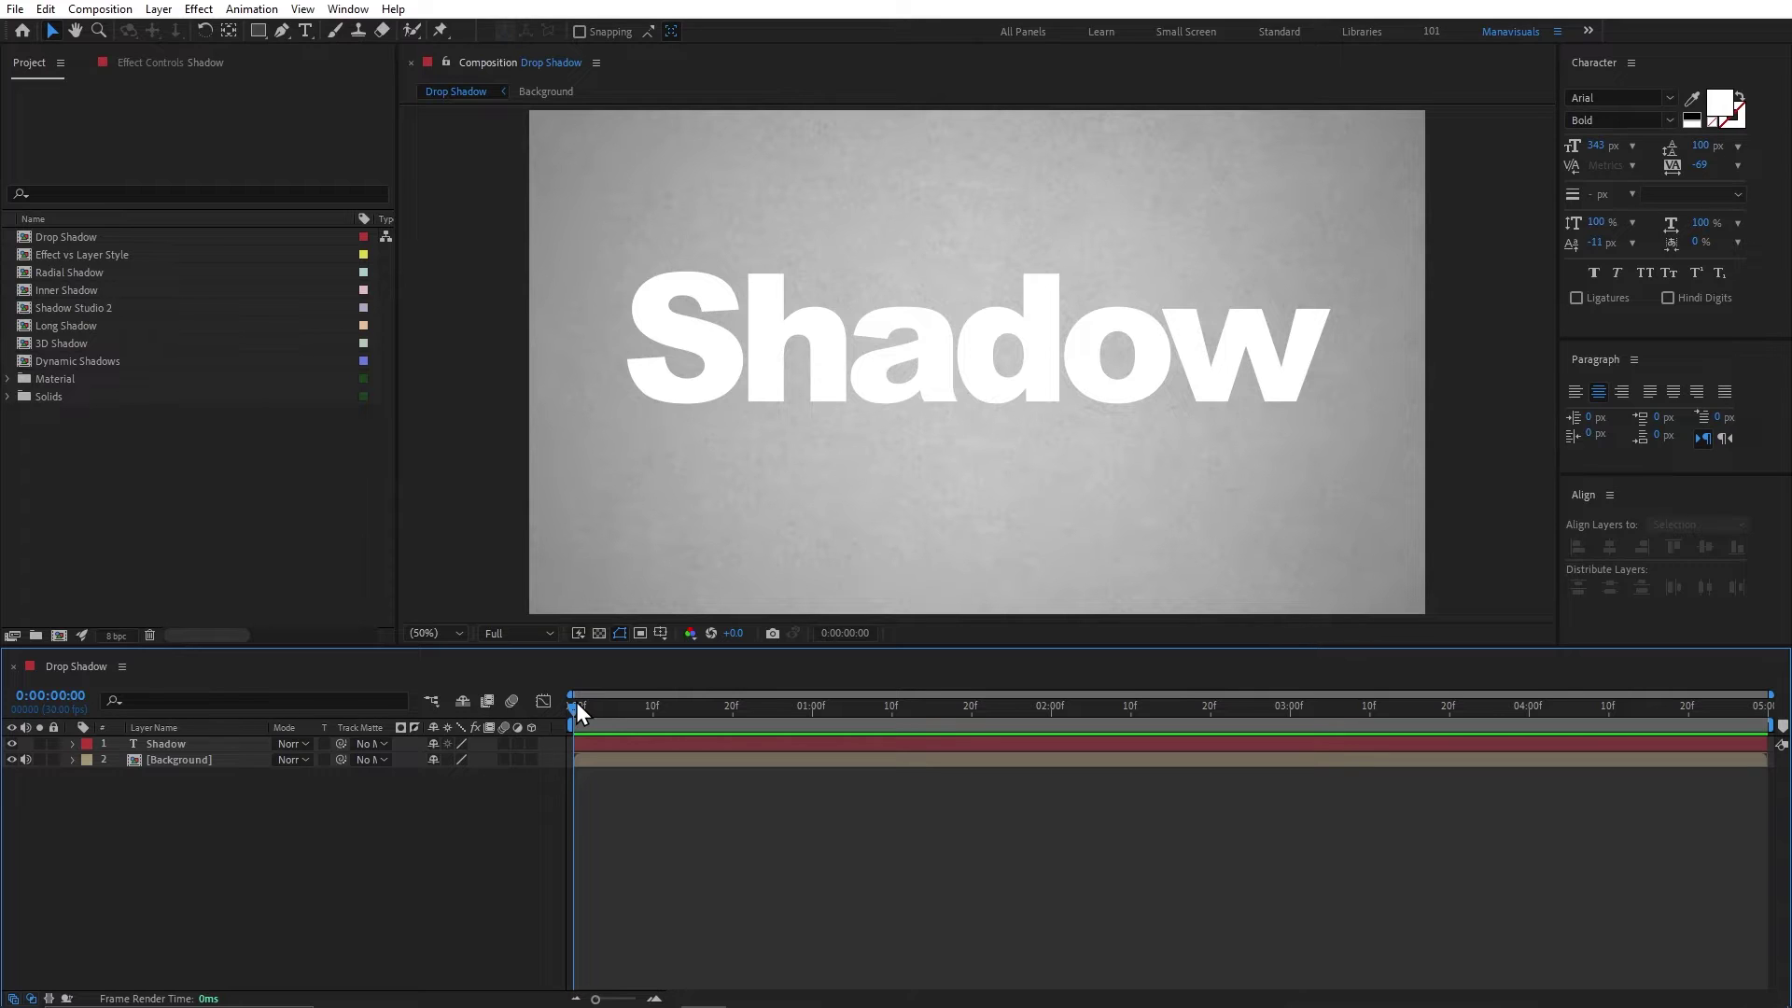
# Apply a Drop Shadow effect to the Shadow text layer via a 'drop' effect search.
pyautogui.click(177, 745)
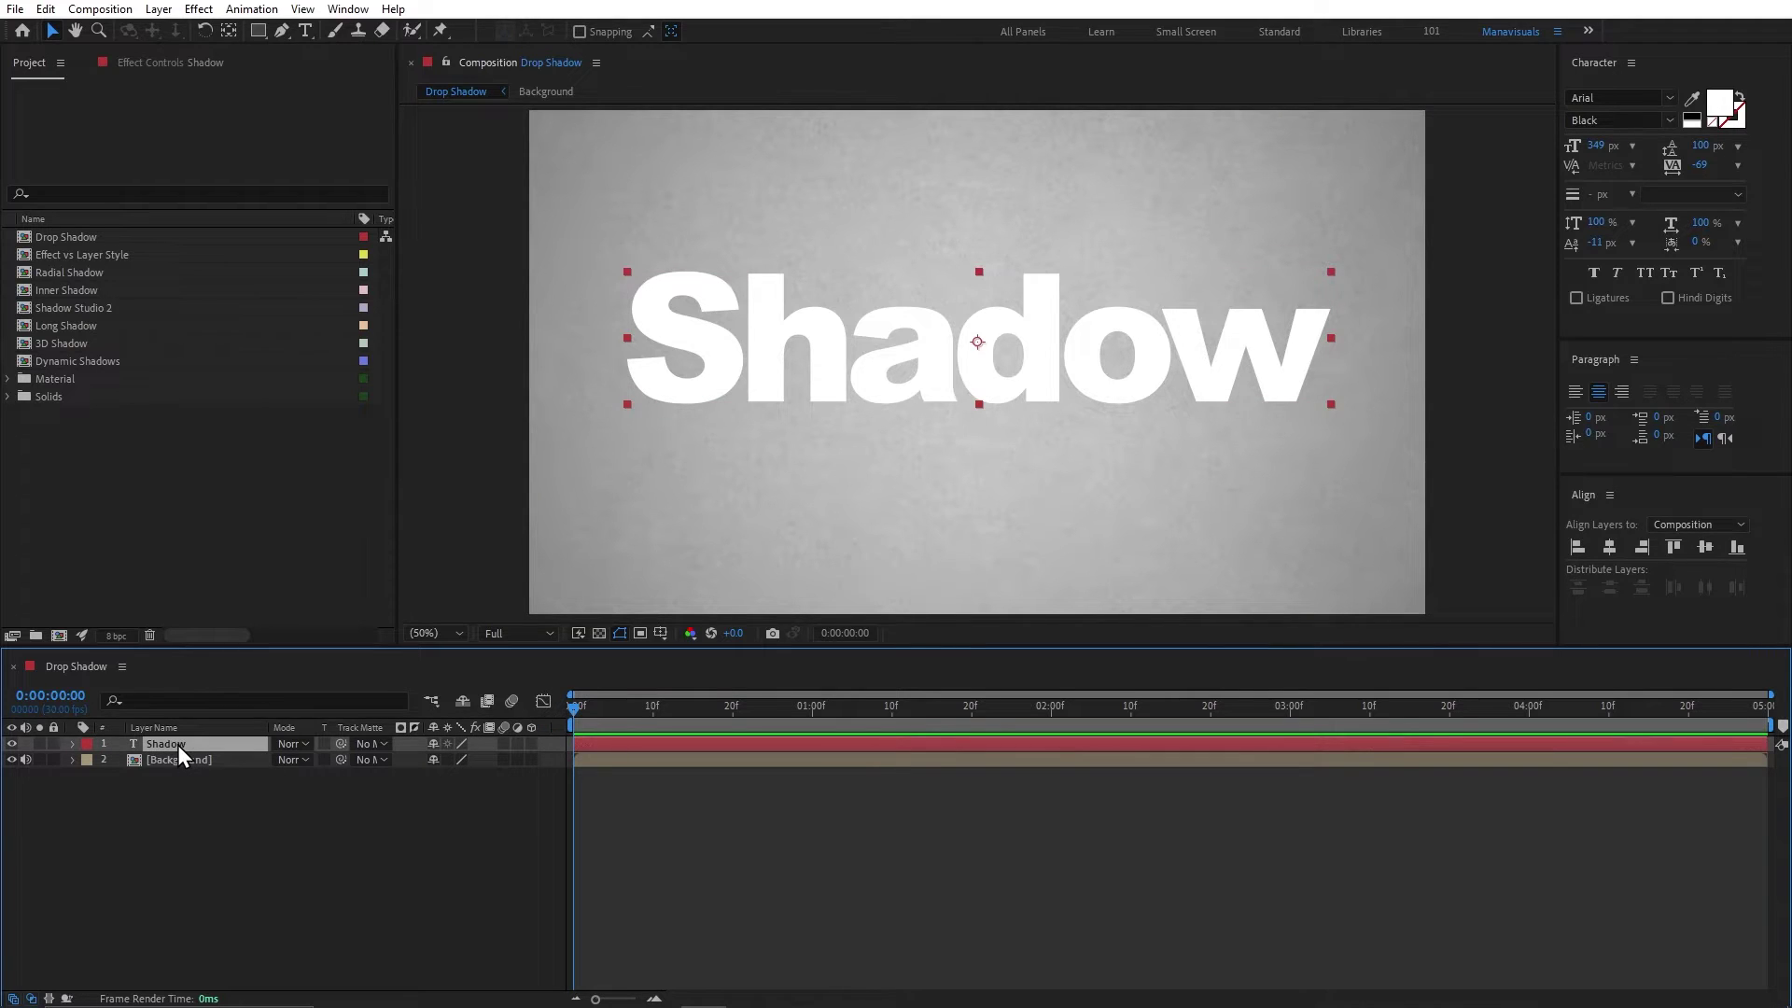
pyautogui.hotkey('ctrl', 'space')
pyautogui.write('drop')
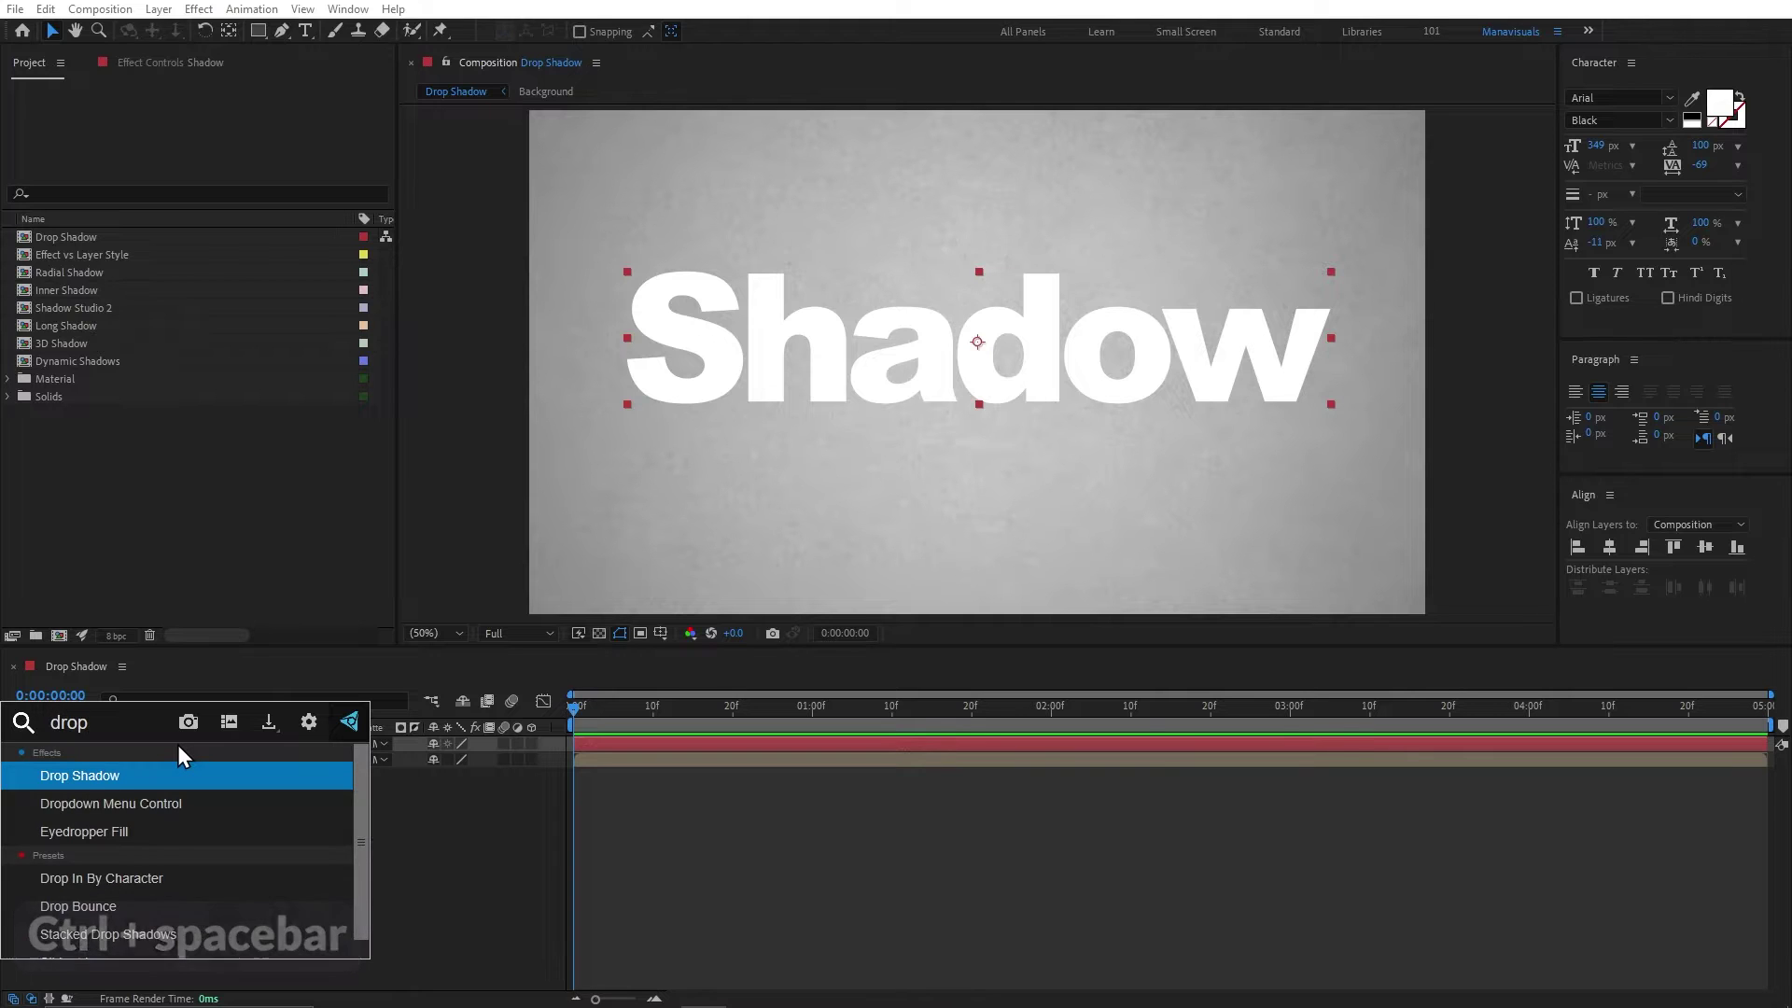
pyautogui.press('Return')
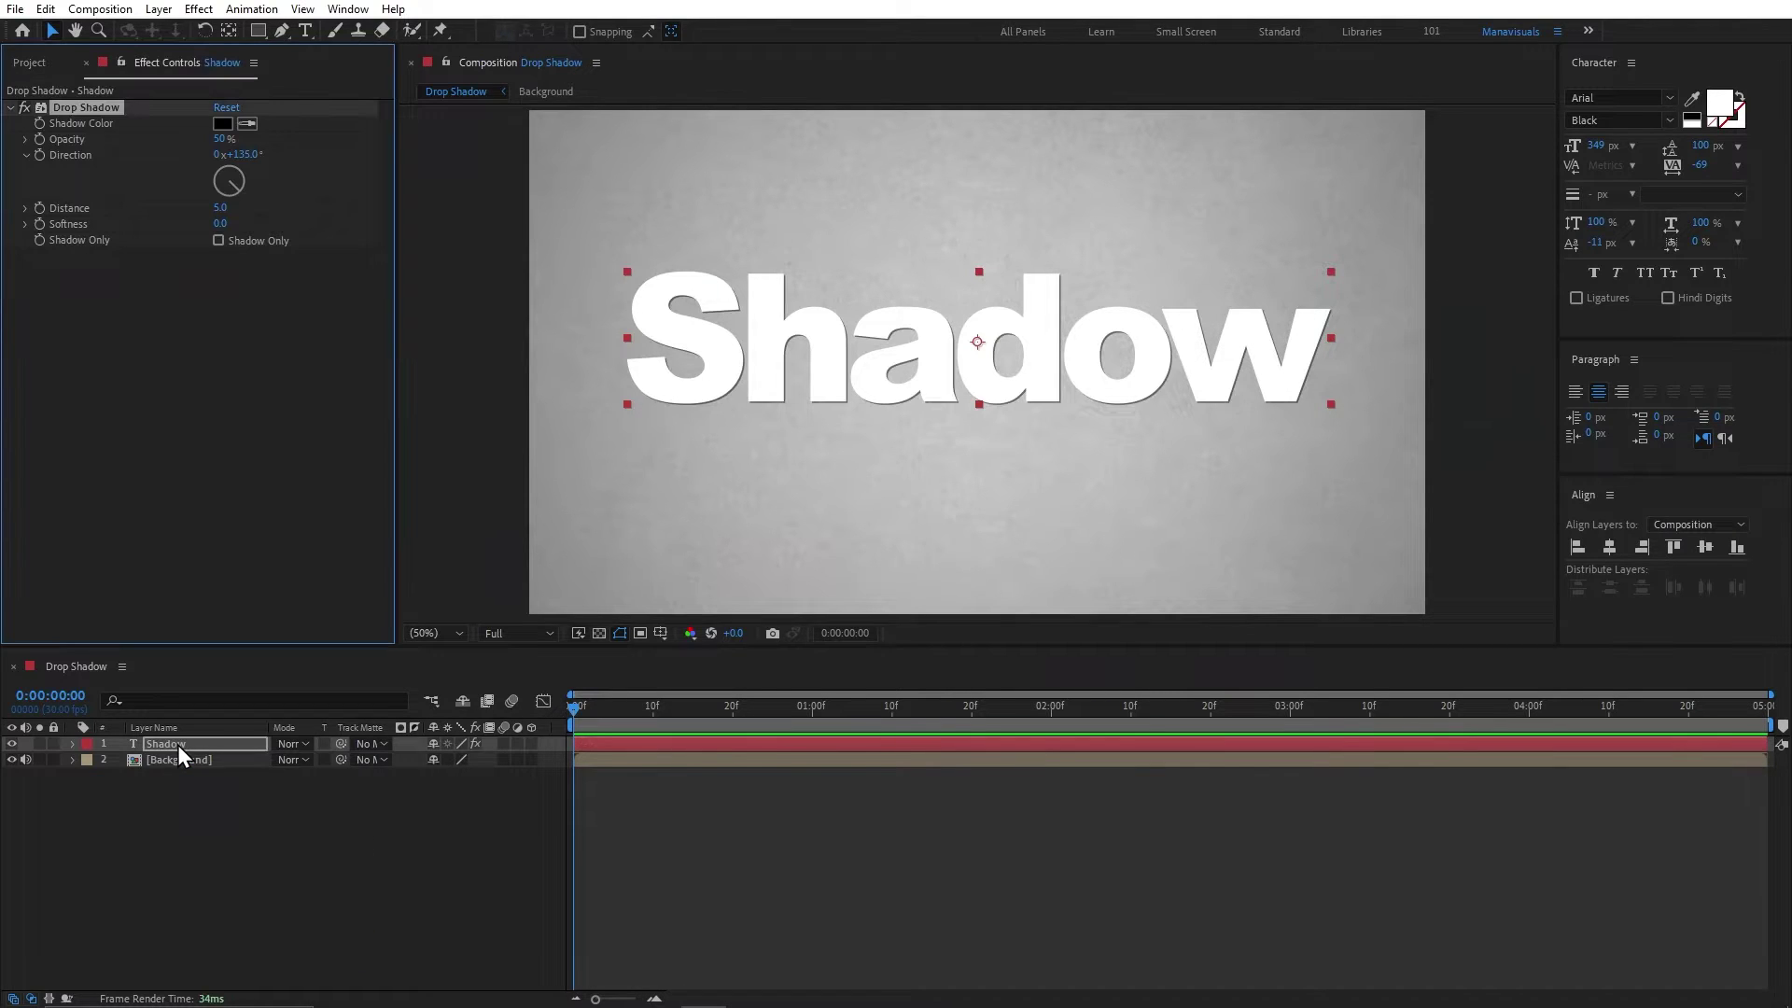
# Scroll the Video Copilot FX Console post down to the V1.0.5 download buttons.
pyautogui.scroll(-3, 691, 504)
pyautogui.scroll(-3, 691, 503)
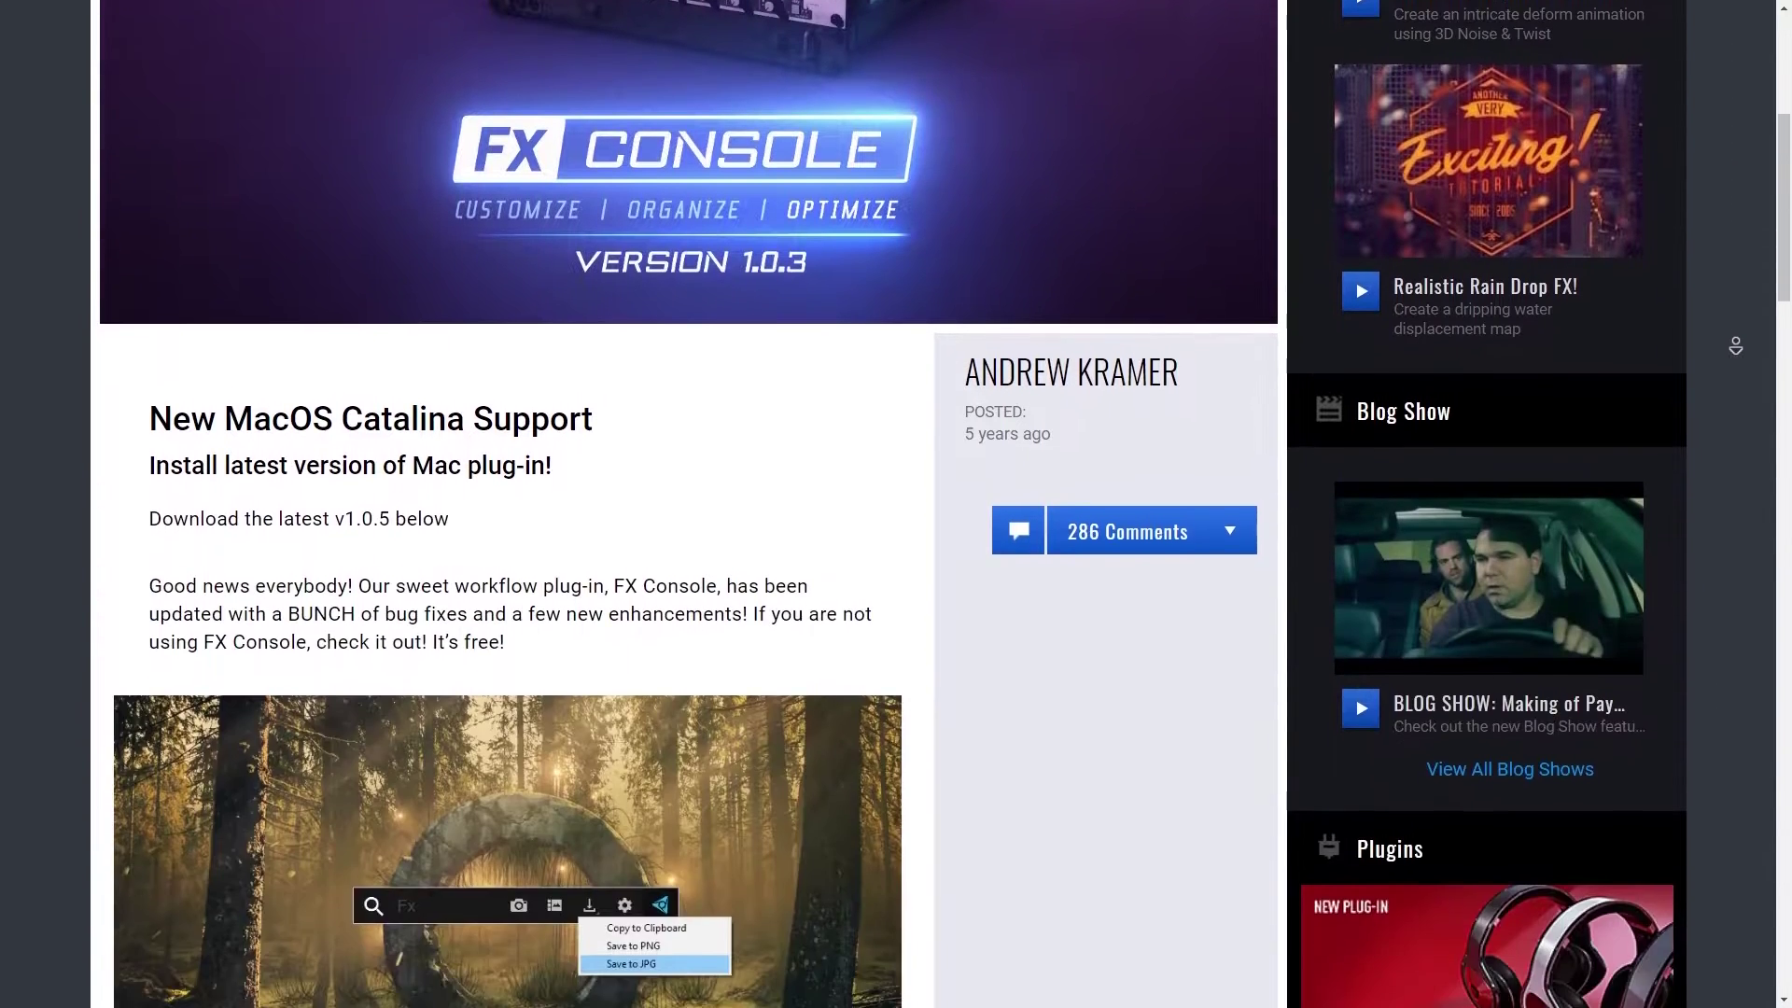
pyautogui.scroll(-5, 691, 504)
pyautogui.scroll(-5, 691, 504)
pyautogui.scroll(-5, 1735, 346)
pyautogui.scroll(-5, 1735, 347)
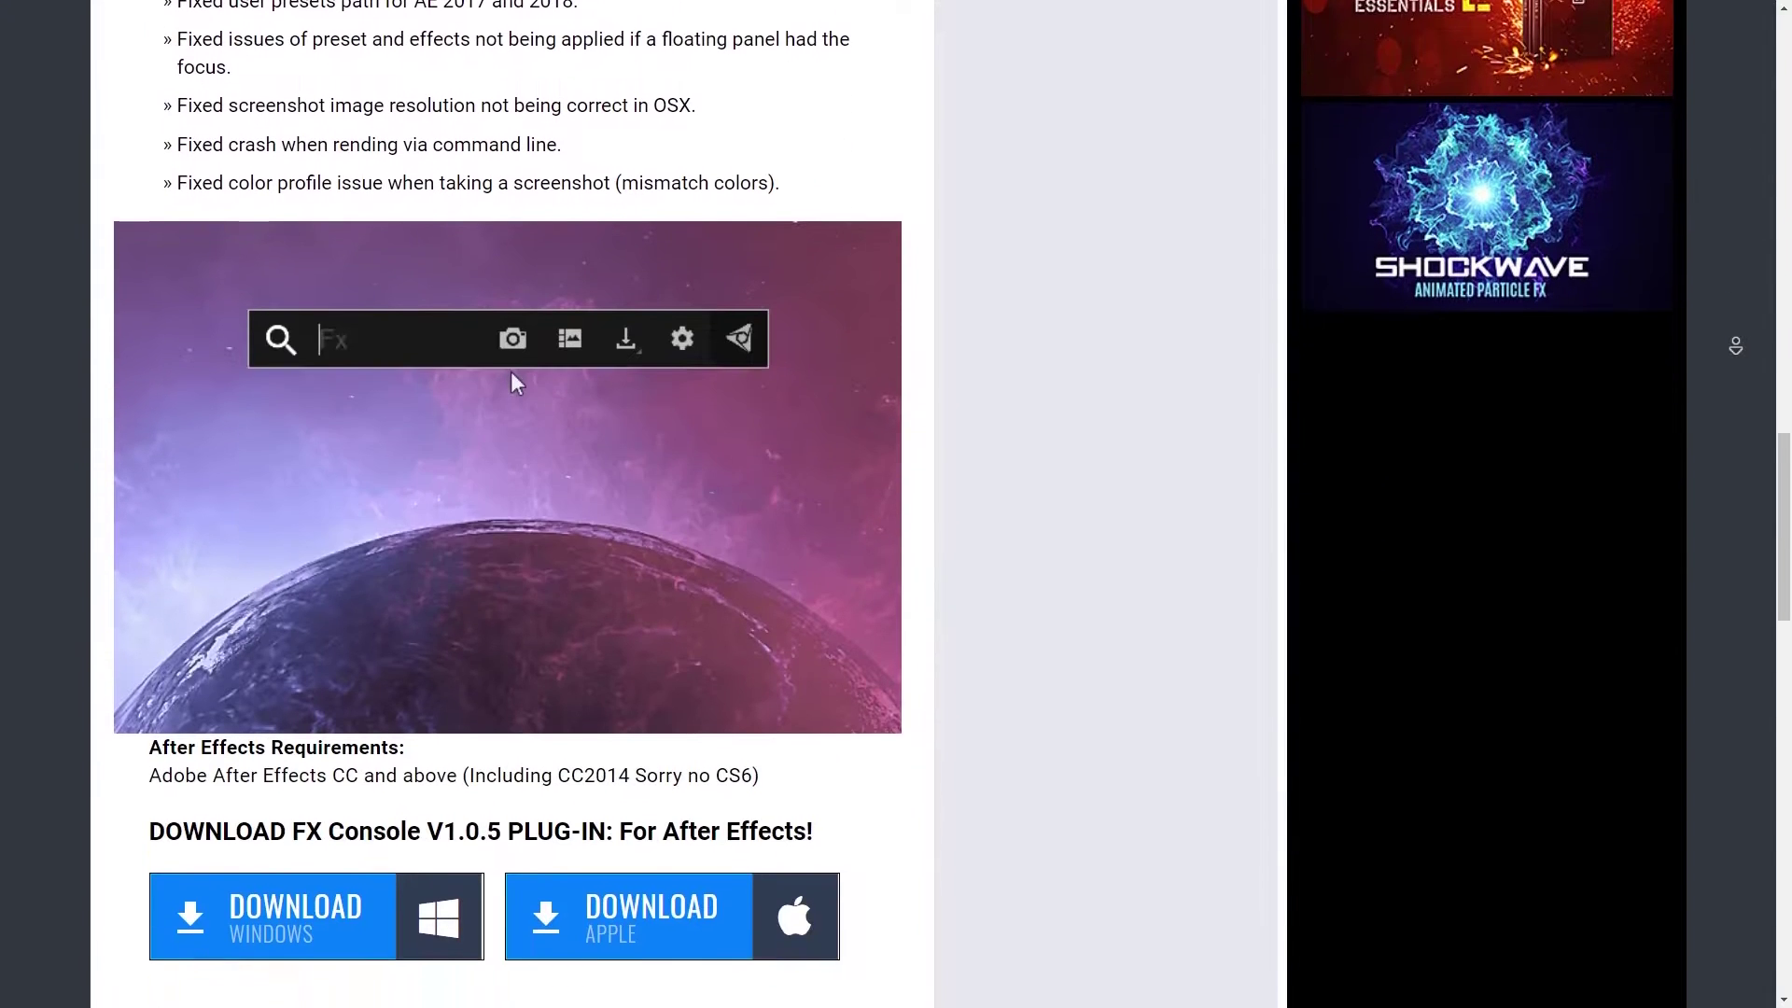
pyautogui.scroll(-1, 1738, 350)
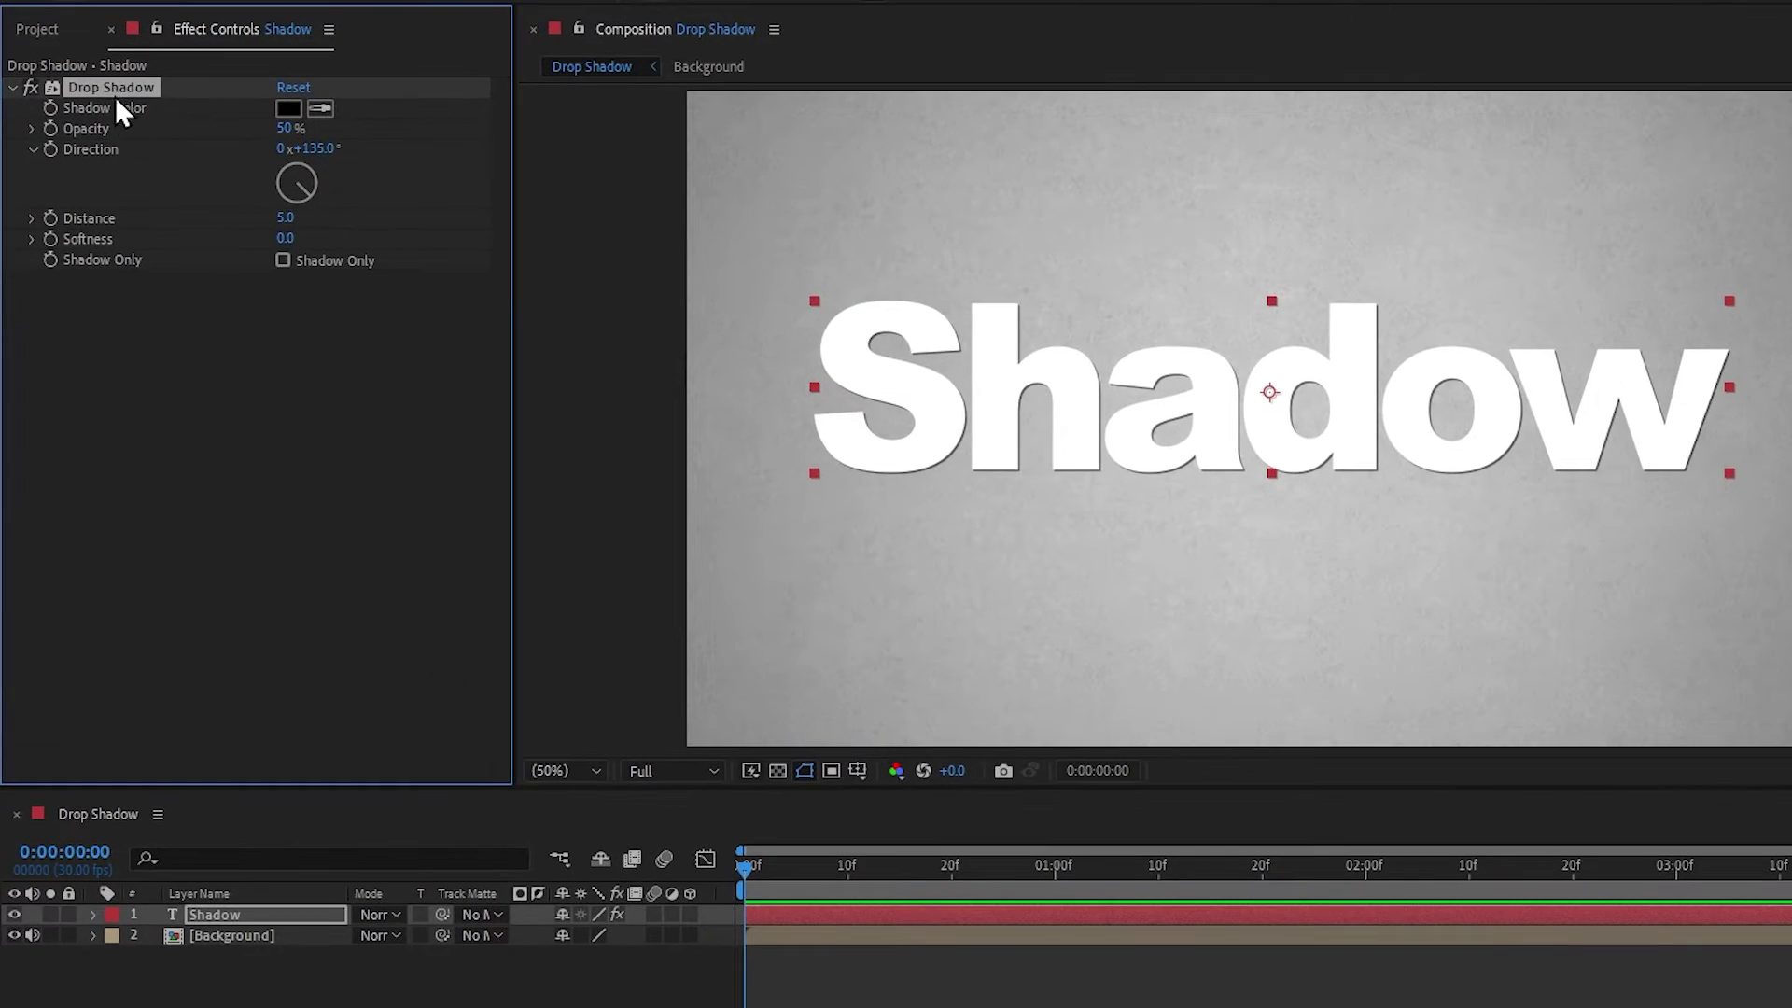
# Set the Drop Shadow to distance 32, softness 25, direction 140° and opacity 56%, keeping it black.
pyautogui.moveTo(282, 224); pyautogui.dragTo(313, 239)
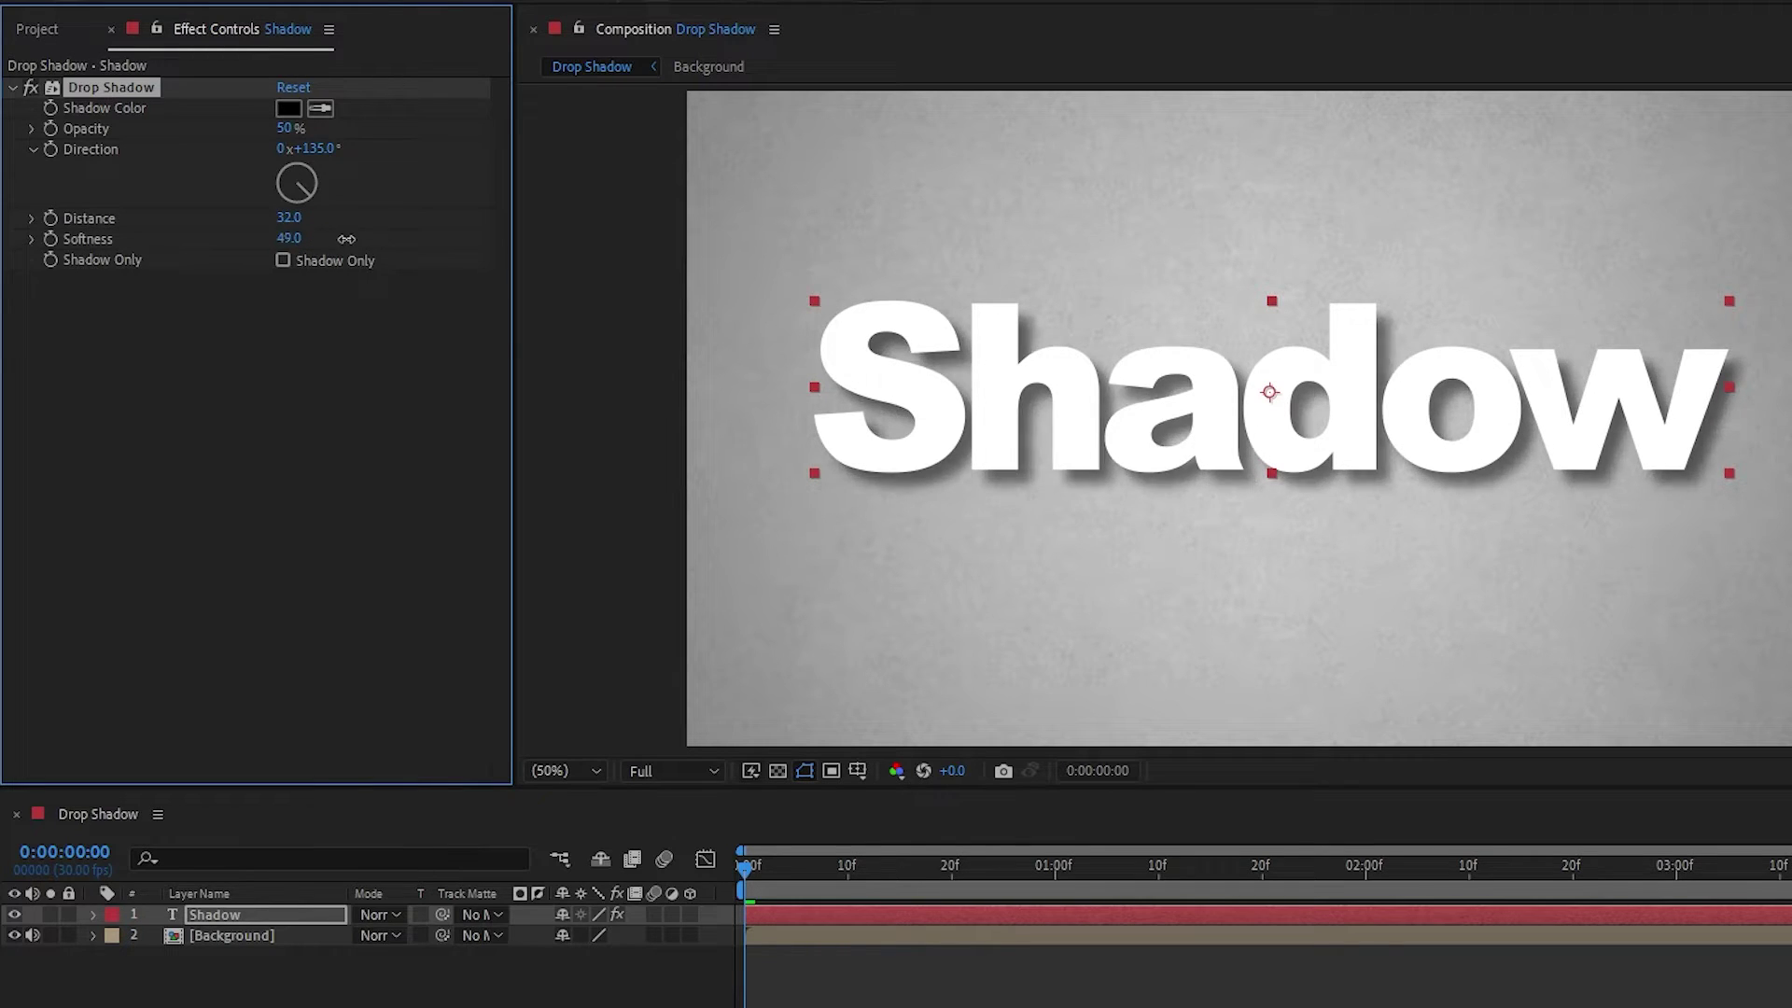
pyautogui.moveTo(320, 148)
pyautogui.mouseDown()
pyautogui.moveTo(366, 146)
pyautogui.moveTo(277, 132)
pyautogui.moveTo(296, 130)
pyautogui.mouseUp()
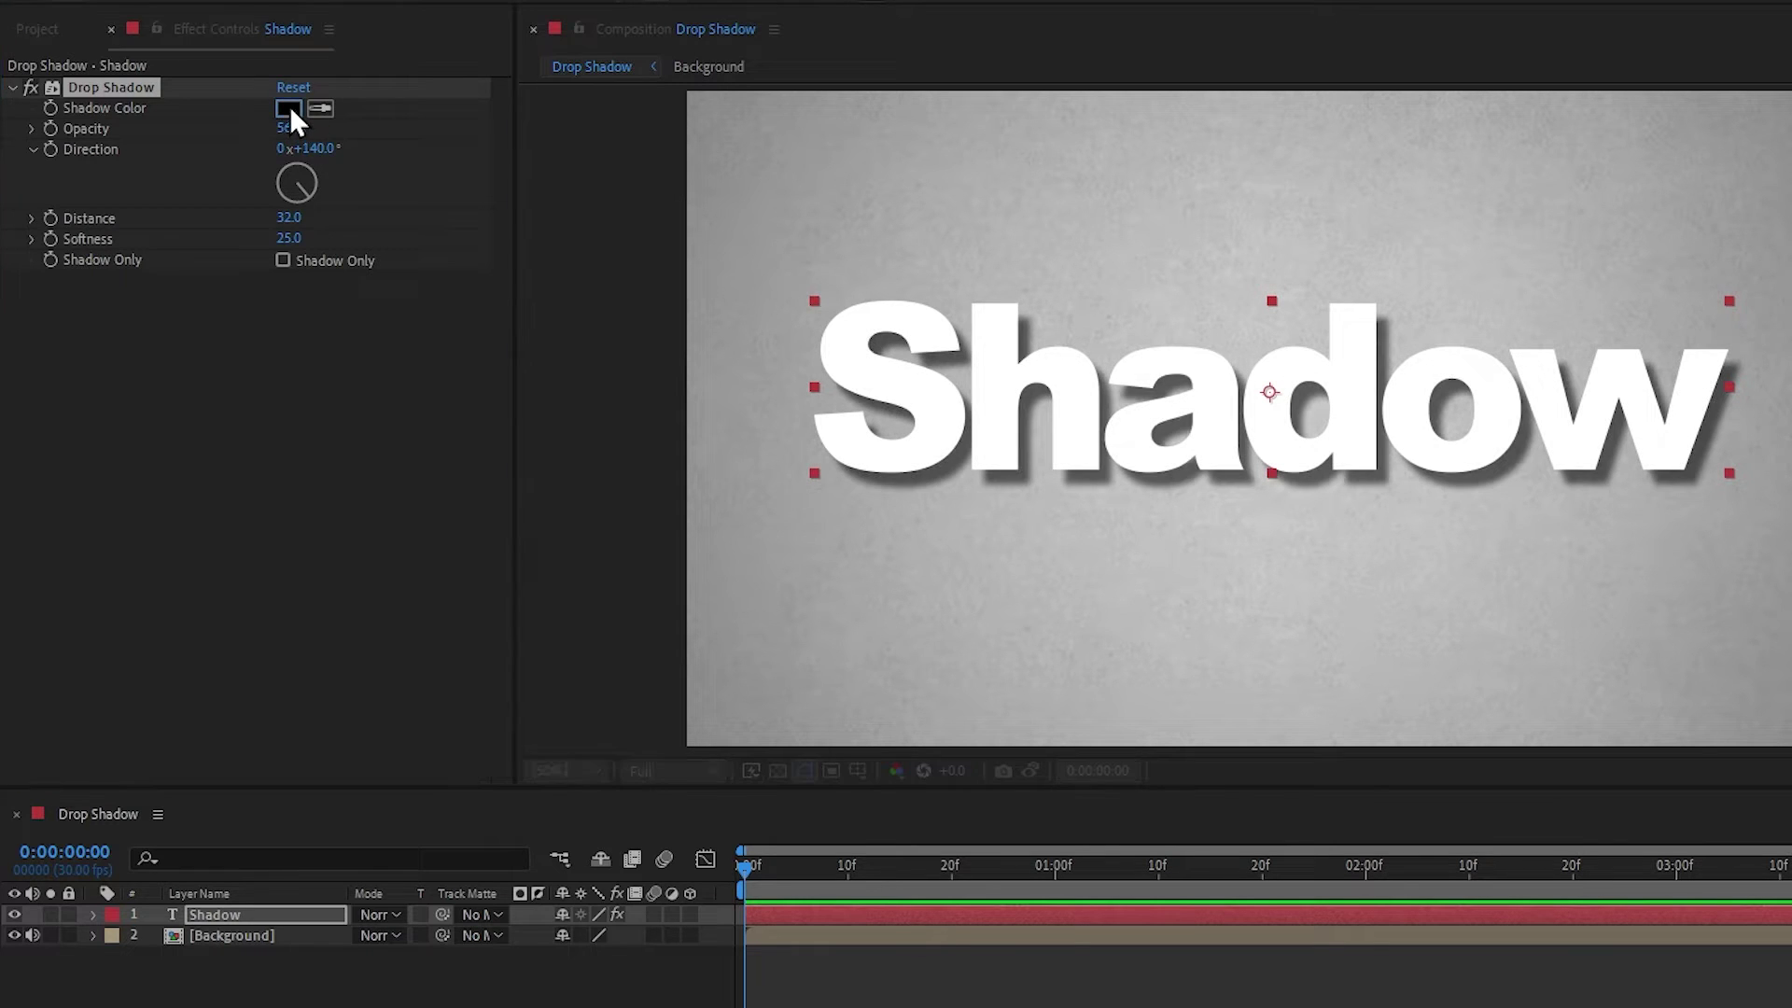
pyautogui.click(288, 108)
pyautogui.moveTo(417, 530); pyautogui.dragTo(410, 486)
pyautogui.click(728, 468)
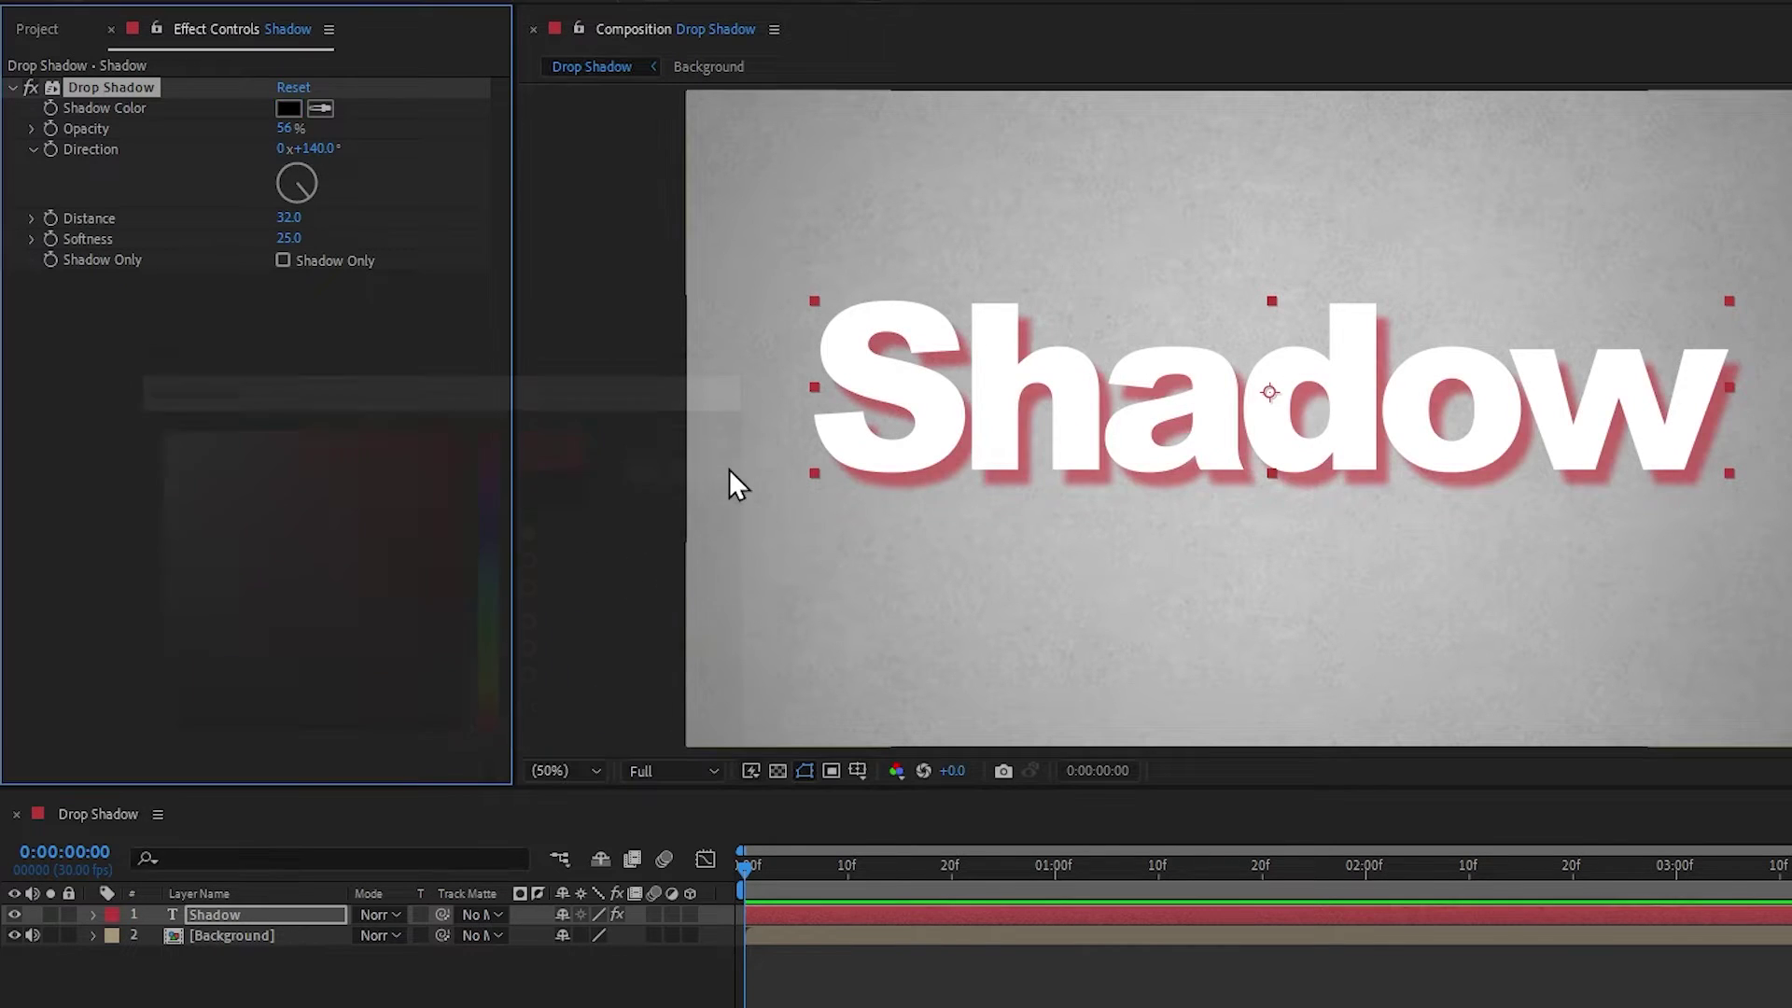
pyautogui.click(282, 261)
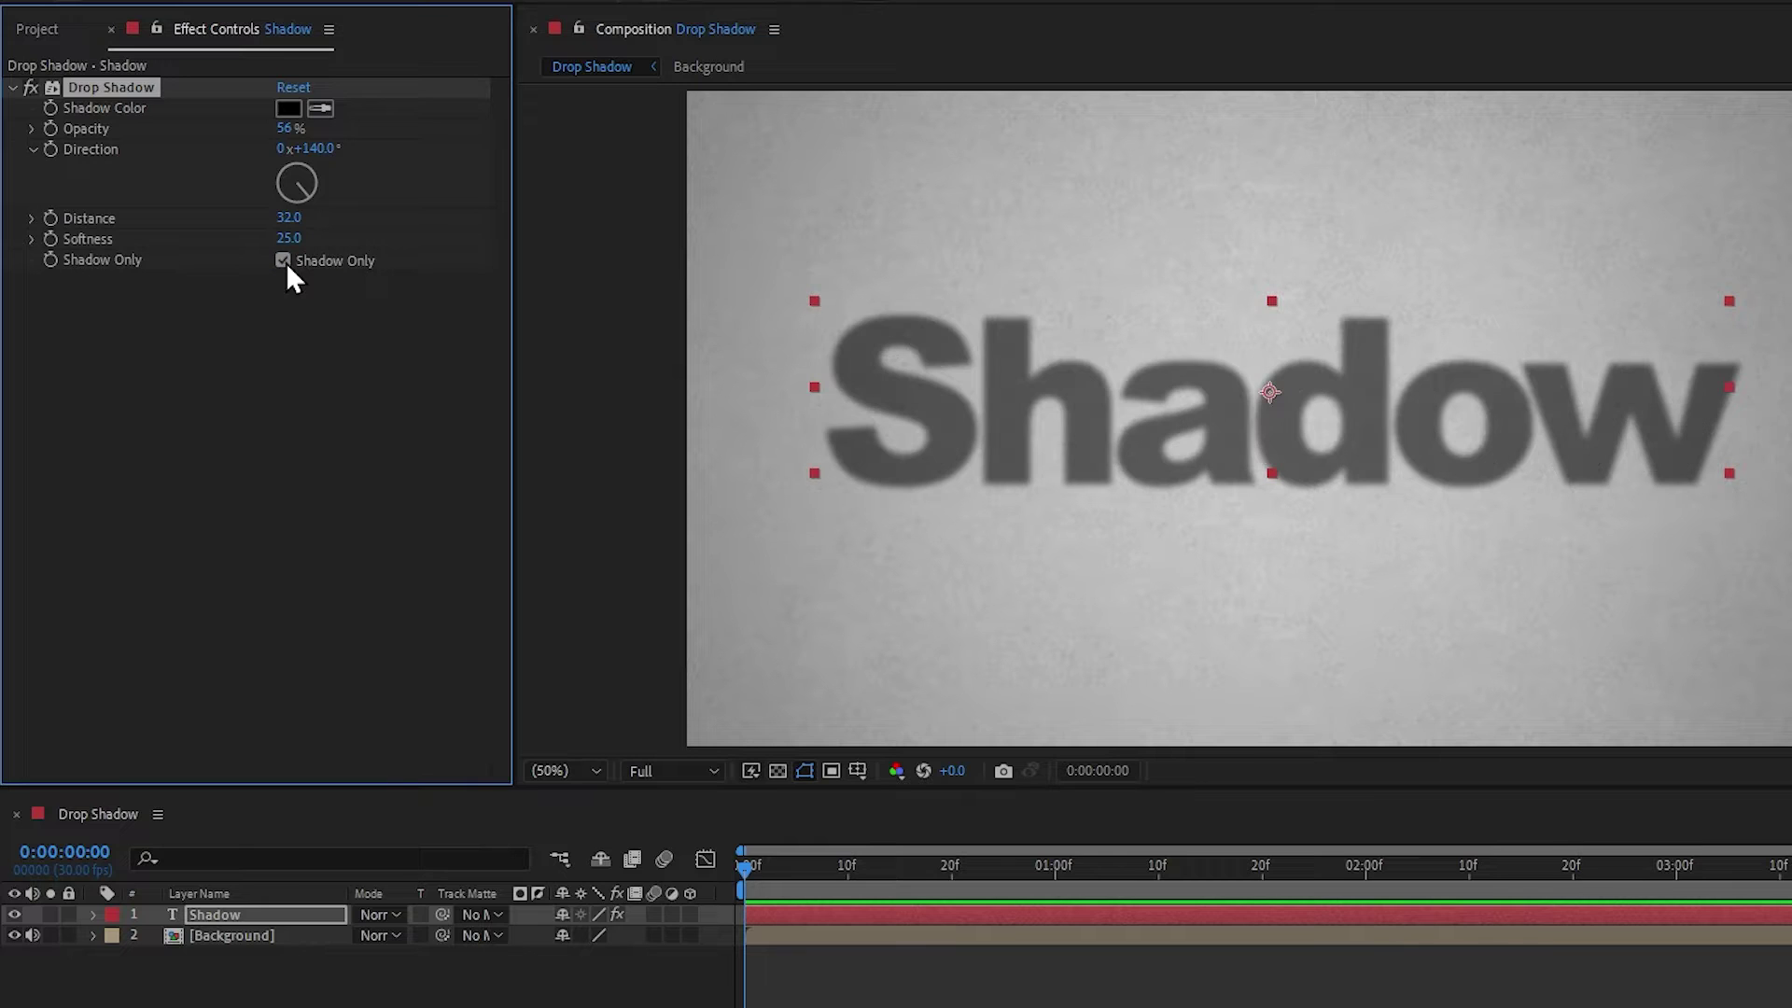
pyautogui.click(283, 261)
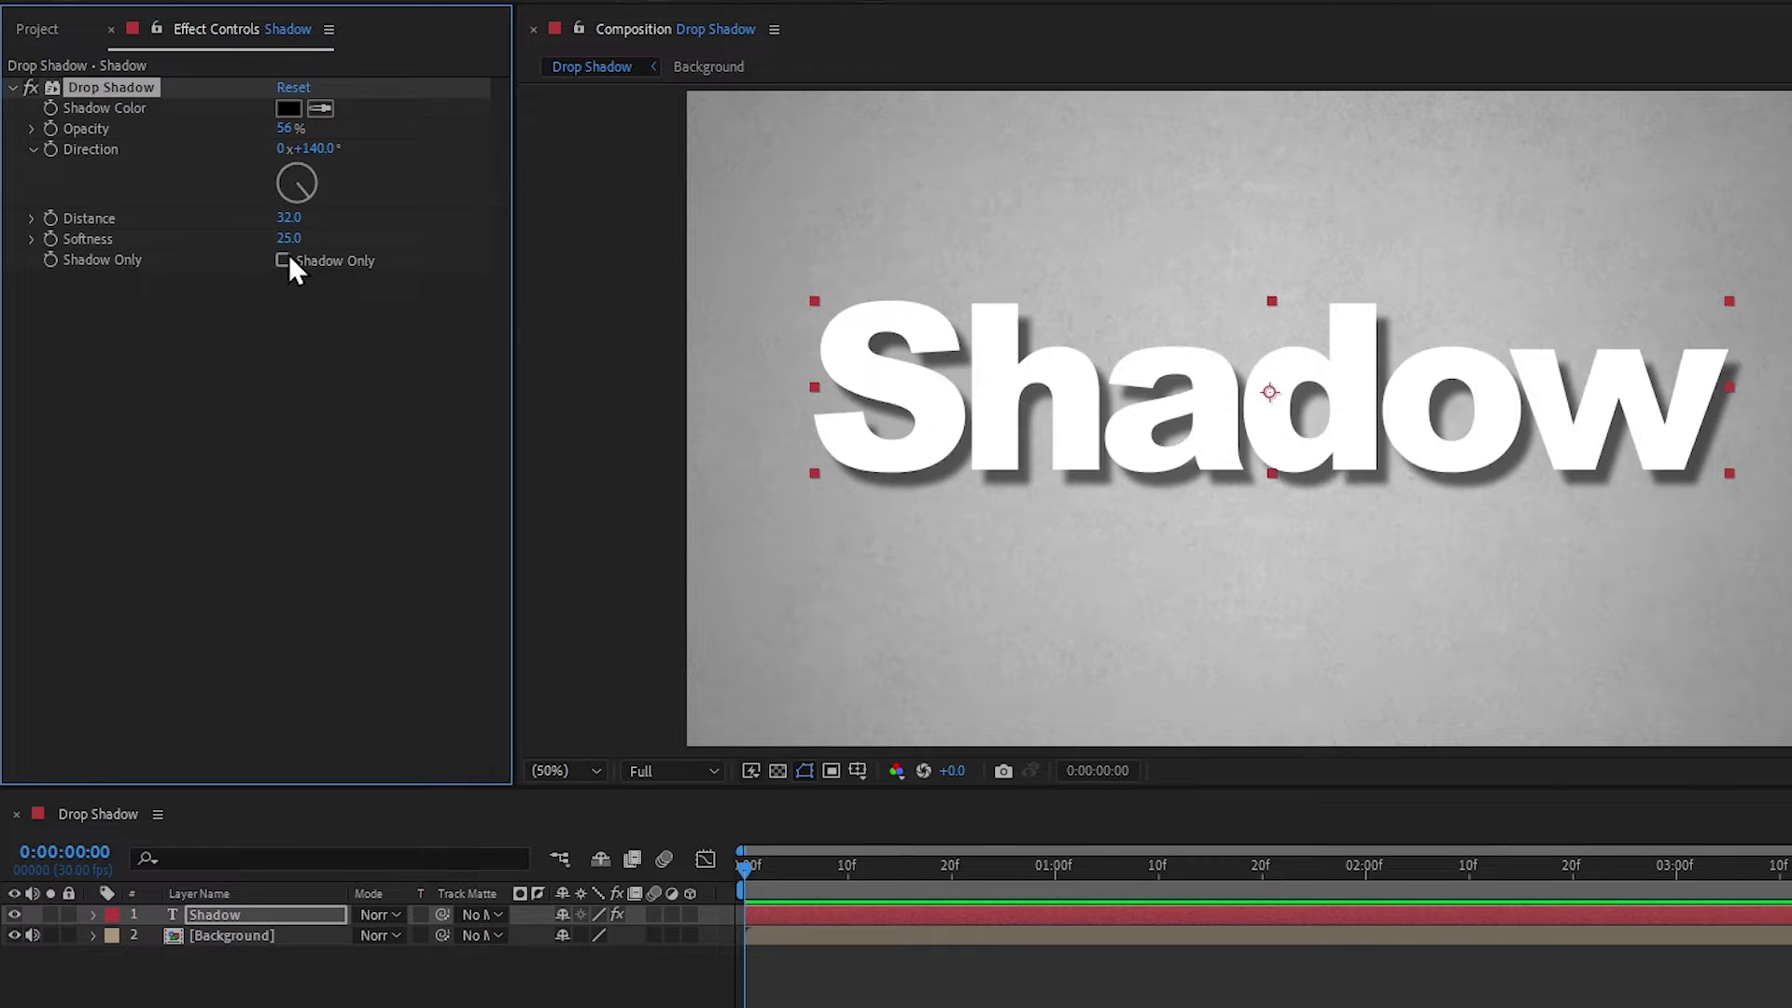
# Replace the text's Drop Shadow effect with a Layer Styles > Drop Shadow on the Shadow layer.
pyautogui.press('Delete')
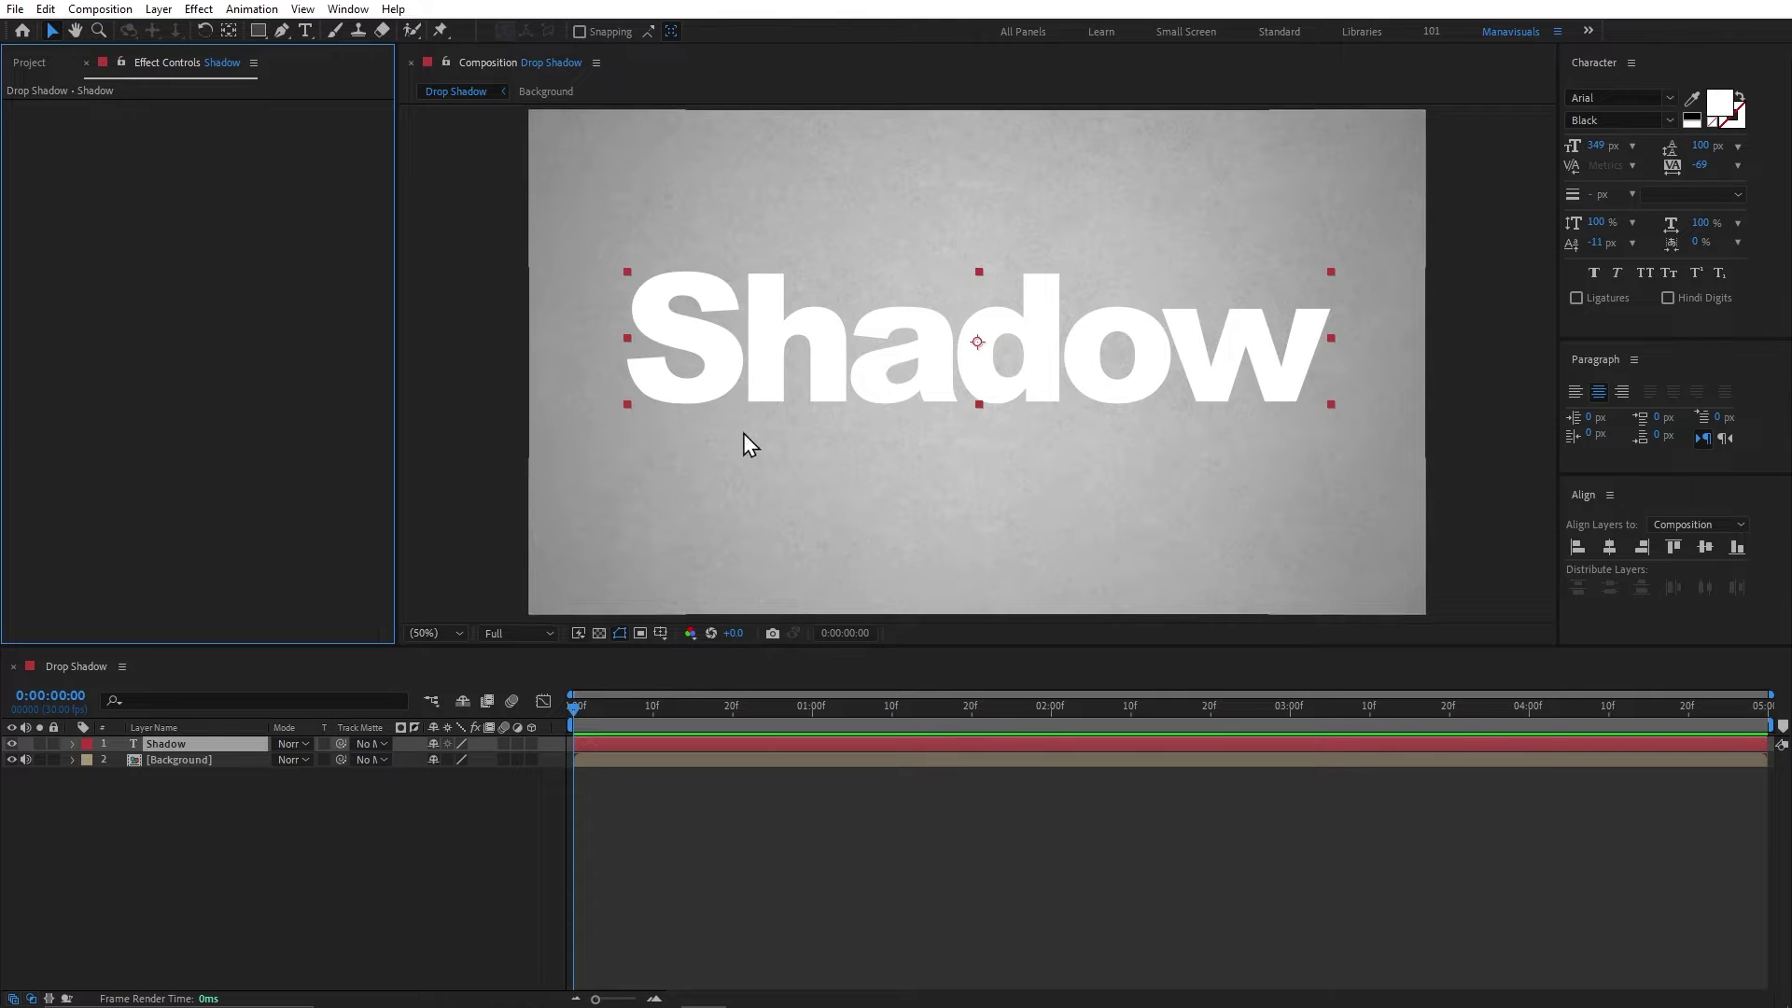
pyautogui.rightClick(224, 747)
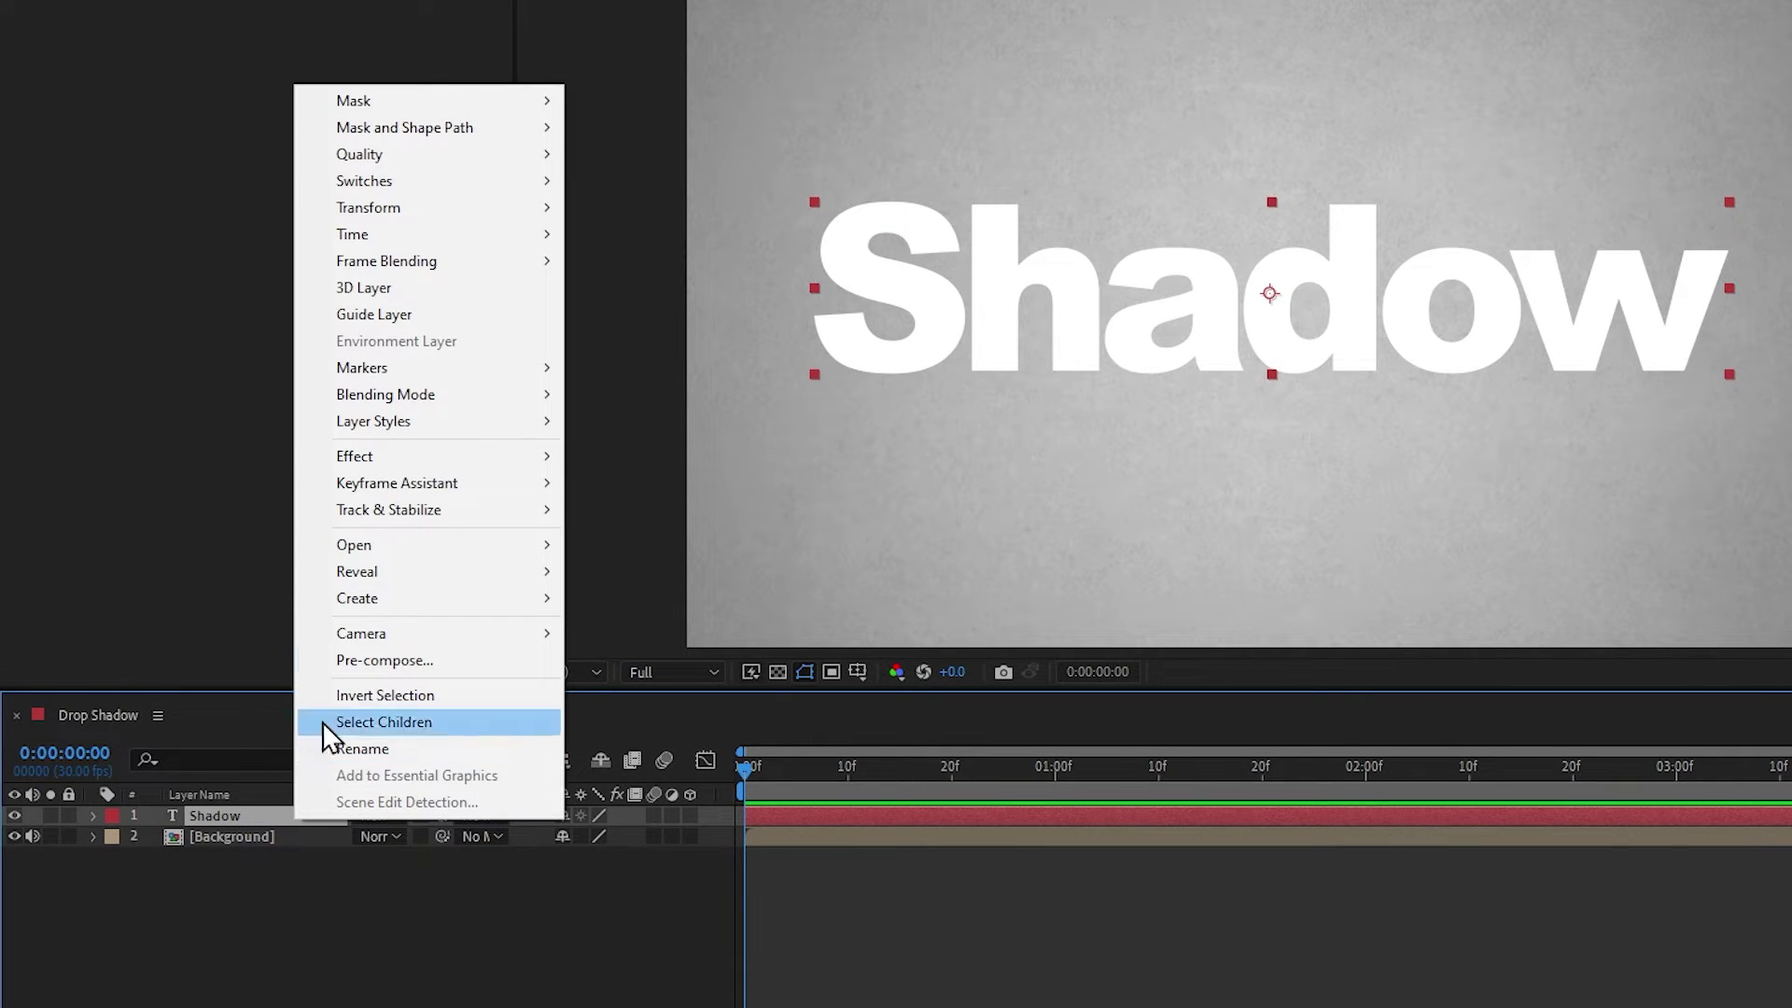
pyautogui.moveTo(444, 426)
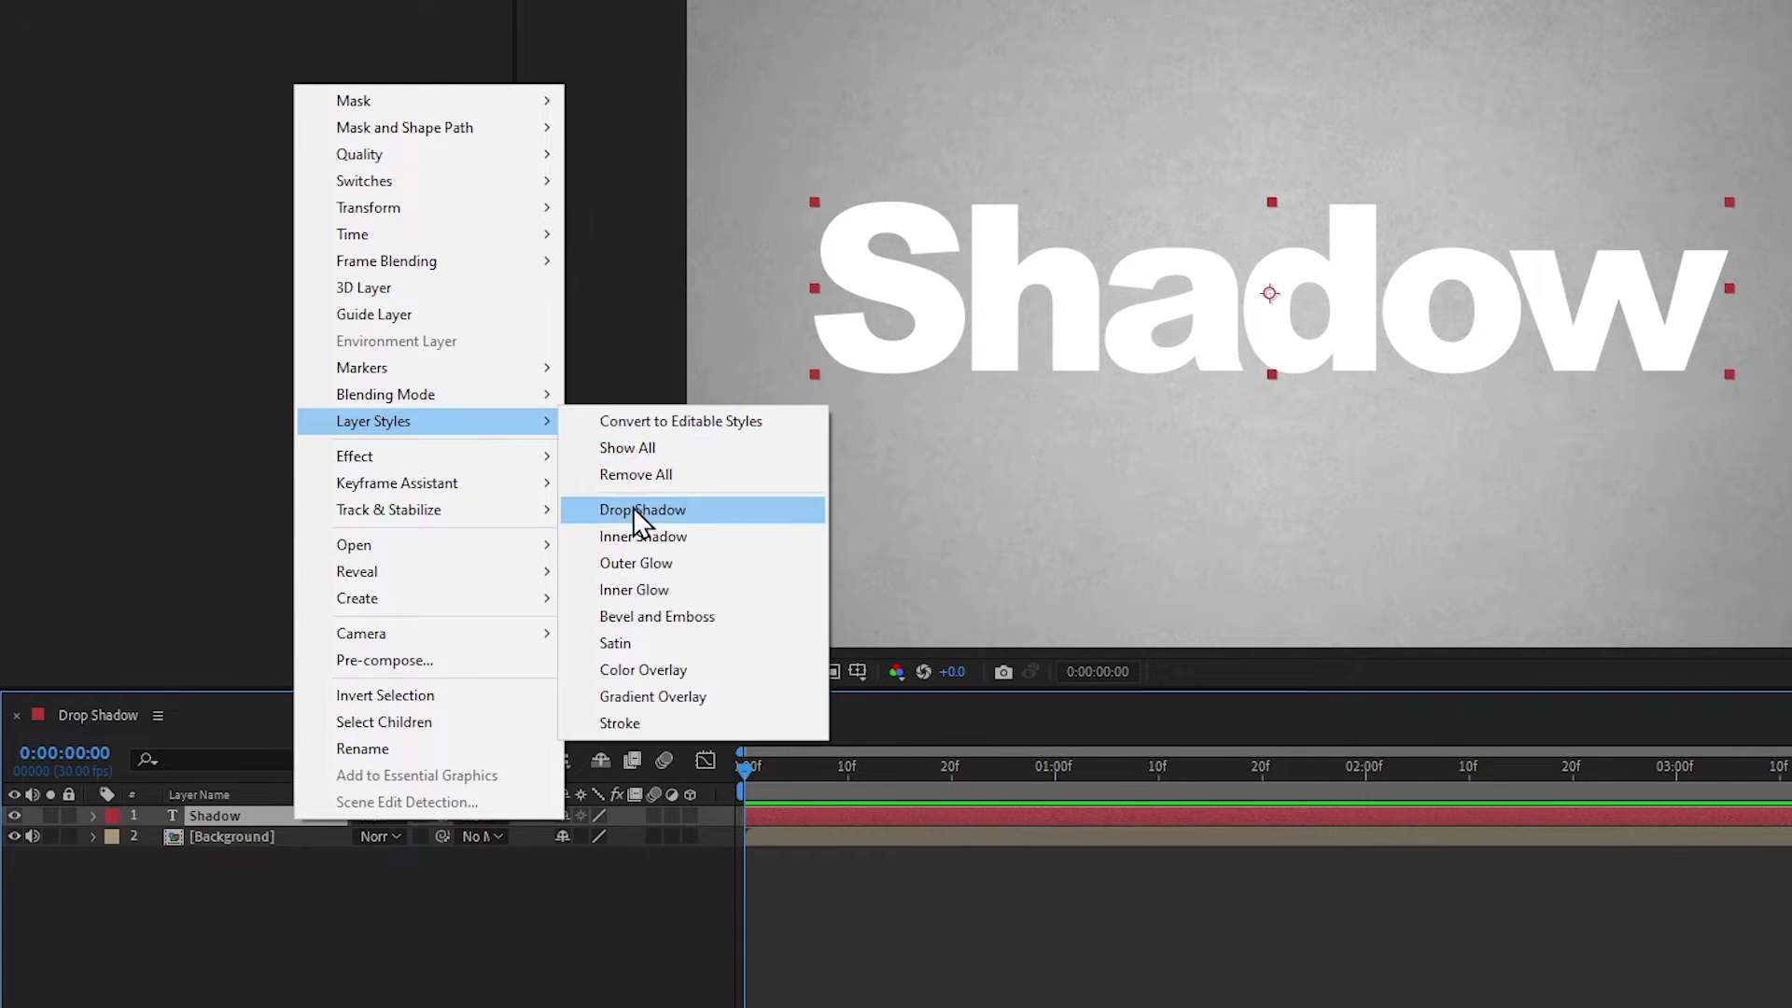
pyautogui.click(715, 515)
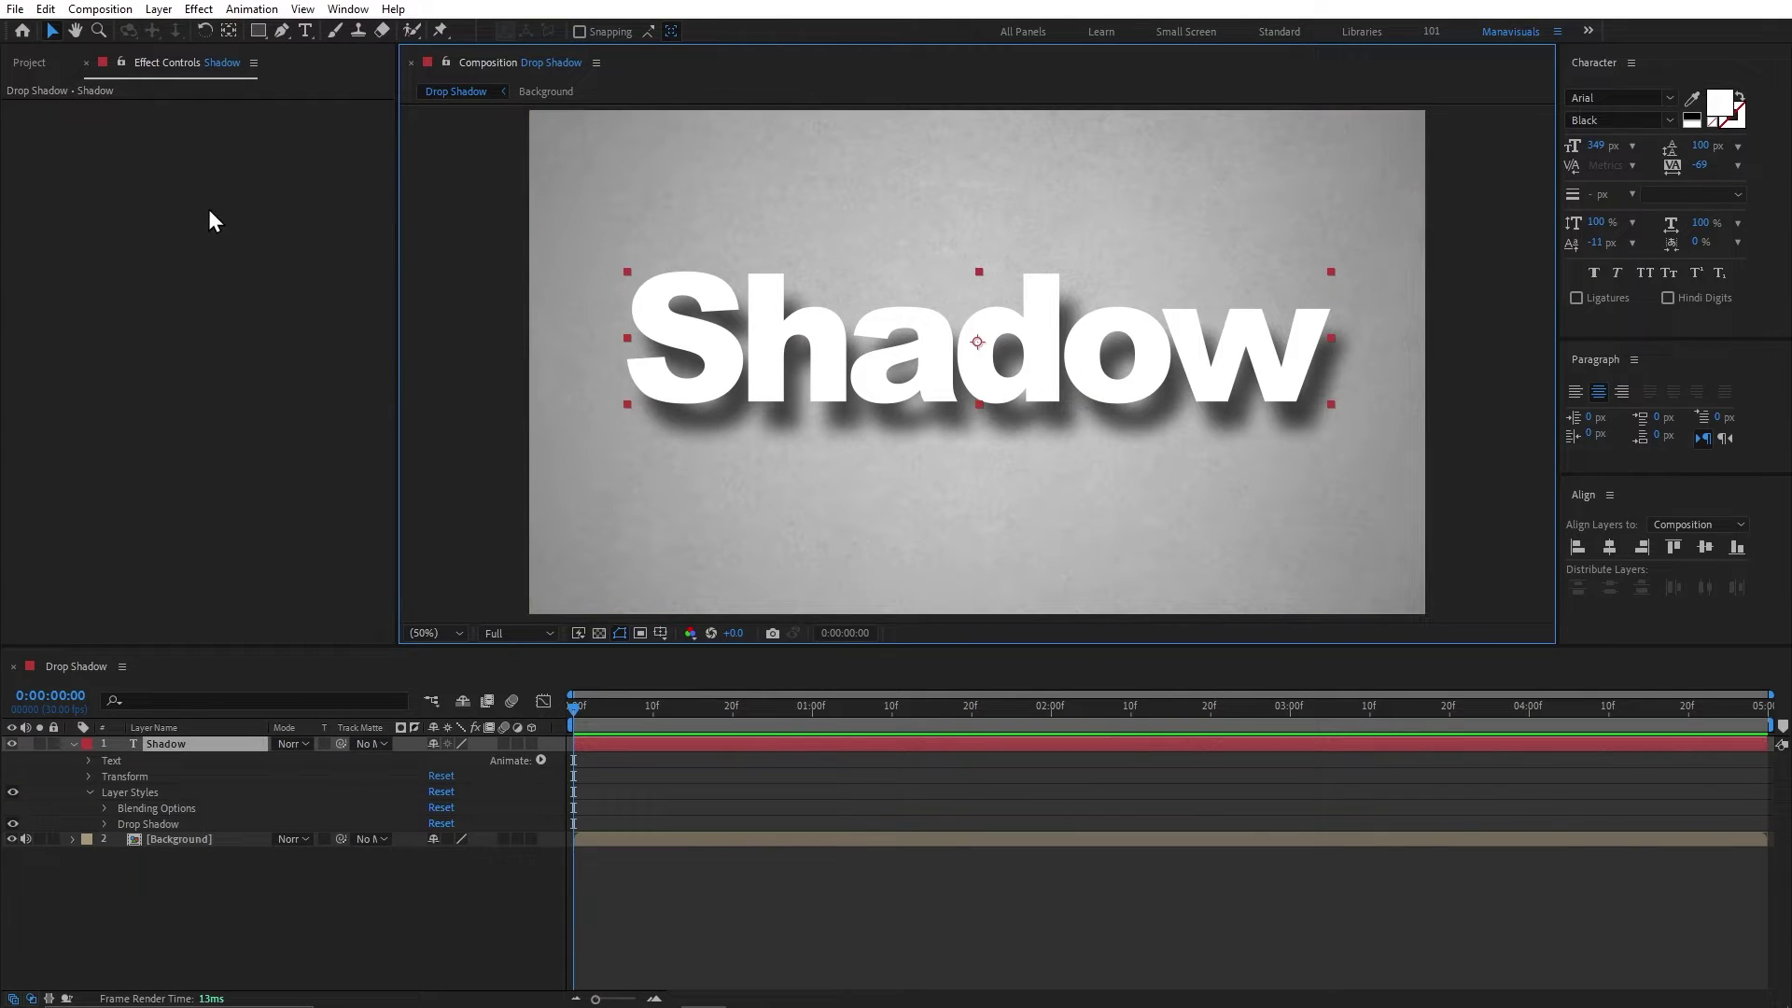
# Expand the Drop Shadow layer style's properties in an enlarged timeline.
pyautogui.click(126, 823)
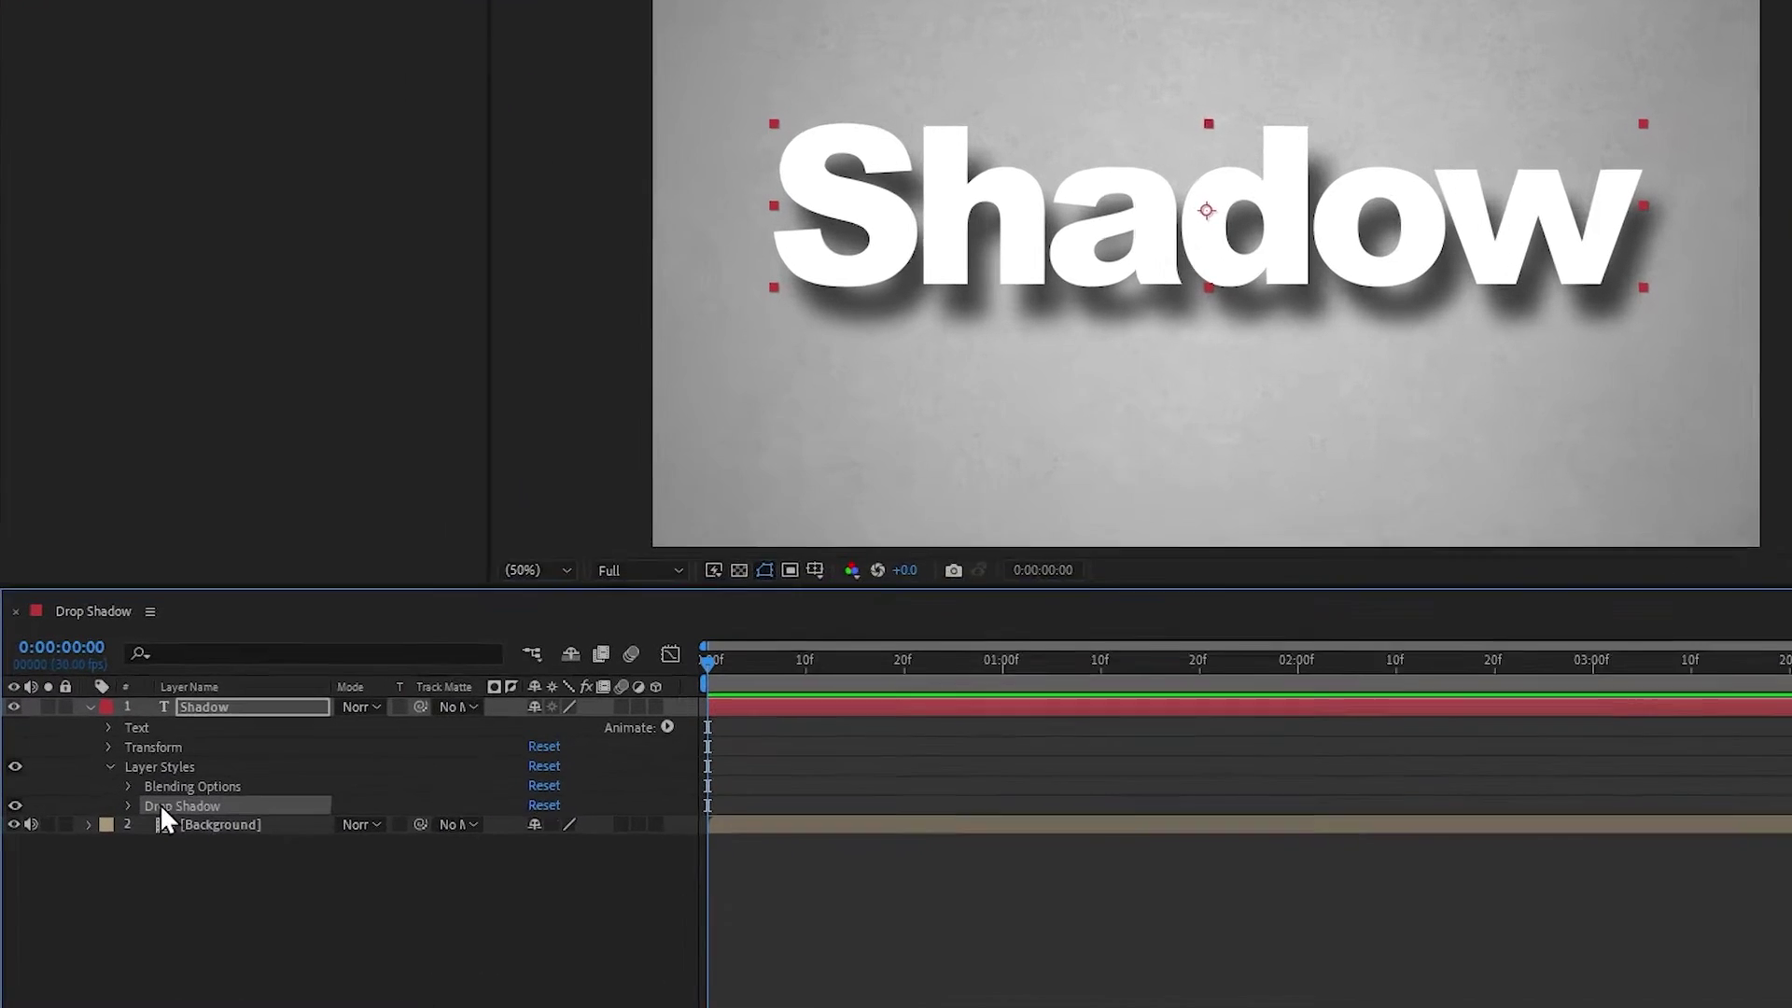
pyautogui.click(135, 801)
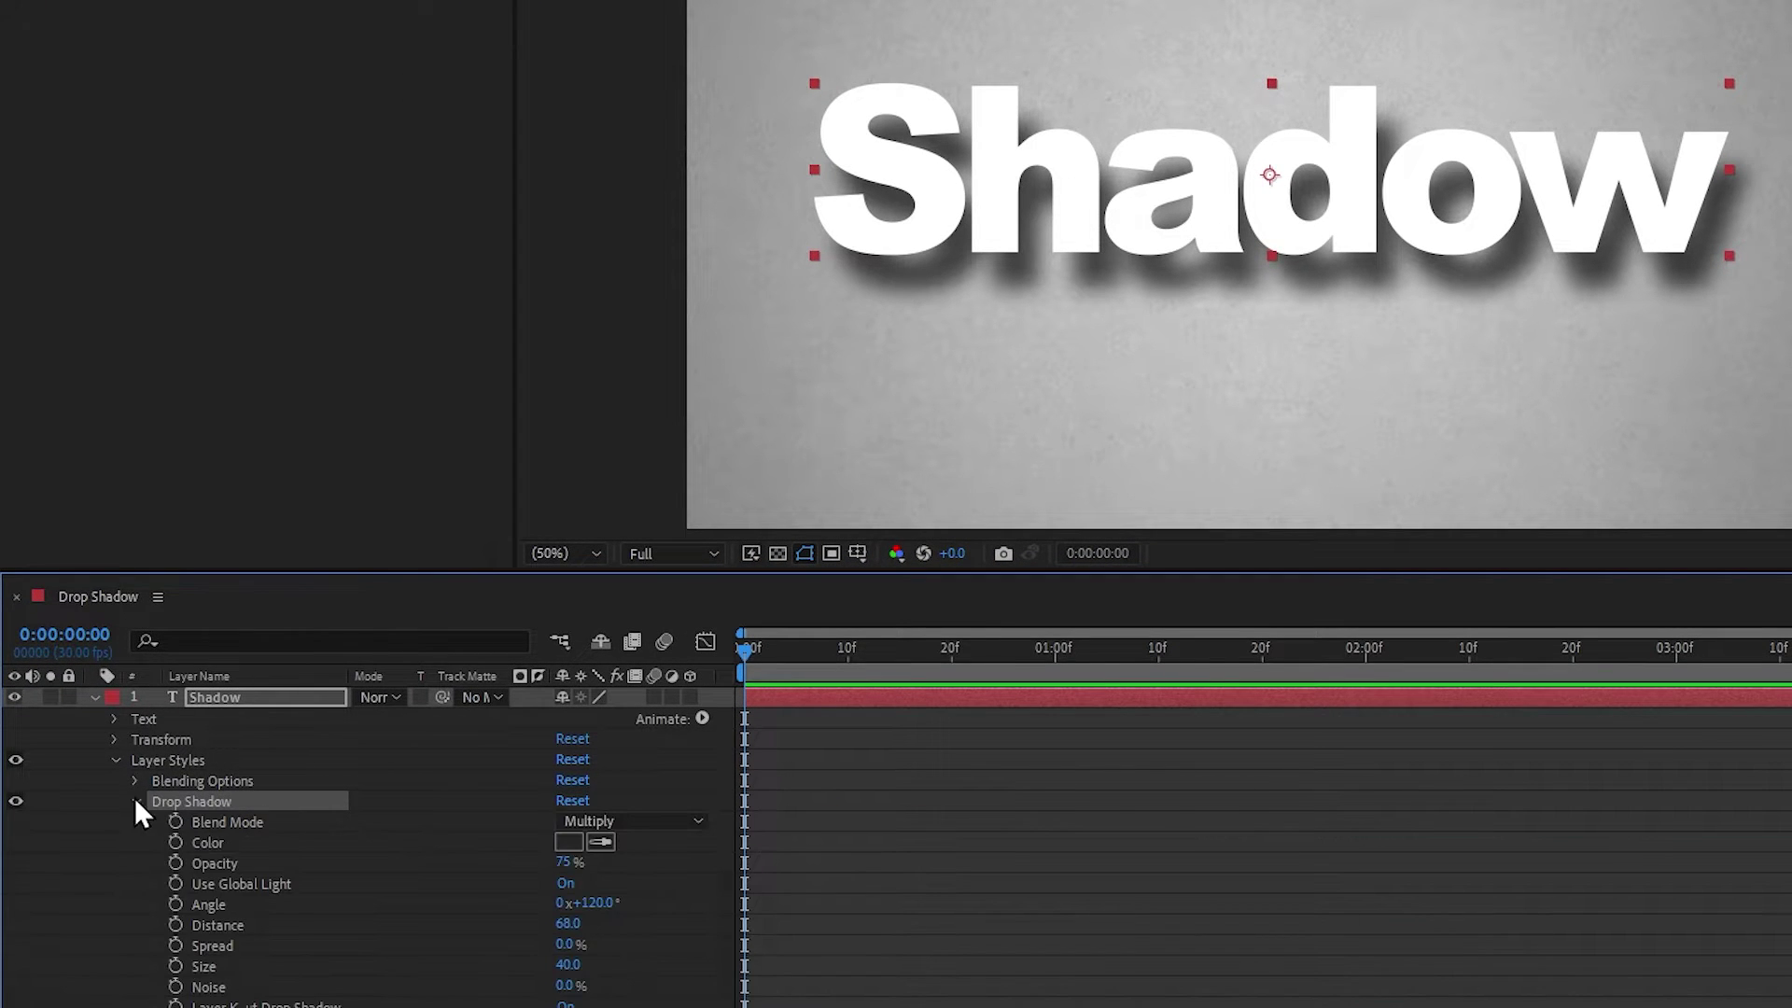
pyautogui.moveTo(1177, 571); pyautogui.dragTo(1178, 491)
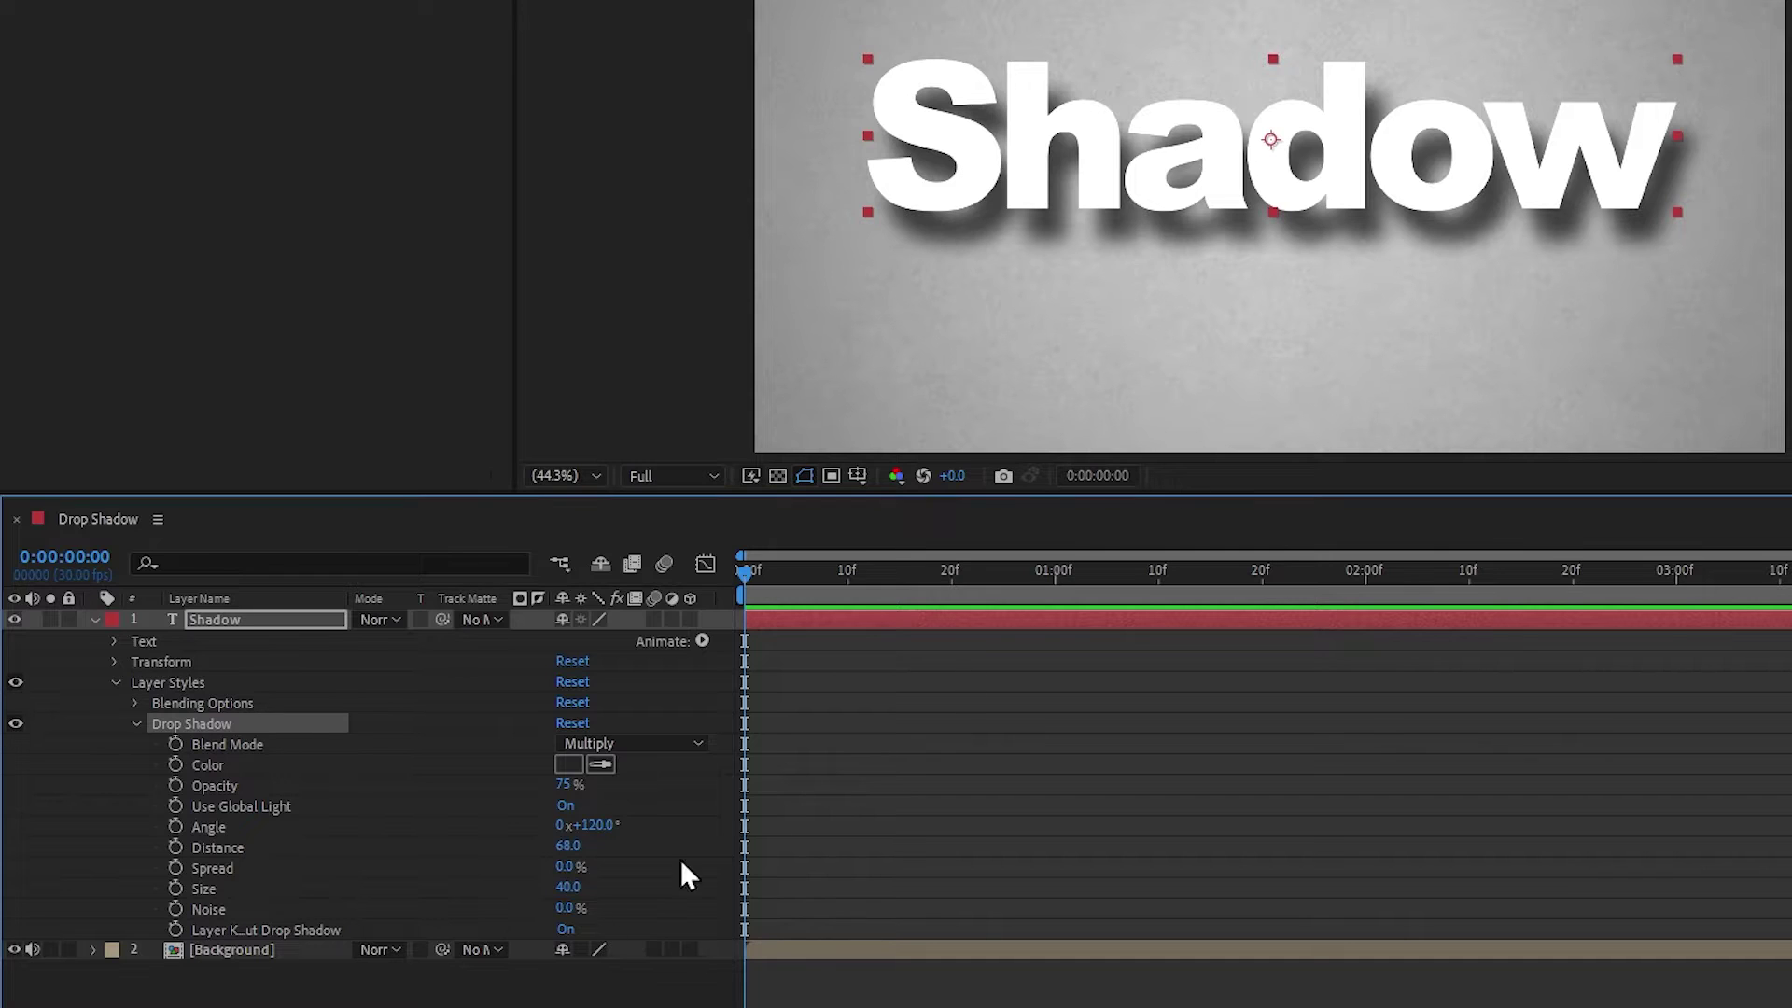
# Set the shadow style to Normal blend mode with a red colour, viewed at 100%.
pyautogui.click(260, 747)
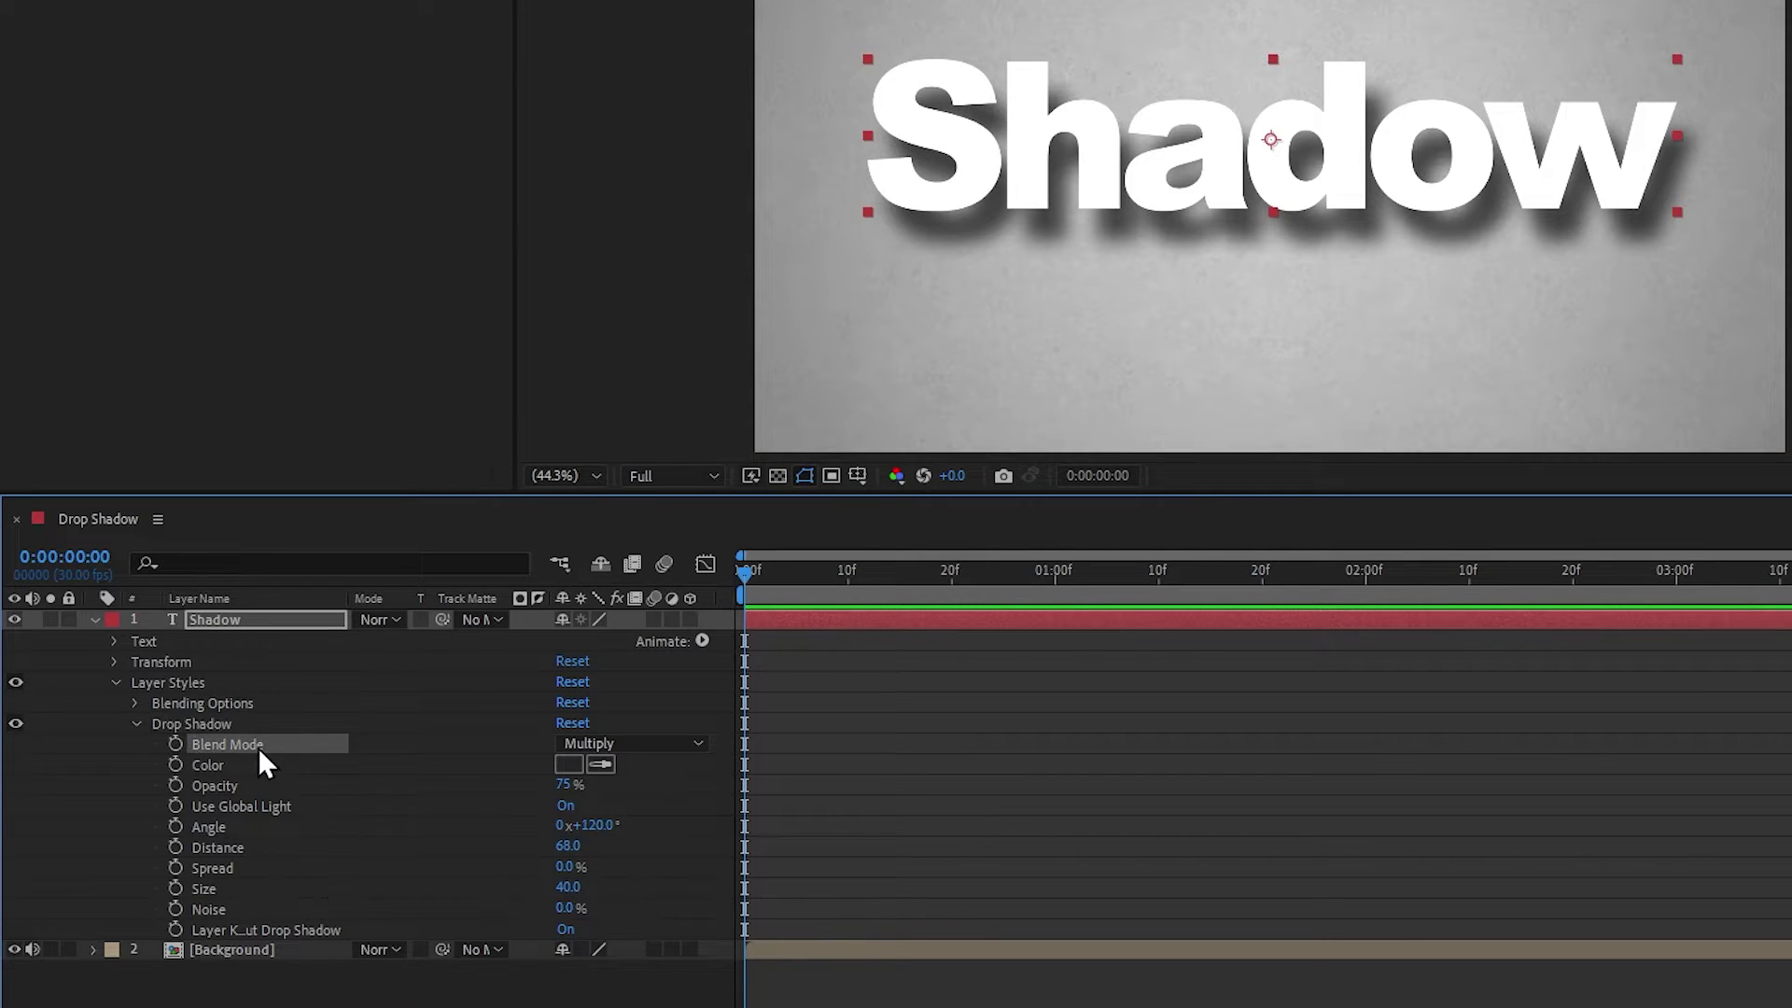
pyautogui.click(648, 743)
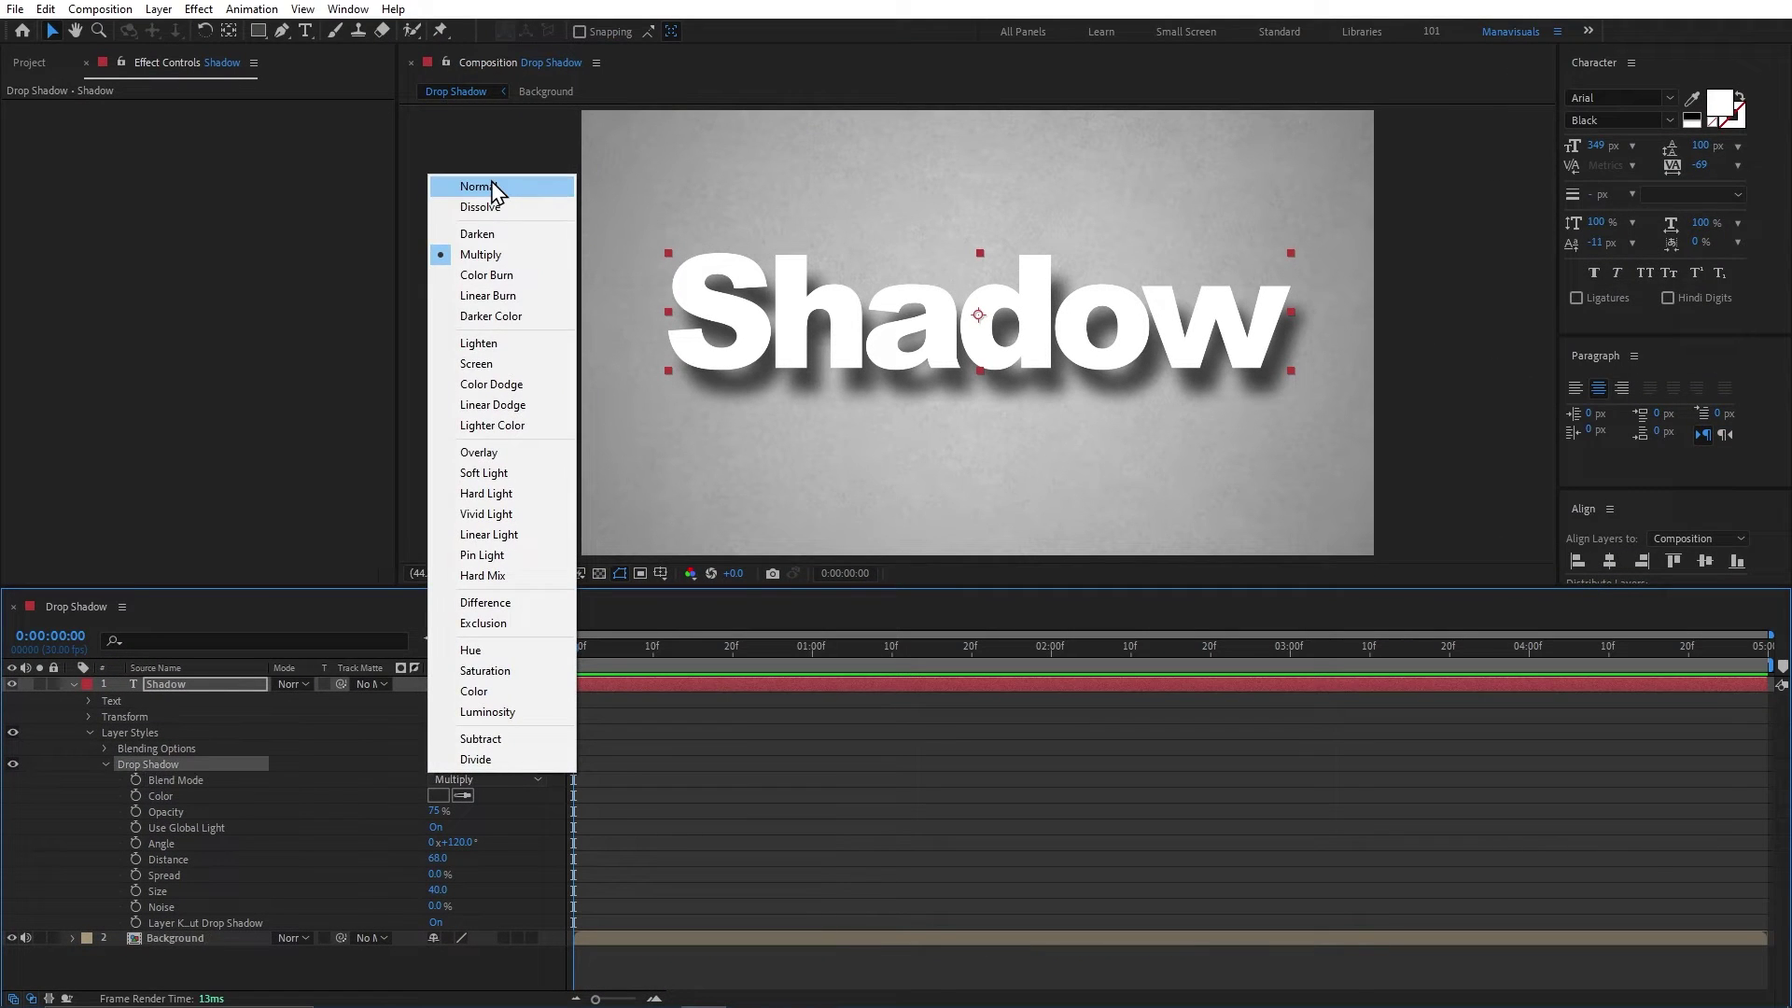
pyautogui.click(493, 186)
pyautogui.click(439, 795)
pyautogui.click(363, 404)
pyautogui.click(527, 371)
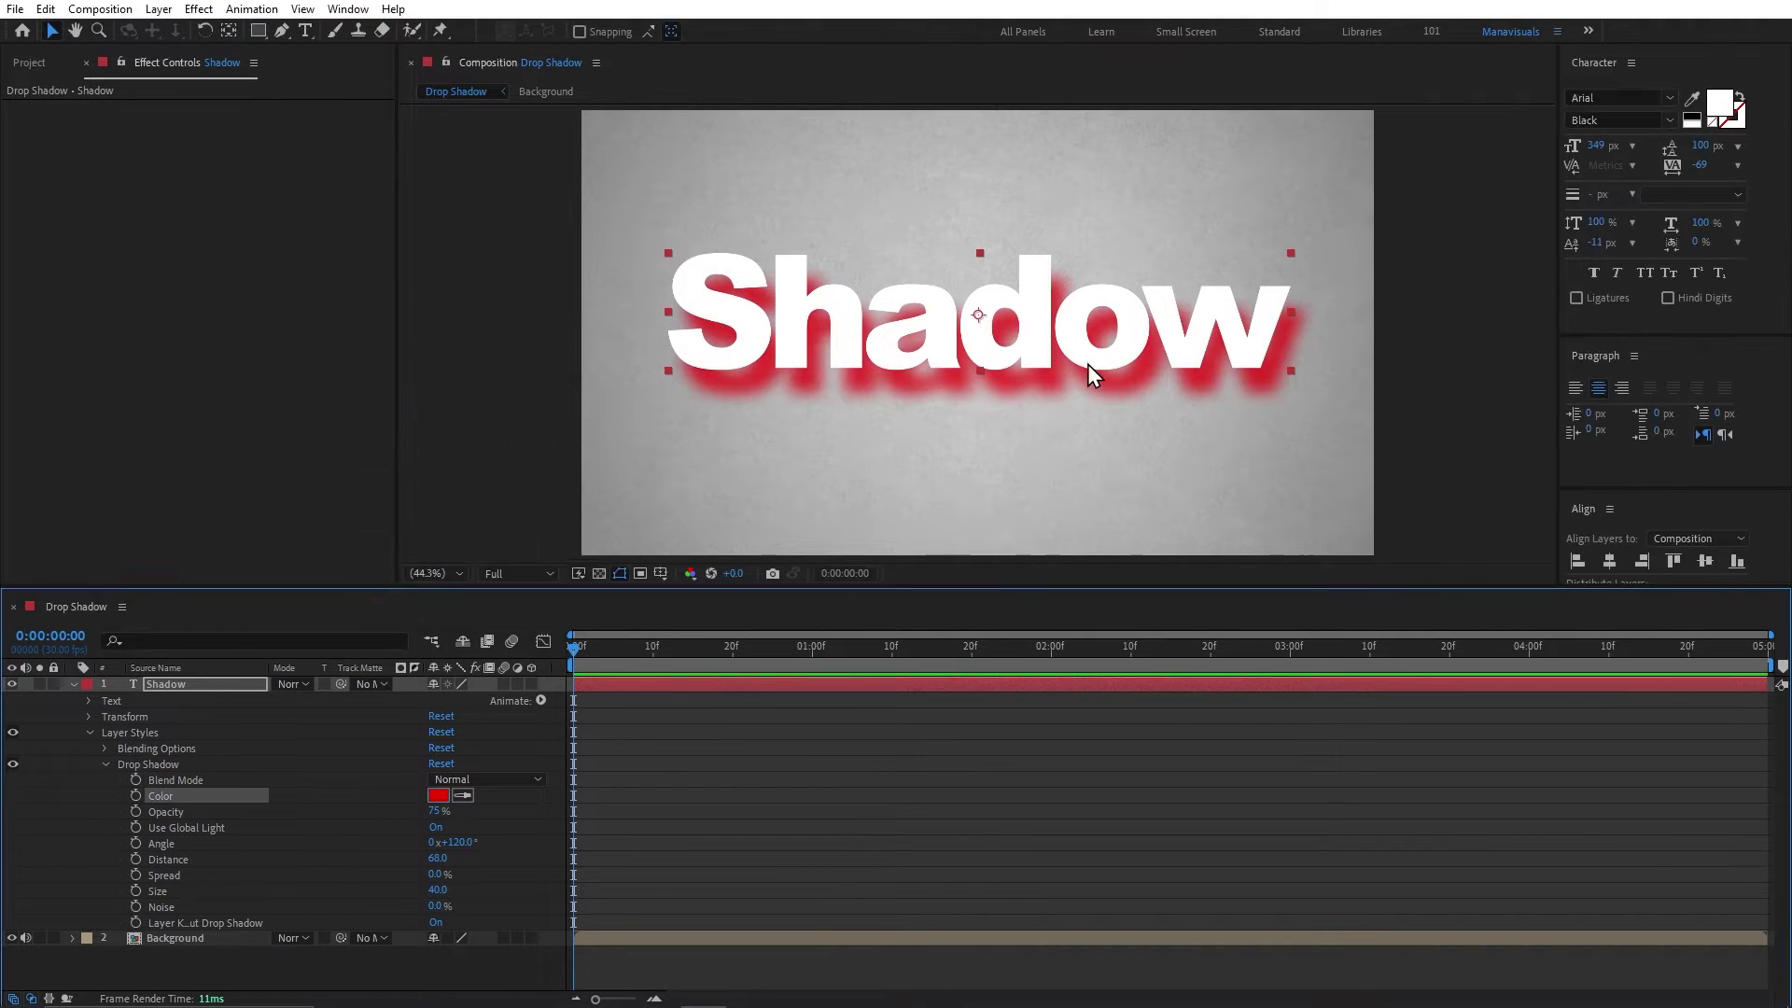
pyautogui.press('/')
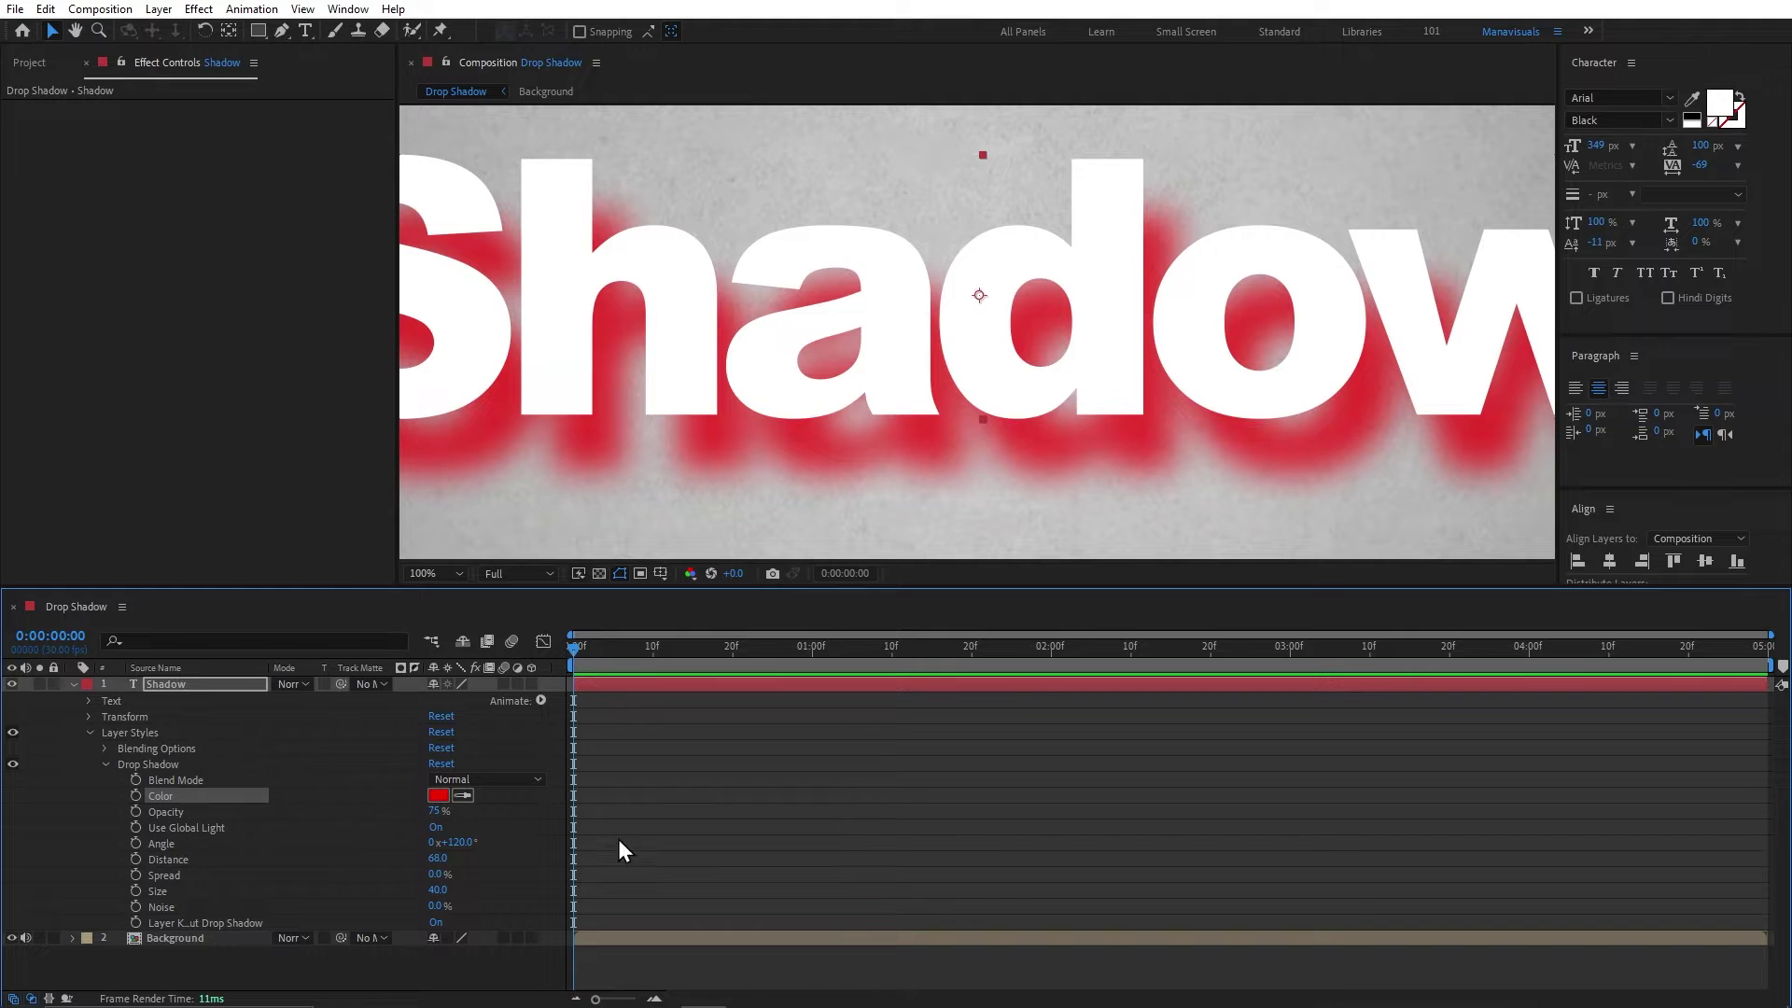
# Try Multiply and Overlay shadow blend modes, then reset the Drop Shadow style to defaults.
pyautogui.click(485, 779)
pyautogui.click(506, 261)
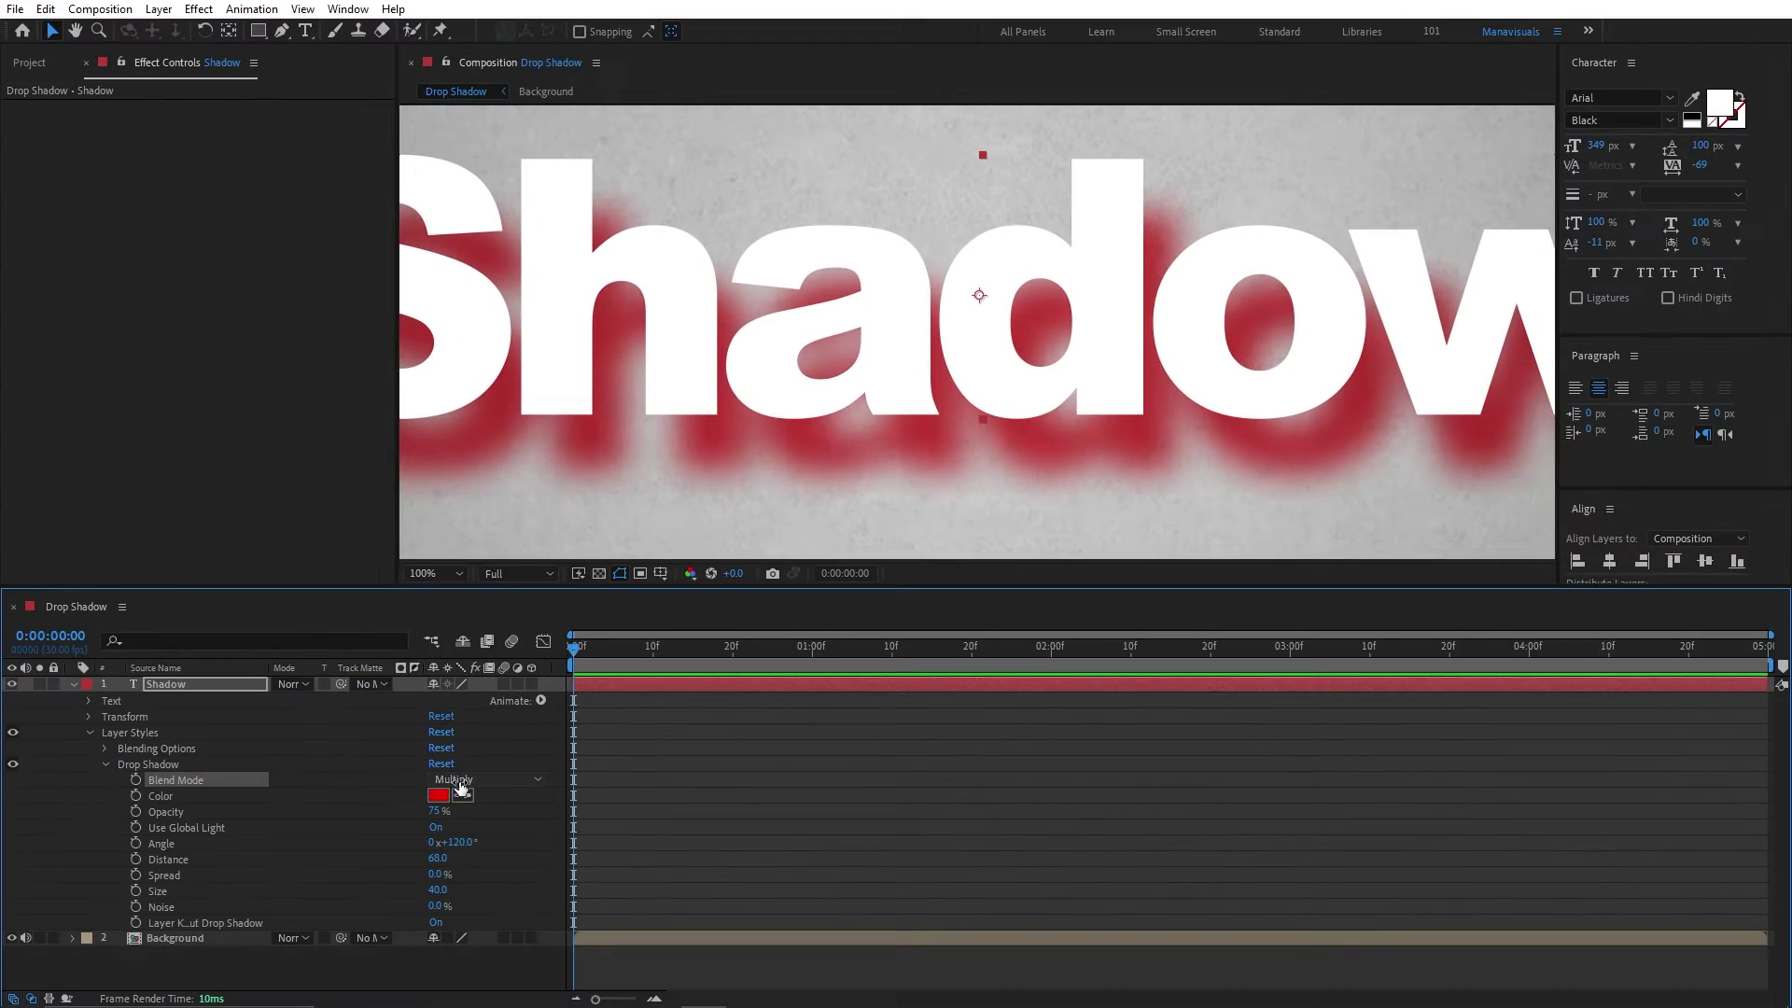
pyautogui.click(458, 779)
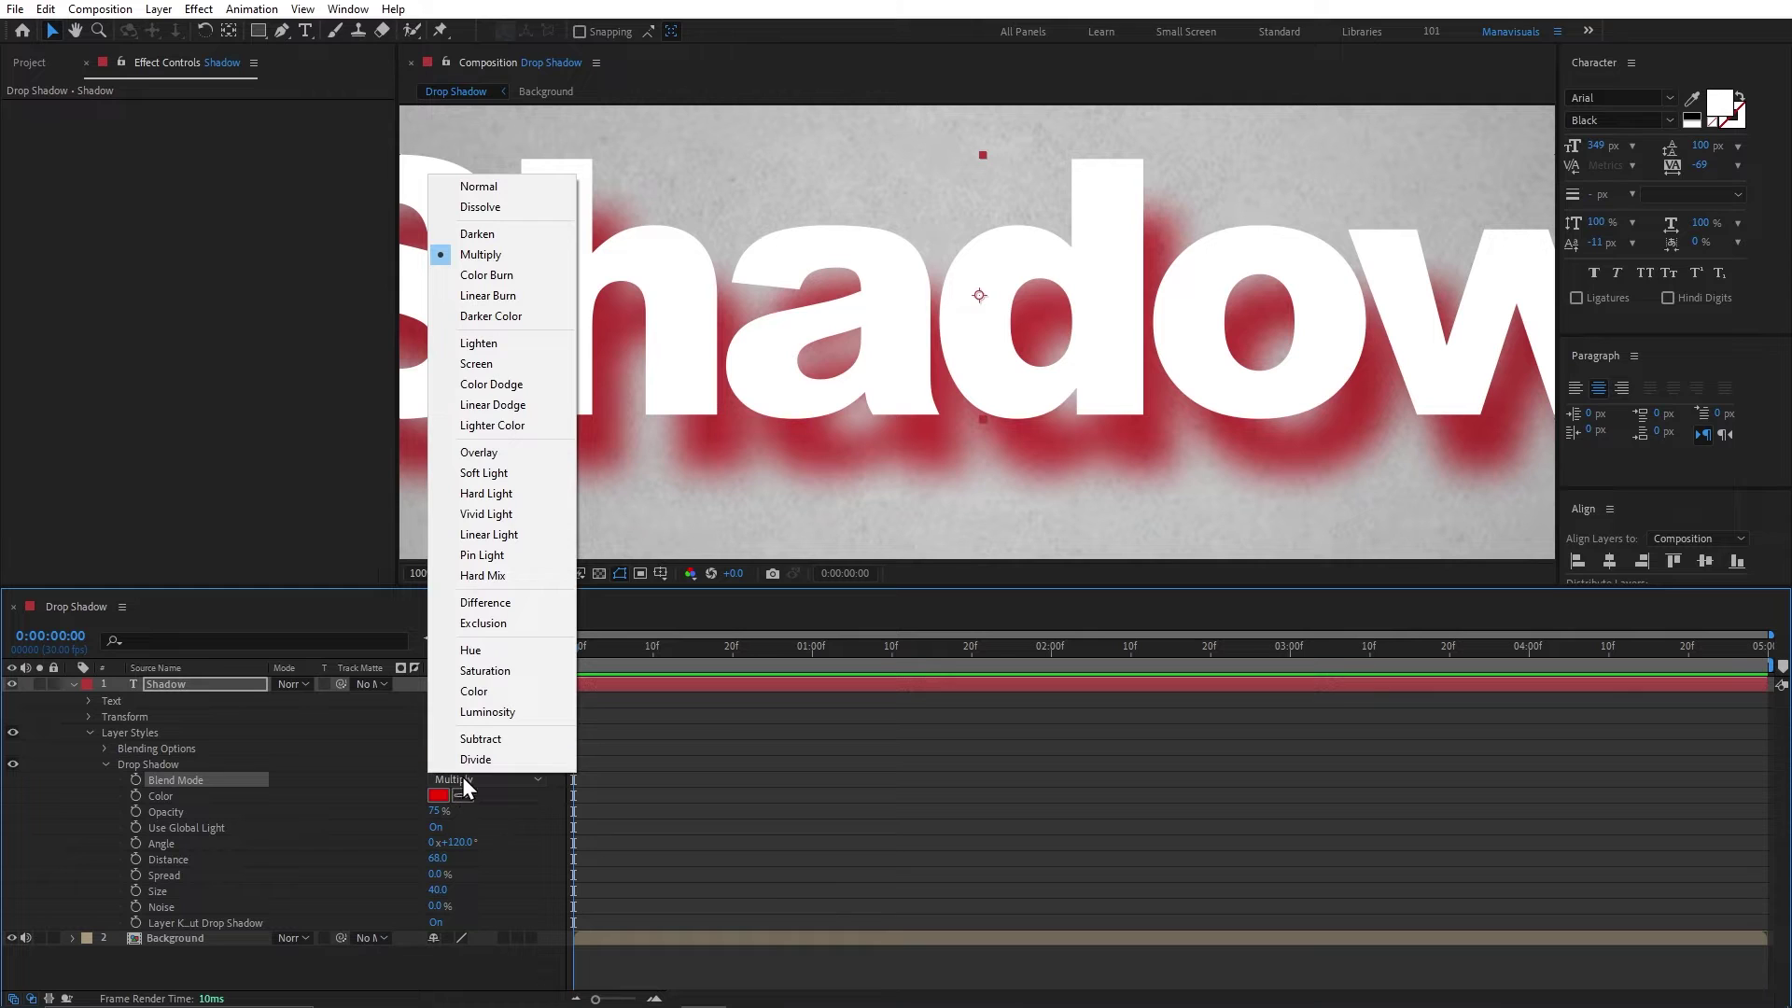
pyautogui.click(487, 453)
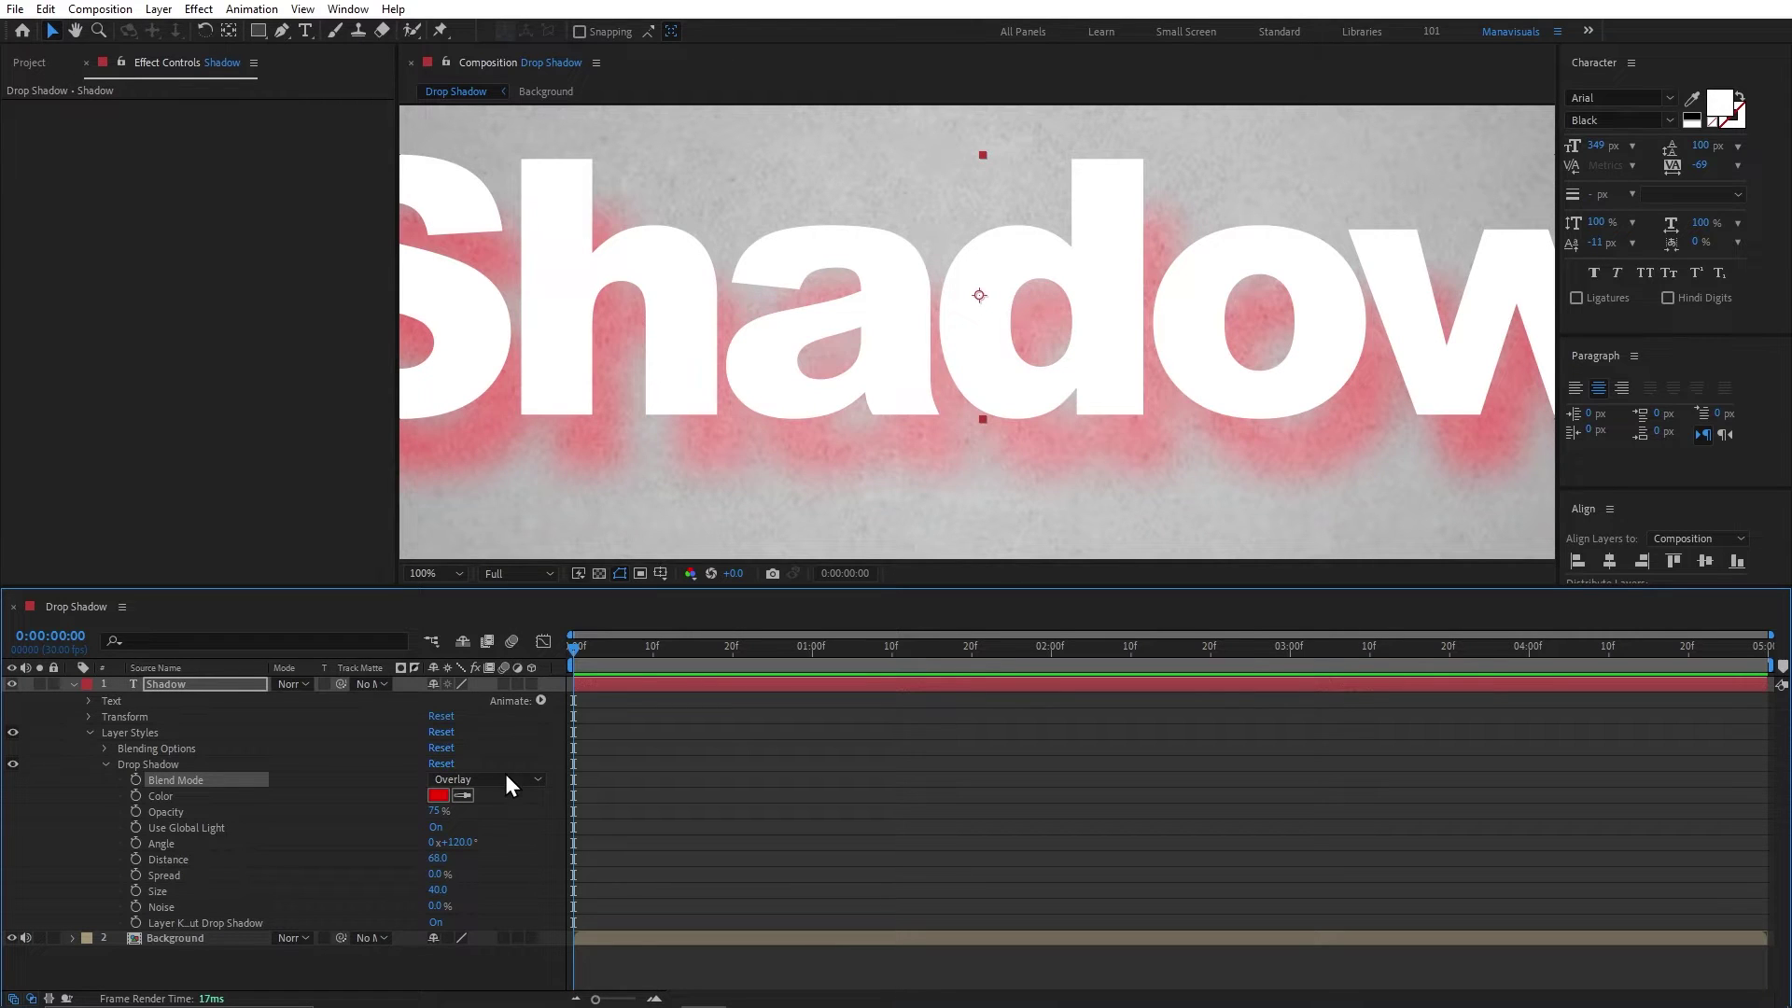
pyautogui.click(441, 763)
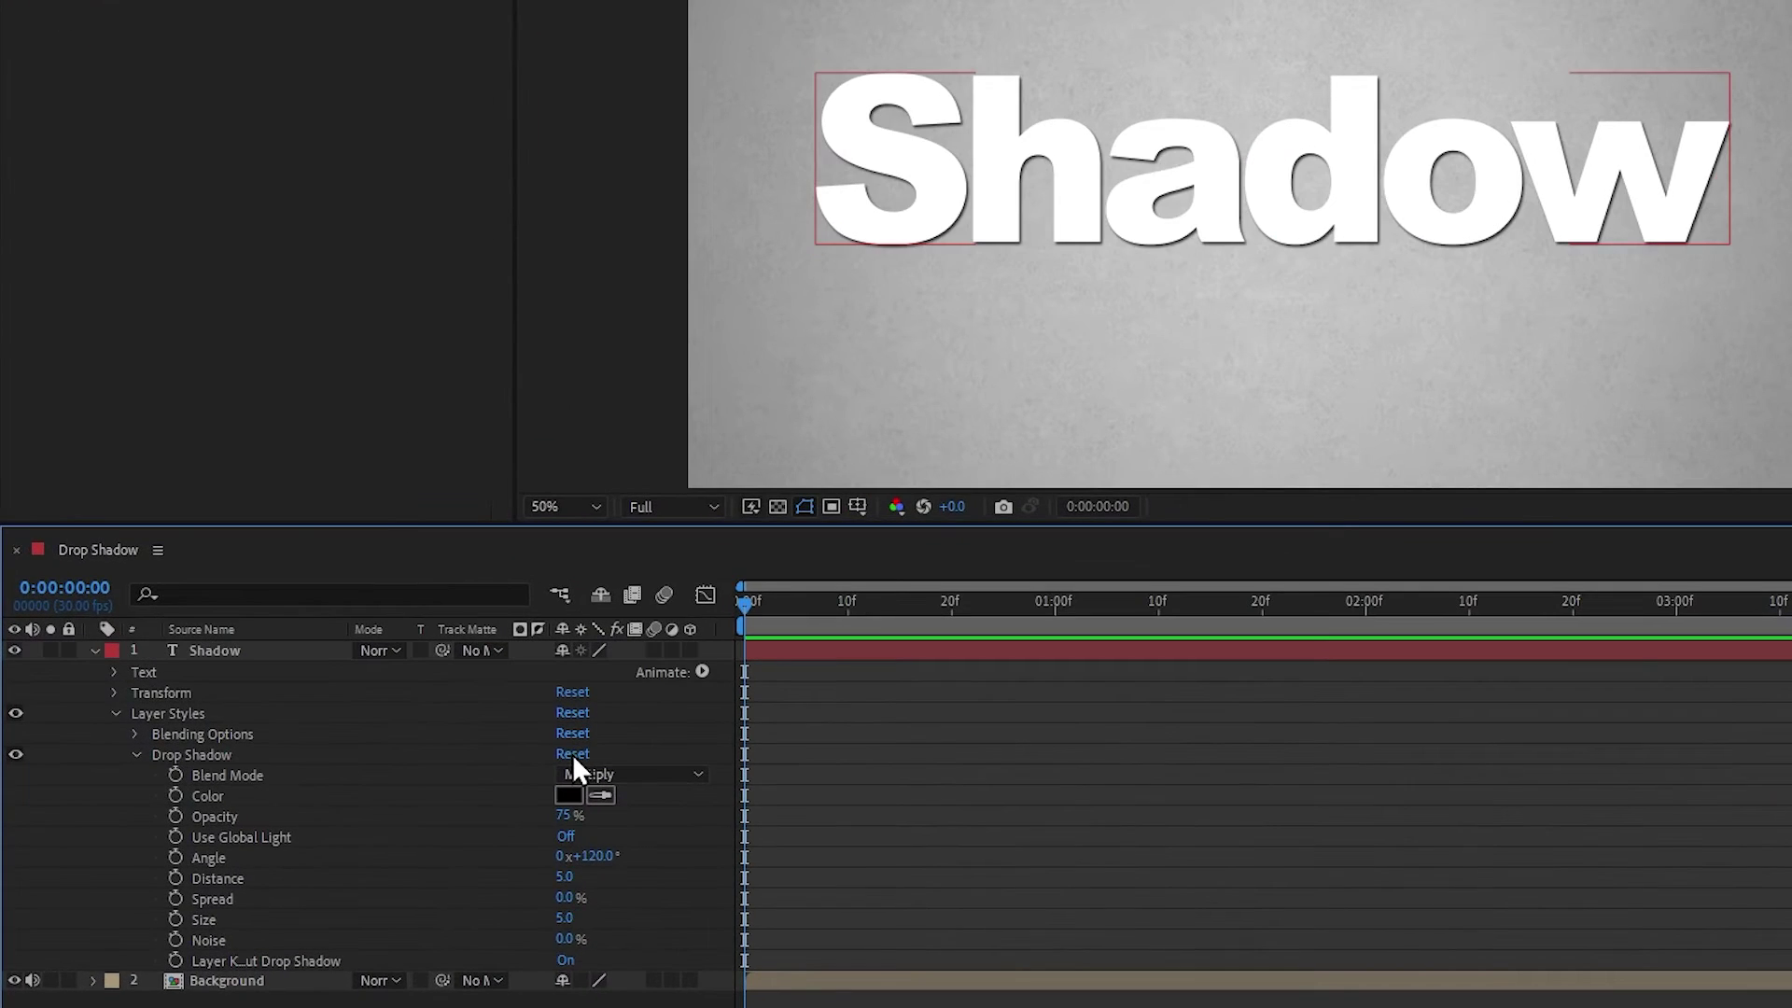
# Turn off Use Global Light and raise the shadow distance to 29, keeping 75% opacity.
pyautogui.moveTo(564, 815); pyautogui.dragTo(497, 820)
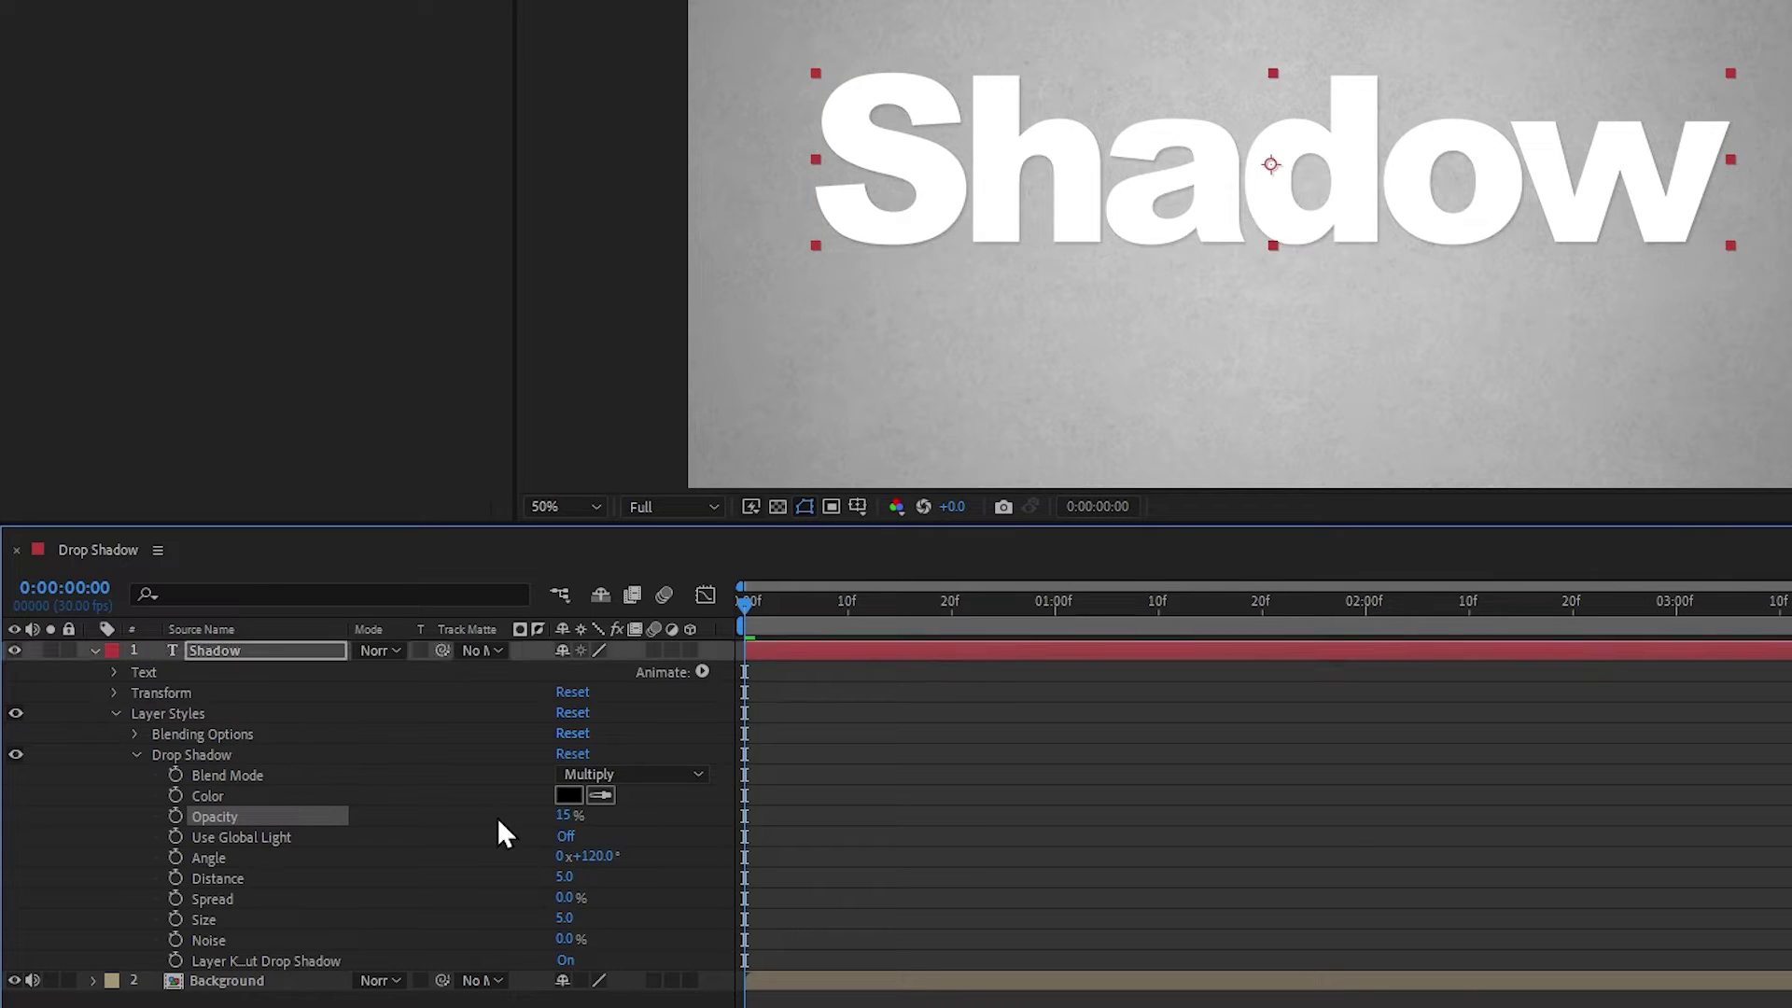
pyautogui.hotkey('ctrl', 'z')
pyautogui.click(308, 840)
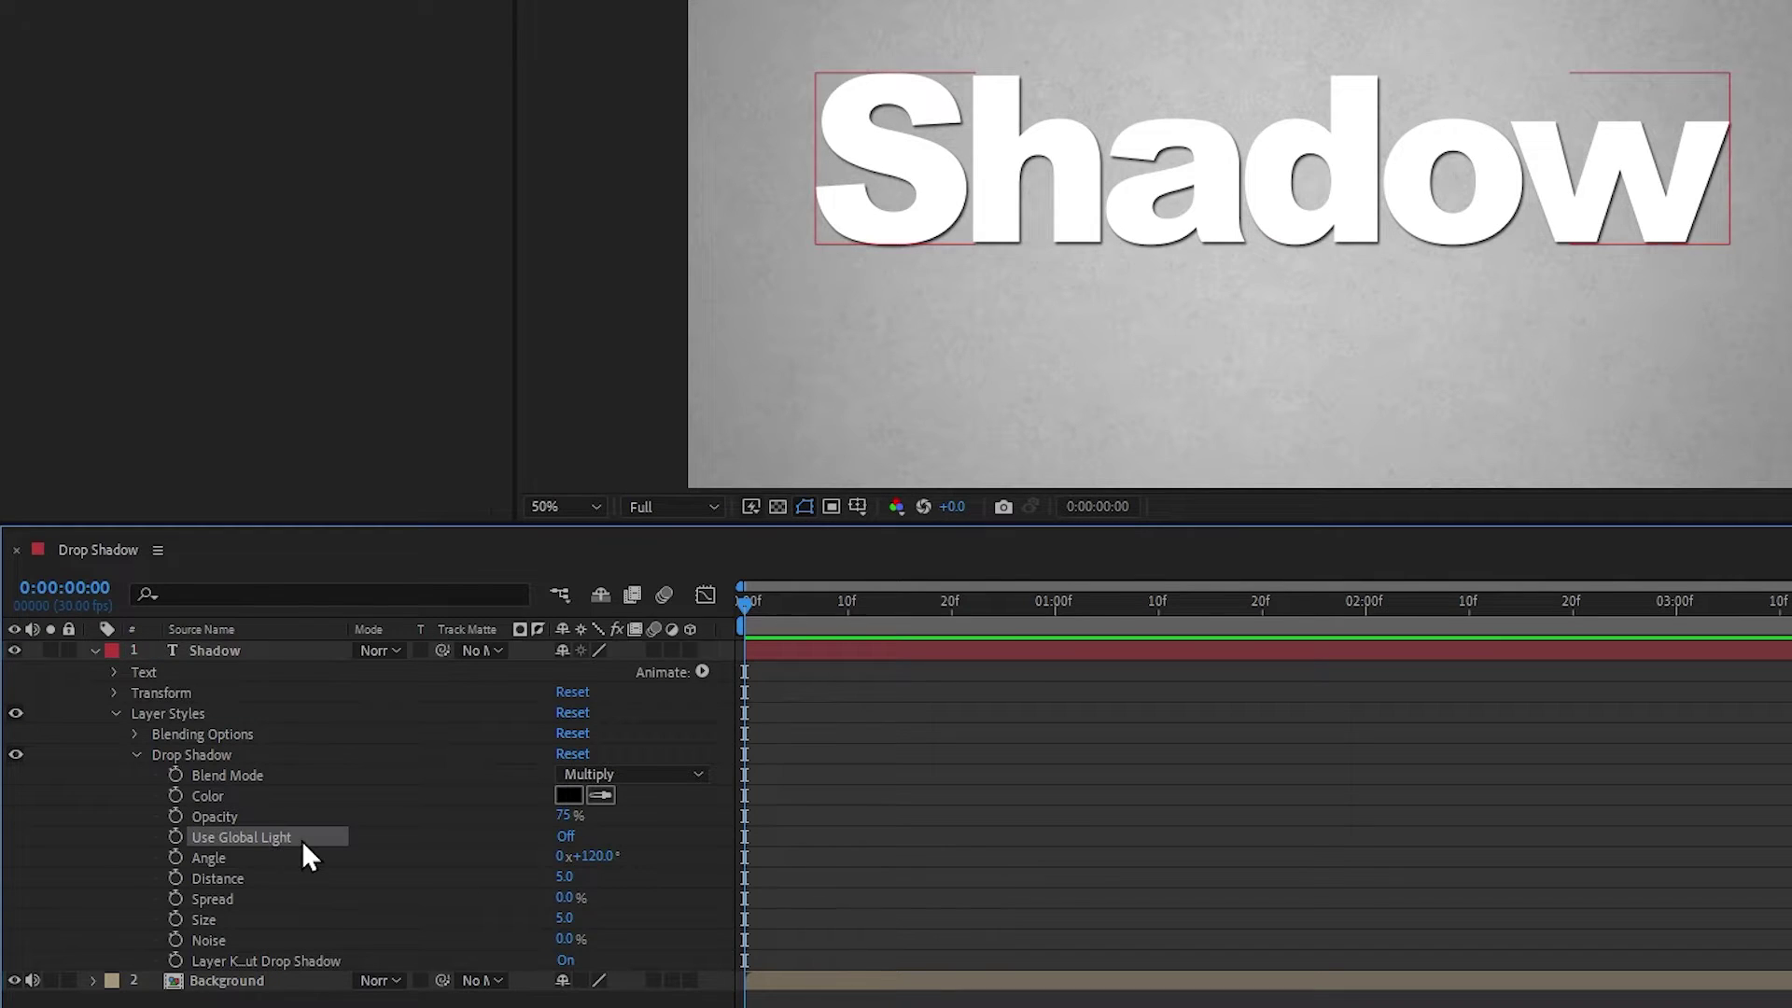
pyautogui.click(568, 838)
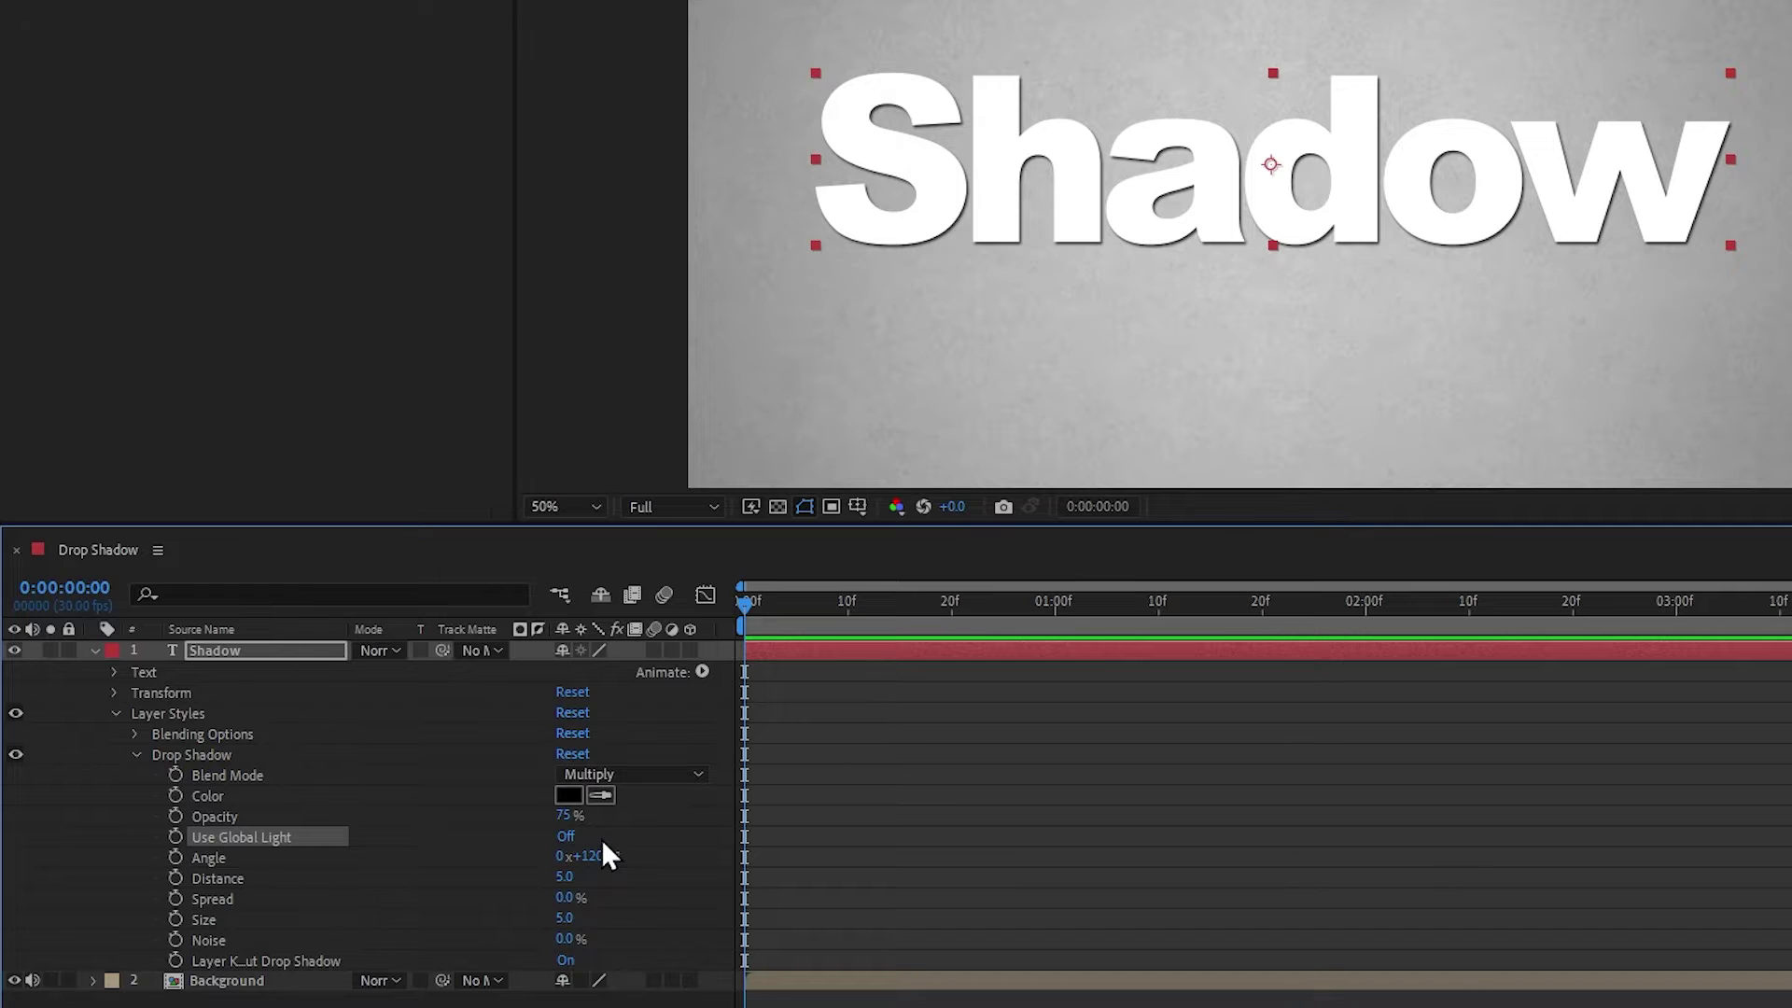
pyautogui.moveTo(597, 855); pyautogui.dragTo(642, 961)
pyautogui.hotkey('ctrl', 'z')
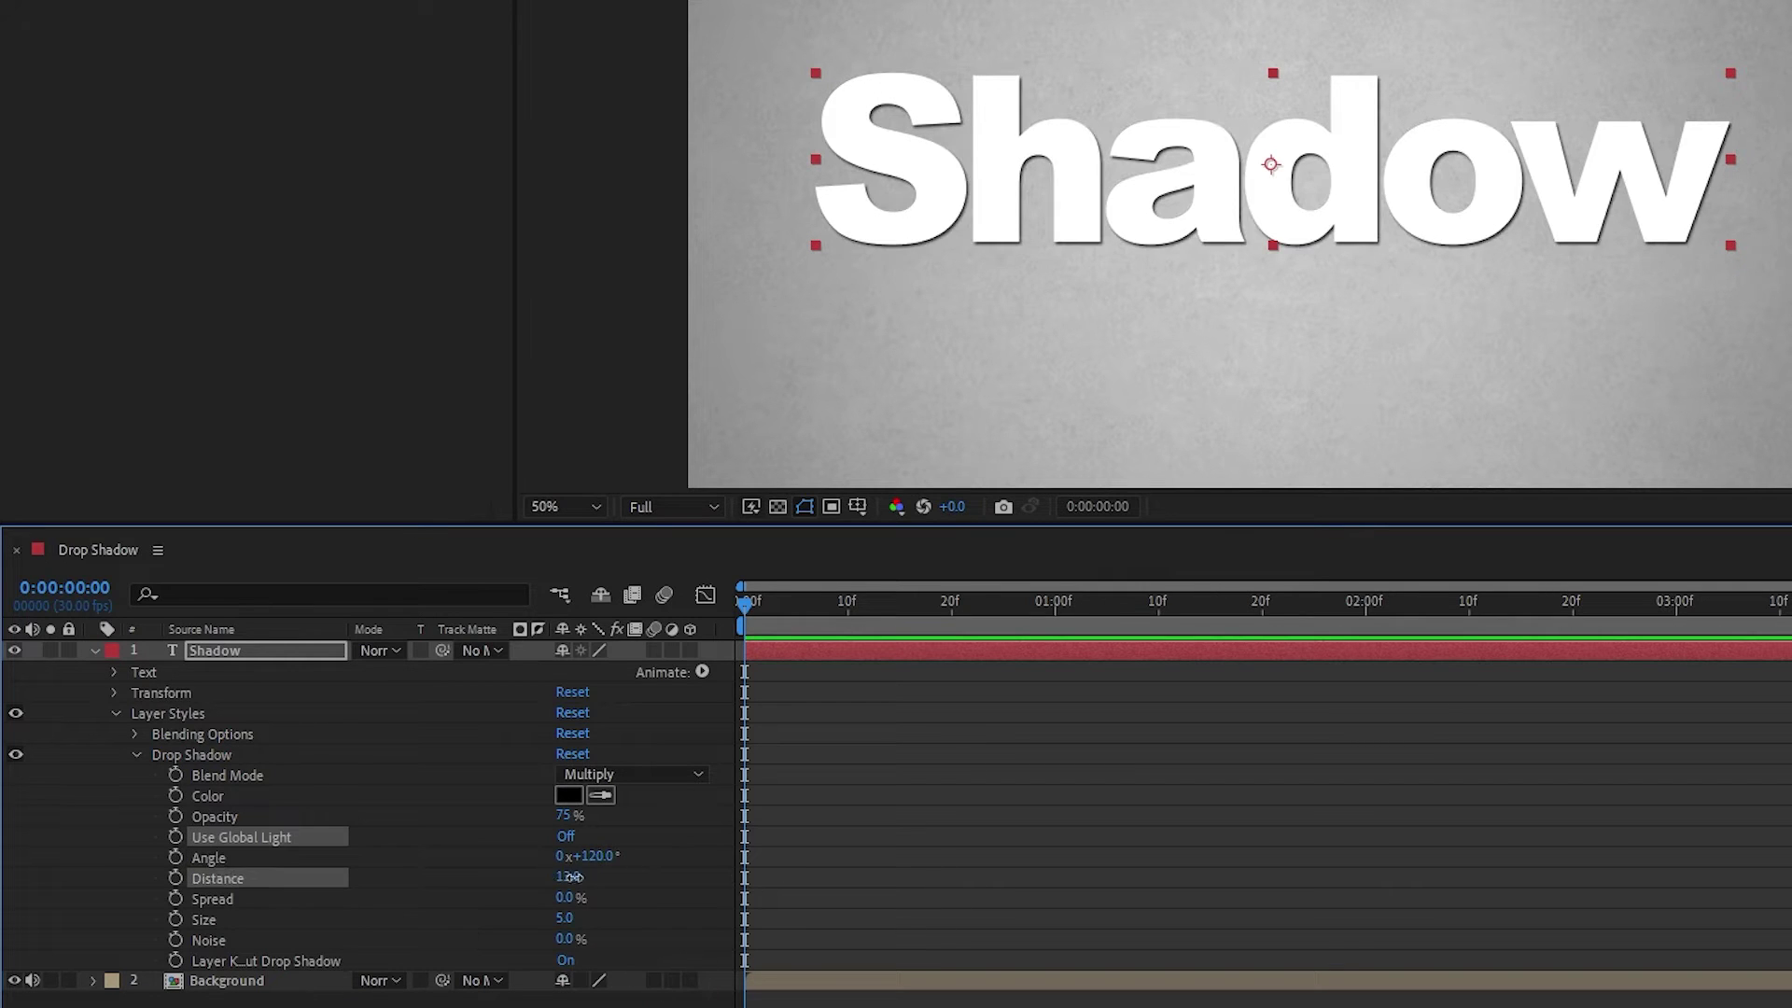
pyautogui.moveTo(564, 876)
pyautogui.mouseDown()
pyautogui.moveTo(597, 884)
pyautogui.moveTo(558, 898)
pyautogui.moveTo(618, 914)
pyautogui.moveTo(770, 903)
pyautogui.moveTo(473, 905)
pyautogui.mouseUp()
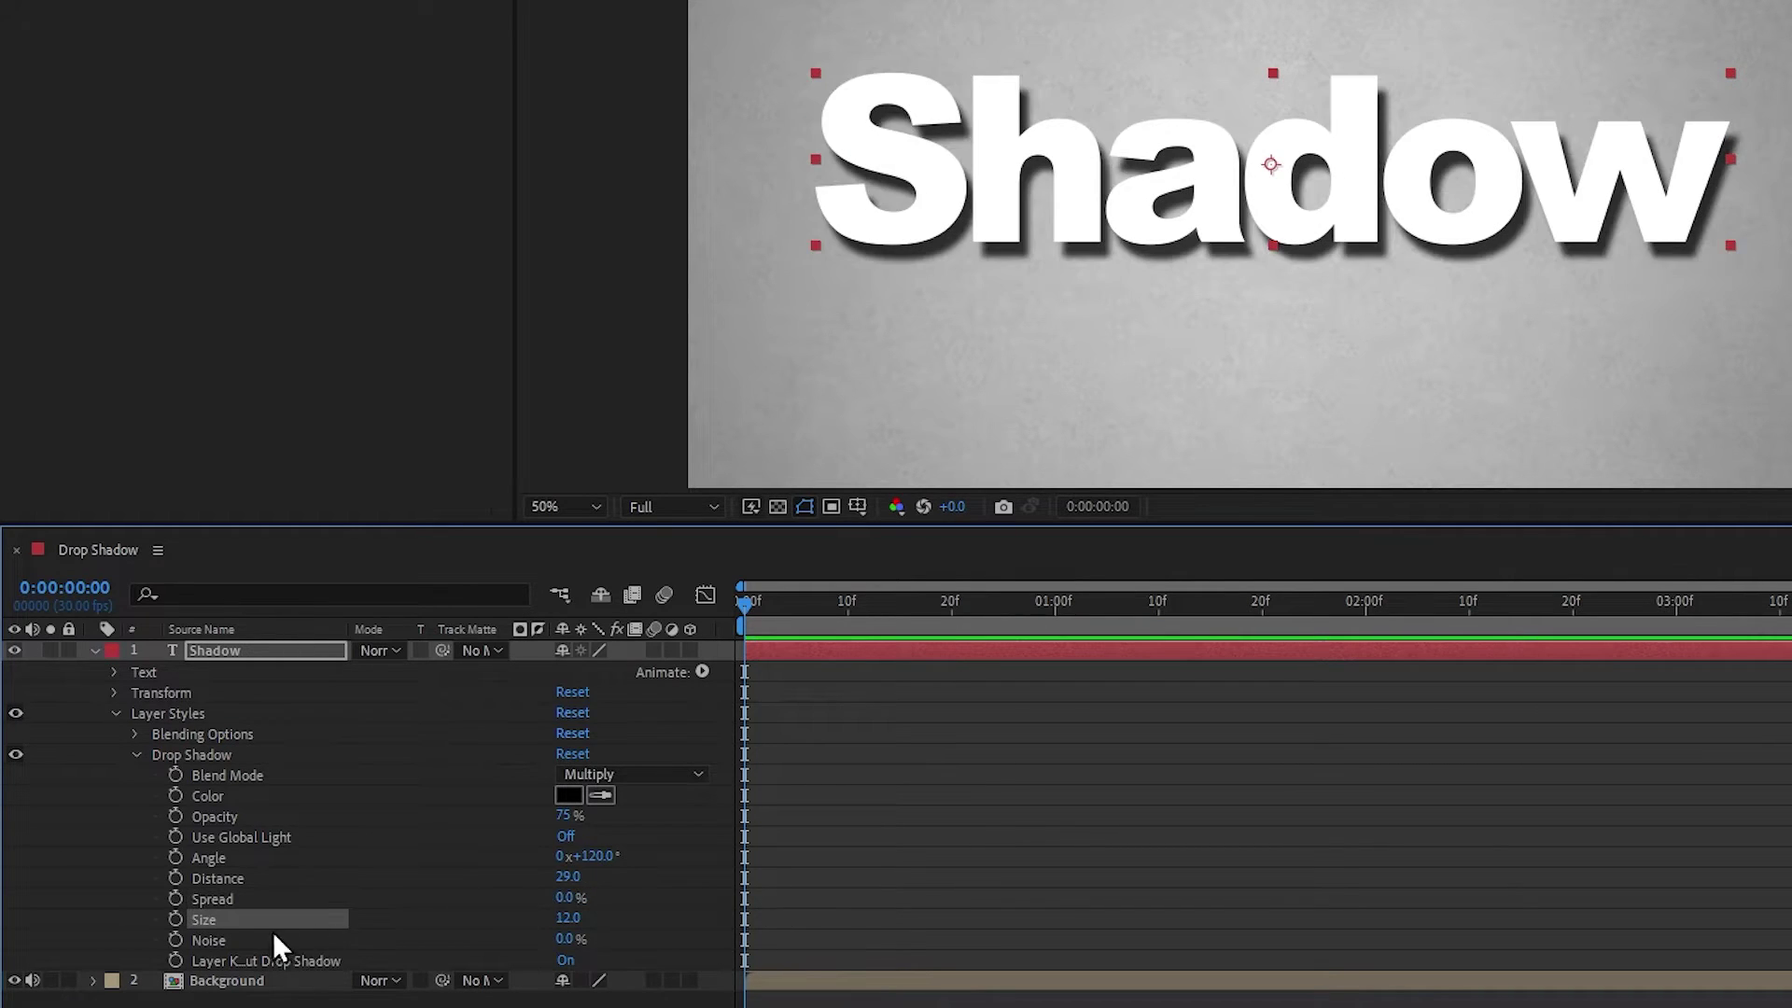
# Try 100% noise, return the shadow noise to 0%, and turn off Layer Knocks Out Drop Shadow.
pyautogui.click(227, 939)
pyautogui.moveTo(576, 941); pyautogui.dragTo(730, 938)
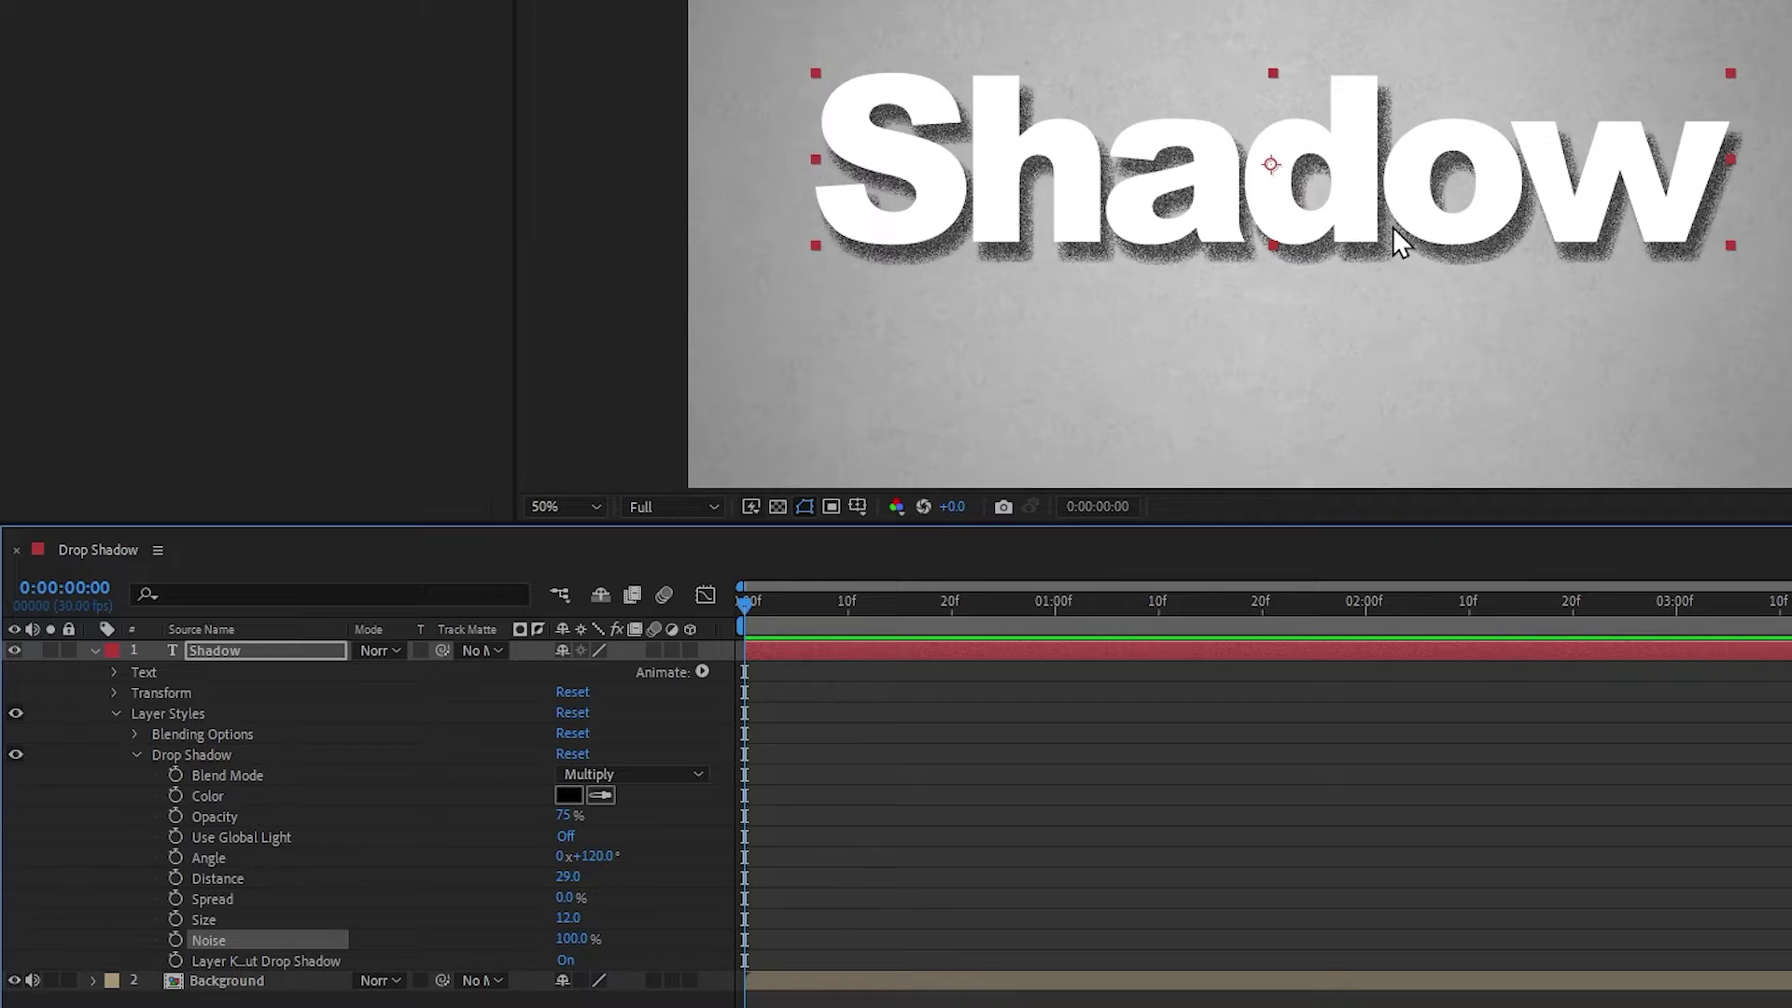
pyautogui.hotkey('ctrl', 'z')
pyautogui.click(281, 965)
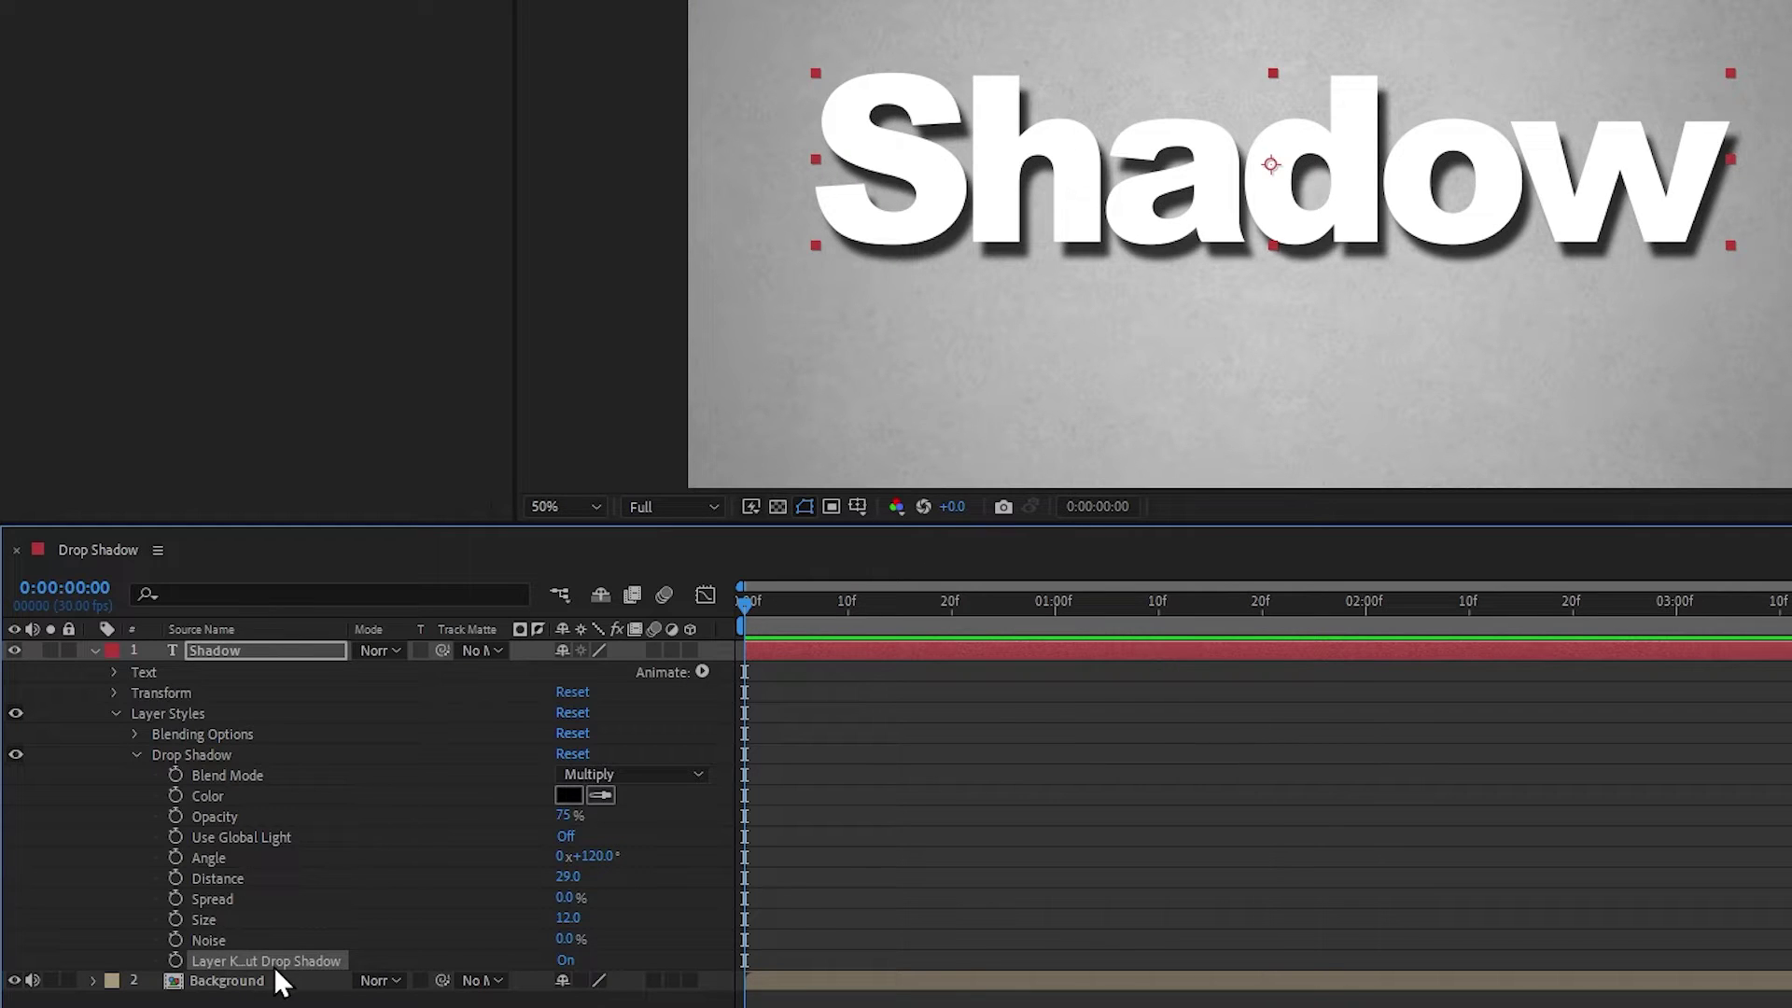
pyautogui.click(562, 962)
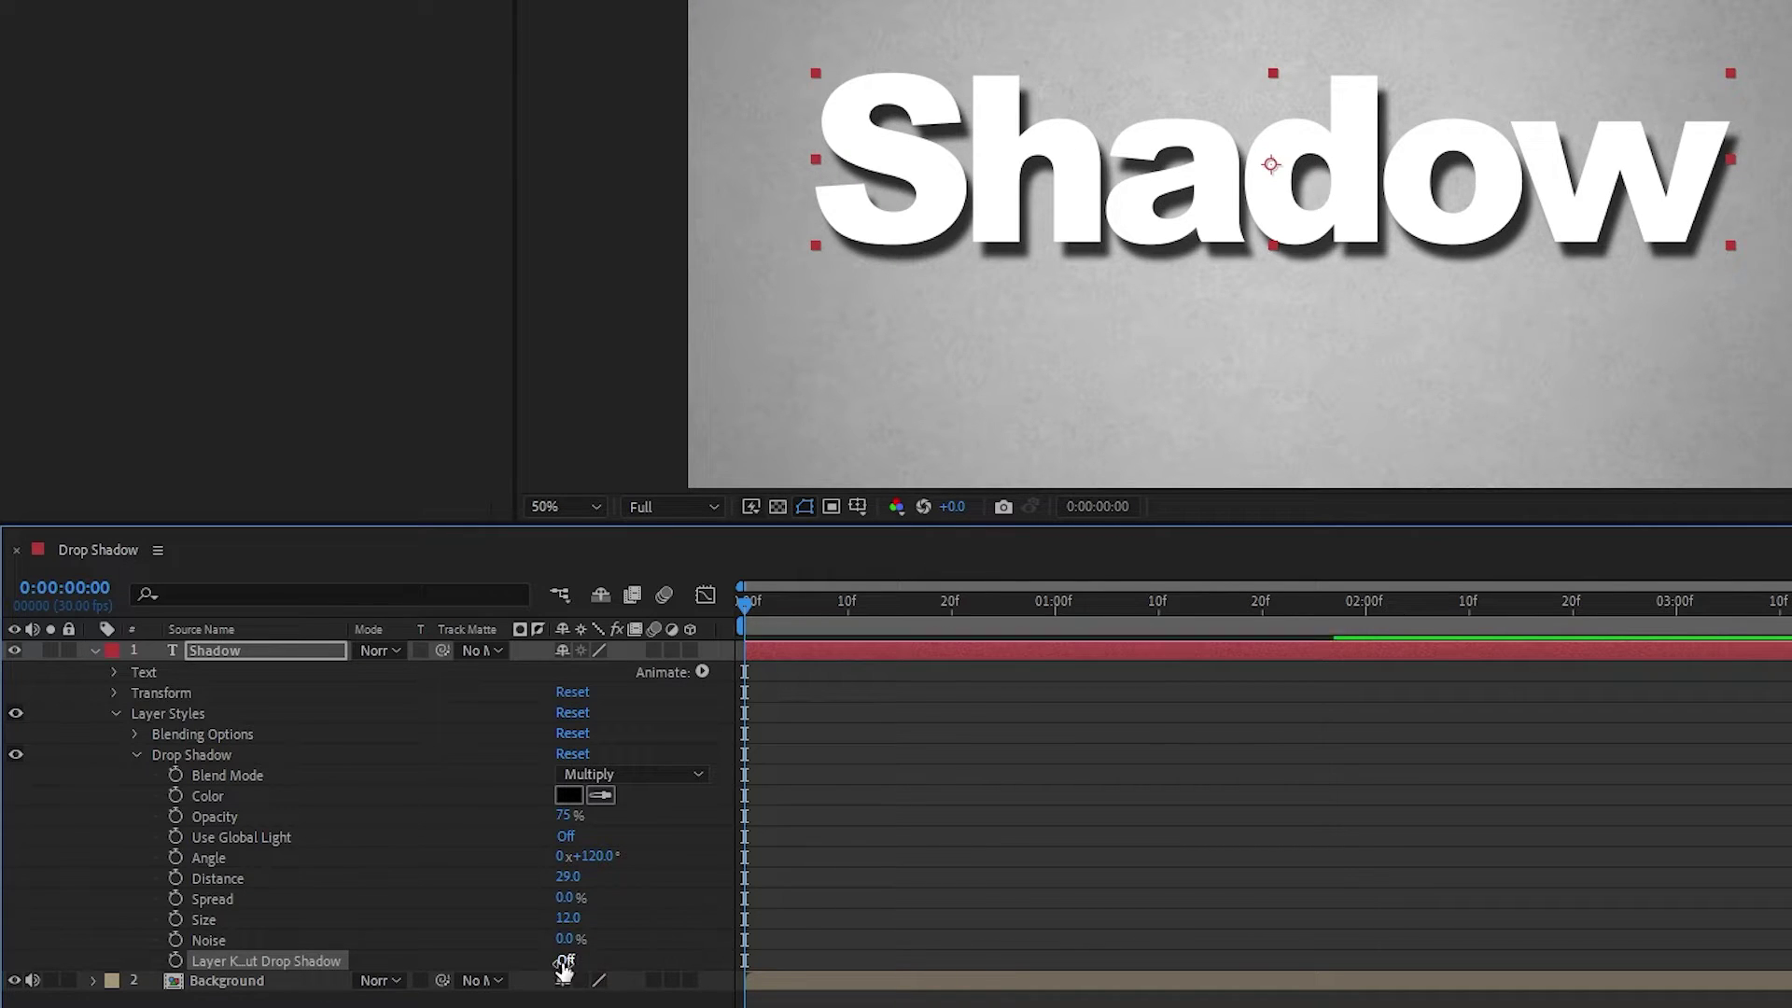
# Set the Shadow text layer to Soft Light blending with the knockout turned back on.
pyautogui.click(387, 651)
pyautogui.click(508, 491)
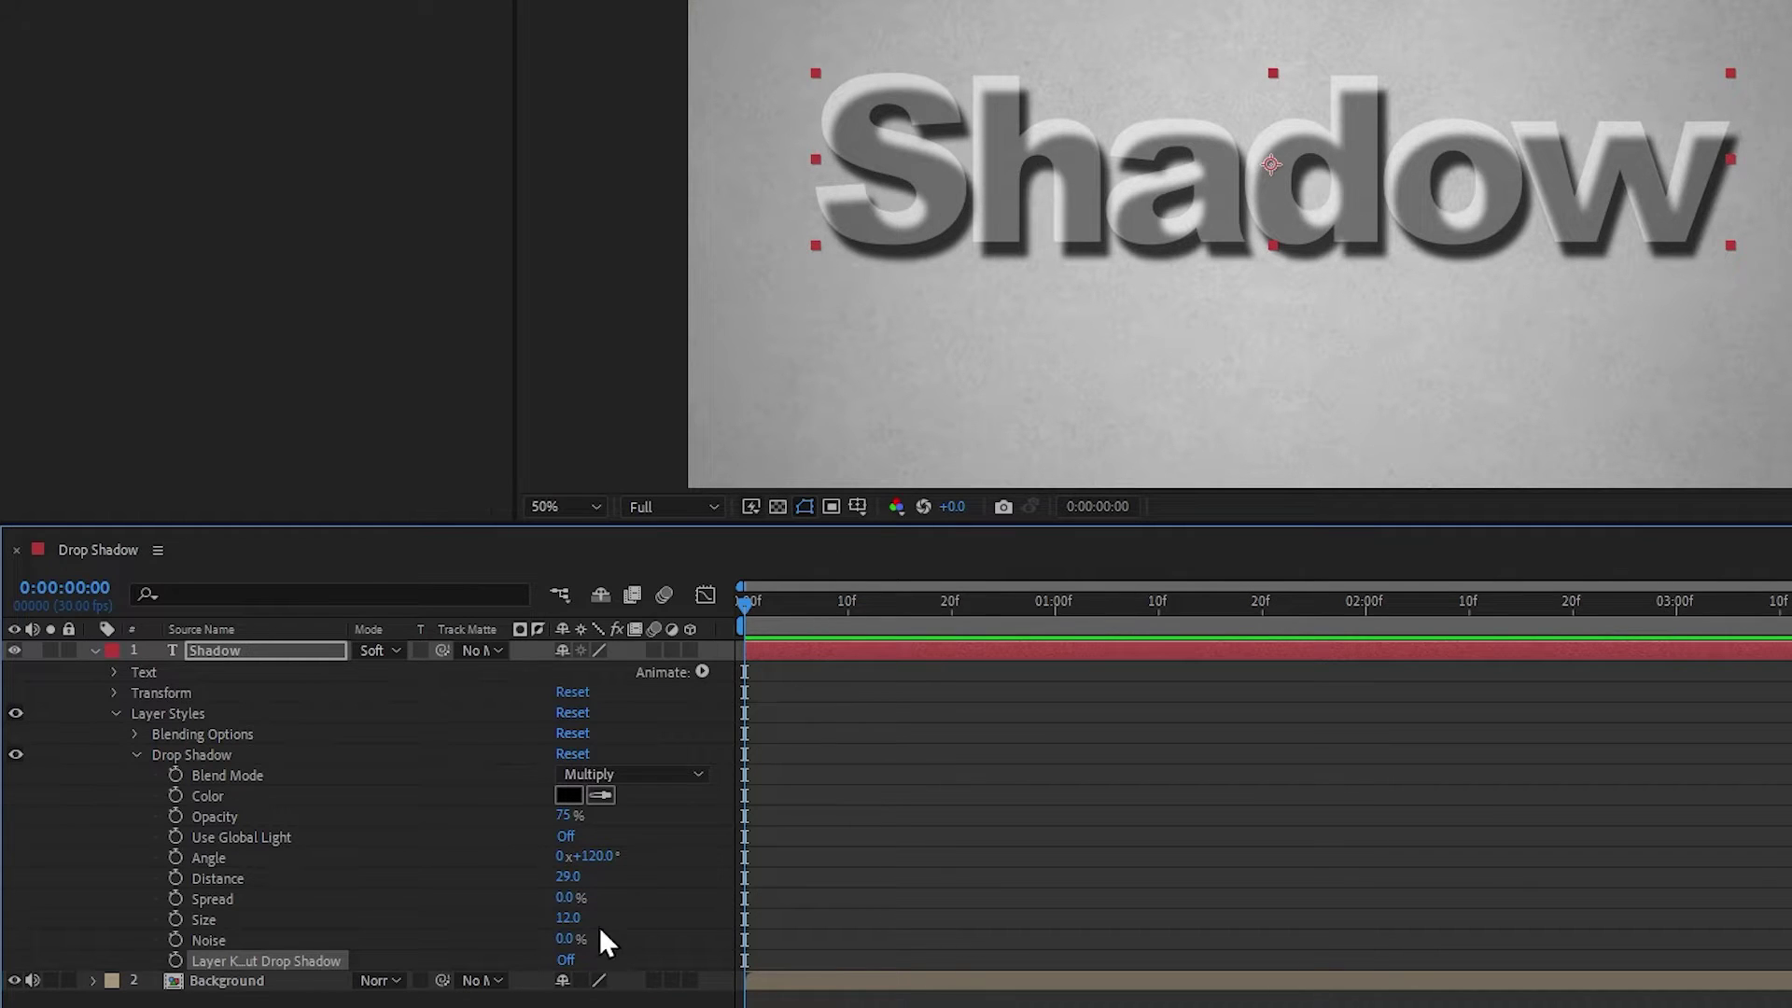
pyautogui.click(567, 962)
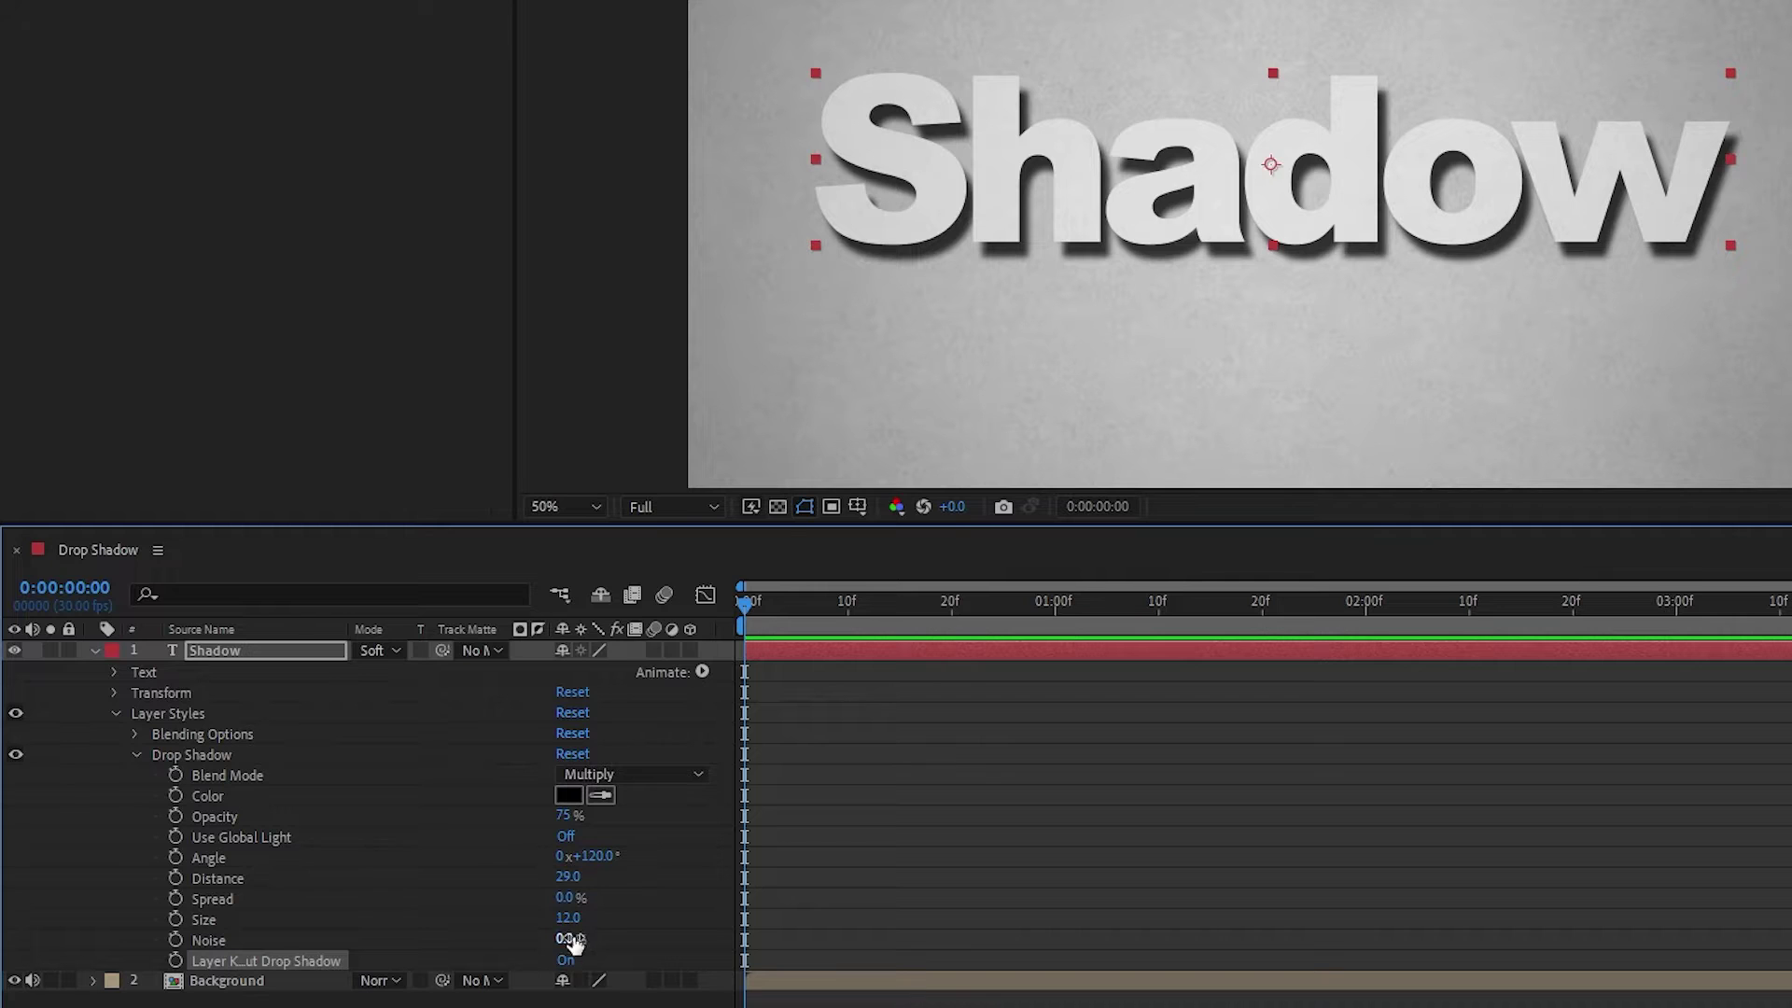
pyautogui.click(384, 650)
pyautogui.click(407, 187)
pyautogui.click(289, 691)
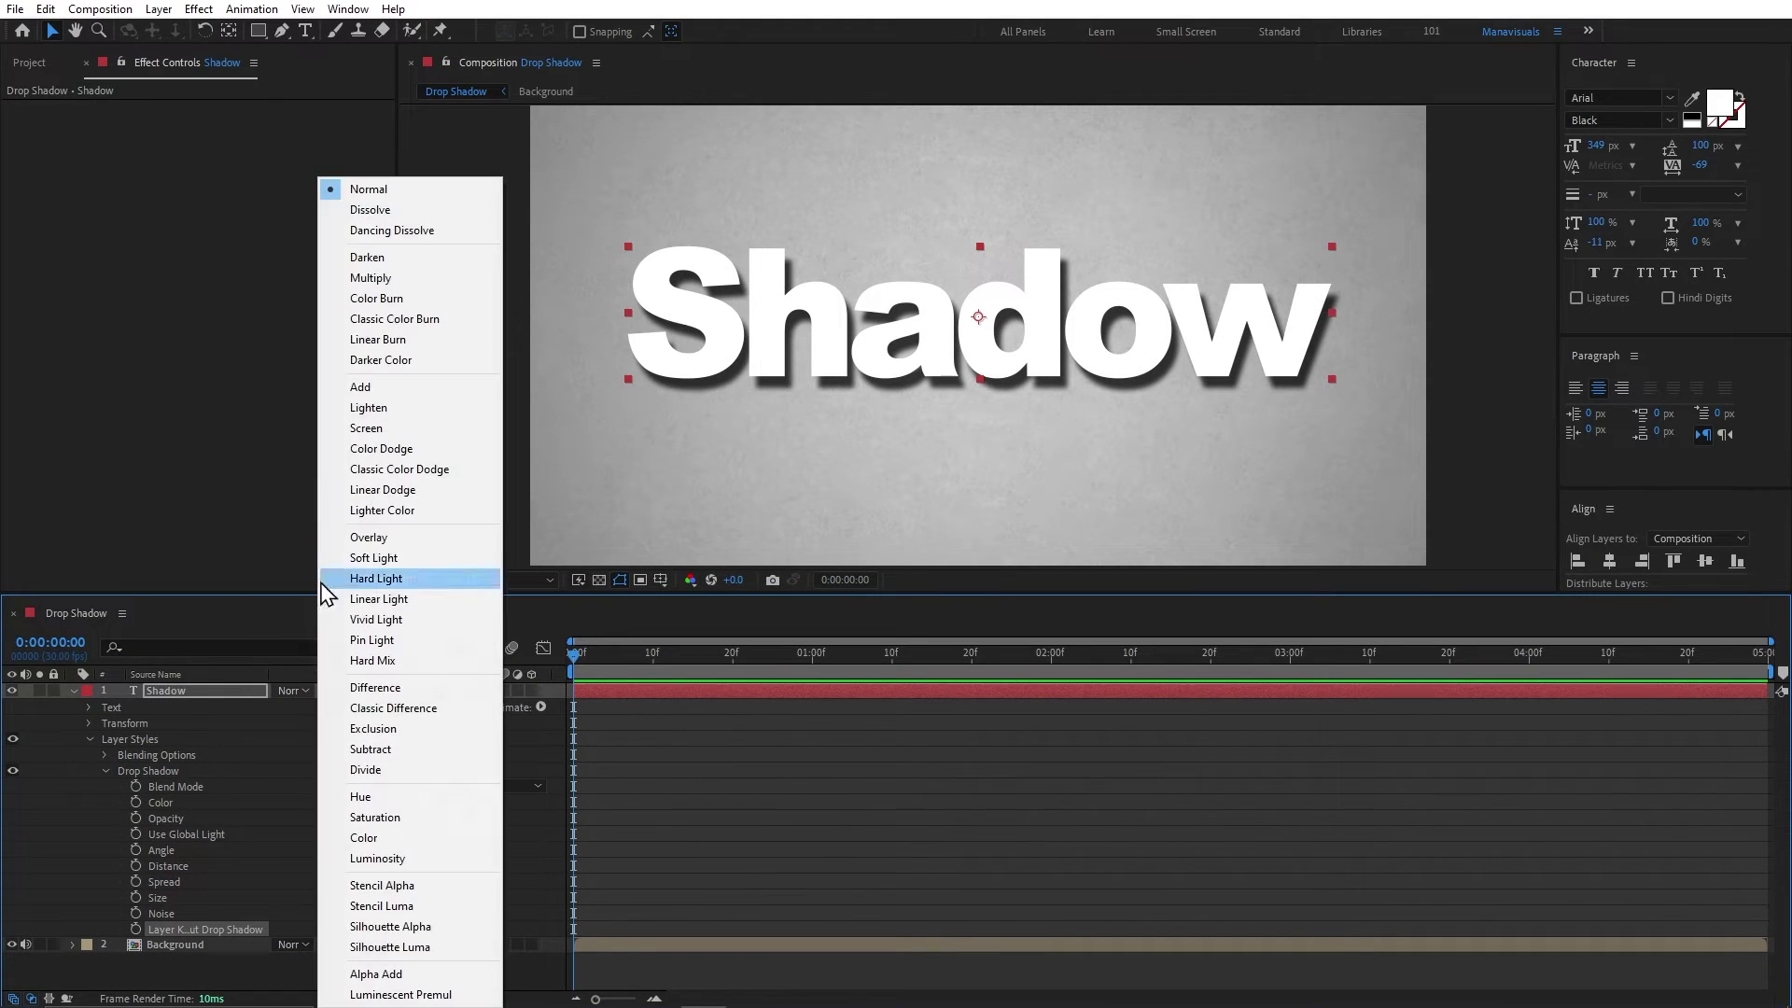
pyautogui.click(377, 559)
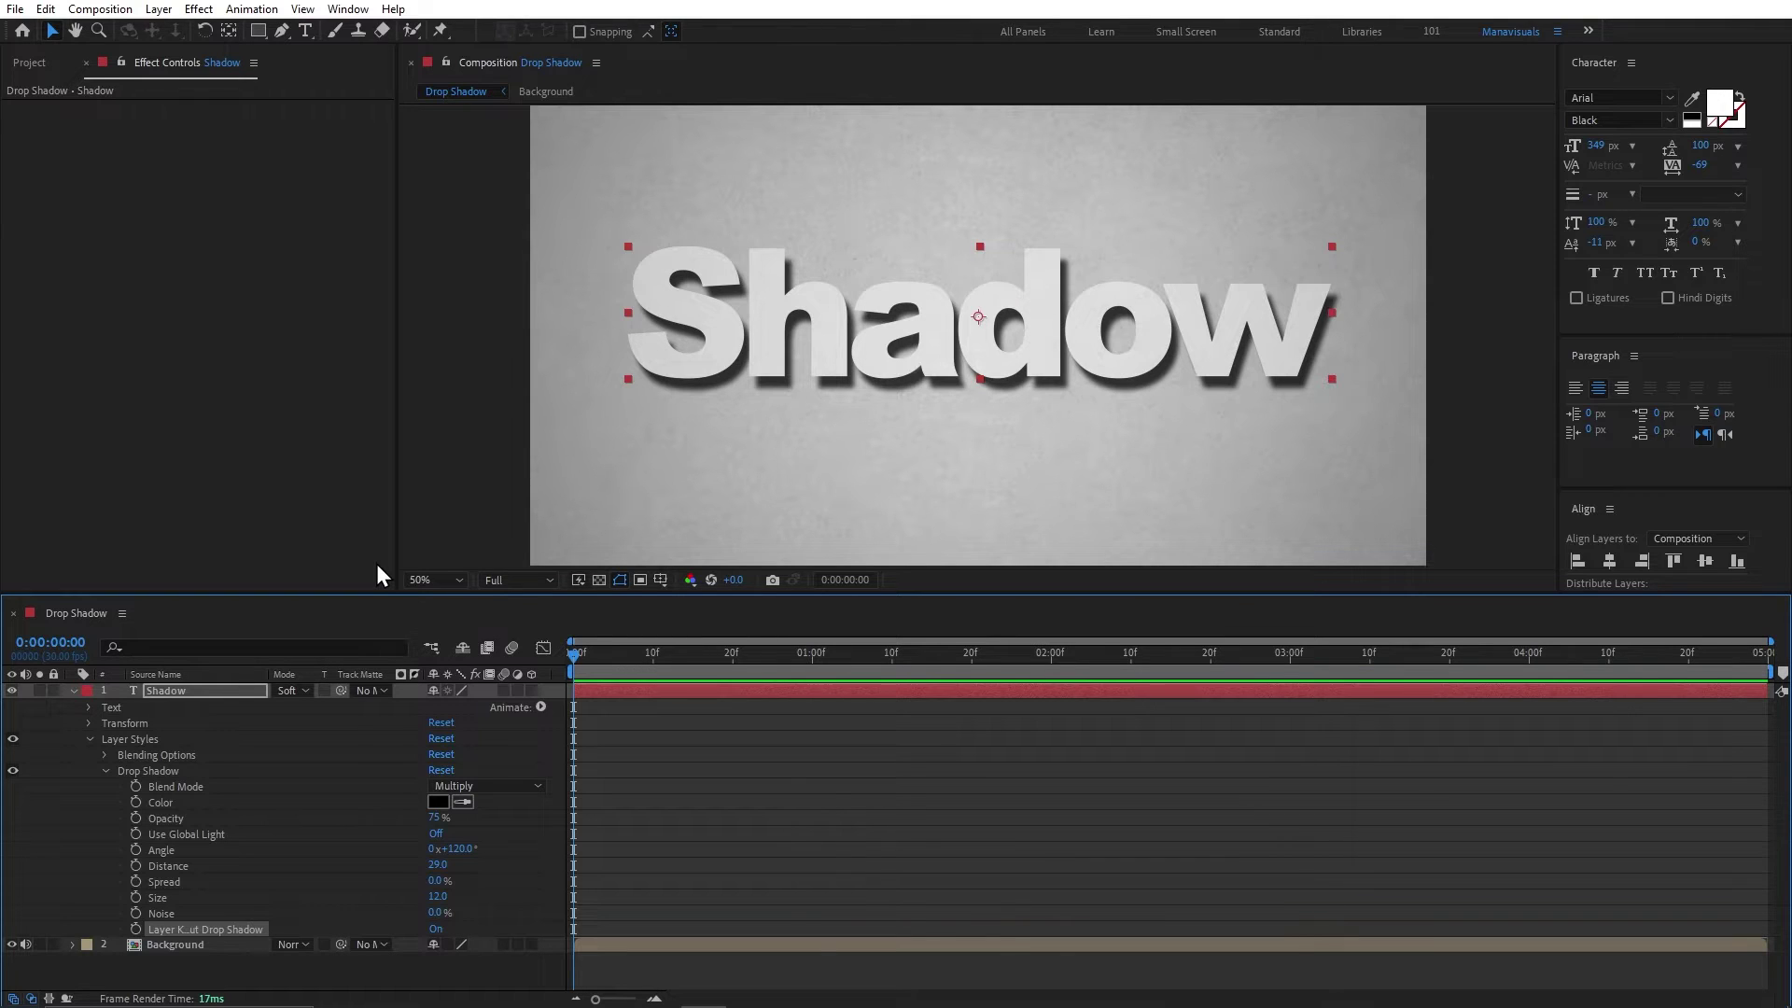
pyautogui.click(17, 63)
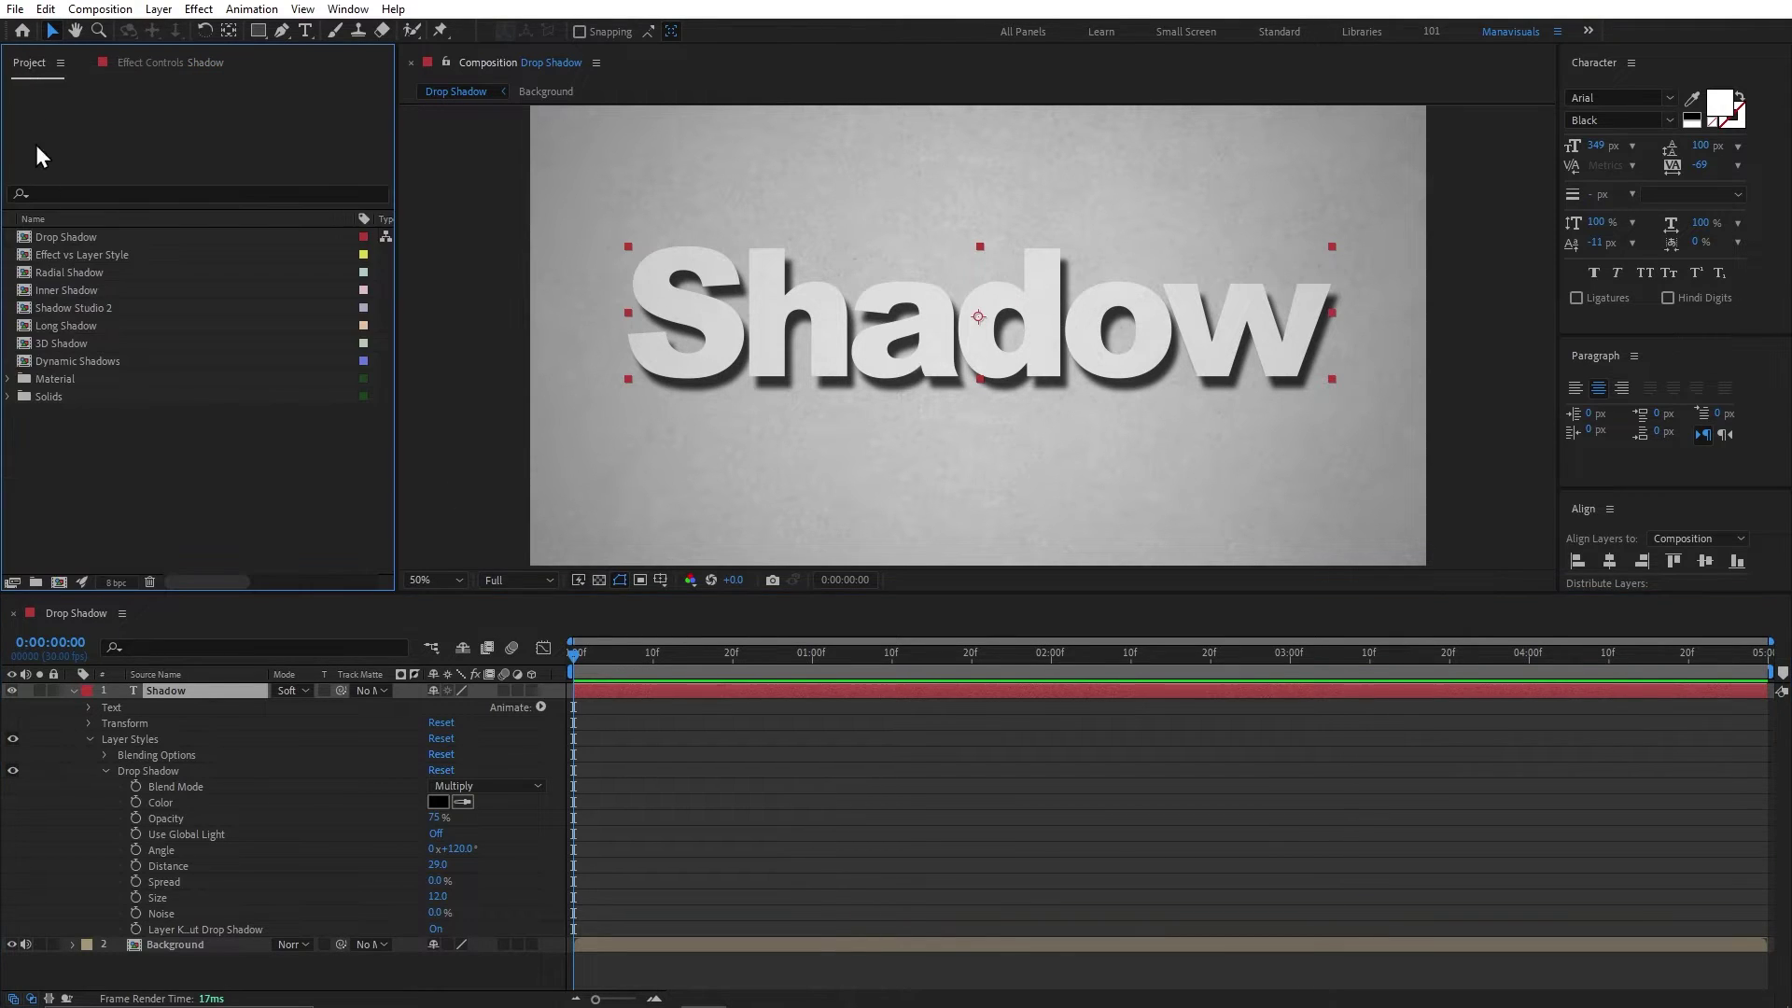
# Open the Effect vs Layer Style comp and expand both the Effect and Layer Styles layers.
pyautogui.doubleClick(87, 260)
pyautogui.click(175, 693)
pyautogui.click(174, 705)
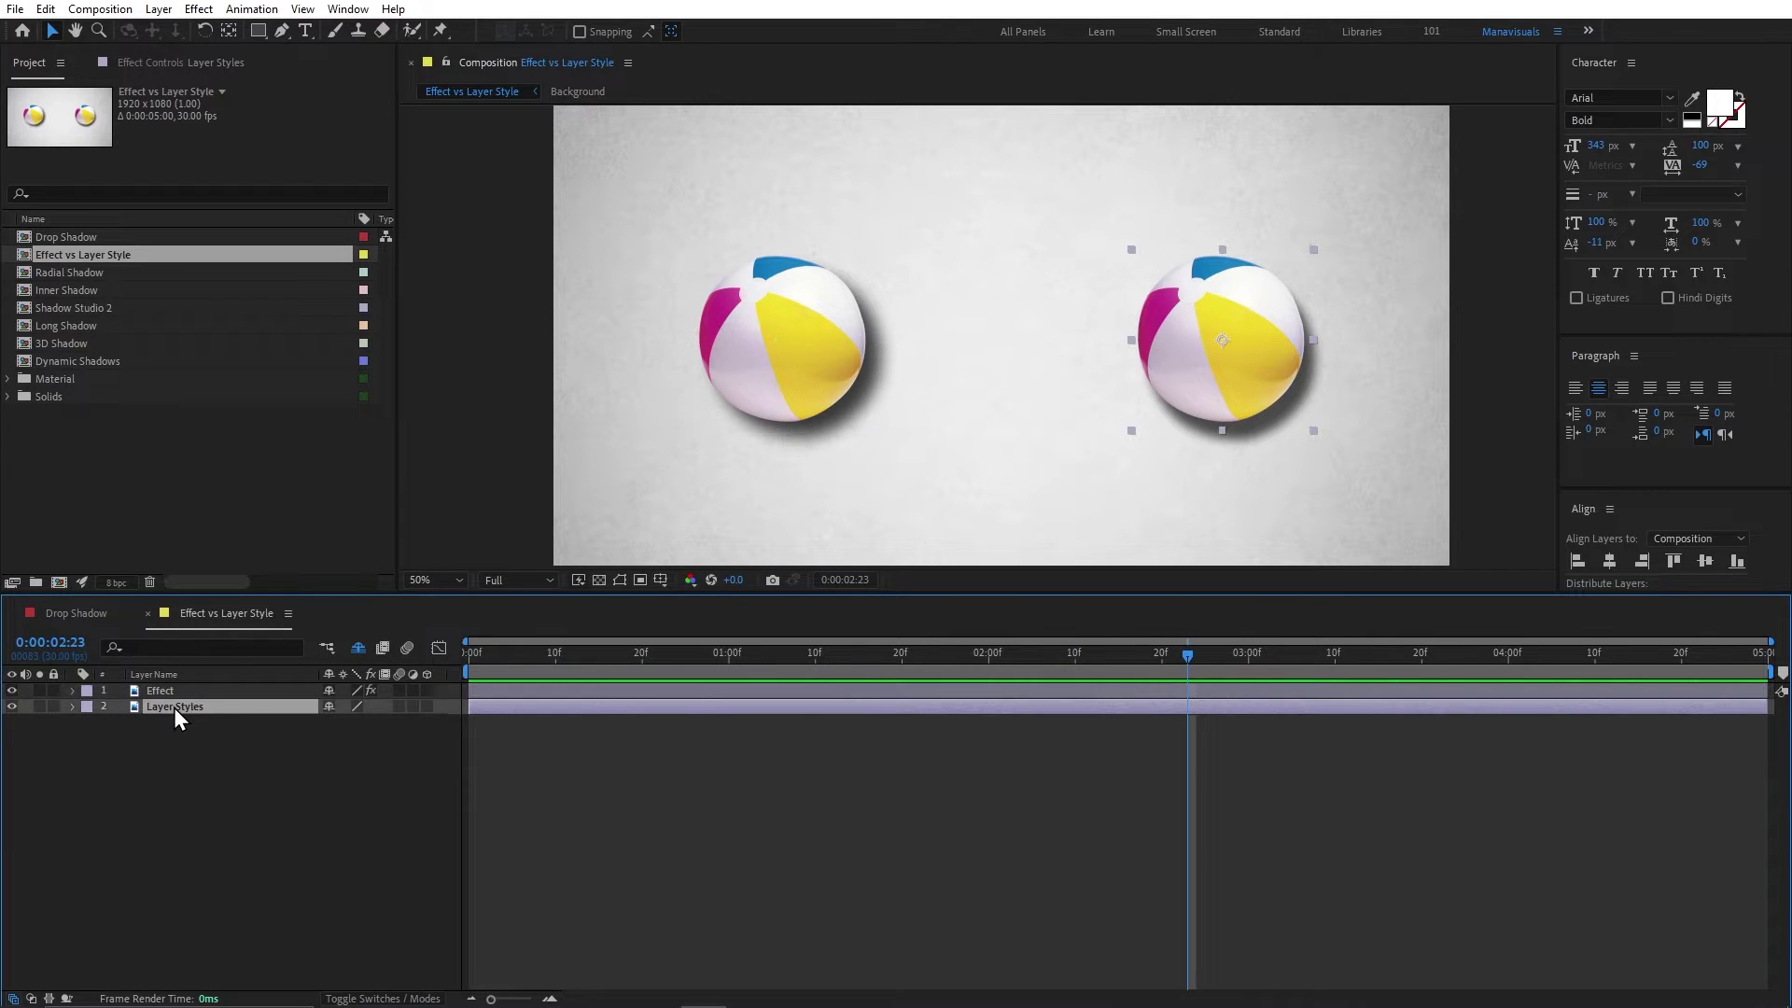
pyautogui.click(174, 693)
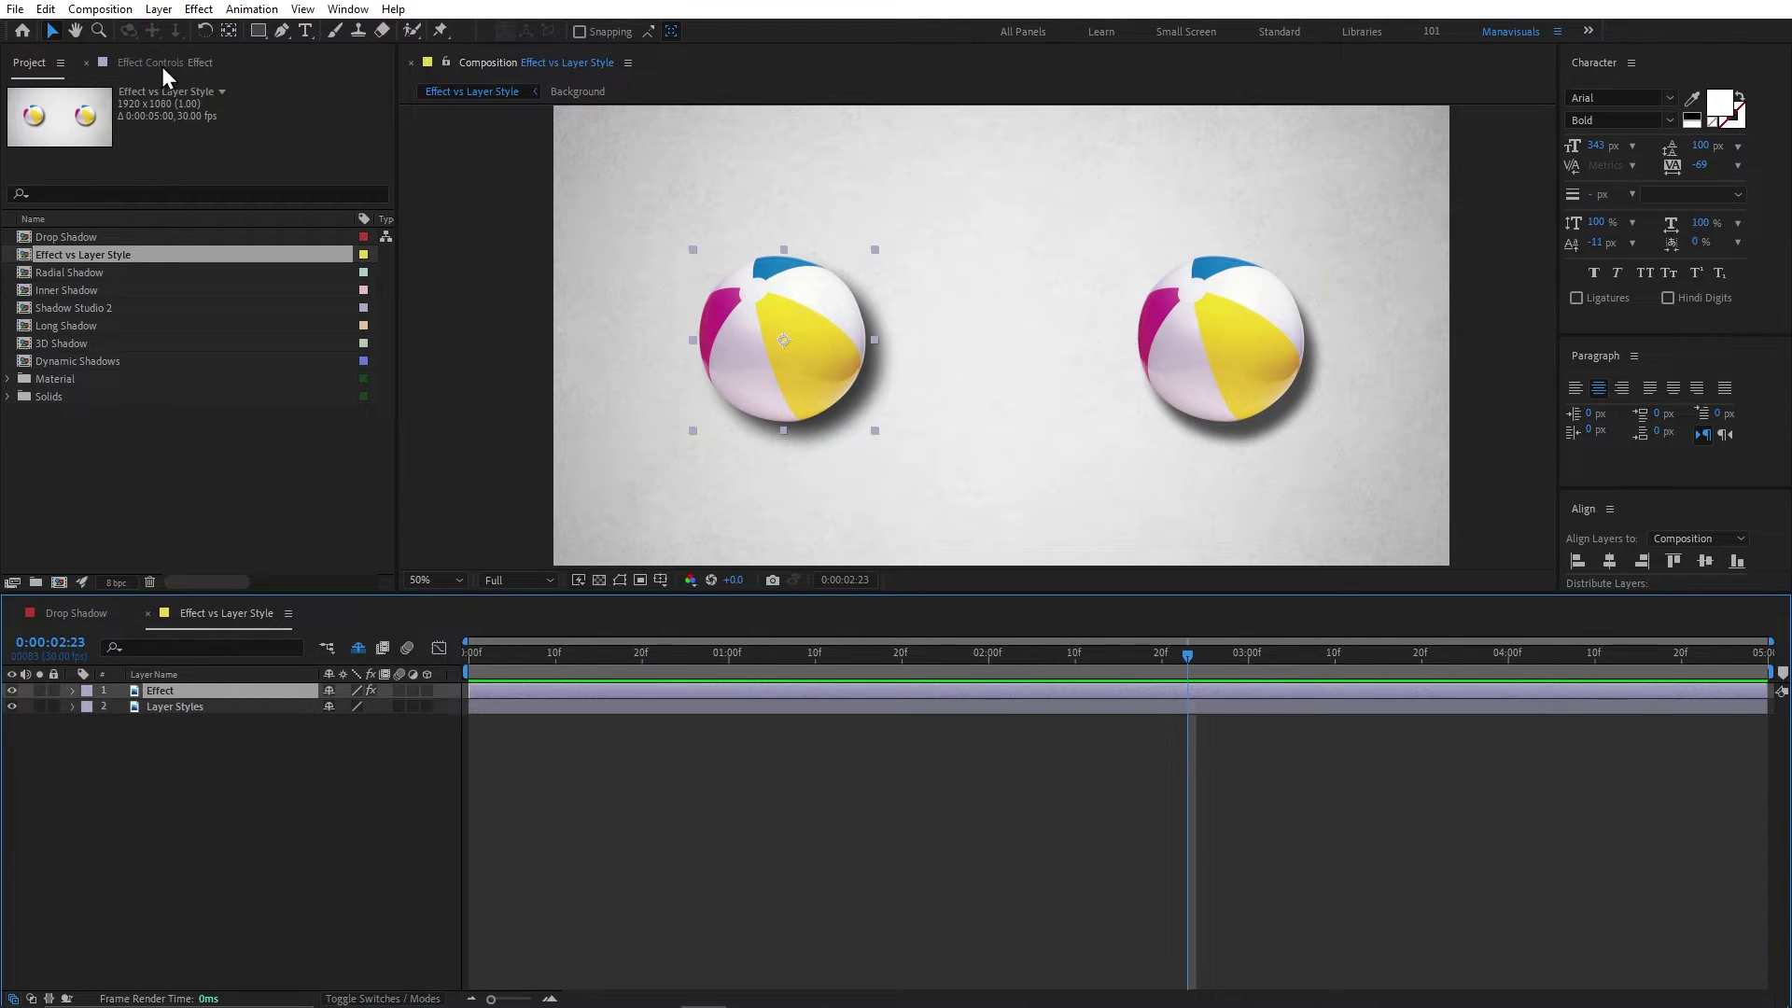
pyautogui.click(163, 64)
pyautogui.click(196, 708)
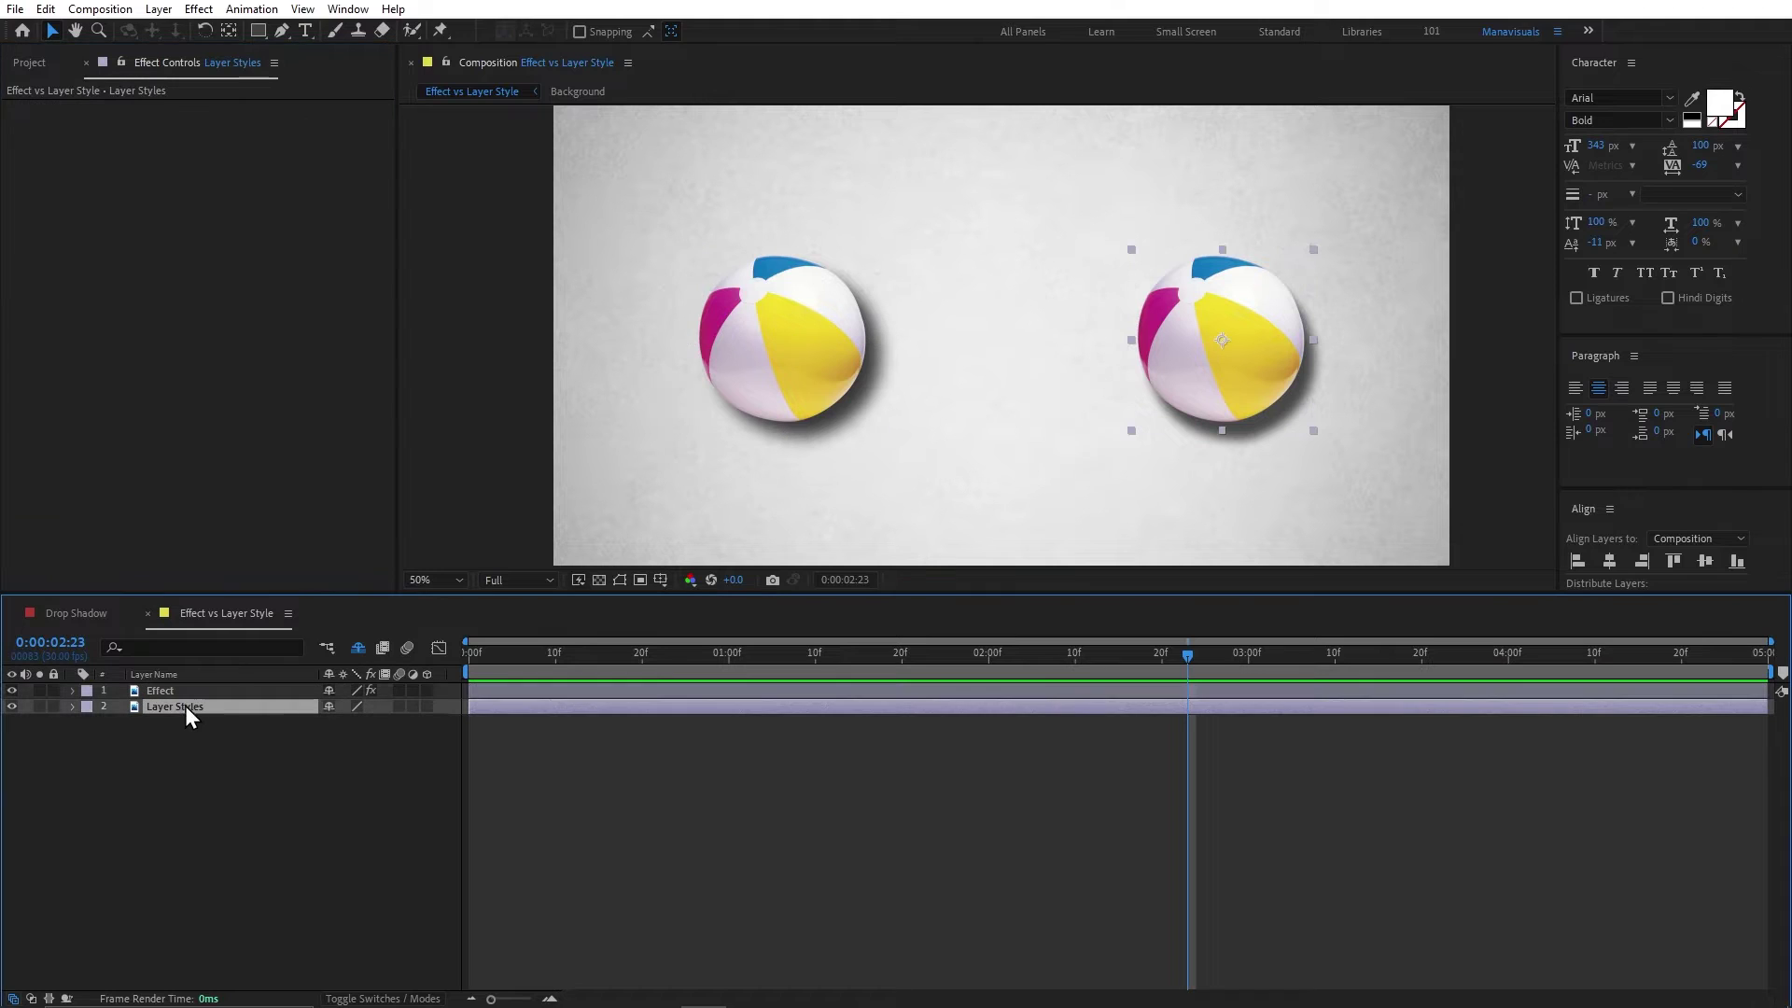
pyautogui.click(73, 706)
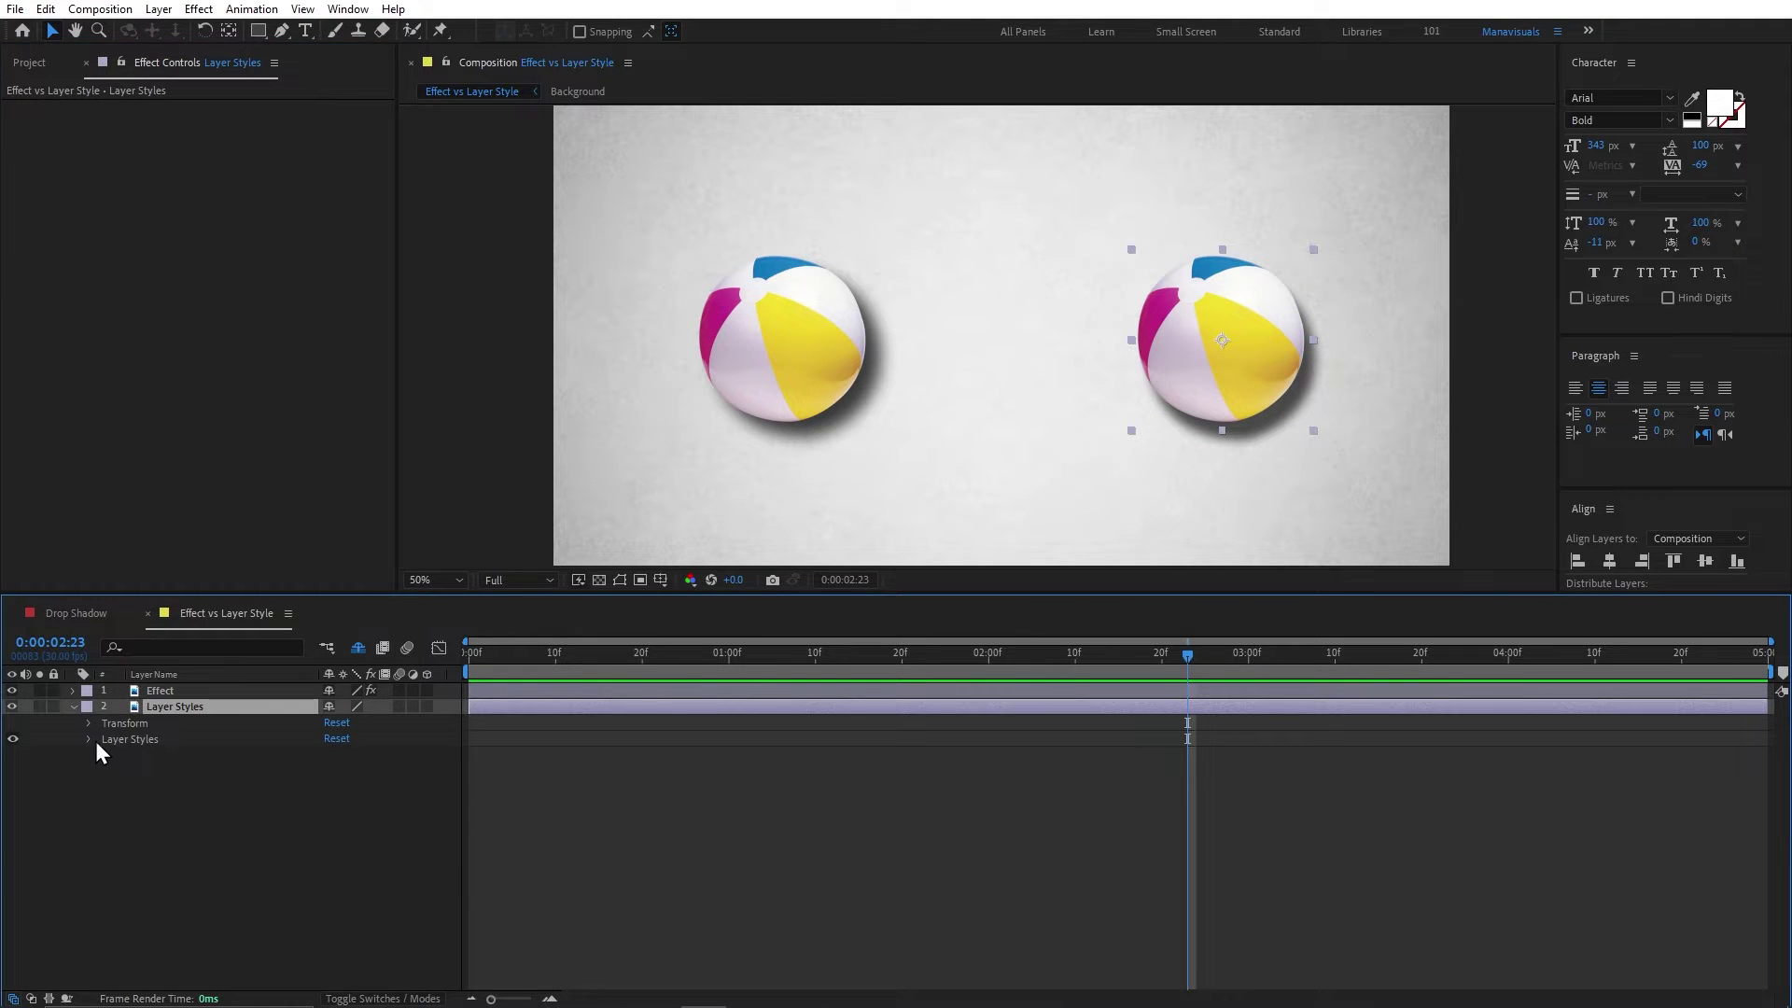
pyautogui.click(72, 690)
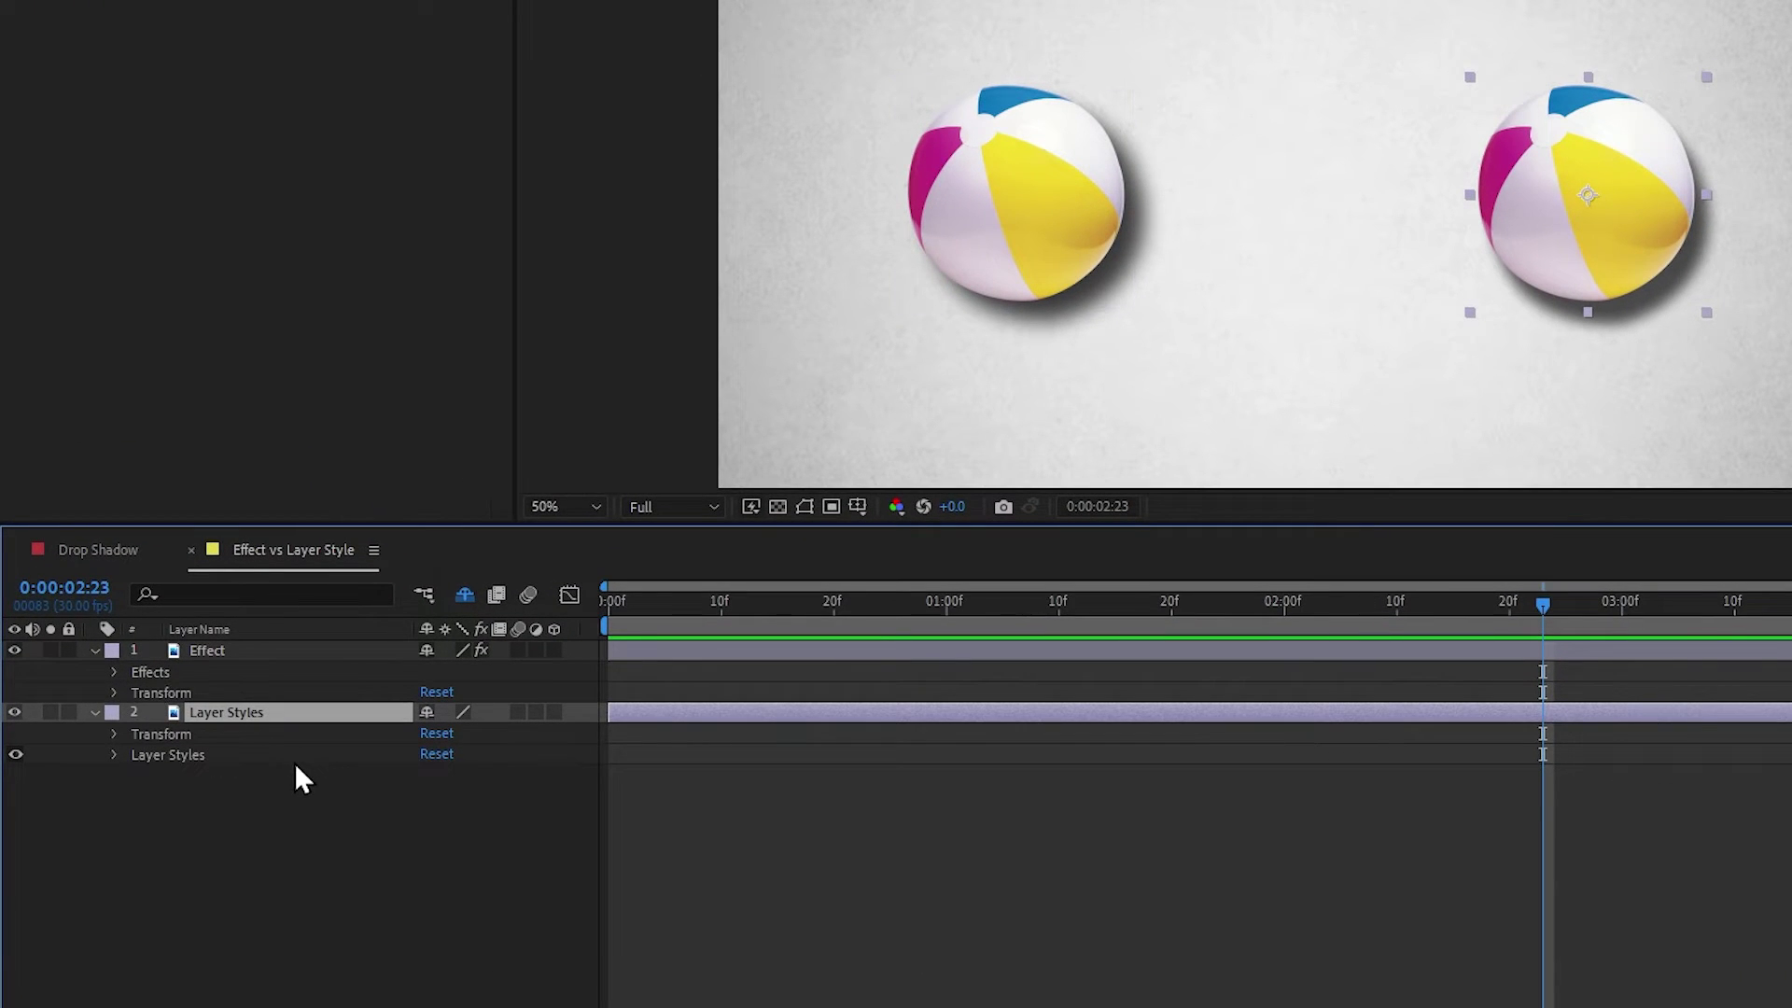
pyautogui.click(297, 771)
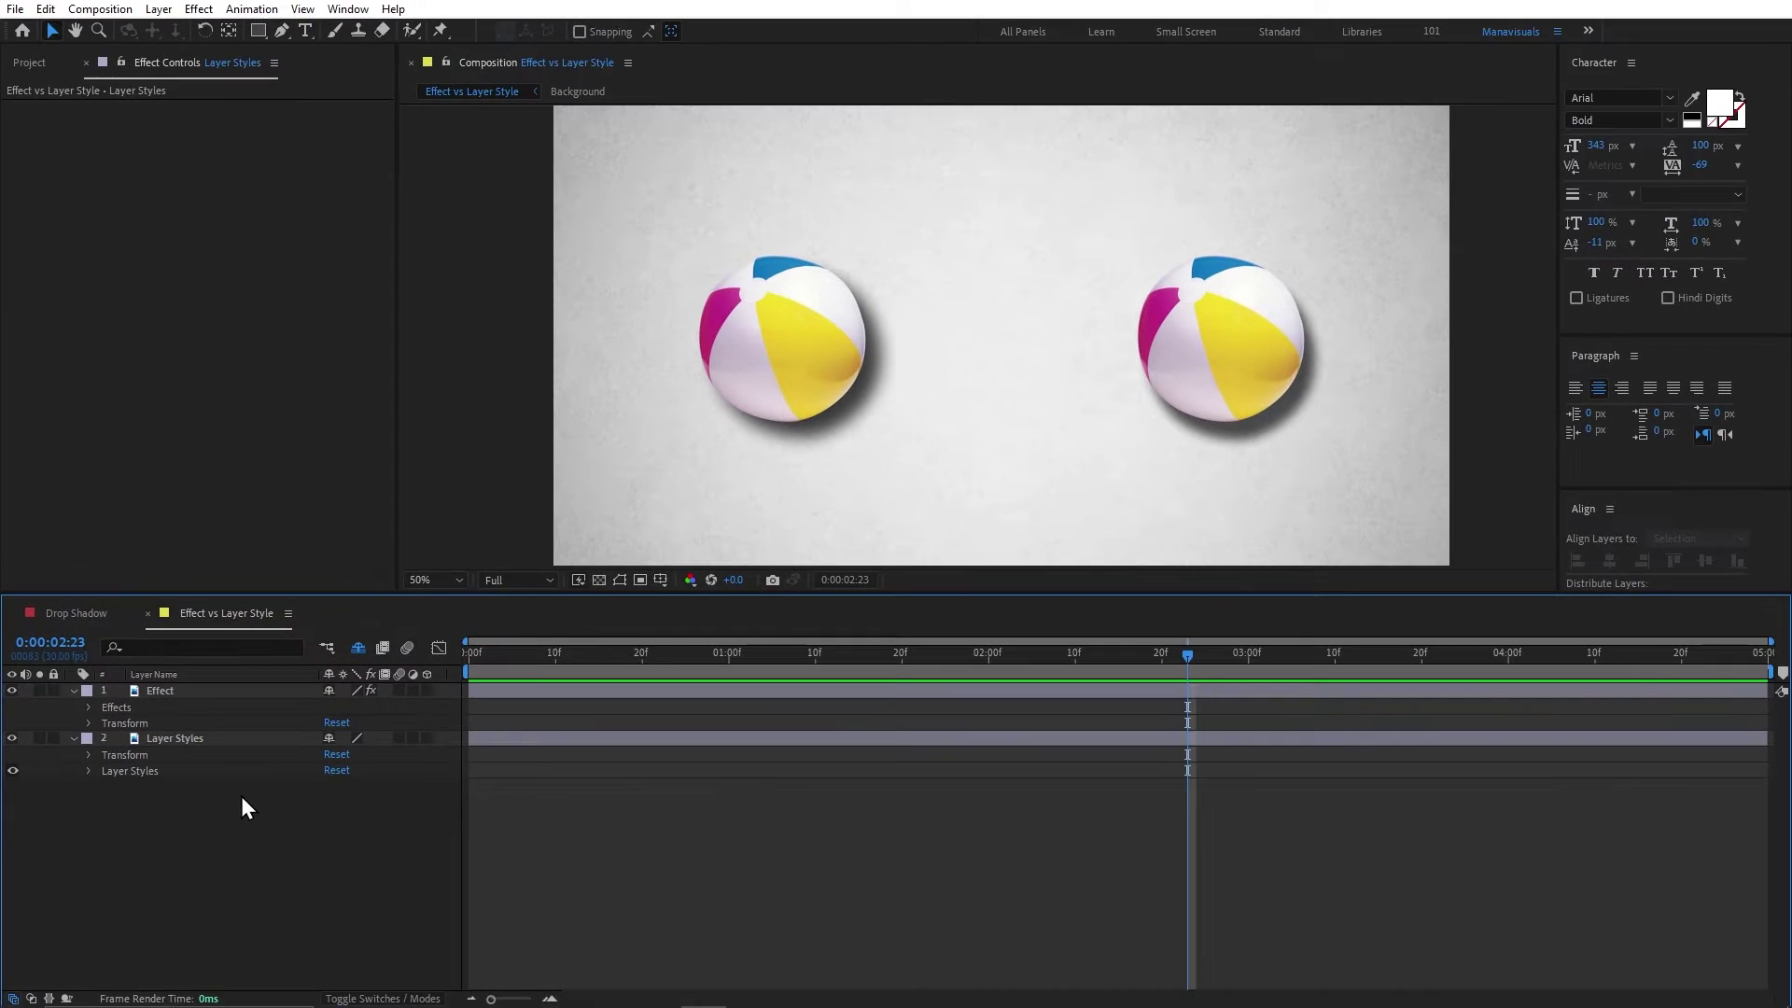
# Apply a Fill effect to the left ball's Effect layer and move it above Drop Shadow.
pyautogui.click(195, 691)
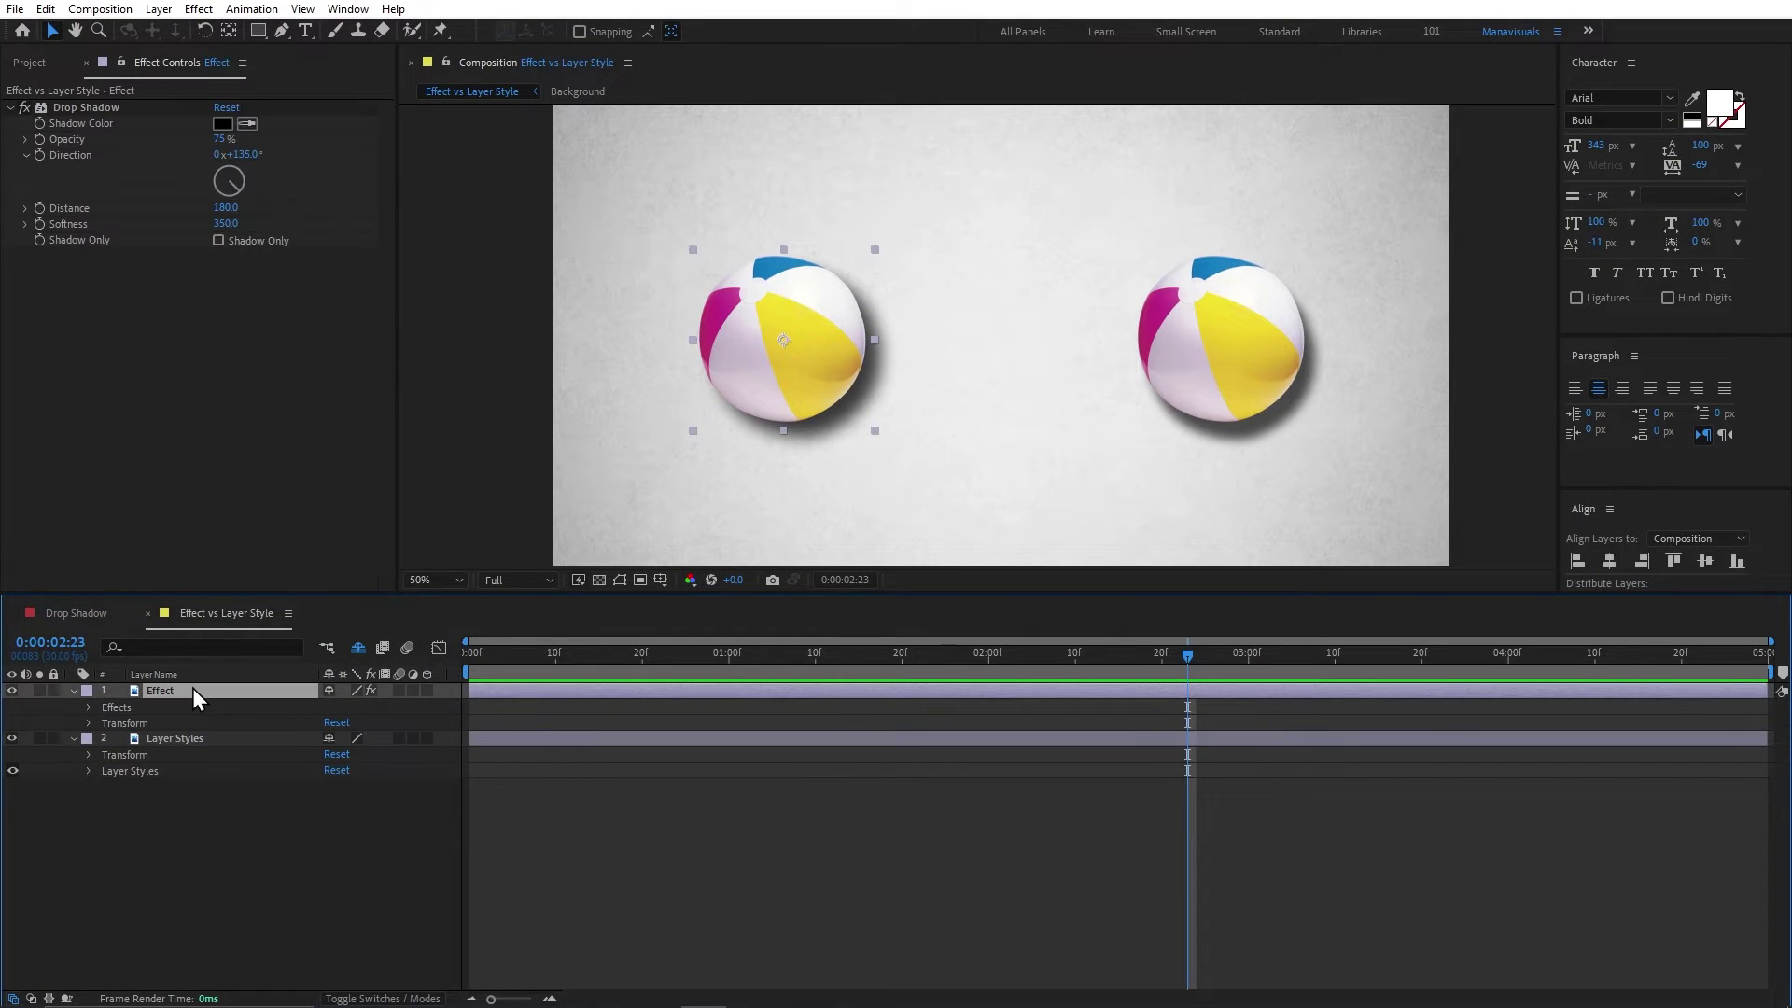
pyautogui.hotkey('ctrl', 'space')
pyautogui.write('fill')
pyautogui.press('Return')
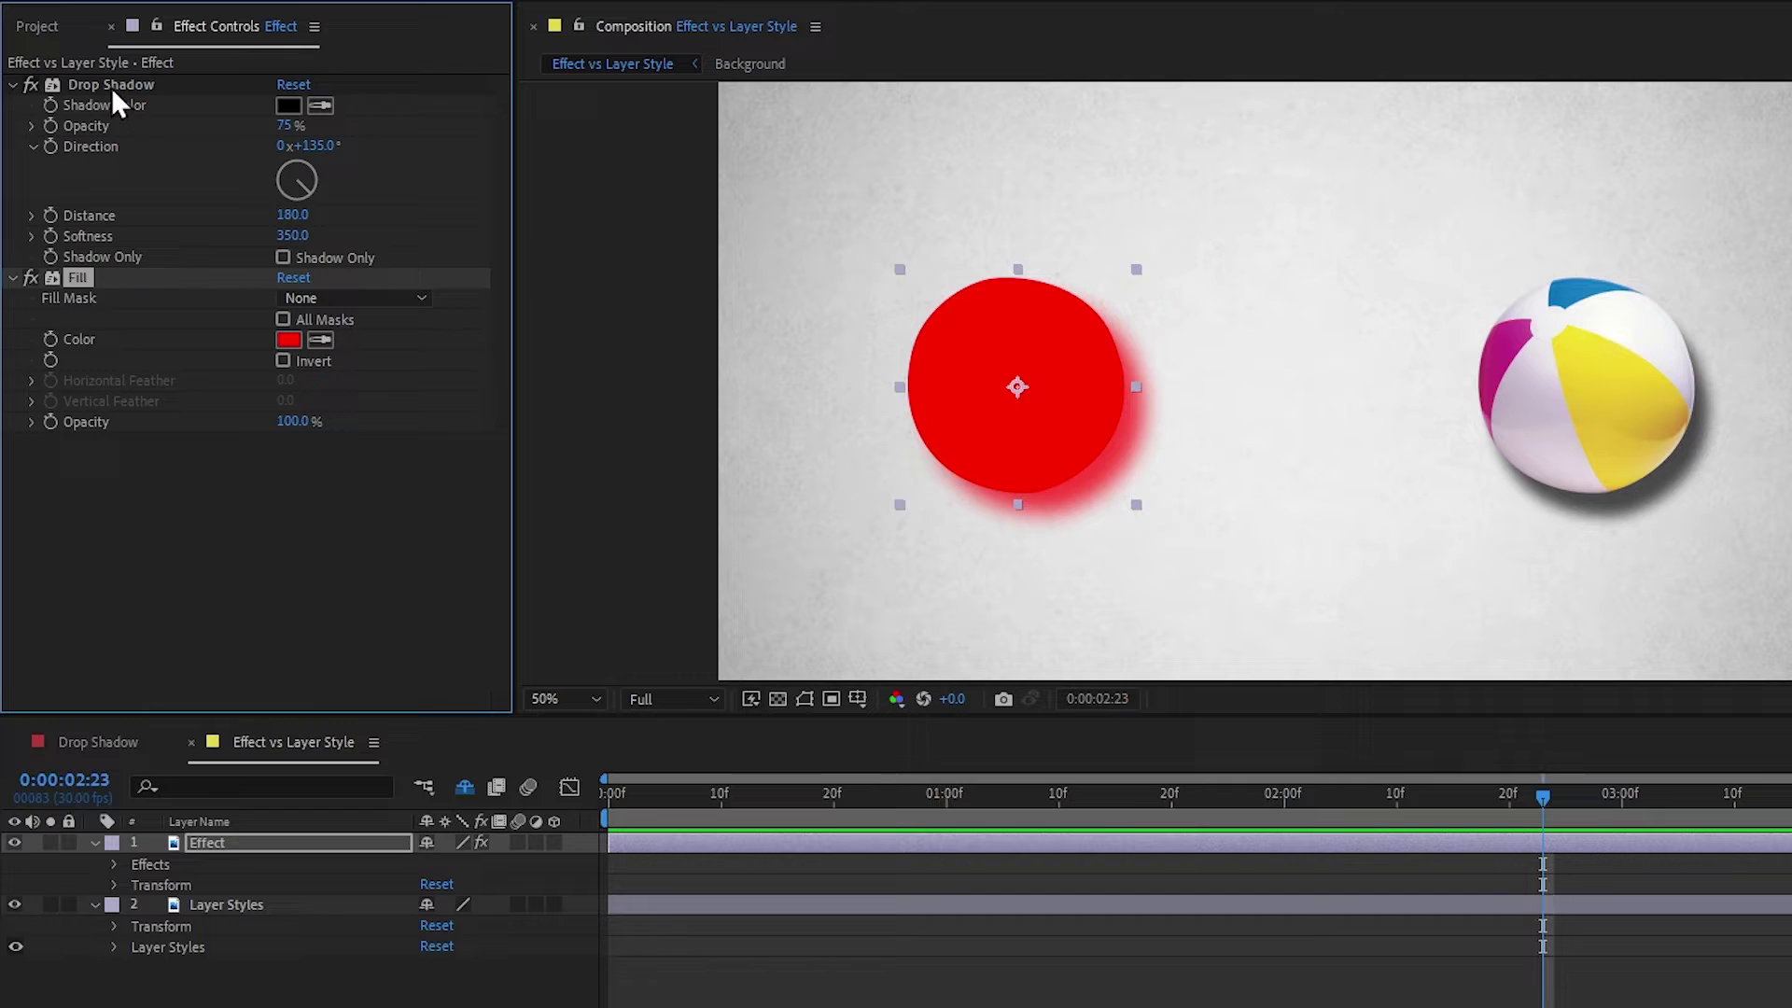
pyautogui.click(114, 85)
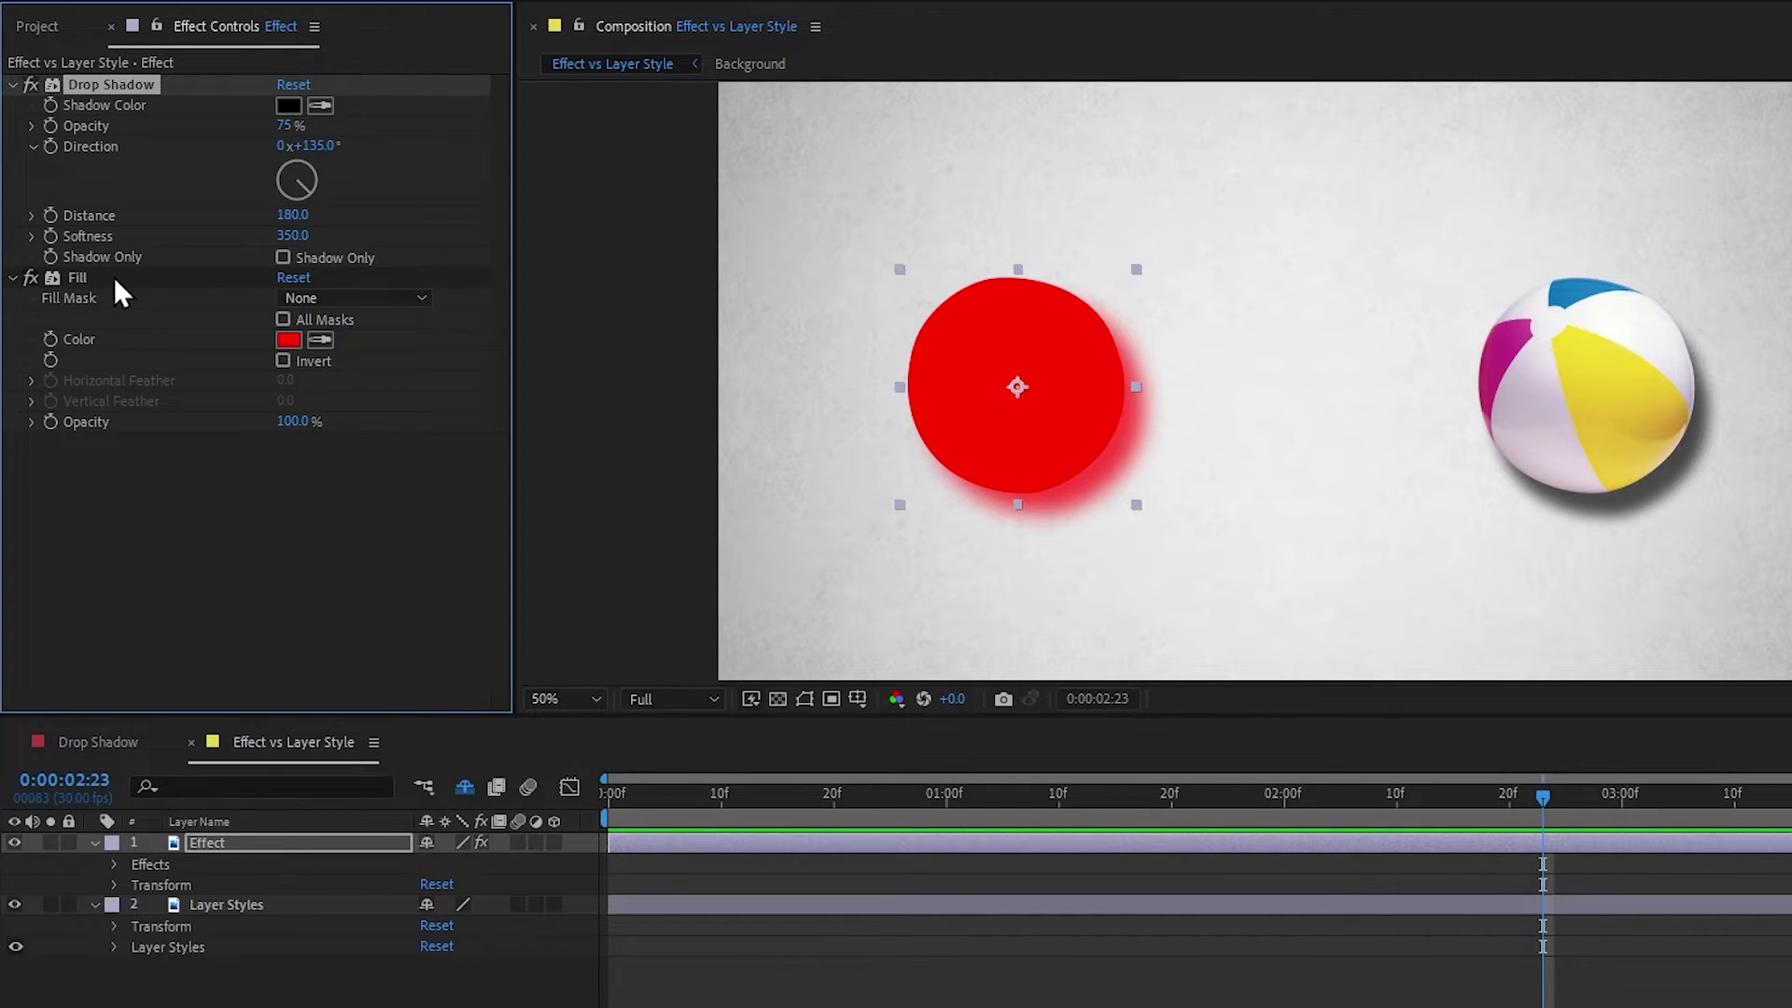
pyautogui.moveTo(114, 276); pyautogui.dragTo(120, 76)
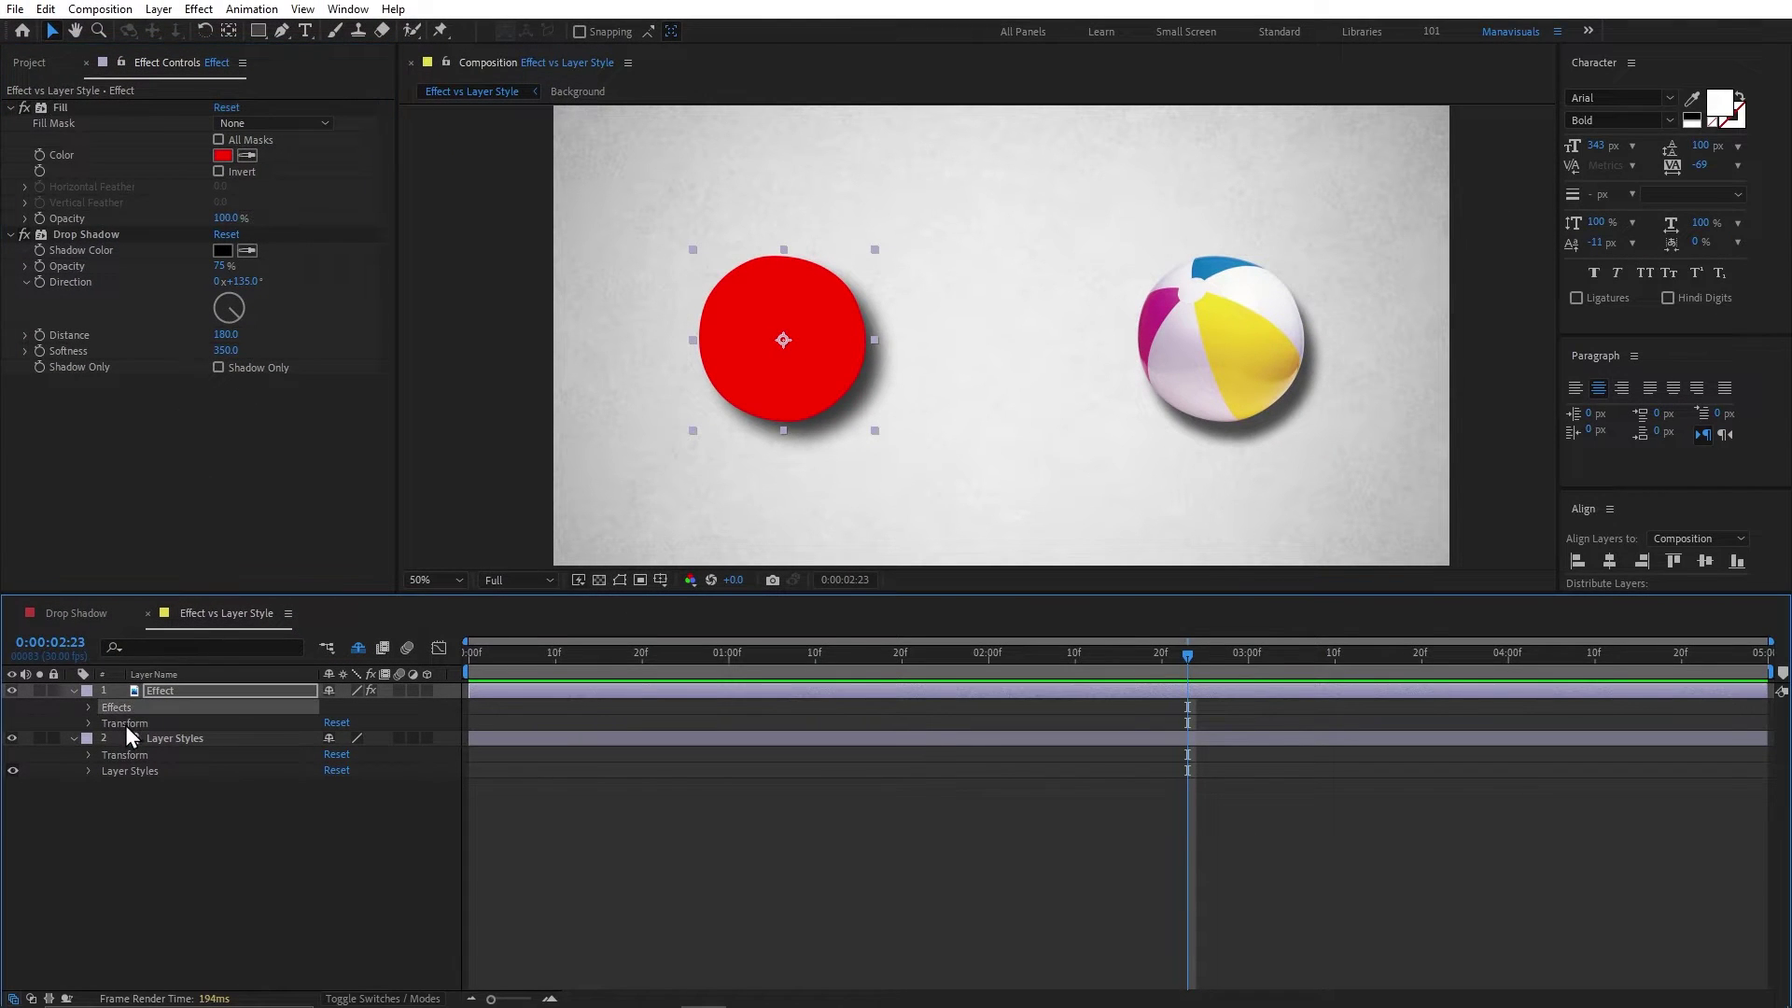
pyautogui.click(125, 726)
# Delete the Fill effect and rotate both beach-ball layers to 156°.
pyautogui.click(73, 110)
pyautogui.press('Delete')
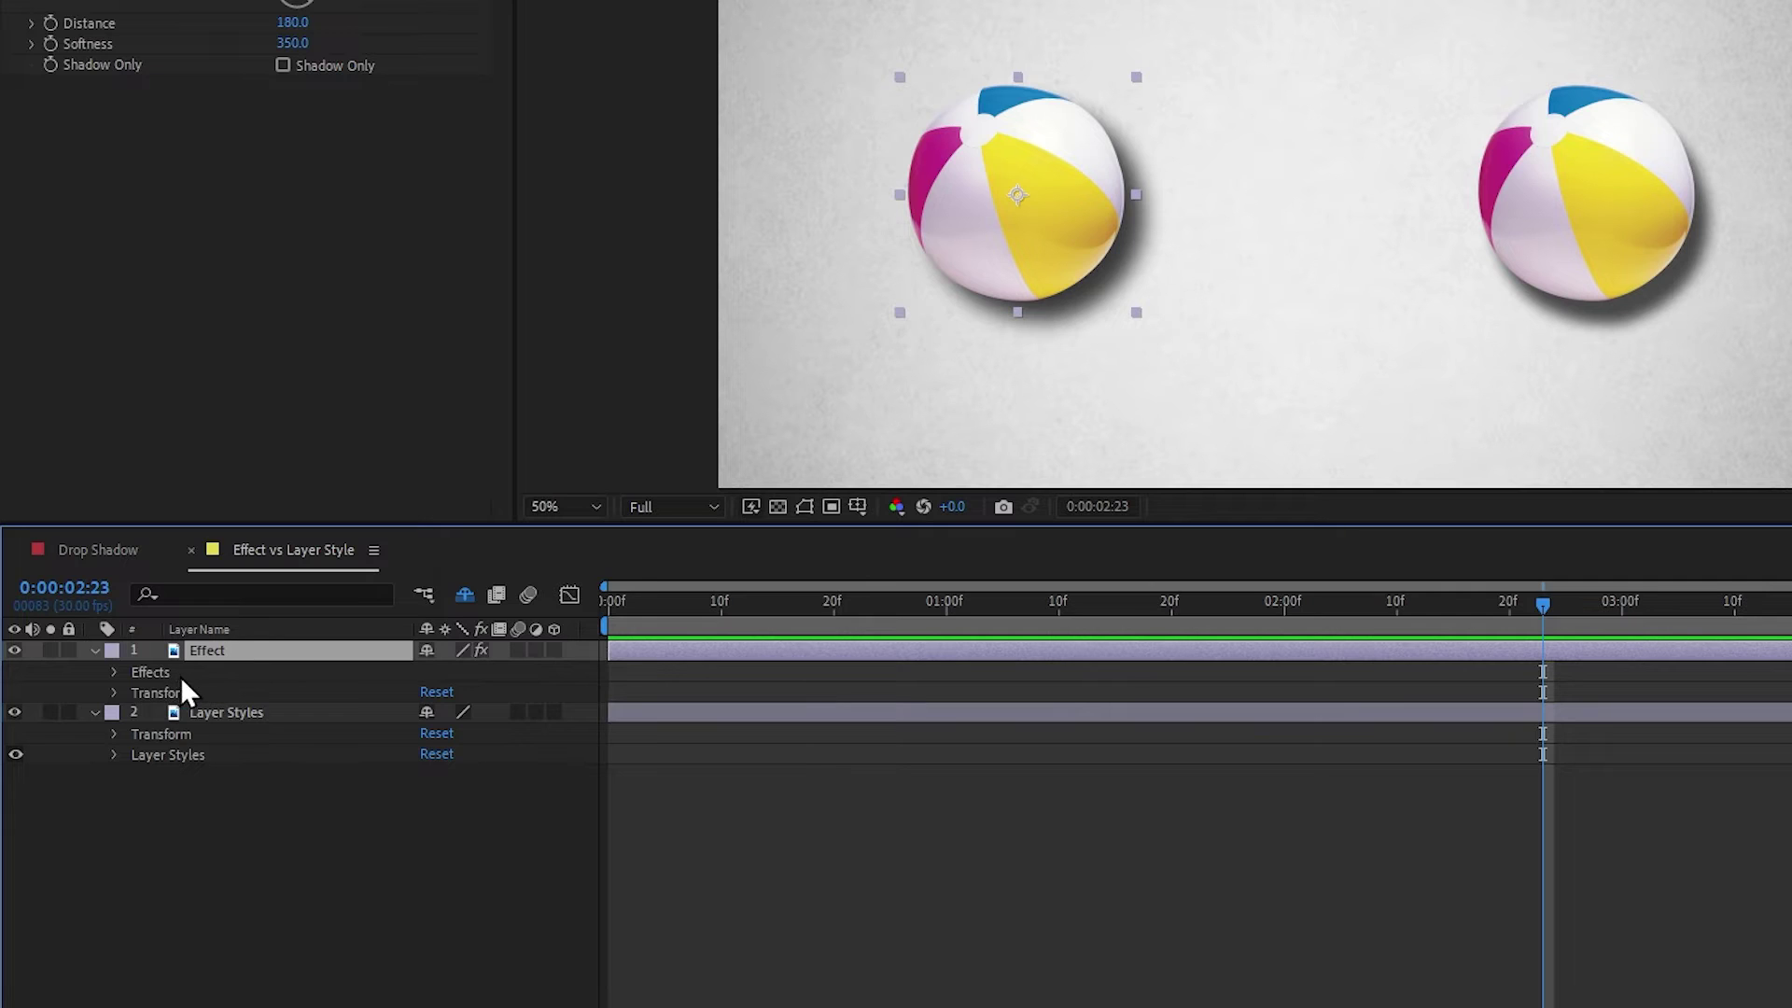
pyautogui.click(297, 713)
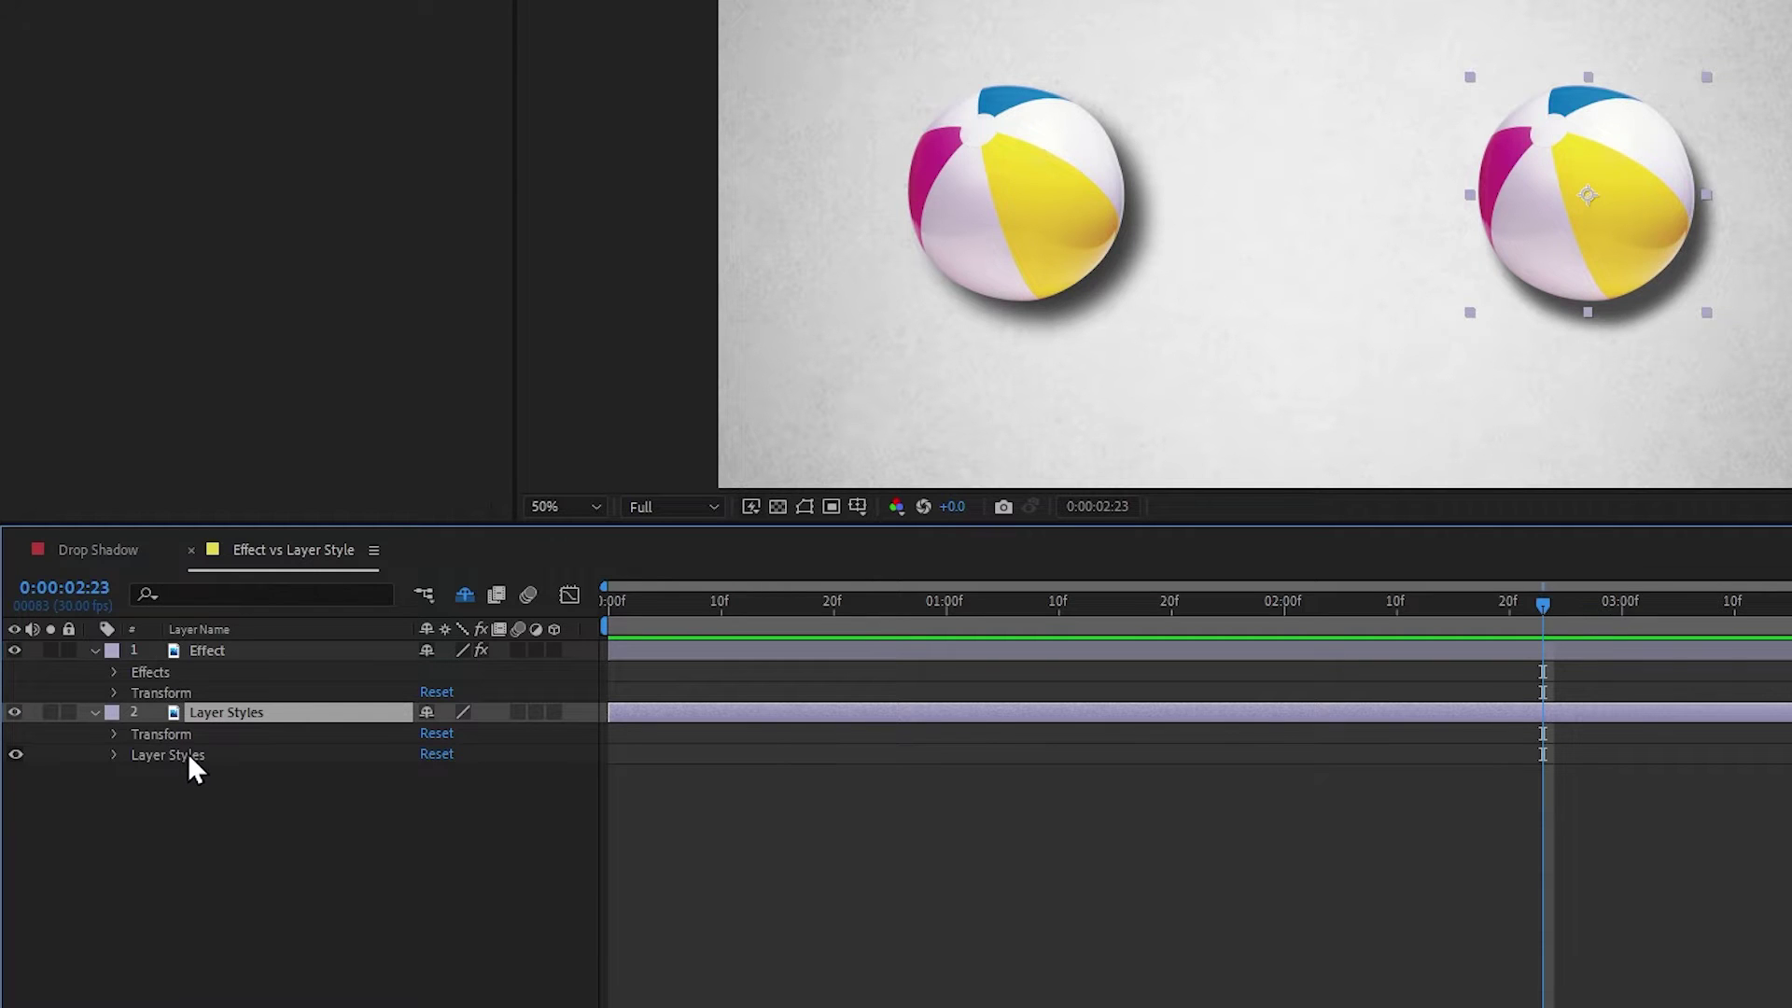
pyautogui.keyDown('shift'); pyautogui.click(254, 648); pyautogui.keyUp('shift')
pyautogui.press('r')
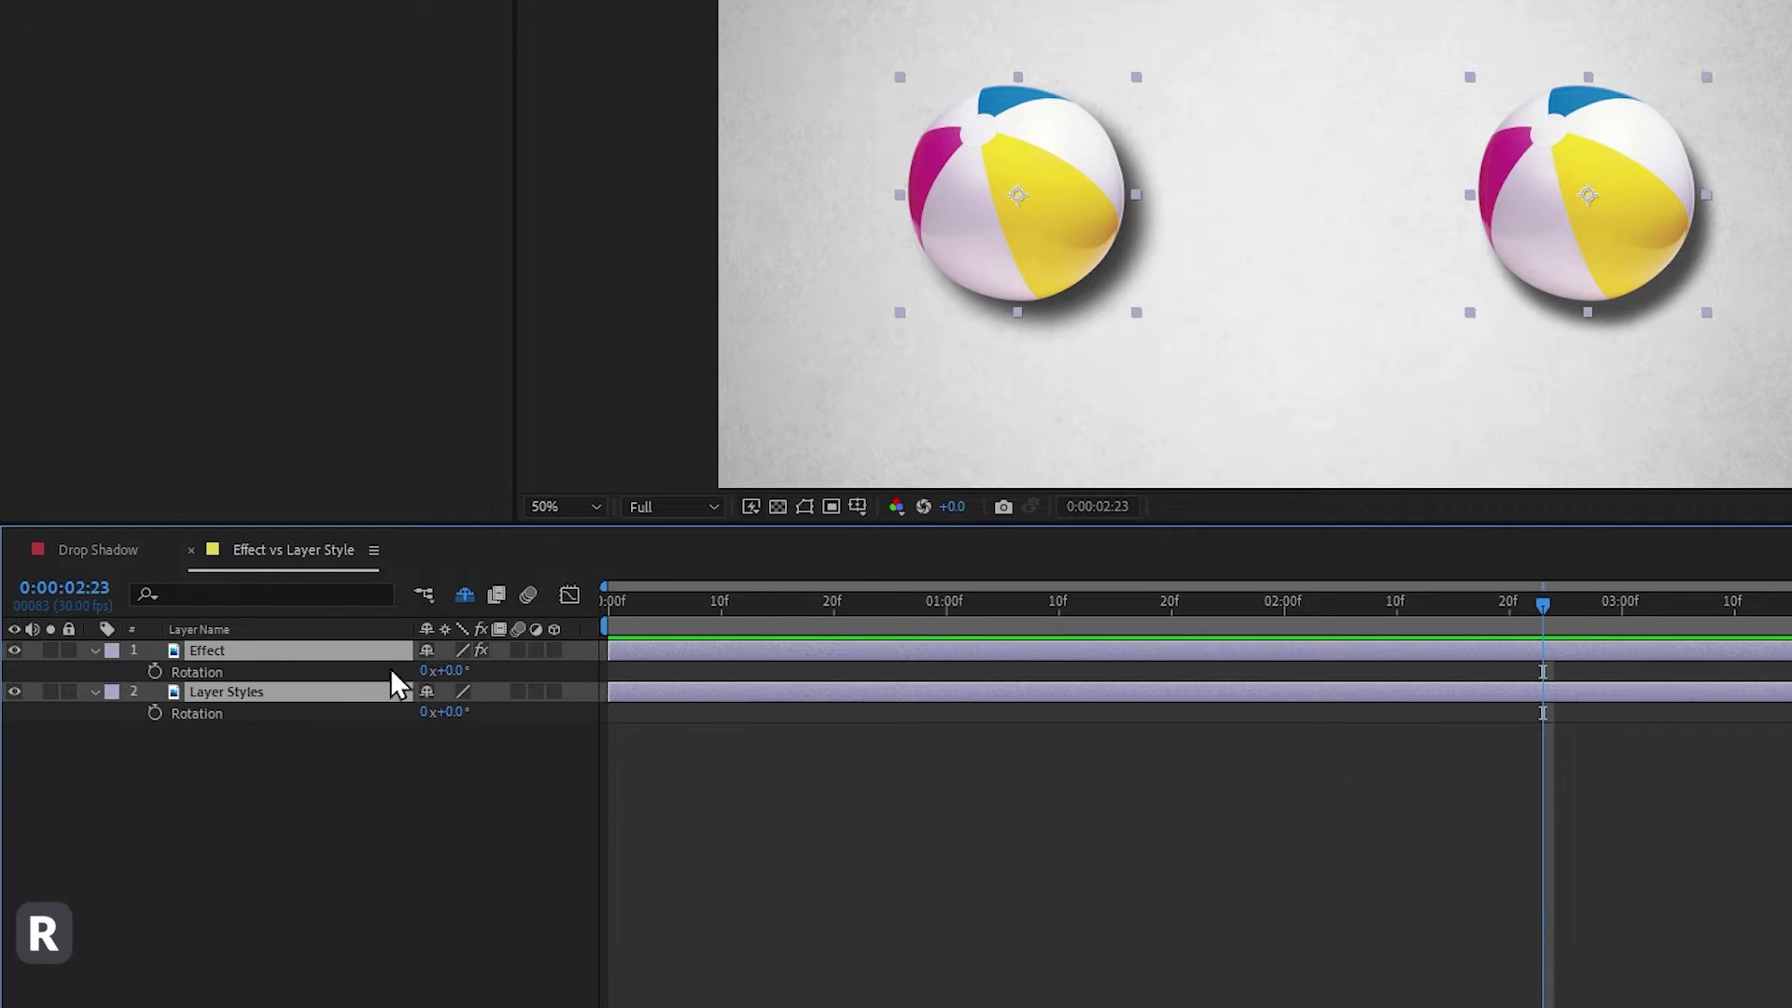
pyautogui.moveTo(443, 670); pyautogui.dragTo(618, 670)
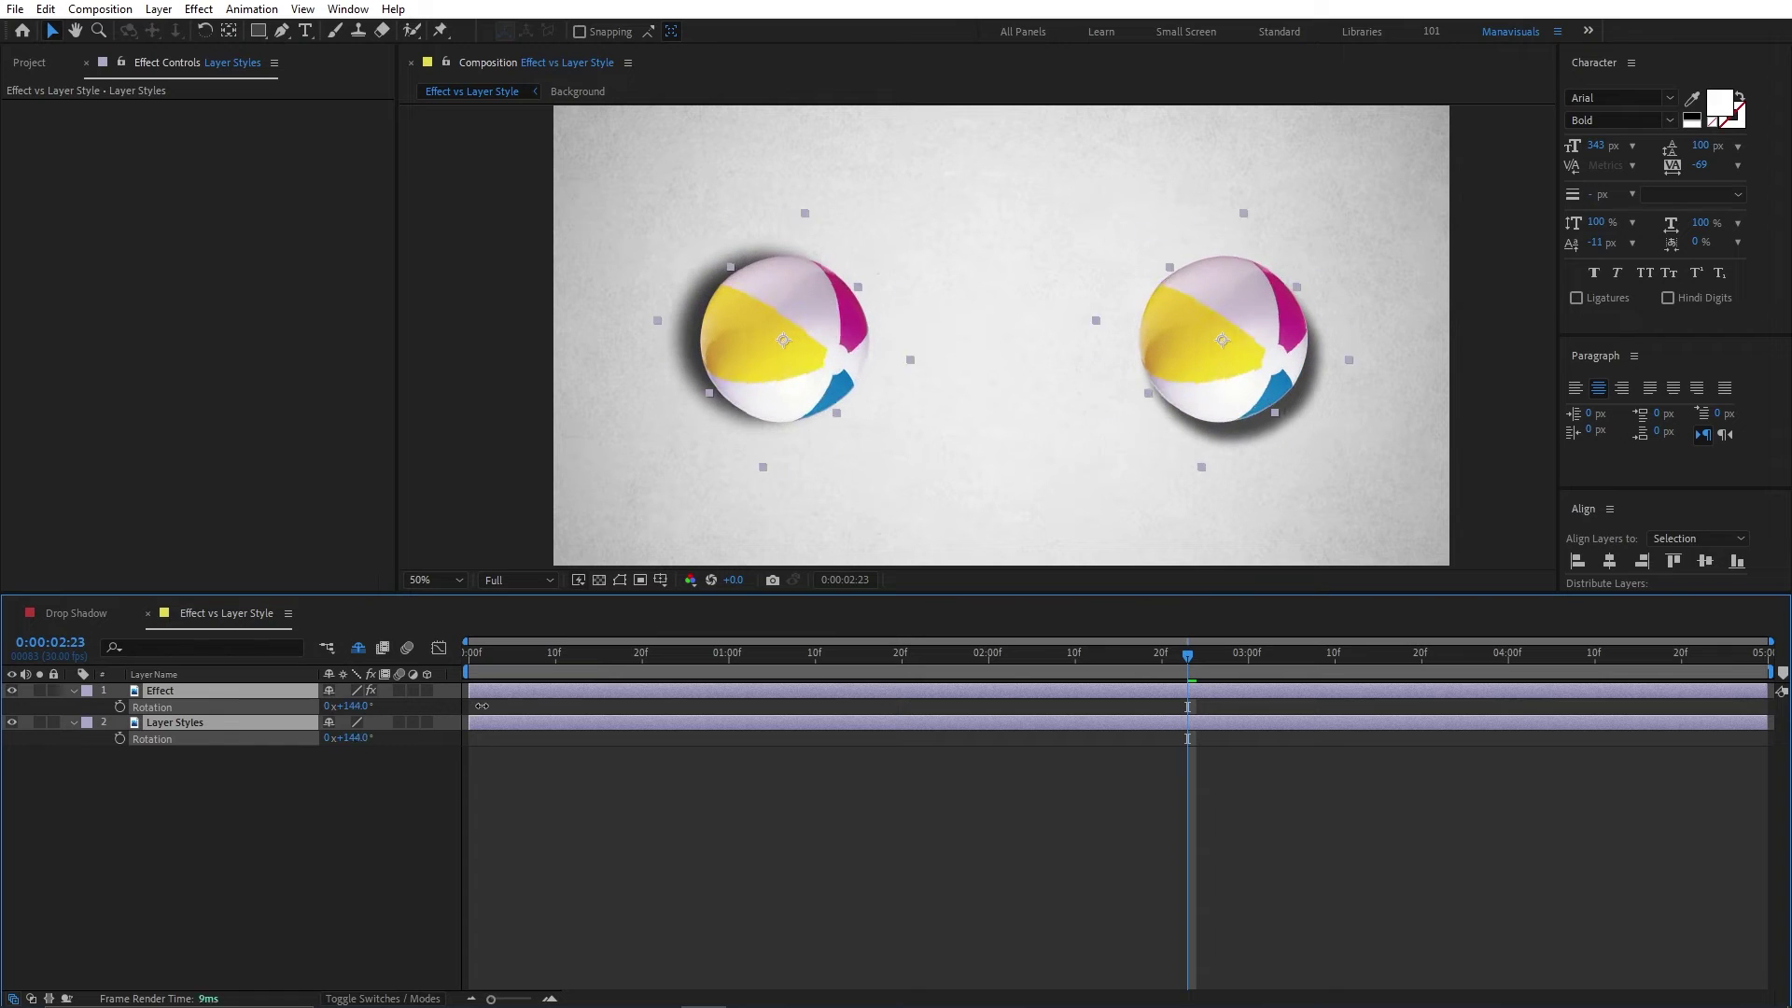
pyautogui.moveTo(482, 705); pyautogui.dragTo(495, 708)
pyautogui.click(494, 708)
# Rotate the right beach ball to about 356.7° with the Rotate tool (W).
pyautogui.click(757, 690)
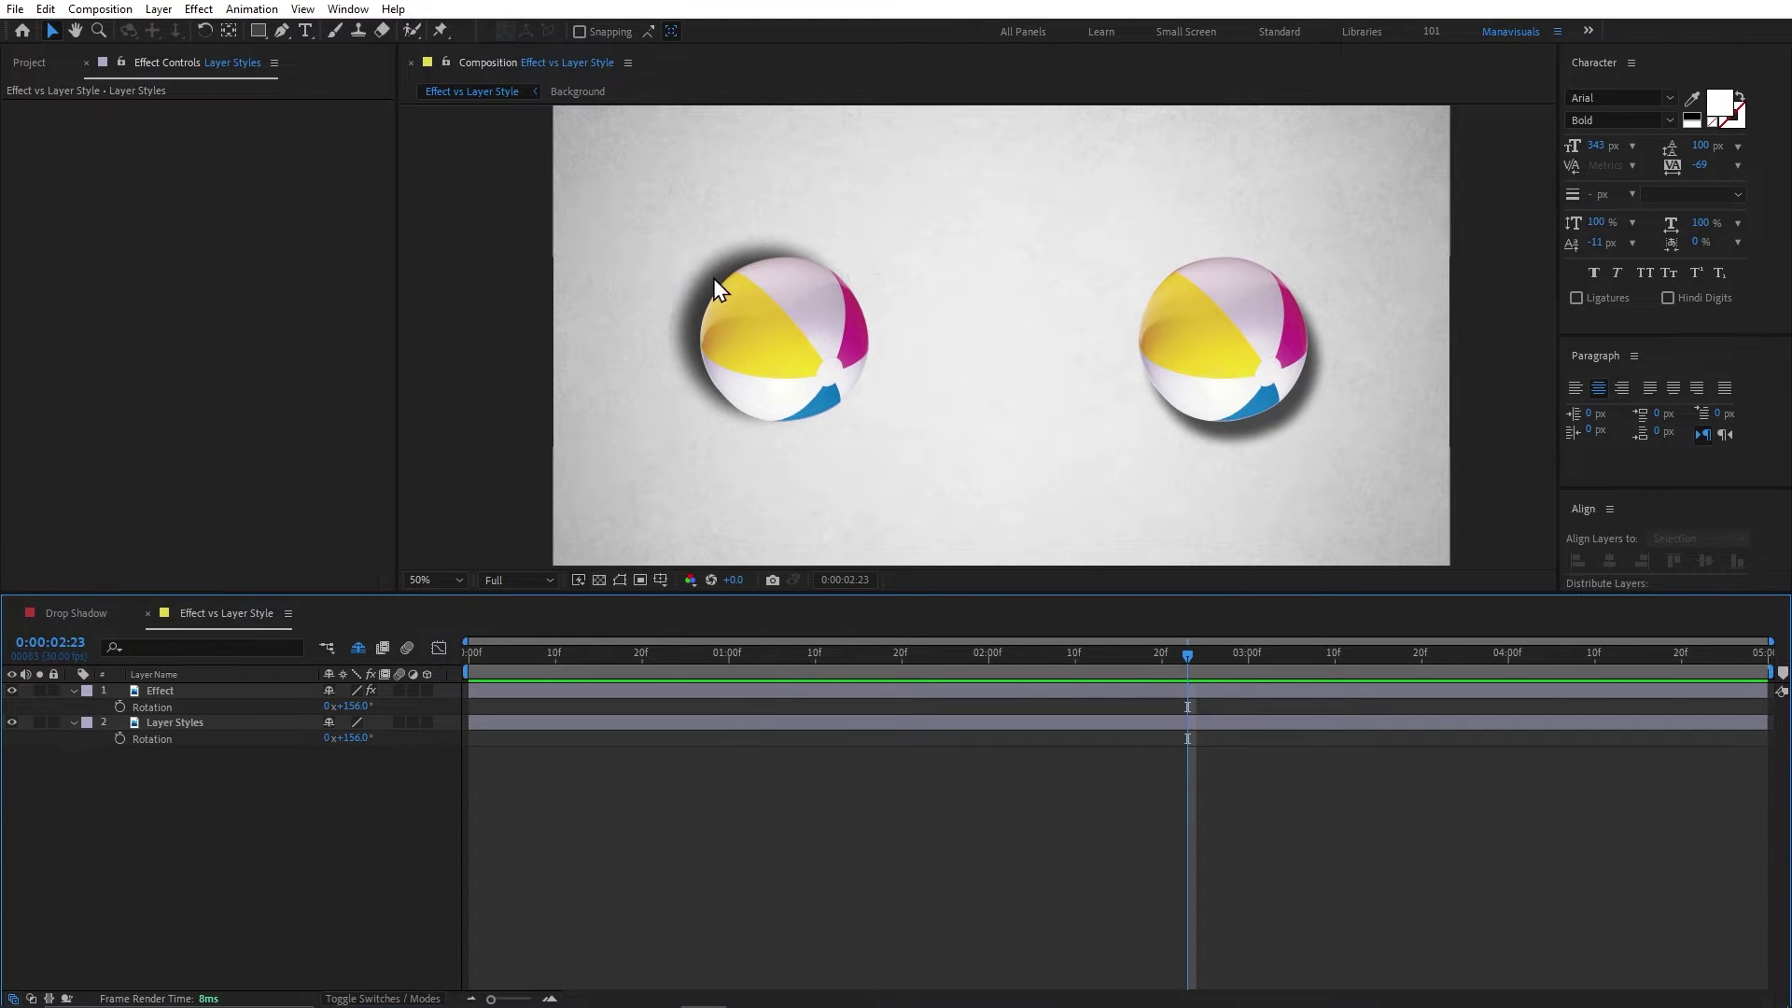
pyautogui.click(1204, 360)
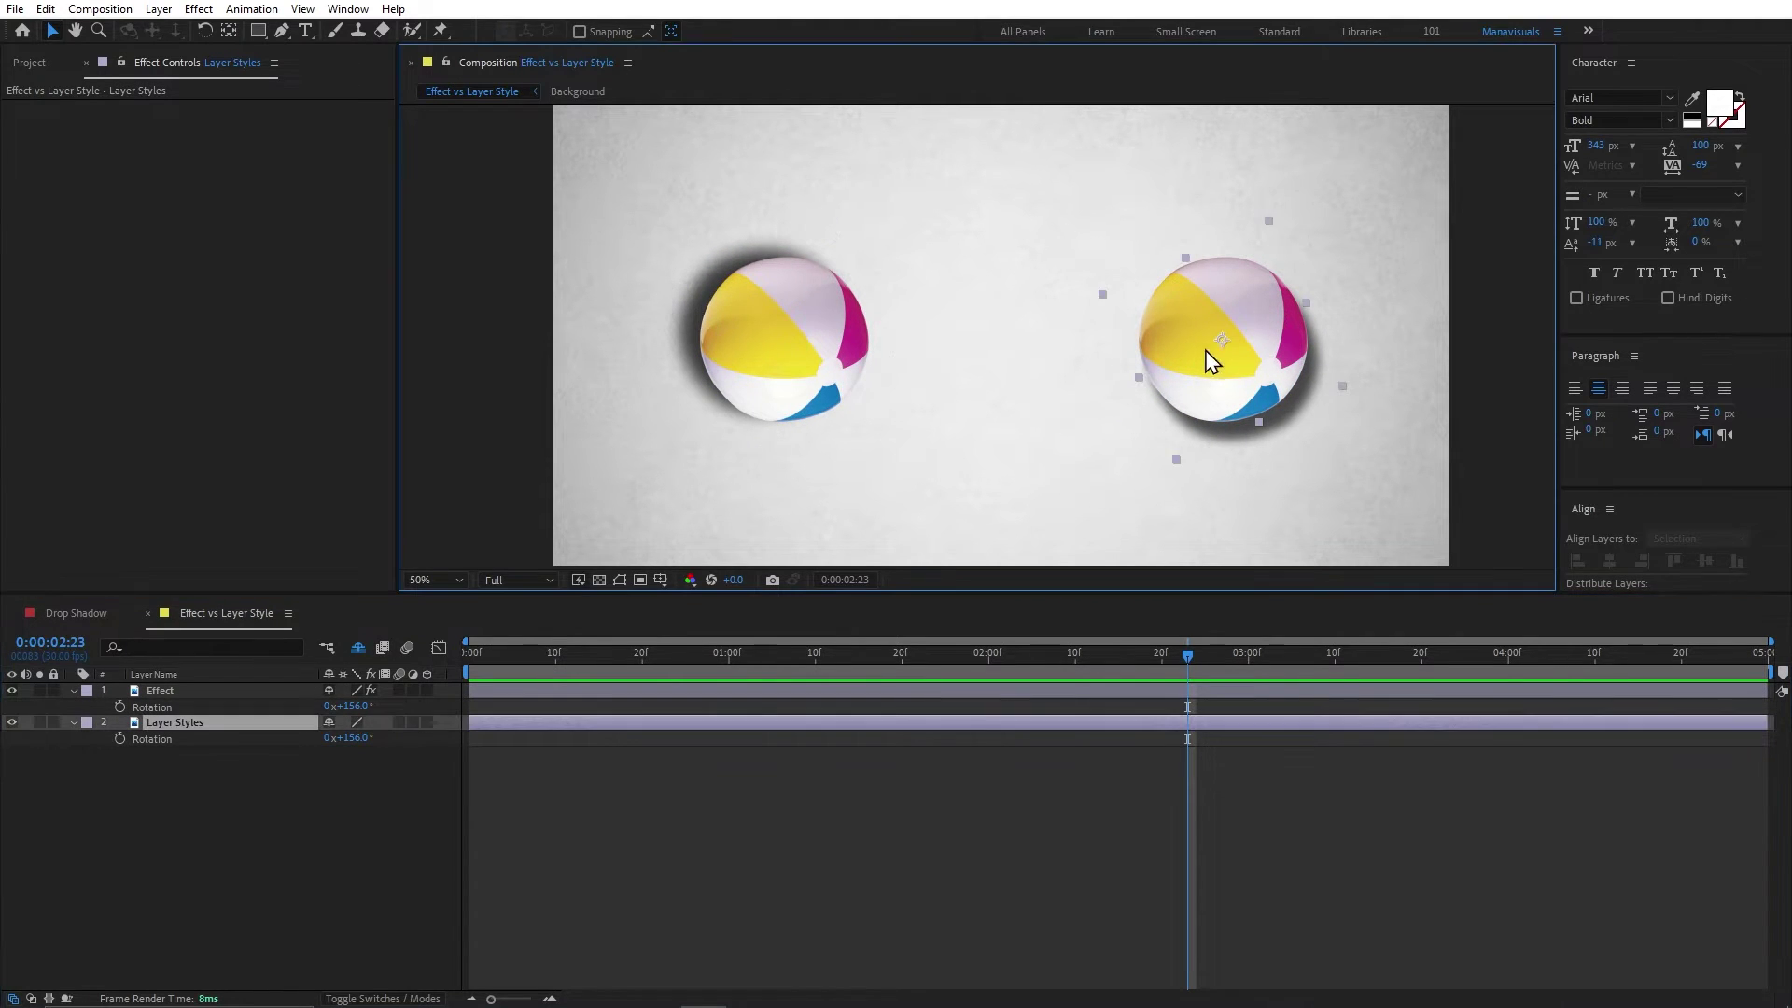
pyautogui.press('w')
pyautogui.moveTo(1202, 366)
pyautogui.mouseDown()
pyautogui.moveTo(1207, 297)
pyautogui.moveTo(1285, 405)
pyautogui.mouseUp()
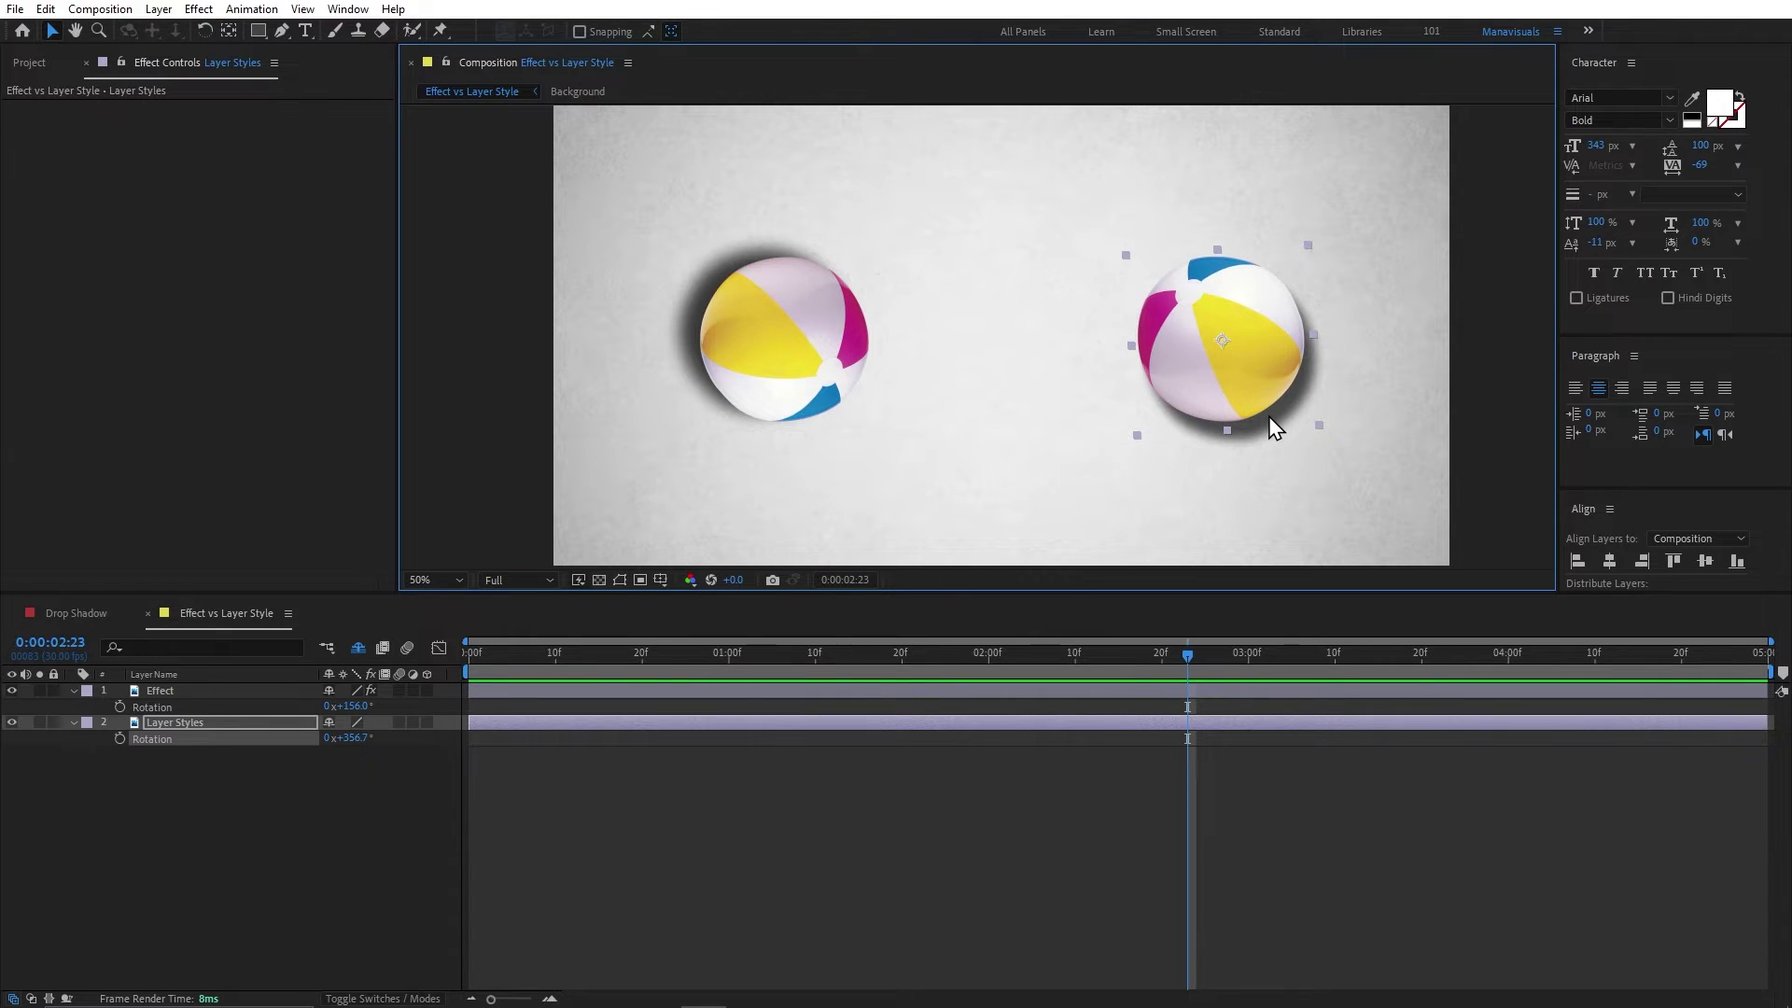
pyautogui.click(1236, 461)
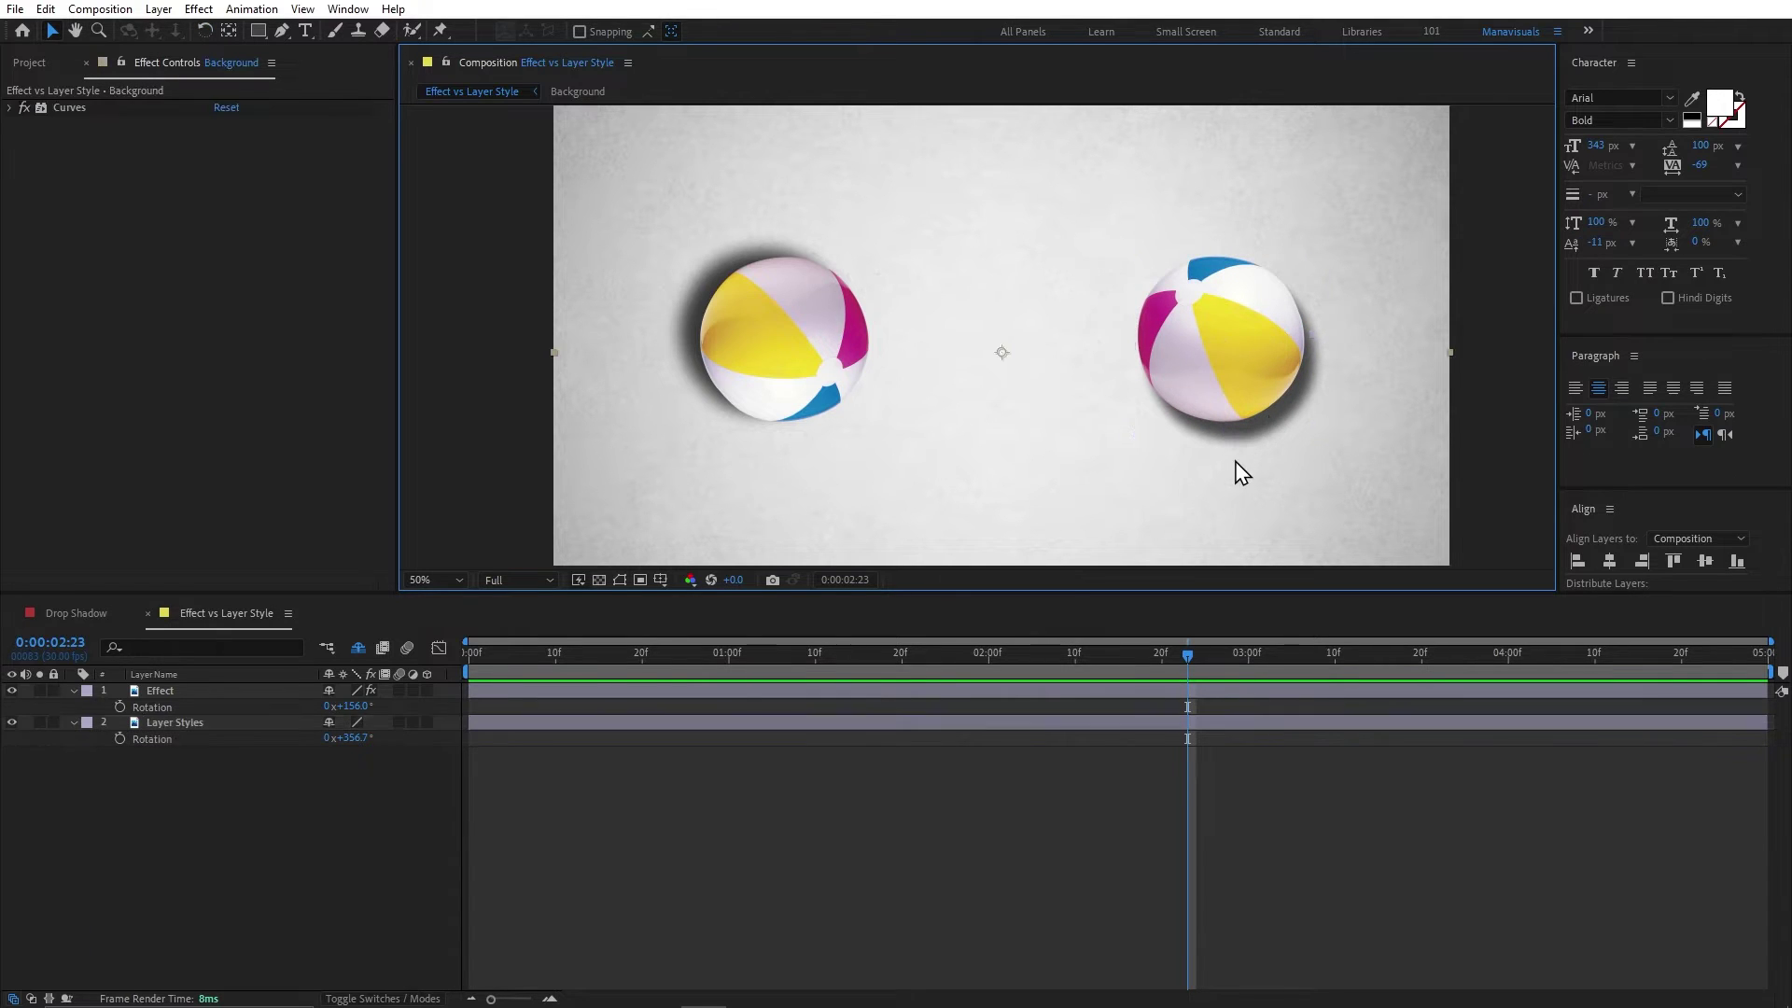
# Hide both beach-ball layers and tuck the ball and background layers away as shy.
pyautogui.click(11, 691)
pyautogui.click(11, 723)
pyautogui.click(358, 648)
pyautogui.moveTo(11, 754); pyautogui.dragTo(11, 770)
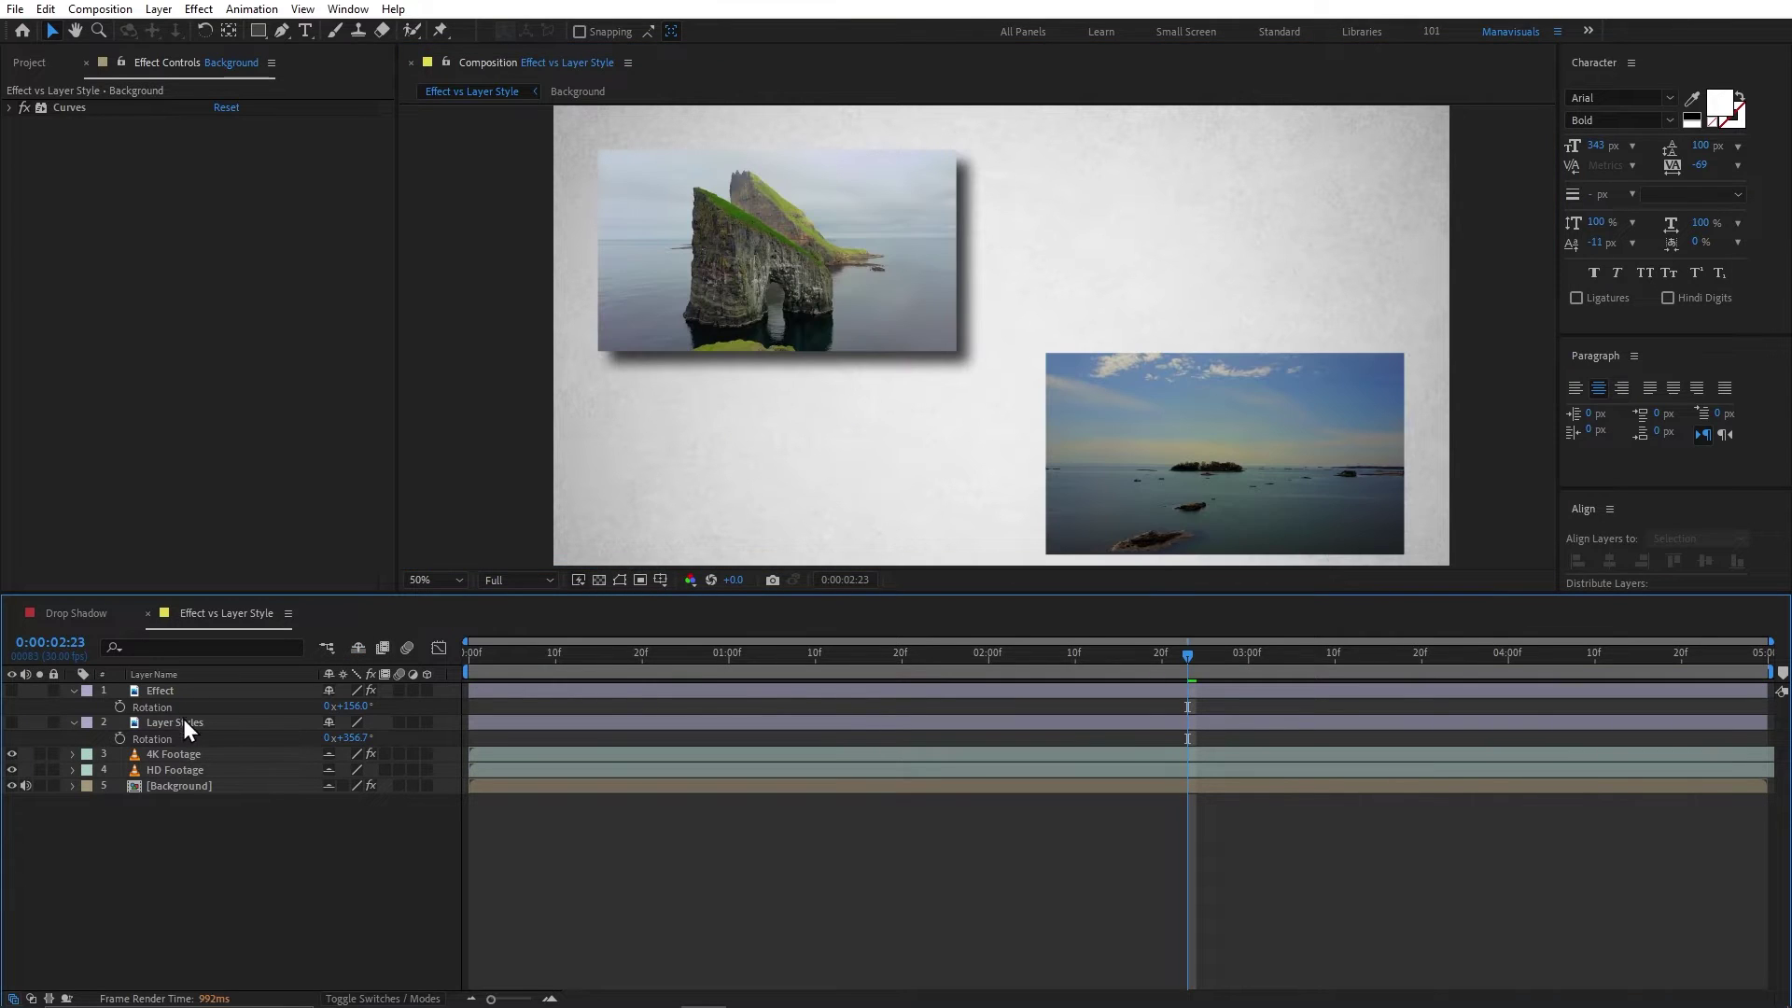
pyautogui.moveTo(328, 754); pyautogui.dragTo(328, 770)
pyautogui.click(358, 647)
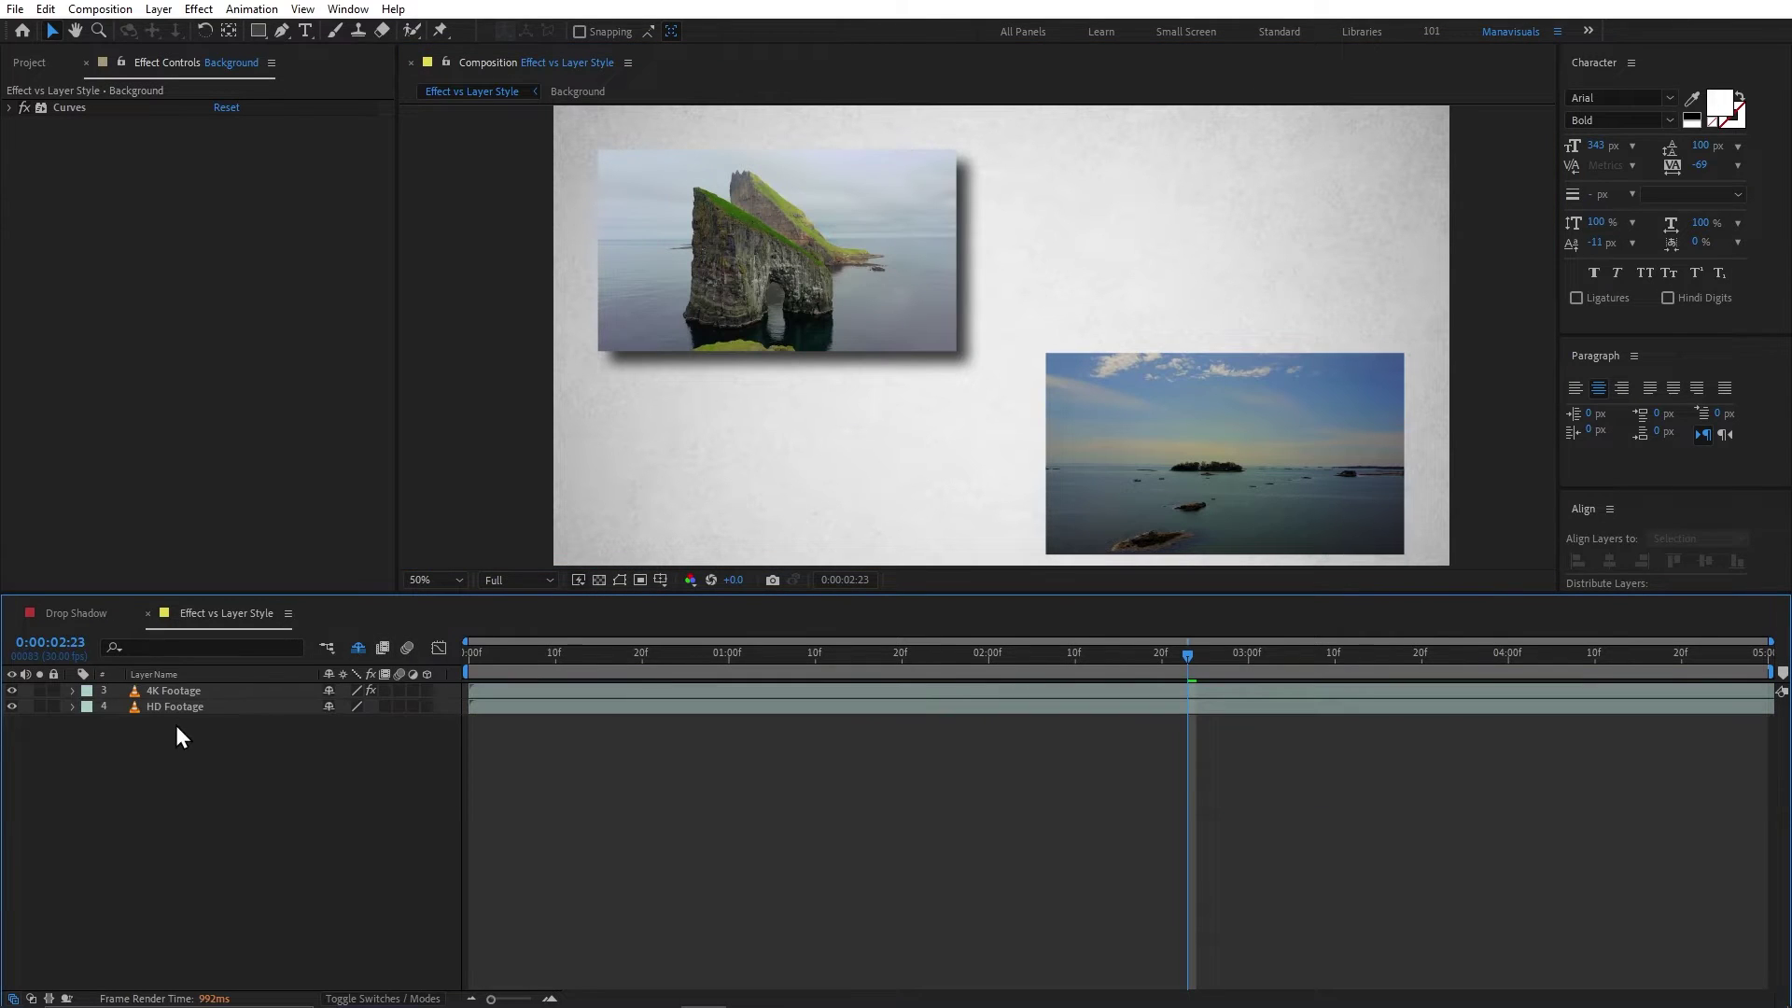
# Select the 4K Footage and HD Footage layers and check their Scale values.
pyautogui.click(179, 769)
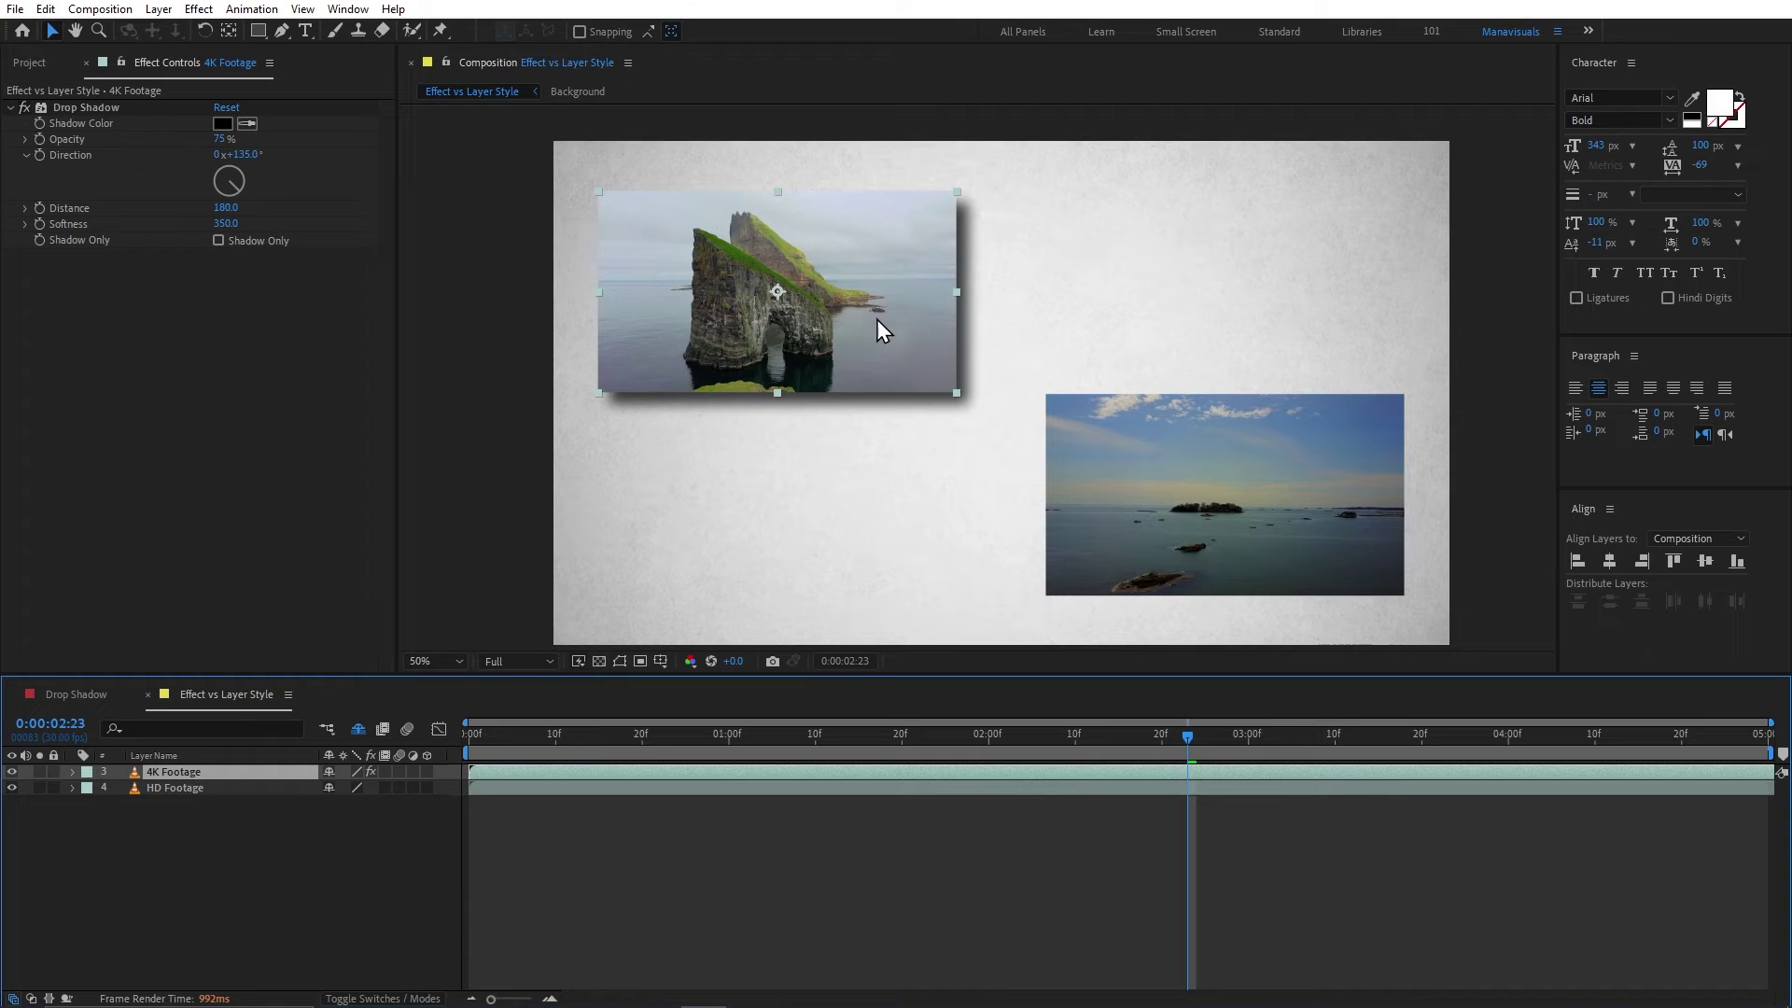
pyautogui.hotkey('ctrl', '0')
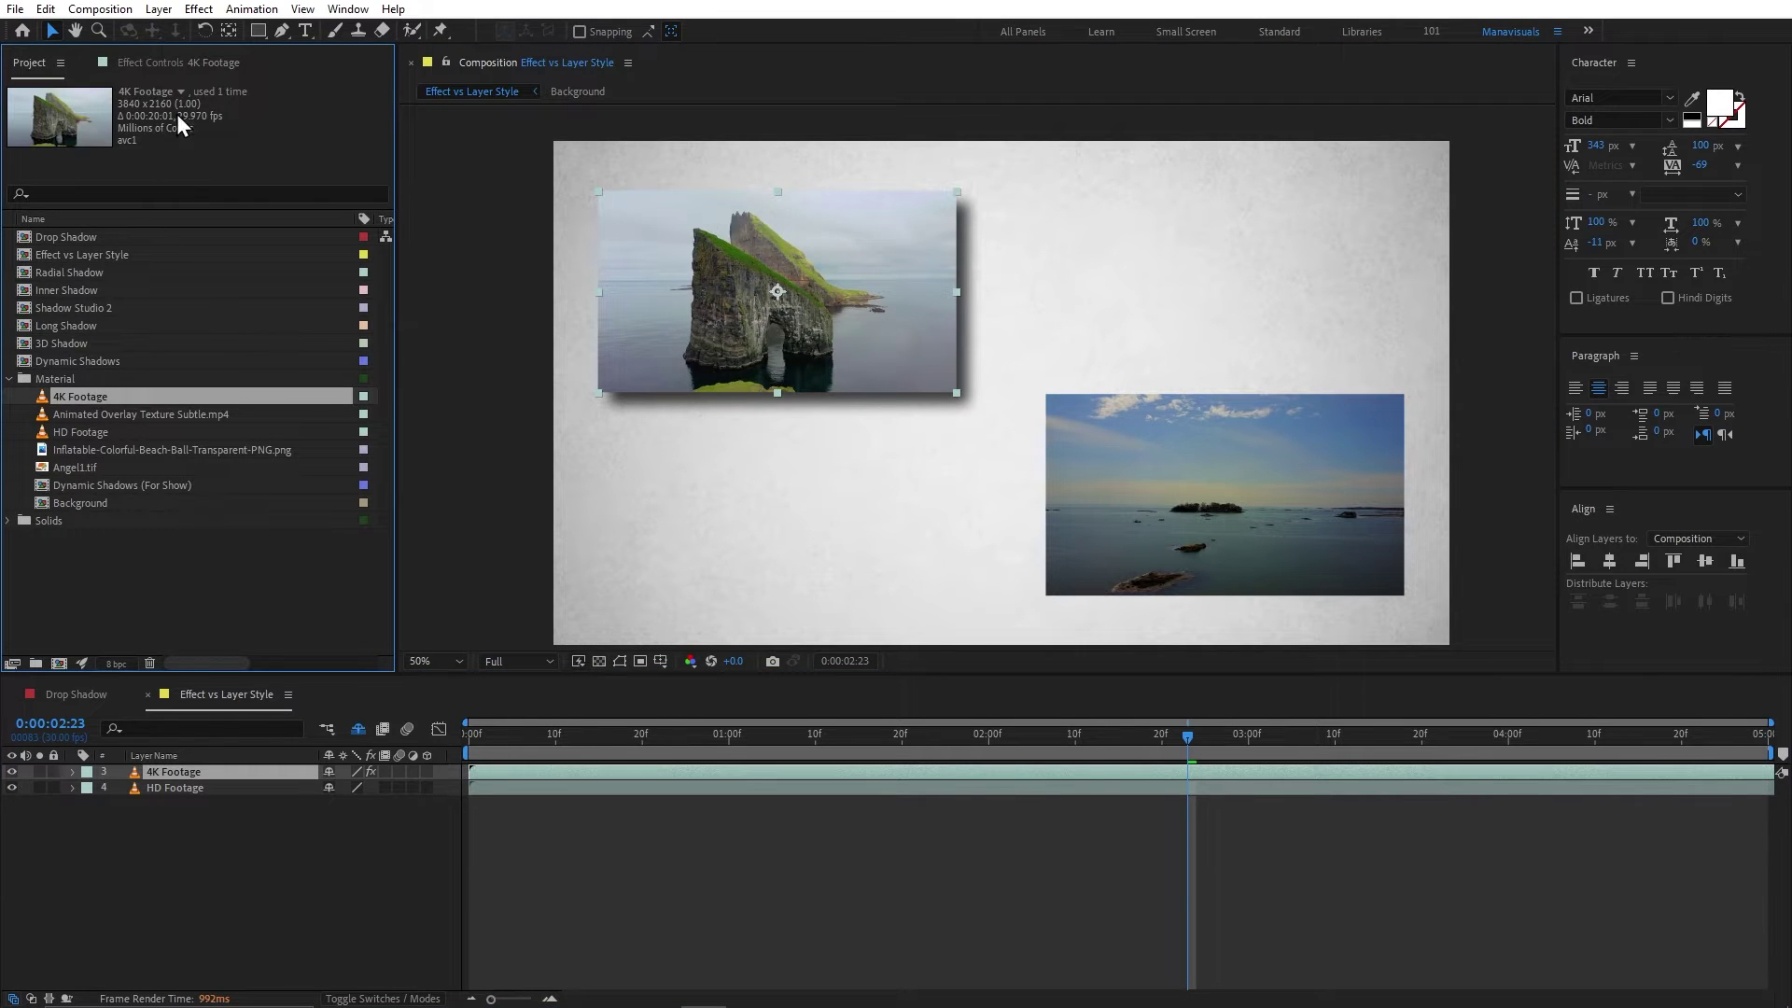
pyautogui.click(97, 430)
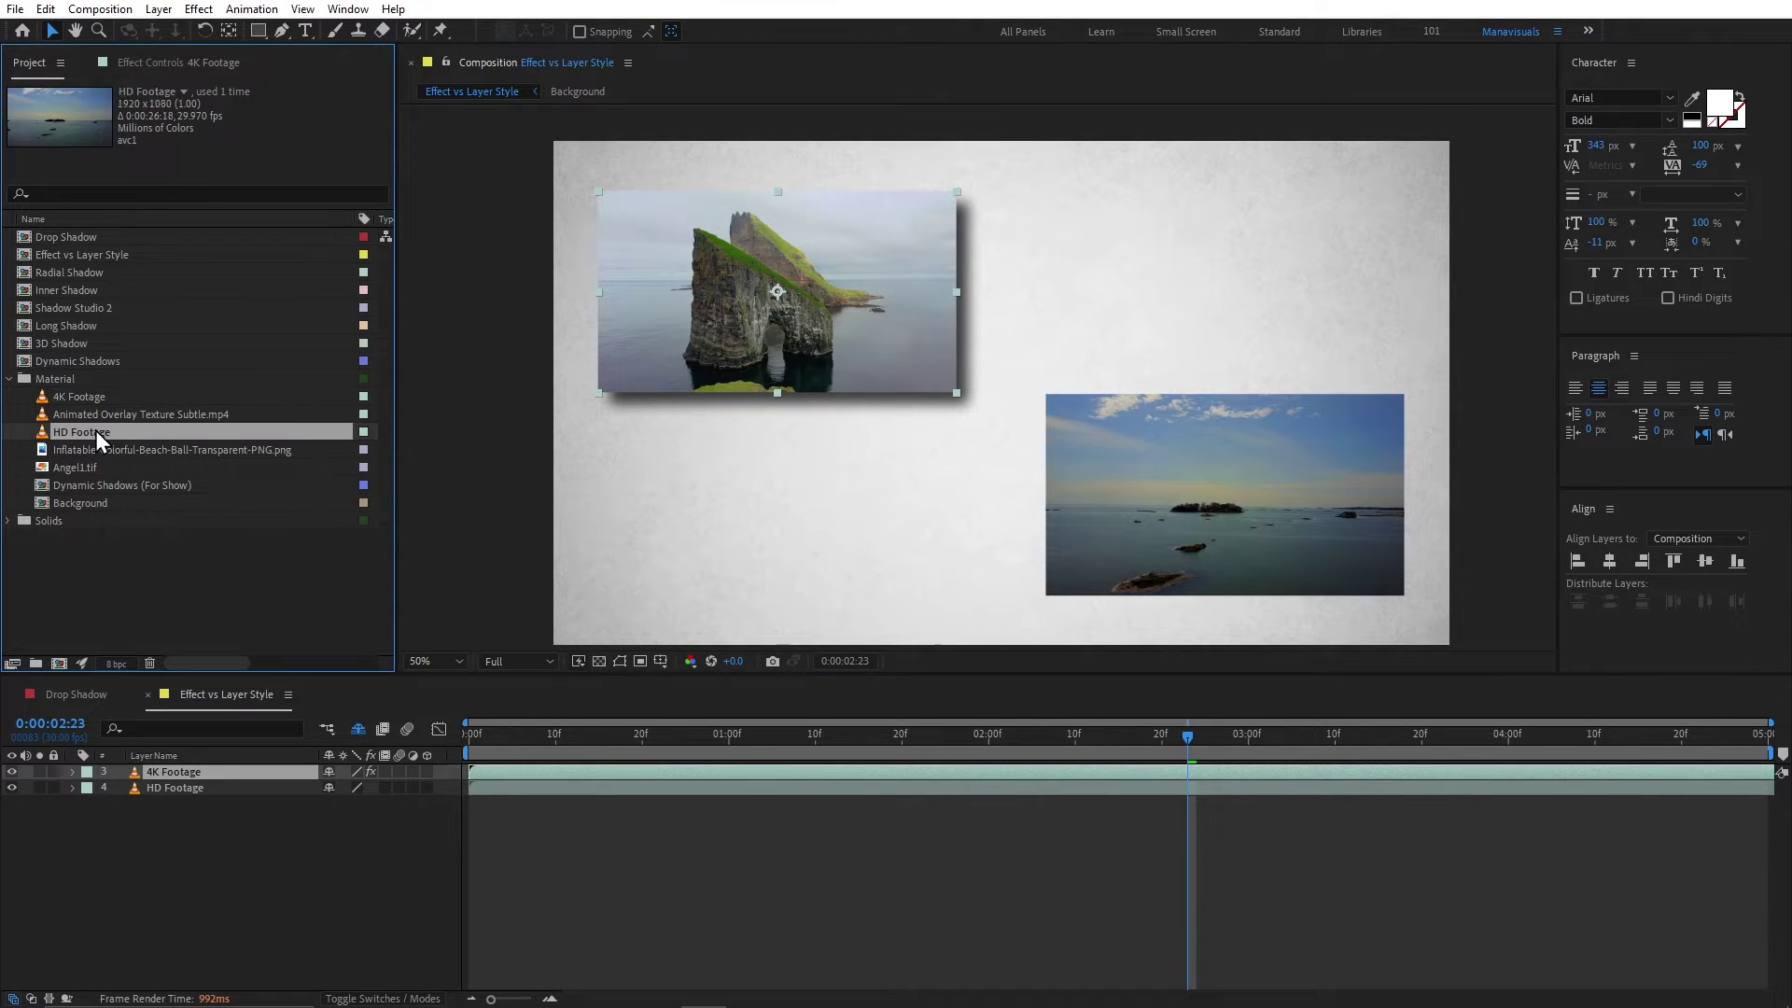
pyautogui.keyDown('ctrl'); pyautogui.click(216, 787); pyautogui.keyUp('ctrl')
pyautogui.press('s')
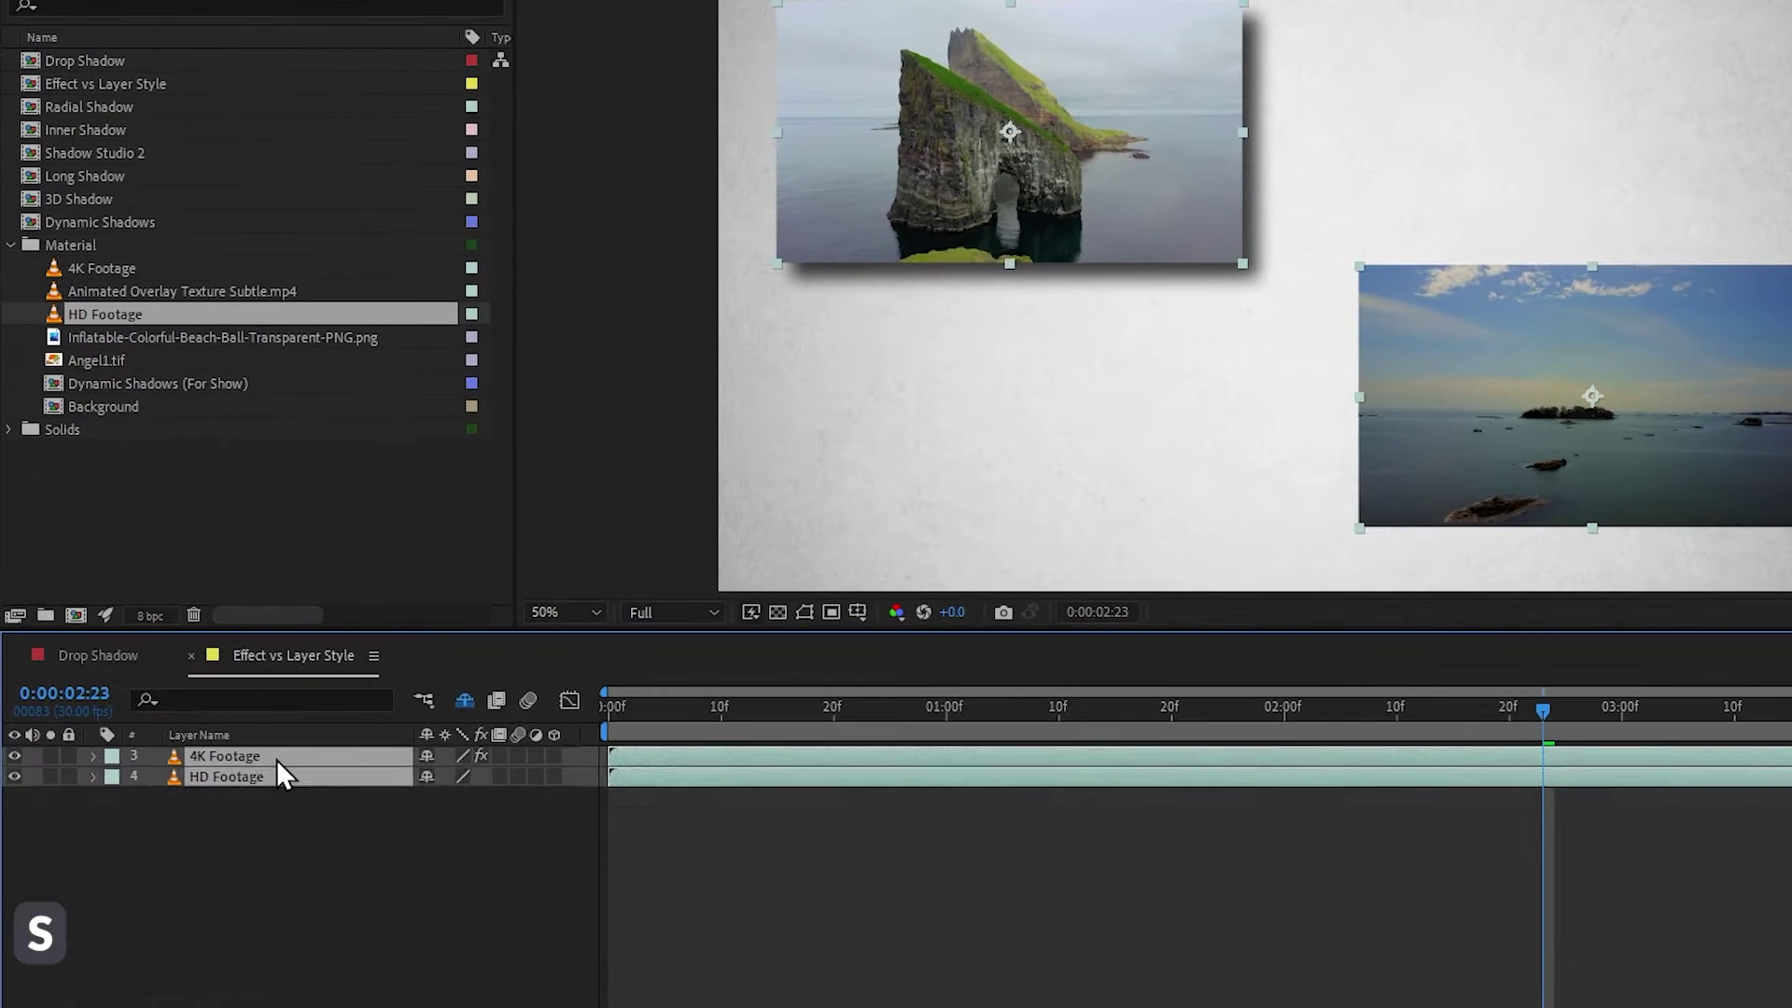
pyautogui.press('s')
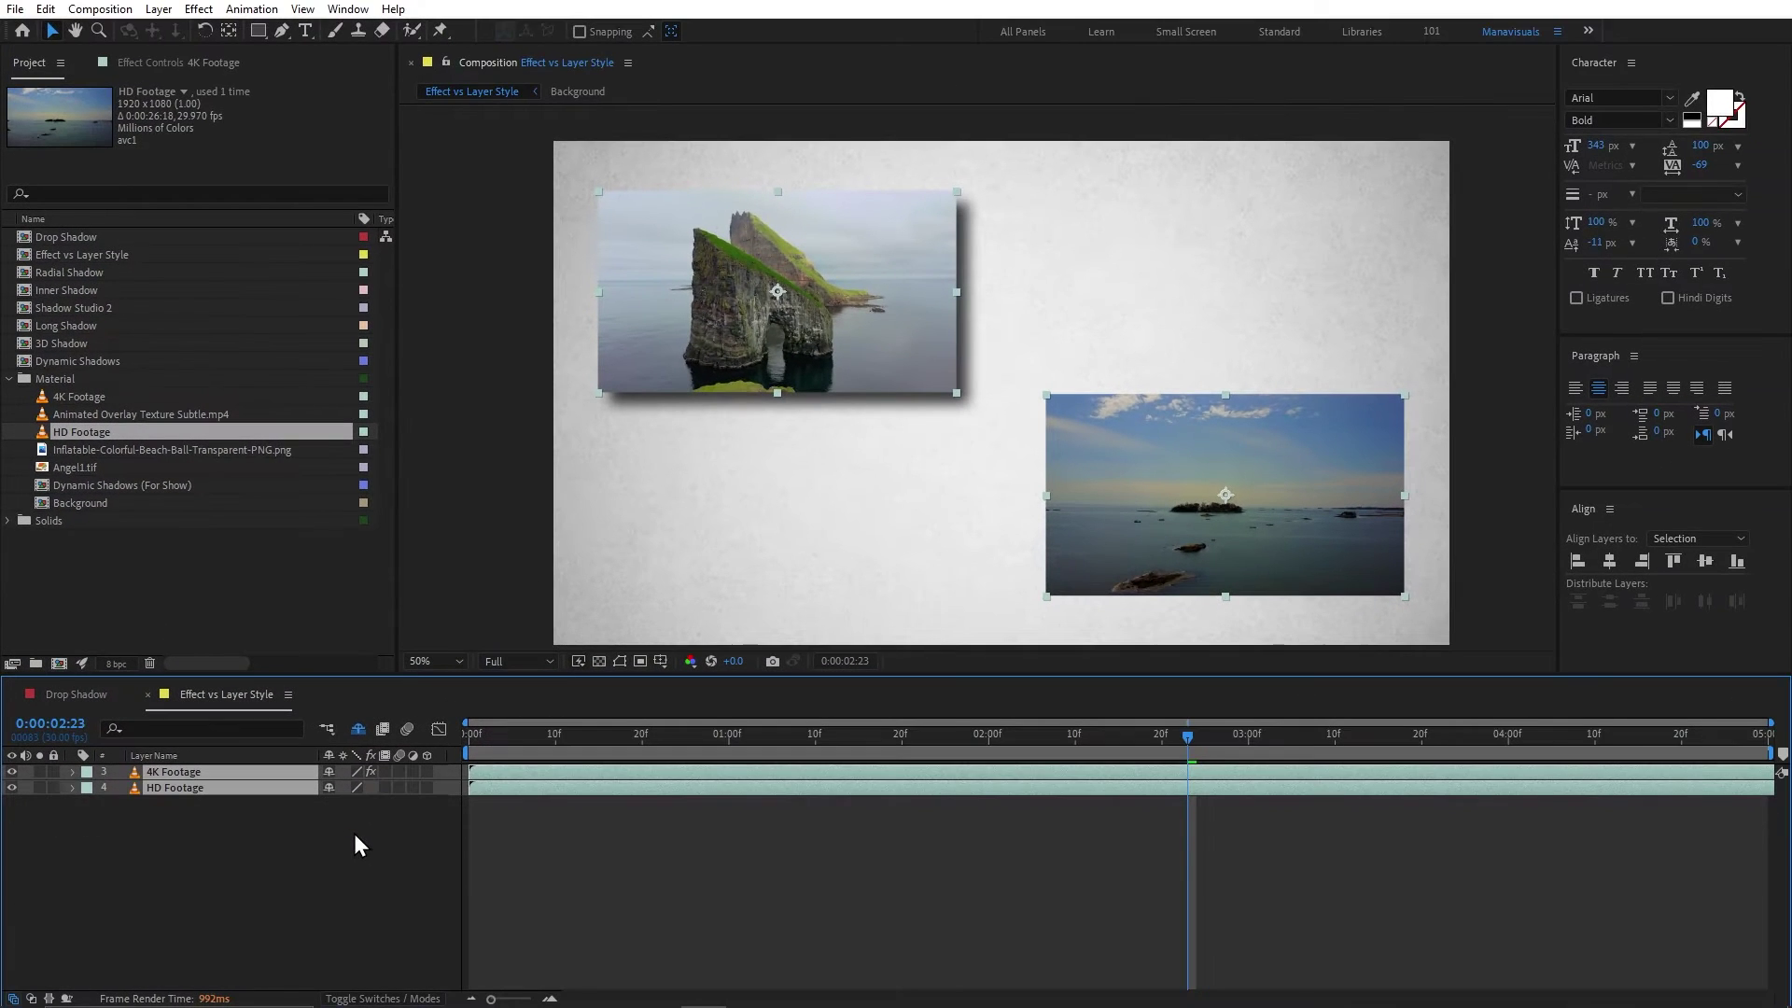
# Copy the 4K Footage Drop Shadow effect and paste it onto HD Footage.
pyautogui.click(181, 65)
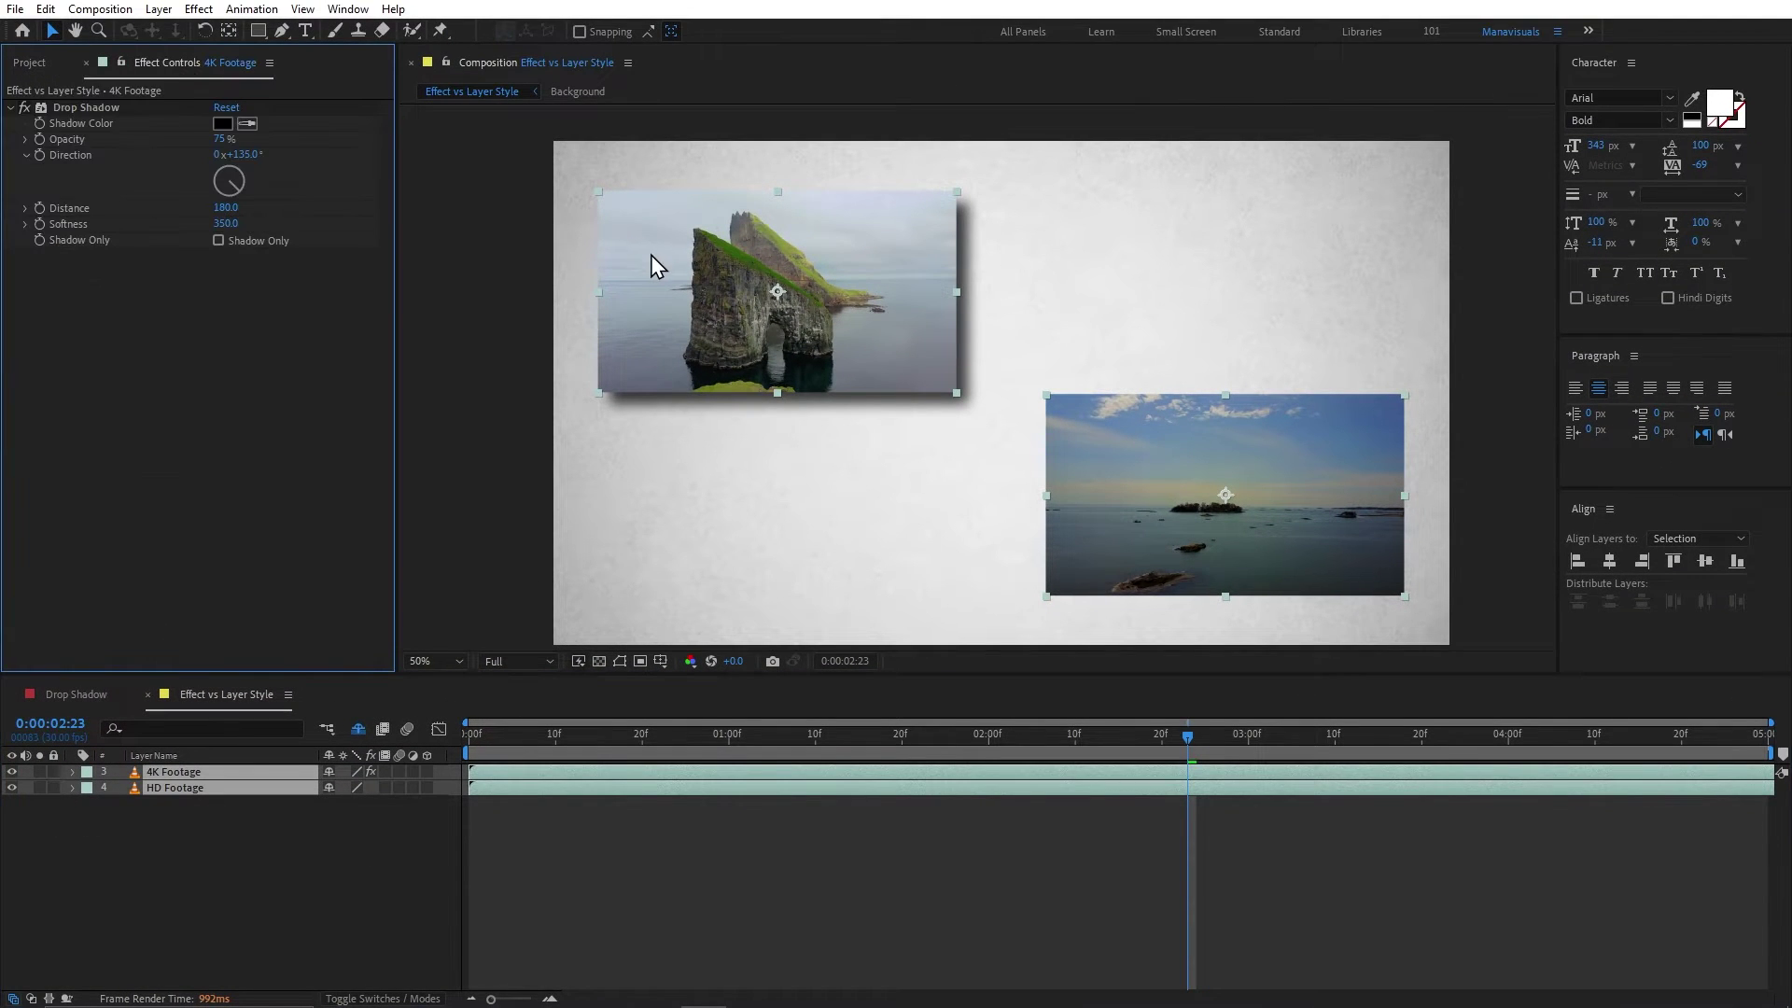
pyautogui.click(787, 371)
pyautogui.click(88, 110)
pyautogui.hotkey('ctrl', 'c')
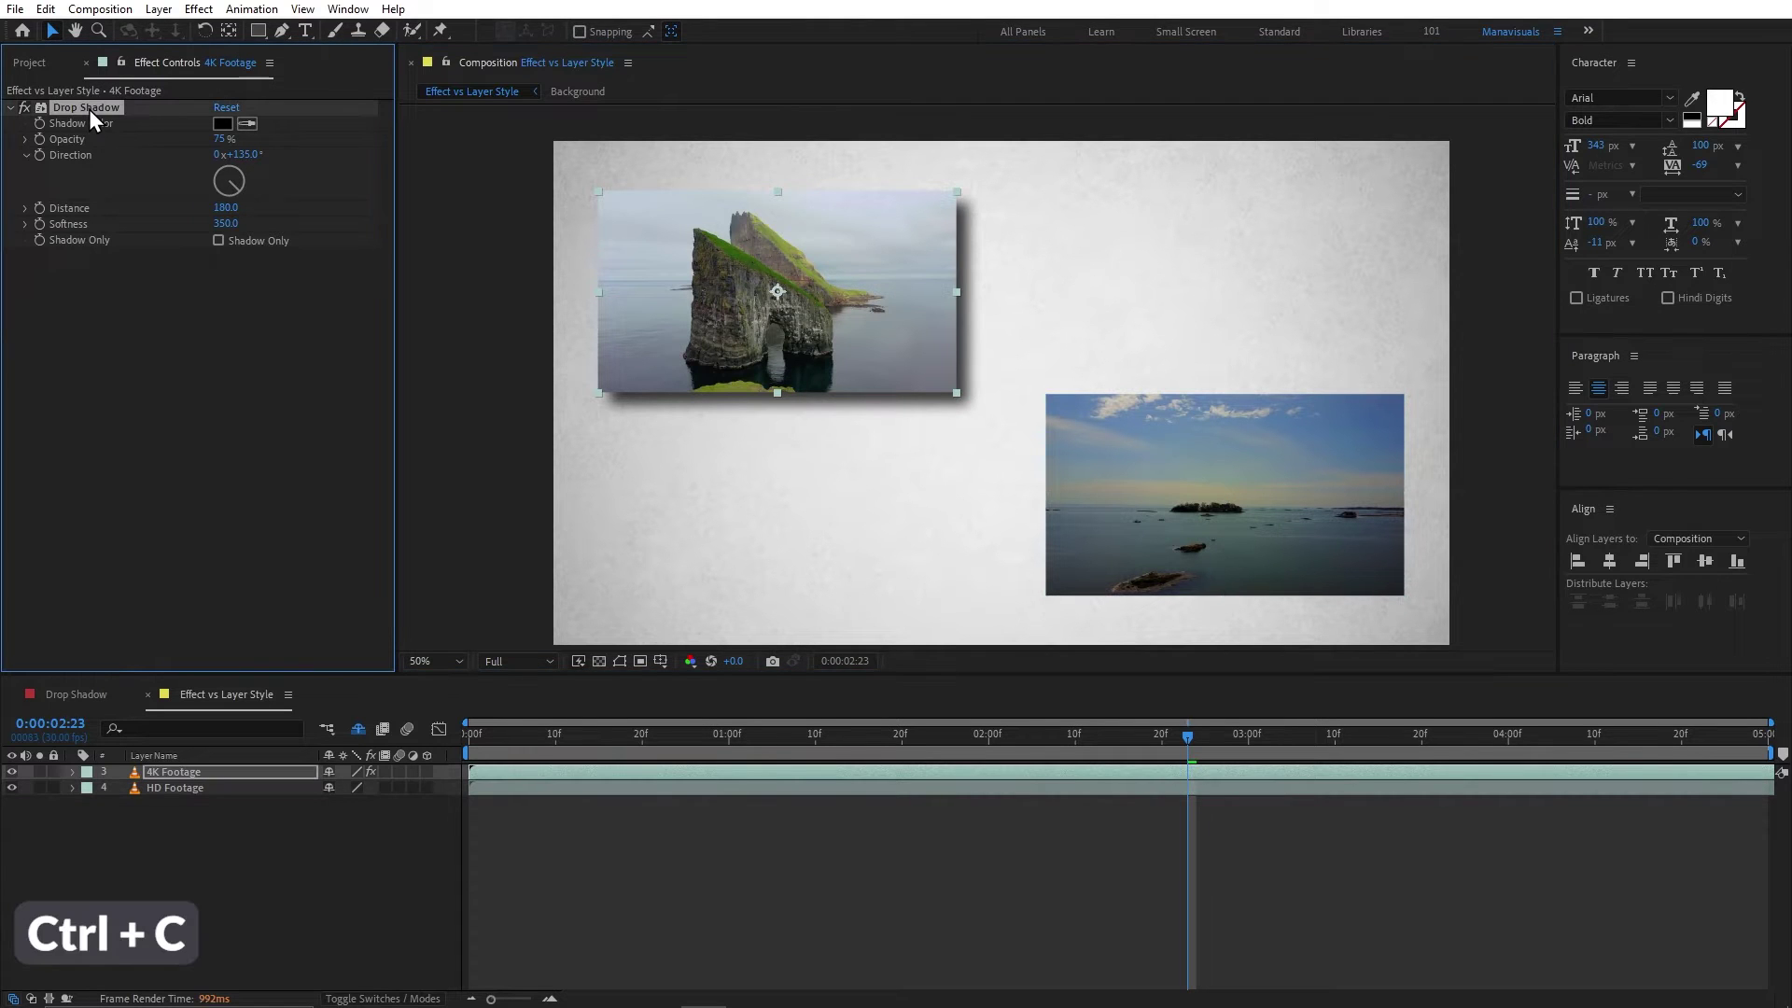
pyautogui.click(1349, 472)
pyautogui.hotkey('ctrl', 'v')
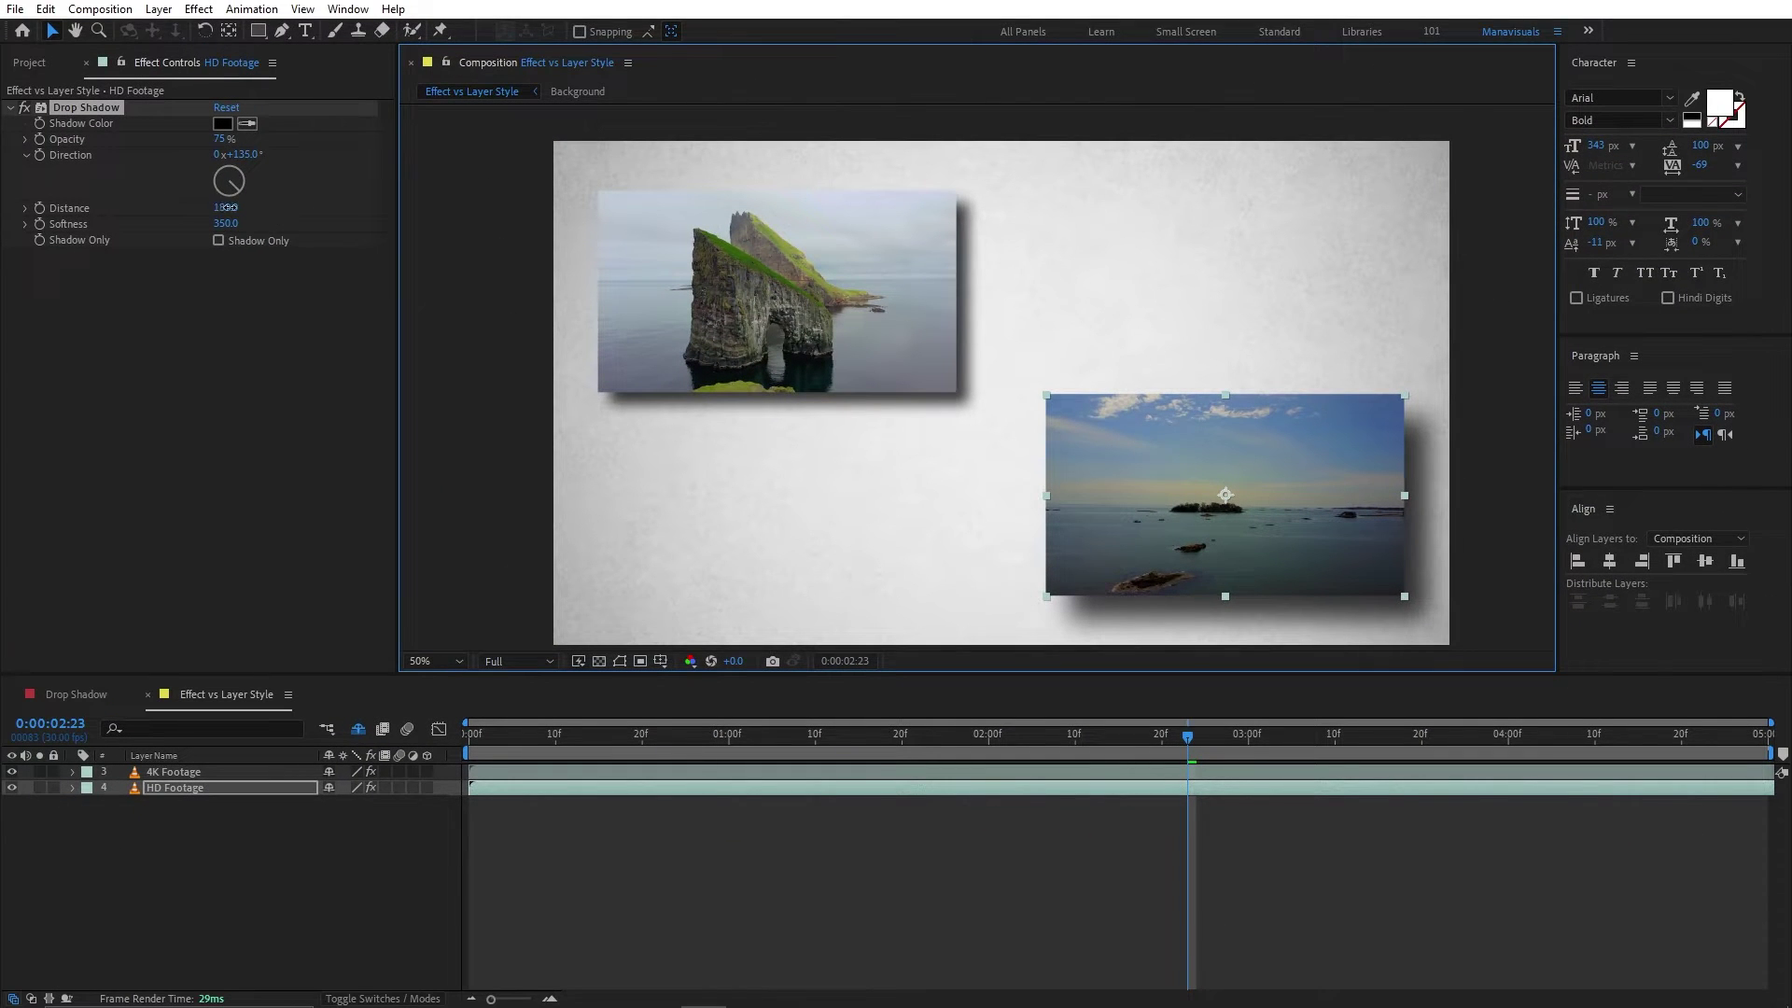
# Shorten the pasted shadow distance to 114, then delete both footage layers' Drop Shadow effects.
pyautogui.moveTo(225, 207); pyautogui.dragTo(172, 207)
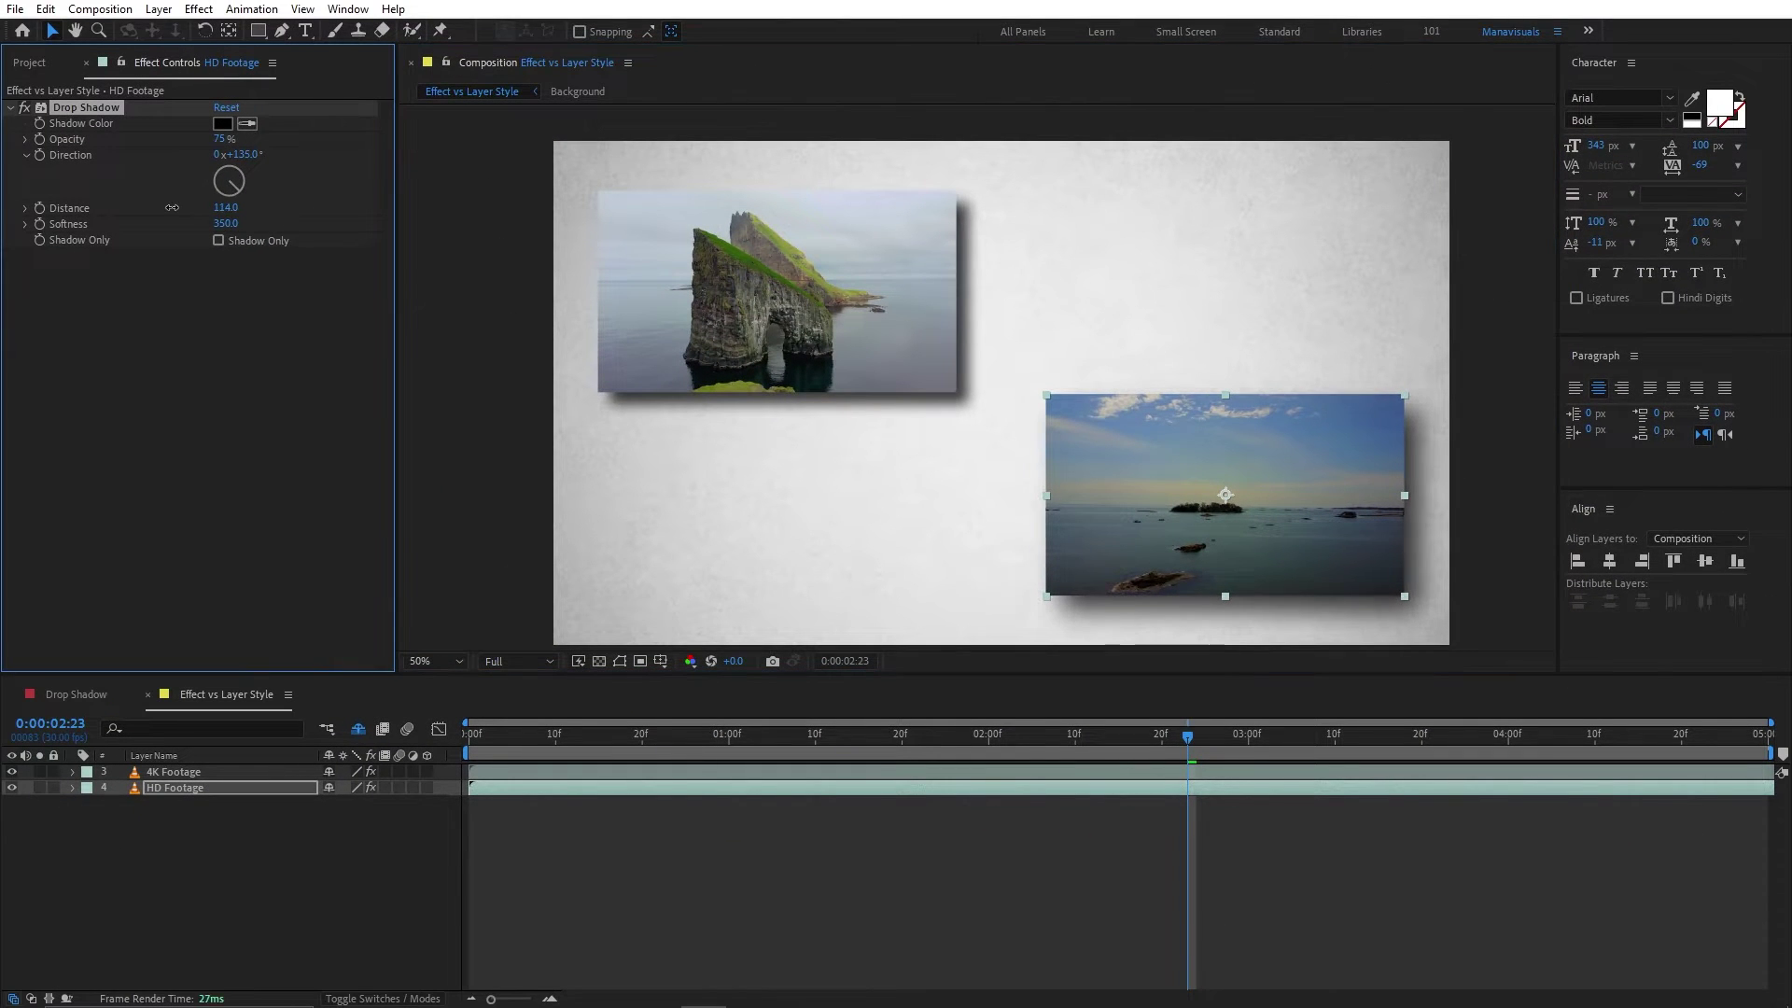
pyautogui.click(86, 108)
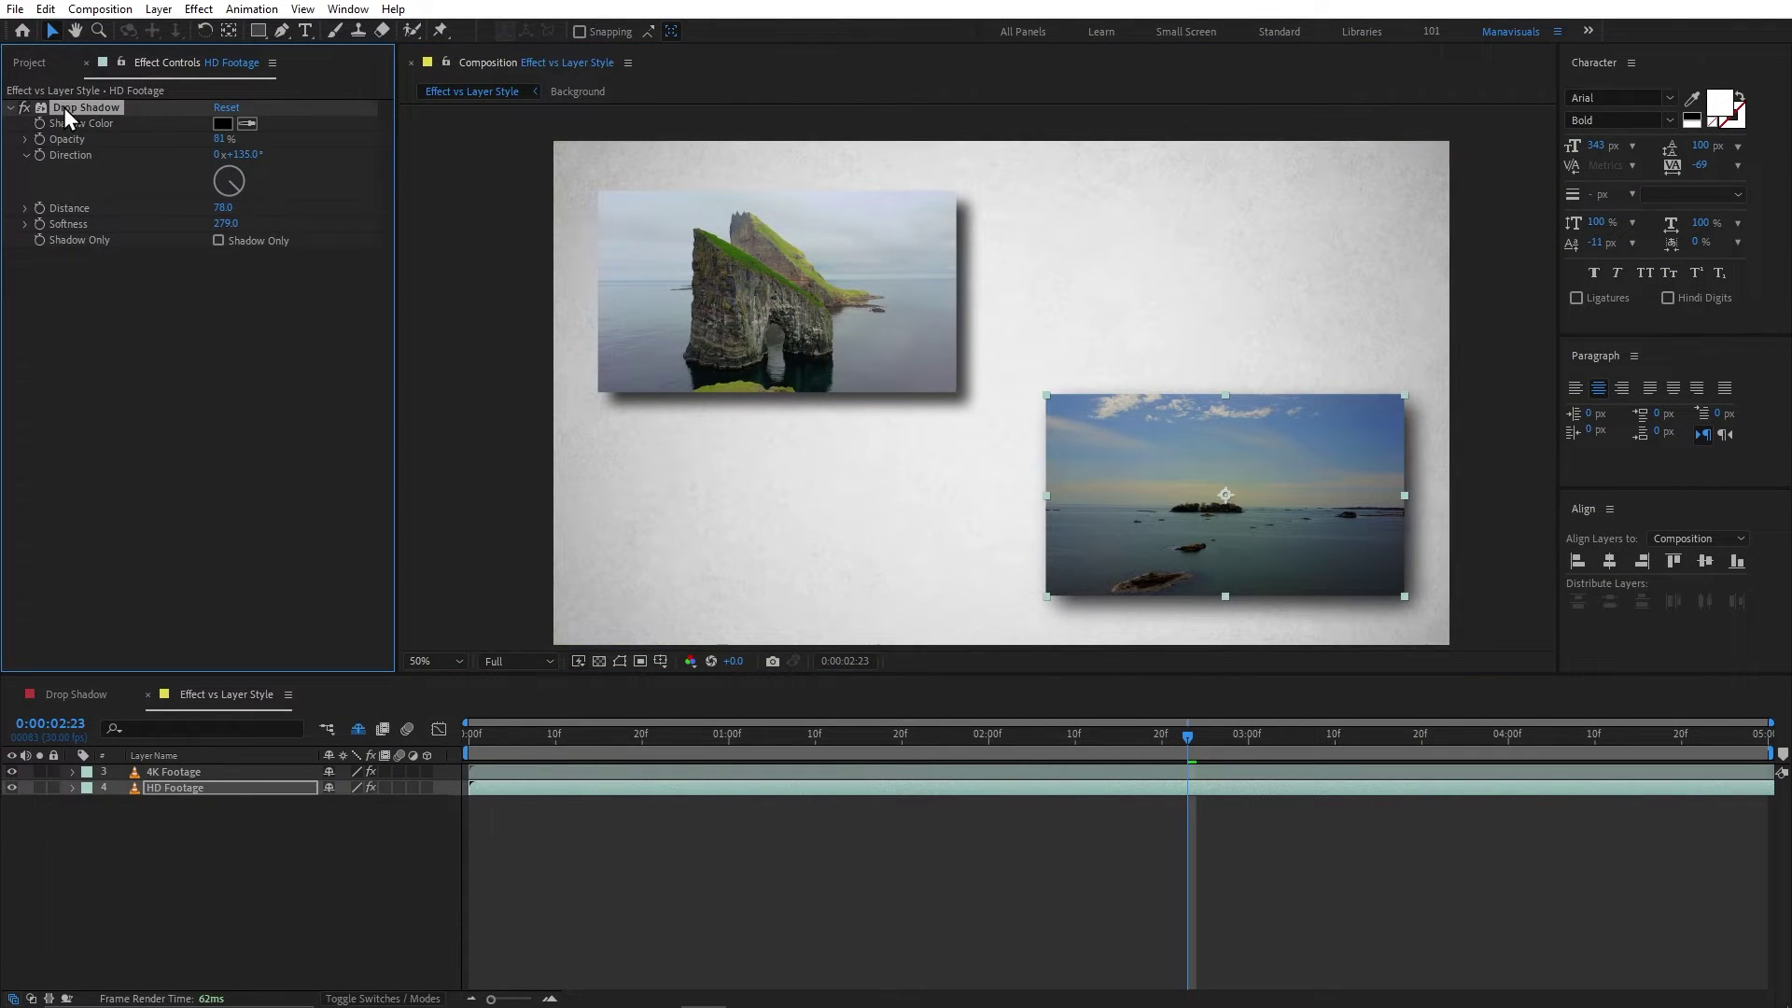
pyautogui.press('Delete')
pyautogui.click(819, 352)
pyautogui.click(86, 109)
pyautogui.press('Delete')
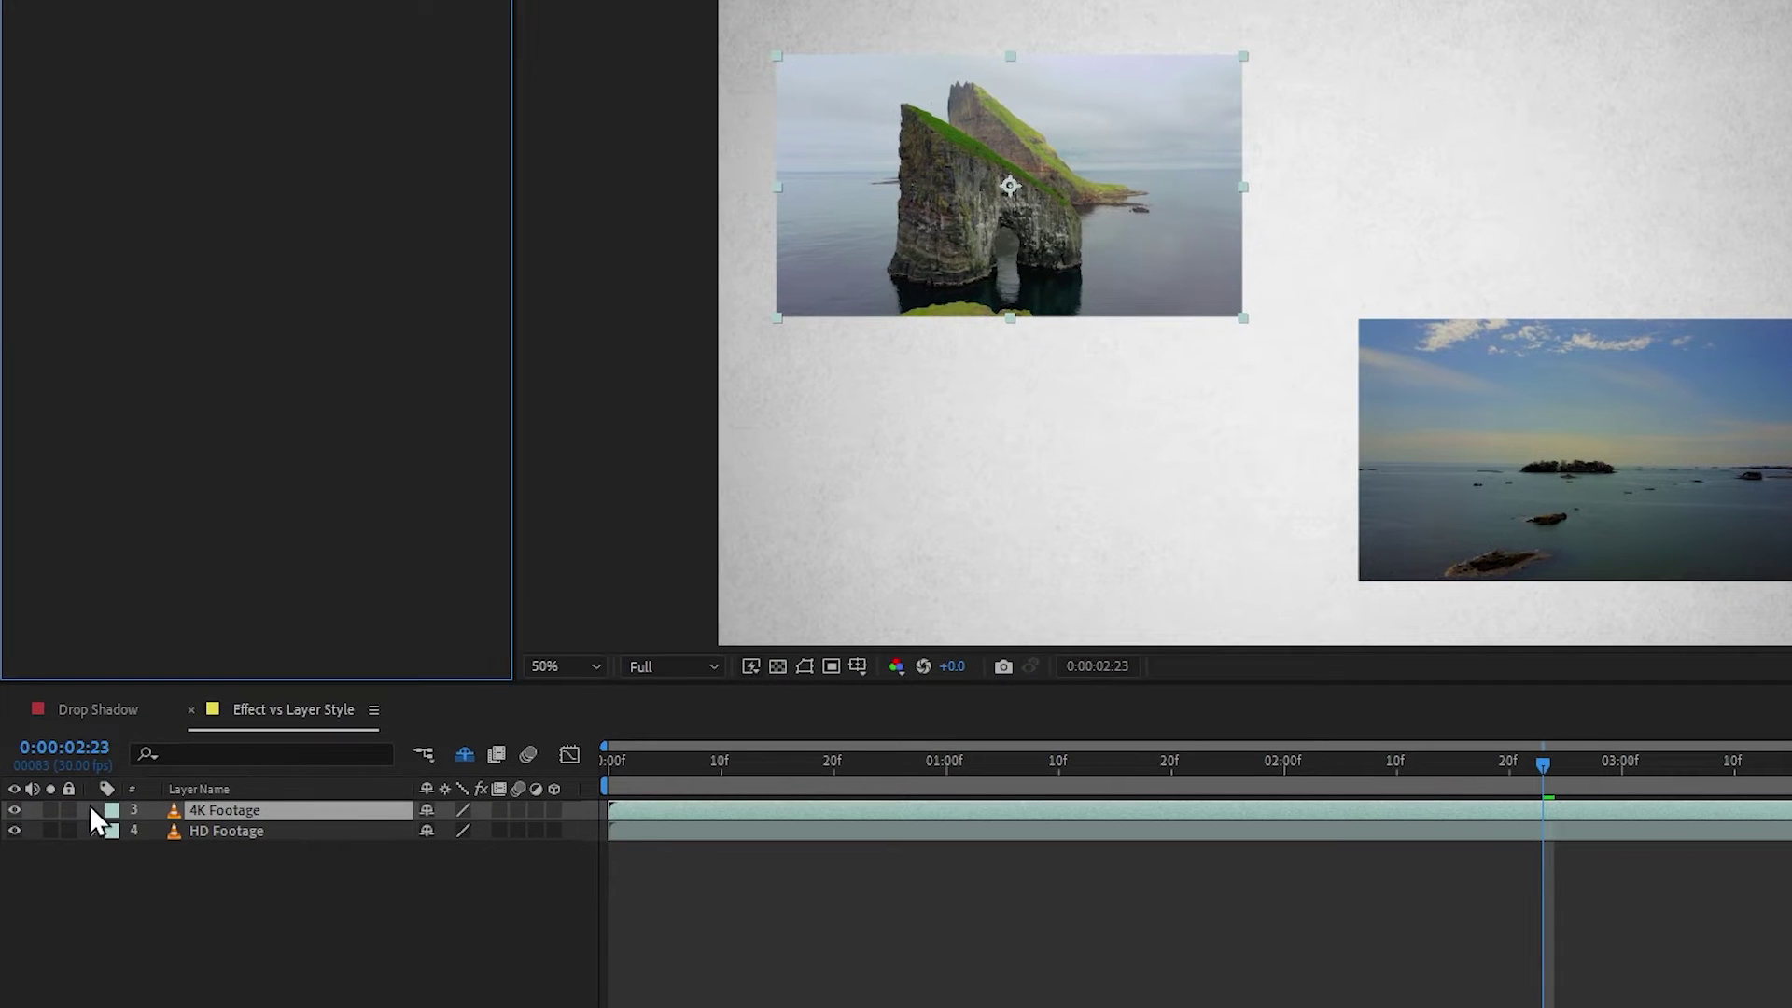
# Enable a Drop Shadow layer style on 4K Footage and paste it onto HD Footage.
pyautogui.click(73, 772)
pyautogui.click(16, 852)
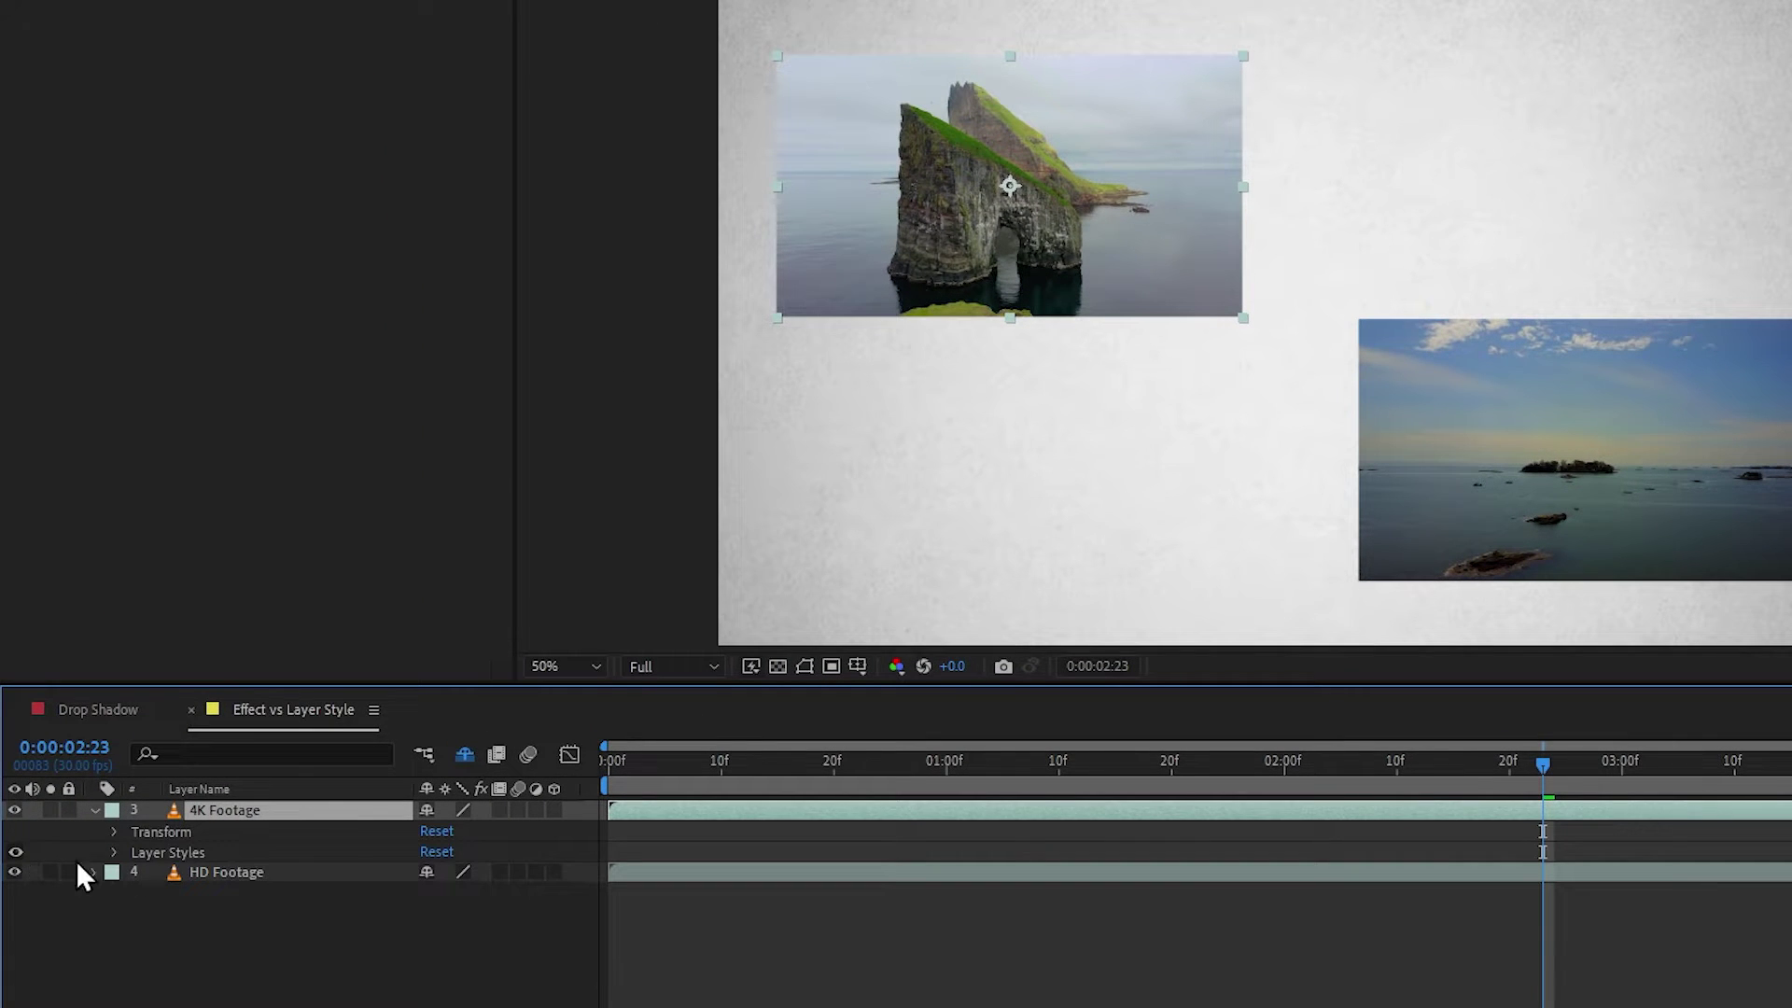
pyautogui.click(114, 852)
pyautogui.click(196, 894)
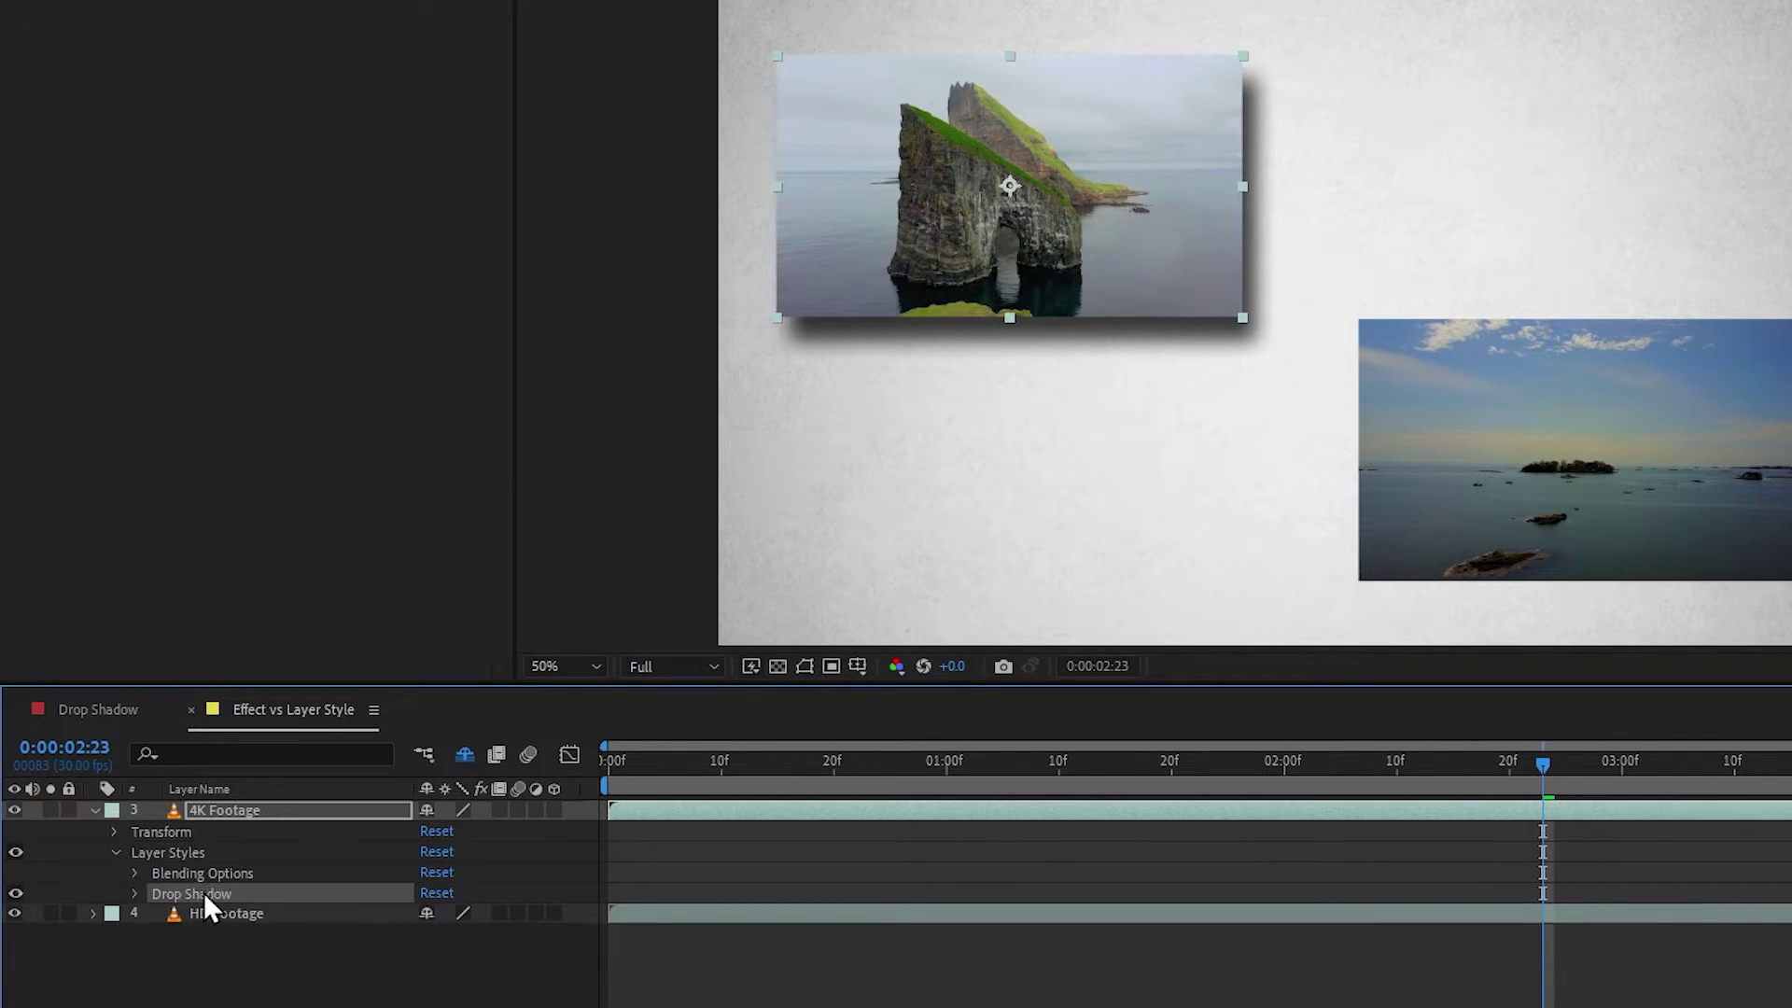
pyautogui.hotkey('ctrl', 'c')
pyautogui.click(340, 914)
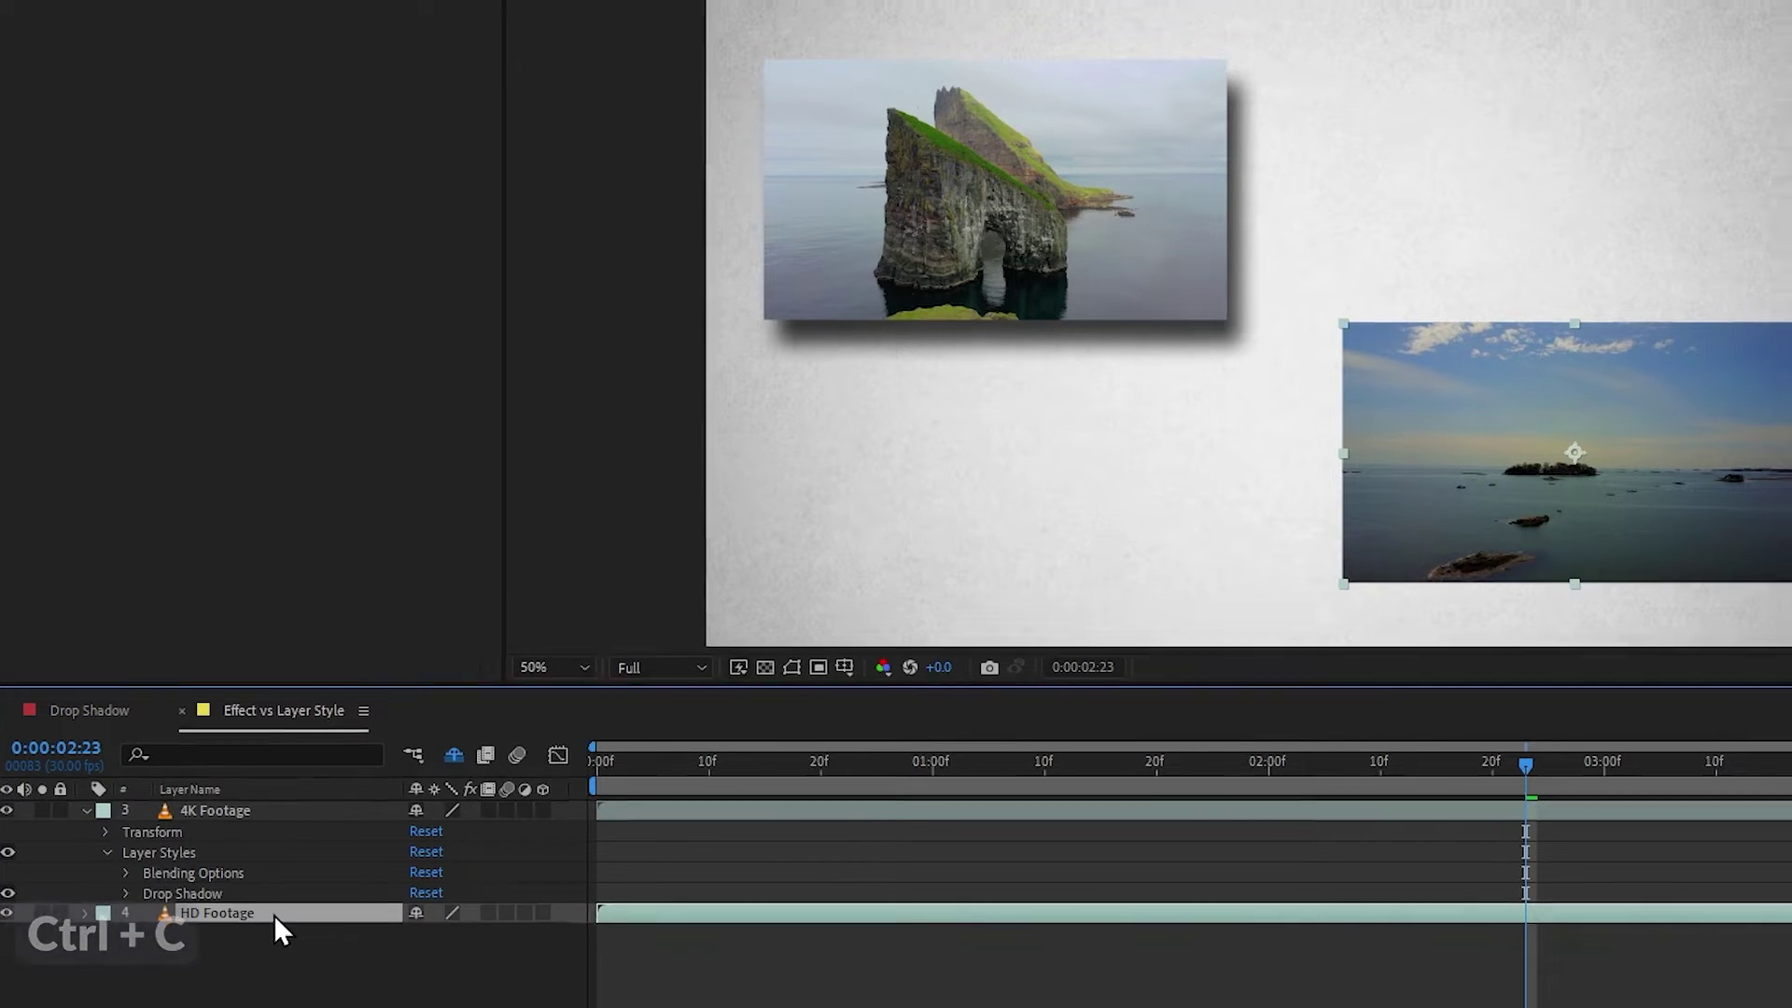
pyautogui.hotkey('ctrl', 'v')
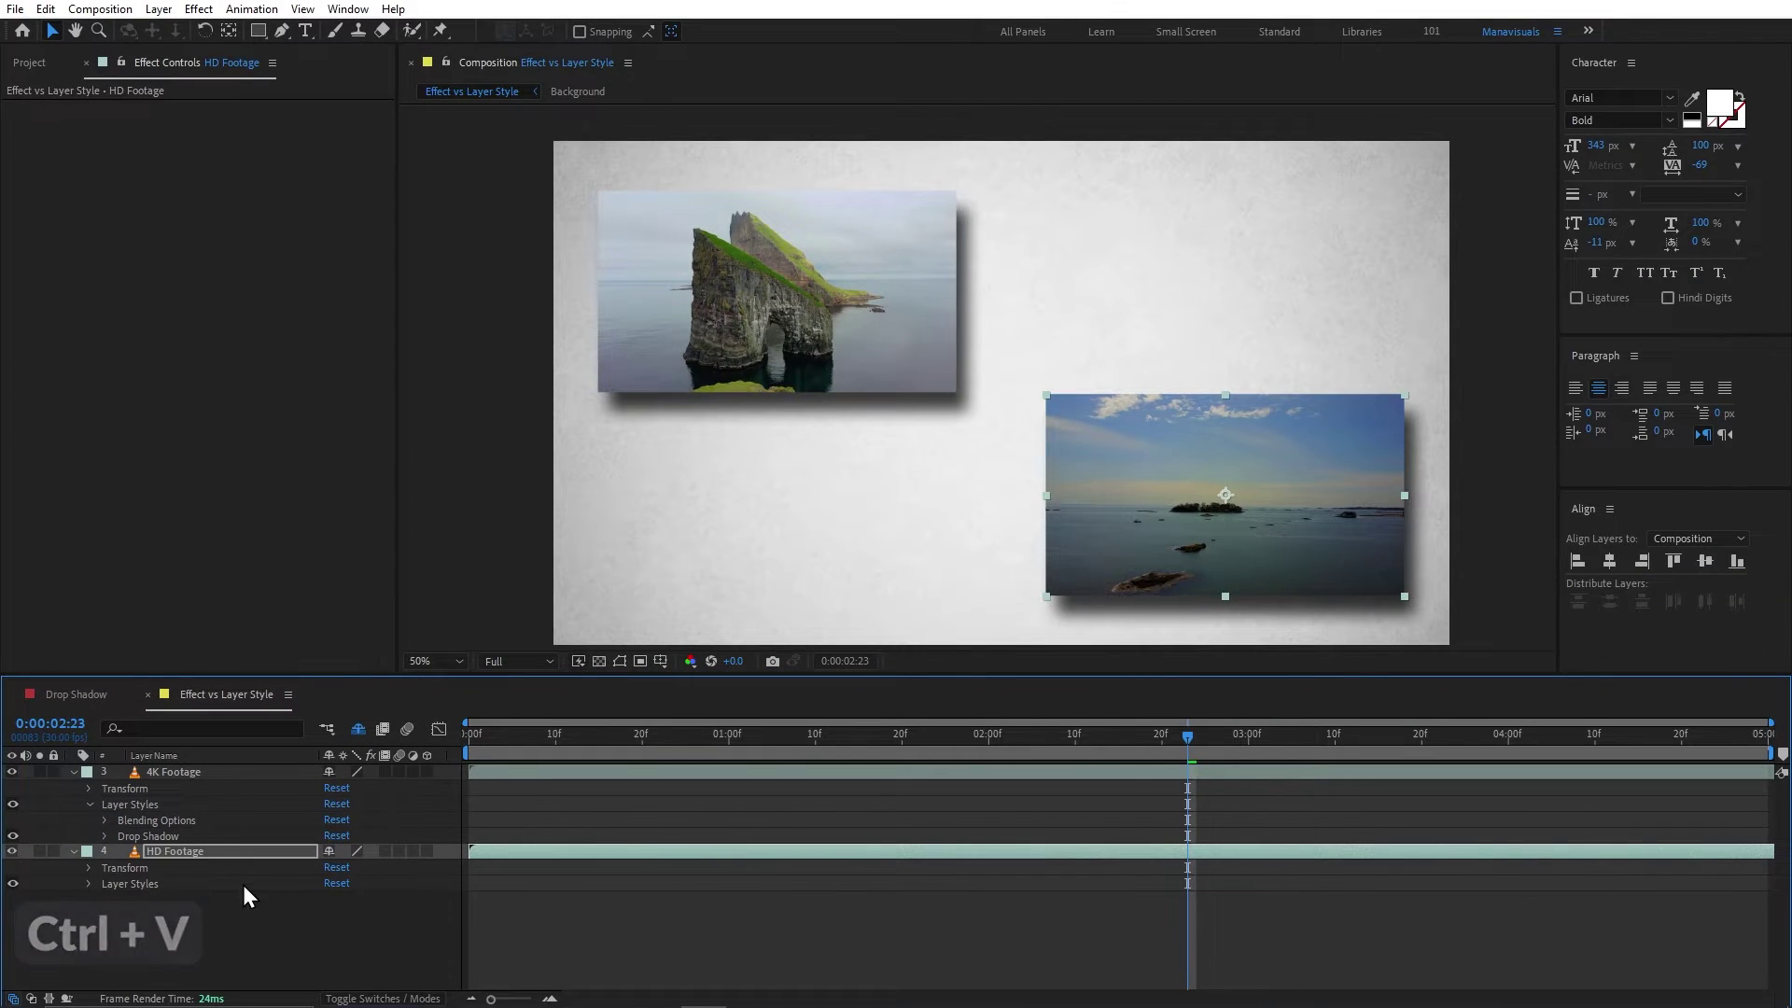
pyautogui.click(243, 884)
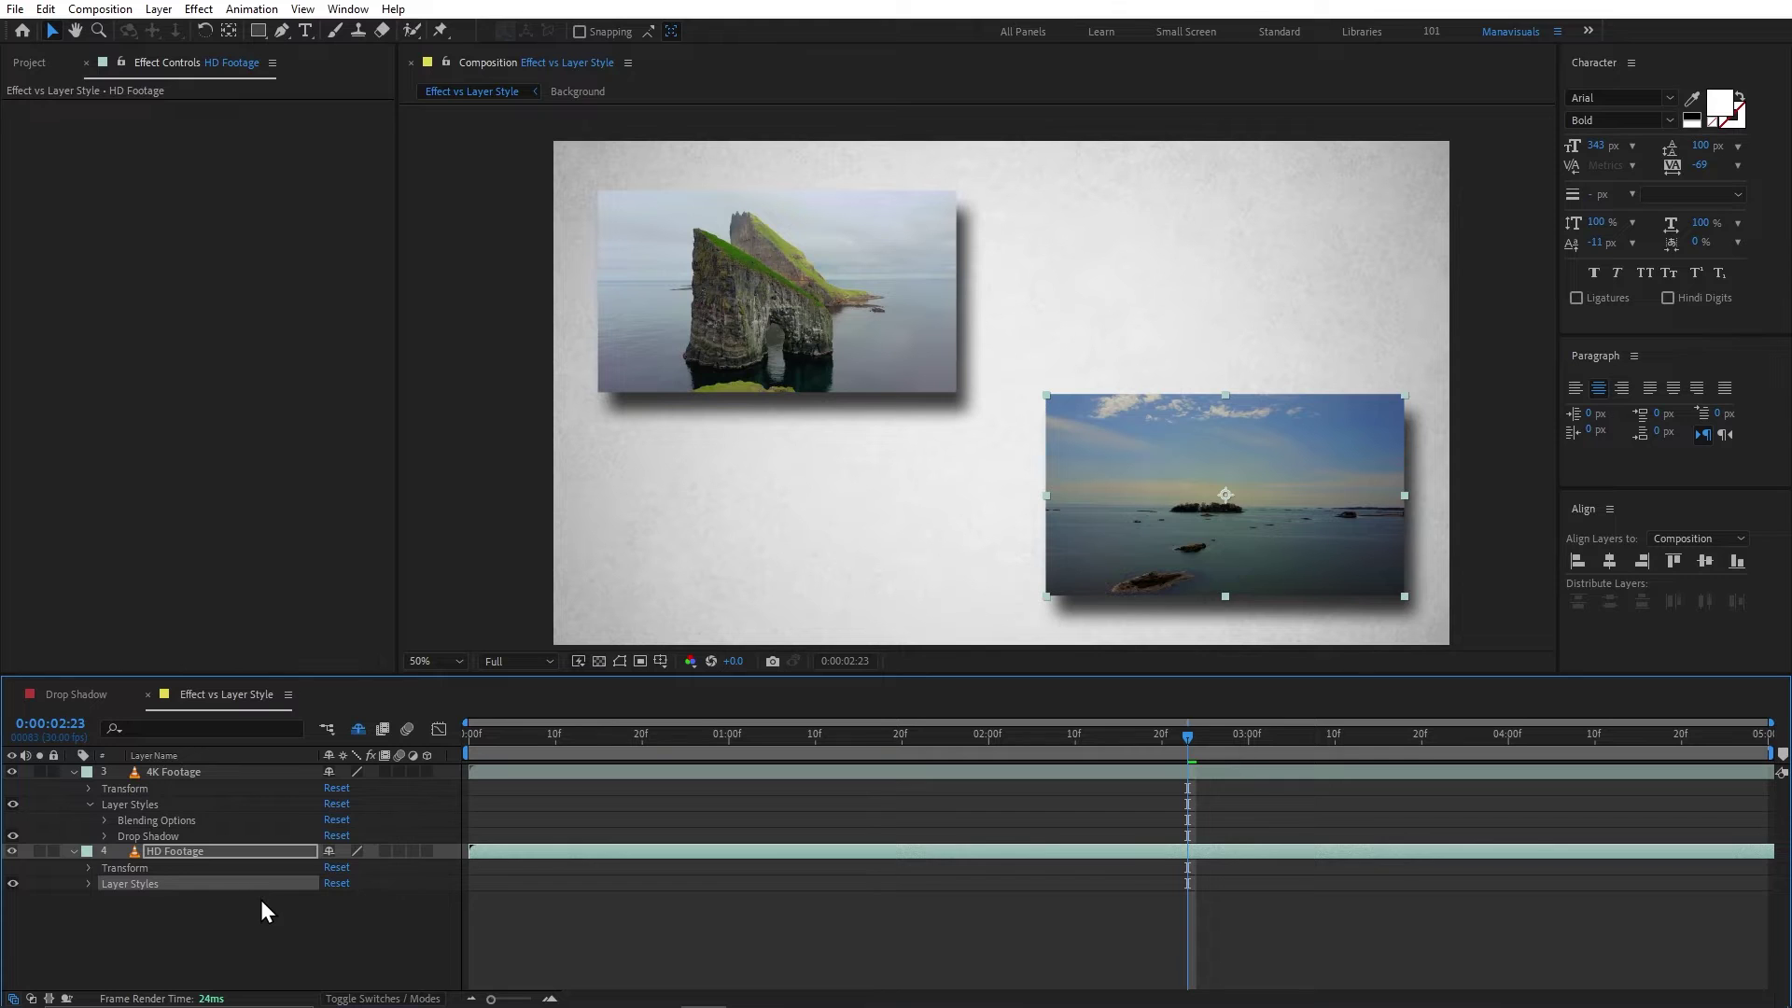
pyautogui.click(262, 903)
# Apply Radial Shadow to the Shadow text and move its light source below the word, to 940, 778.
pyautogui.write('radi')
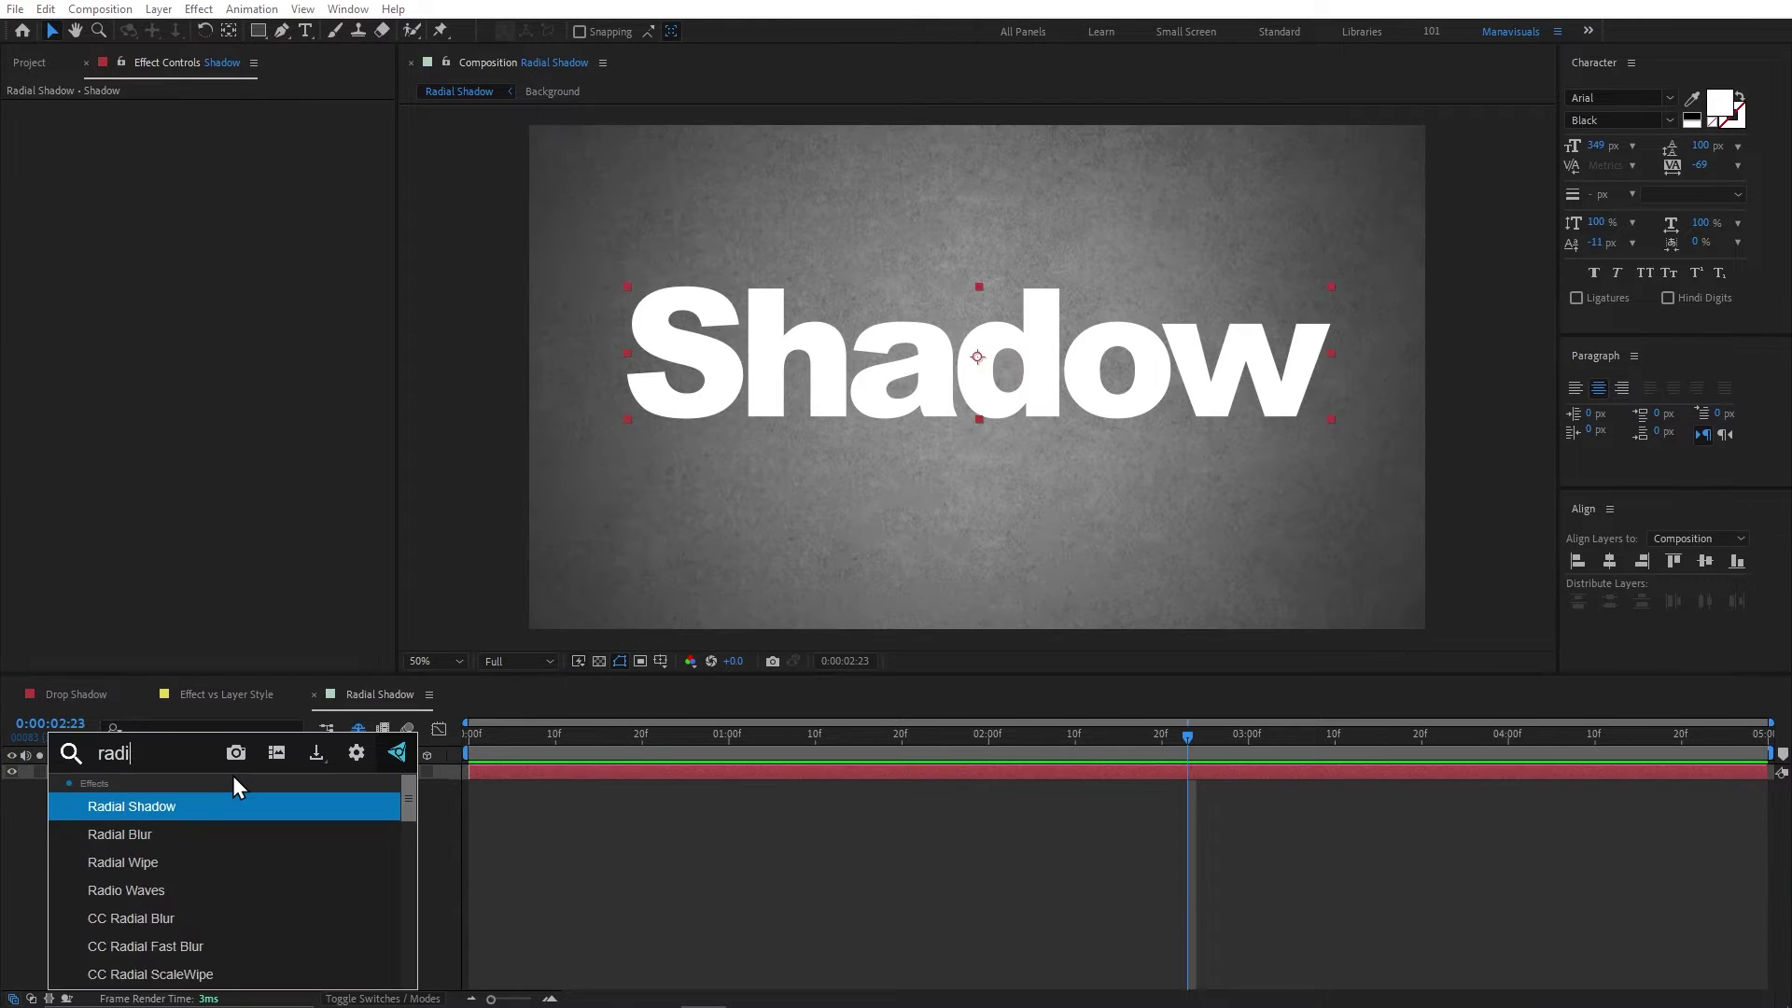
pyautogui.write('al')
pyautogui.press('Return')
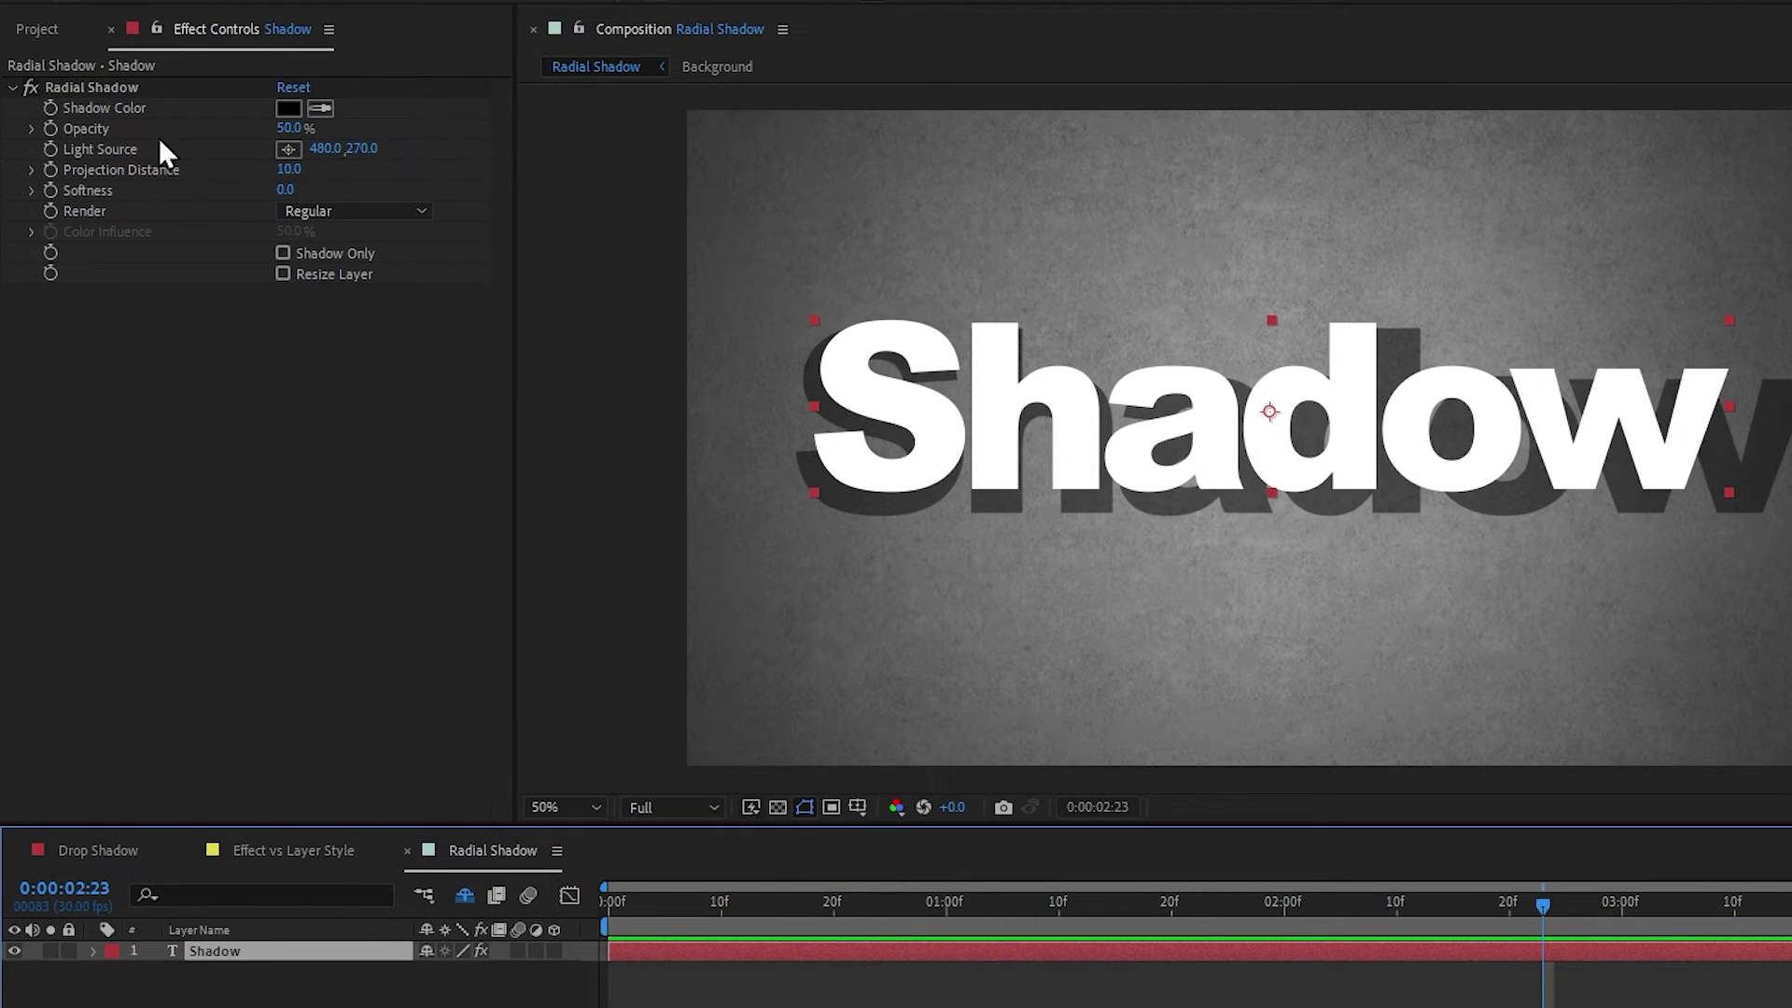
pyautogui.click(105, 149)
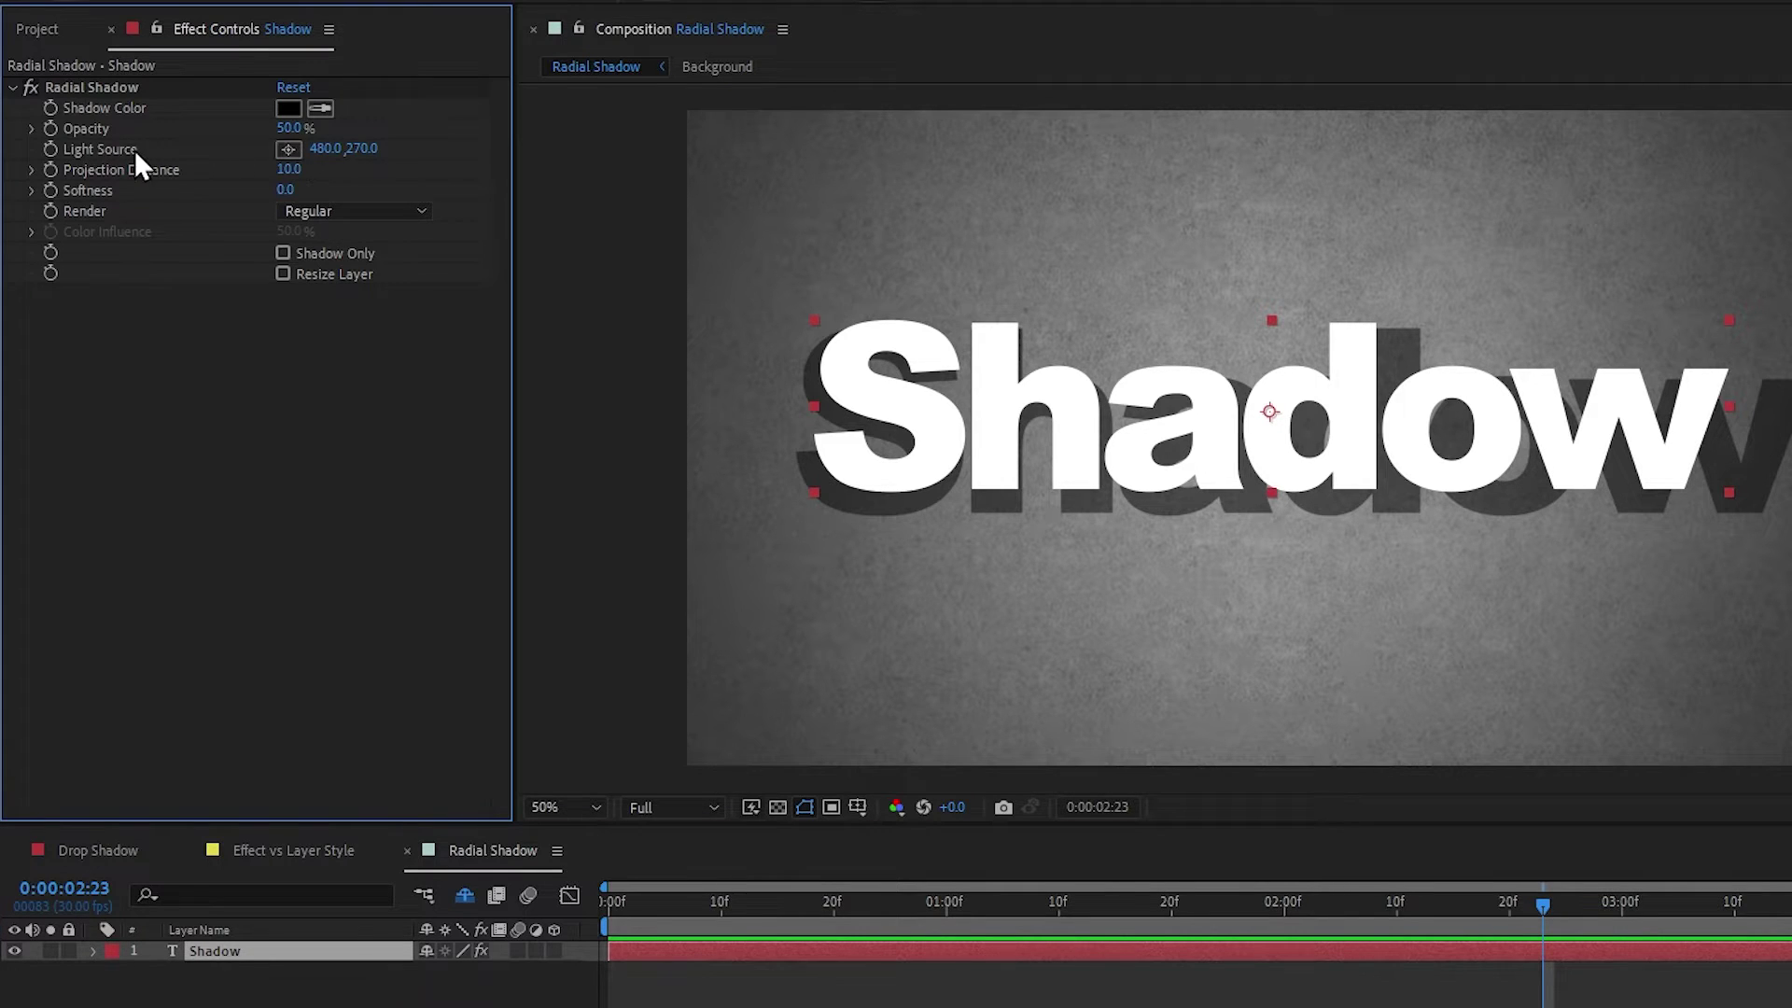
pyautogui.click(123, 89)
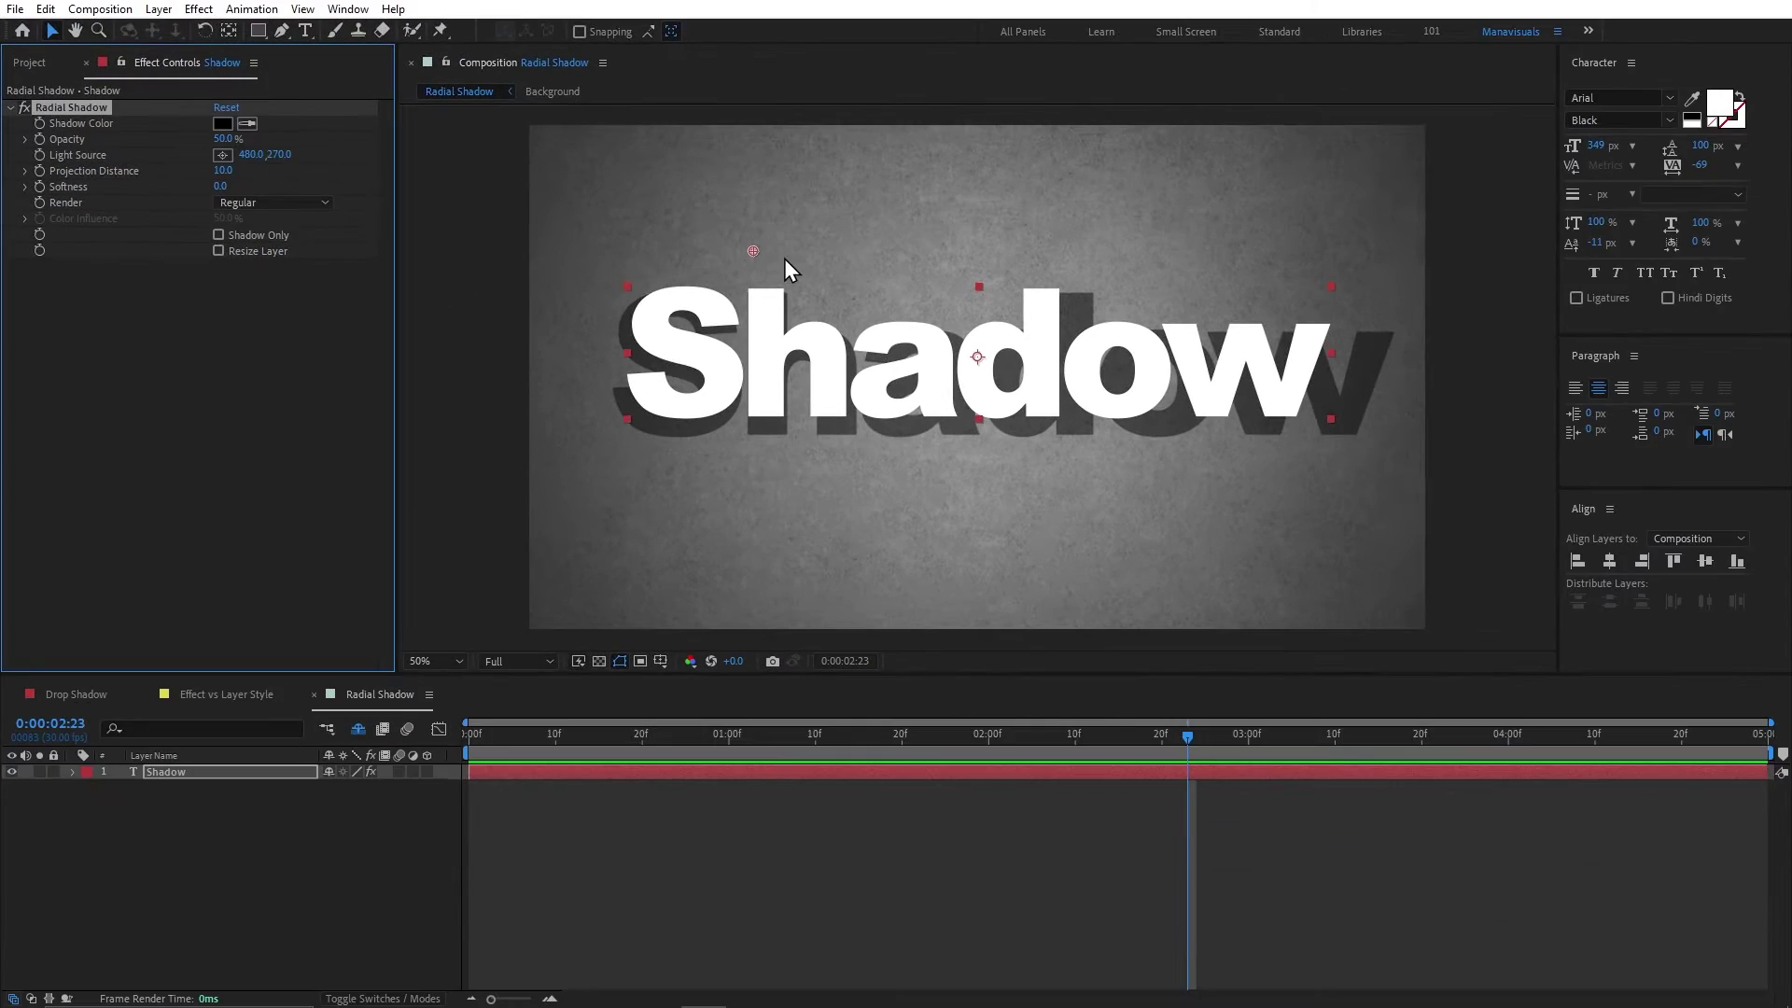
pyautogui.moveTo(754, 250)
pyautogui.mouseDown()
pyautogui.moveTo(1368, 395)
pyautogui.moveTo(969, 489)
pyautogui.mouseUp()
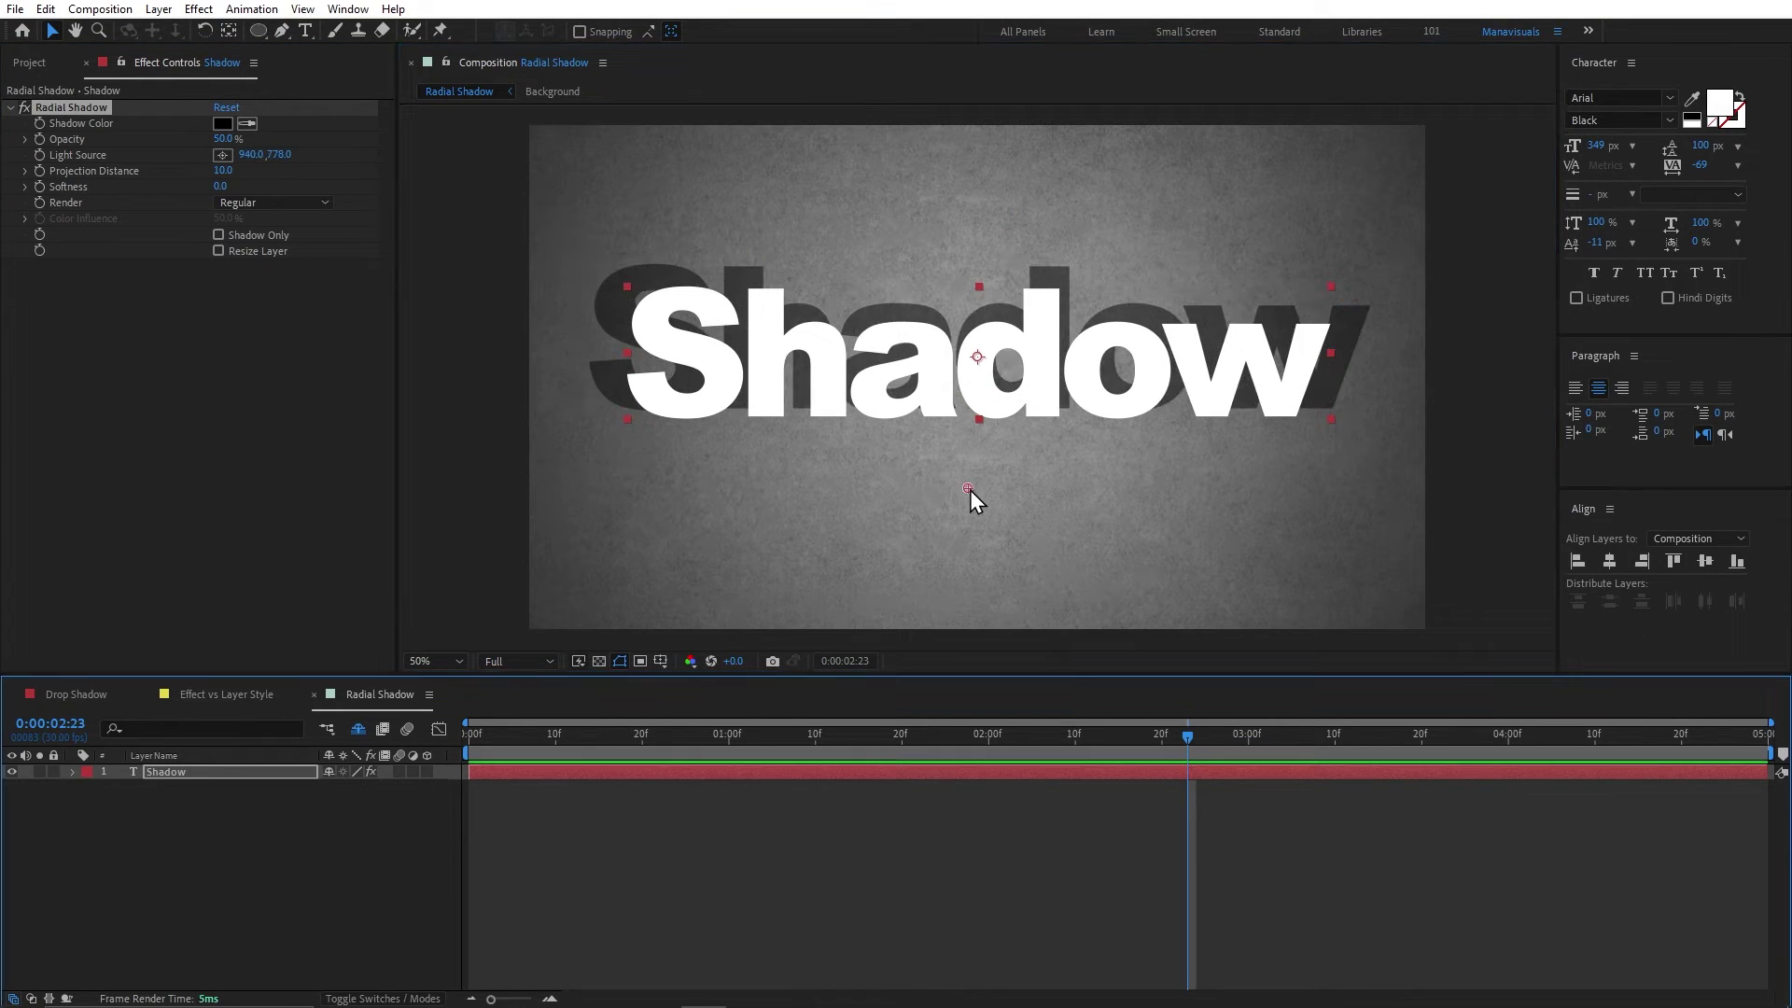
pyautogui.click(477, 367)
# Draw a small centred circle and link the Radial Shadow Light Source expression to its Position.
pyautogui.click(257, 31)
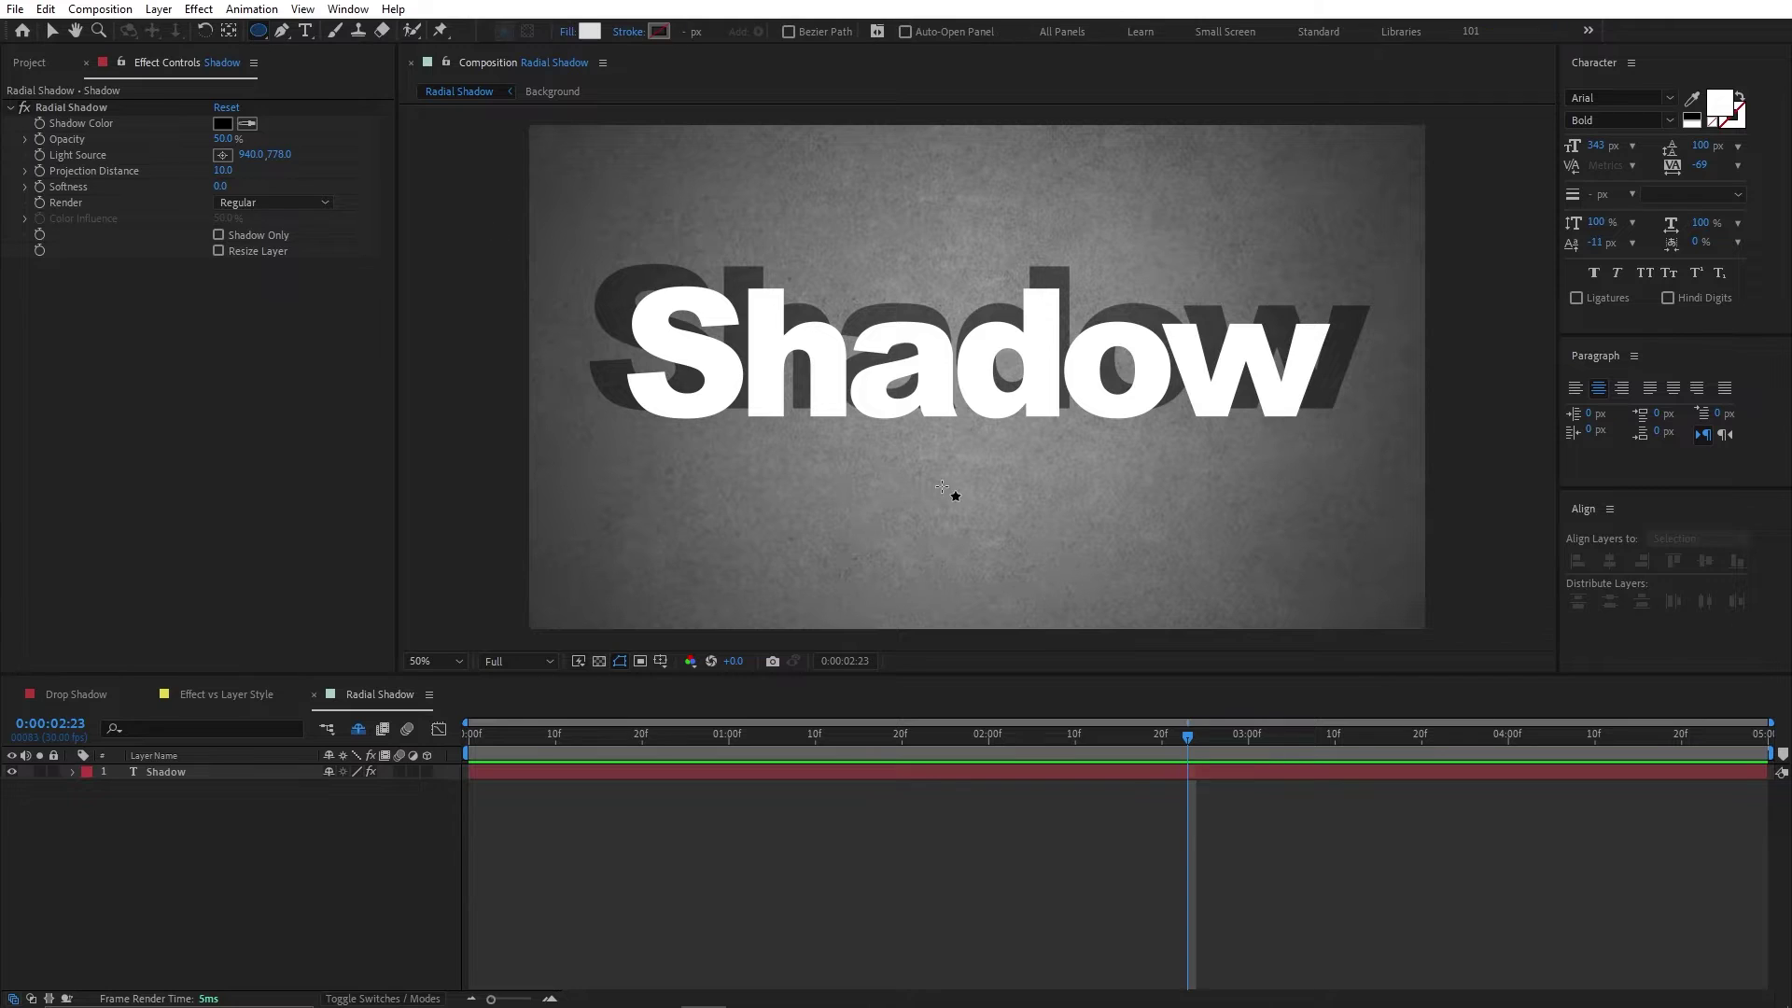
pyautogui.moveTo(989, 495); pyautogui.dragTo(1034, 542)
pyautogui.hotkey('ctrl', 'alt', 'Home')
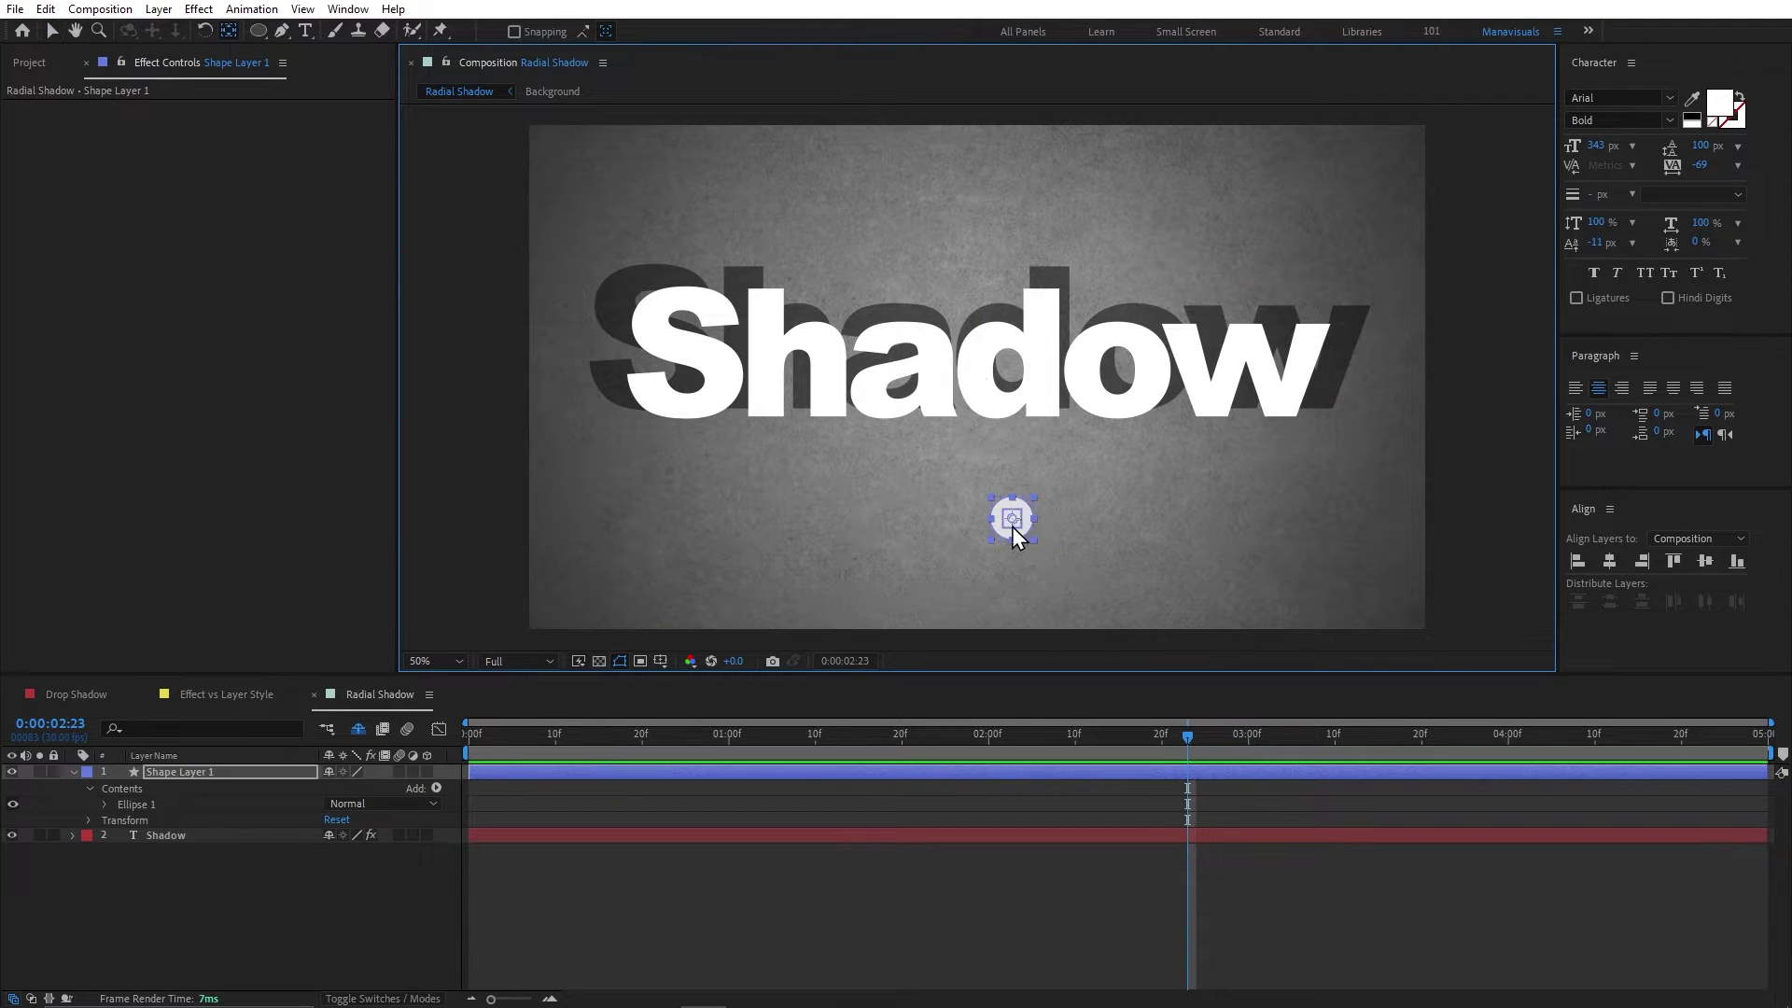
pyautogui.press('p')
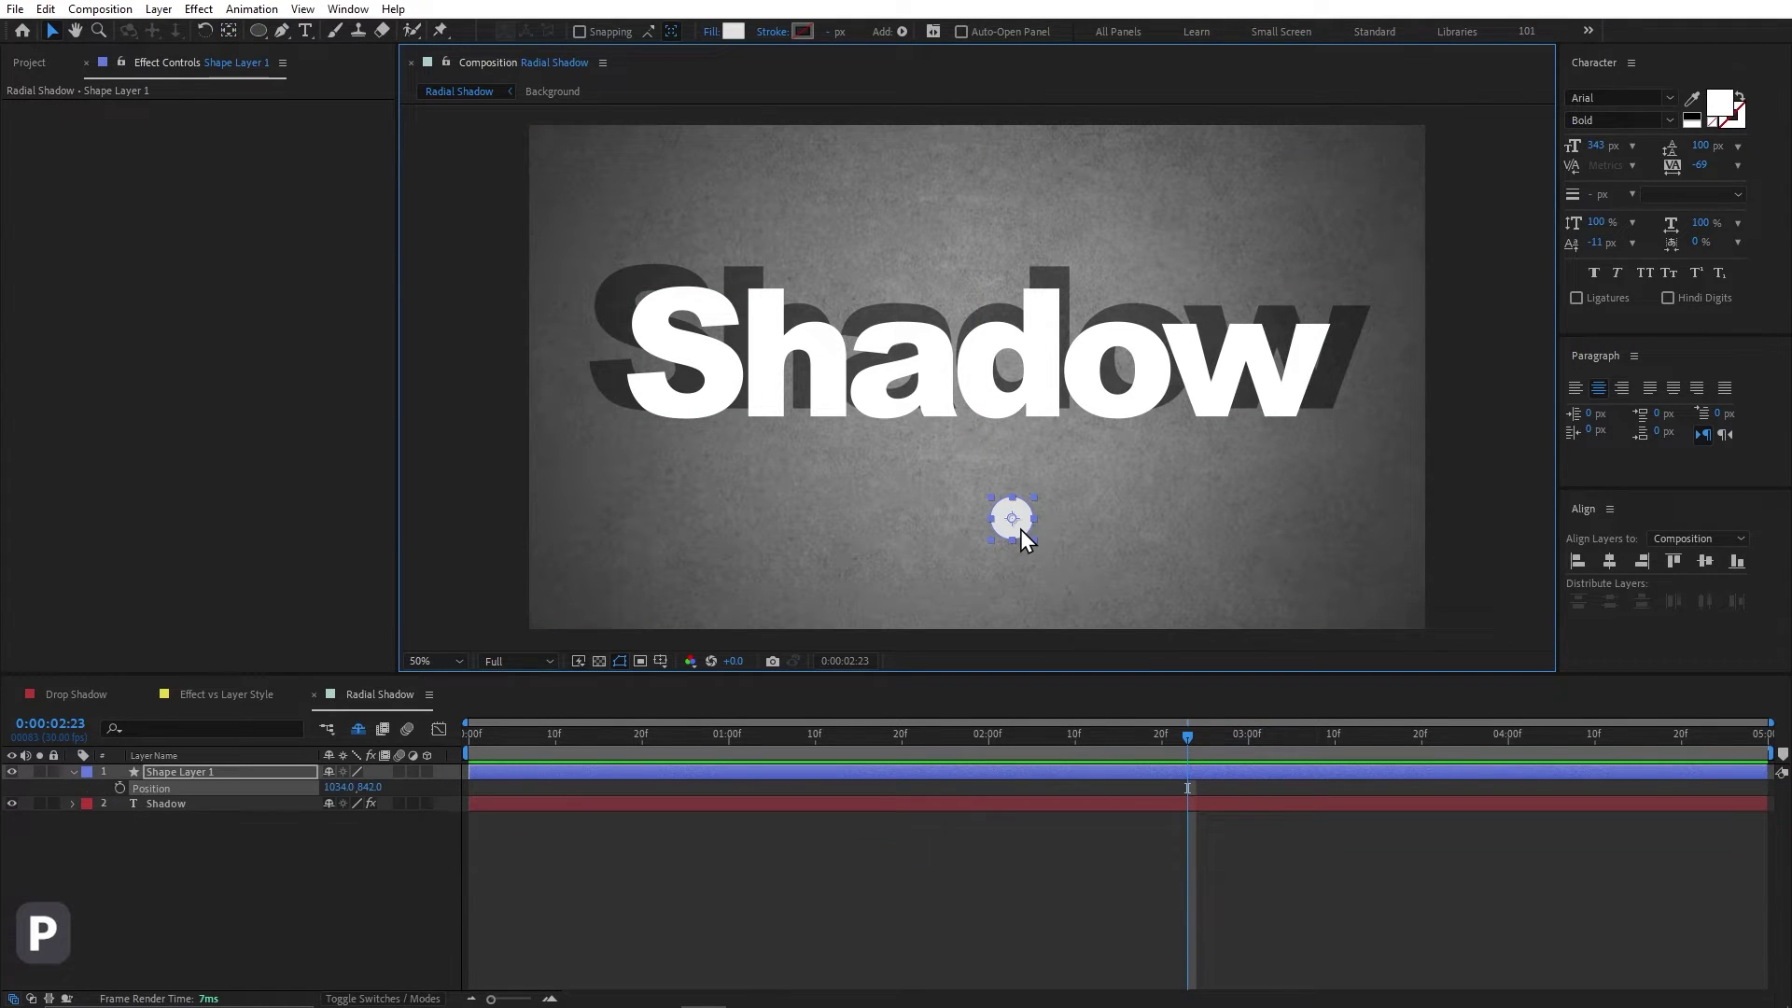
pyautogui.click(177, 803)
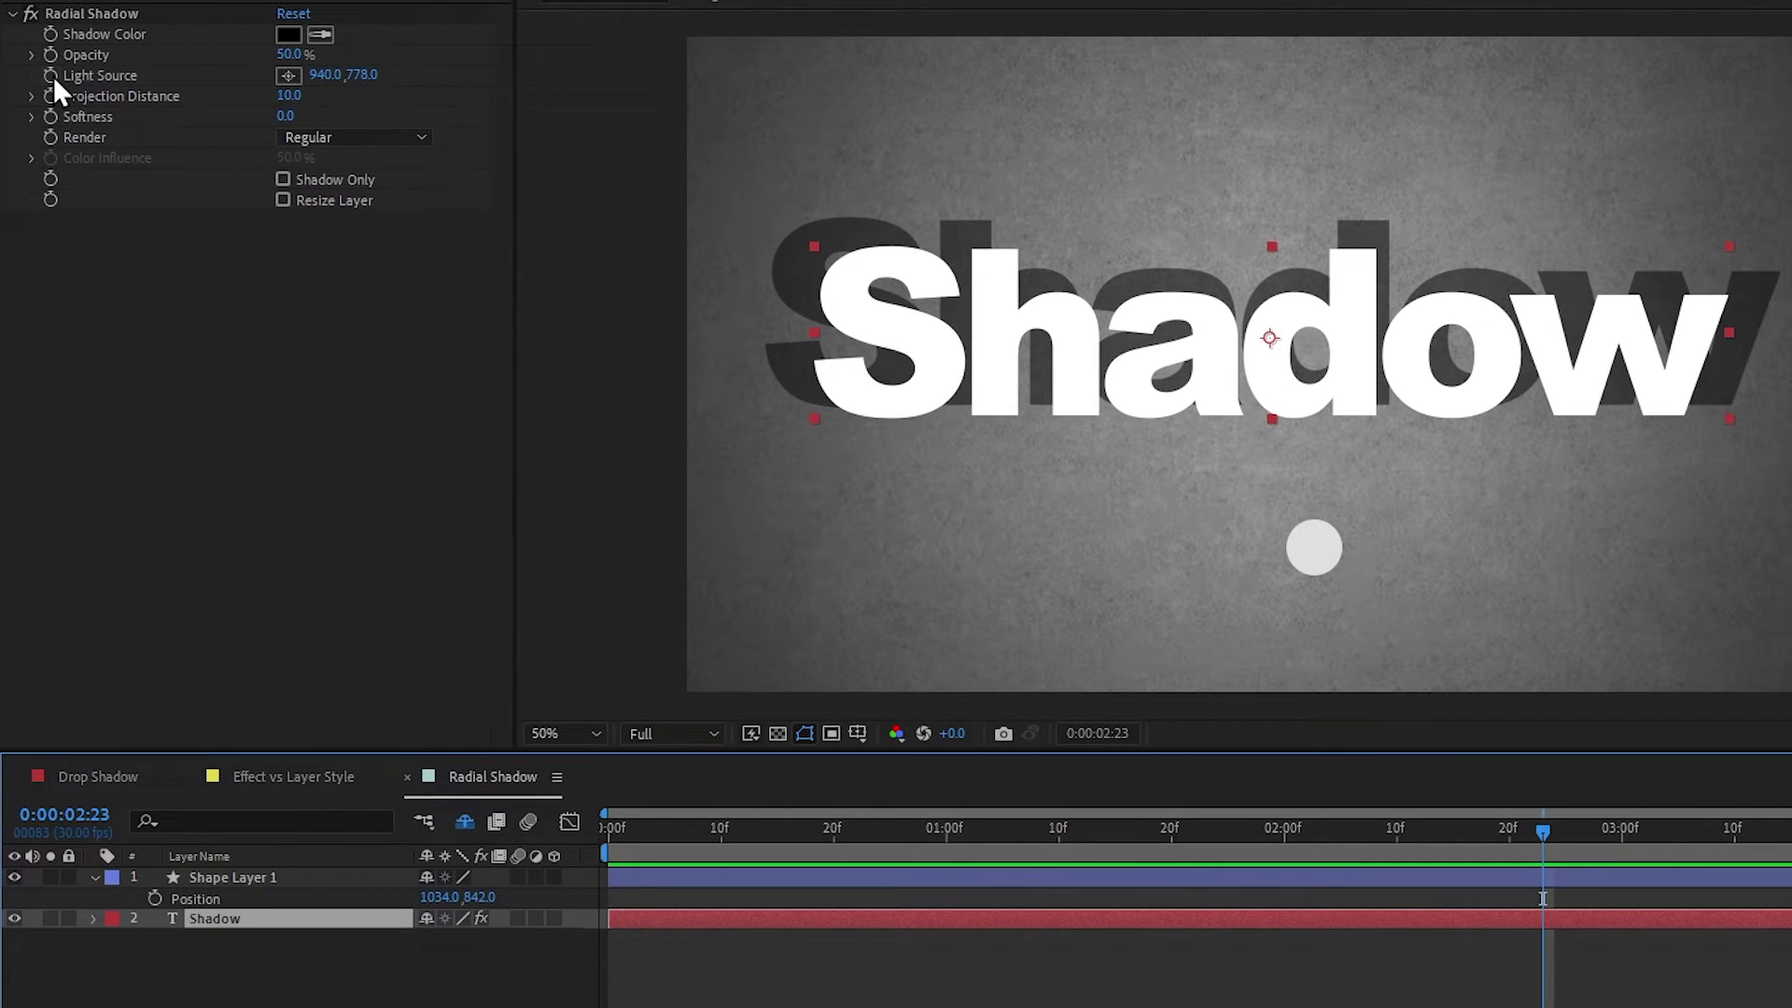
pyautogui.keyDown('alt'); pyautogui.click(51, 76); pyautogui.keyUp('alt')
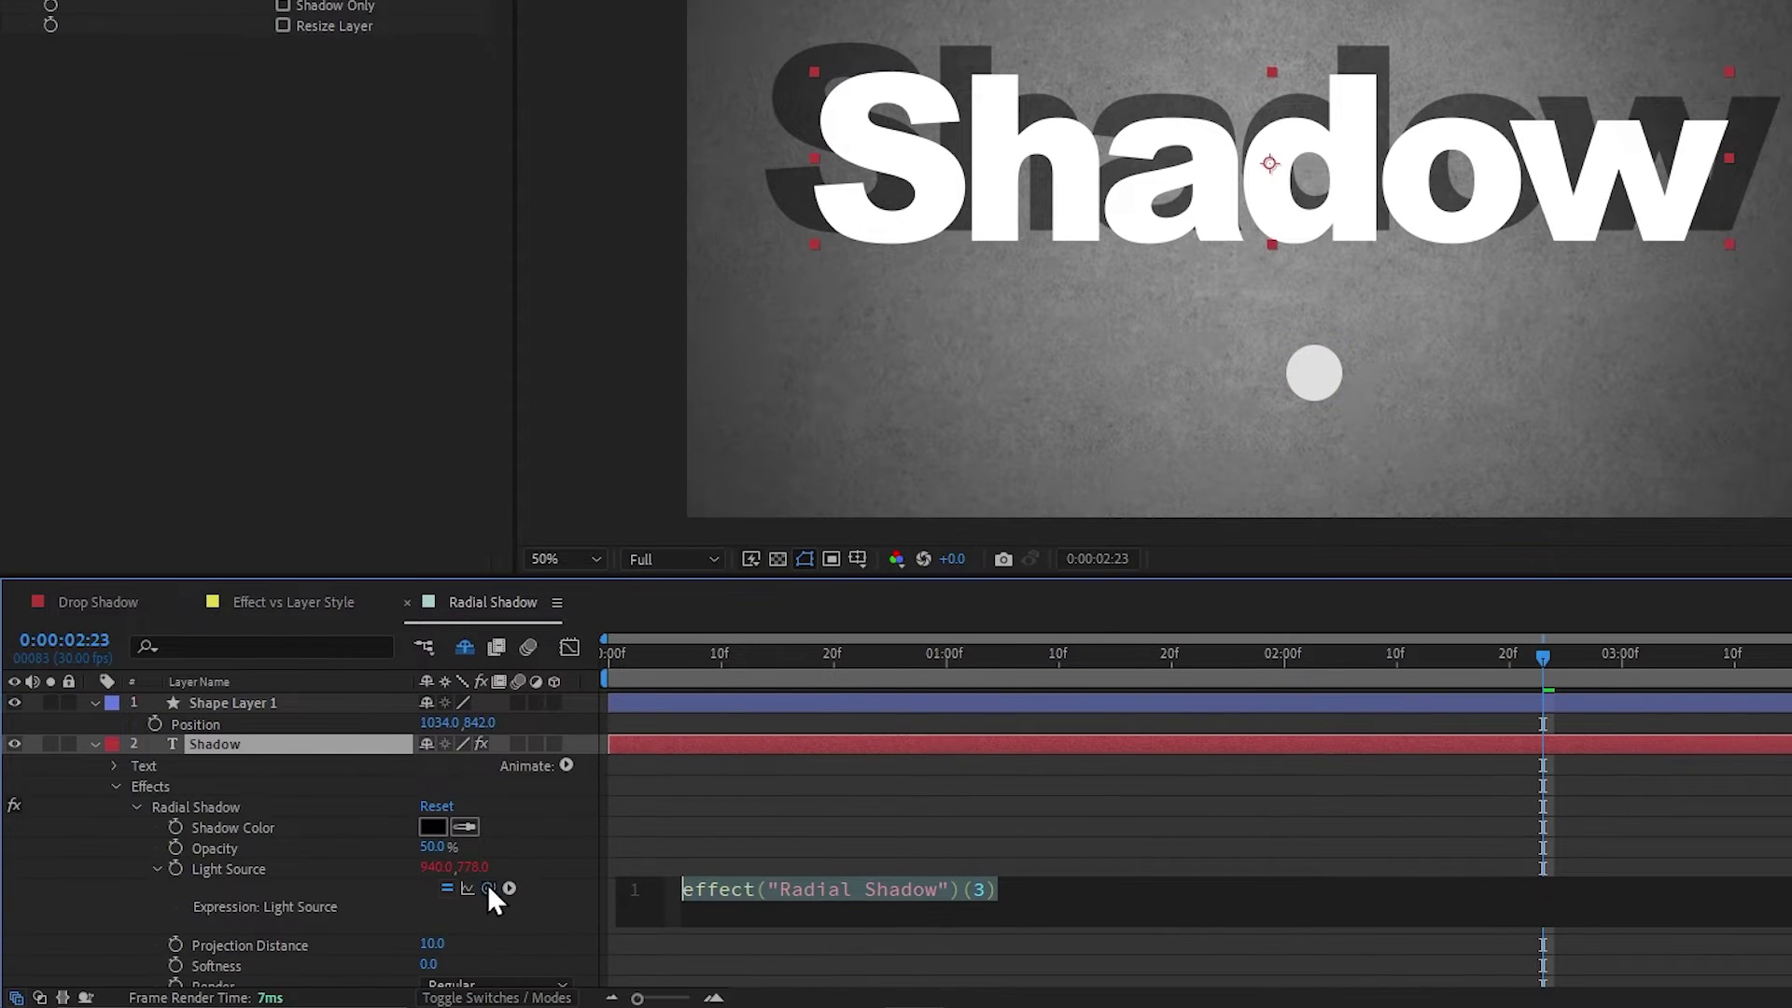
pyautogui.moveTo(489, 887); pyautogui.dragTo(269, 731)
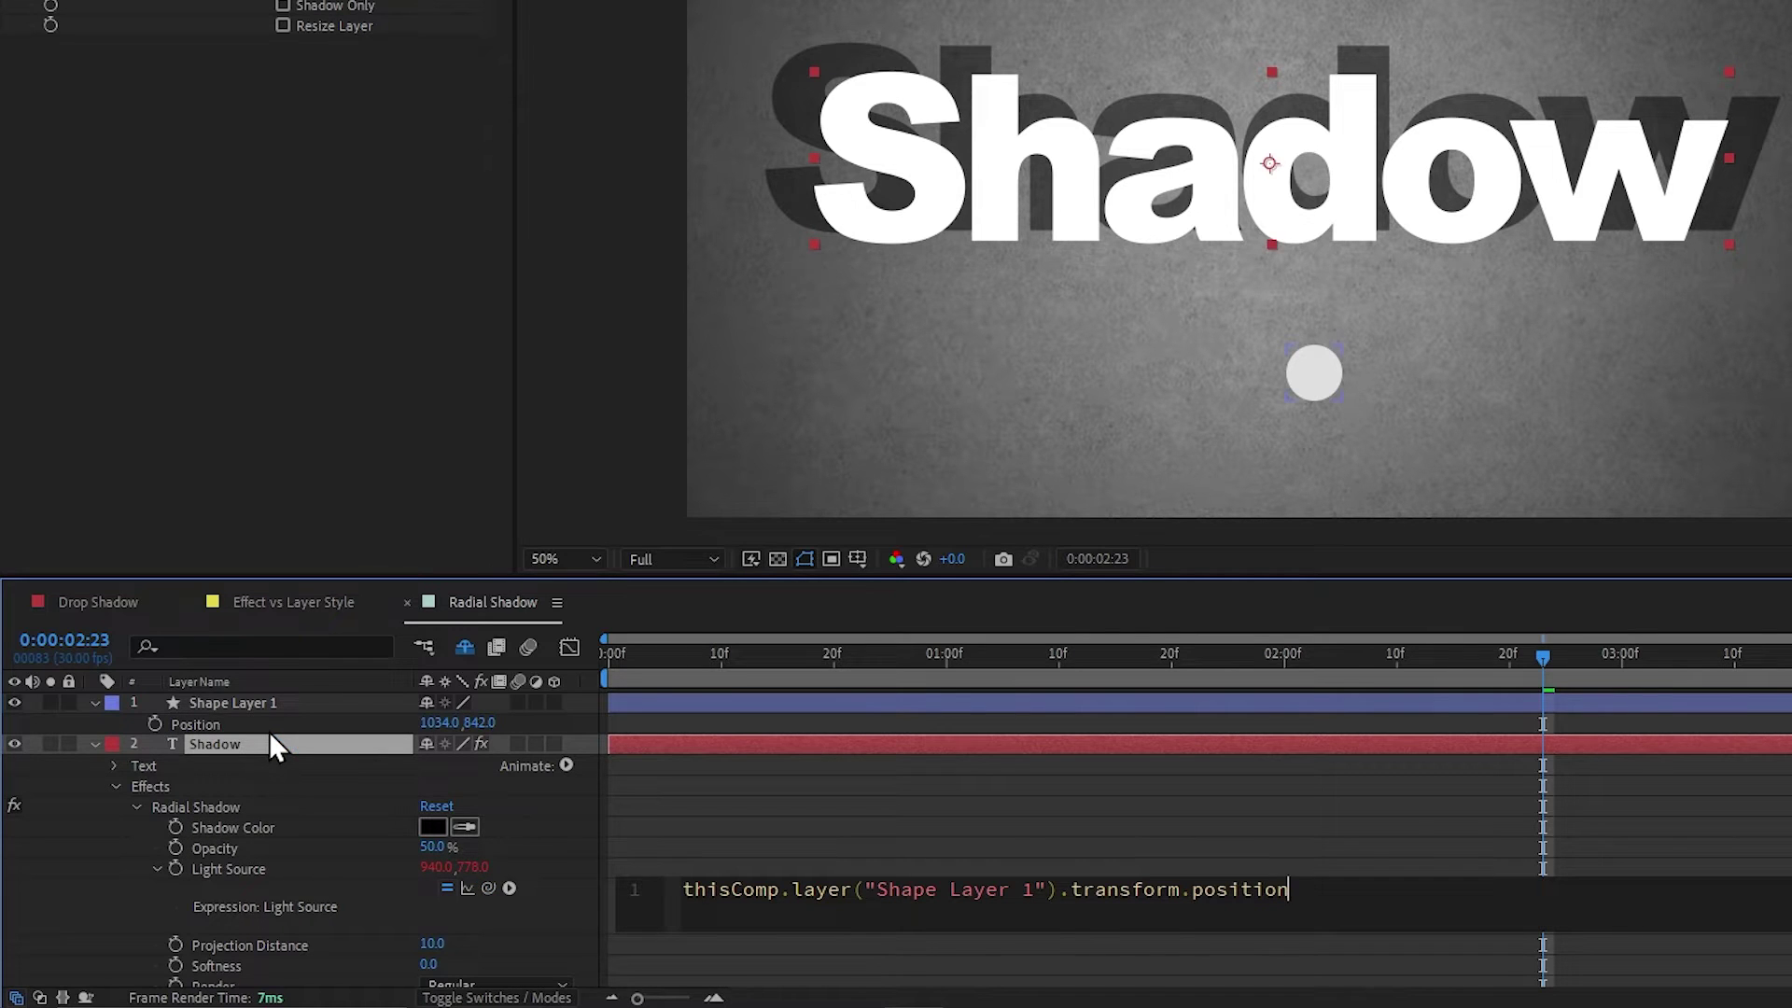
# Give the circle a Deep Glow and move it to the text's upper right, at 1738, 470.
pyautogui.click(95, 746)
pyautogui.click(993, 521)
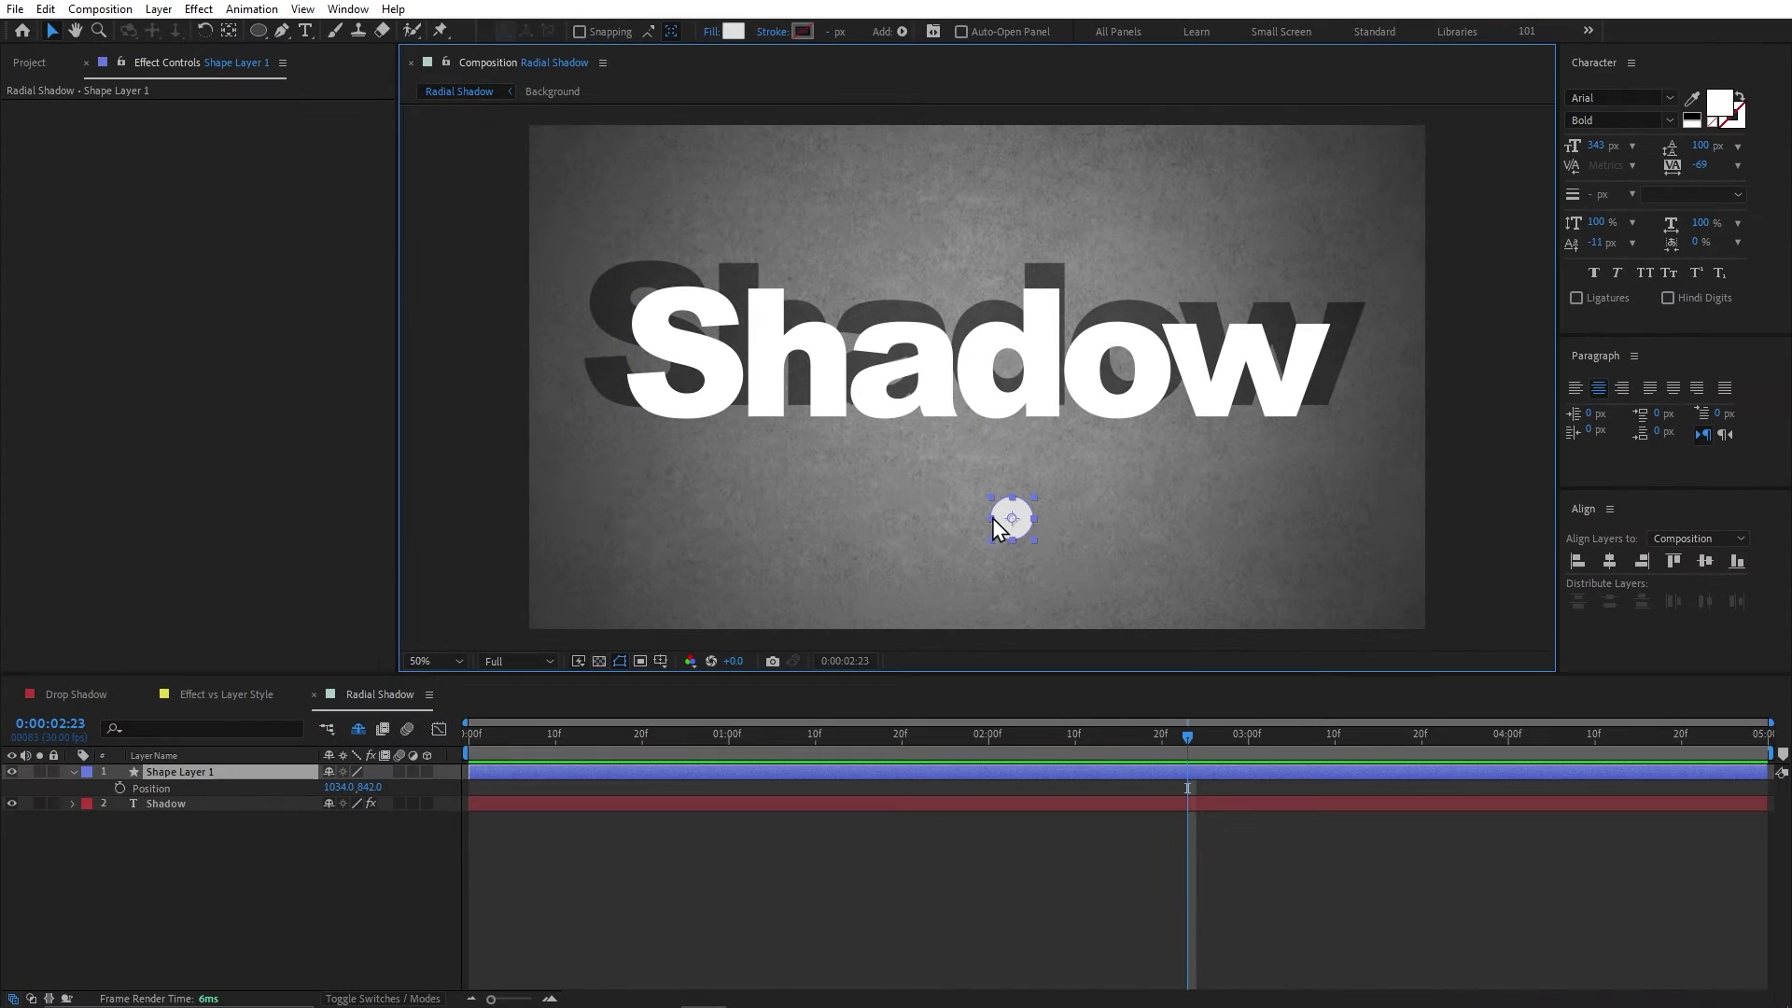
pyautogui.moveTo(993, 520); pyautogui.dragTo(938, 550)
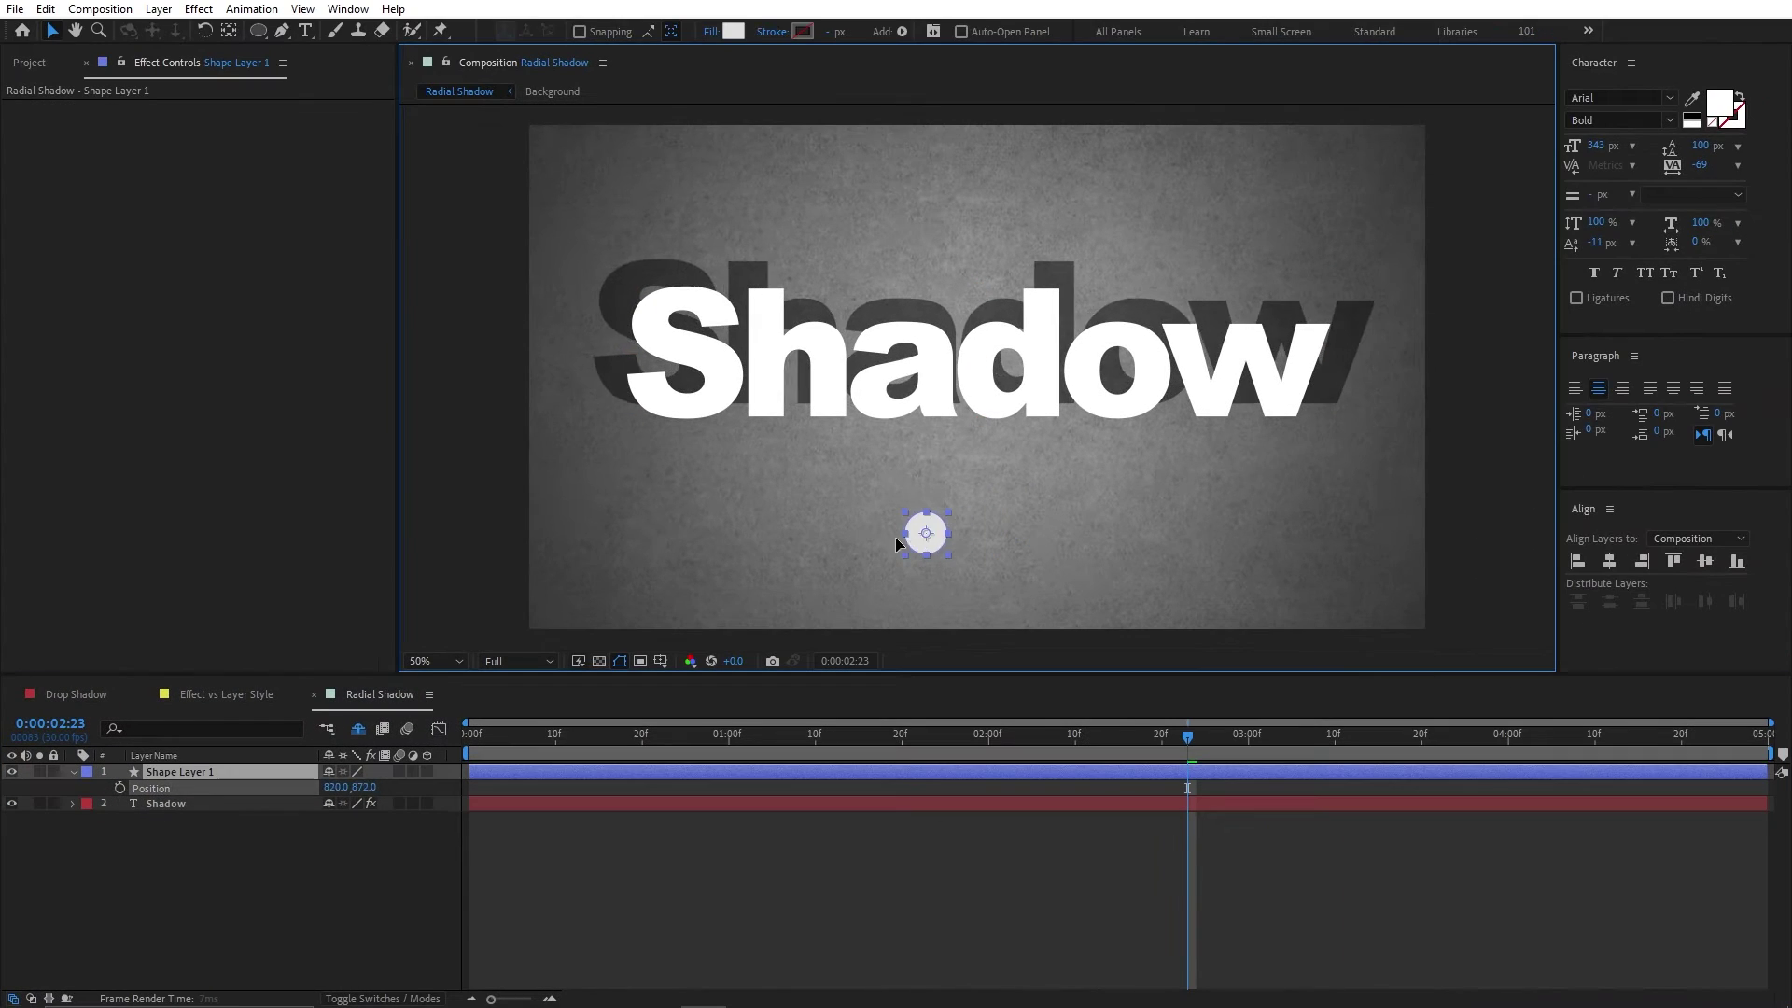
pyautogui.hotkey('ctrl', 'space')
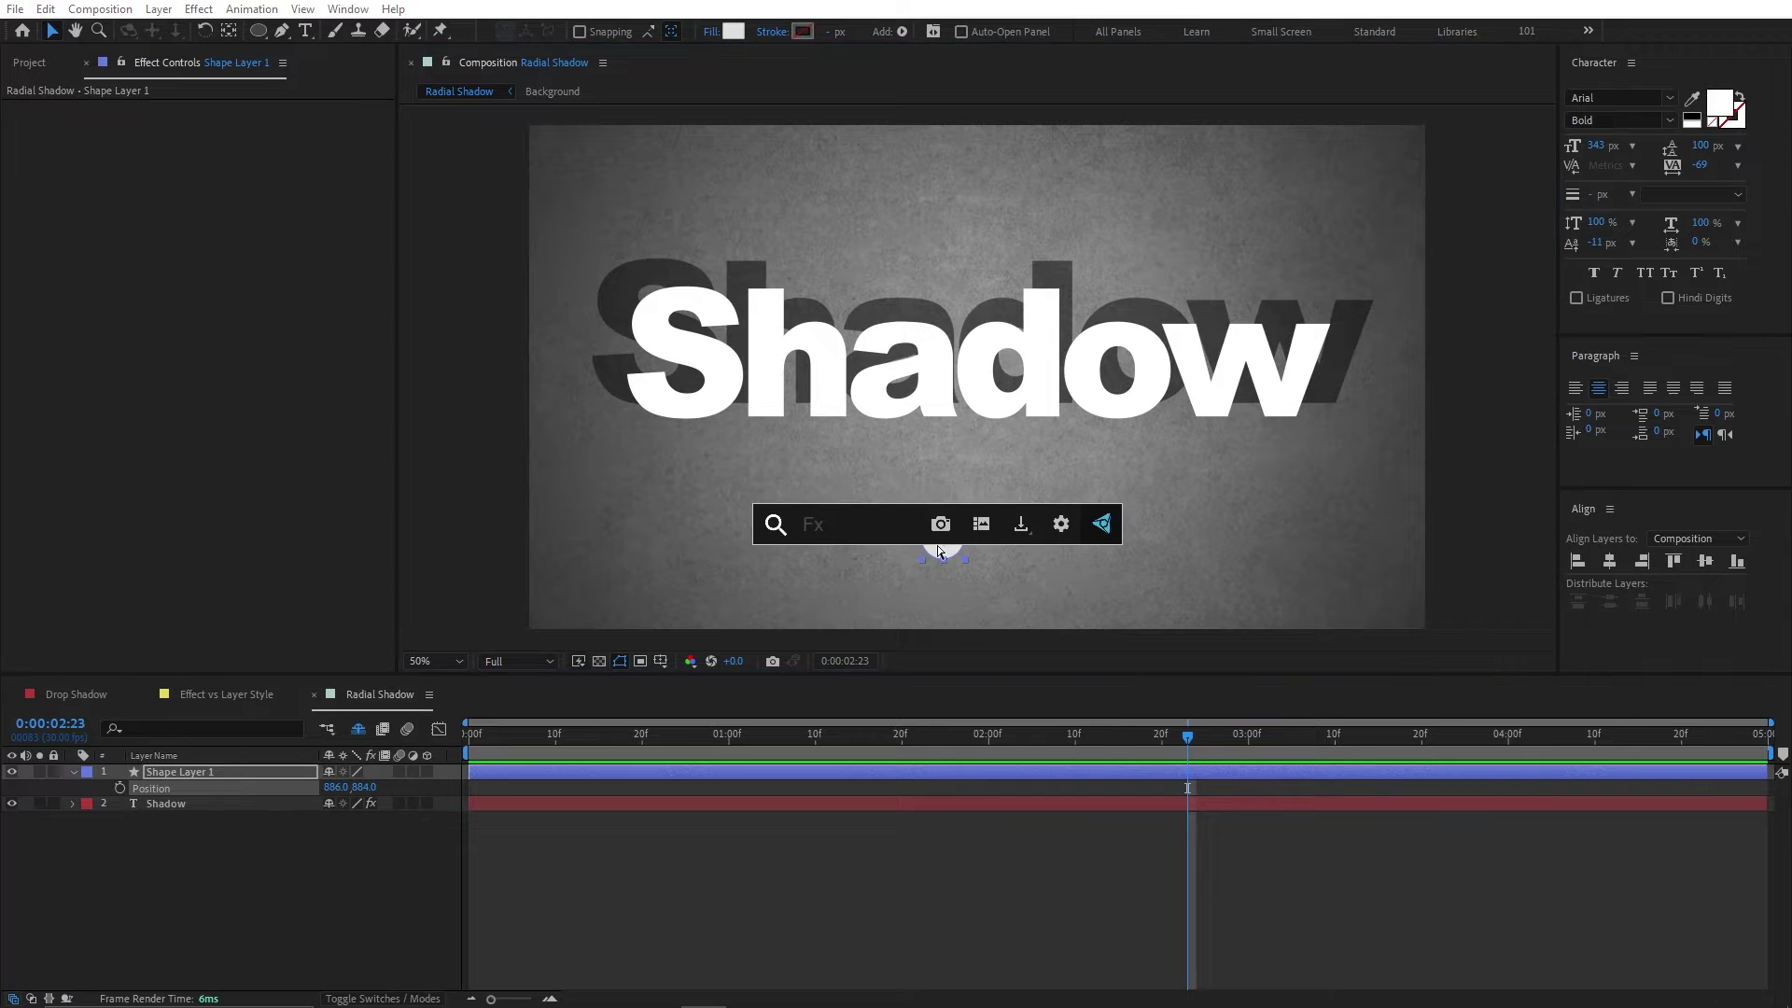
pyautogui.write('deep')
pyautogui.press('Return')
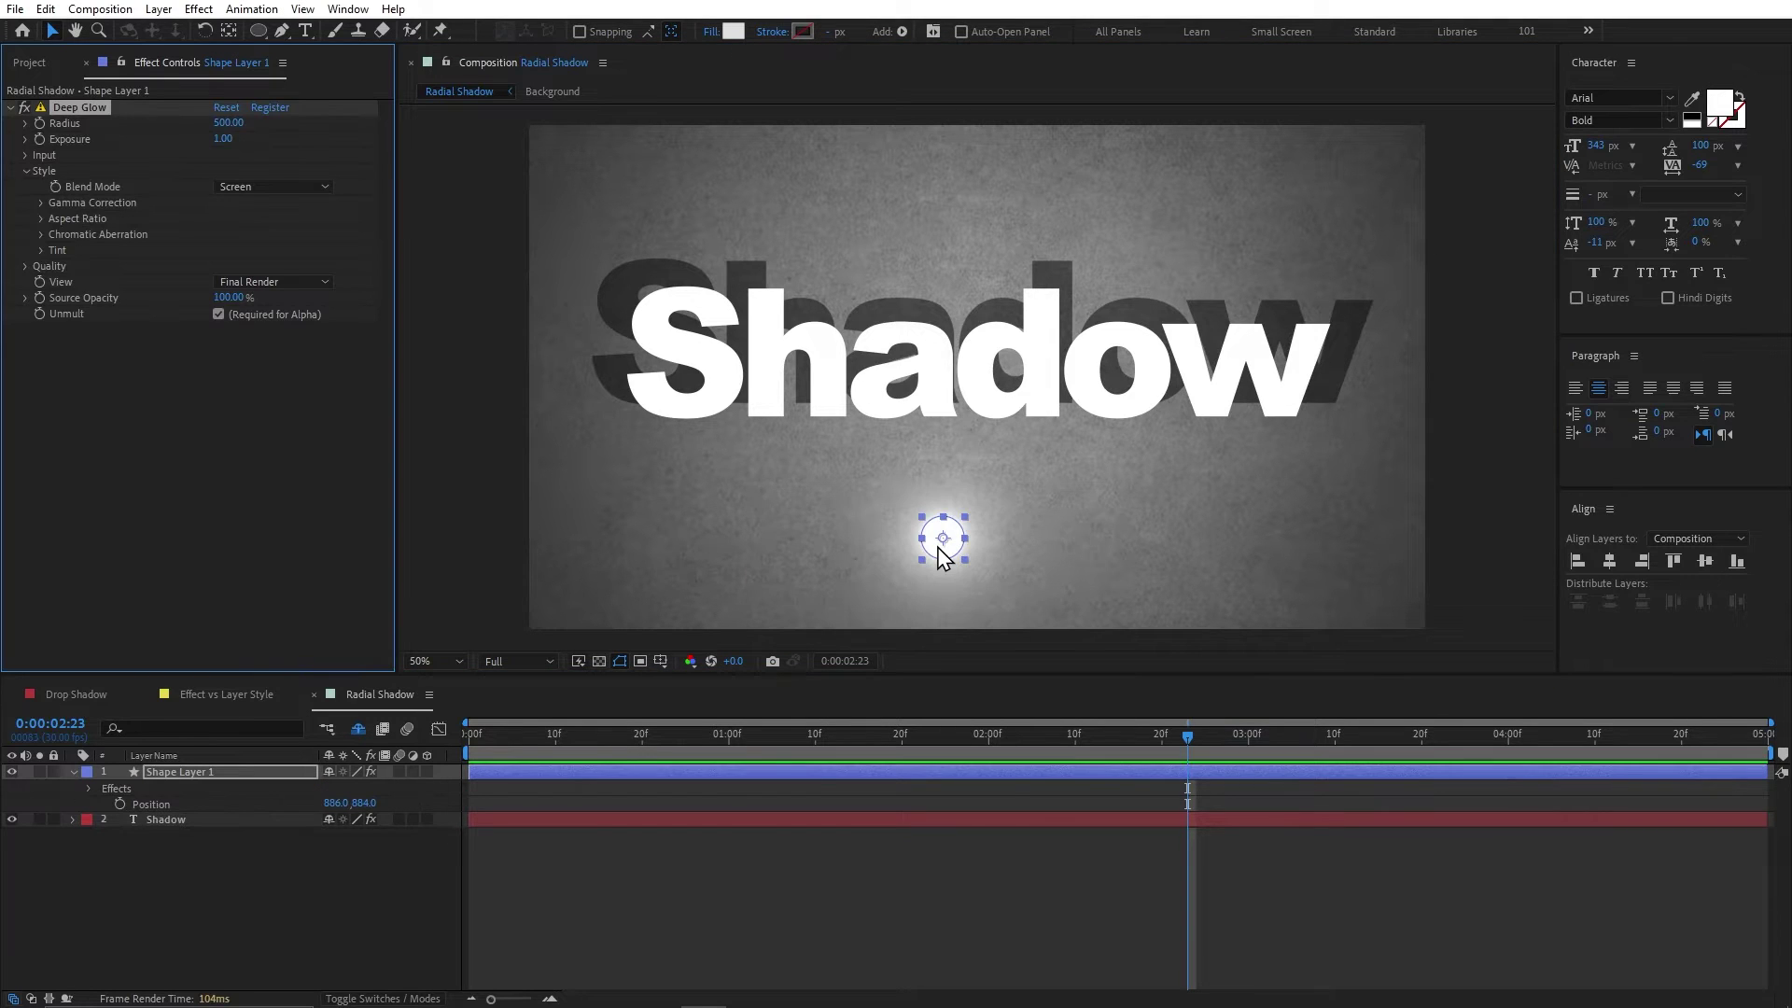
pyautogui.moveTo(943, 558)
pyautogui.mouseDown()
pyautogui.moveTo(554, 407)
pyautogui.moveTo(1346, 370)
pyautogui.mouseUp()
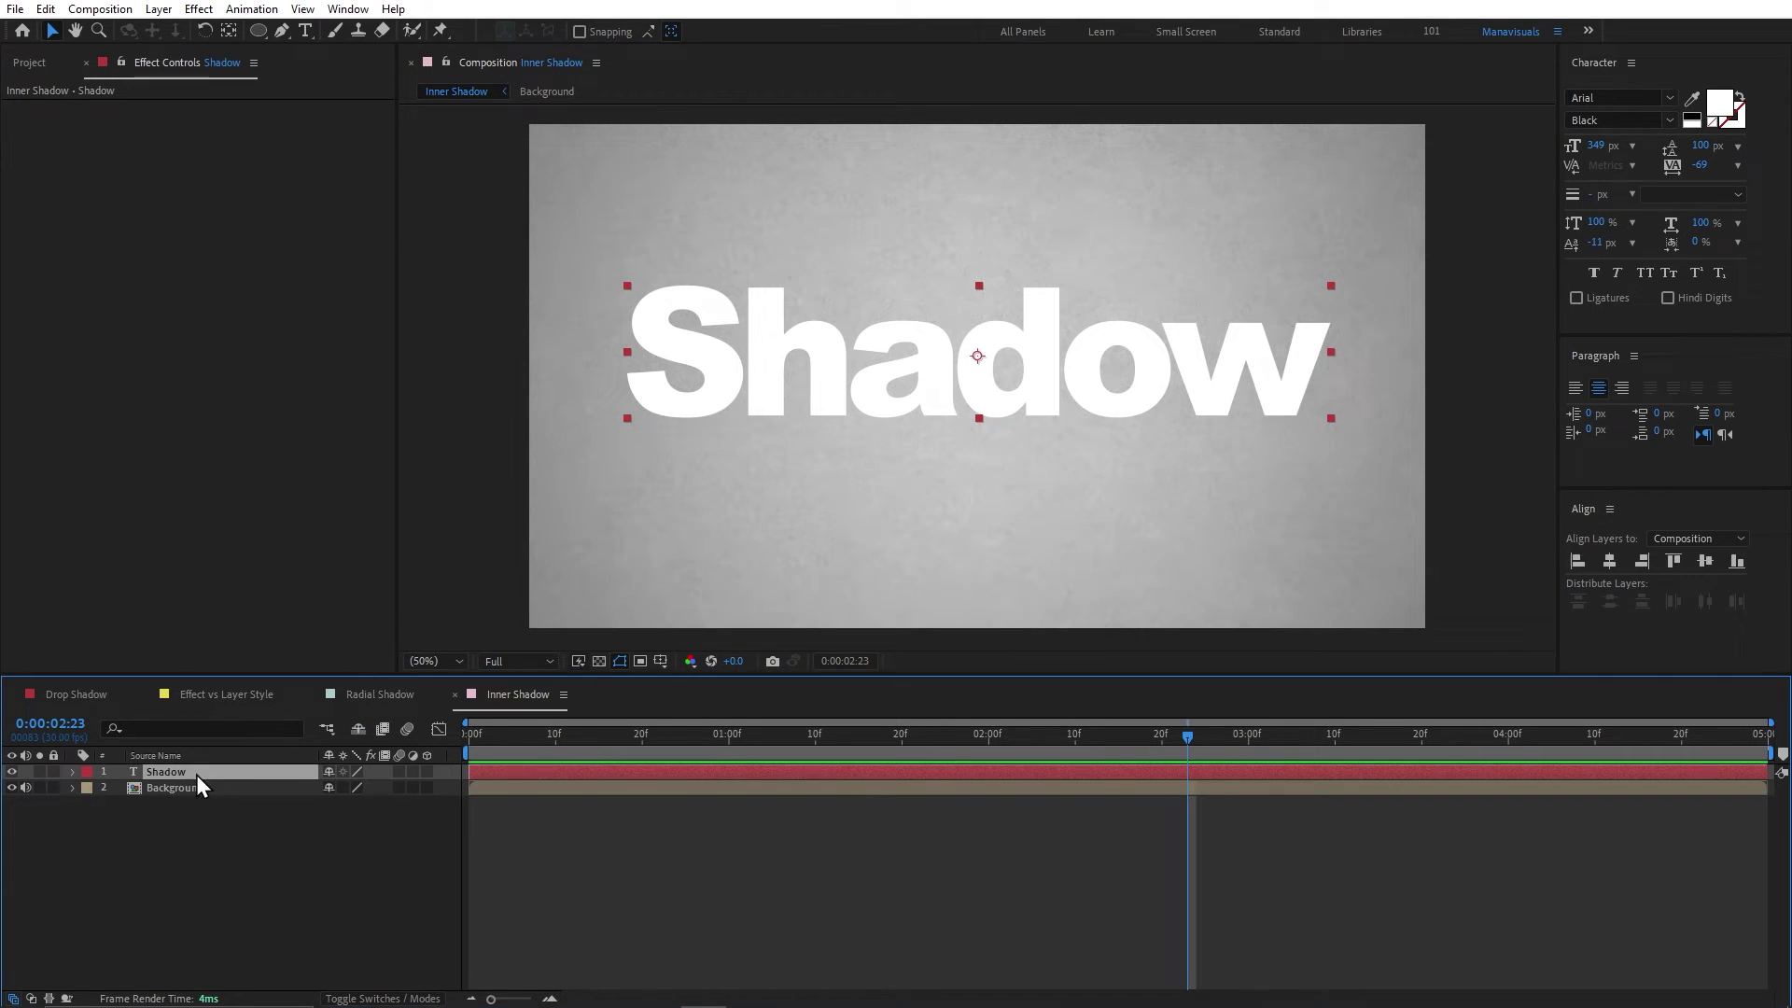
# Add an Inner Shadow layer style to the Shadow text with distance 15 and angle 55°.
pyautogui.rightClick(197, 777)
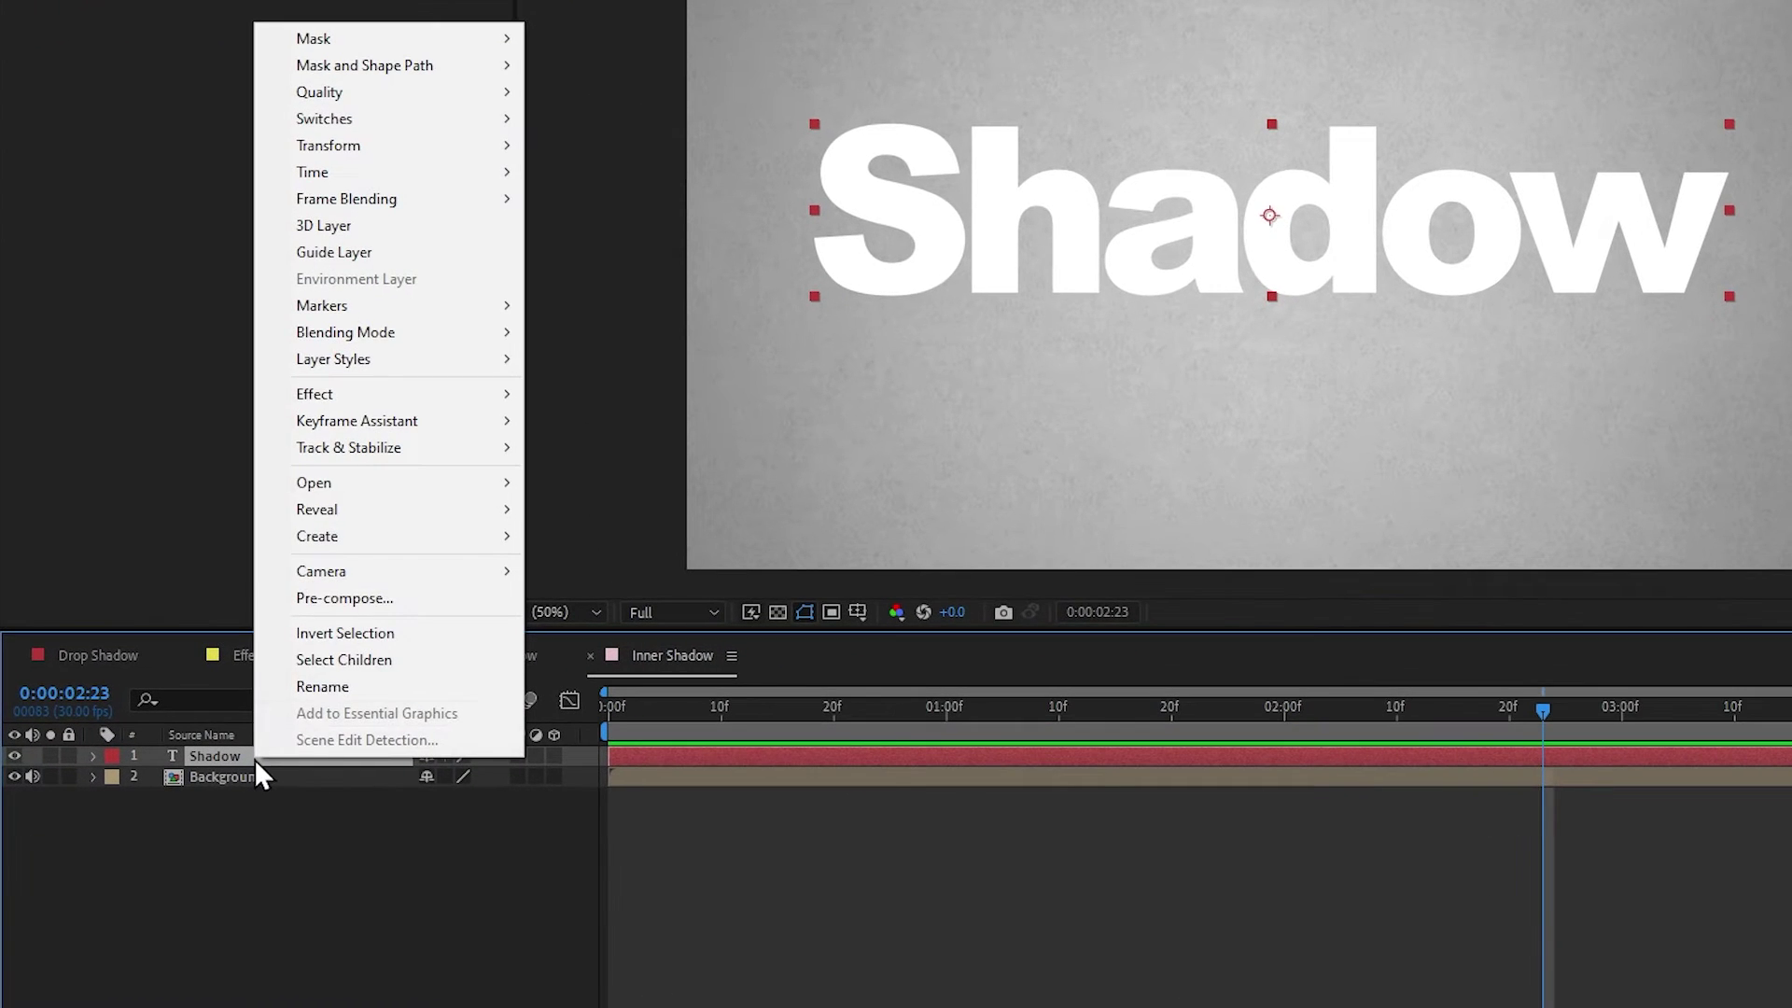
pyautogui.moveTo(289, 467)
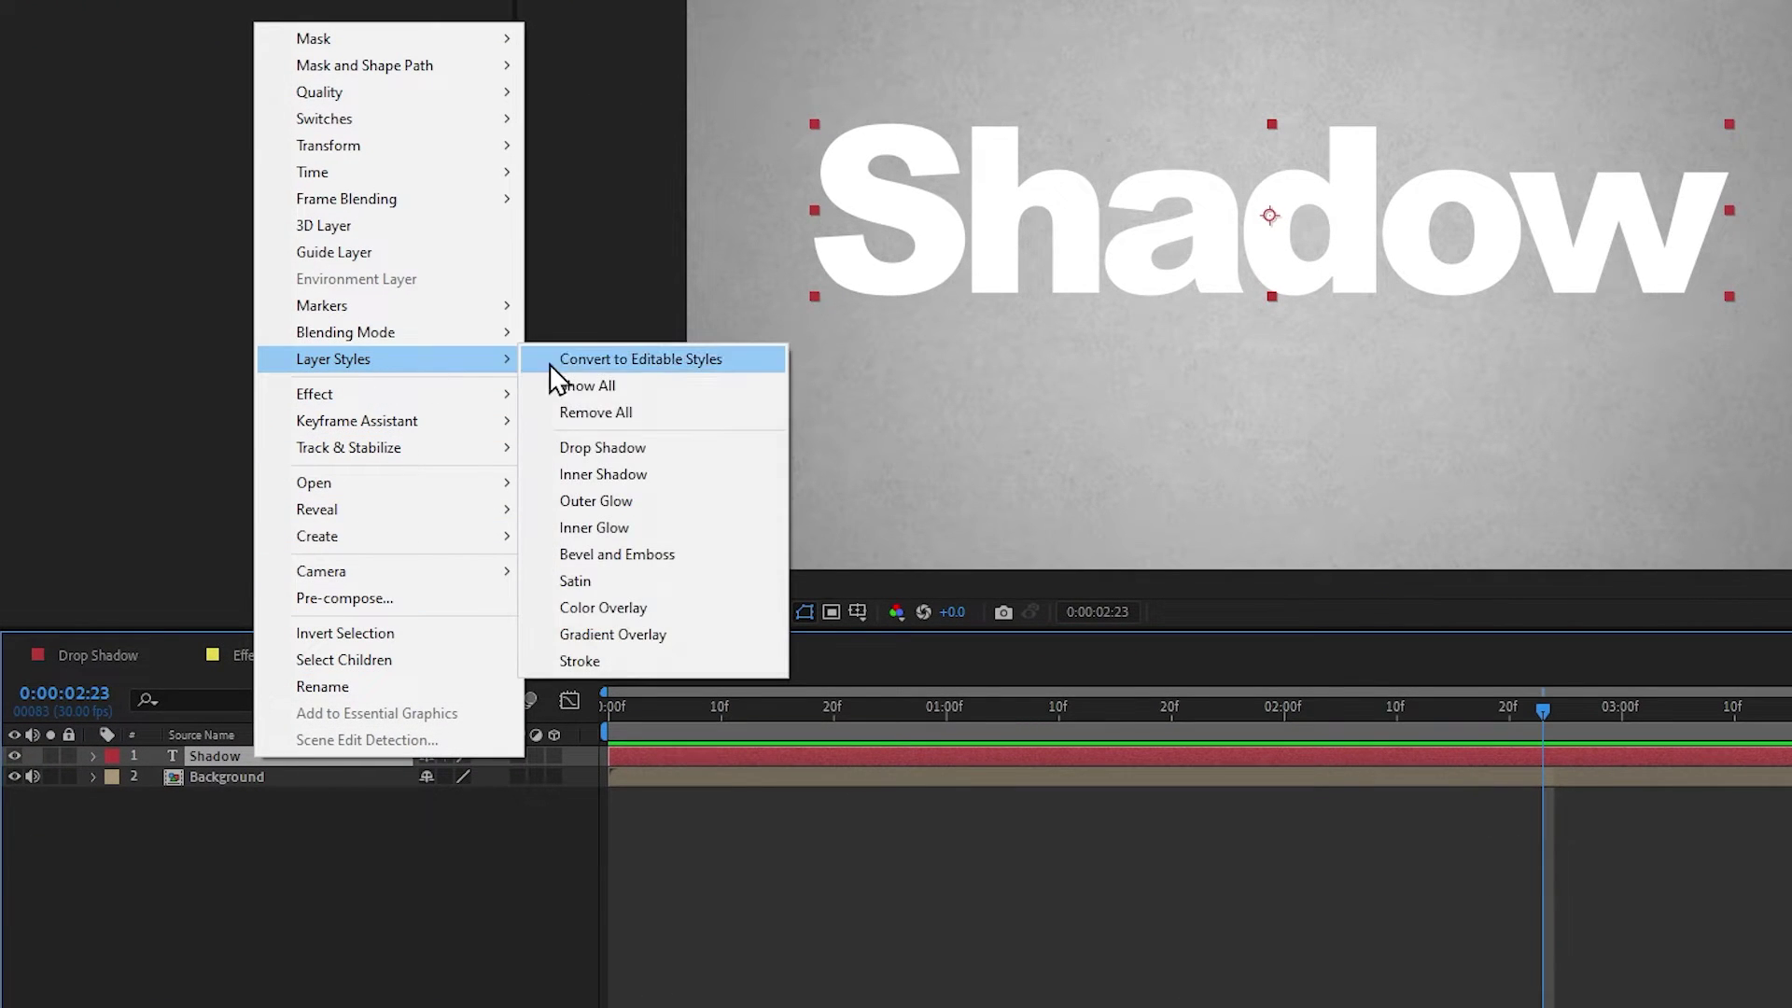
pyautogui.click(674, 474)
pyautogui.click(134, 859)
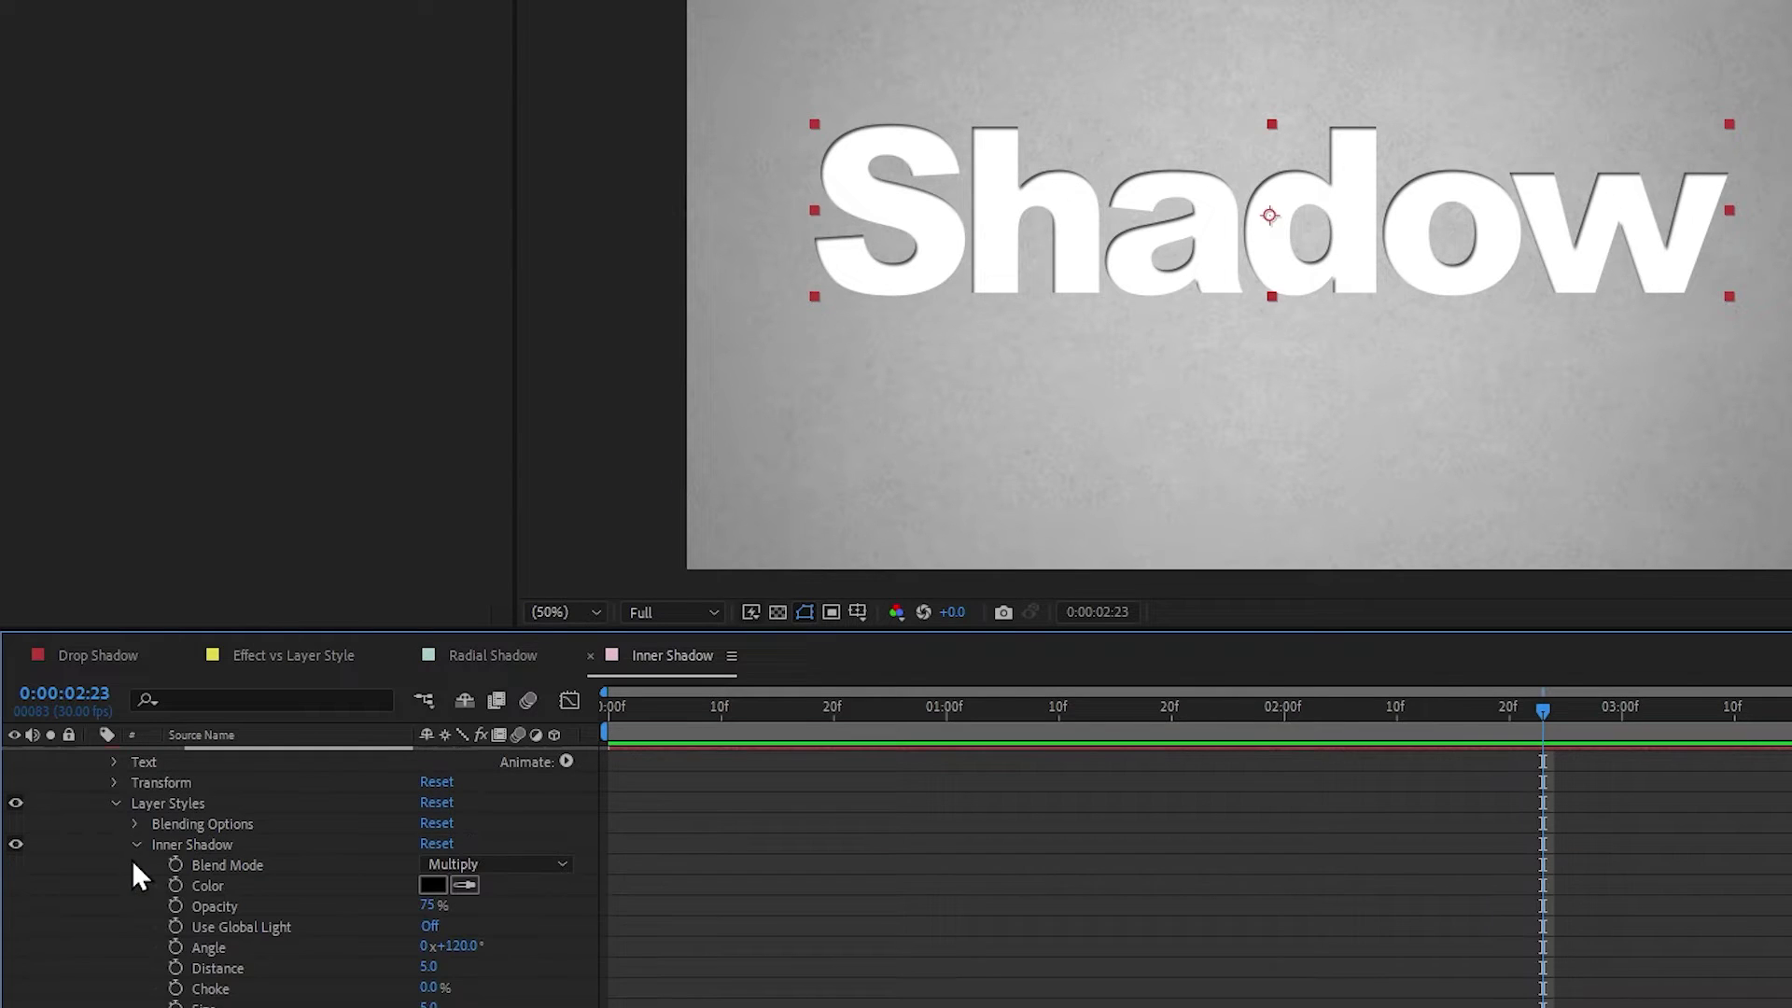
pyautogui.moveTo(1016, 630); pyautogui.dragTo(1016, 550)
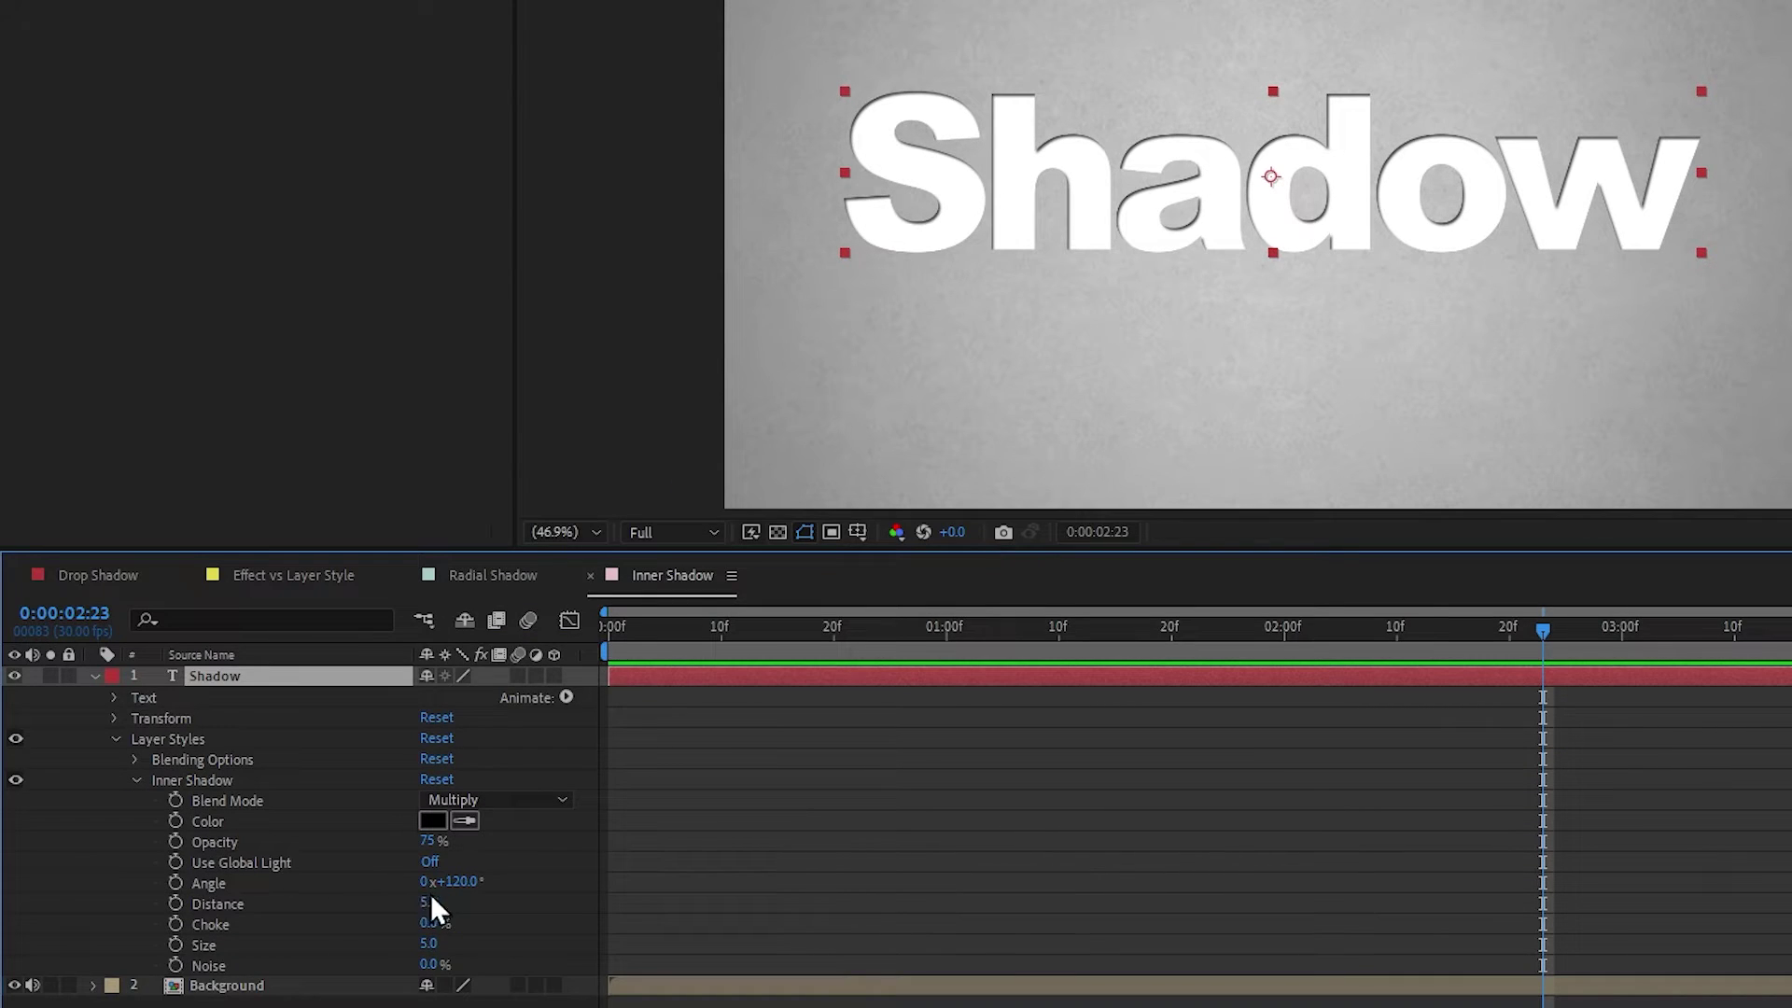
pyautogui.moveTo(428, 901); pyautogui.dragTo(448, 901)
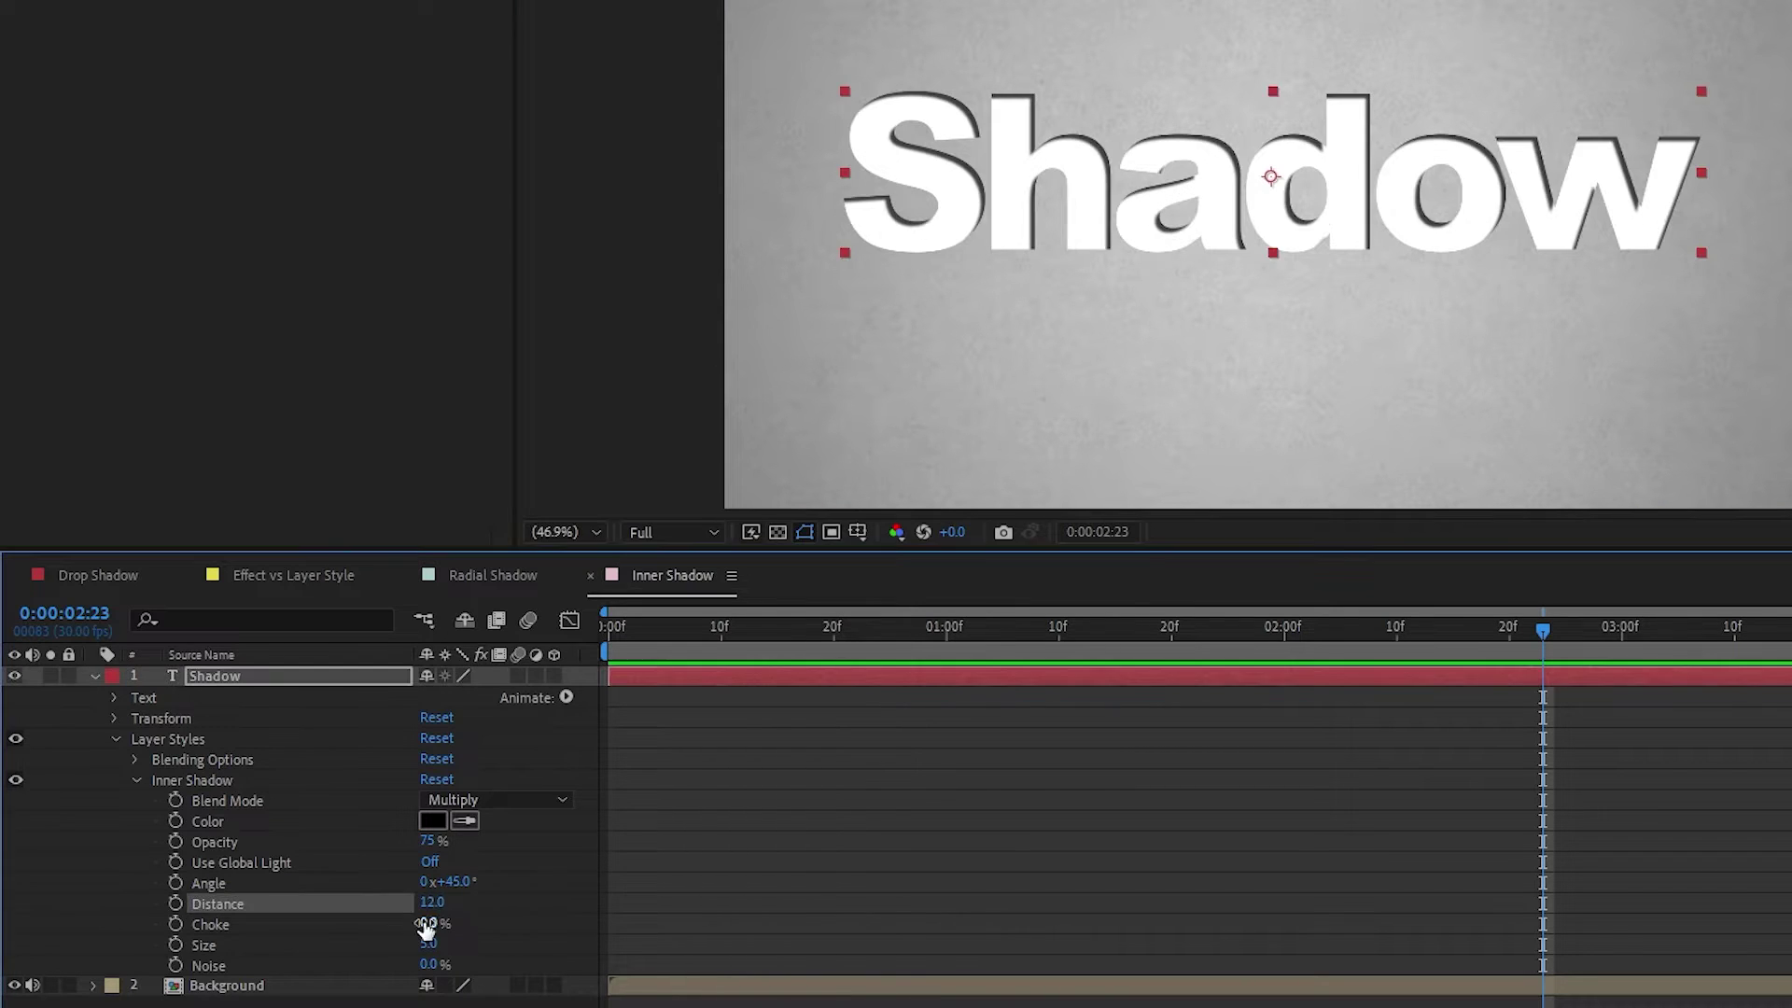
pyautogui.moveTo(427, 924); pyautogui.dragTo(443, 964)
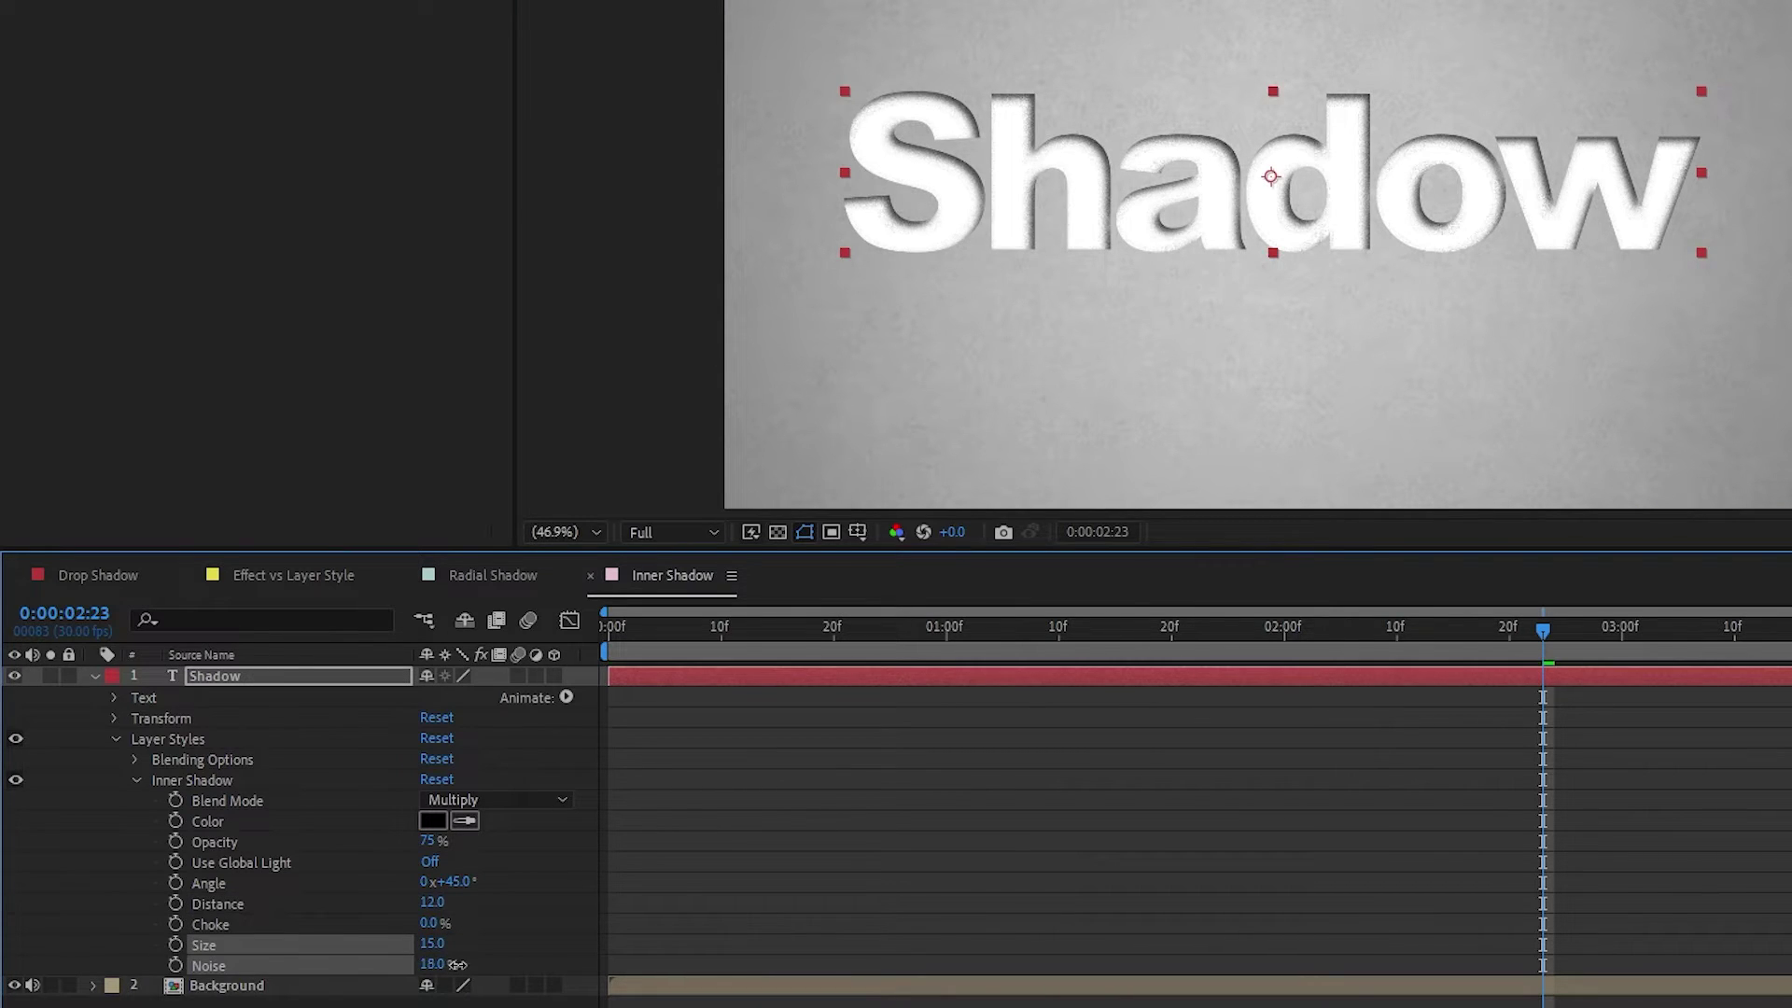
pyautogui.moveTo(435, 903); pyautogui.dragTo(465, 881)
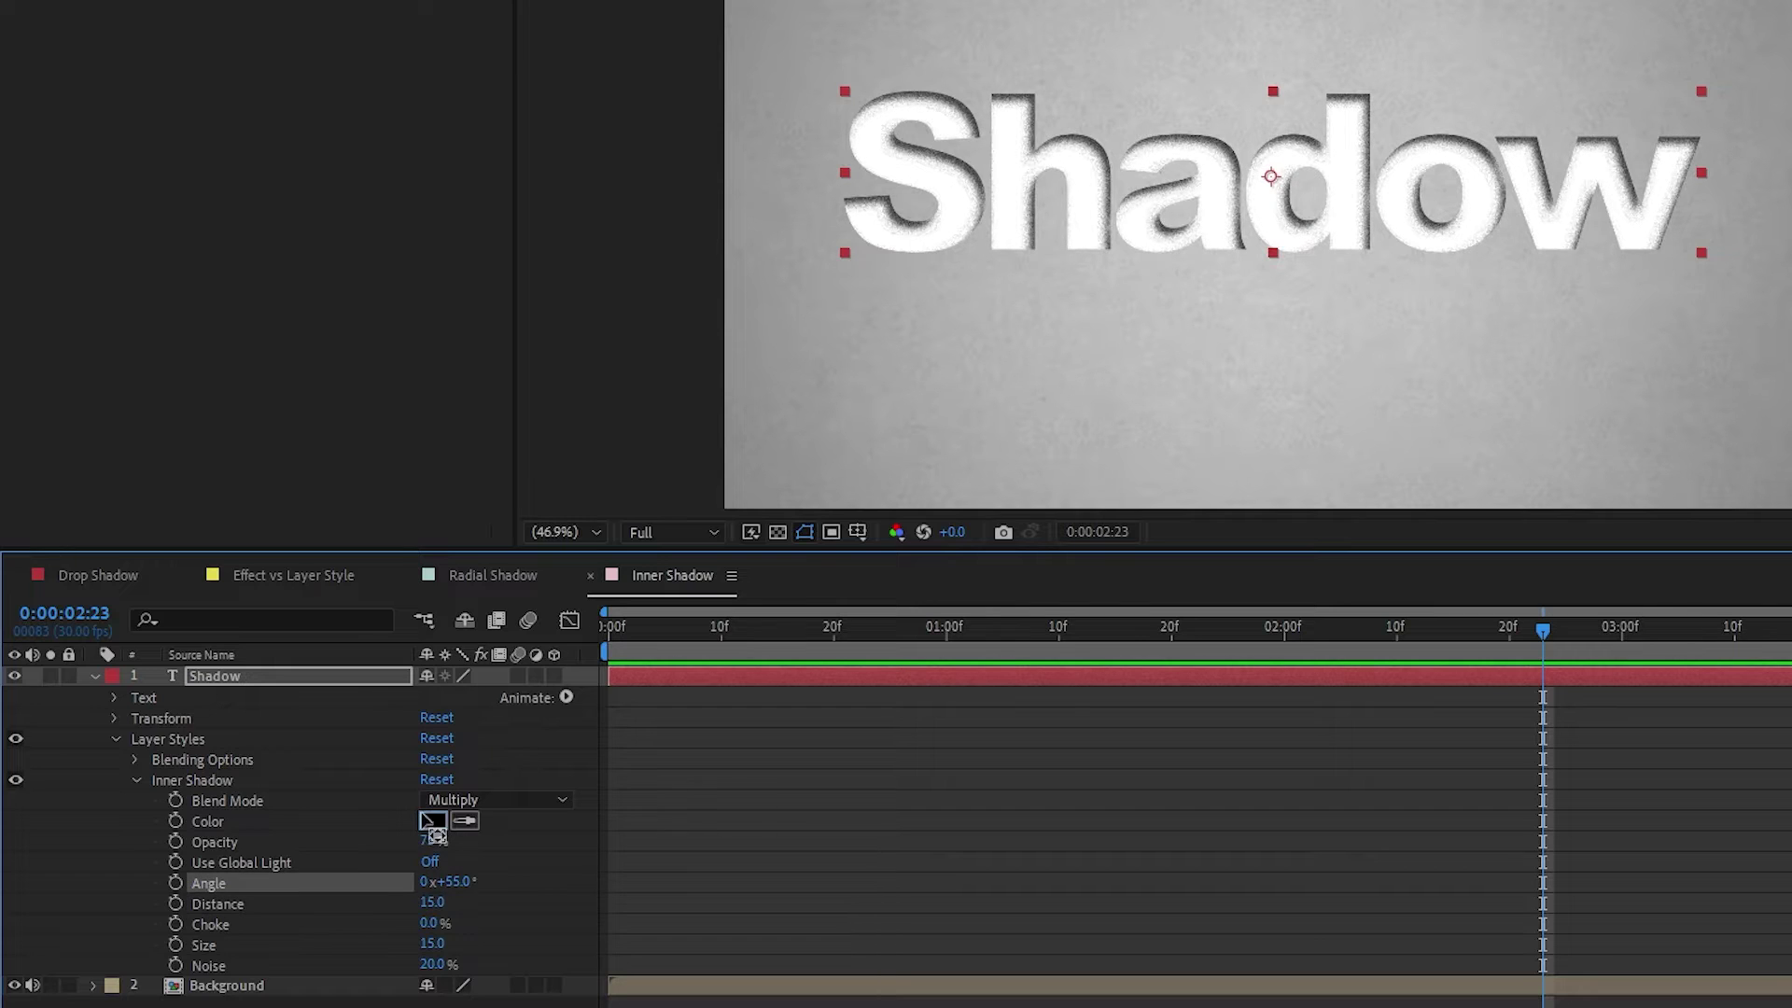
# Make the inner shadow red (FF0000) and switch it to the global light at 176°.
pyautogui.click(432, 821)
pyautogui.moveTo(368, 300); pyautogui.dragTo(479, 226)
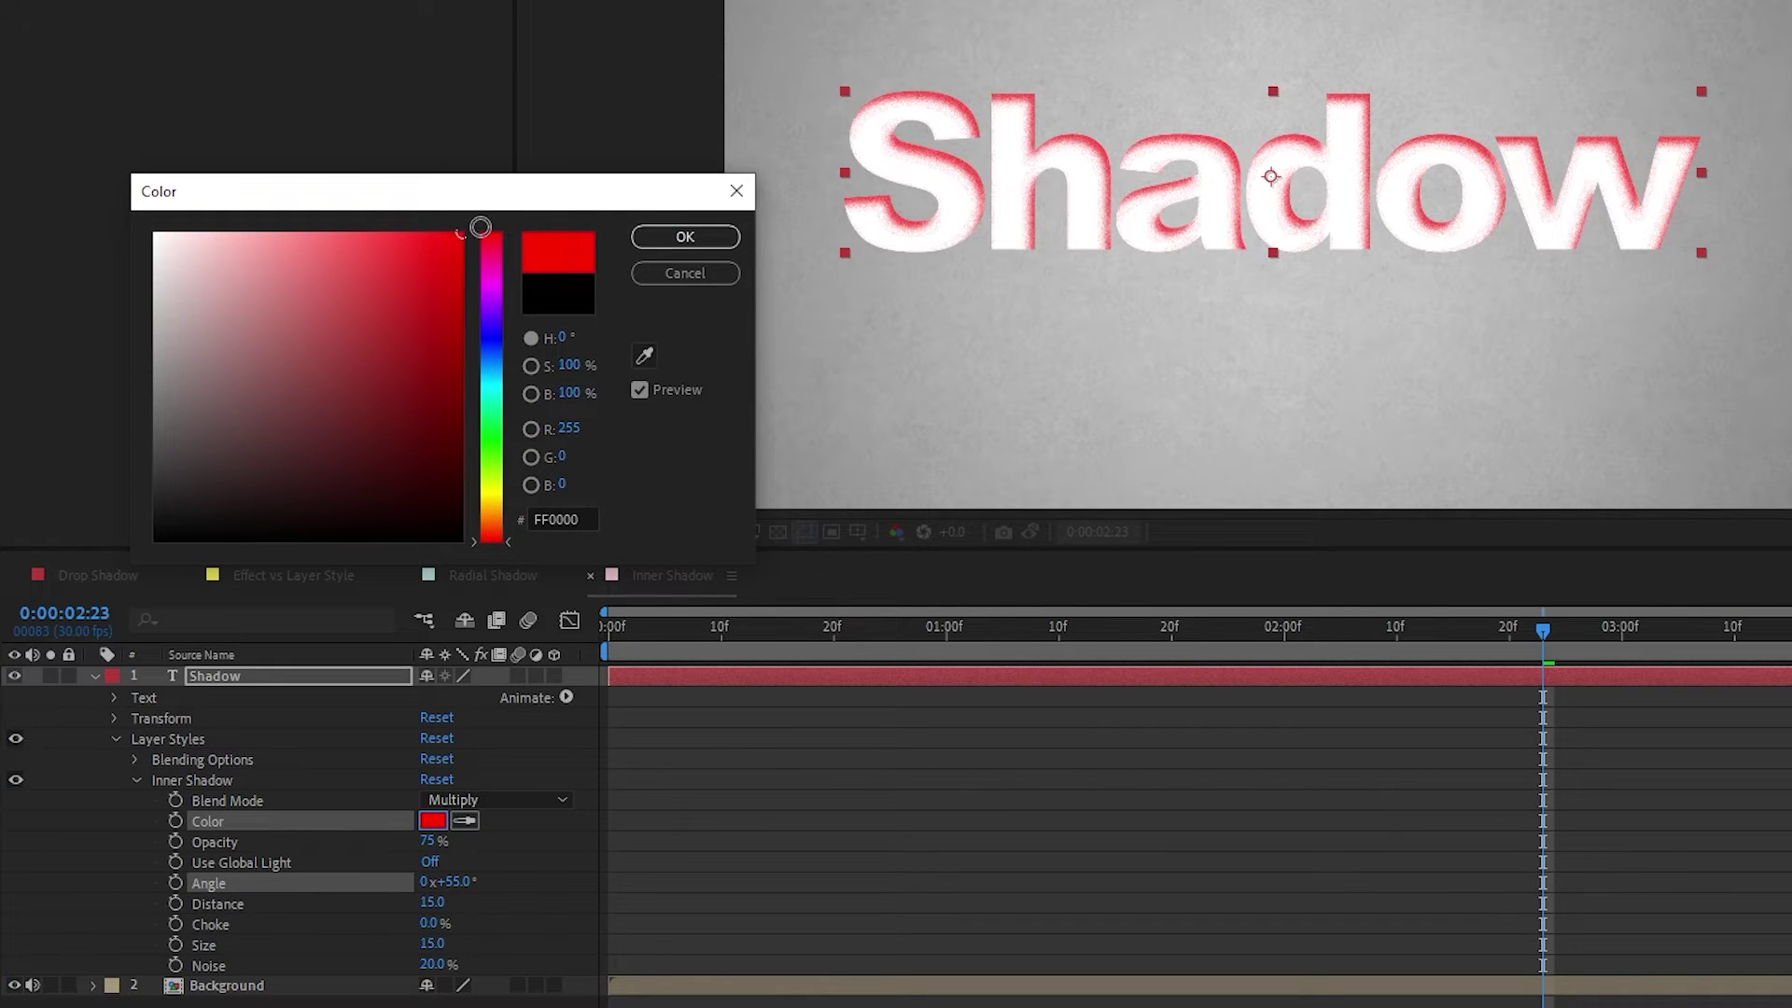
pyautogui.click(679, 235)
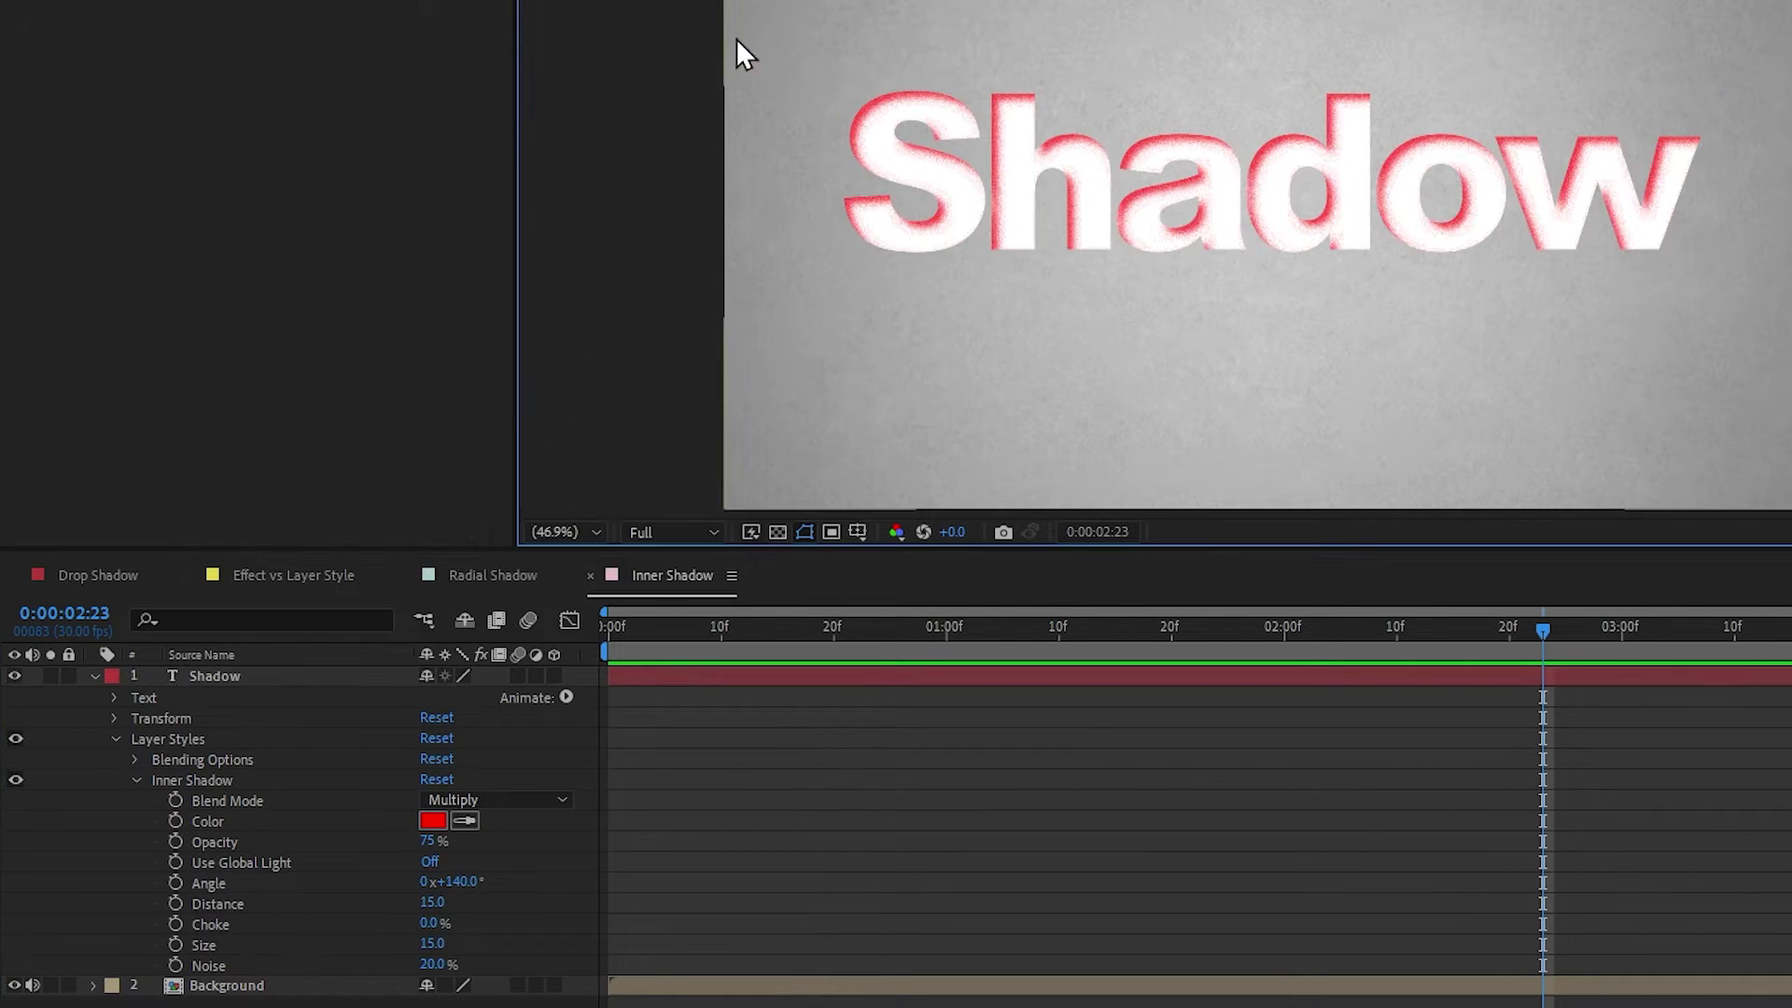
pyautogui.click(371, 710)
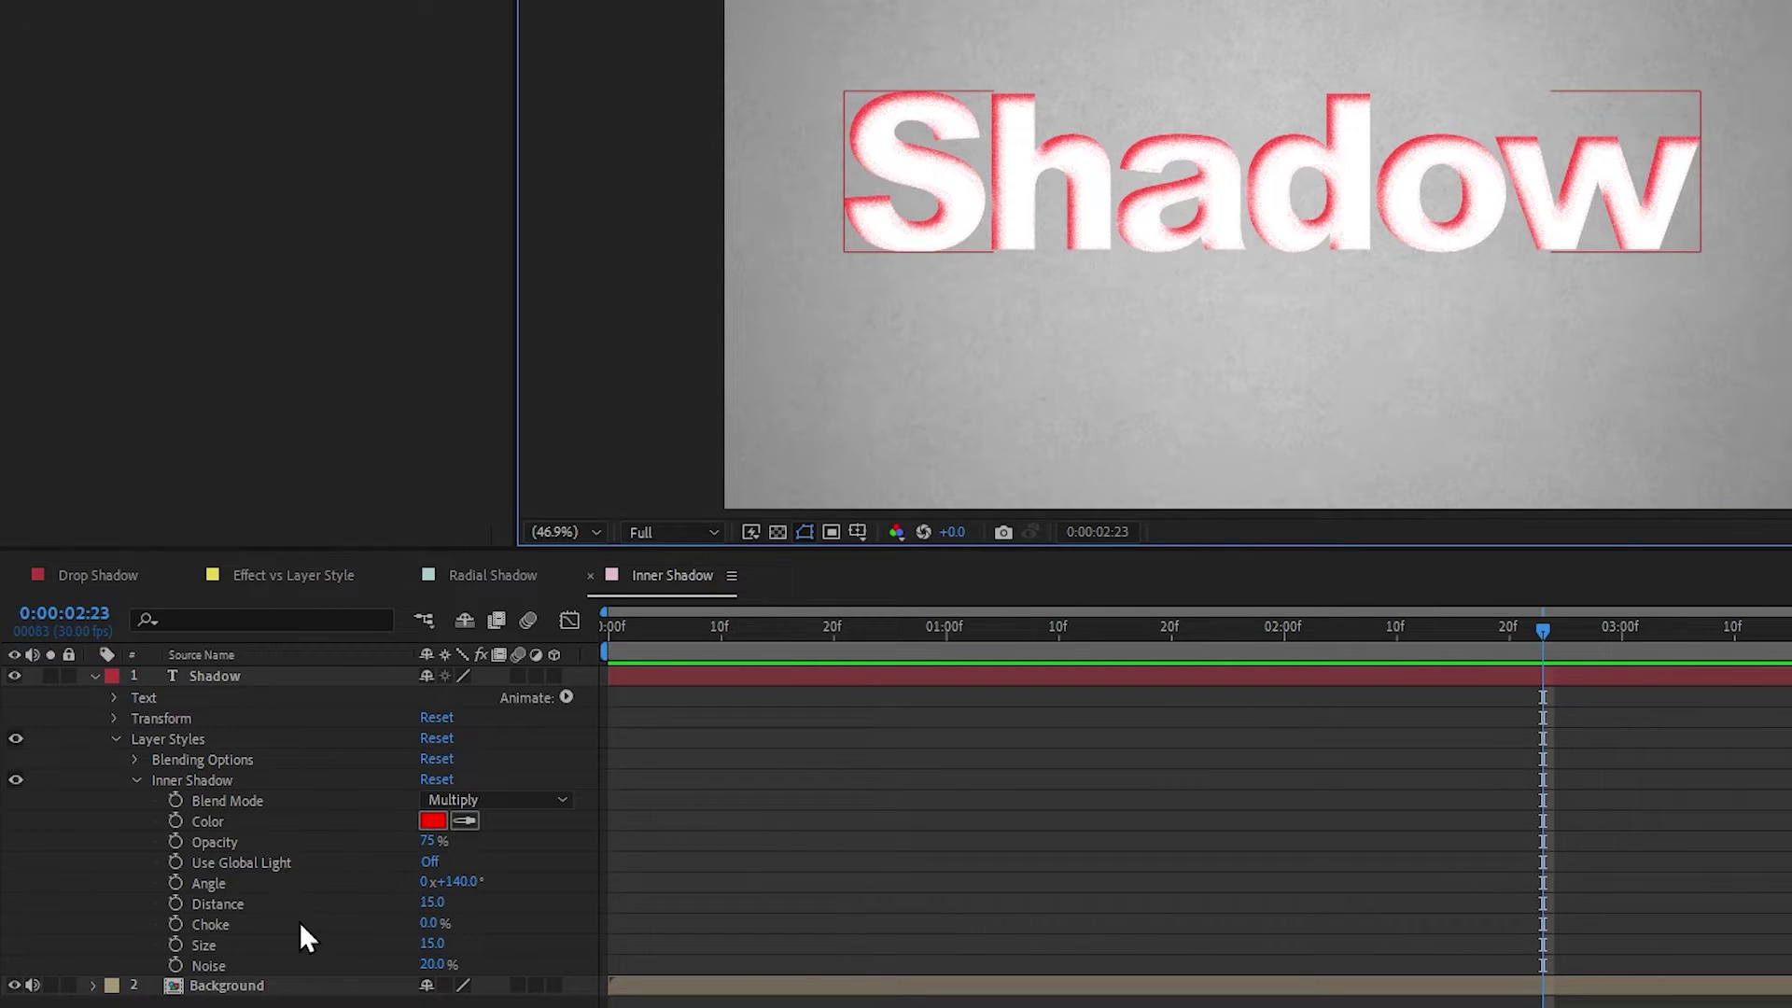
pyautogui.click(207, 860)
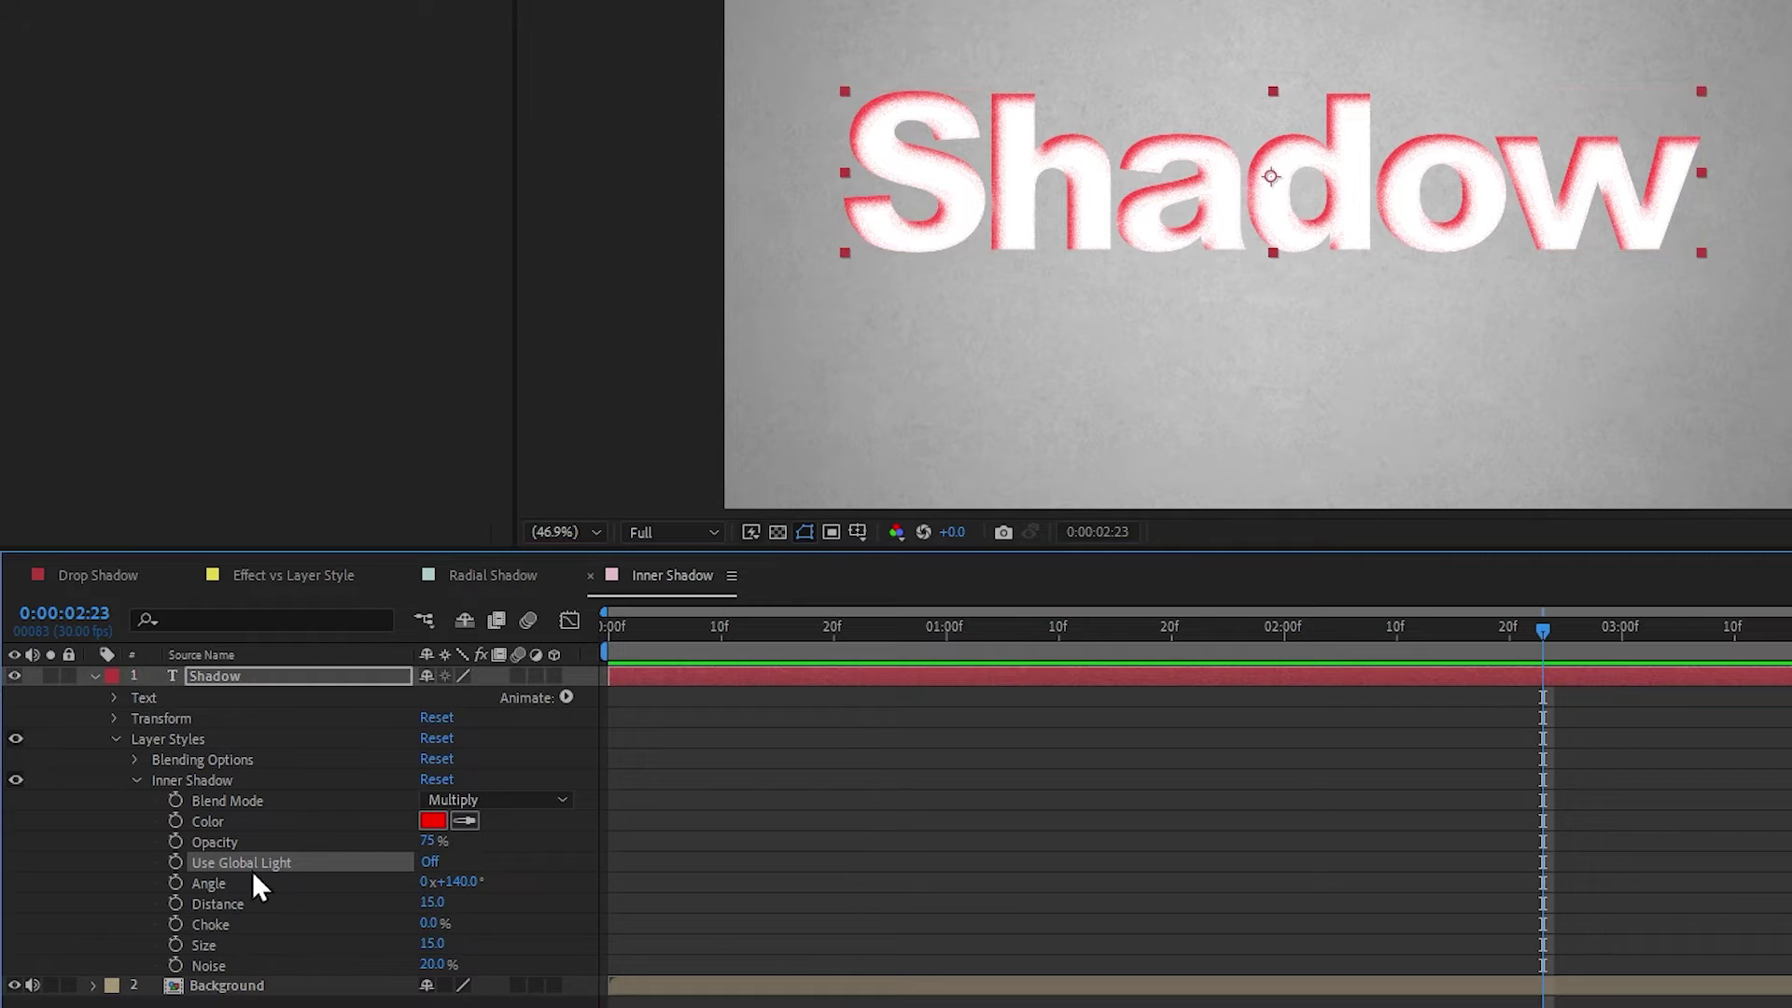
pyautogui.click(435, 862)
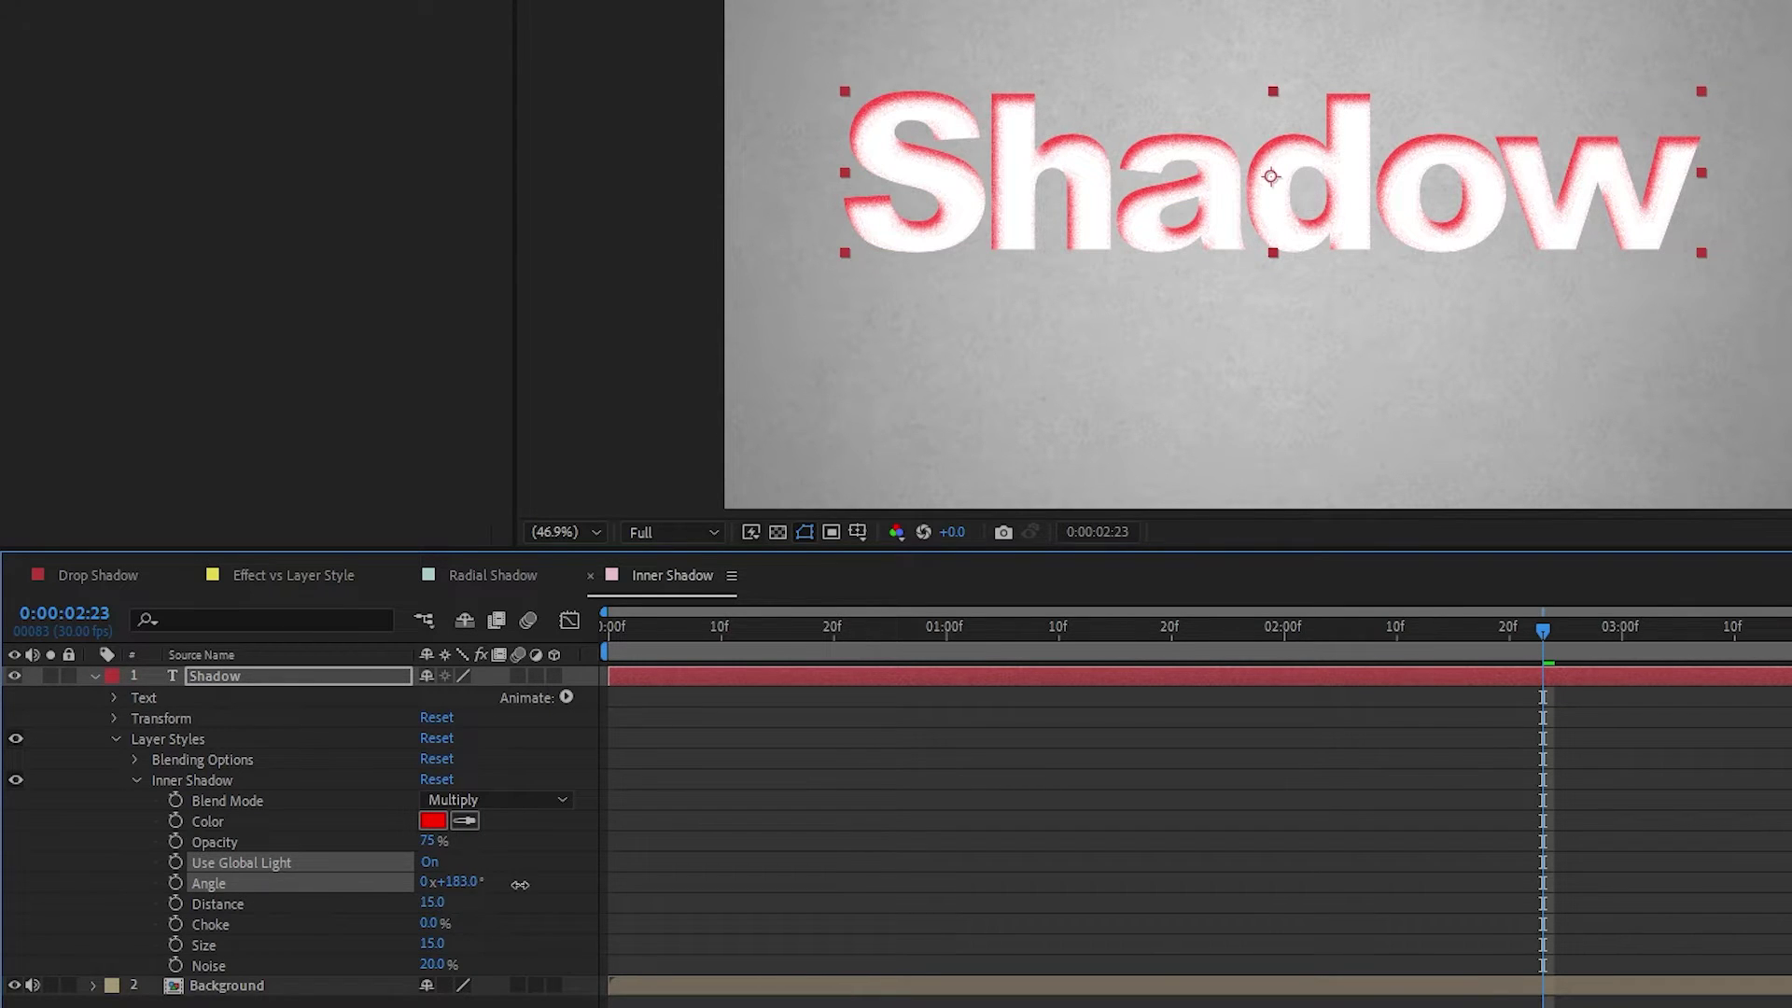
pyautogui.moveTo(519, 893); pyautogui.dragTo(520, 881)
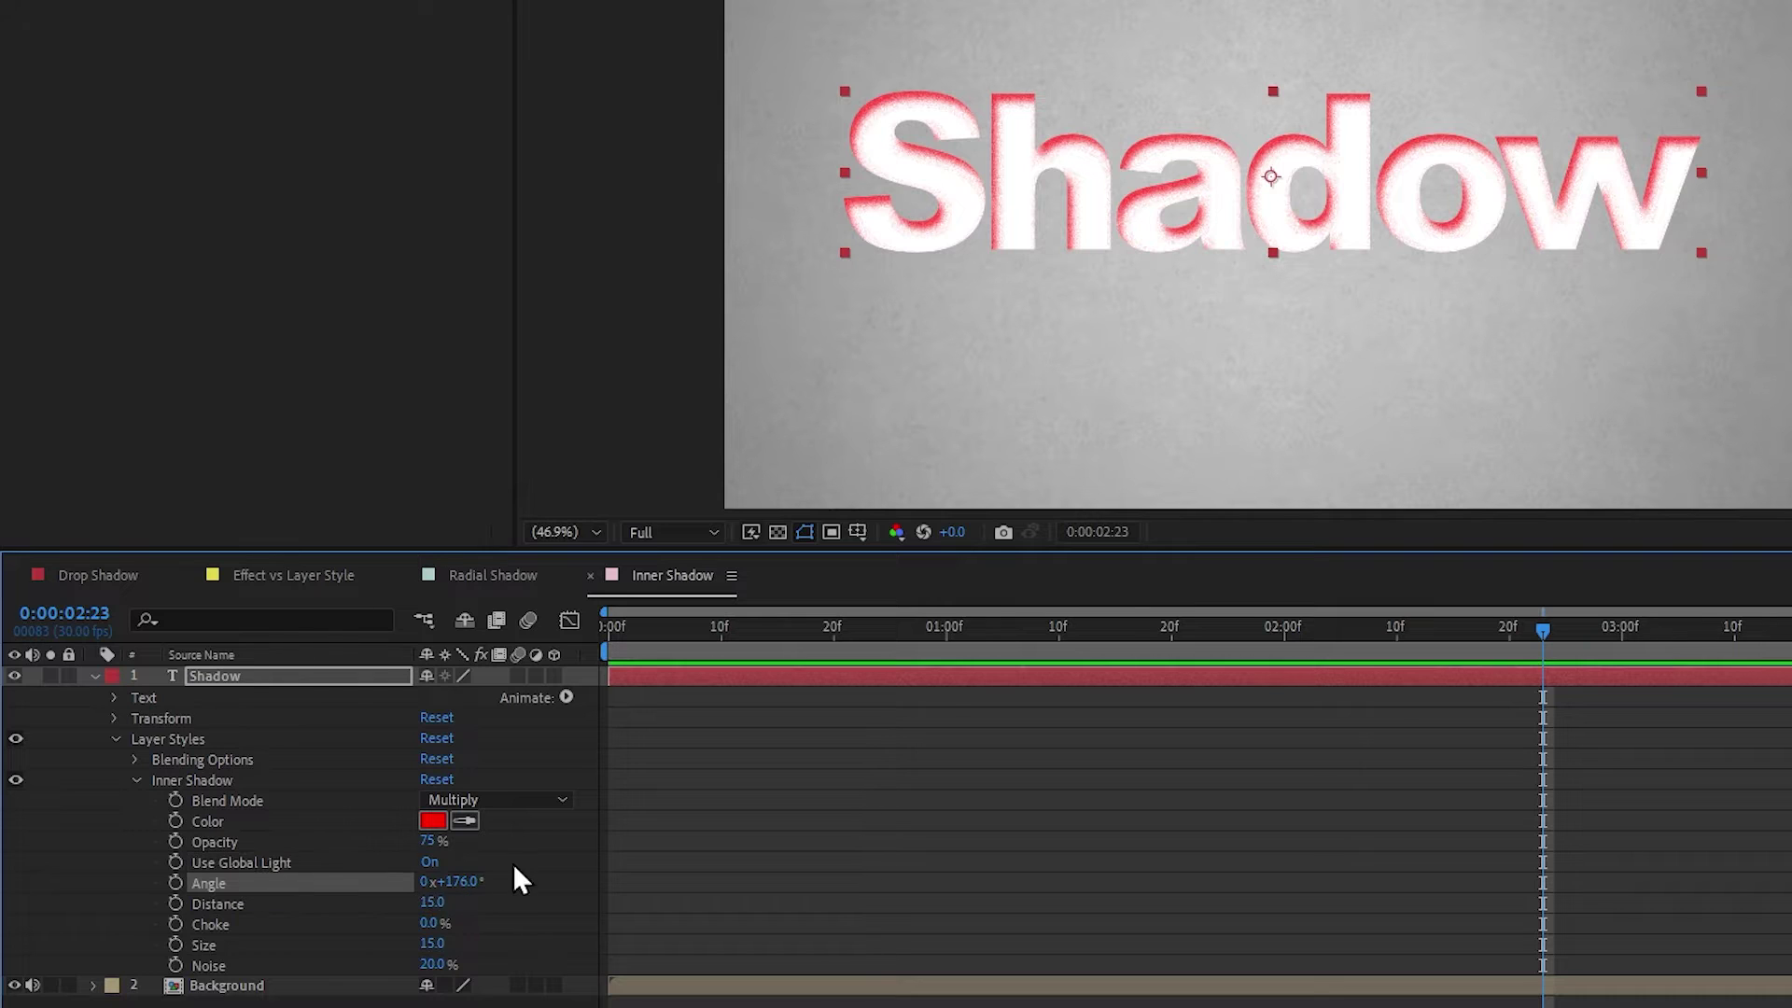
# Add a Drop Shadow layer style at distance 35, using the global light.
pyautogui.rightClick(294, 680)
pyautogui.moveTo(373, 287)
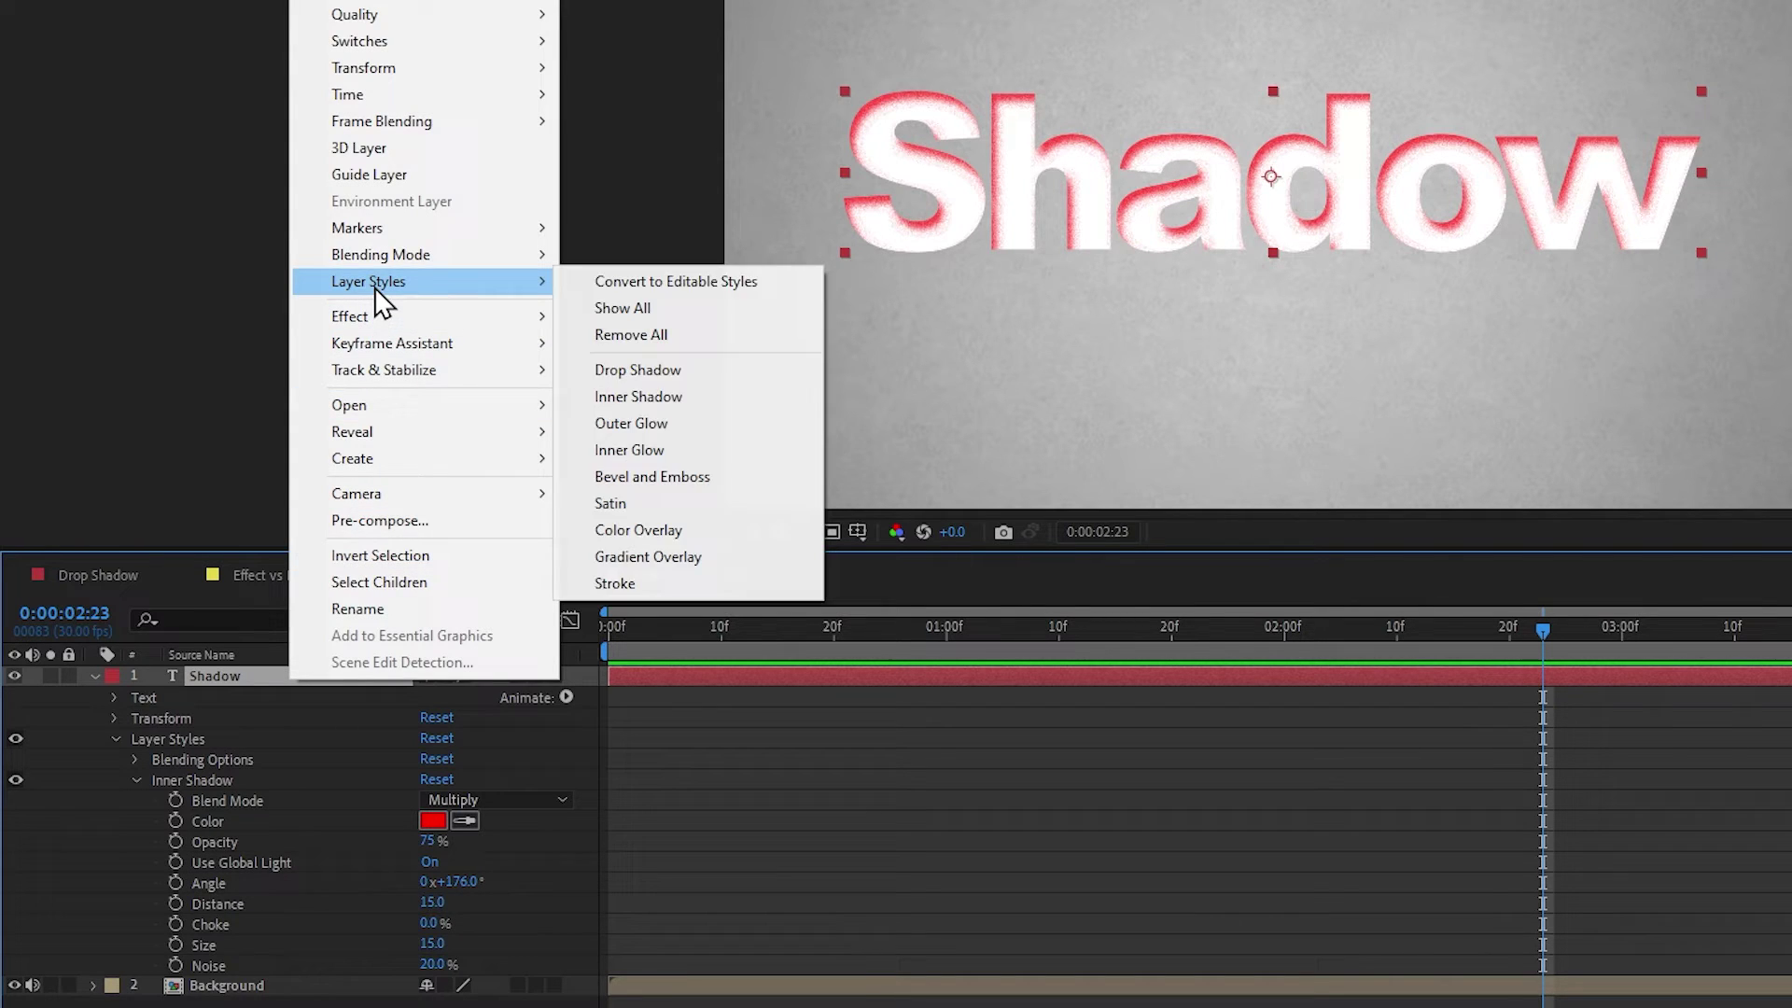
pyautogui.click(635, 373)
pyautogui.click(136, 780)
pyautogui.click(429, 861)
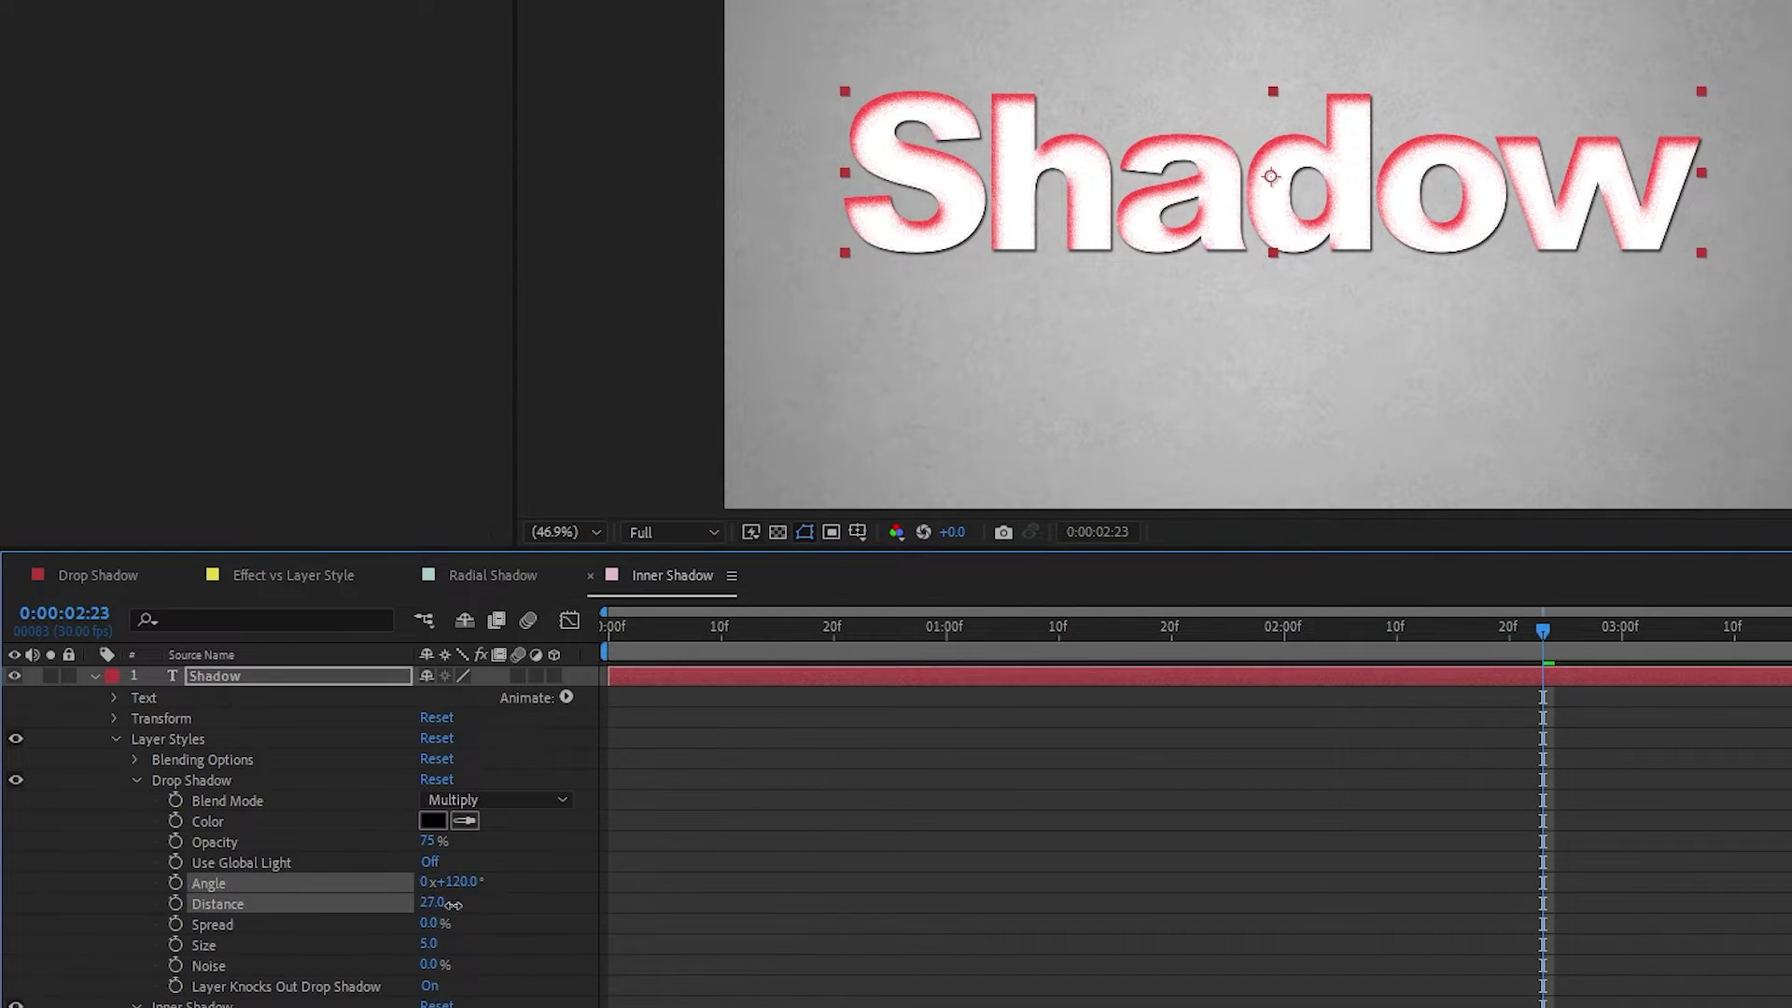
pyautogui.moveTo(431, 901); pyautogui.dragTo(462, 910)
pyautogui.click(428, 860)
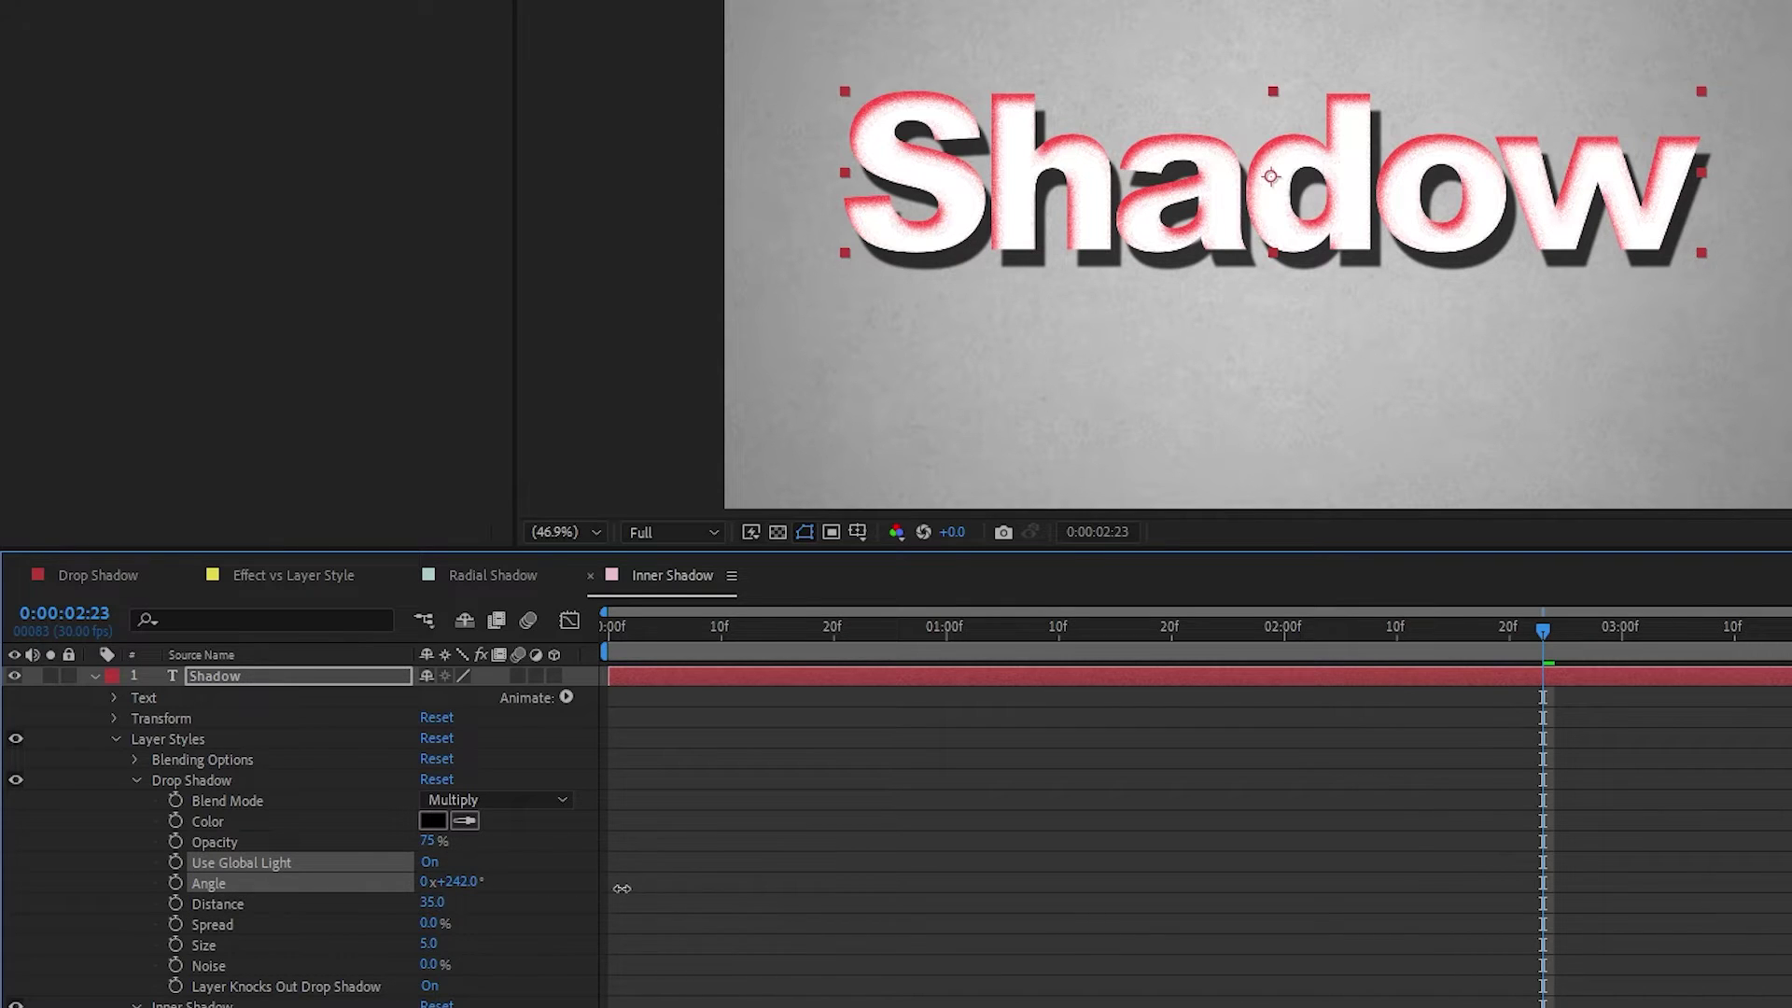
# Change the global light angle shared by the drop and inner shadows.
pyautogui.click(134, 780)
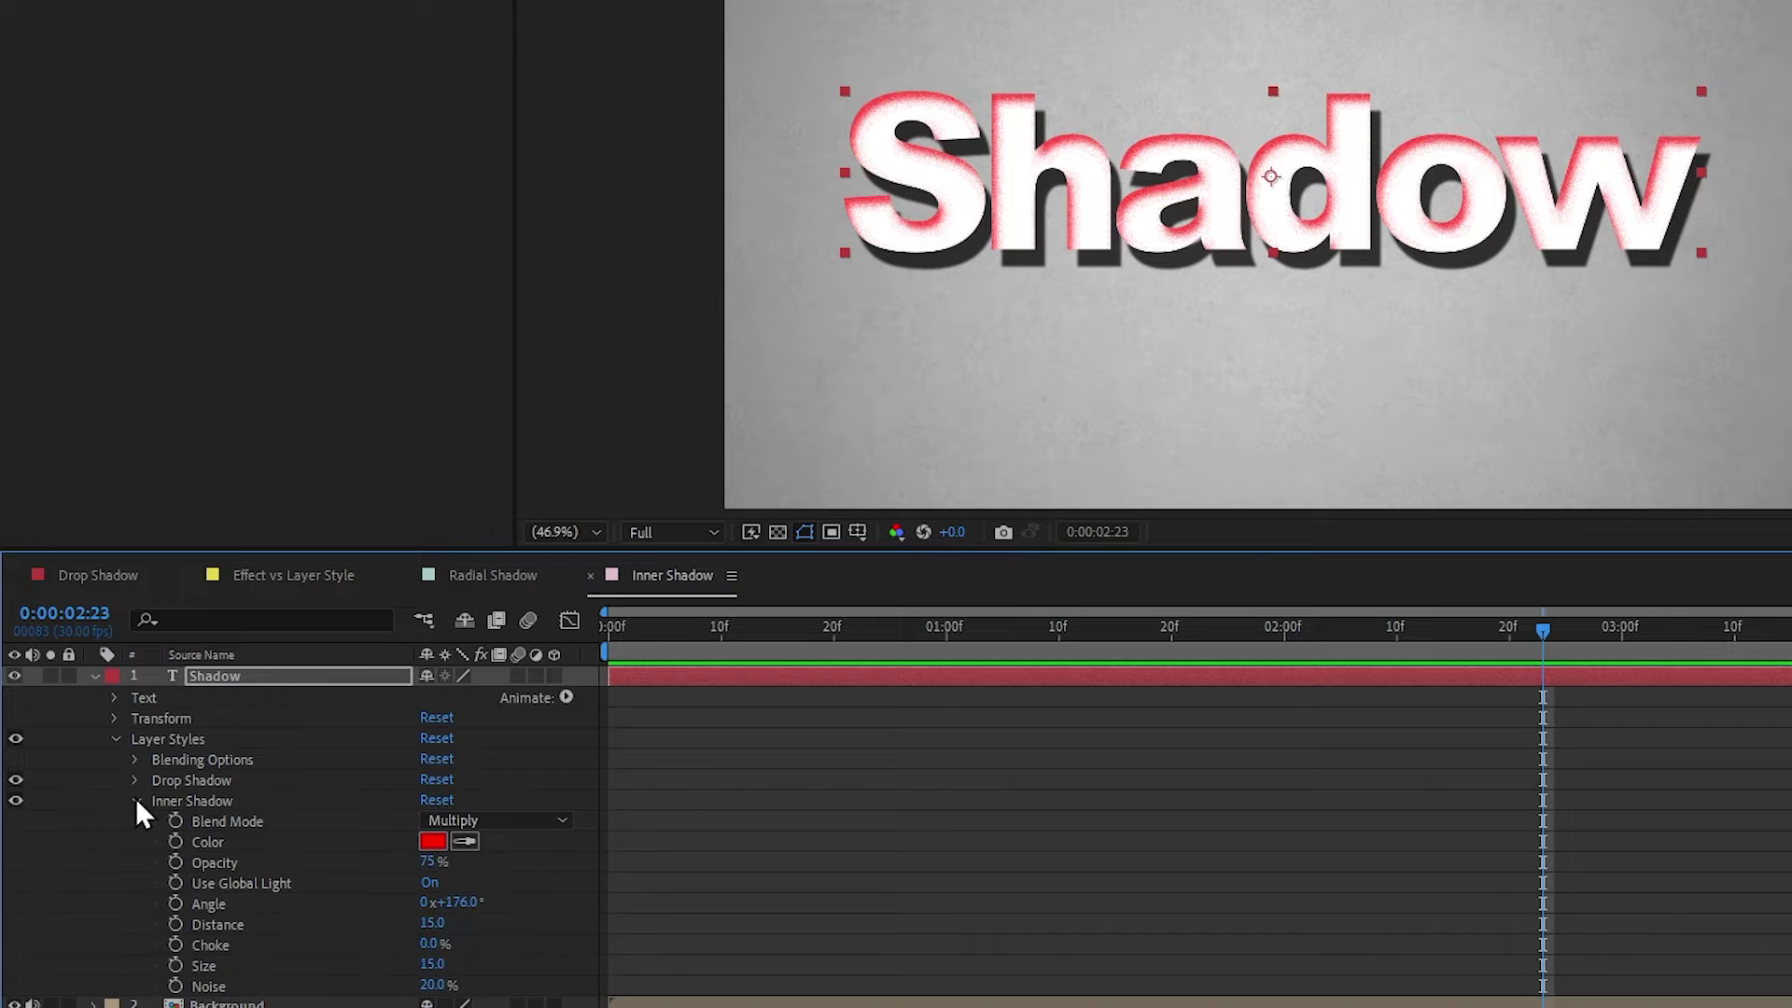
pyautogui.click(136, 800)
pyautogui.click(134, 759)
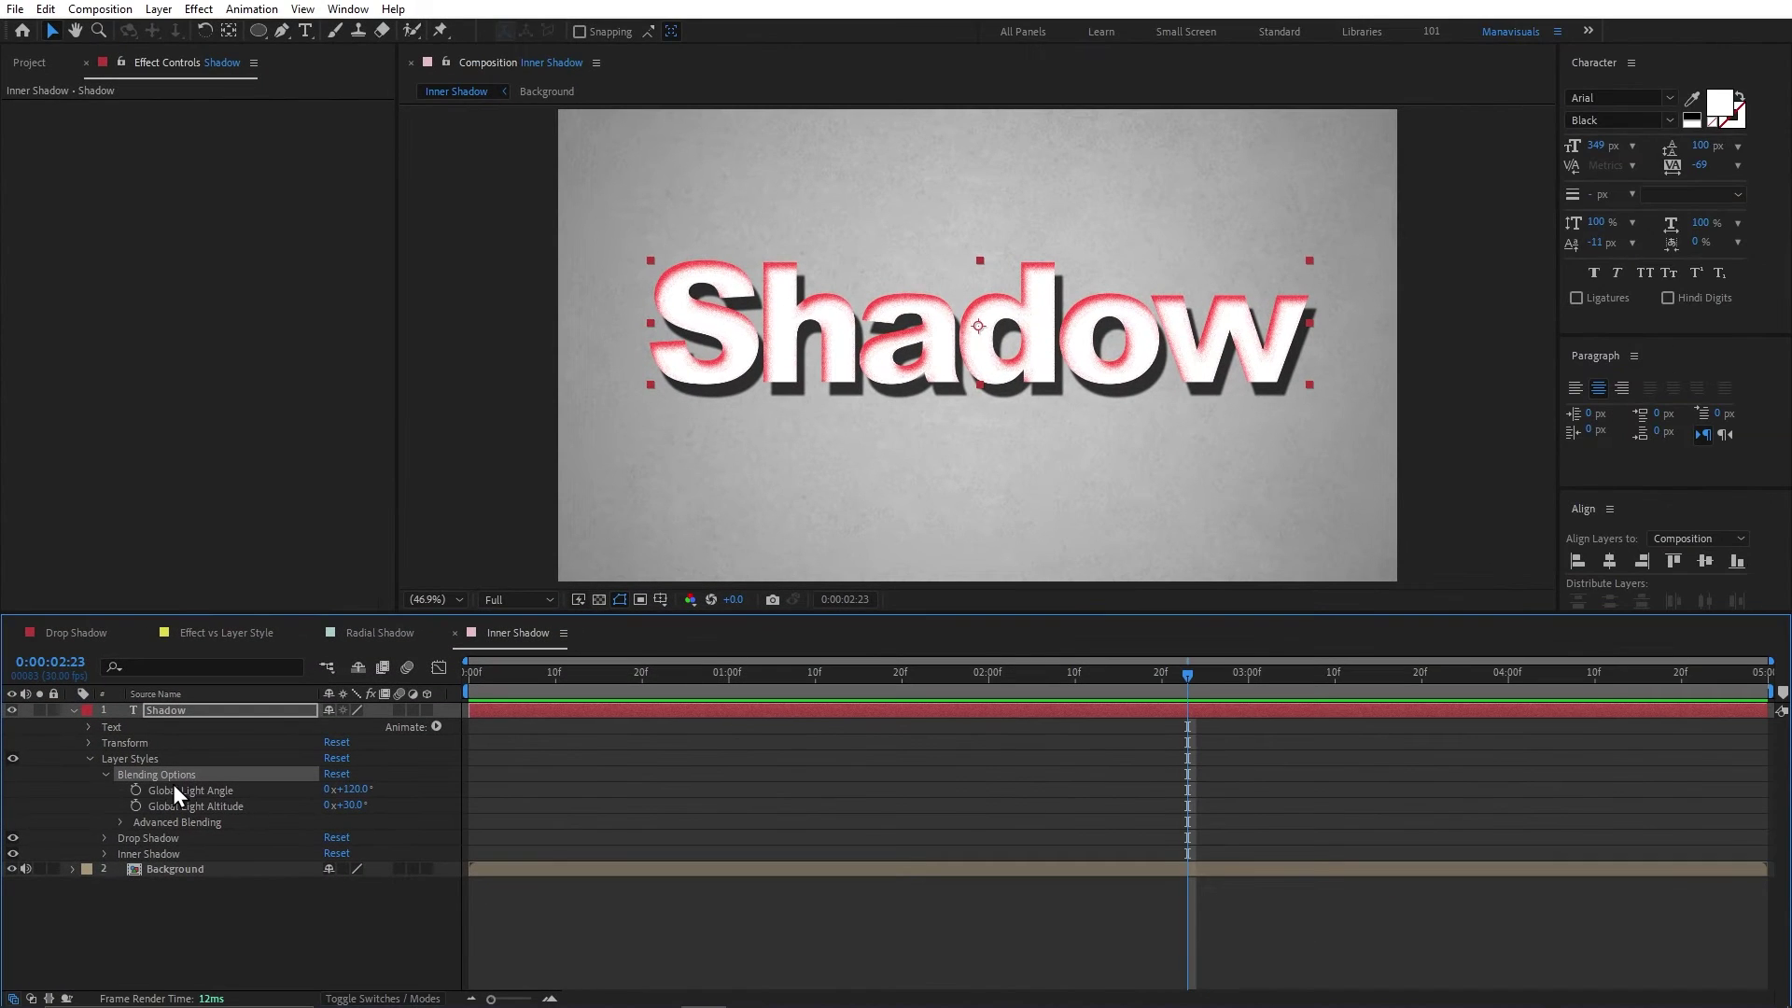
pyautogui.click(193, 791)
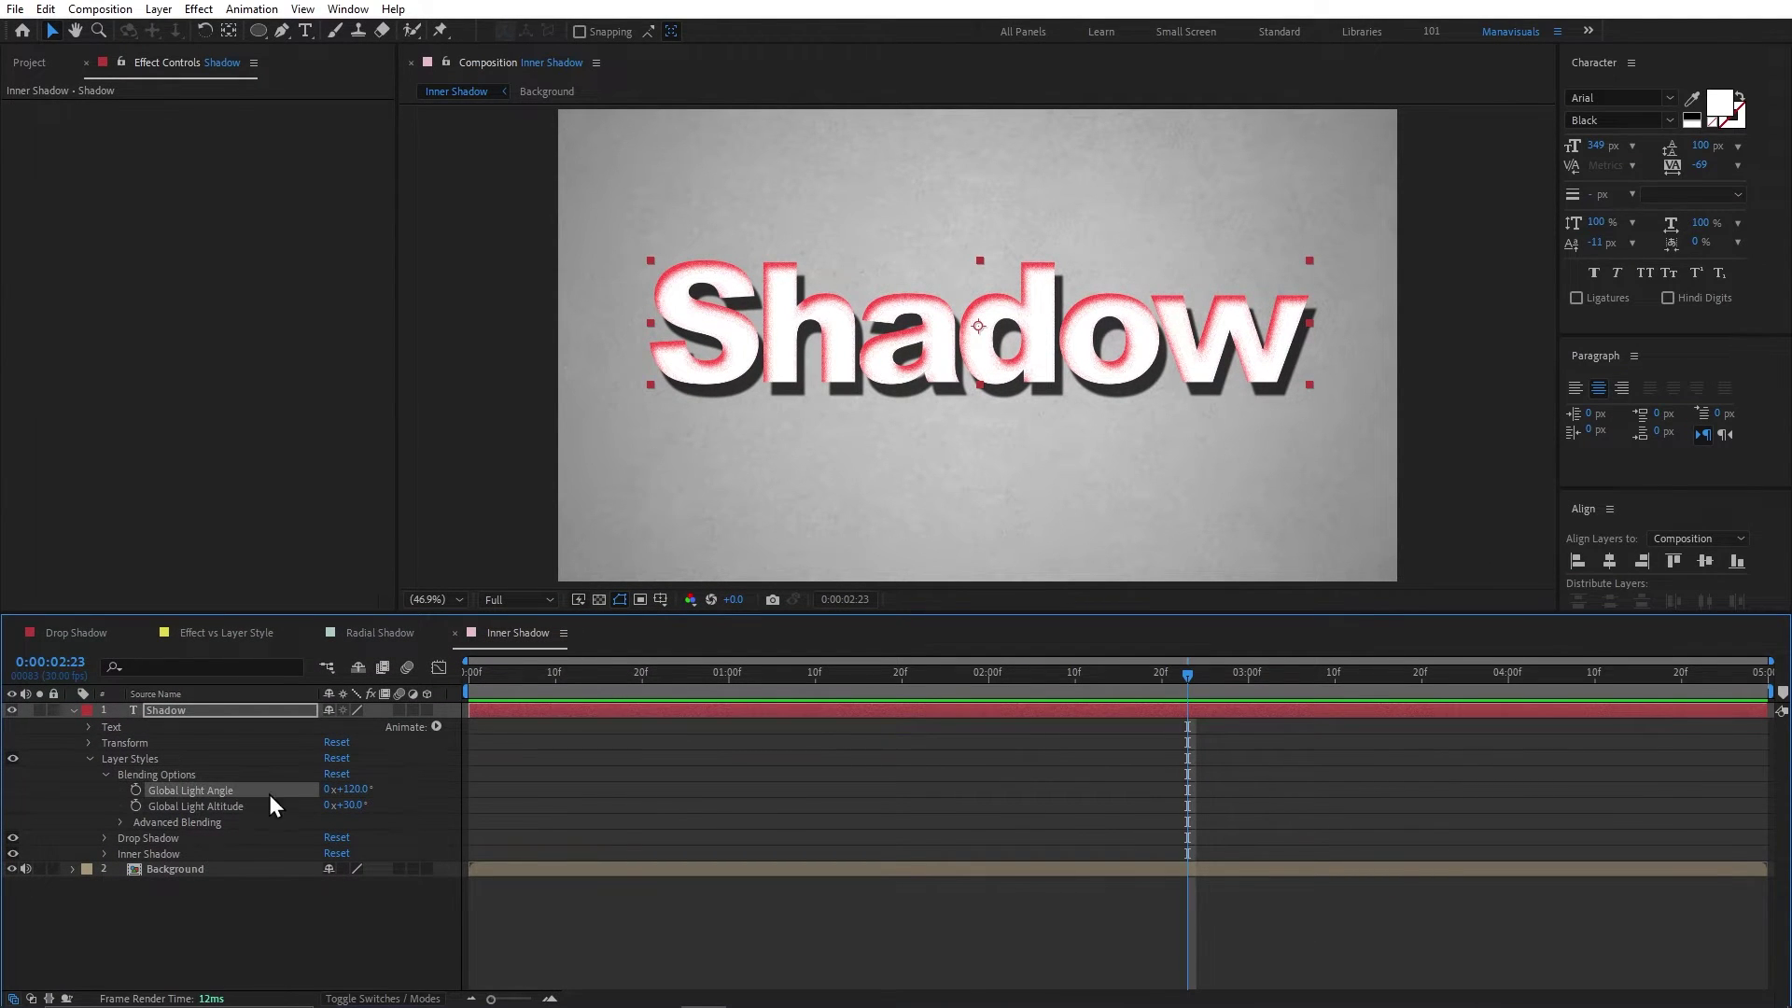
pyautogui.moveTo(351, 790)
pyautogui.mouseDown()
pyautogui.moveTo(74, 760)
pyautogui.moveTo(283, 773)
pyautogui.mouseUp()
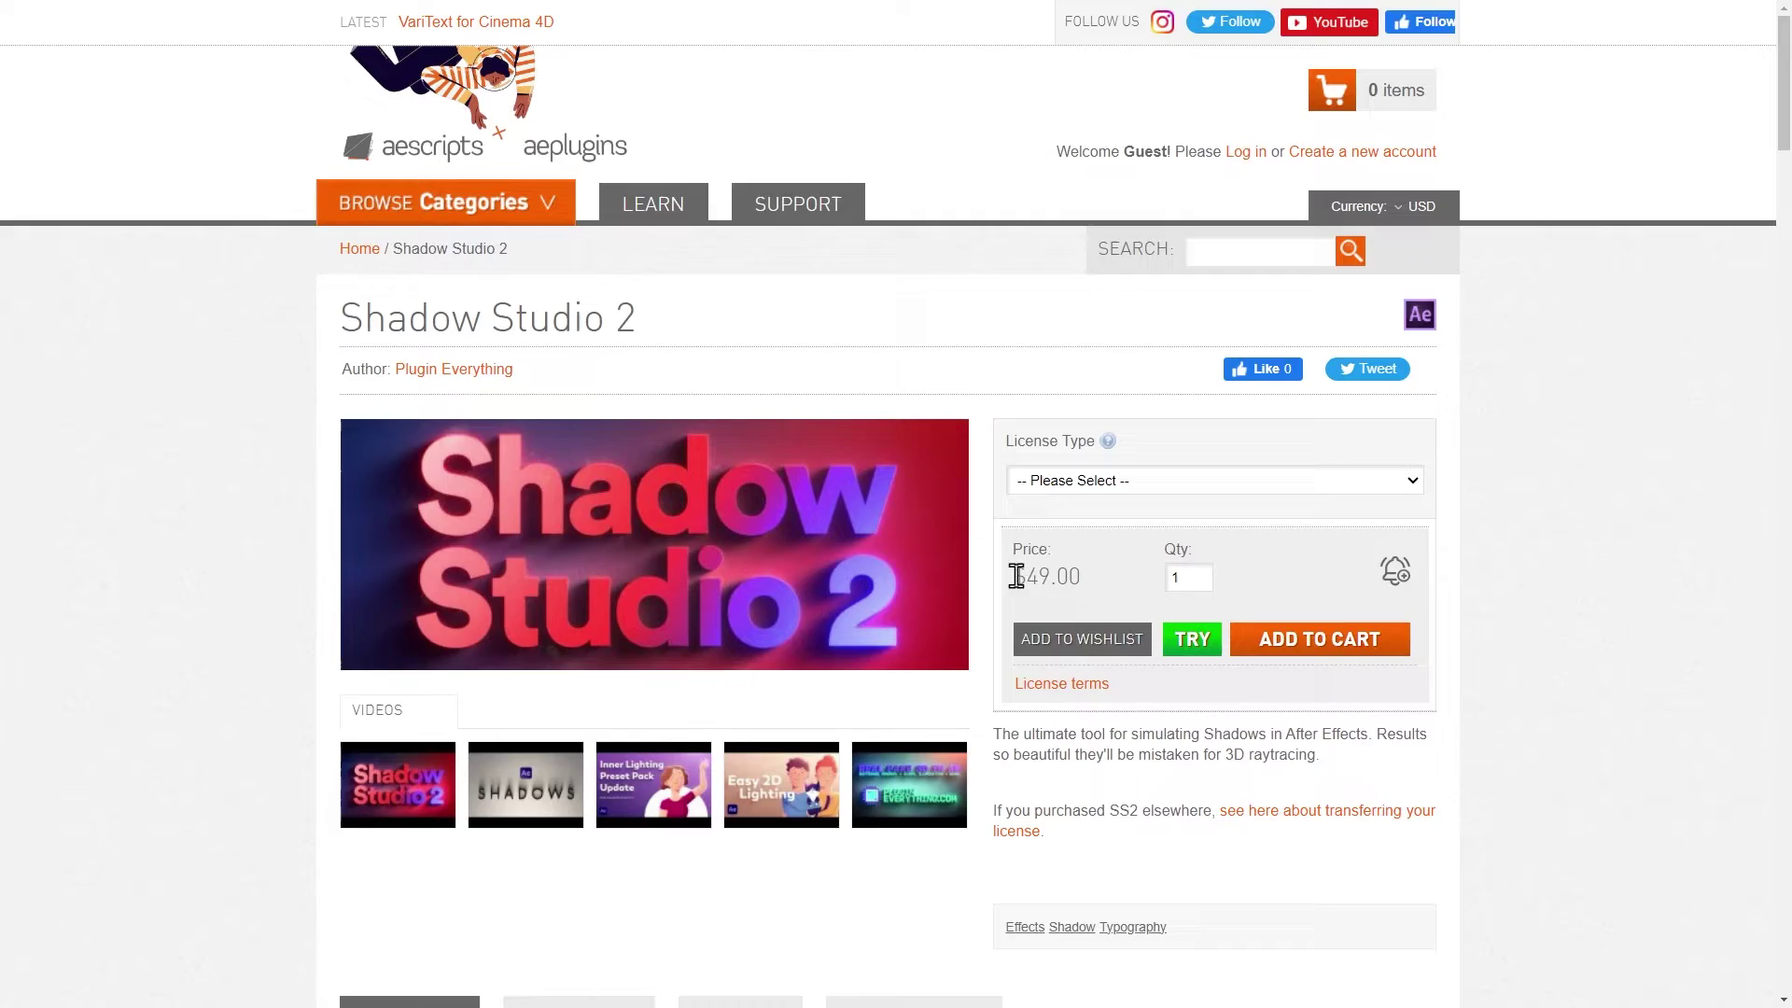
# Bring up the Shadow Studio 2 composition with plain white Shadow text above the Background layer.
pyautogui.moveTo(1015, 576); pyautogui.dragTo(1089, 578)
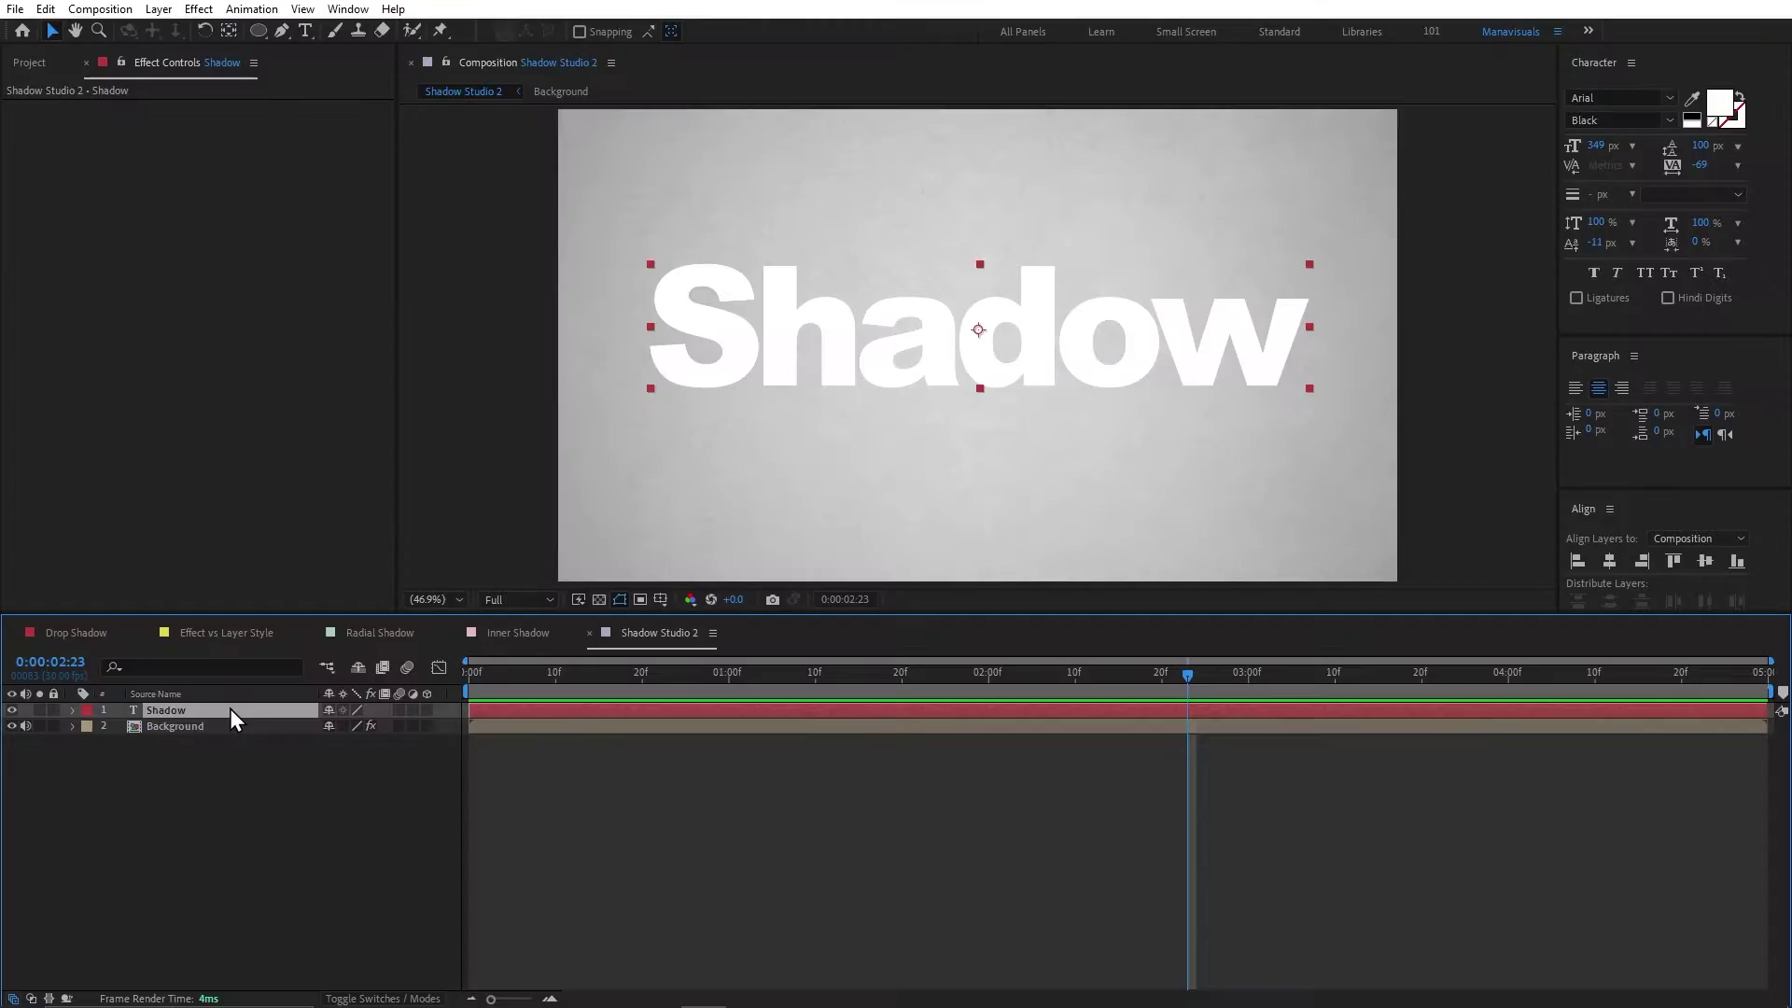
# Apply Shadow Studio 2 to the text, try the Inner and Radial types, then return to Normal.
pyautogui.hotkey('ctrl', 'space')
pyautogui.write('shad')
pyautogui.press('Return')
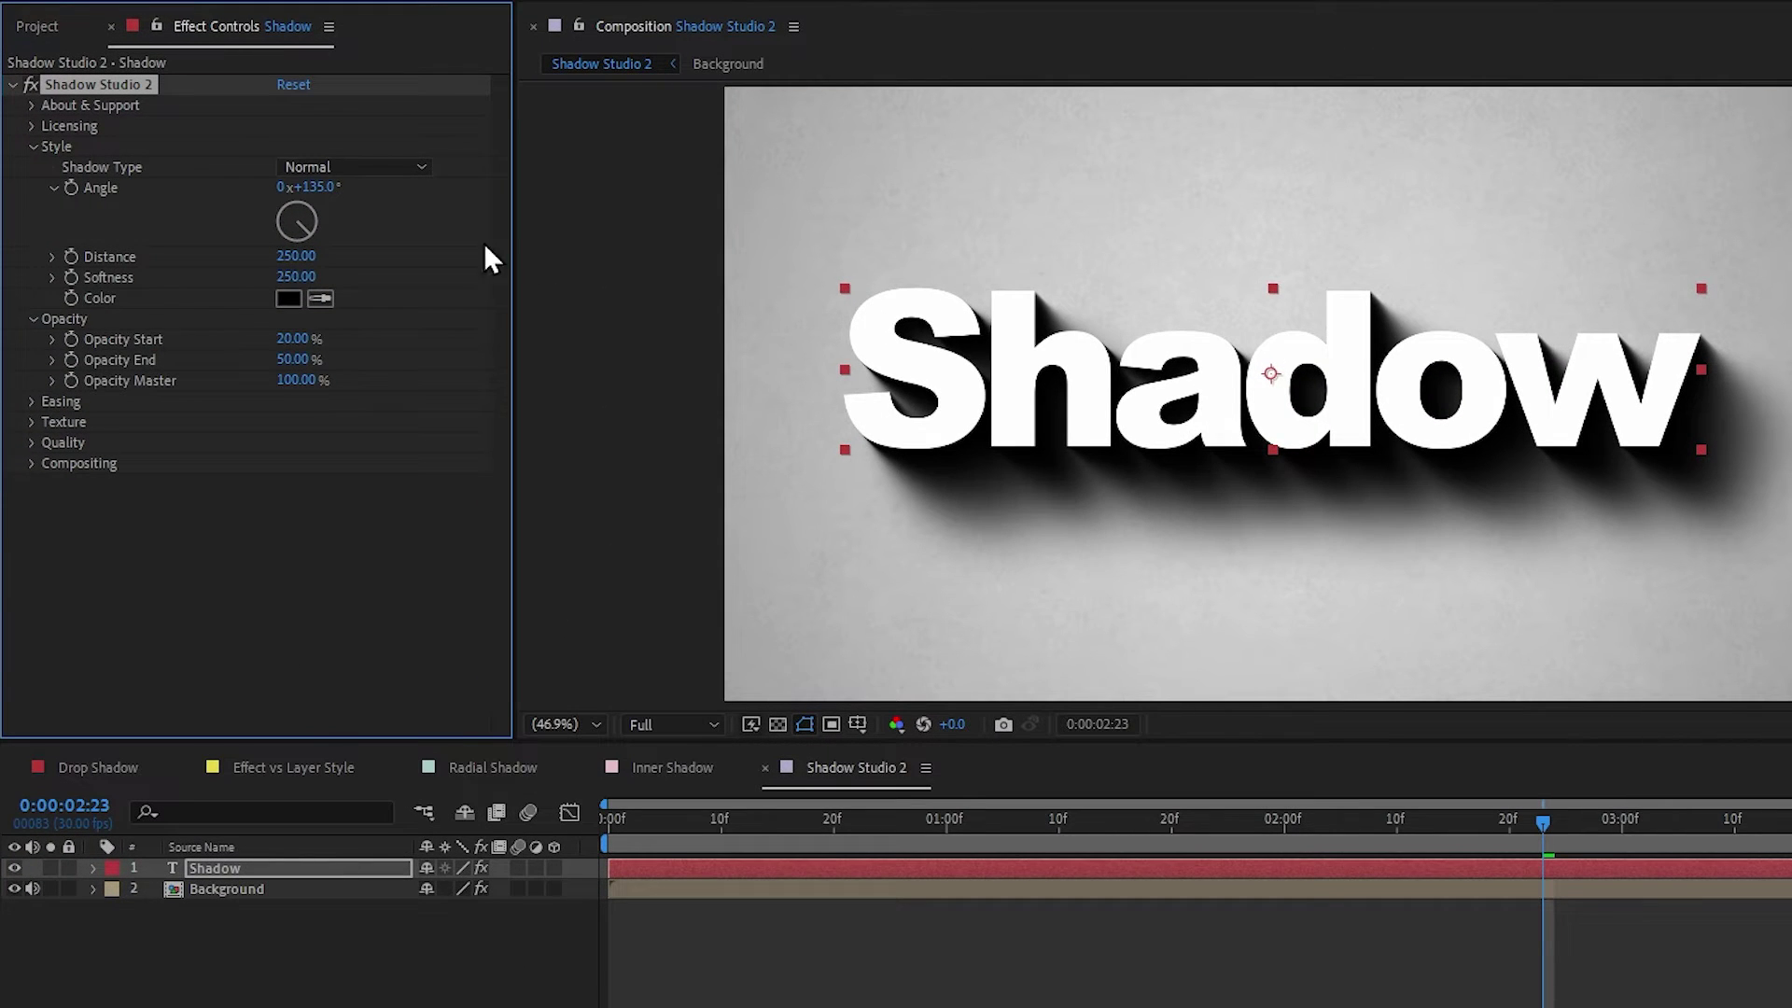
pyautogui.click(392, 165)
pyautogui.click(397, 220)
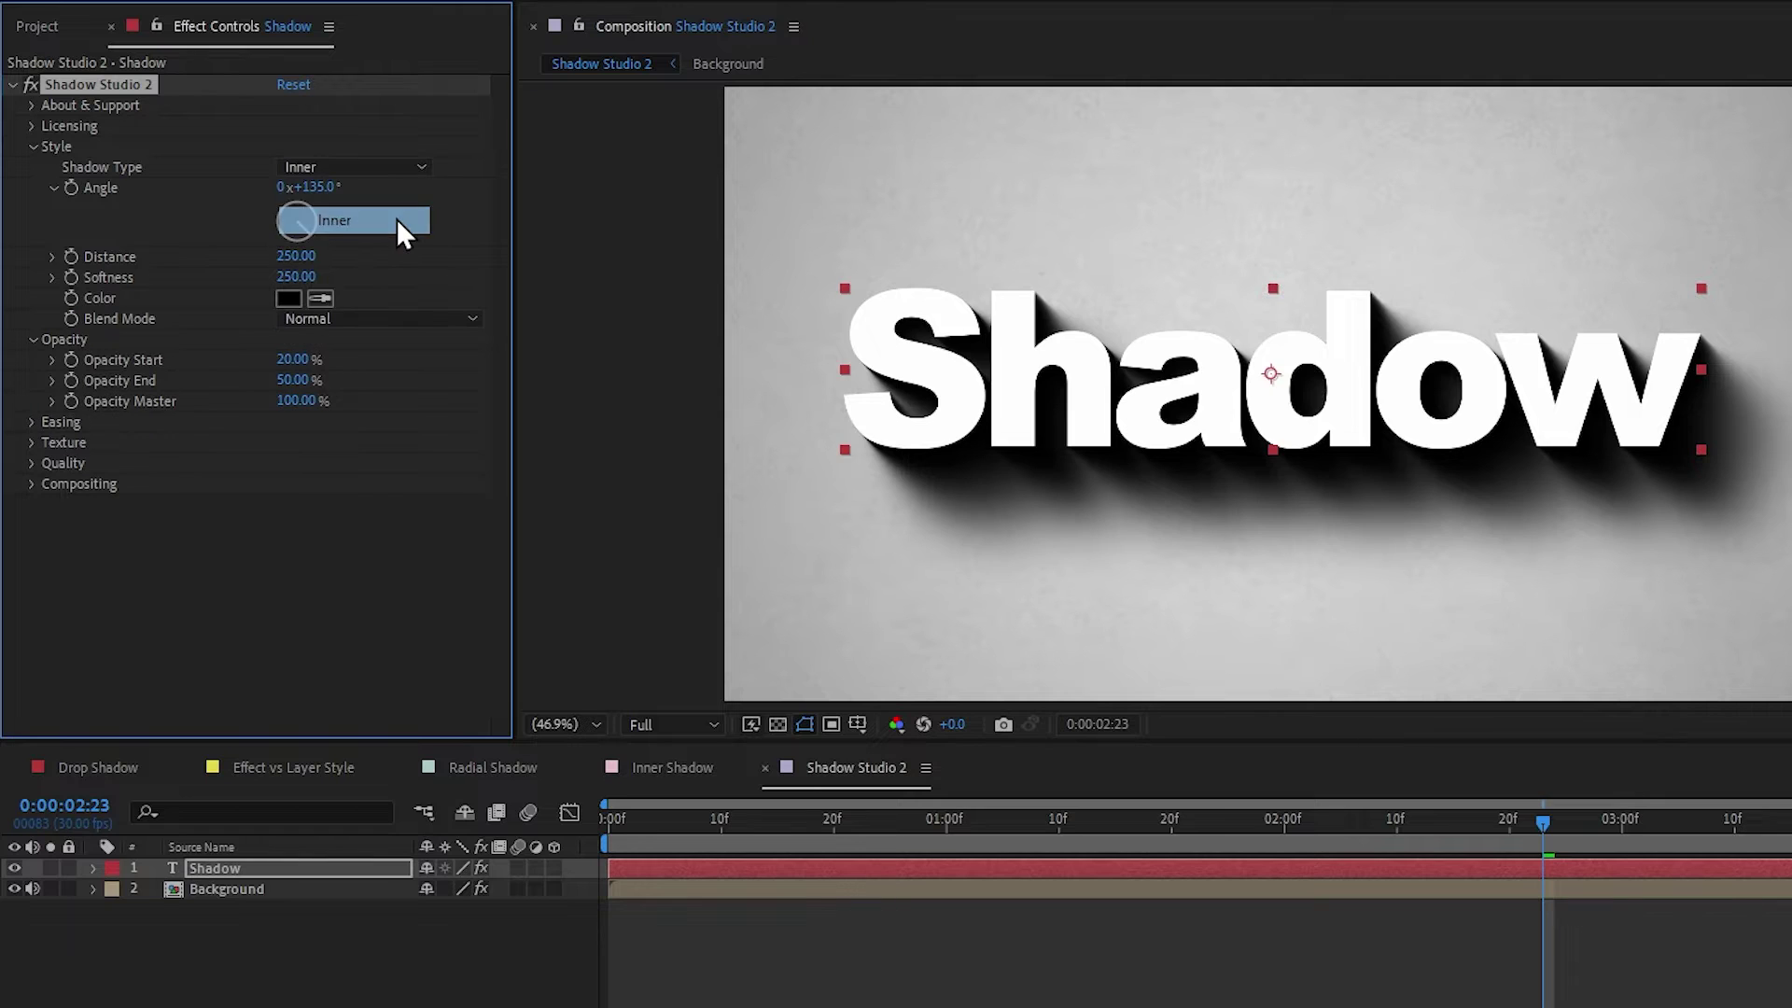
pyautogui.click(373, 169)
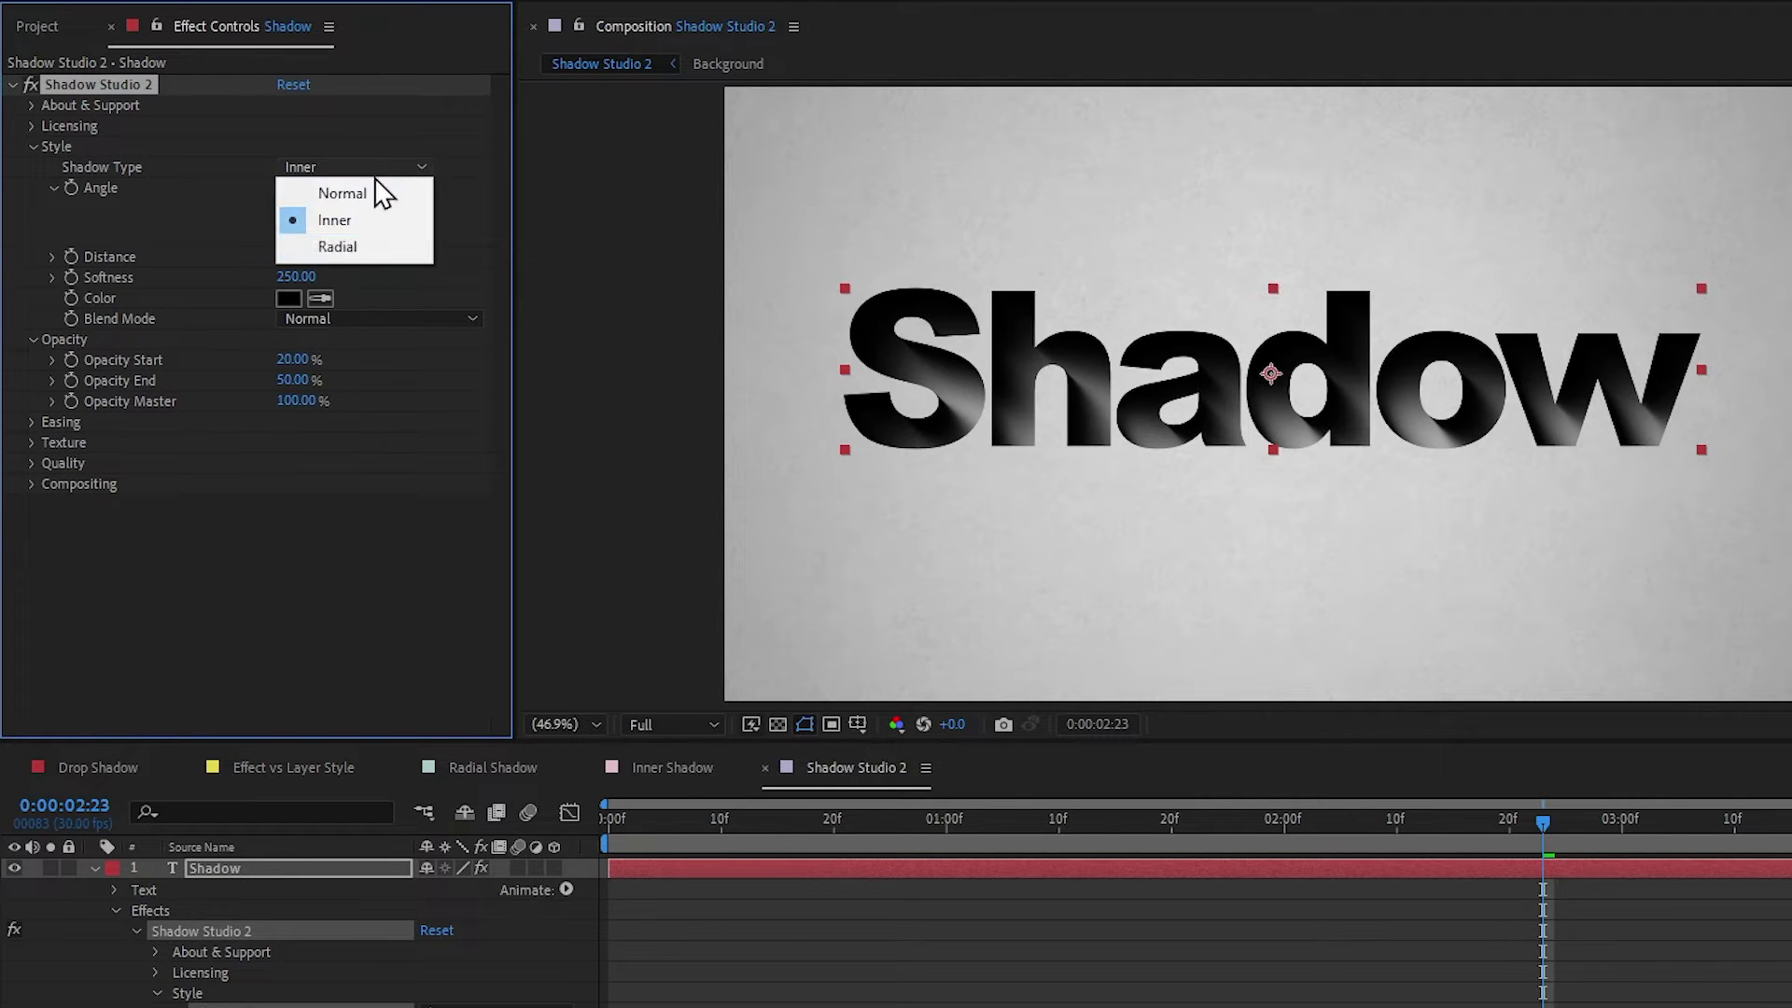
pyautogui.click(363, 250)
pyautogui.moveTo(724, 87); pyautogui.dragTo(1485, 150)
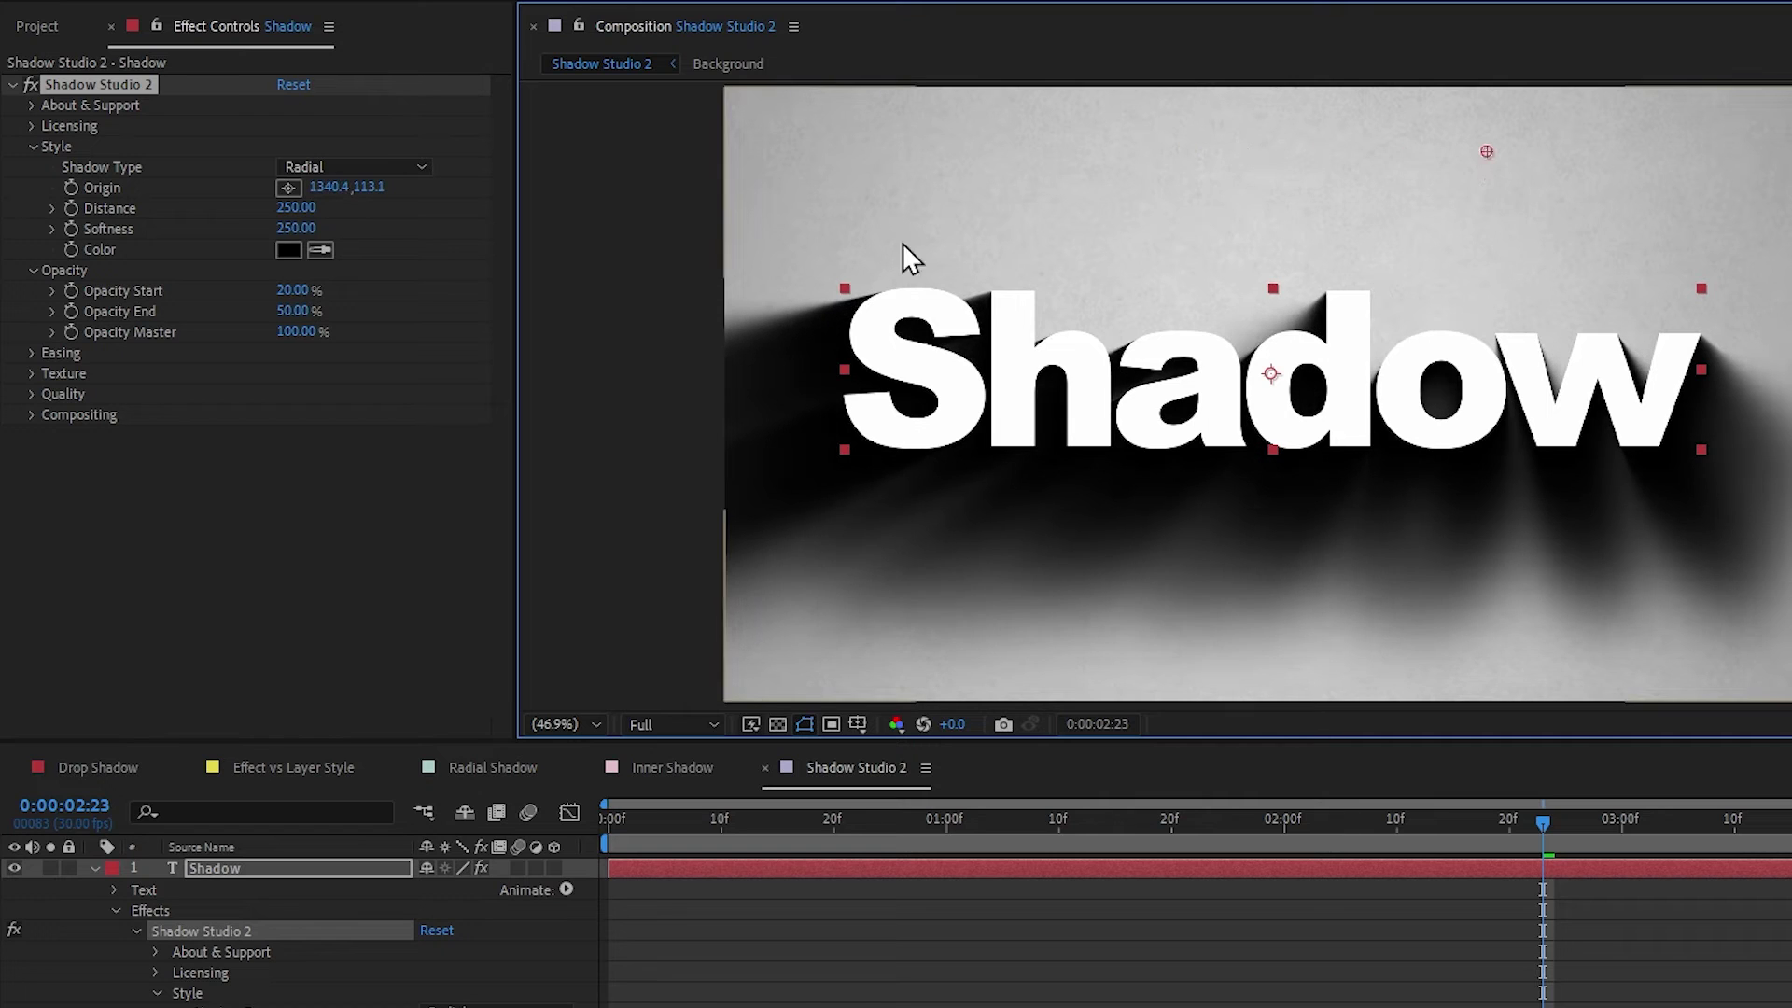
pyautogui.click(422, 168)
pyautogui.click(411, 185)
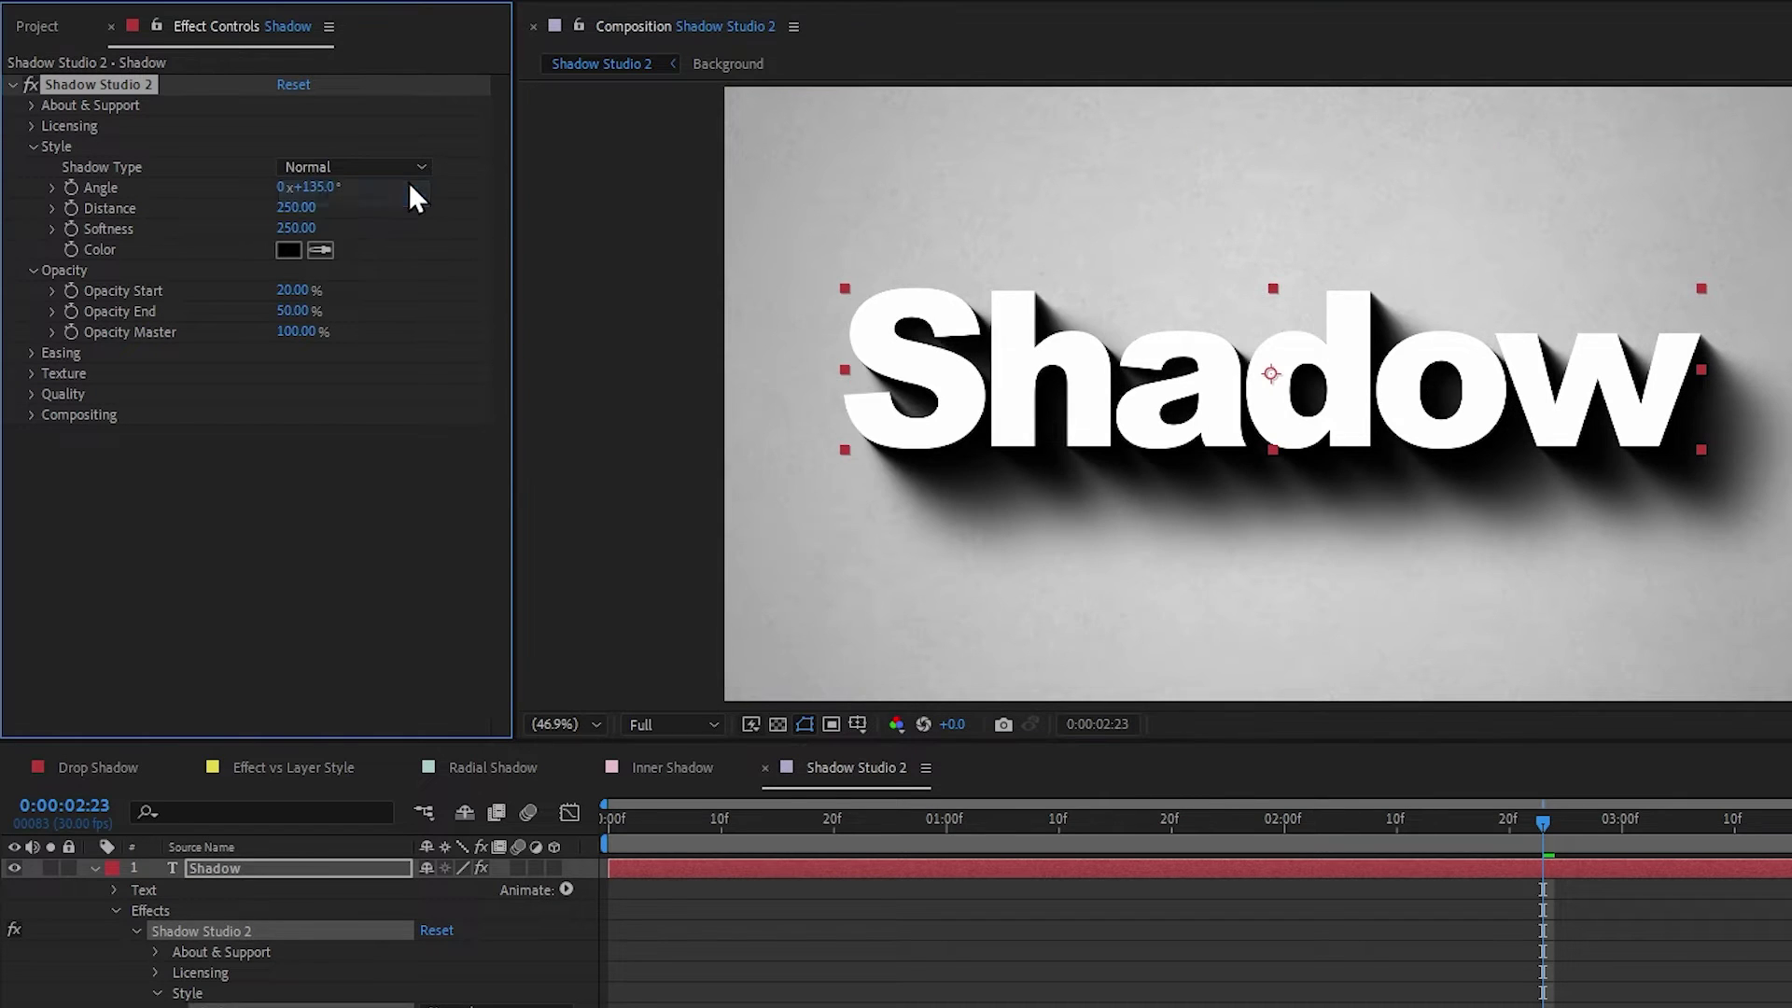
# Tune the shadow's distance and opacity, set Softness to 250, and raise the text in frame.
pyautogui.click(95, 868)
pyautogui.moveTo(296, 207)
pyautogui.mouseDown()
pyautogui.moveTo(189, 209)
pyautogui.moveTo(395, 208)
pyautogui.mouseUp()
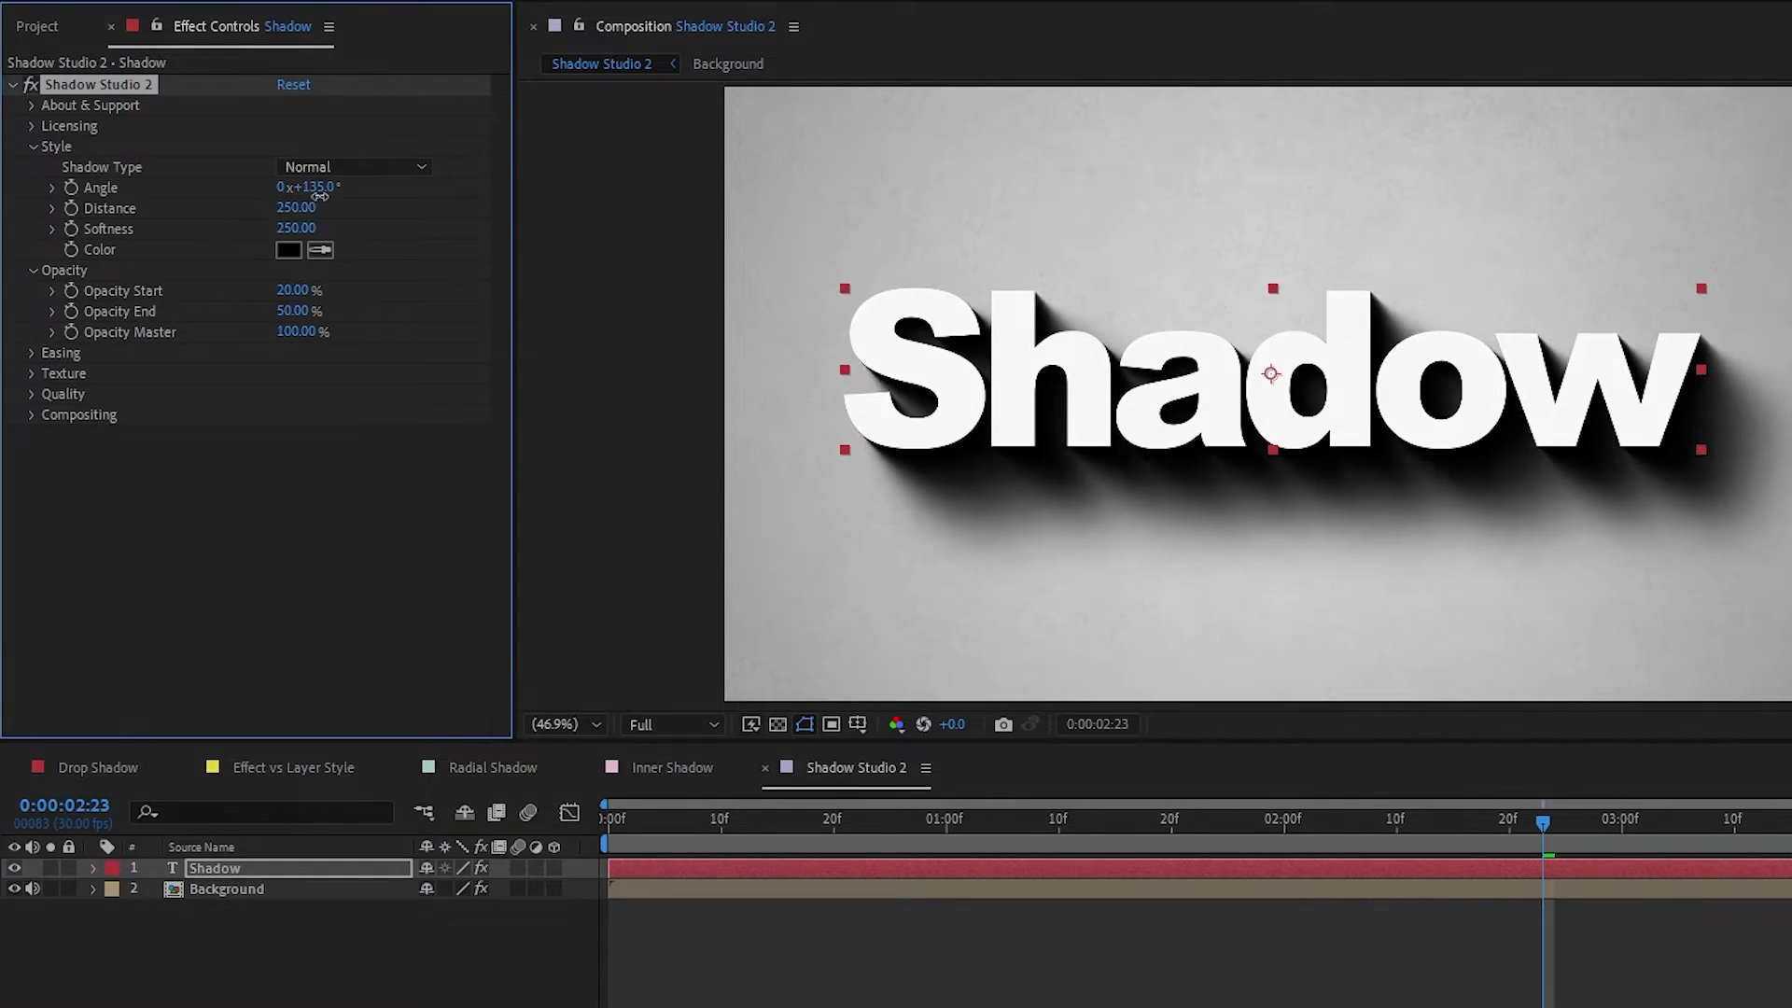
pyautogui.moveTo(282, 227); pyautogui.dragTo(4, 239)
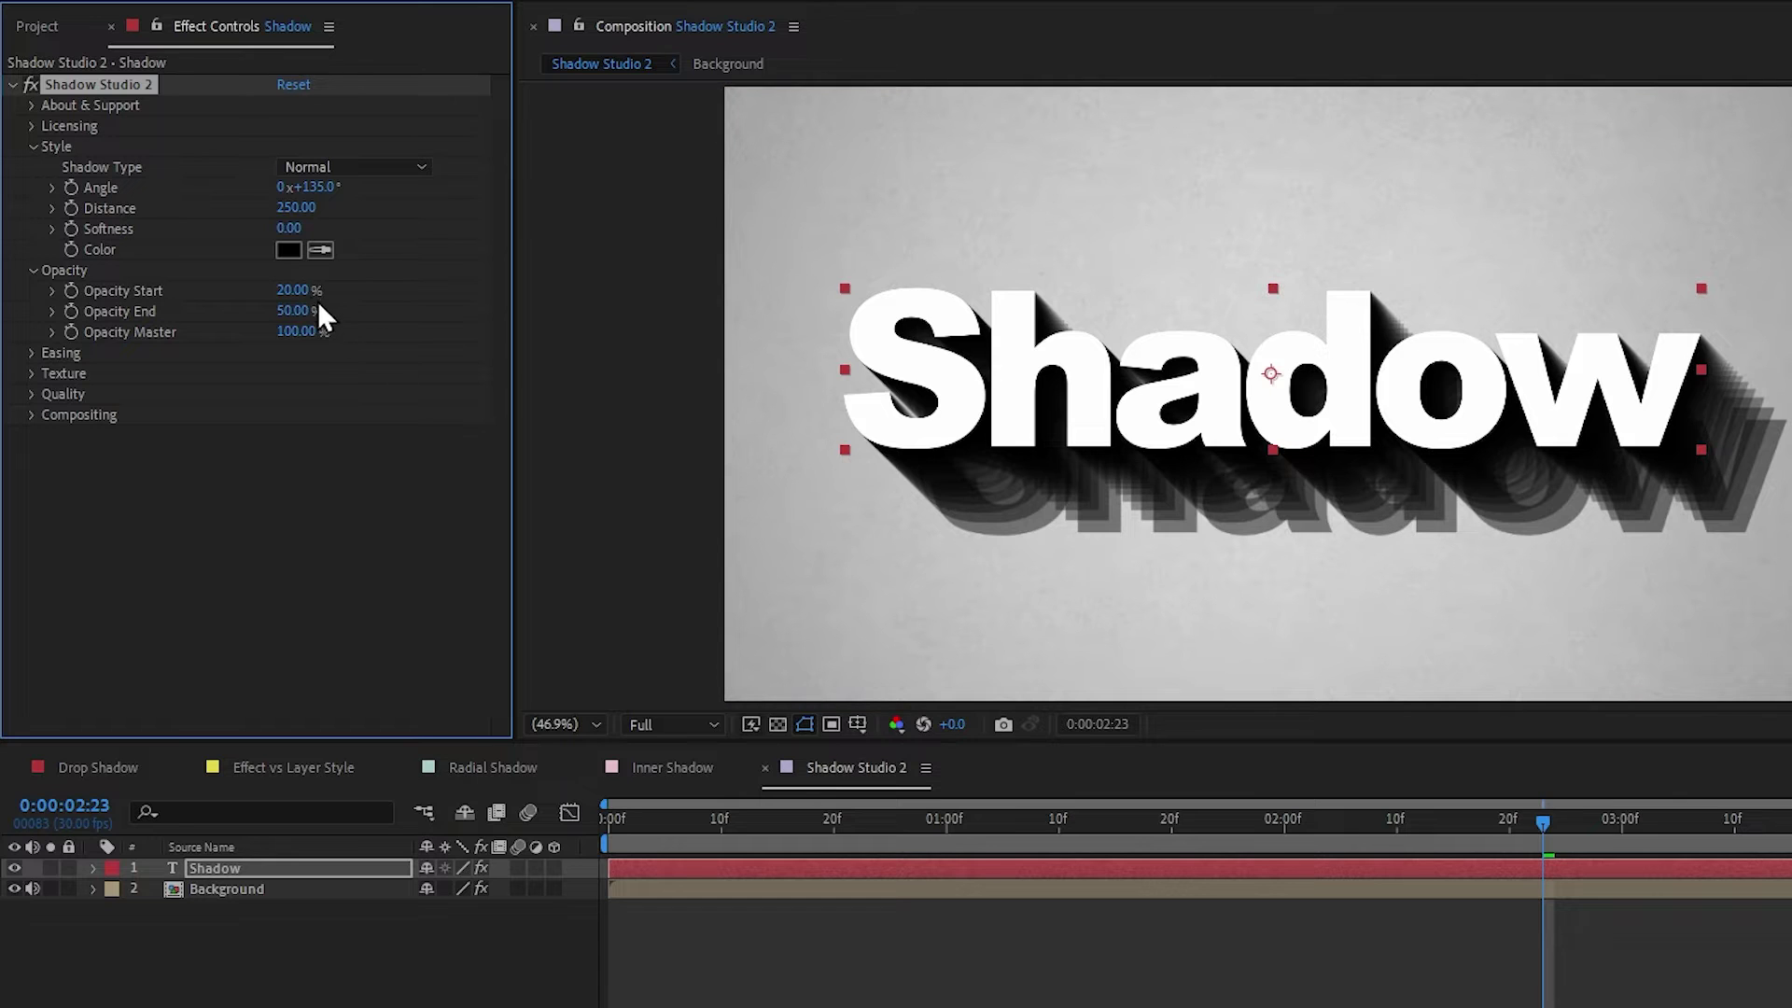
pyautogui.moveTo(292, 291)
pyautogui.mouseDown()
pyautogui.moveTo(295, 322)
pyautogui.moveTo(244, 329)
pyautogui.mouseUp()
pyautogui.moveTo(297, 330); pyautogui.dragTo(299, 330)
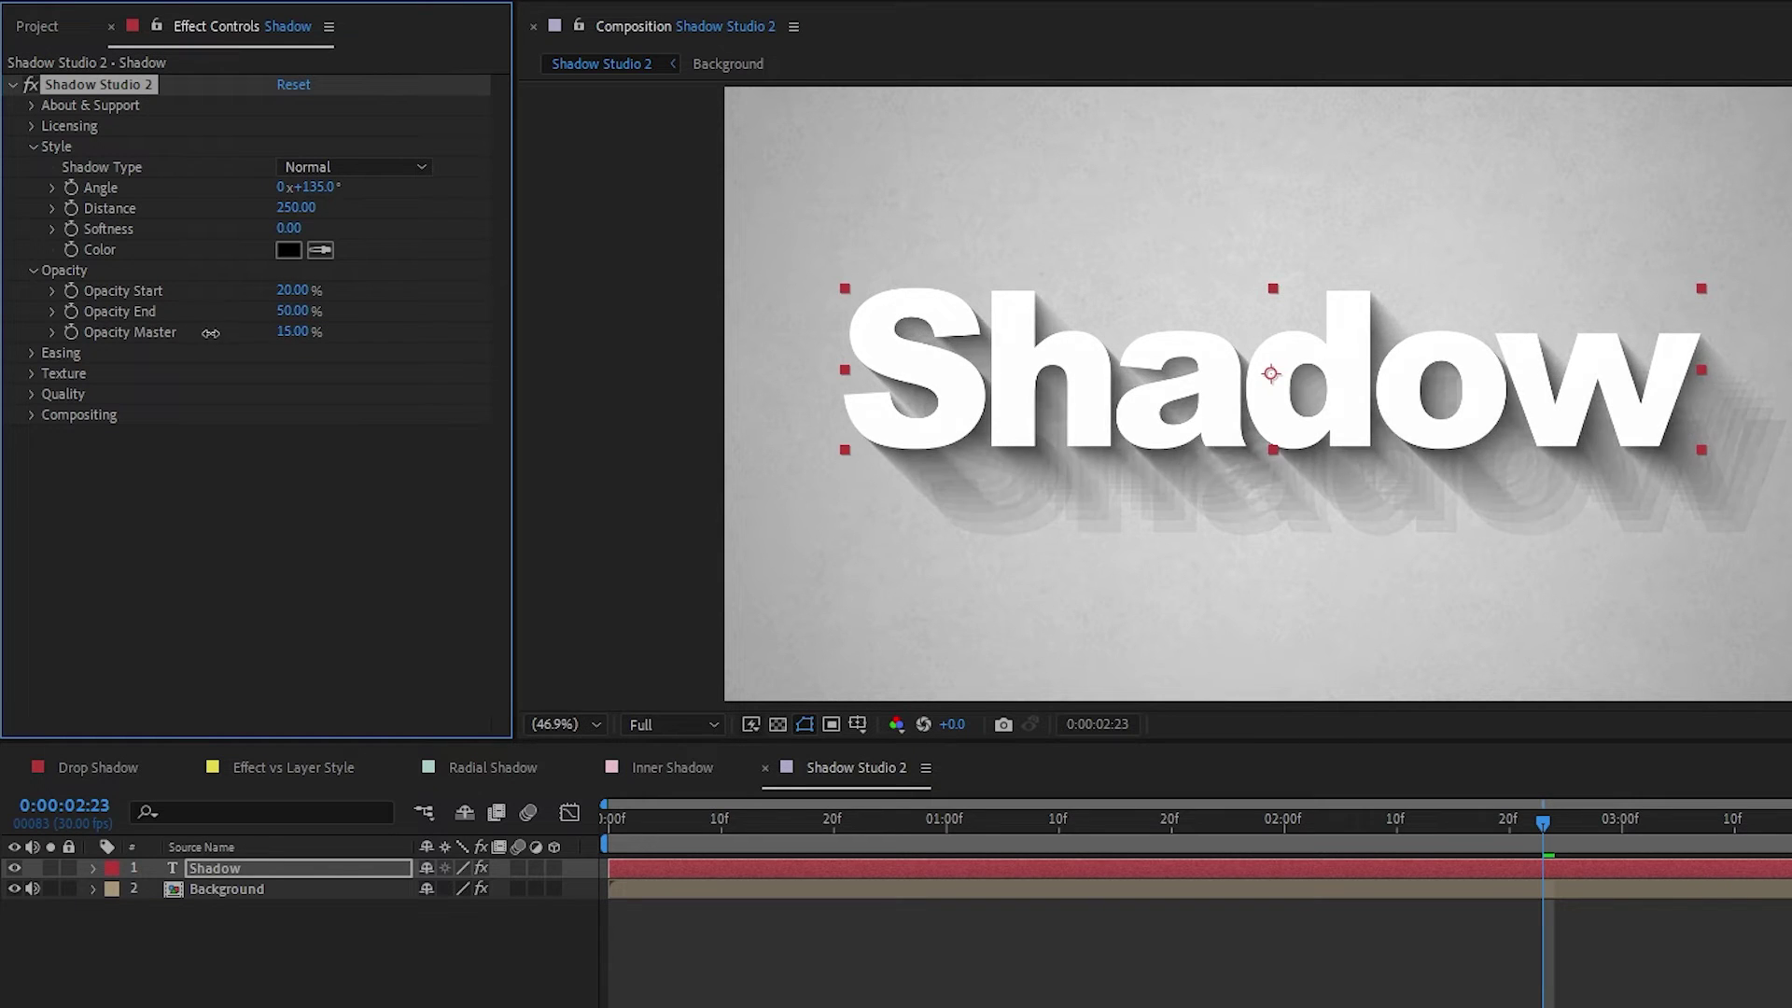
pyautogui.click(289, 228)
pyautogui.write('250')
pyautogui.press('Return')
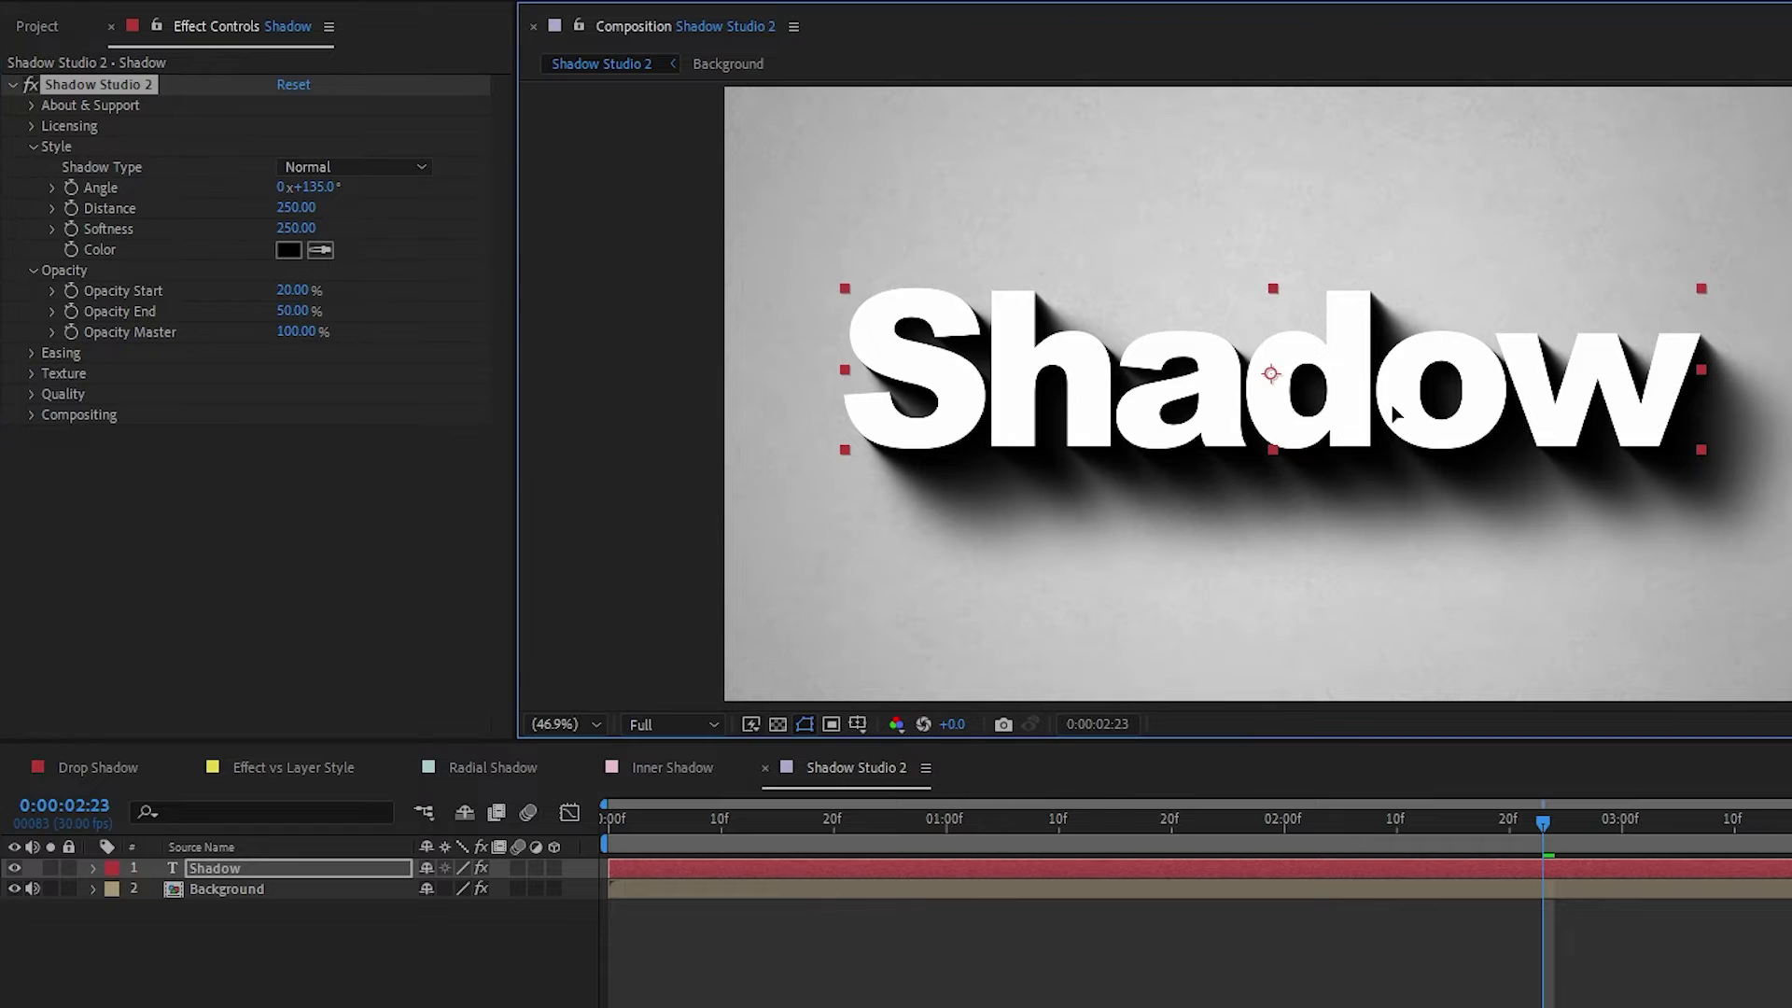
pyautogui.moveTo(1389, 389); pyautogui.dragTo(1381, 280)
# Duplicate the Shadow text layer below the original and strip its Shadow Studio 2 effect.
pyautogui.hotkey('ctrl', 'd')
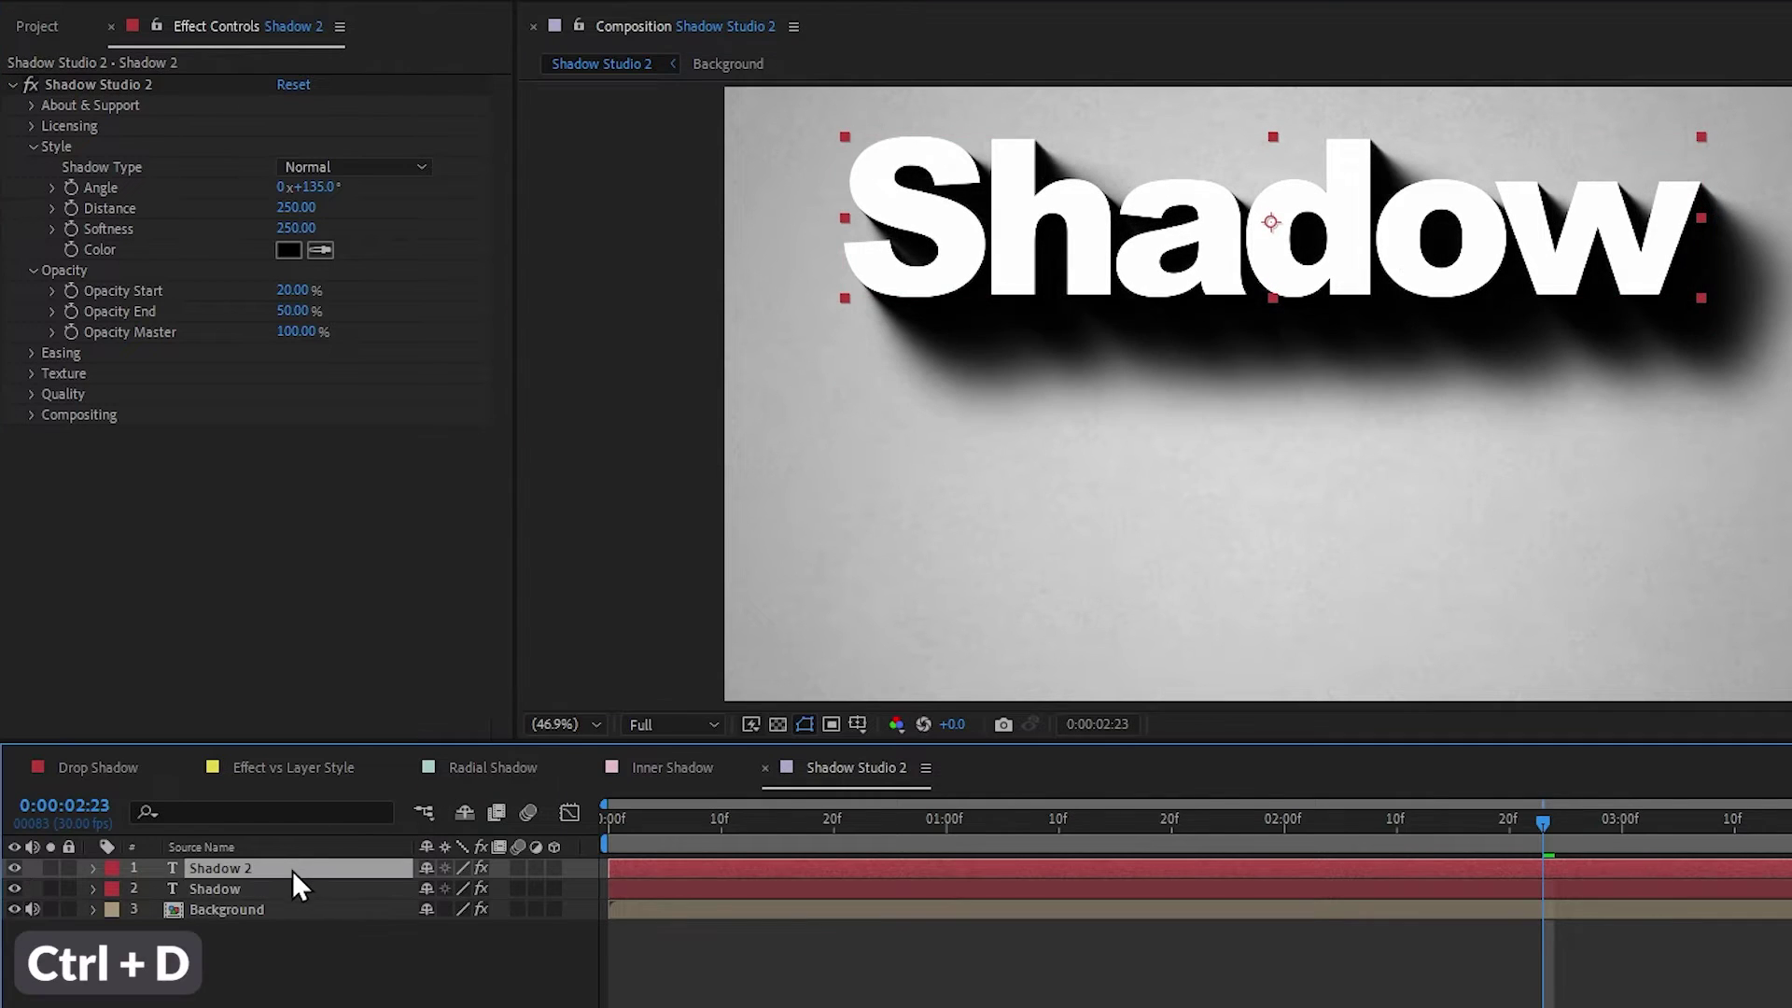
pyautogui.moveTo(1047, 303); pyautogui.dragTo(1047, 586)
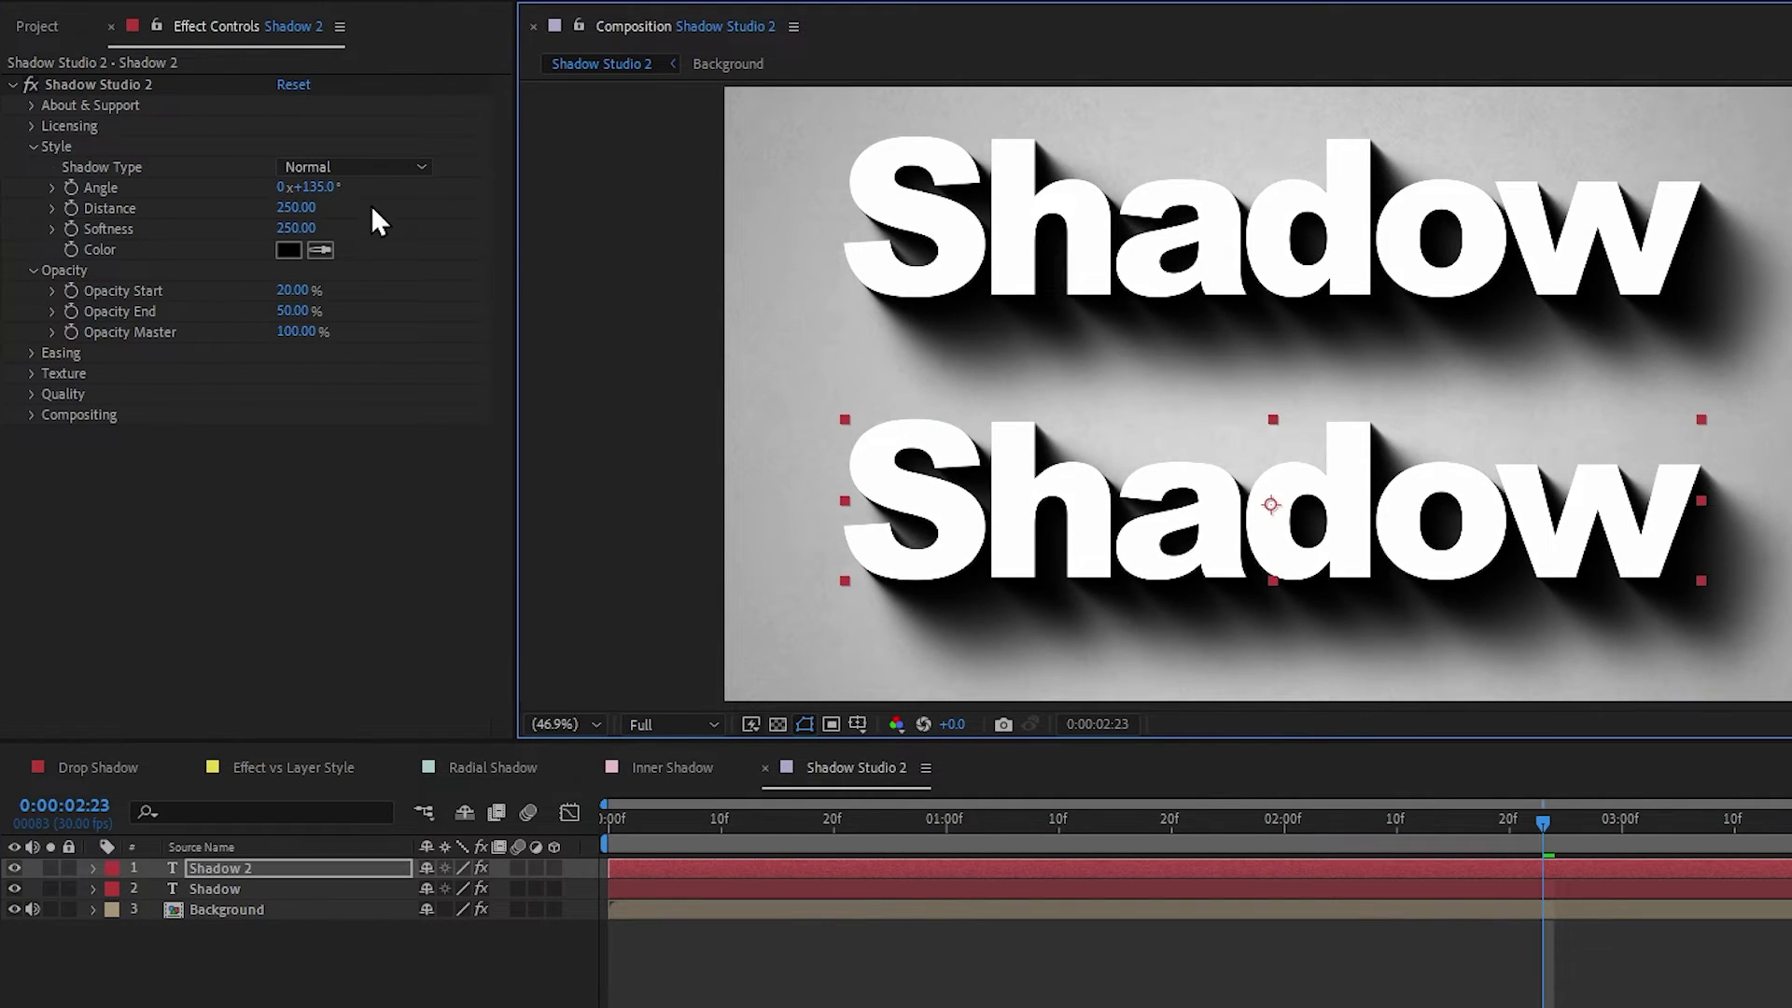
pyautogui.click(154, 86)
pyautogui.press('Delete')
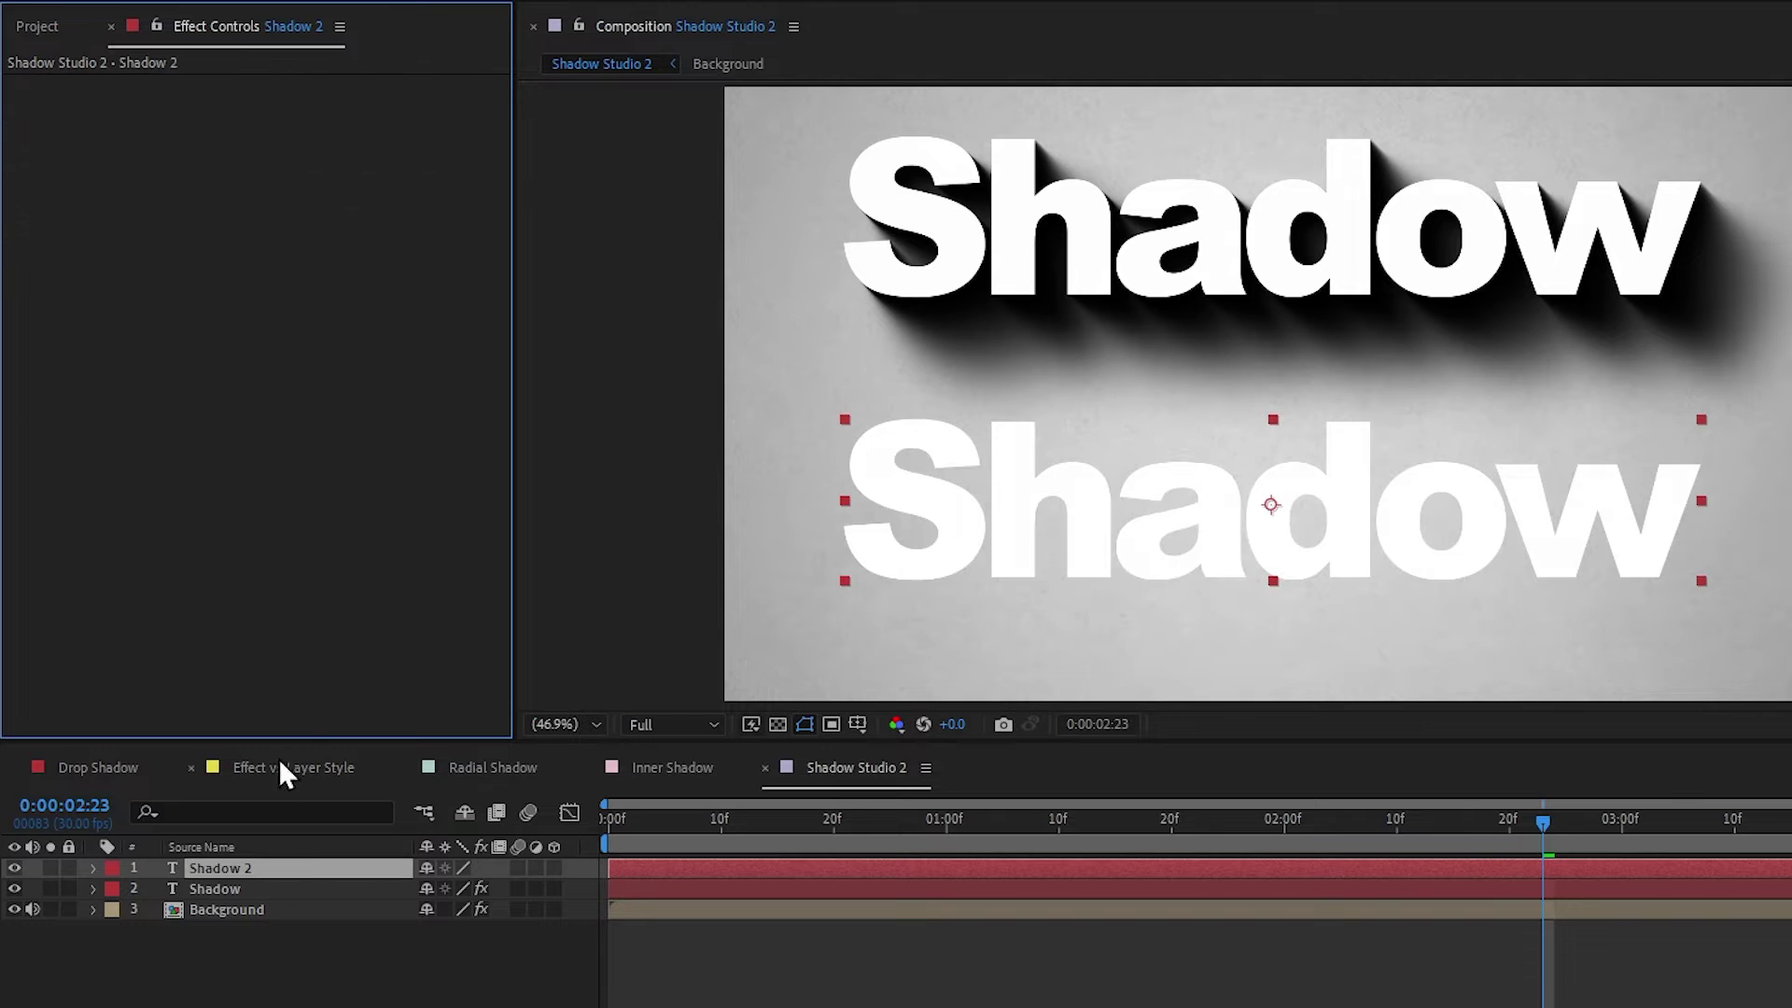
# Apply a Drop Shadow to the copy with distance 10 and softness 10.
pyautogui.hotkey('ctrl', 'space')
pyautogui.write('dro')
pyautogui.press('Return')
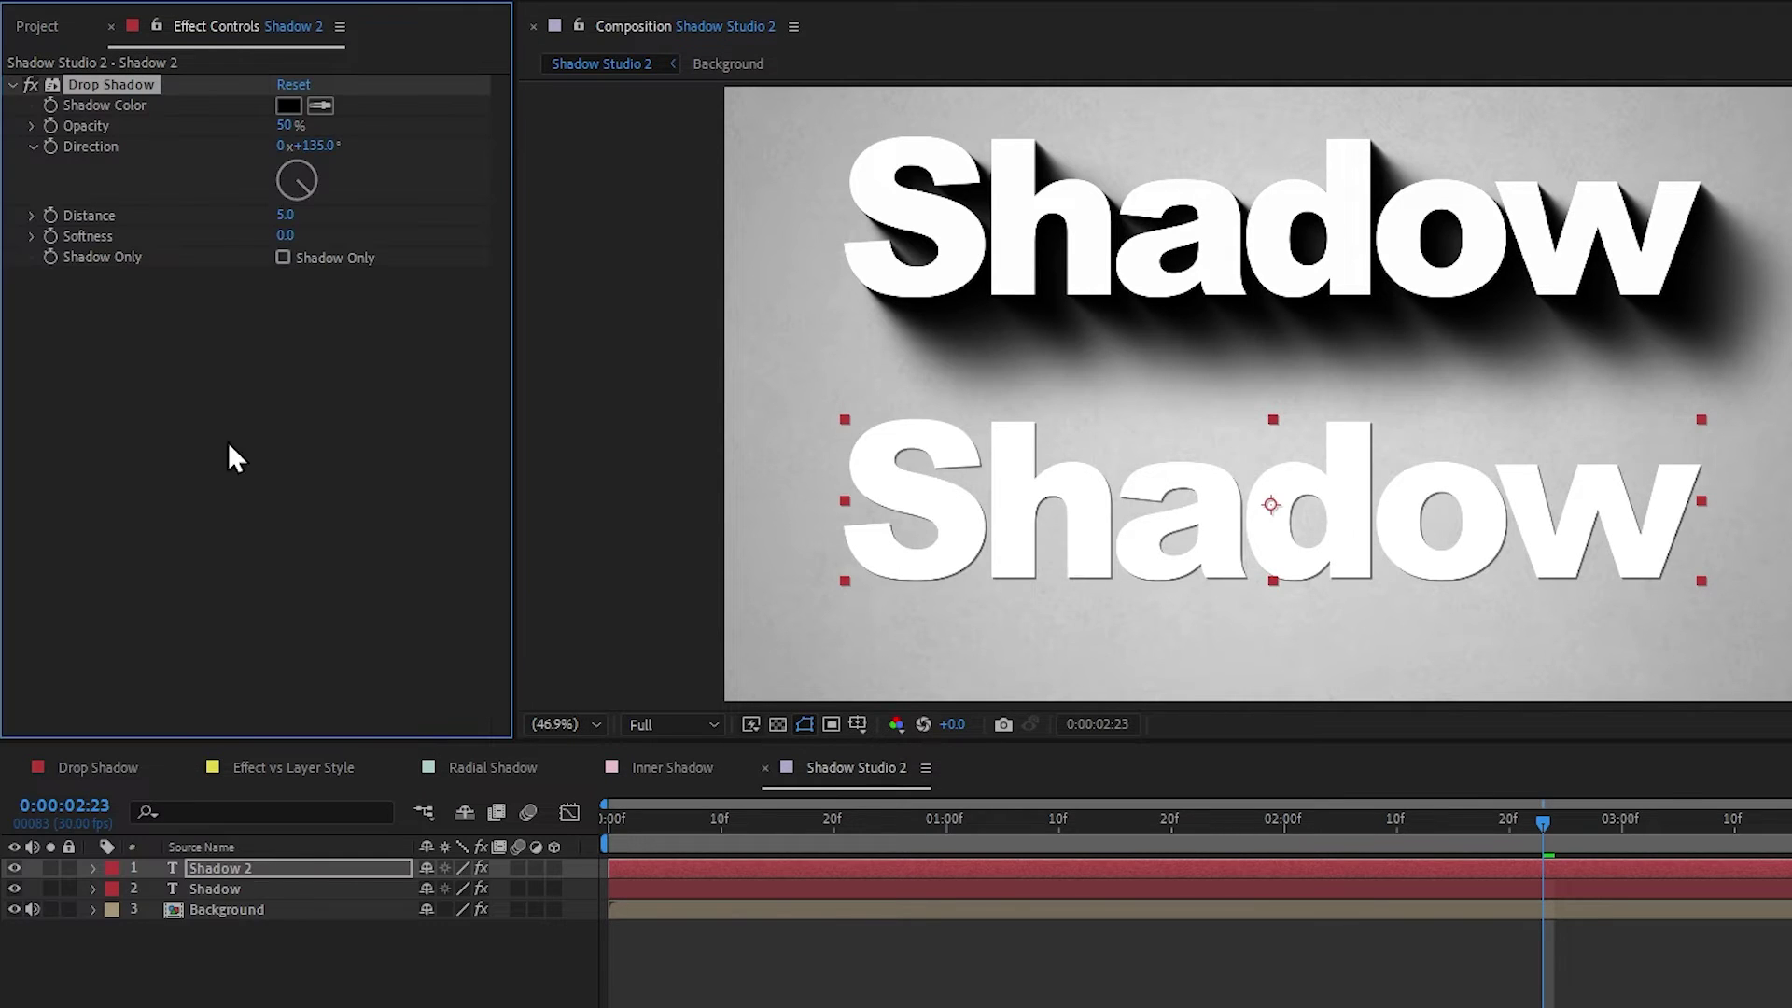
pyautogui.moveTo(301, 124); pyautogui.dragTo(377, 121)
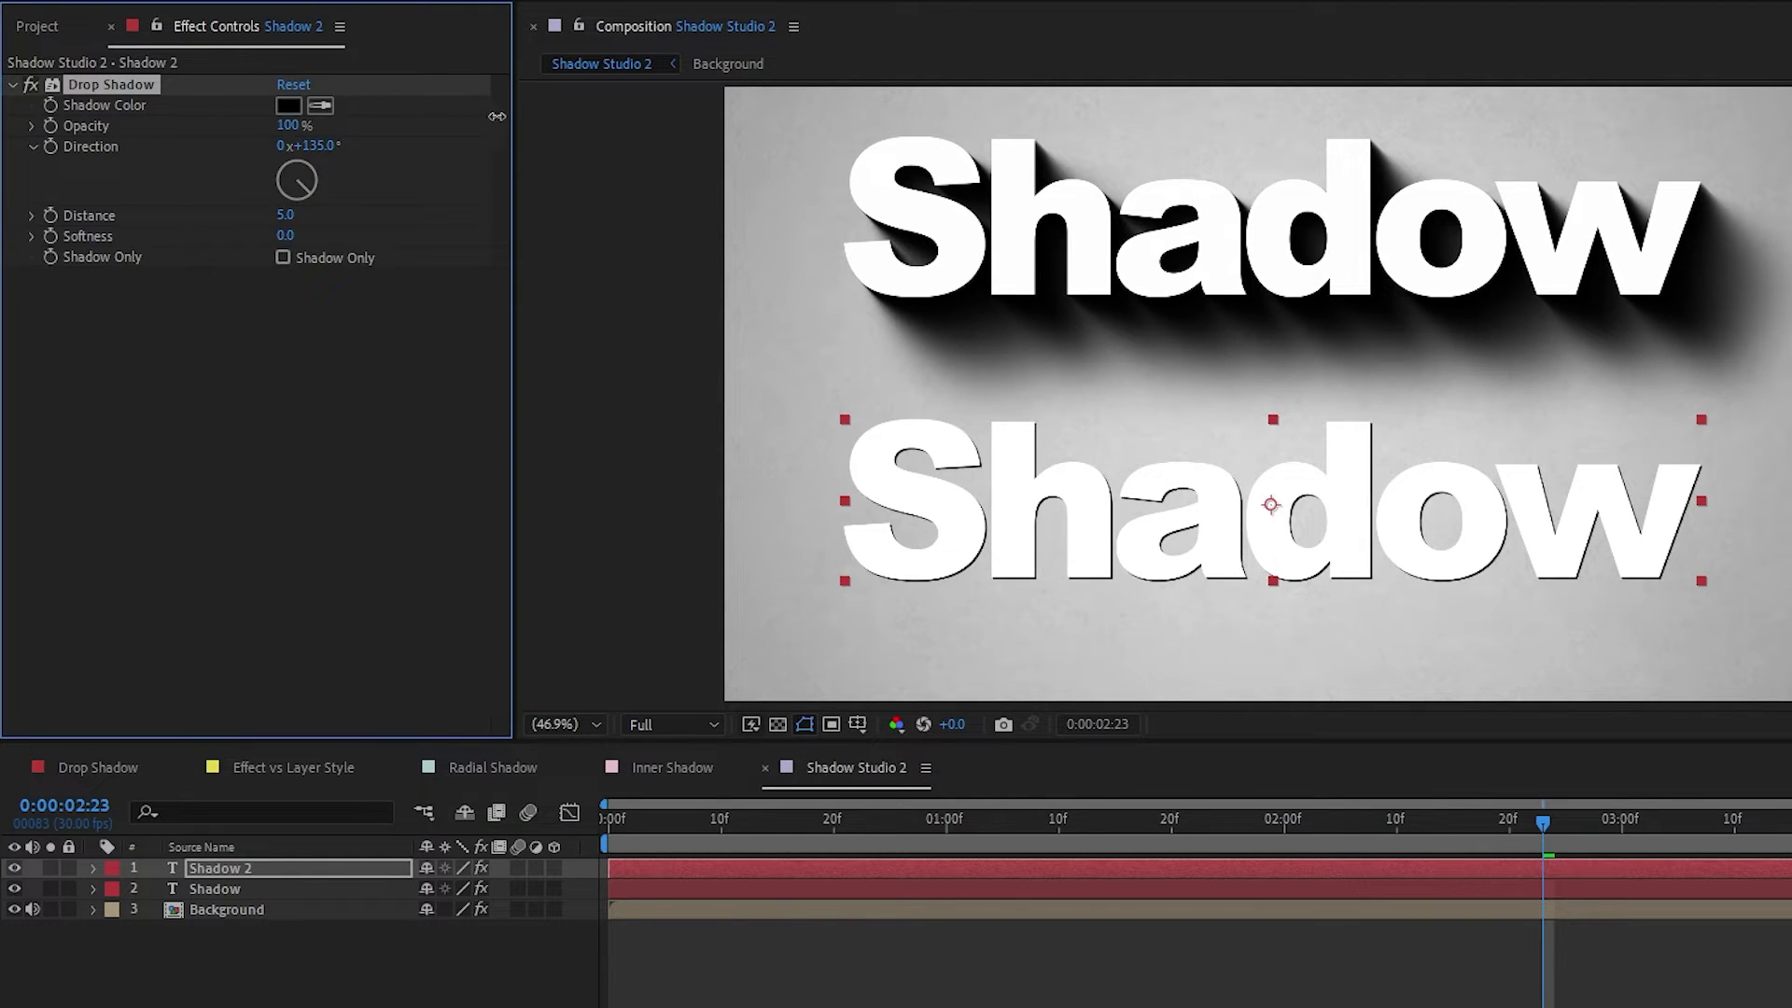
pyautogui.write('10')
pyautogui.press('Return')
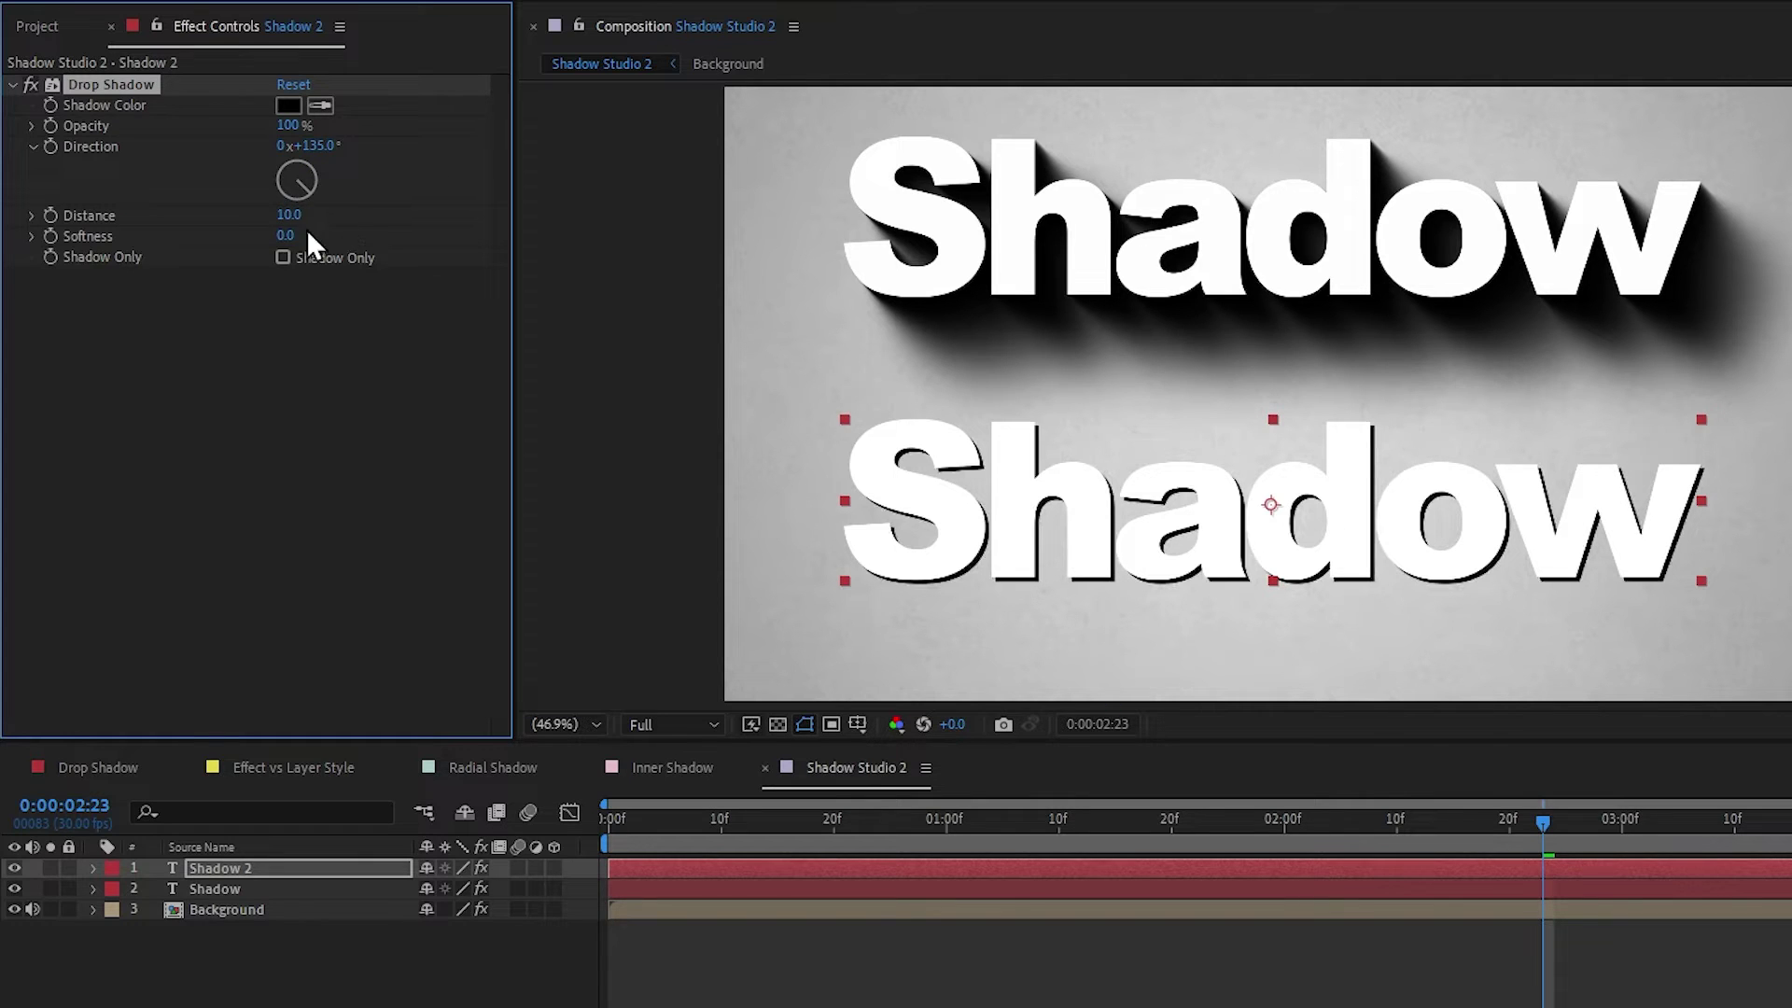
pyautogui.write('10')
pyautogui.press('Return')
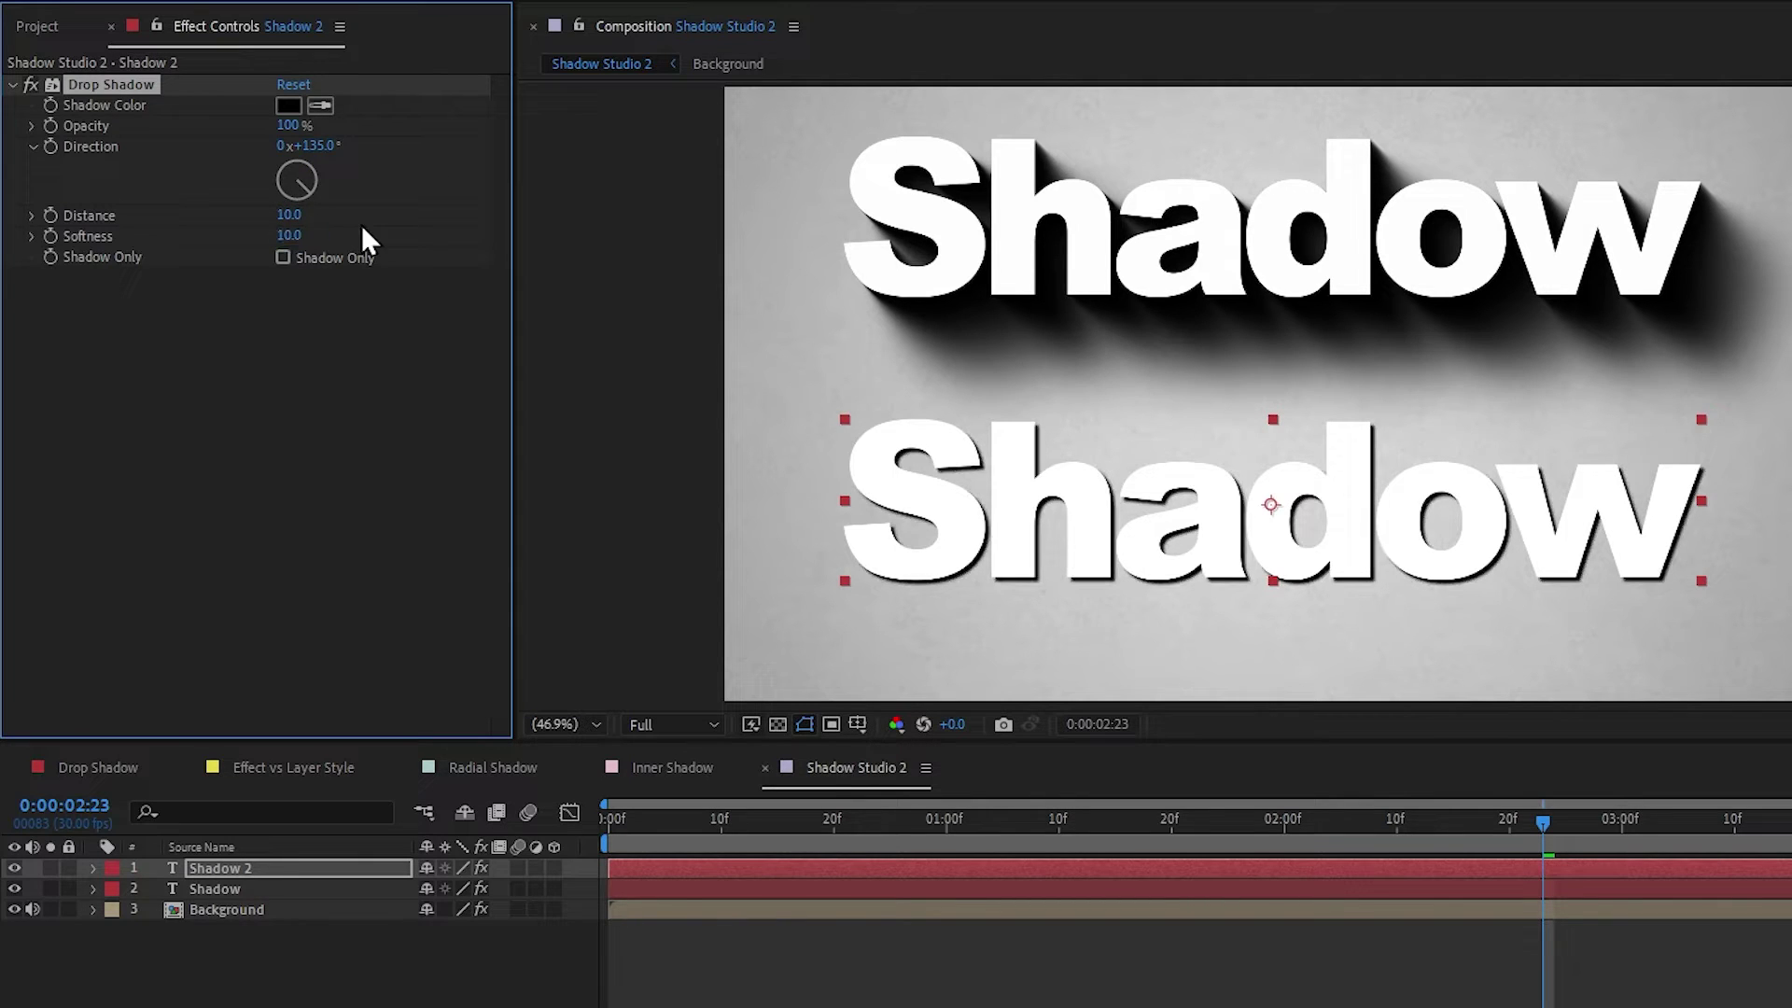
# Add Drop Shadows 2–4, lowering opacity to 90% and 80% while raising distance and softness.
pyautogui.hotkey('ctrl', 'd')
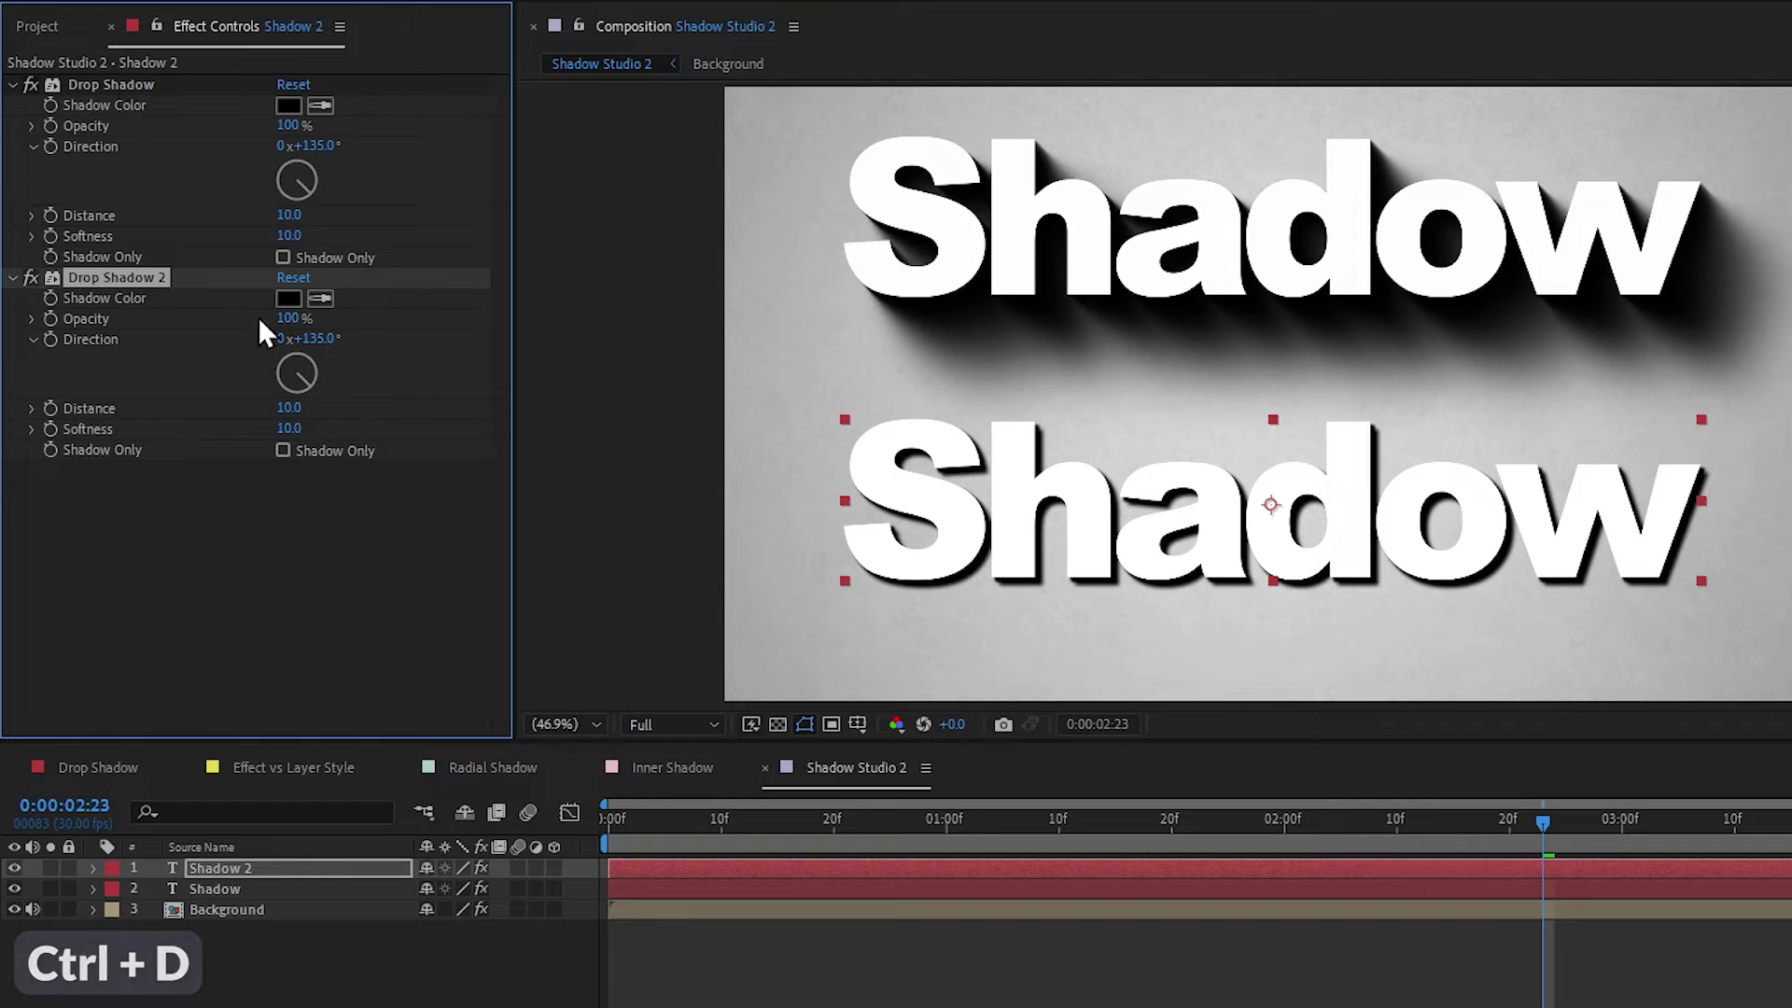
pyautogui.click(284, 318)
pyautogui.write('90')
pyautogui.press('Return')
pyautogui.moveTo(289, 407)
pyautogui.mouseDown()
pyautogui.moveTo(313, 448)
pyautogui.moveTo(285, 408)
pyautogui.mouseUp()
pyautogui.moveTo(290, 427); pyautogui.dragTo(293, 427)
pyautogui.hotkey('ctrl', 'd')
pyautogui.moveTo(284, 511); pyautogui.dragTo(272, 511)
pyautogui.moveTo(288, 600); pyautogui.dragTo(299, 600)
pyautogui.moveTo(288, 620)
pyautogui.mouseDown()
pyautogui.moveTo(313, 619)
pyautogui.moveTo(61, 600)
pyautogui.mouseUp()
pyautogui.hotkey('ctrl', 'd')
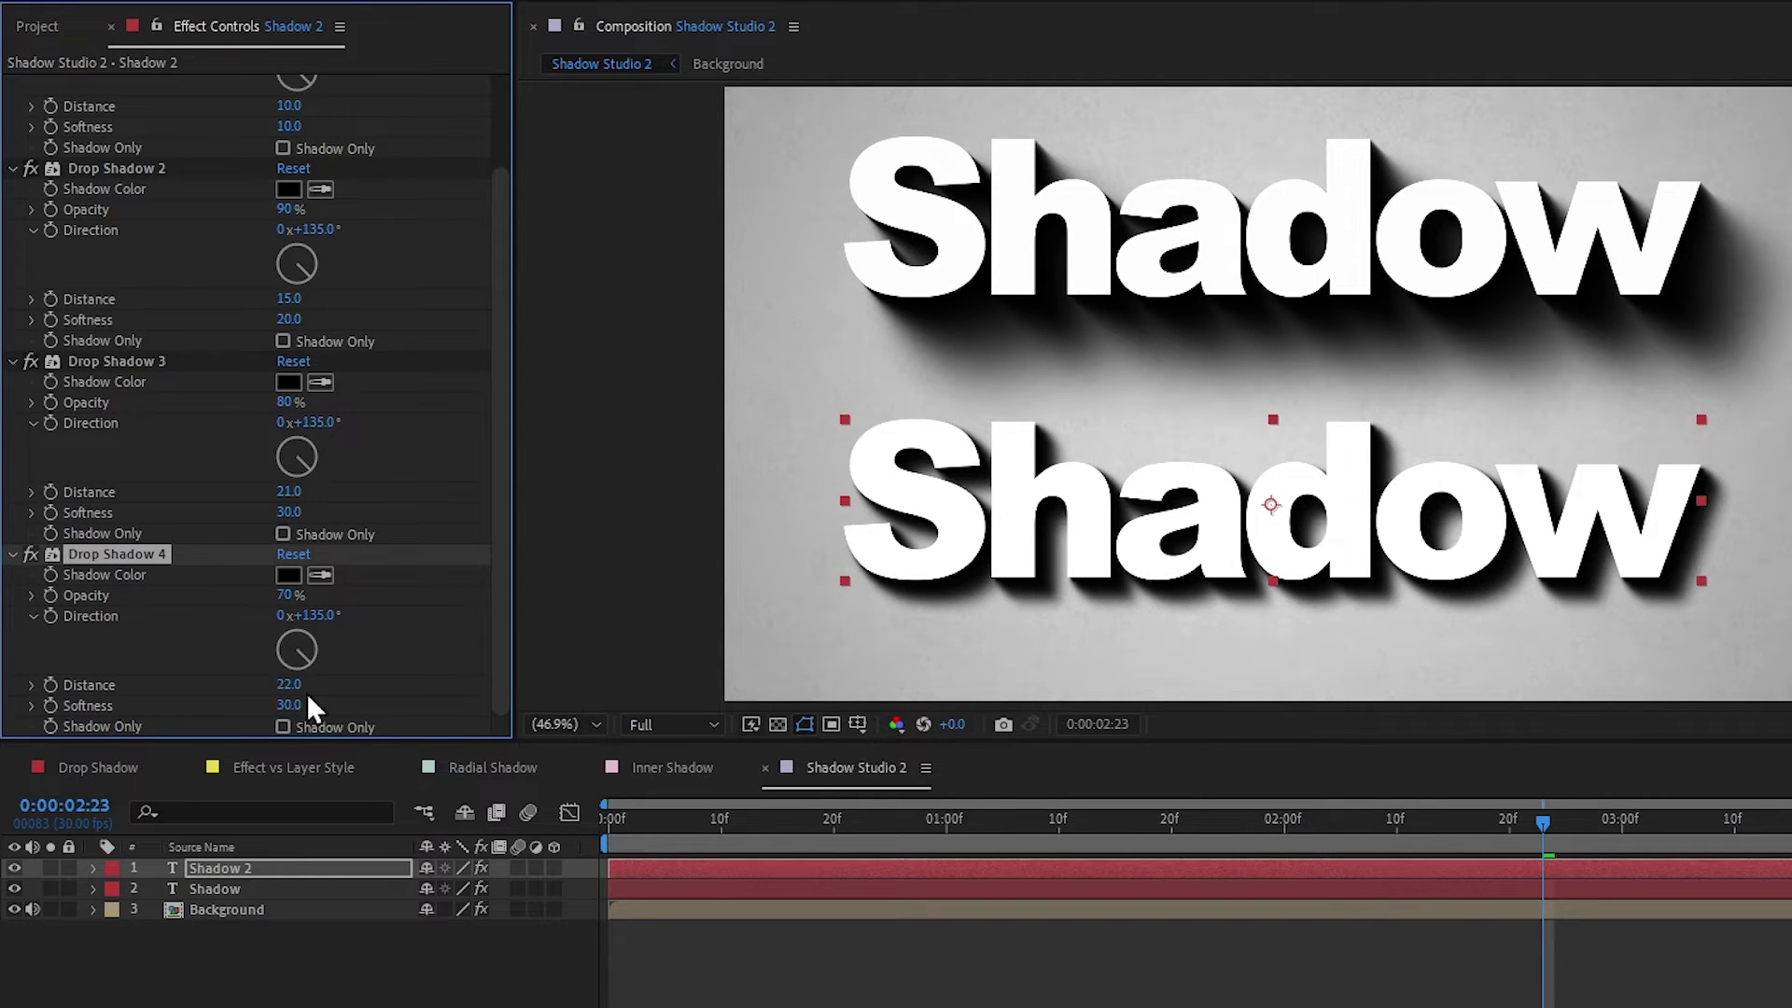
pyautogui.moveTo(291, 684)
pyautogui.mouseDown()
pyautogui.moveTo(374, 677)
pyautogui.moveTo(280, 714)
pyautogui.mouseUp()
# Add Drop Shadows 5–7, each fainter, farther and softer, then collapse all effects.
pyautogui.hotkey('ctrl', 'd')
pyautogui.moveTo(284, 594); pyautogui.dragTo(266, 595)
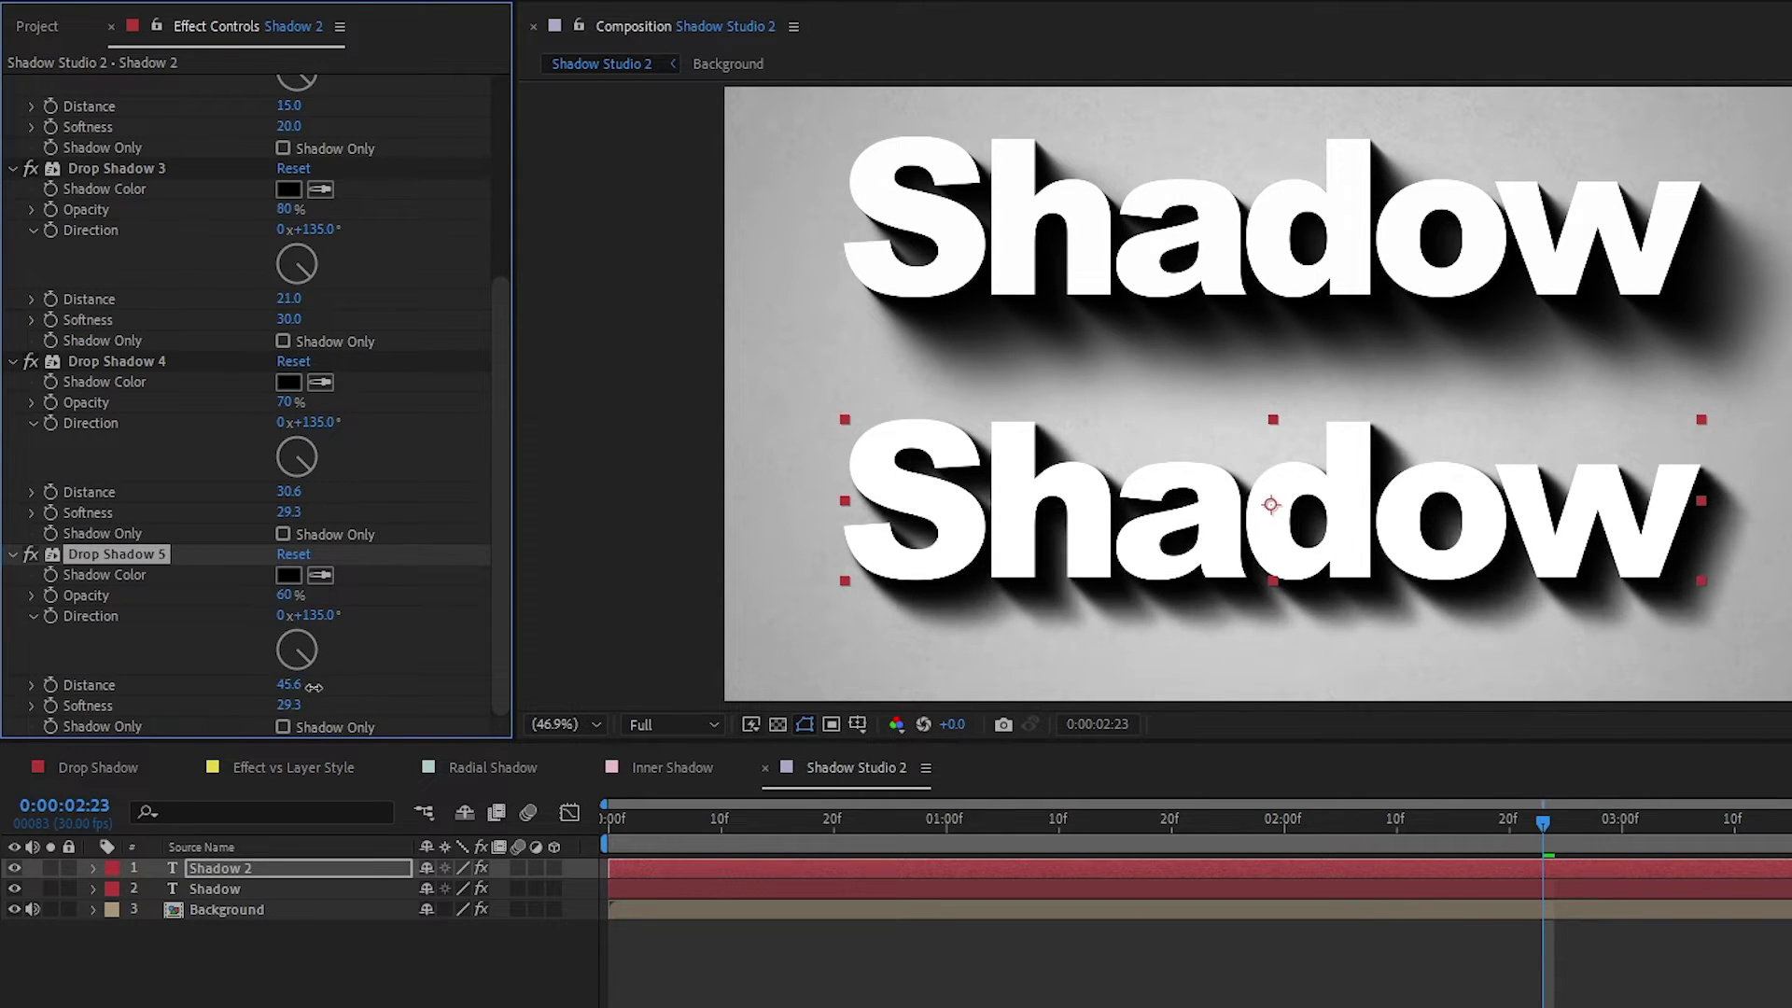
pyautogui.moveTo(289, 704); pyautogui.dragTo(336, 704)
pyautogui.hotkey('ctrl', 'd')
pyautogui.moveTo(284, 595); pyautogui.dragTo(254, 600)
pyautogui.moveTo(287, 684)
pyautogui.mouseDown()
pyautogui.moveTo(317, 679)
pyautogui.moveTo(297, 704)
pyautogui.mouseUp()
pyautogui.hotkey('ctrl', 'd')
pyautogui.moveTo(284, 594); pyautogui.dragTo(262, 597)
pyautogui.moveTo(288, 684); pyautogui.dragTo(322, 686)
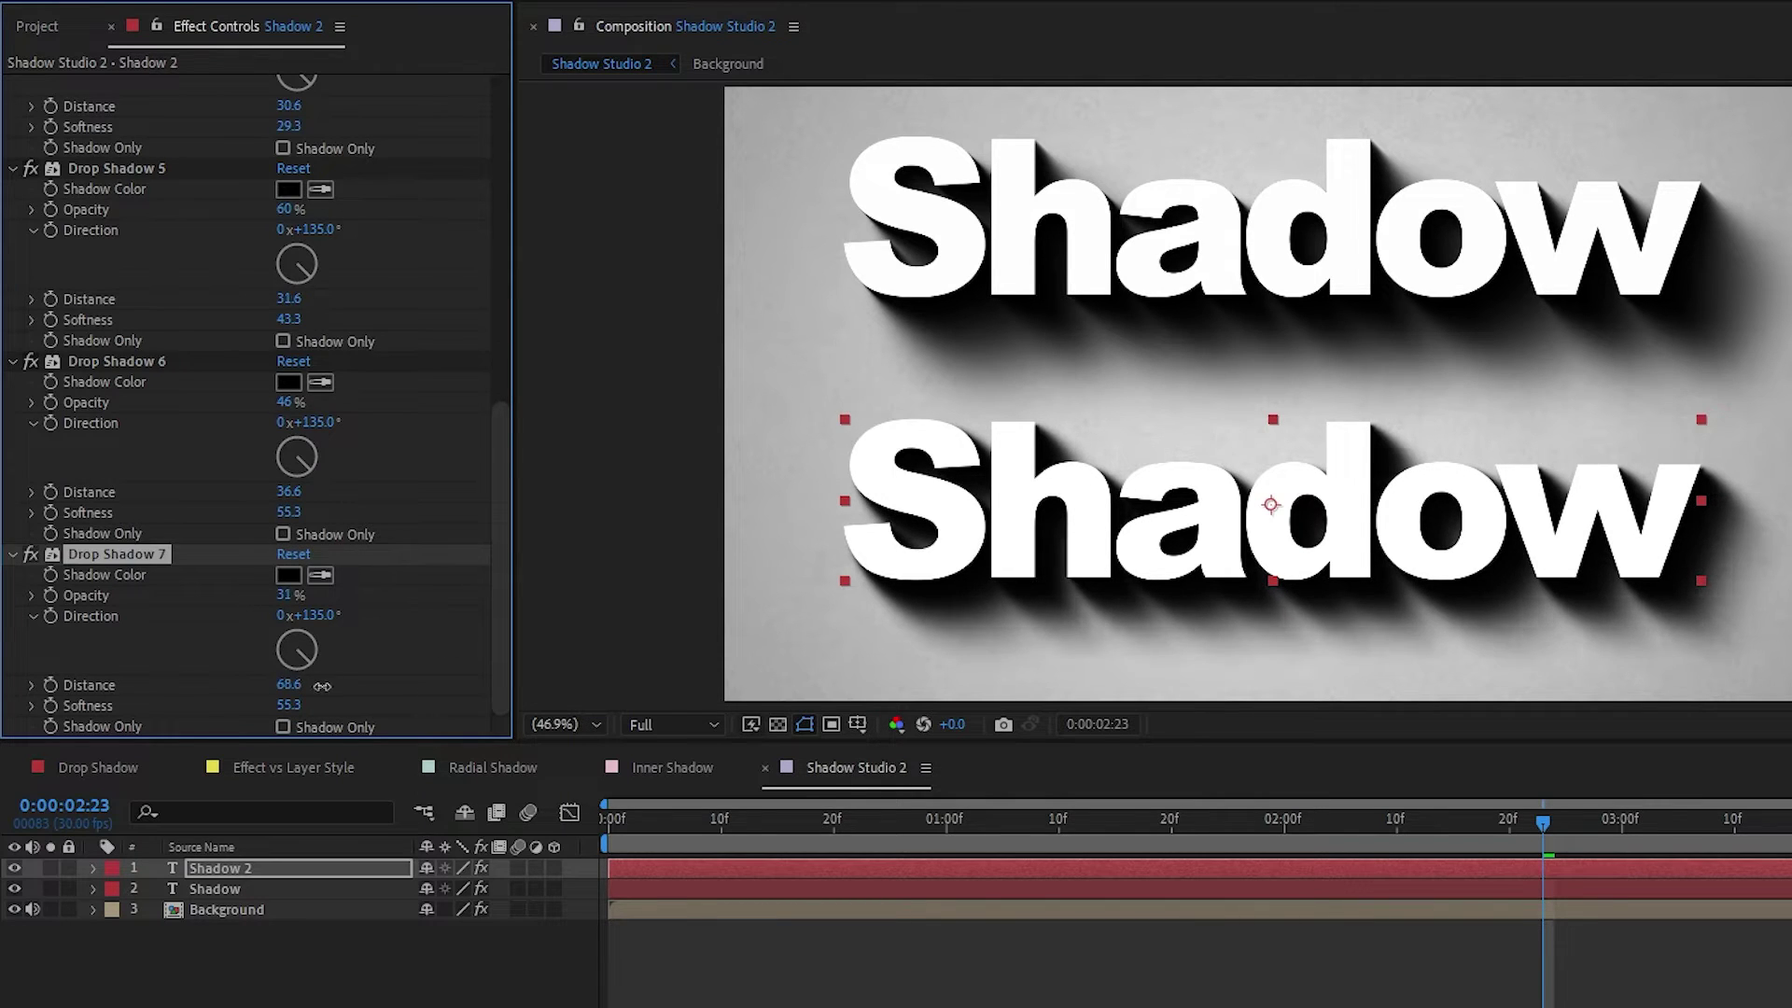
pyautogui.hotkey('ctrl', '`')
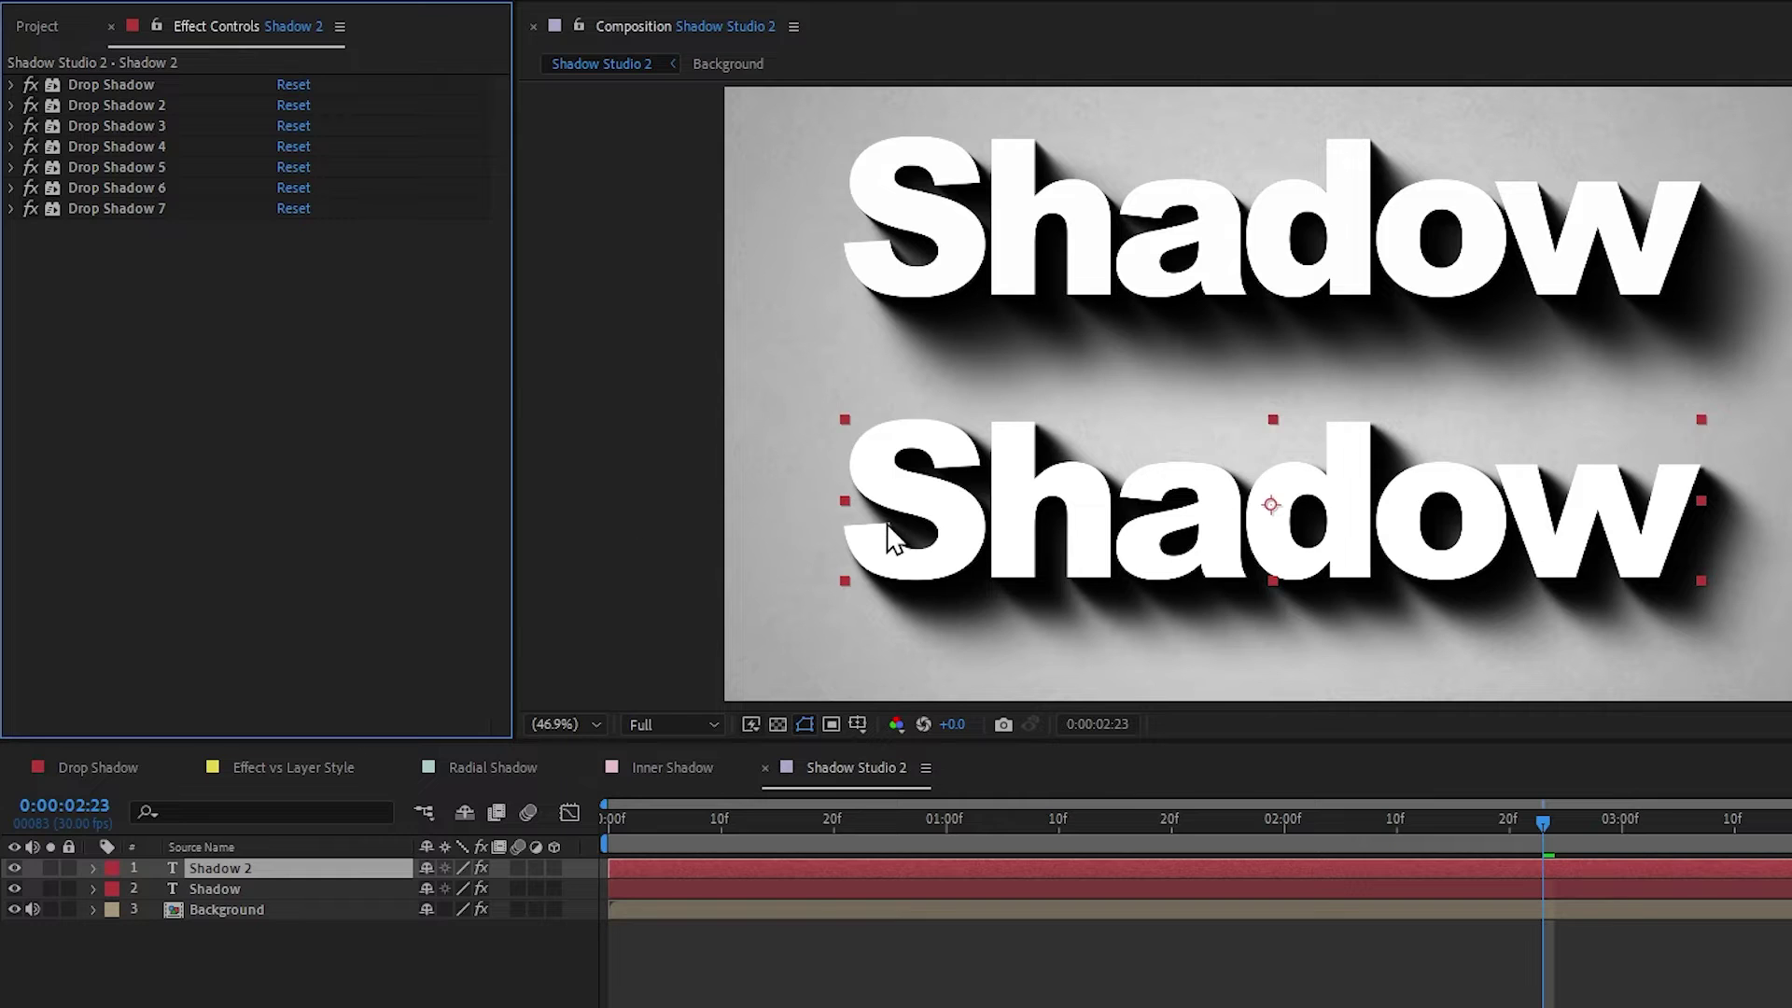
# Test rotating the first two drop shadows' Direction, then undo to keep 135°.
pyautogui.click(1274, 266)
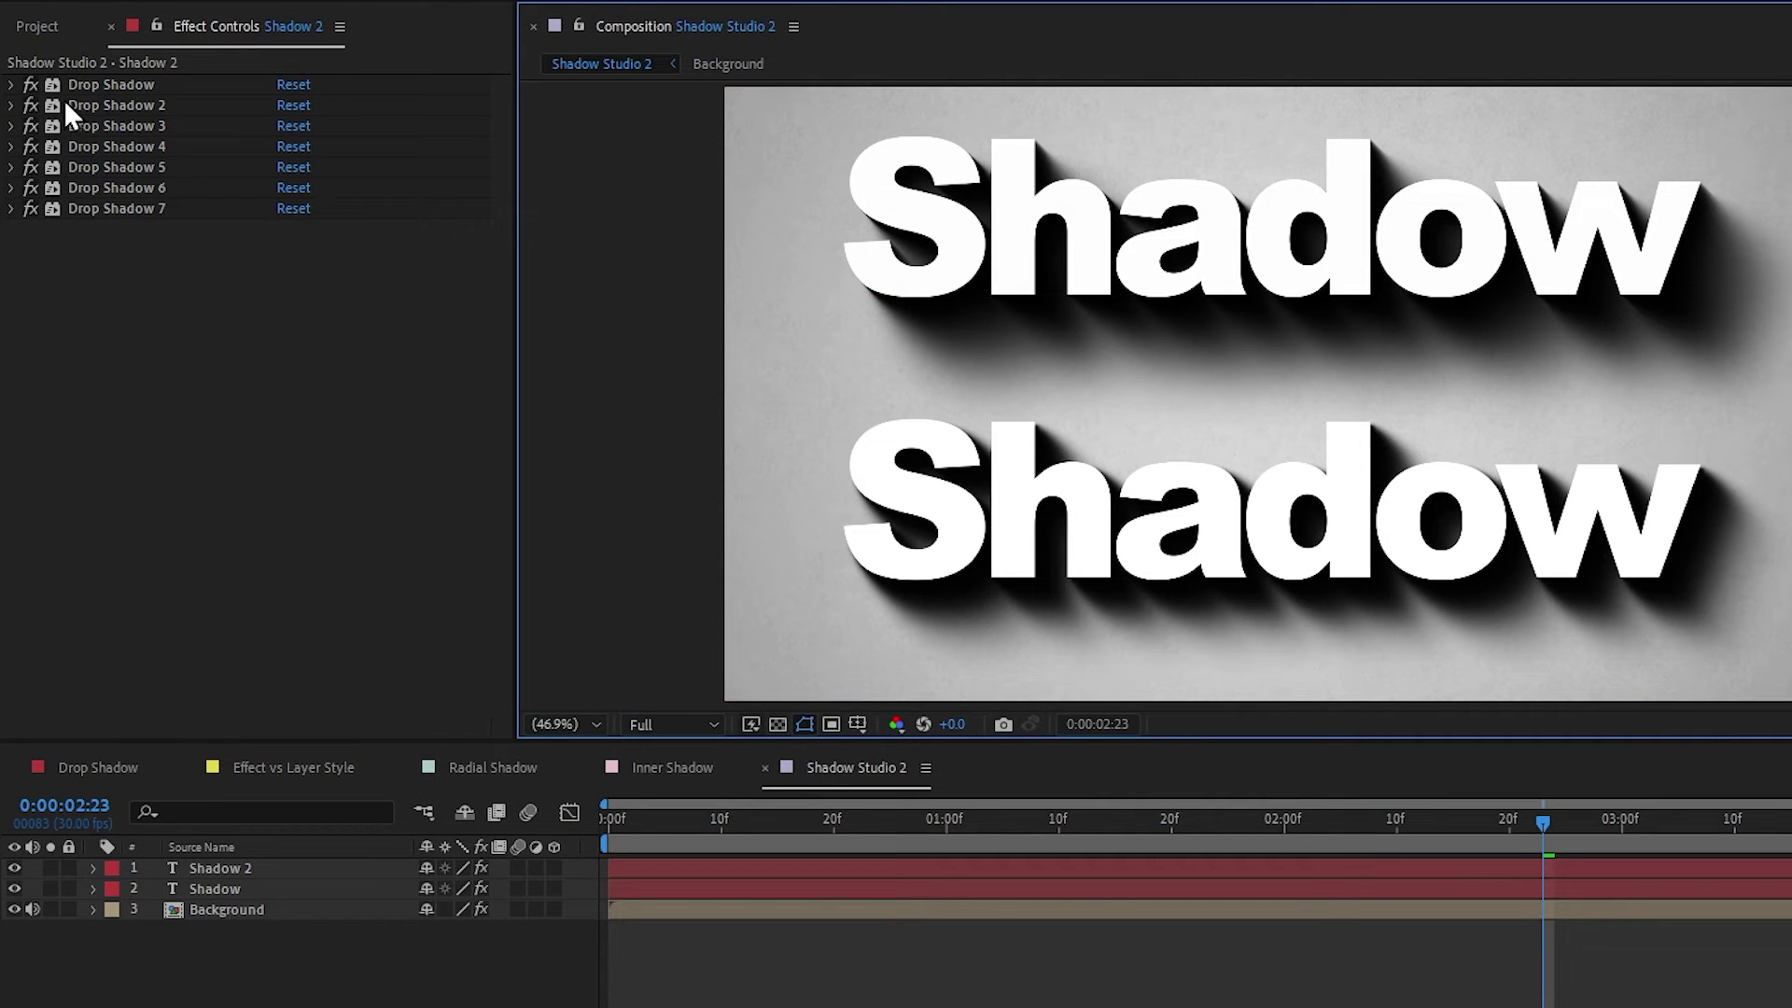
pyautogui.click(98, 86)
pyautogui.hotkey('ctrl', 'a')
pyautogui.click(10, 84)
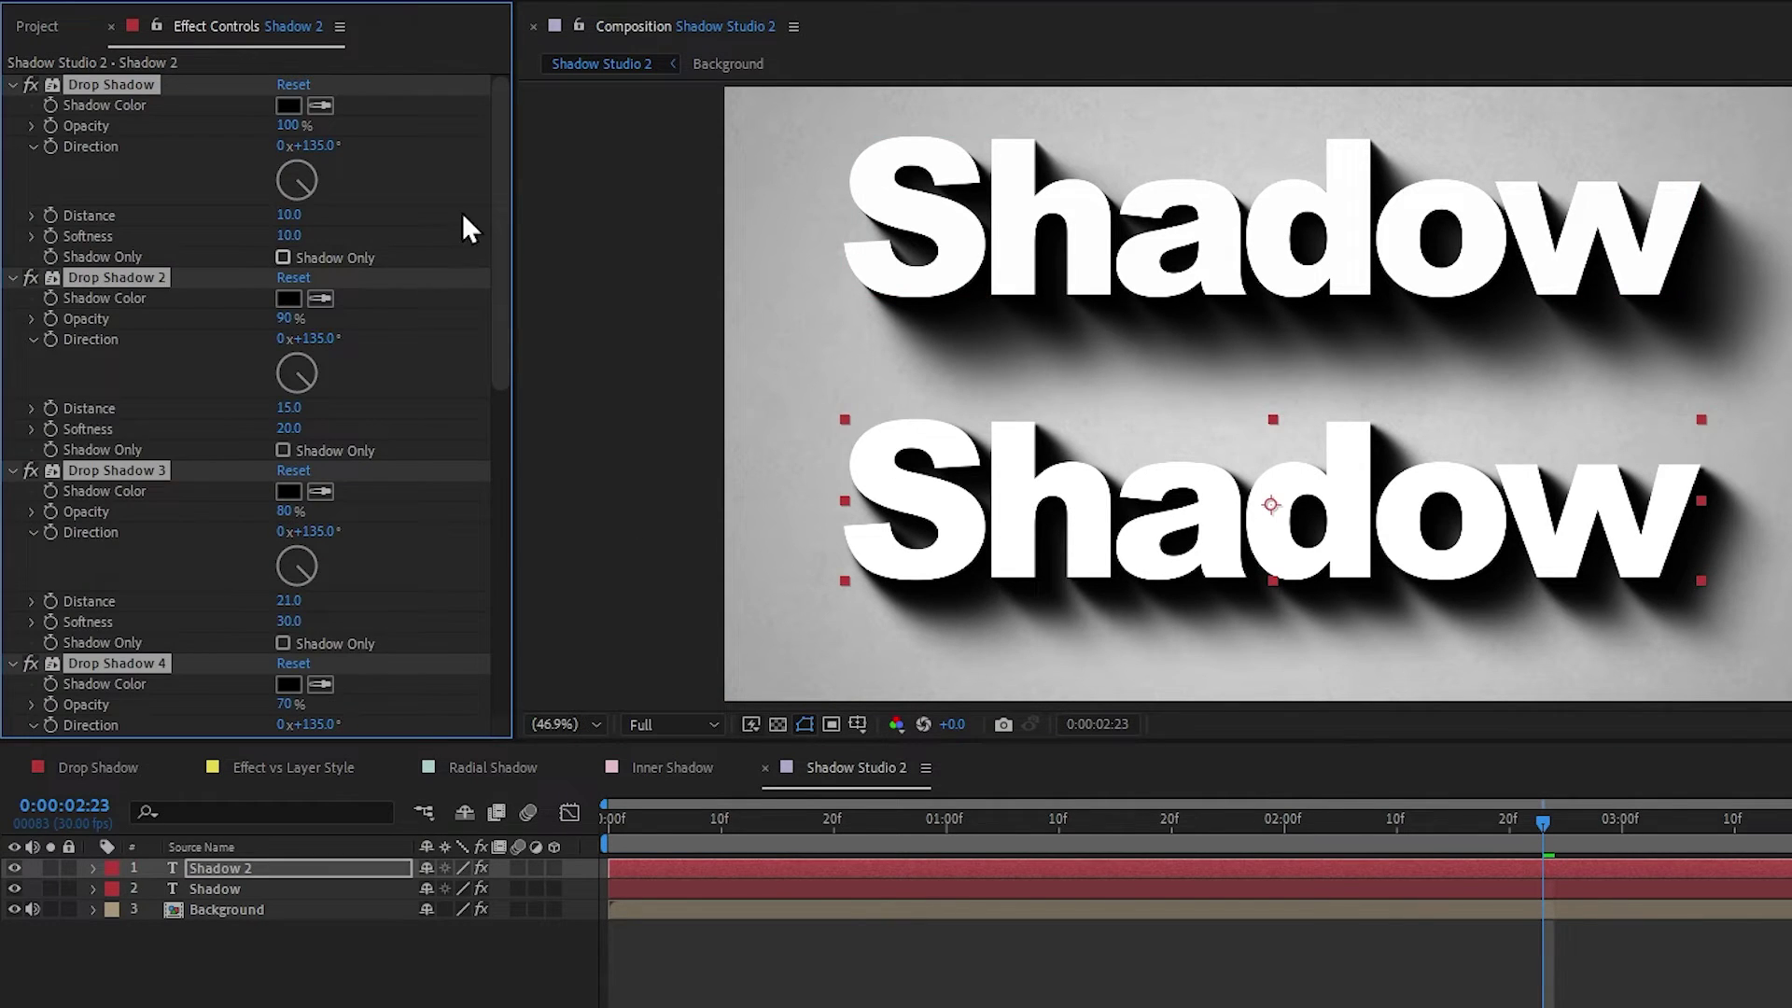
pyautogui.click(466, 229)
pyautogui.moveTo(321, 145); pyautogui.dragTo(418, 175)
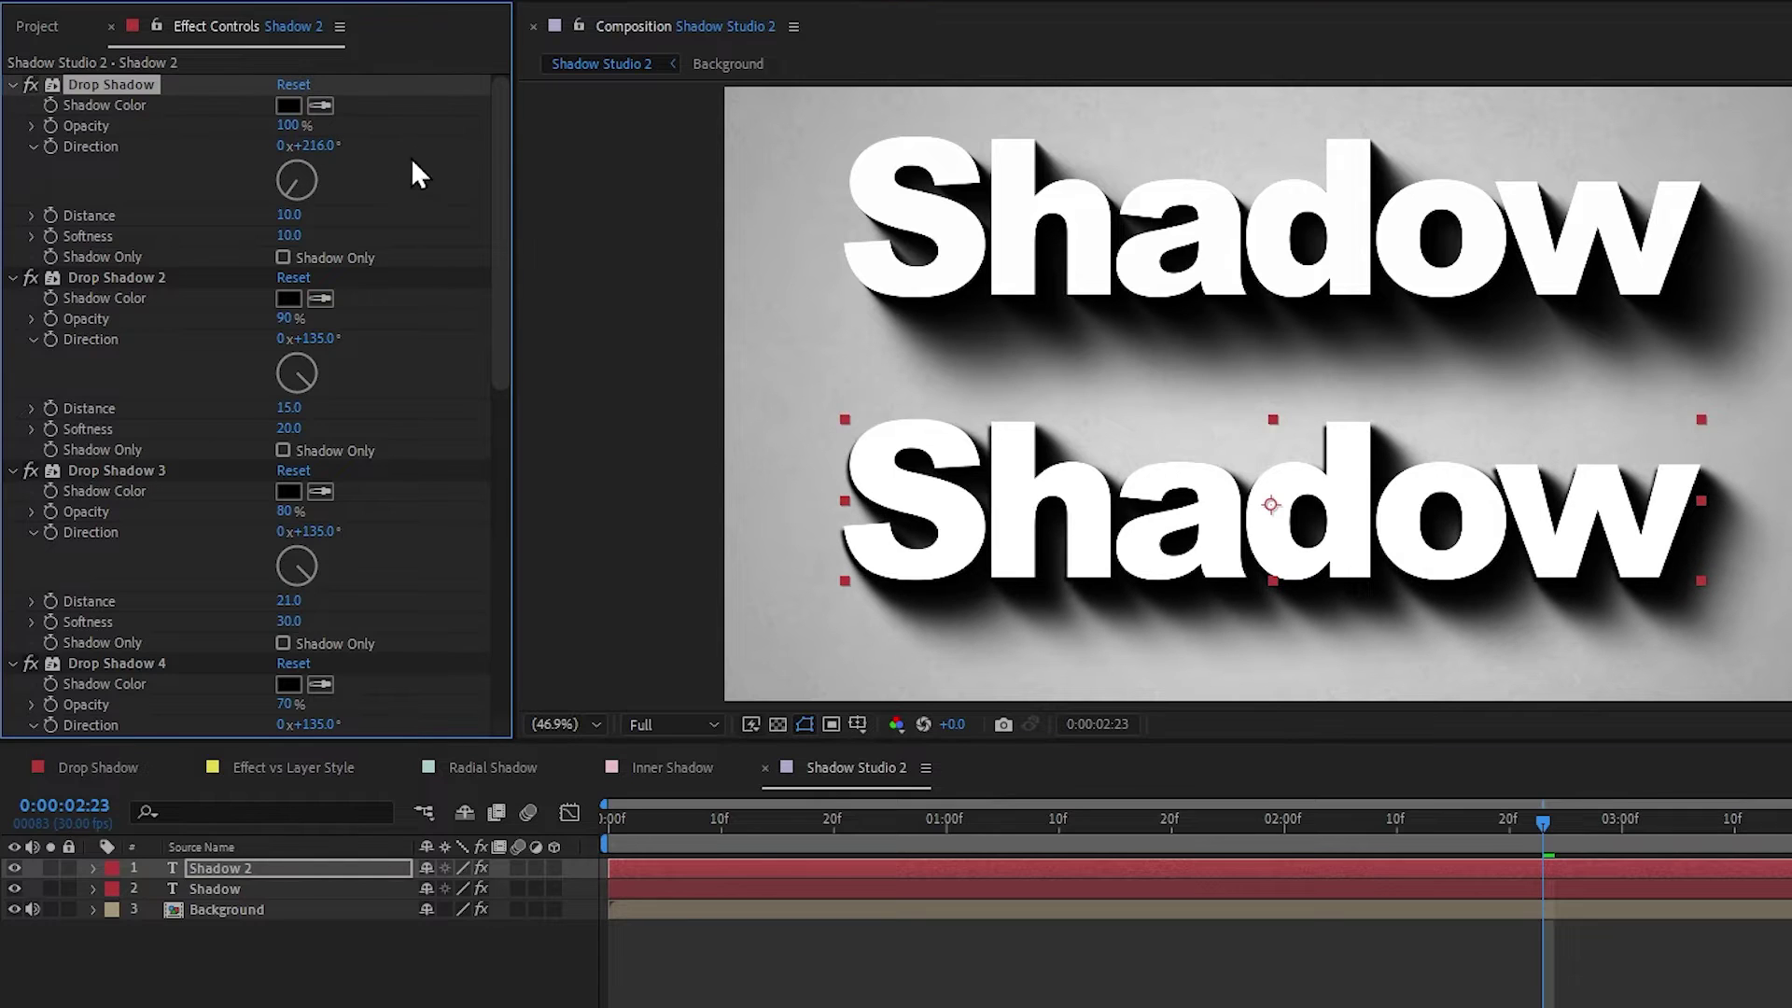
pyautogui.moveTo(315, 338); pyautogui.dragTo(406, 355)
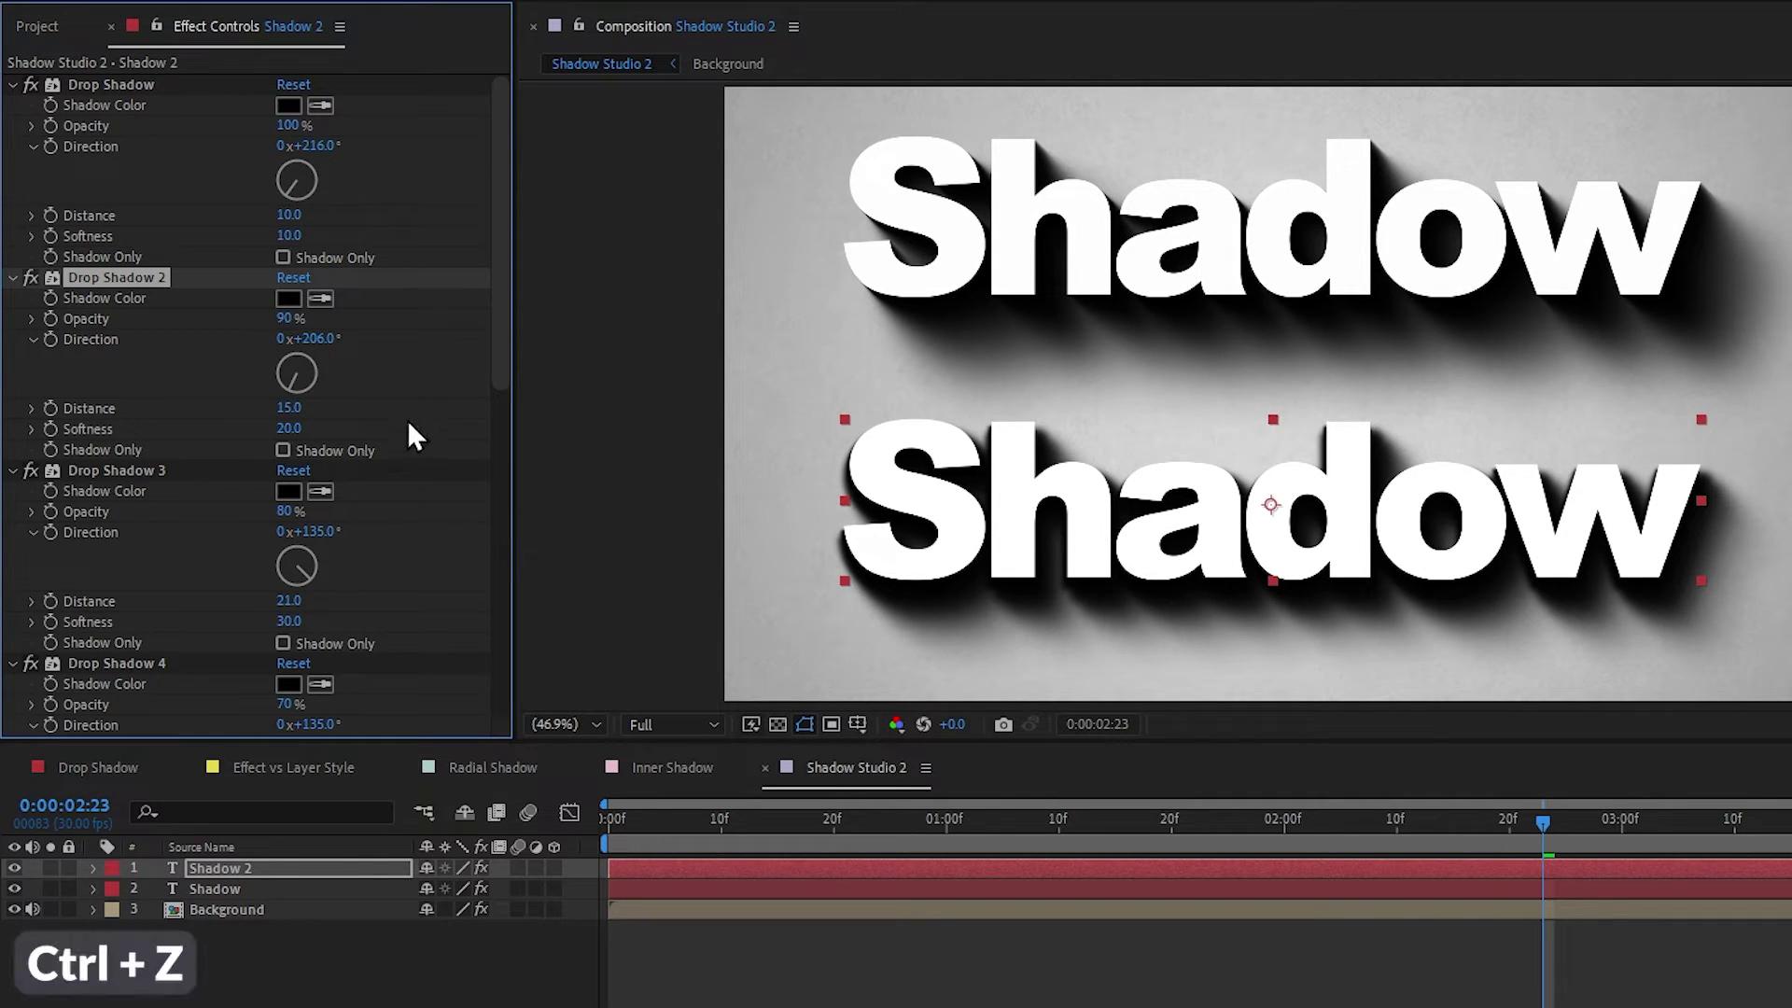
pyautogui.hotkey('ctrl', 'z')
pyautogui.hotkey('ctrl', 'z')
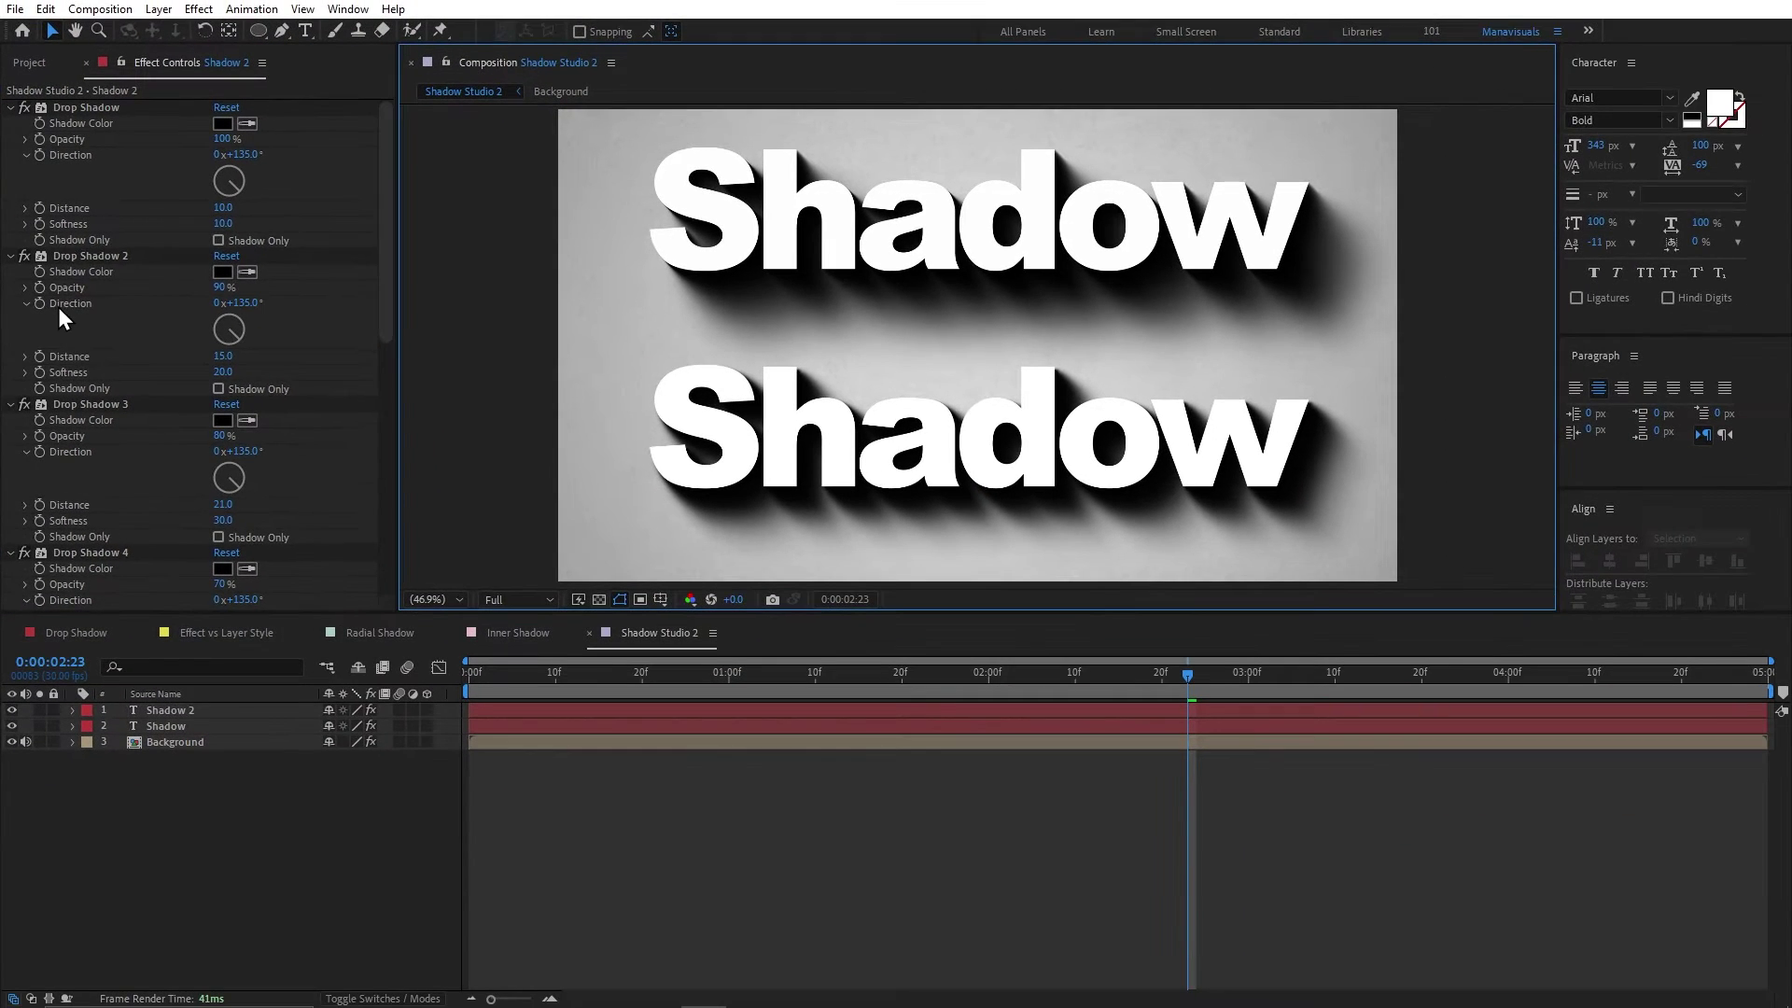
# Link Drop Shadow 2's Direction to the first Drop Shadow's Direction by expression and copy it.
pyautogui.keyDown('alt'); pyautogui.click(39, 305); pyautogui.keyUp('alt')
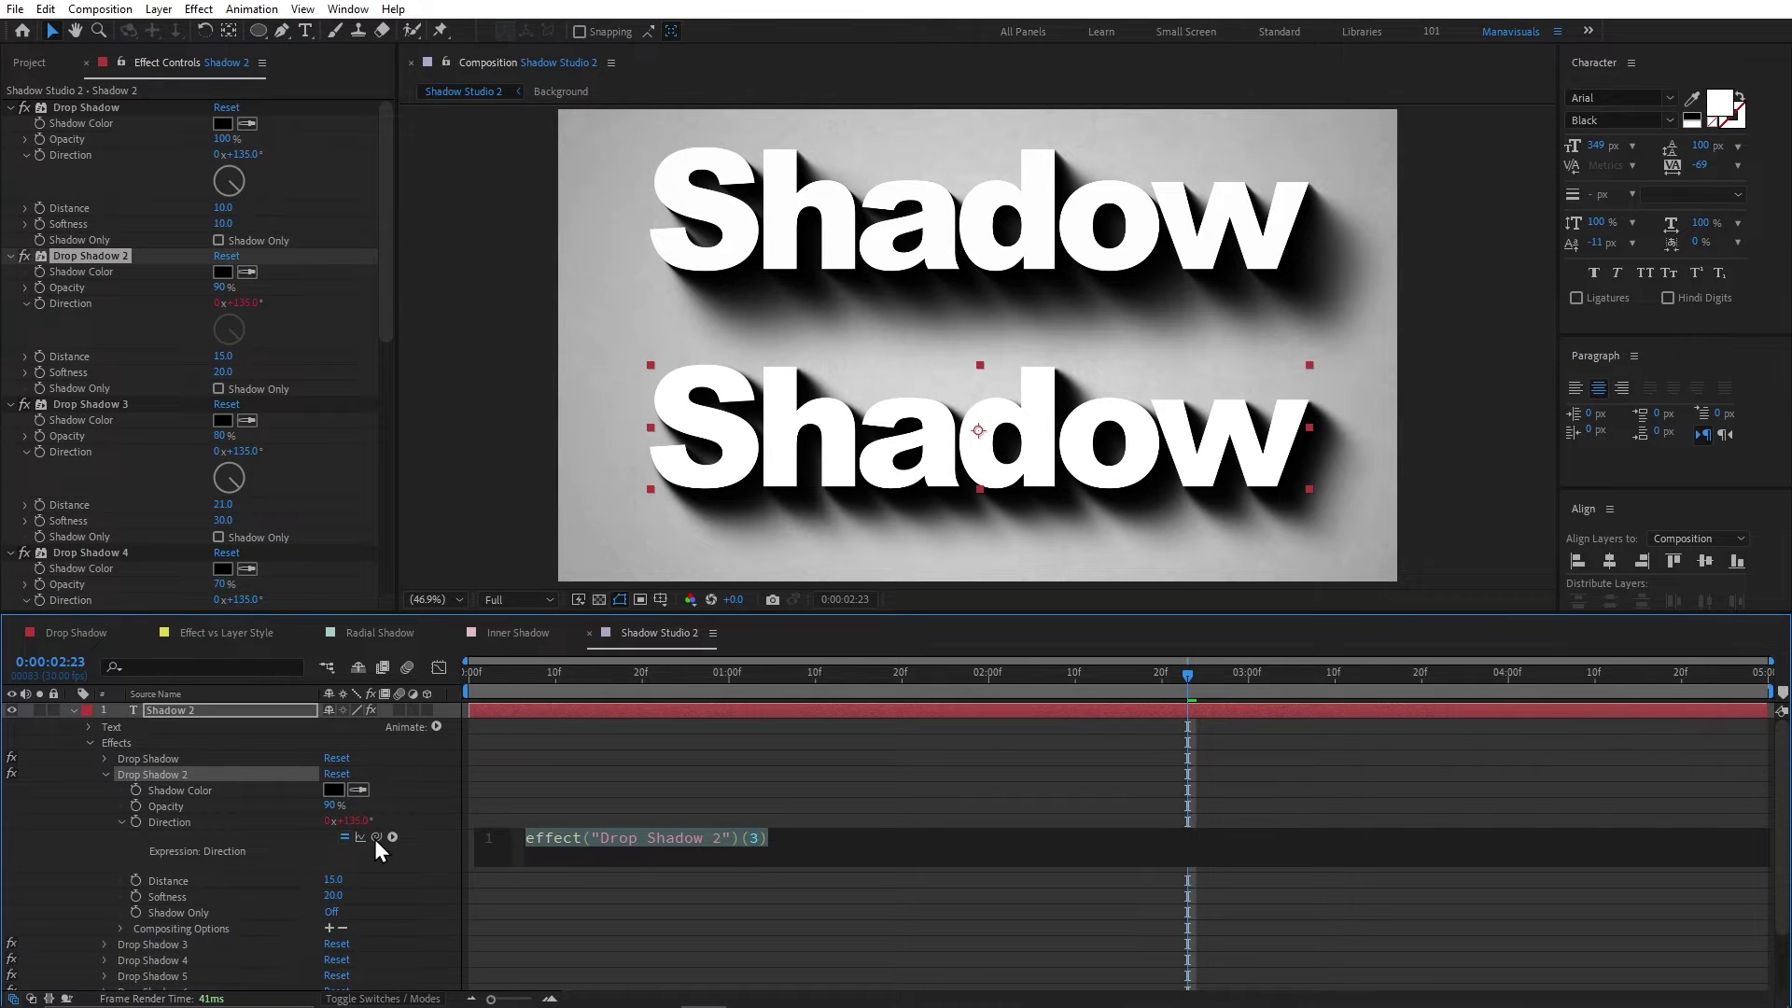
pyautogui.moveTo(376, 837); pyautogui.dragTo(114, 159)
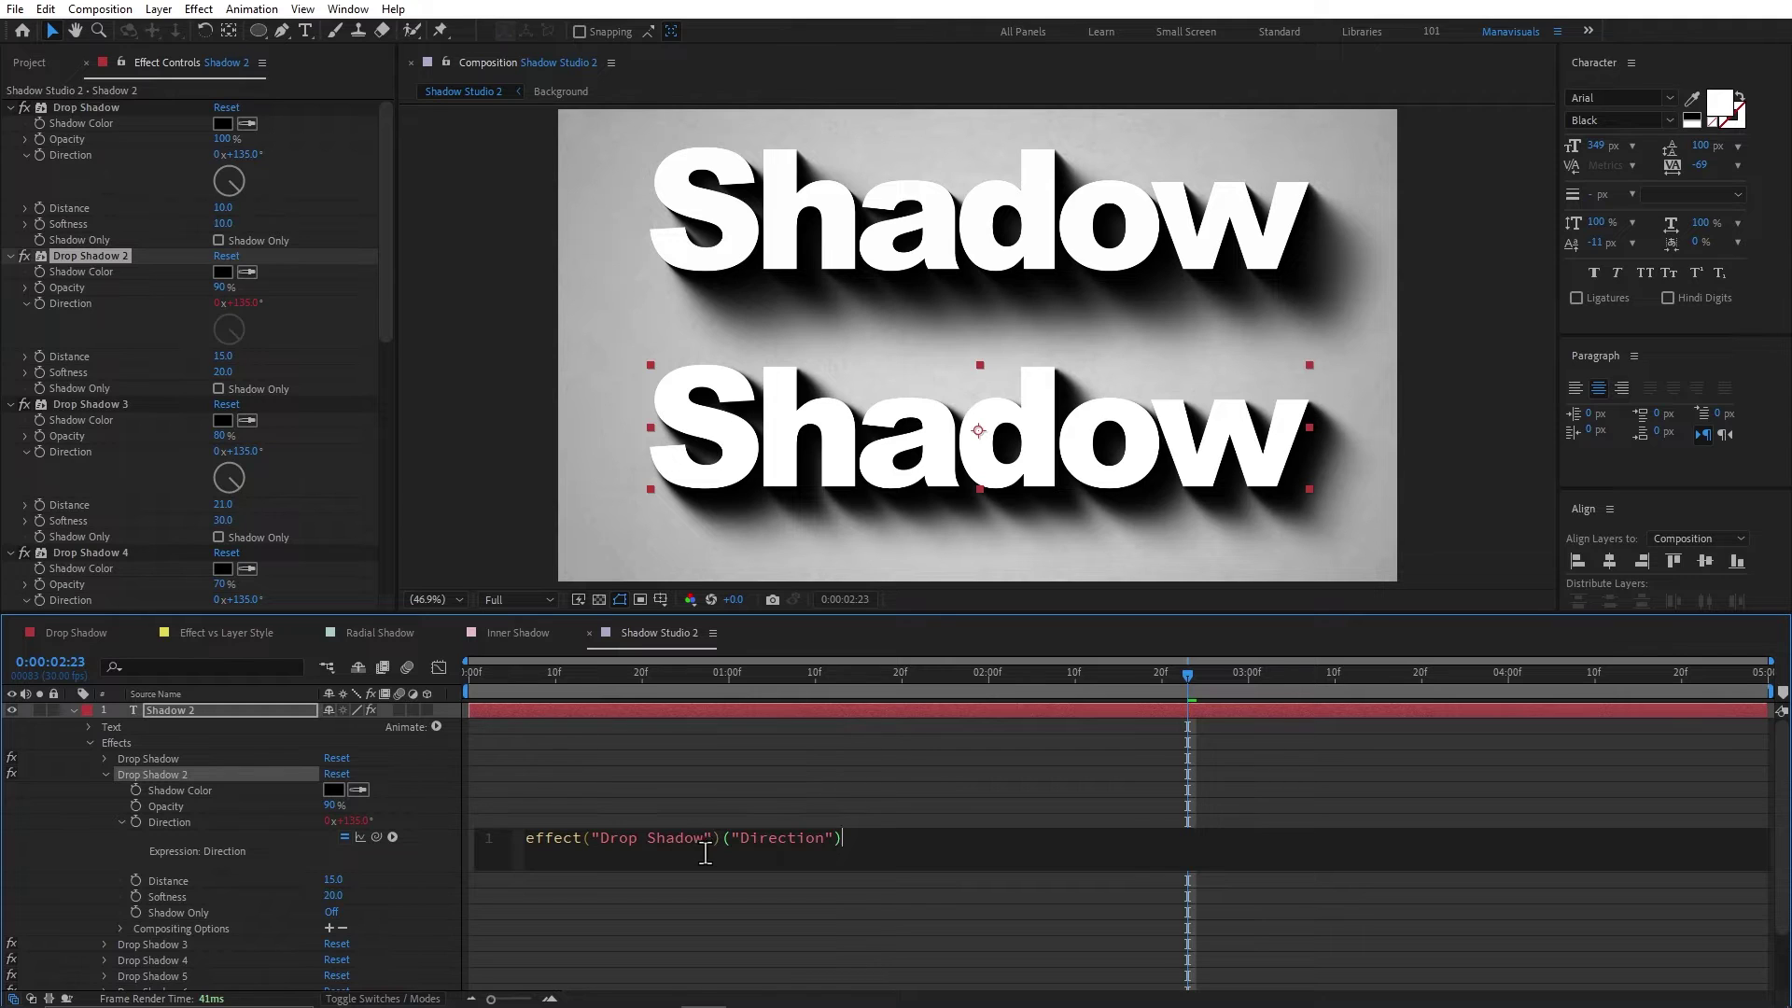
pyautogui.hotkey('ctrl', 'a')
pyautogui.hotkey('ctrl', 'c')
pyautogui.click(101, 774)
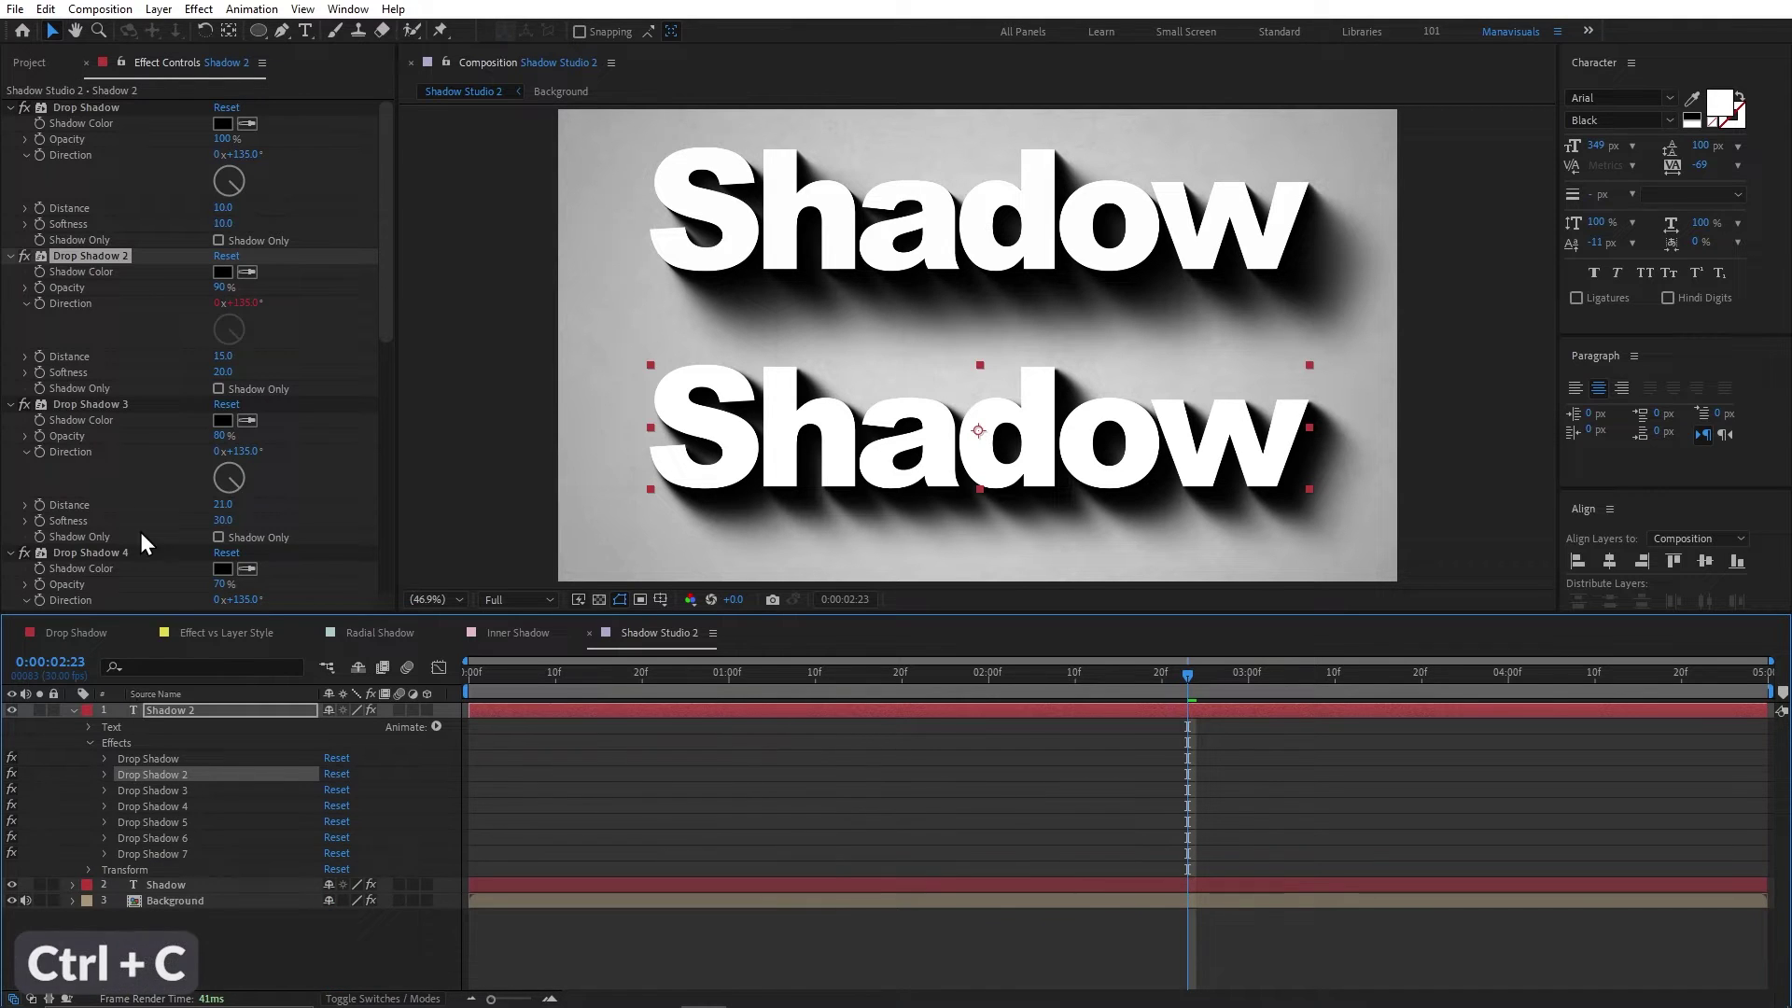
# Paste the Direction expression into Drop Shadows 3 and 4.
pyautogui.click(37, 450)
pyautogui.hotkey('ctrl', 'v')
pyautogui.click(9, 256)
pyautogui.click(9, 272)
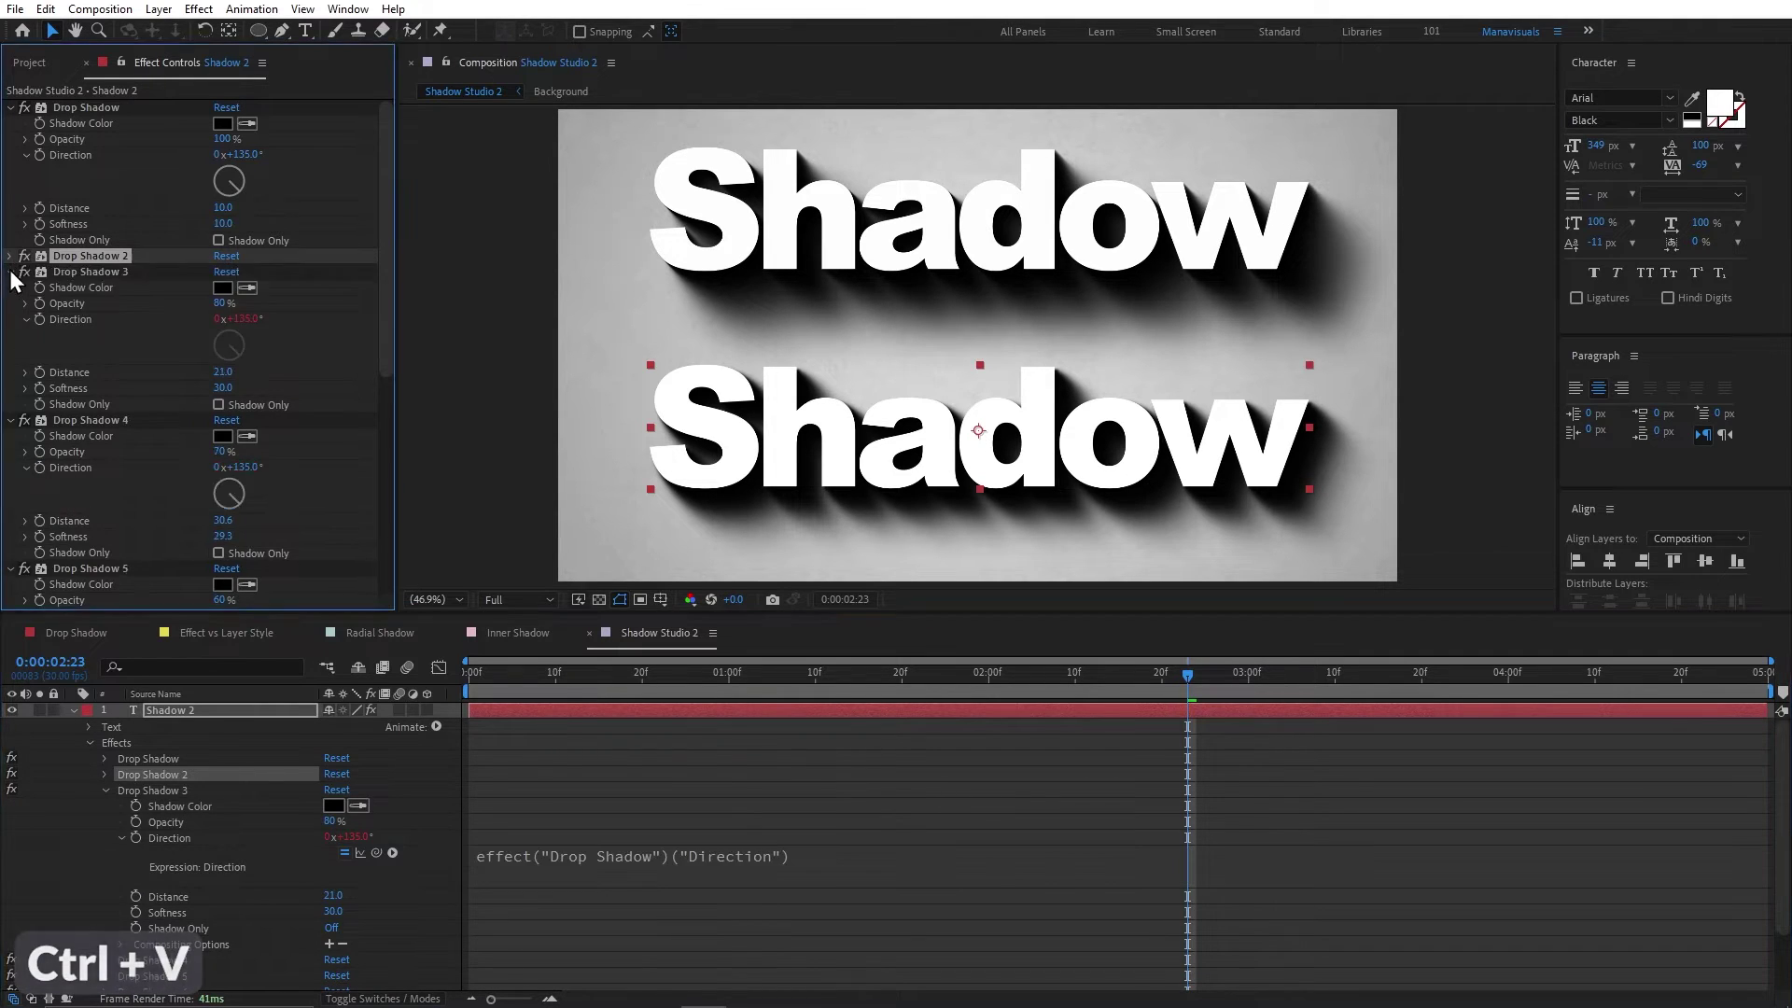
pyautogui.click(35, 334)
pyautogui.hotkey('ctrl', 'v')
pyautogui.click(10, 287)
pyautogui.click(105, 750)
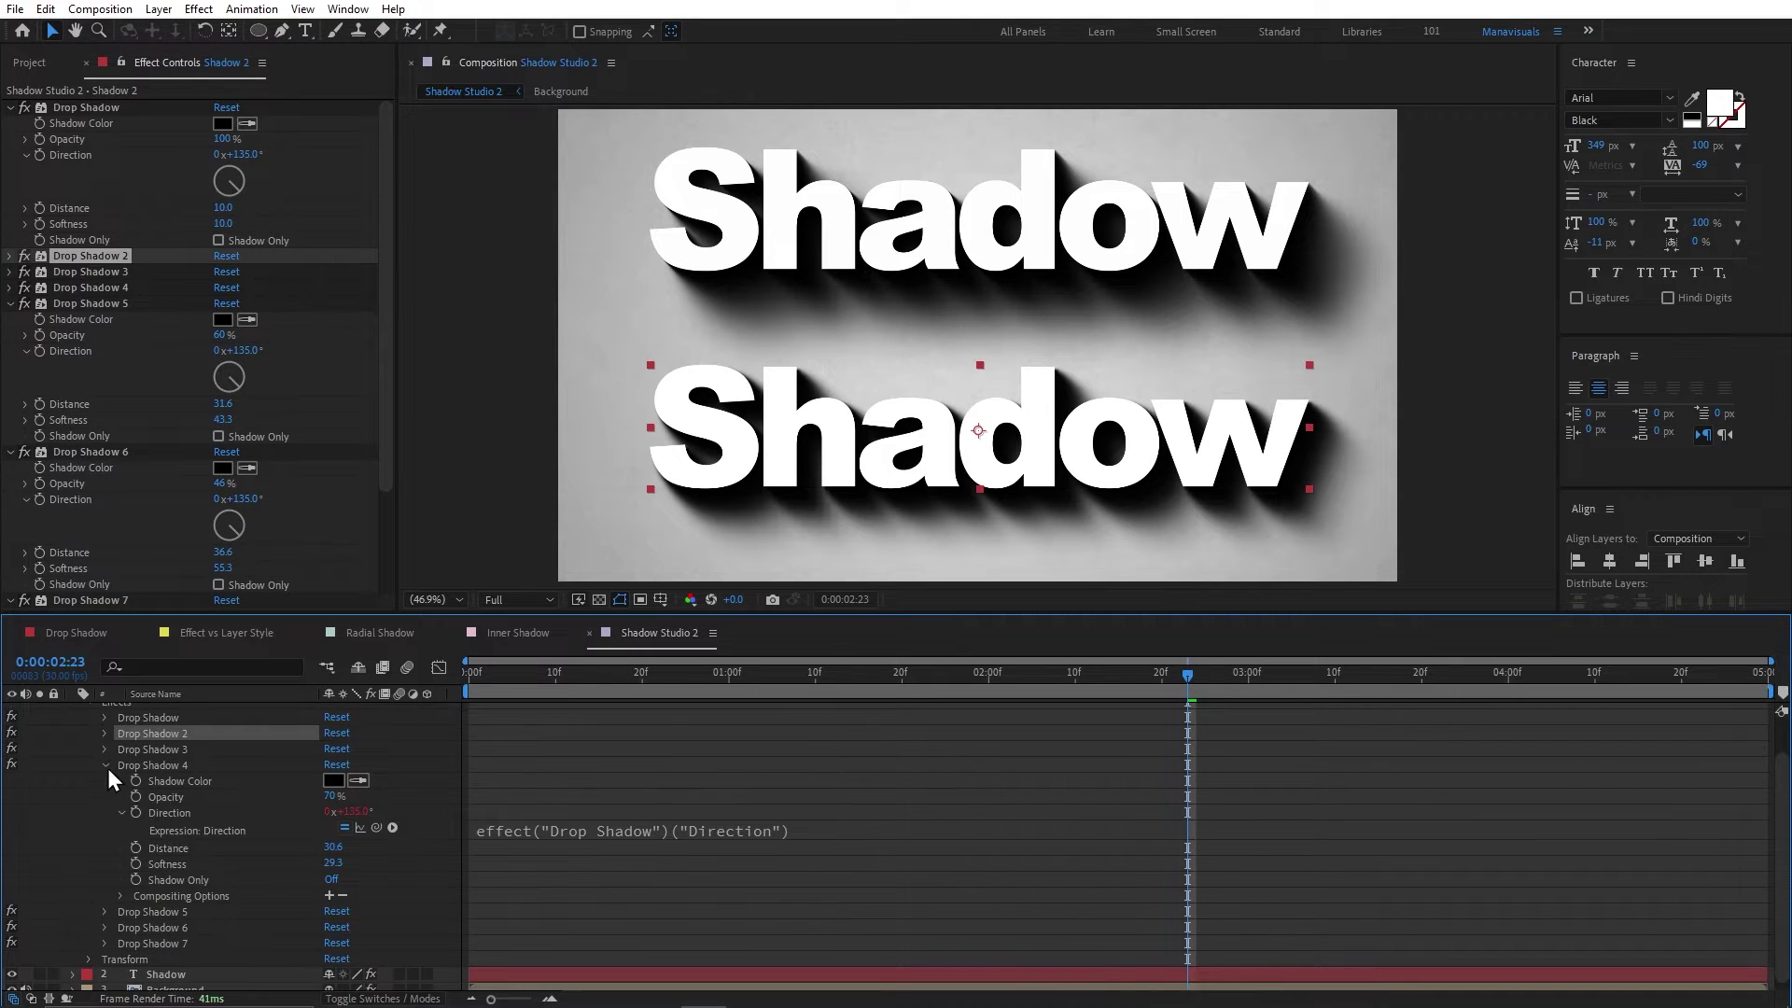
pyautogui.click(105, 765)
# Paste the Direction expression into Drop Shadows 5 and 6, then check and collapse all shadows.
pyautogui.click(43, 350)
pyautogui.hotkey('ctrl', 'v')
pyautogui.click(9, 304)
pyautogui.click(37, 366)
pyautogui.hotkey('ctrl', 'v')
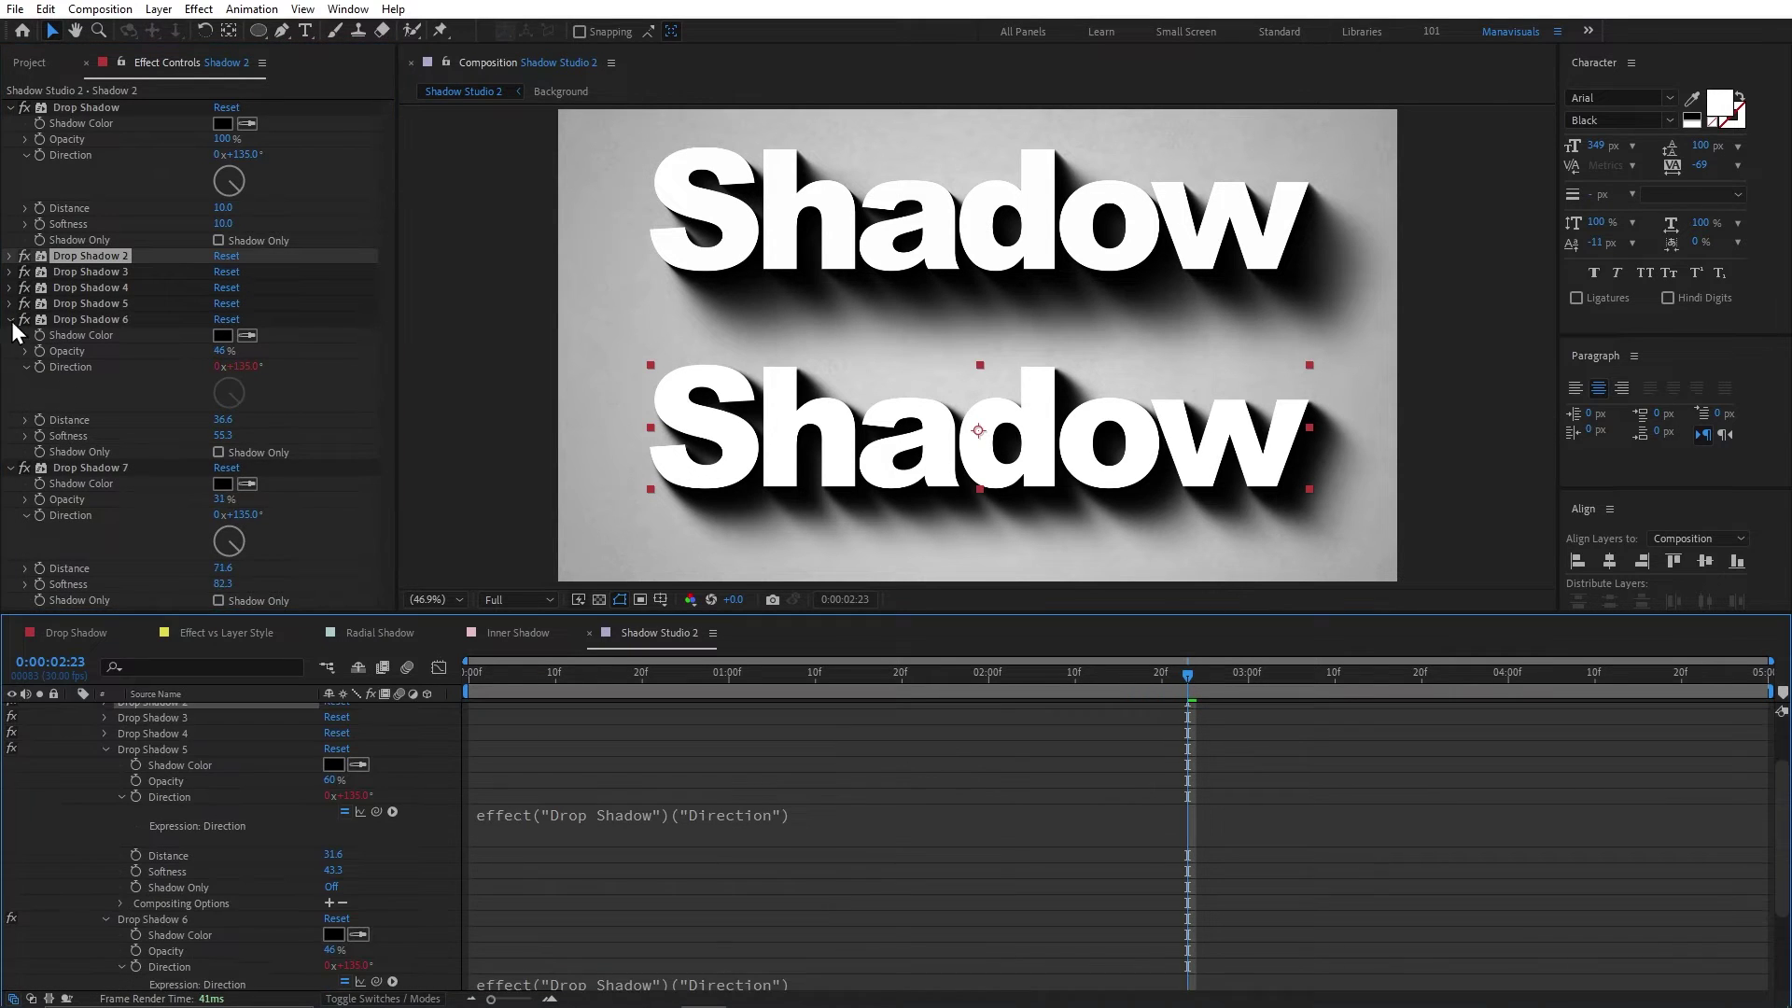
pyautogui.hotkey('ctrl', 'a')
pyautogui.keyDown('ctrl'); pyautogui.click(8, 256); pyautogui.keyUp('ctrl')
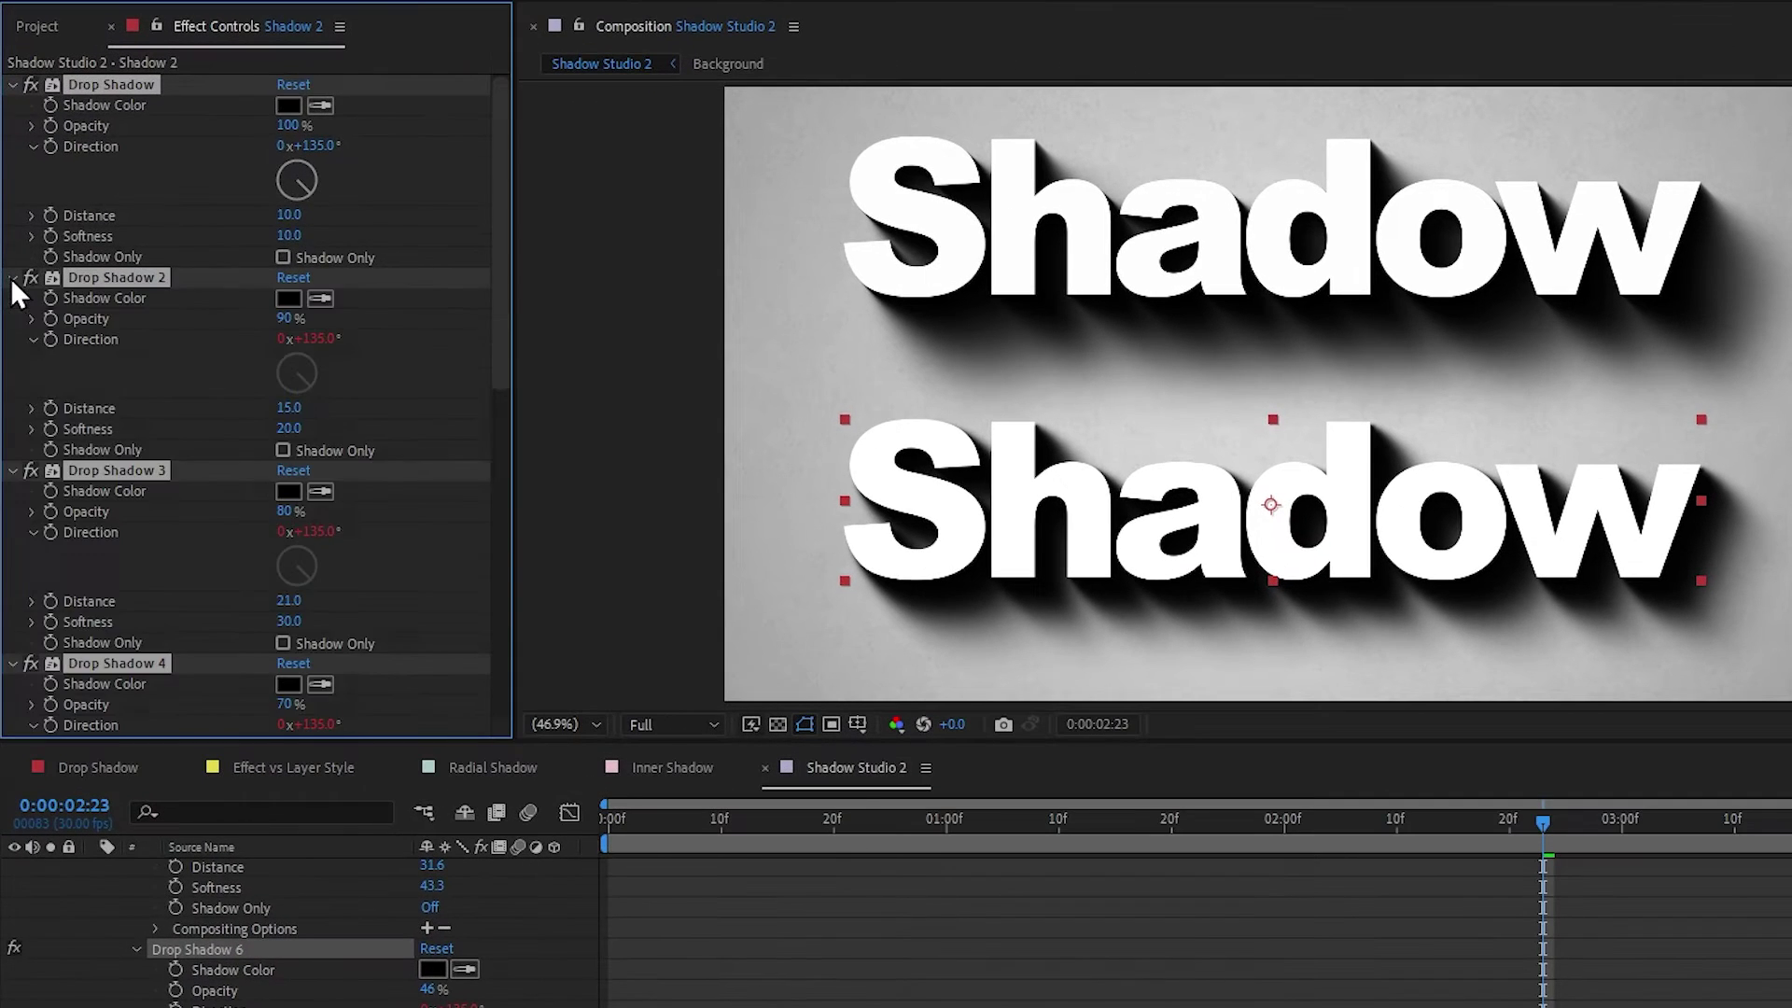
pyautogui.click(9, 277)
# Collapse the stacked drop shadows and set their shared direction back to 135°.
pyautogui.click(14, 86)
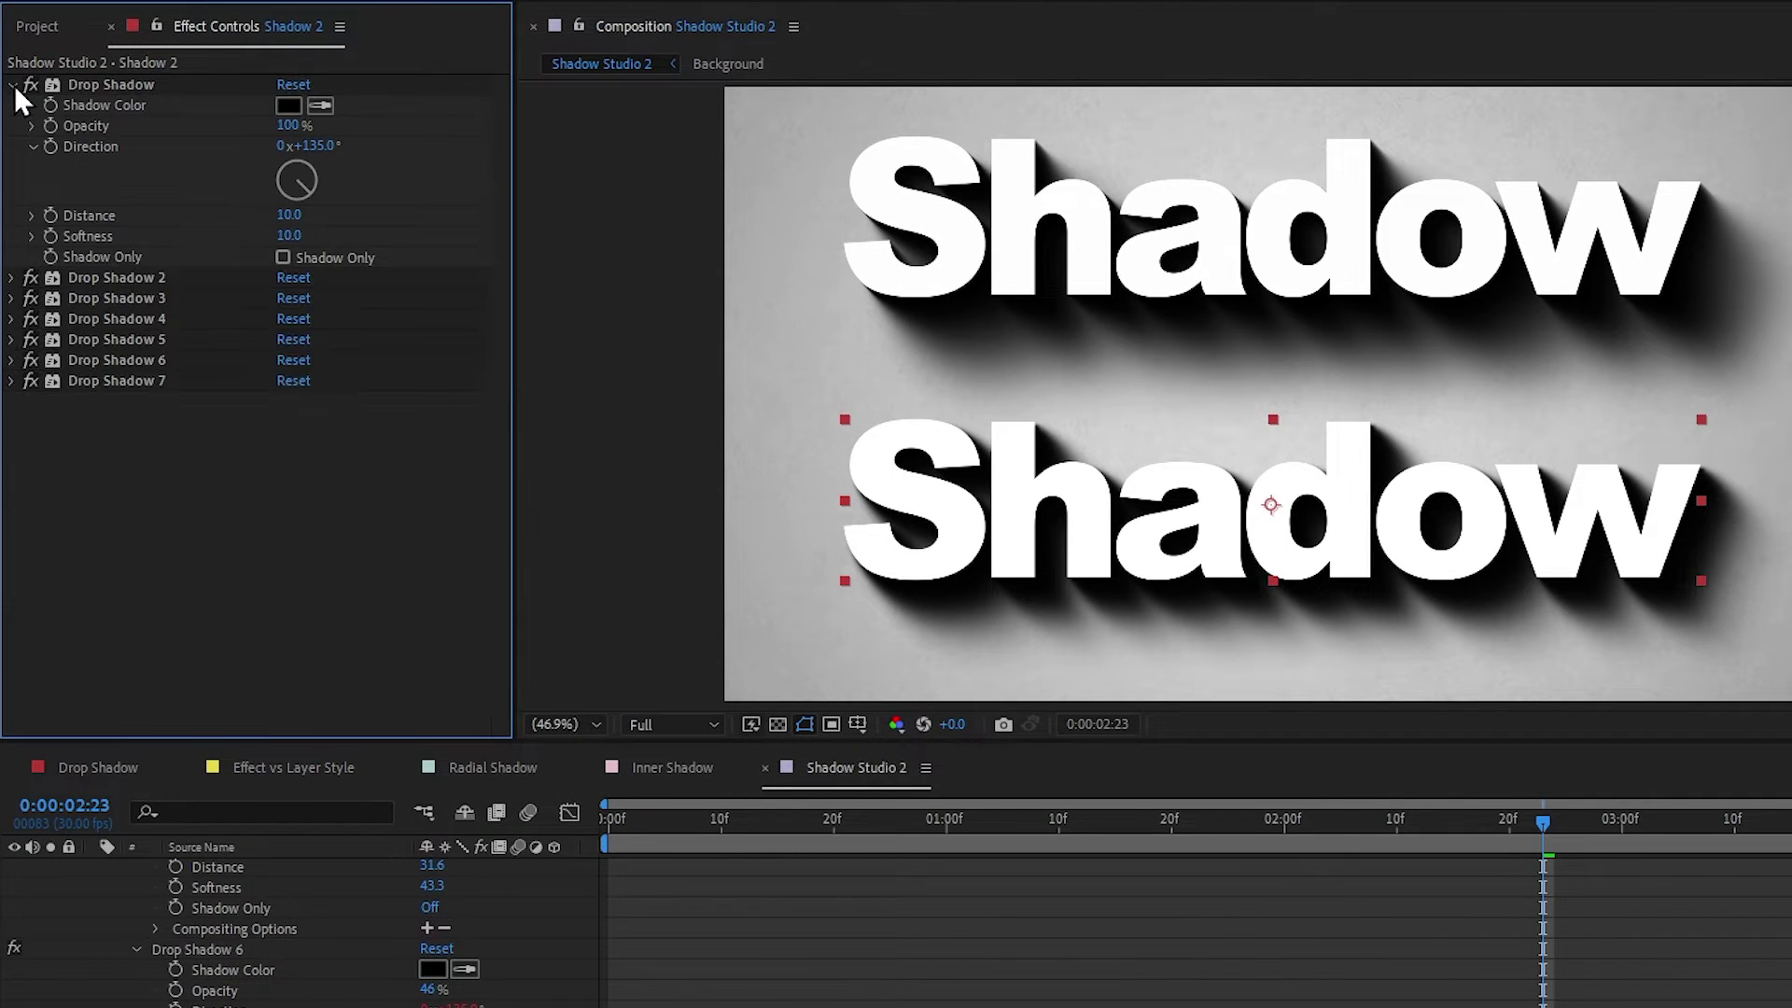
pyautogui.click(110, 86)
pyautogui.moveTo(321, 146)
pyautogui.mouseDown()
pyautogui.moveTo(337, 163)
pyautogui.moveTo(206, 508)
pyautogui.mouseUp()
pyautogui.click(205, 508)
# Add a Transform effect to Shadow 2 and lower its Opacity to 29.
pyautogui.hotkey('ctrl', 'space')
pyautogui.write('t')
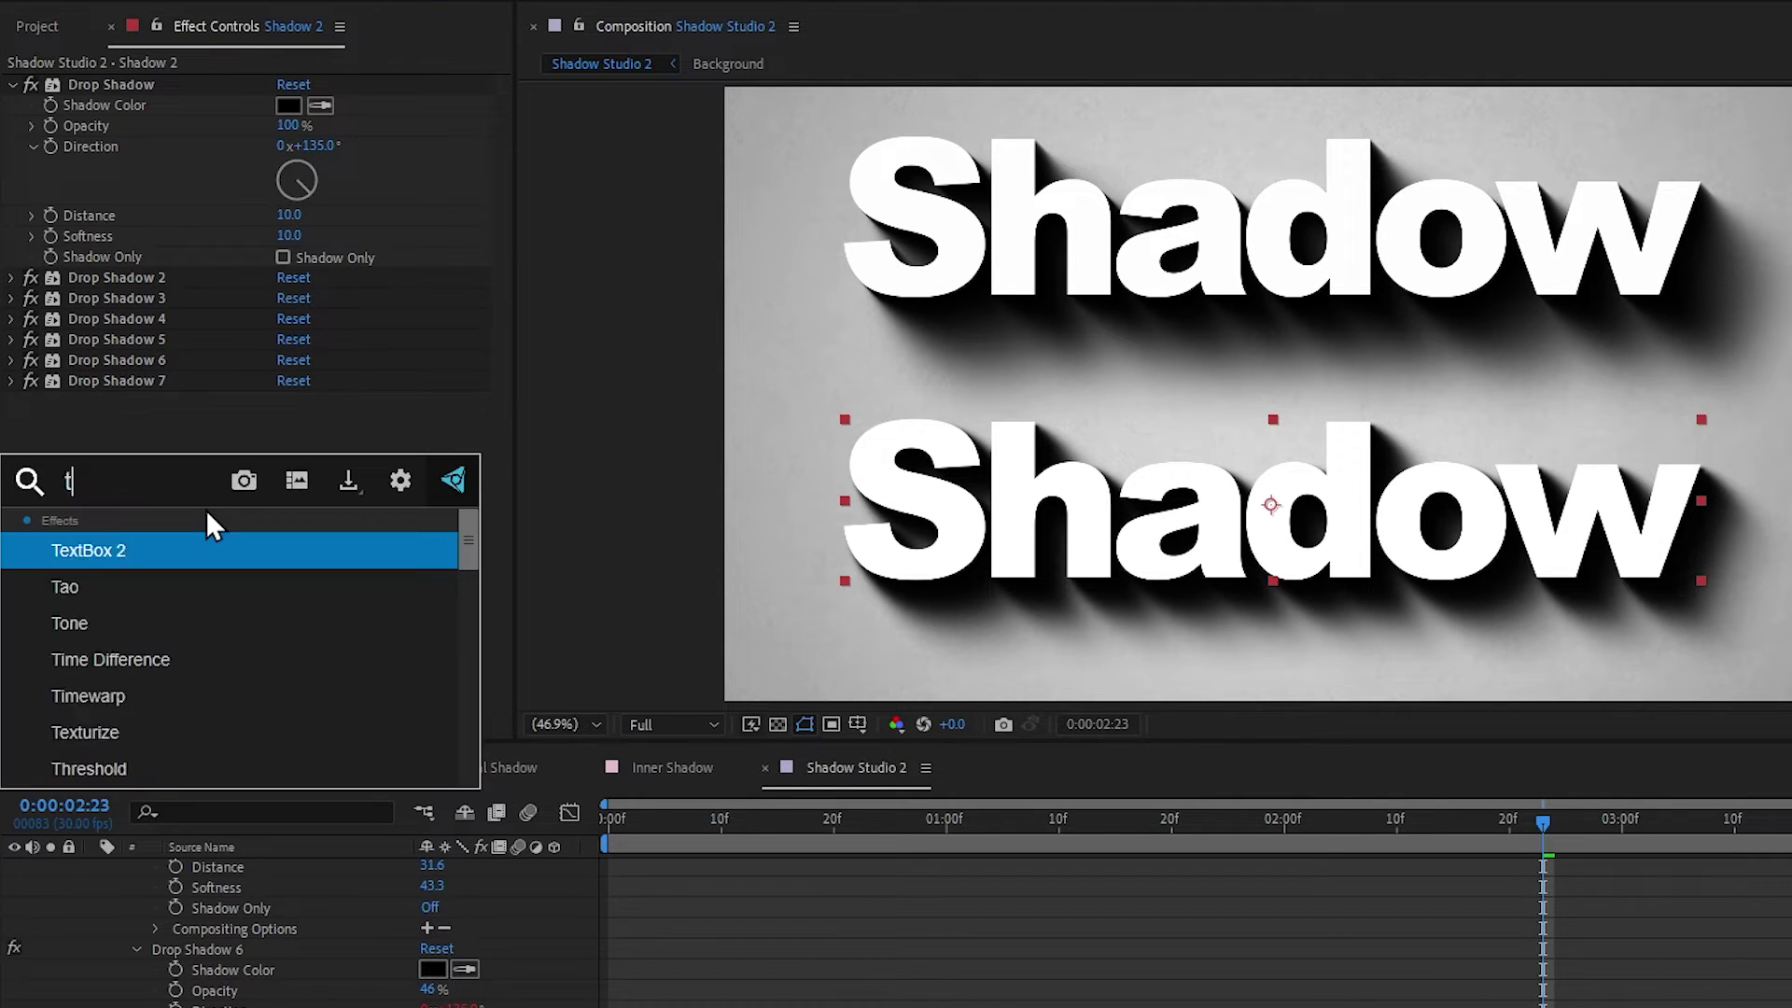
pyautogui.write('ra')
pyautogui.press('Return')
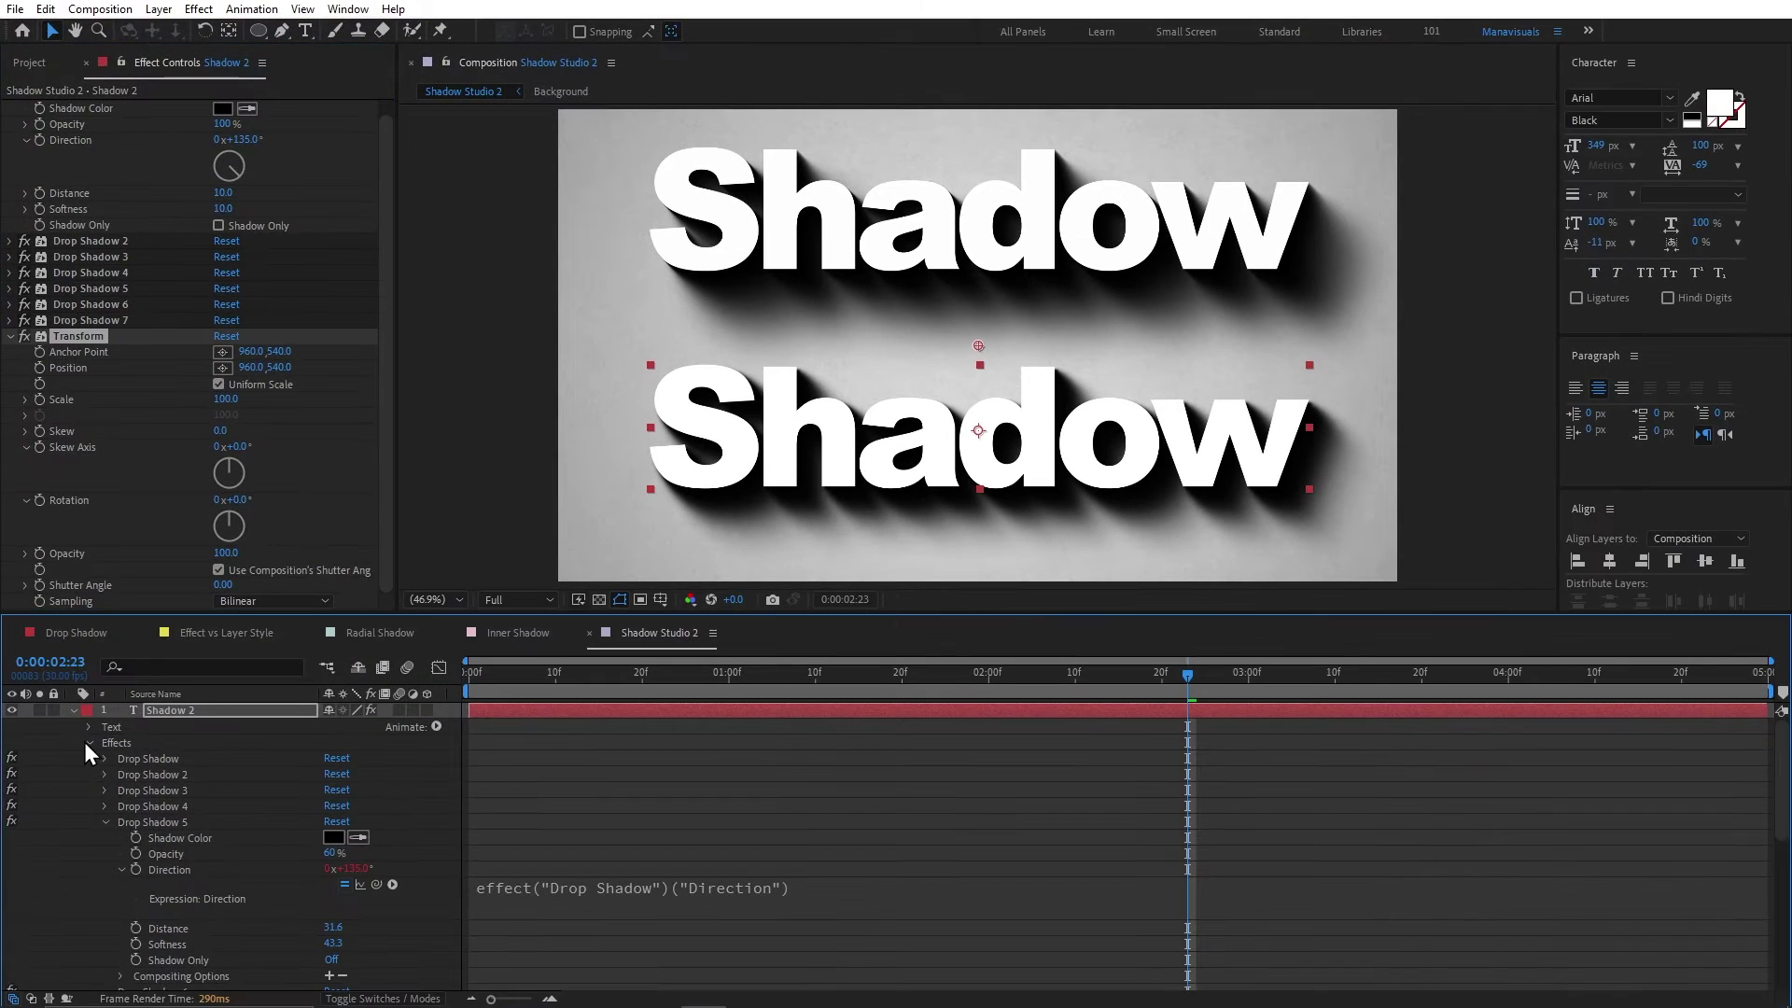
pyautogui.click(89, 743)
pyautogui.click(91, 758)
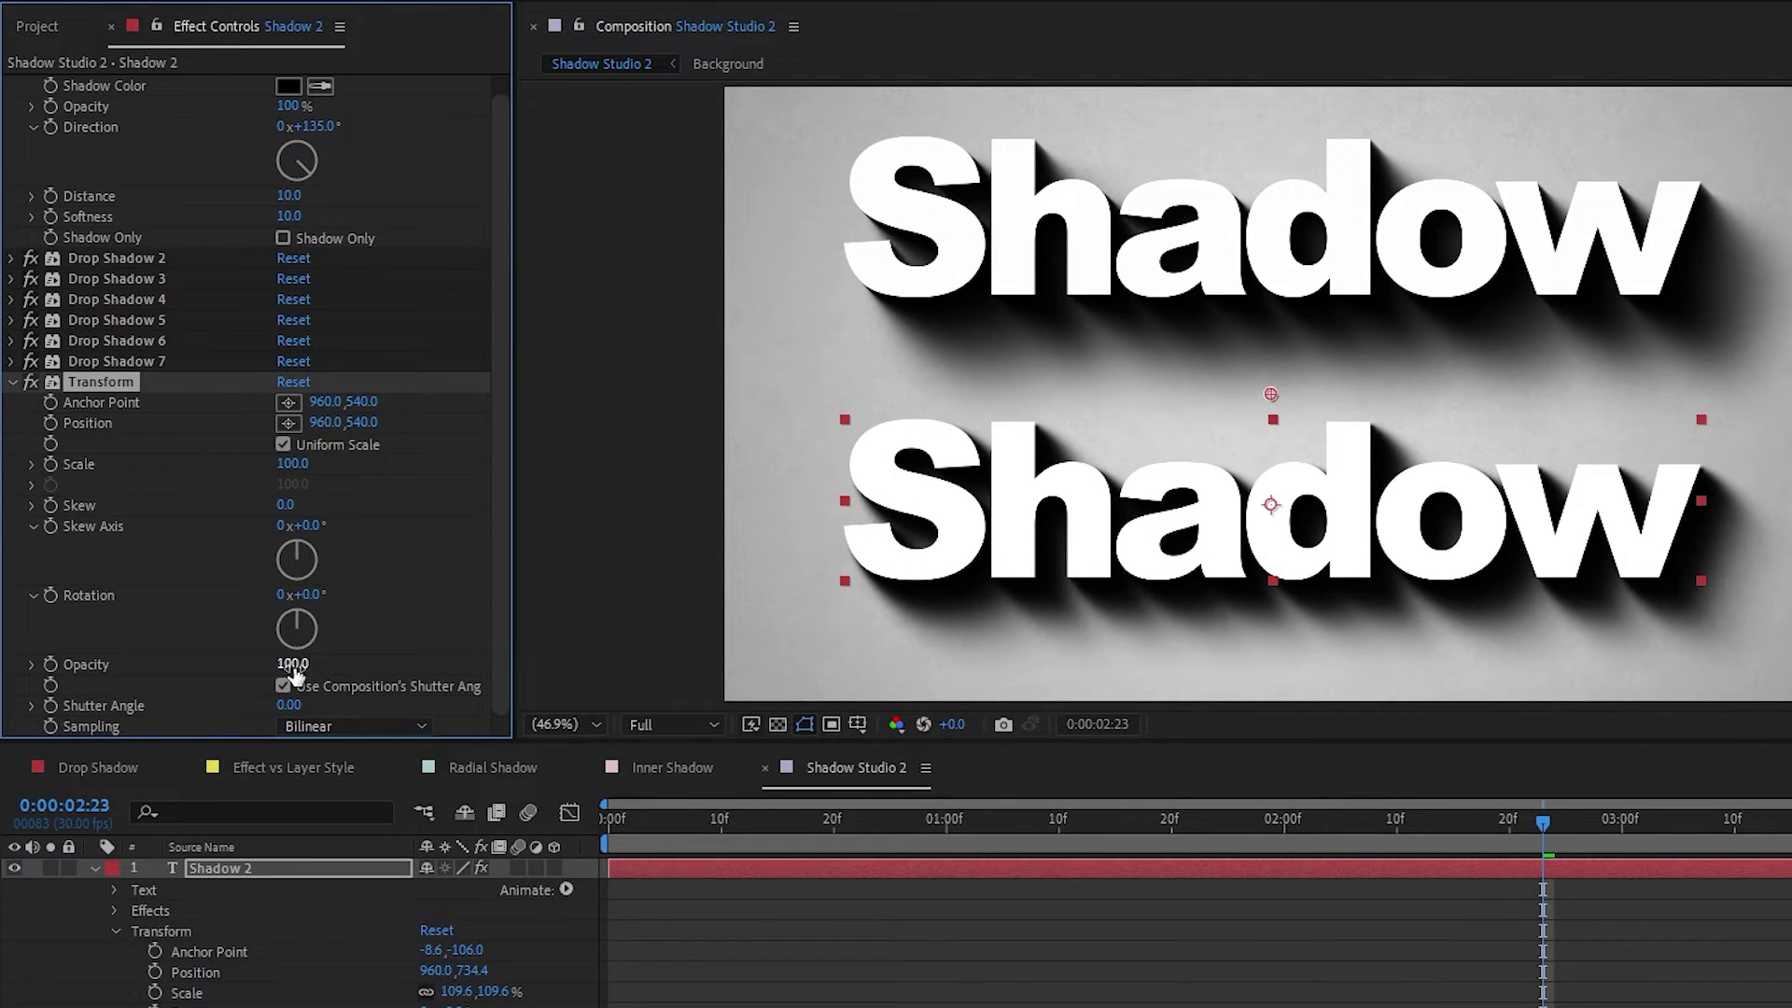
pyautogui.moveTo(225, 554); pyautogui.dragTo(169, 552)
pyautogui.moveTo(220, 663); pyautogui.dragTo(202, 661)
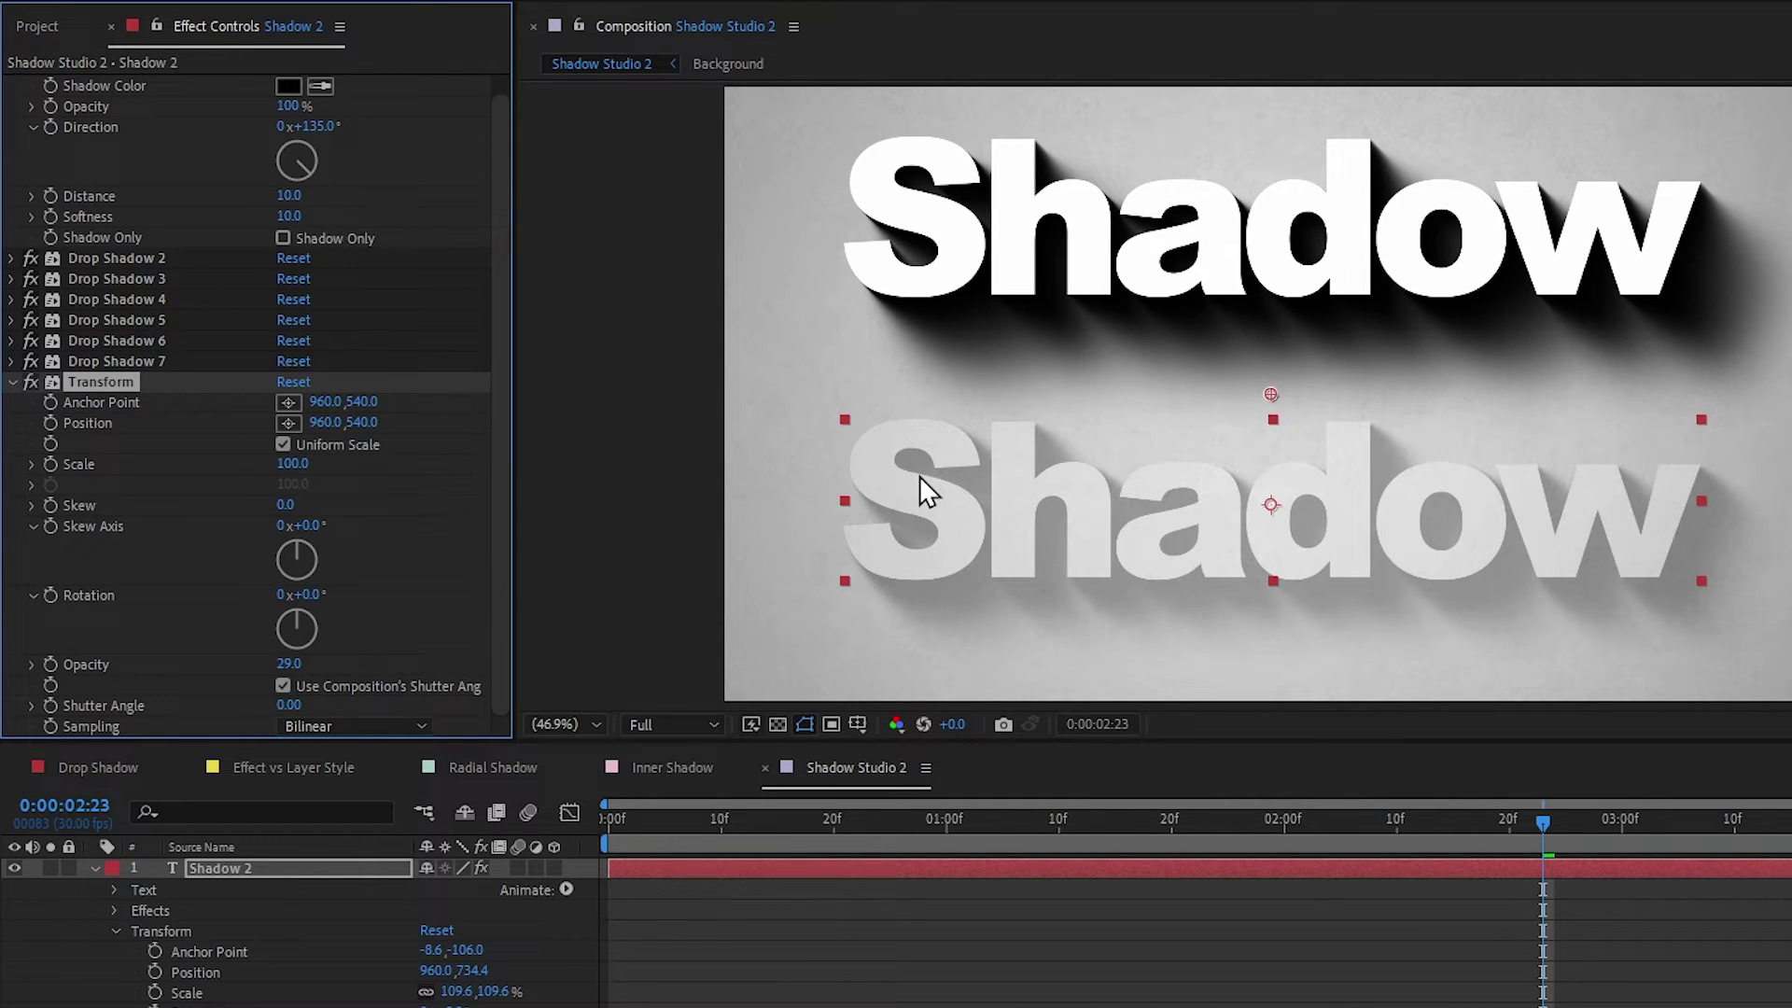
# Apply CC Composite with RGB Only unchecked so the solid white text sits over its shadows.
pyautogui.click(11, 381)
pyautogui.hotkey('ctrl', 'space')
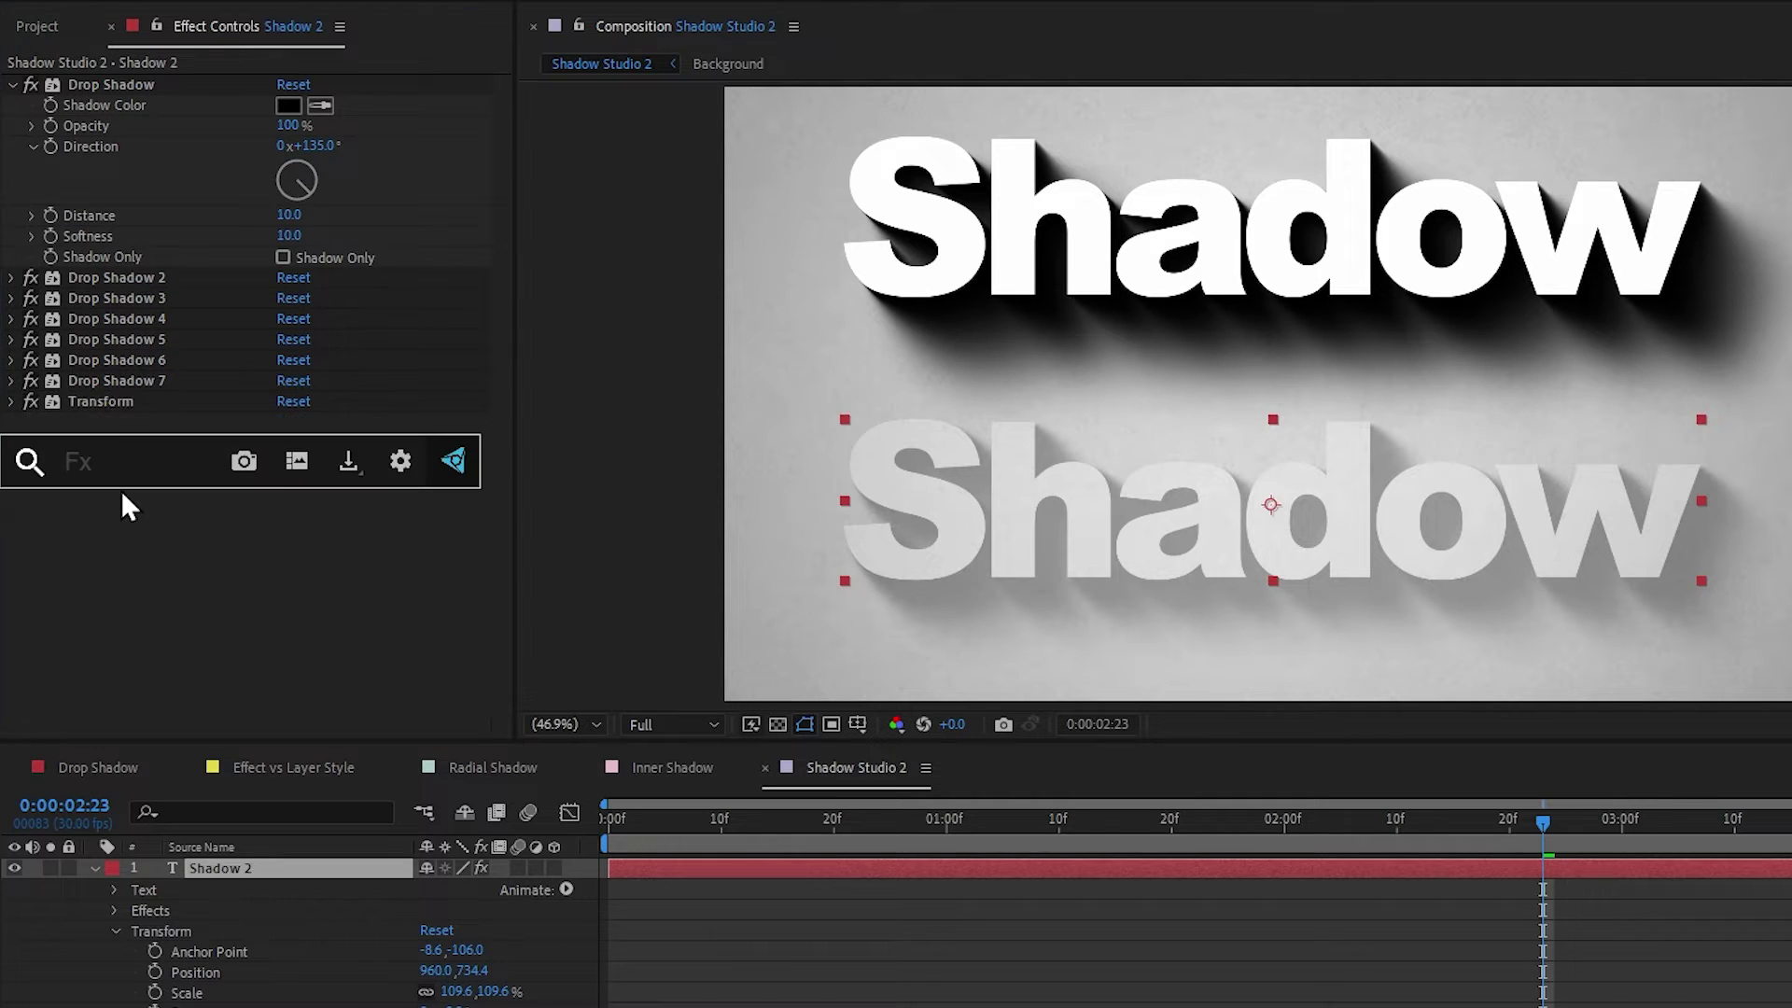
pyautogui.write('ccco')
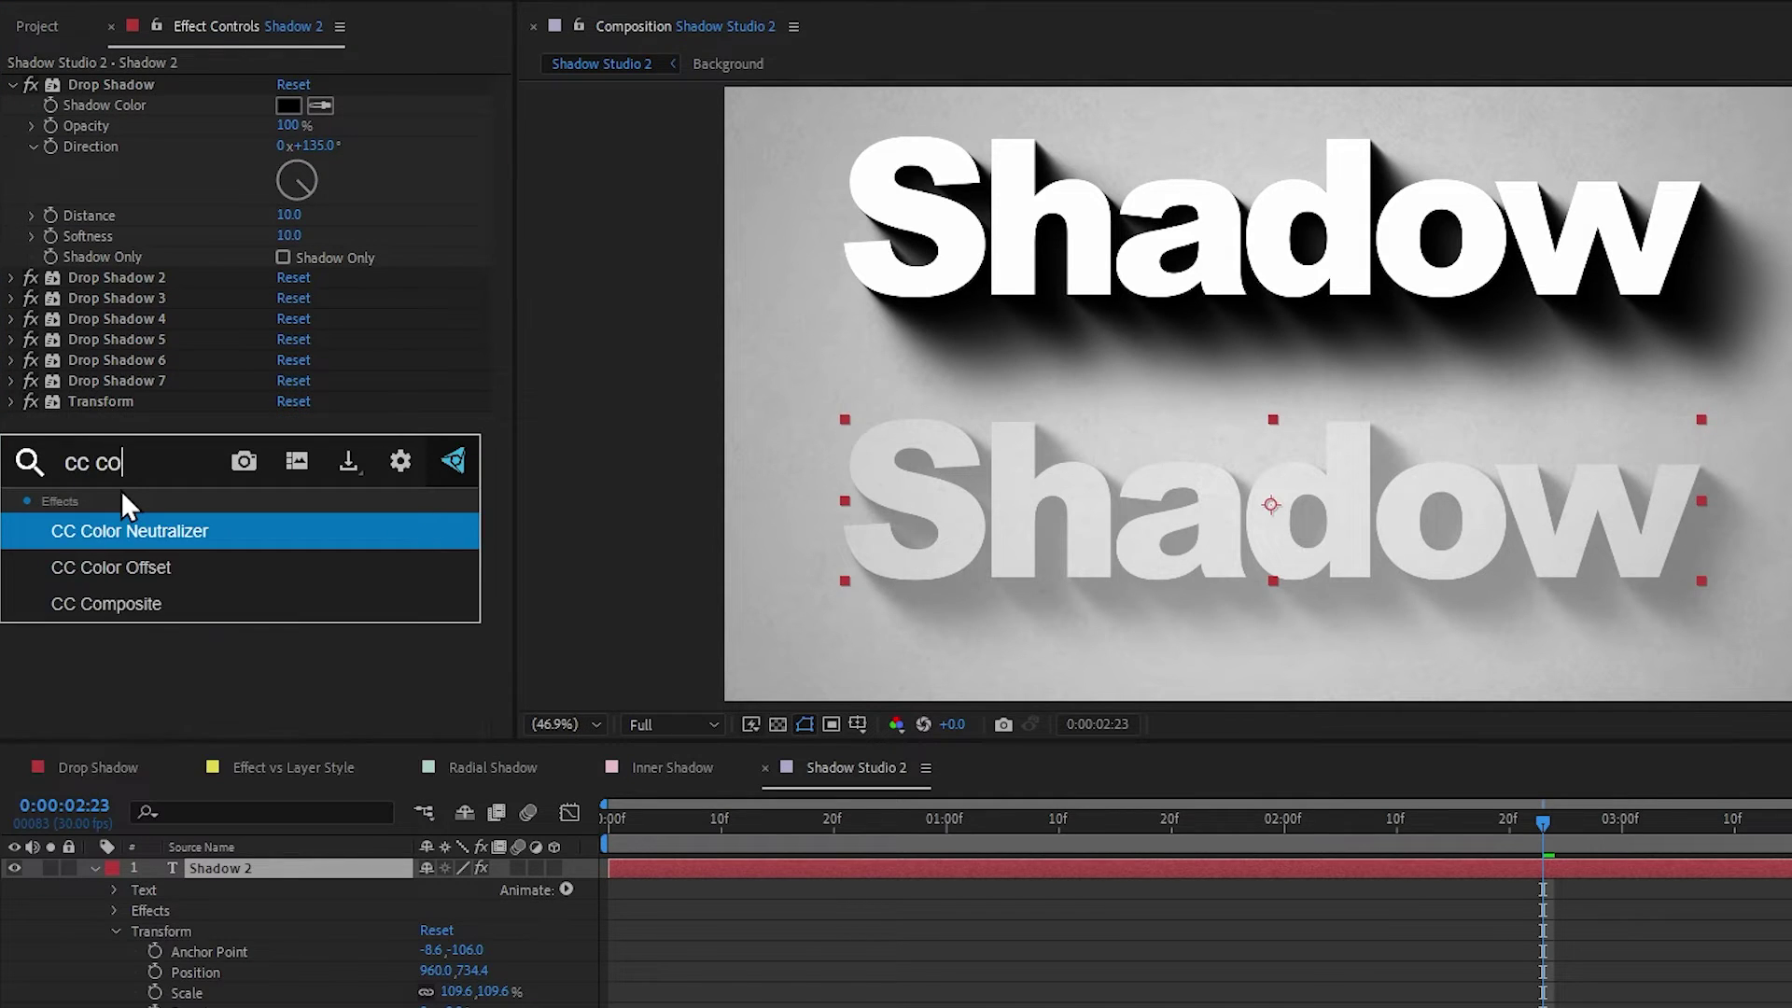
pyautogui.write('mp')
pyautogui.press('Return')
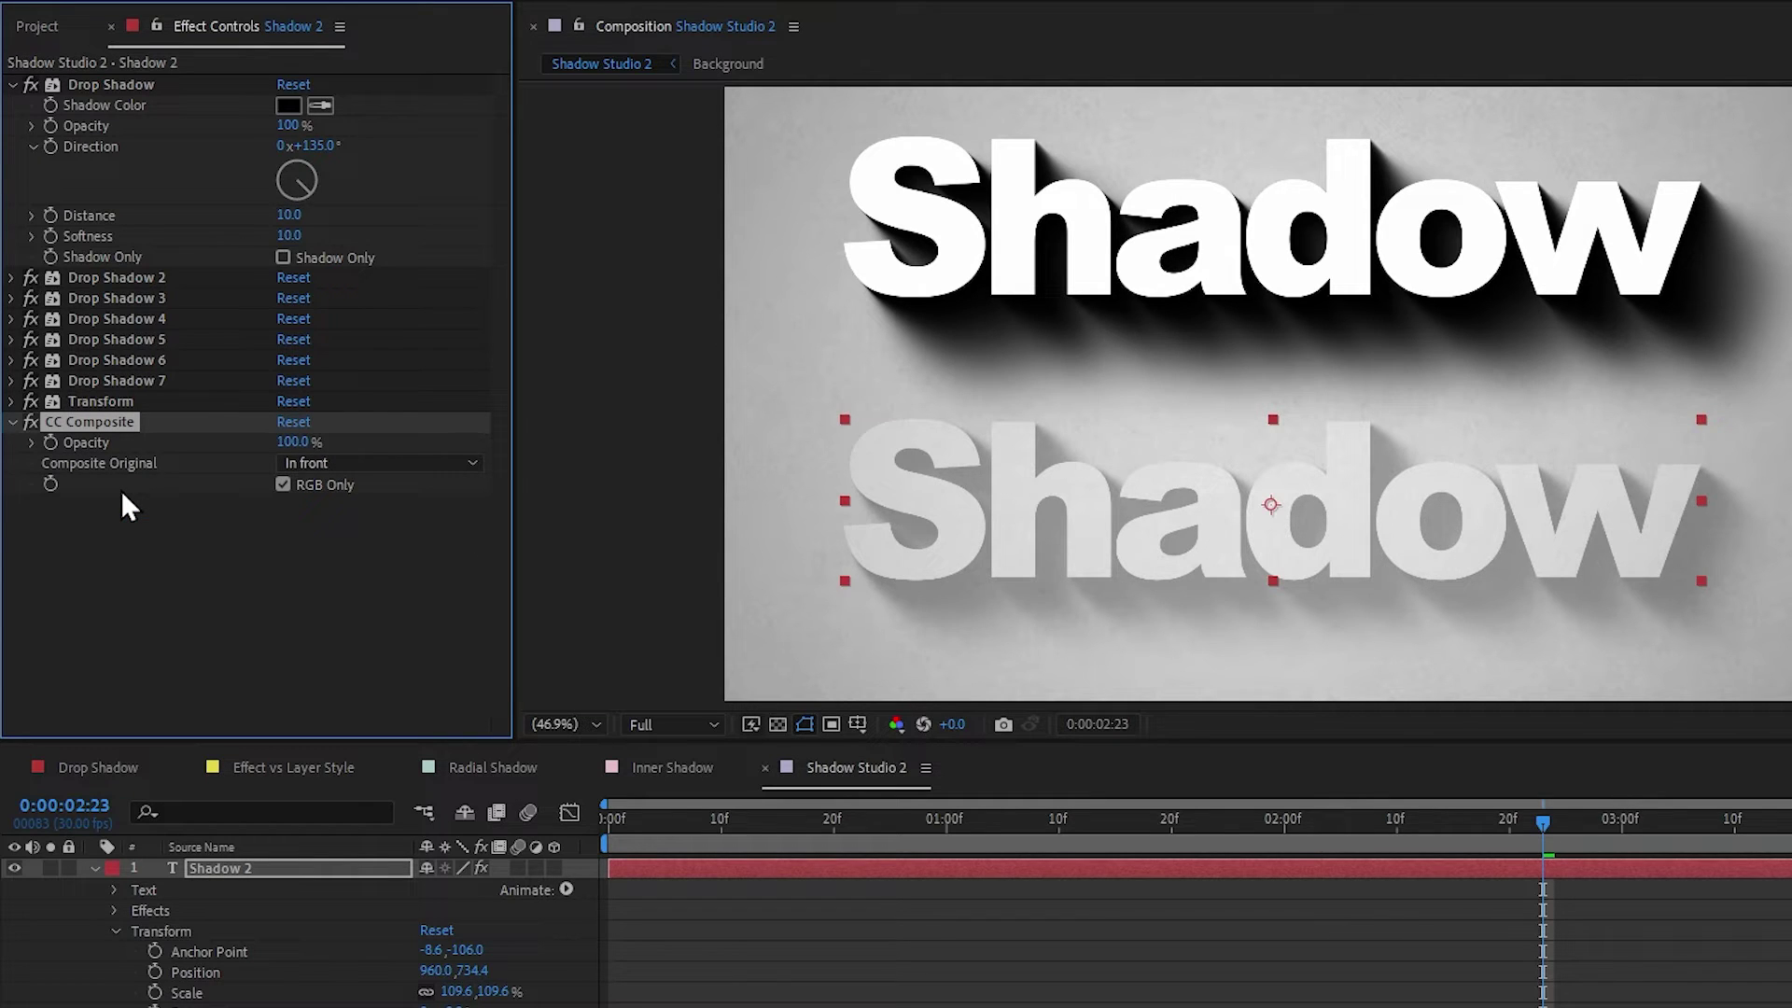
pyautogui.click(282, 485)
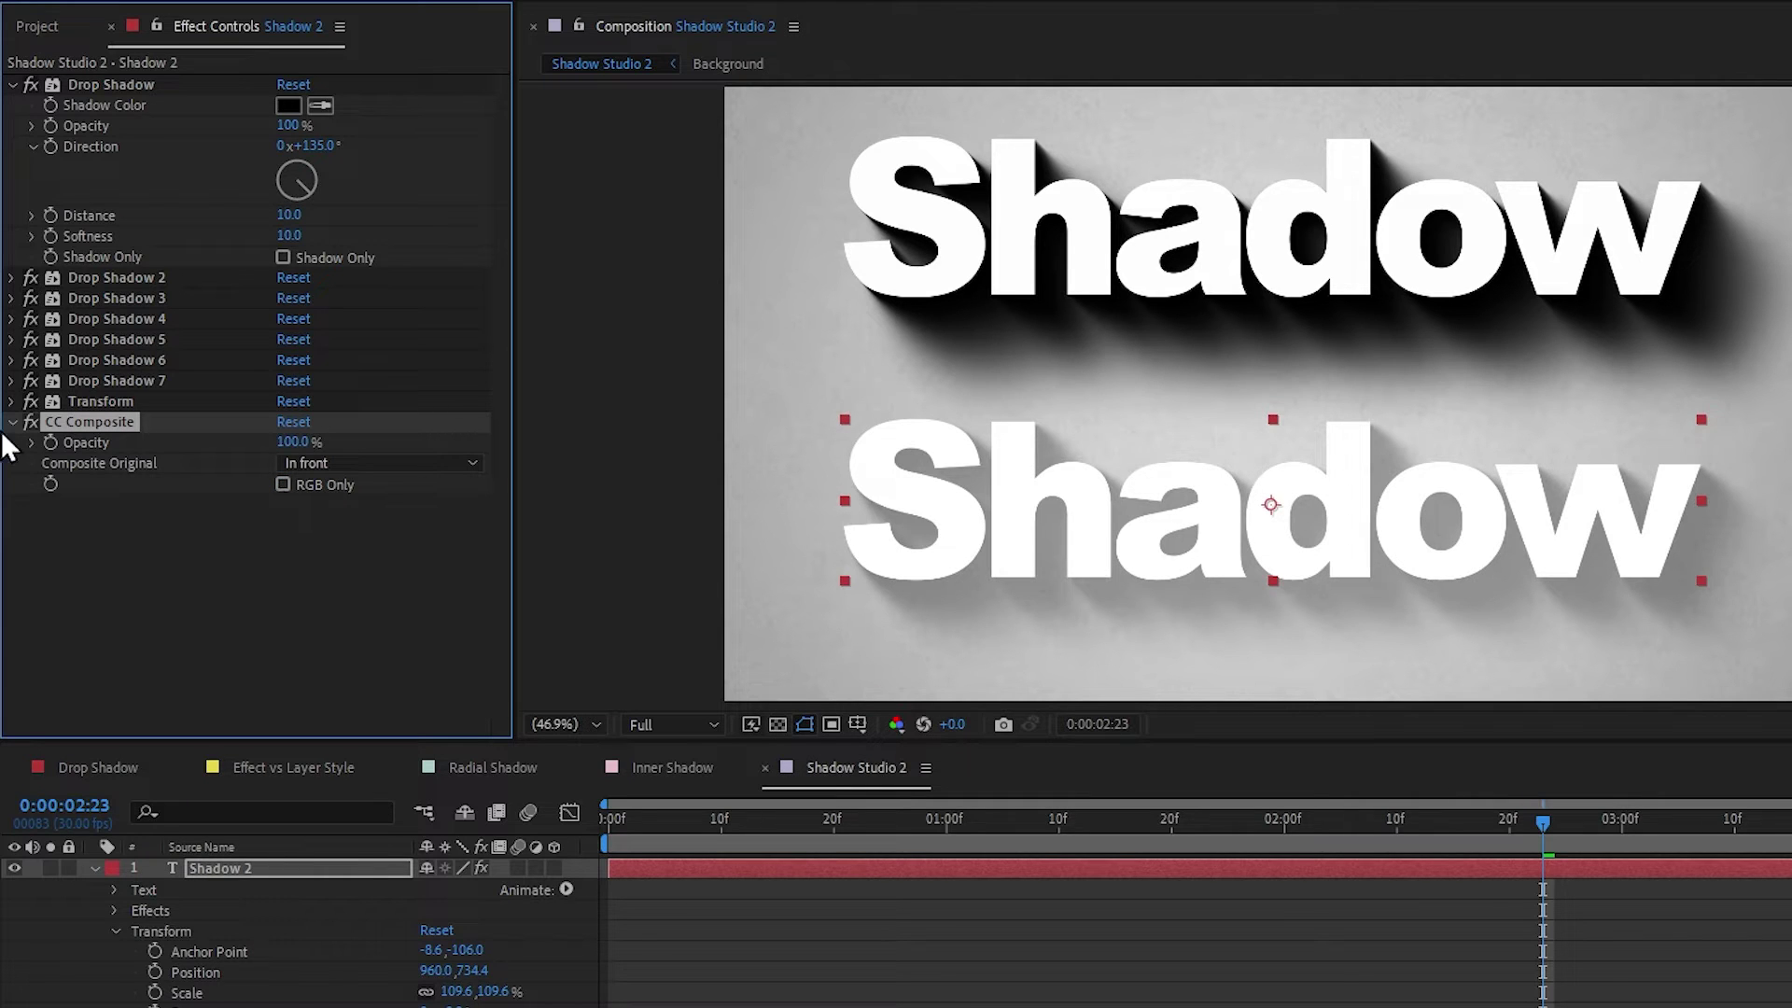
# Raise the Transform effect's Opacity to strengthen the stacked shadows.
pyautogui.click(12, 401)
pyautogui.moveTo(295, 666); pyautogui.dragTo(327, 672)
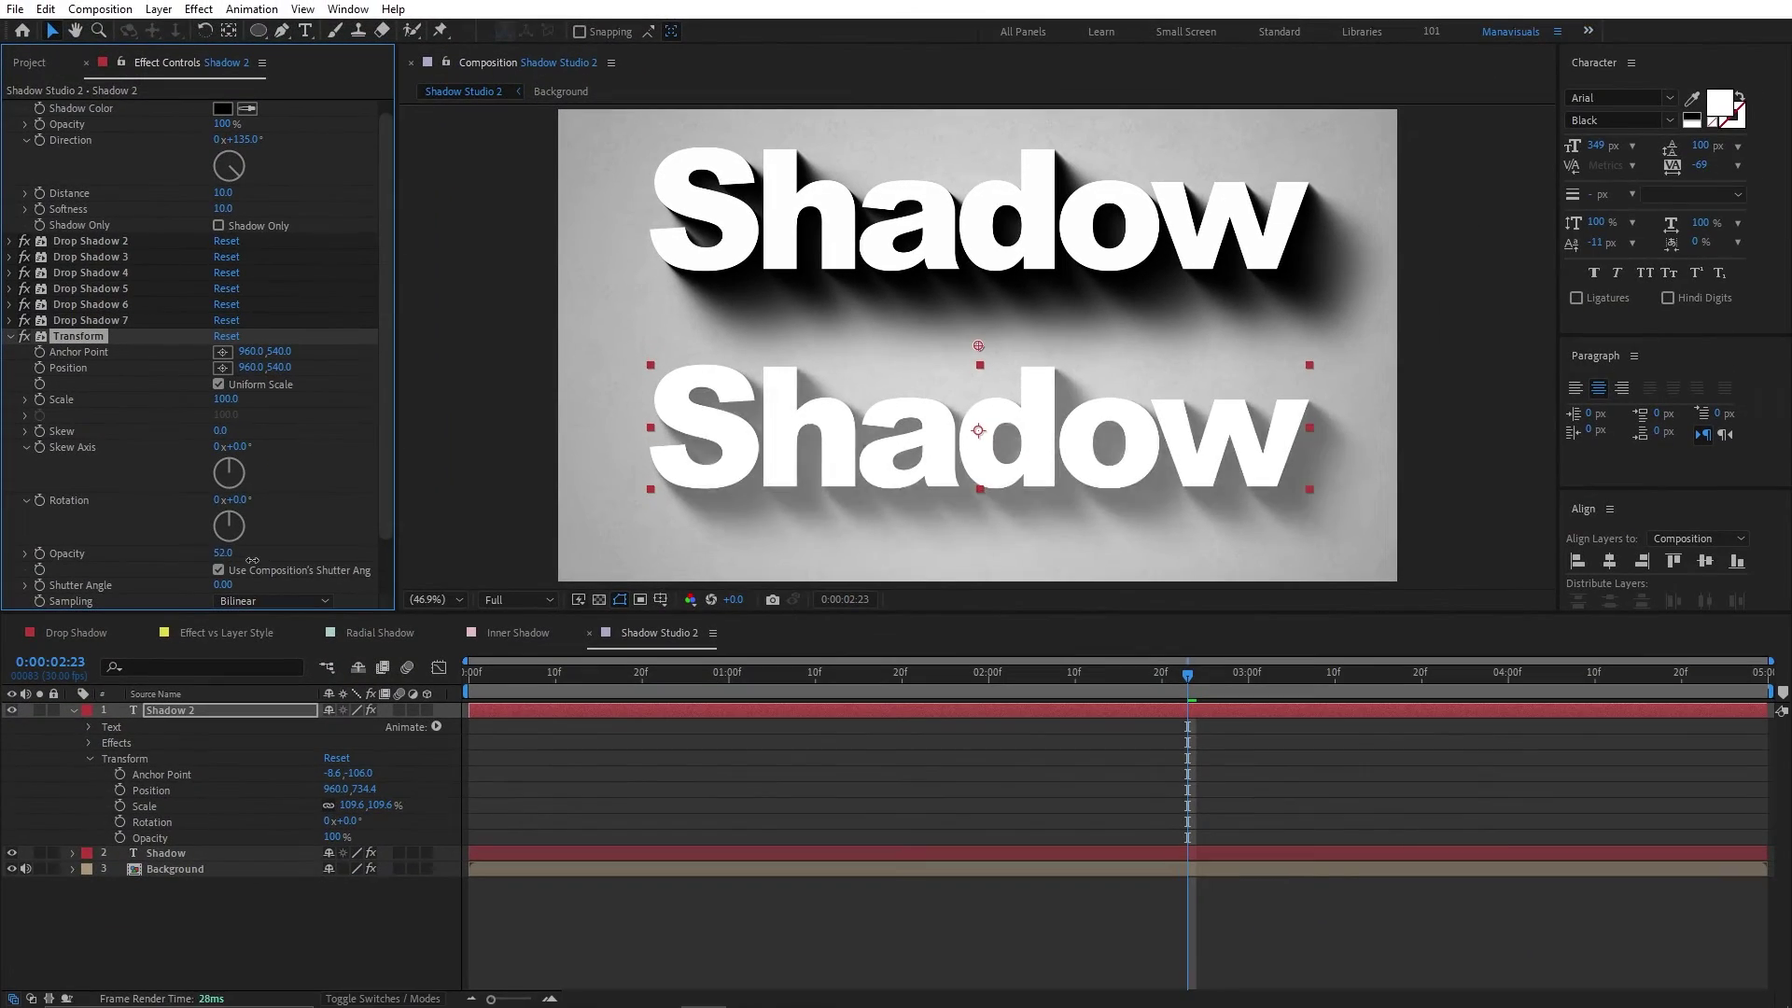
pyautogui.moveTo(252, 560); pyautogui.dragTo(261, 560)
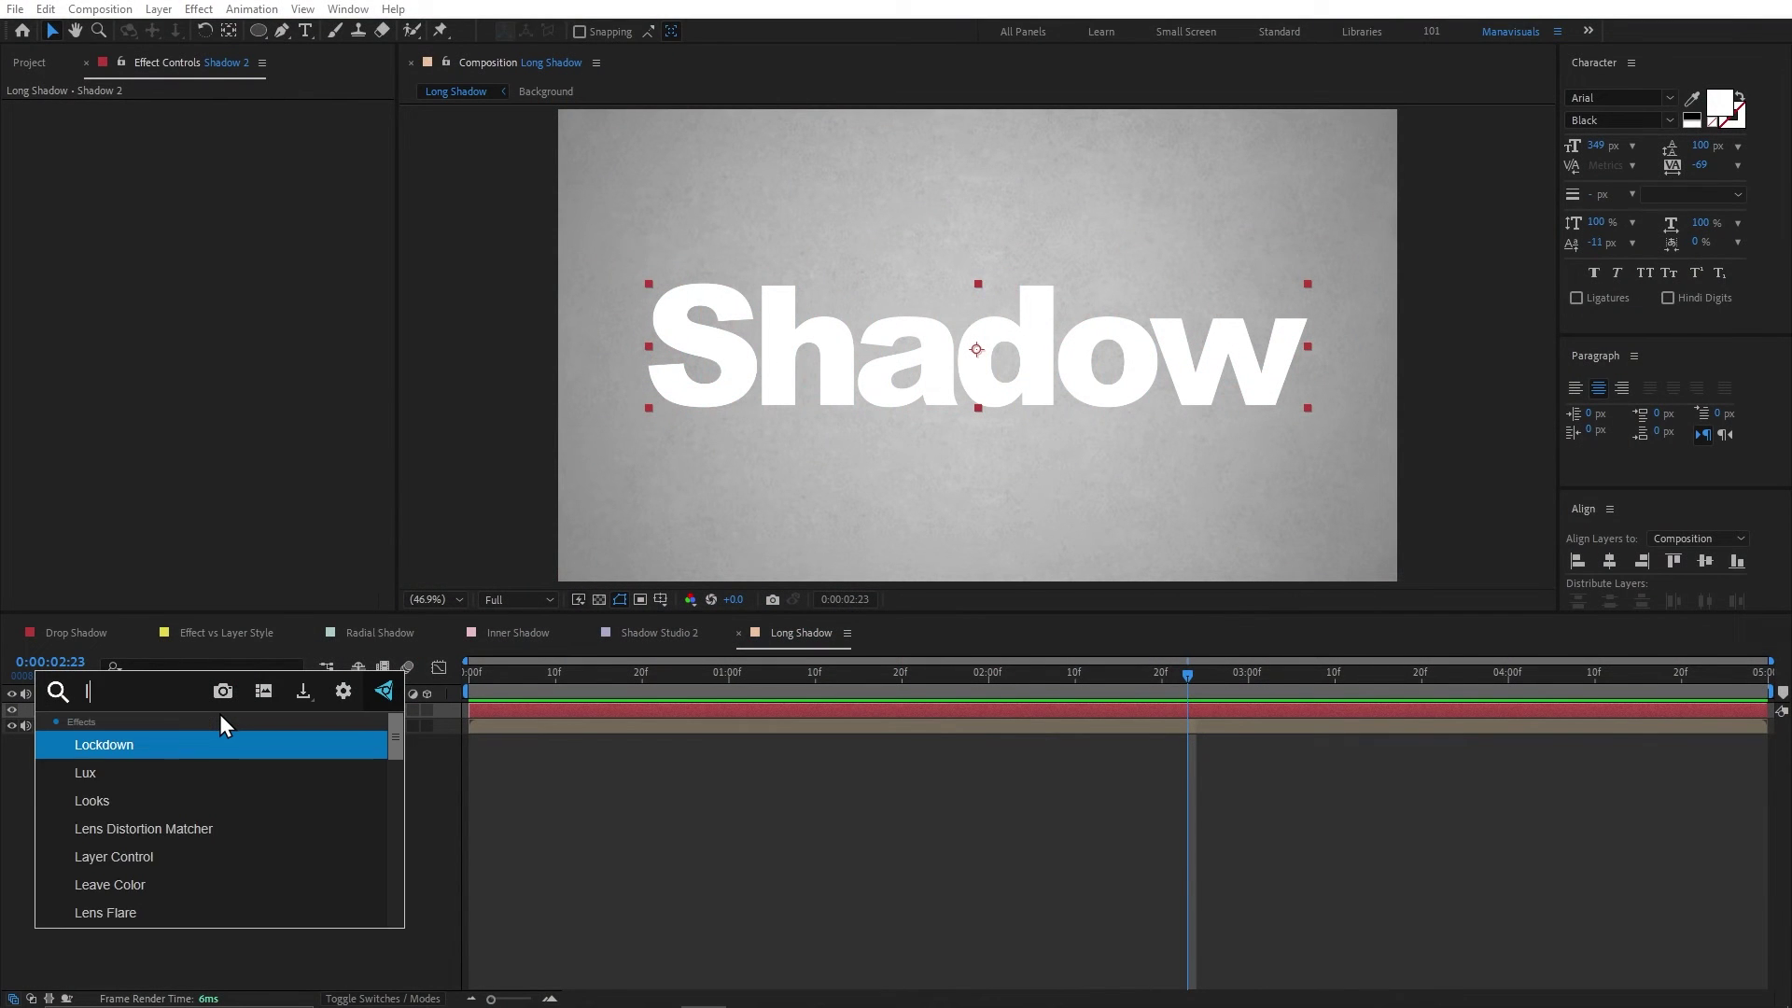
# Apply uni.Long Shadow to Shadow 2 at 135°, length 79, in steel blue, with Expansion 0.
pyautogui.write('long')
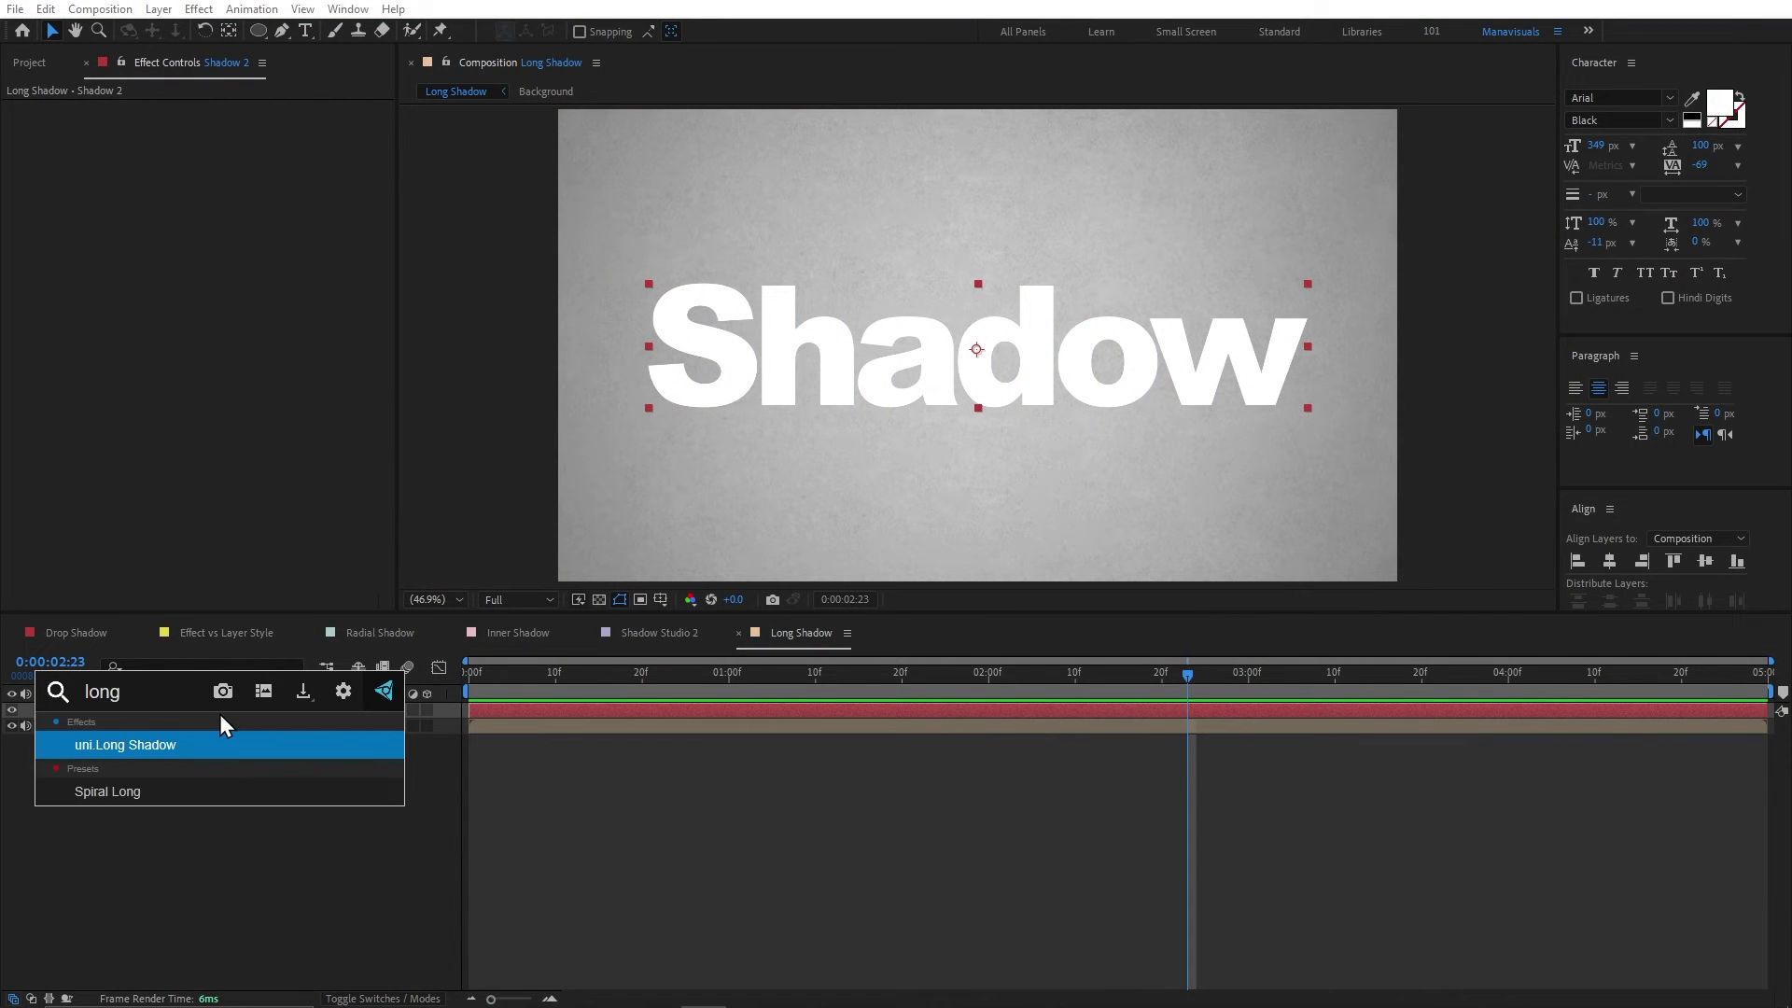
pyautogui.press('Return')
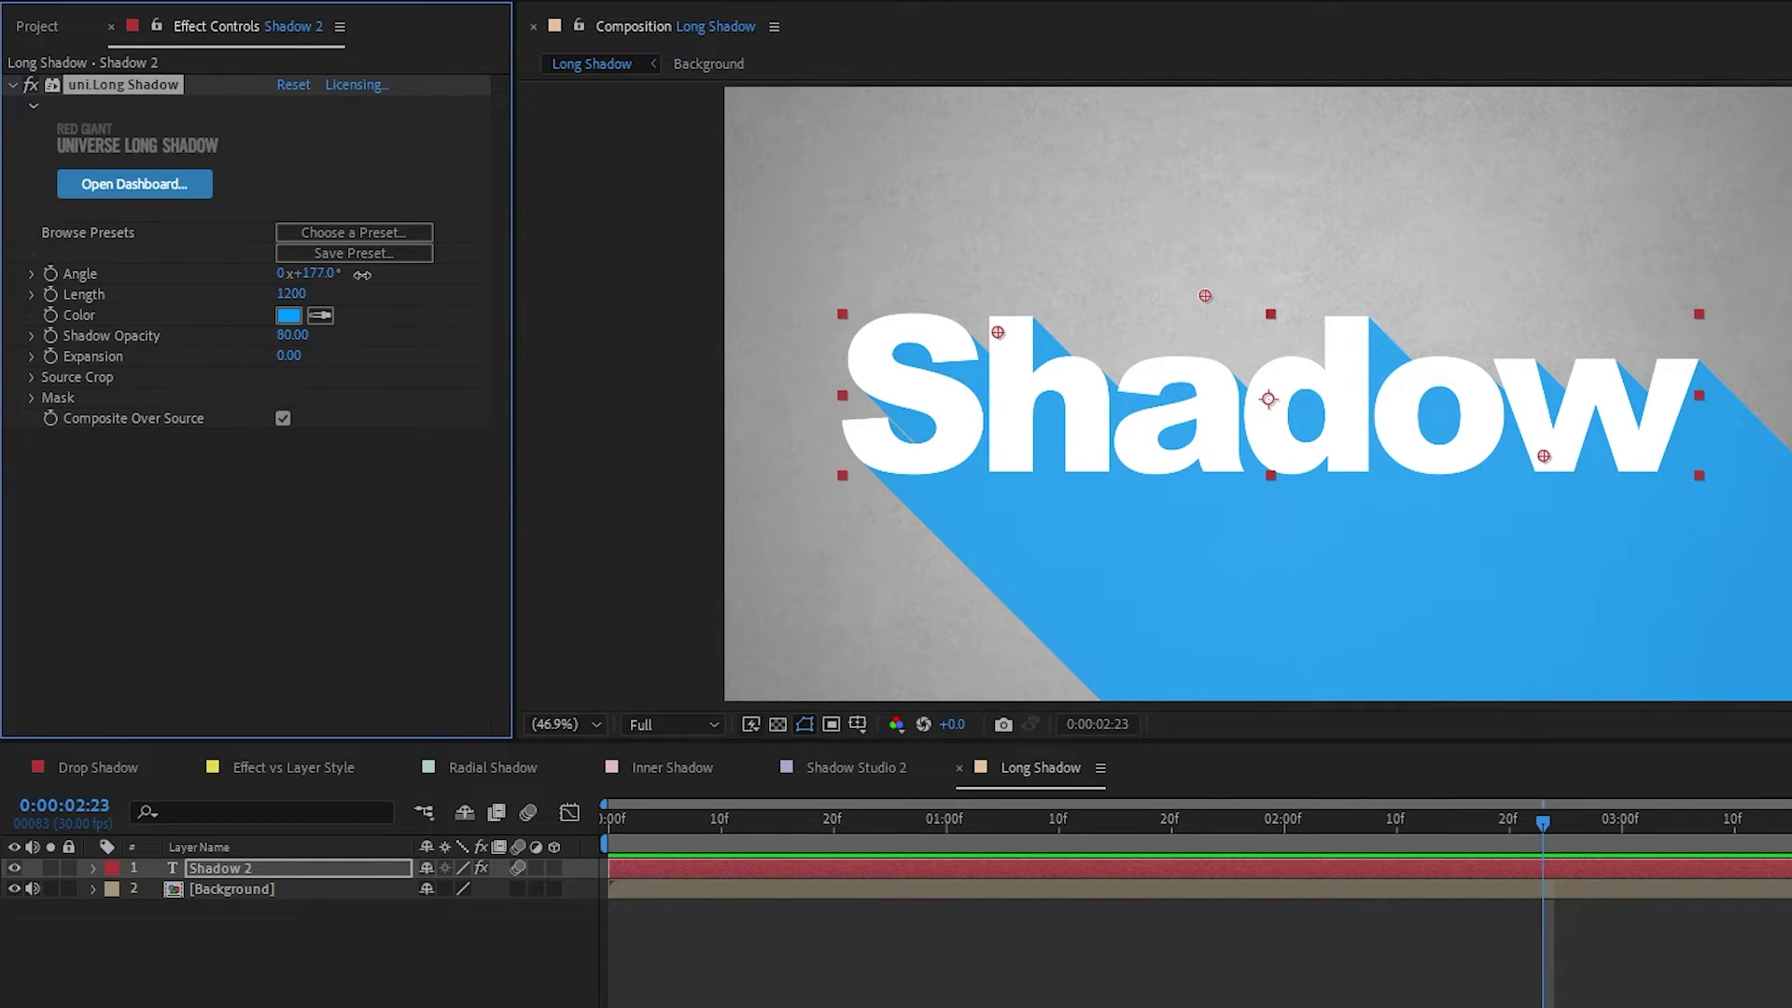
pyautogui.moveTo(362, 275); pyautogui.dragTo(149, 299)
pyautogui.click(291, 317)
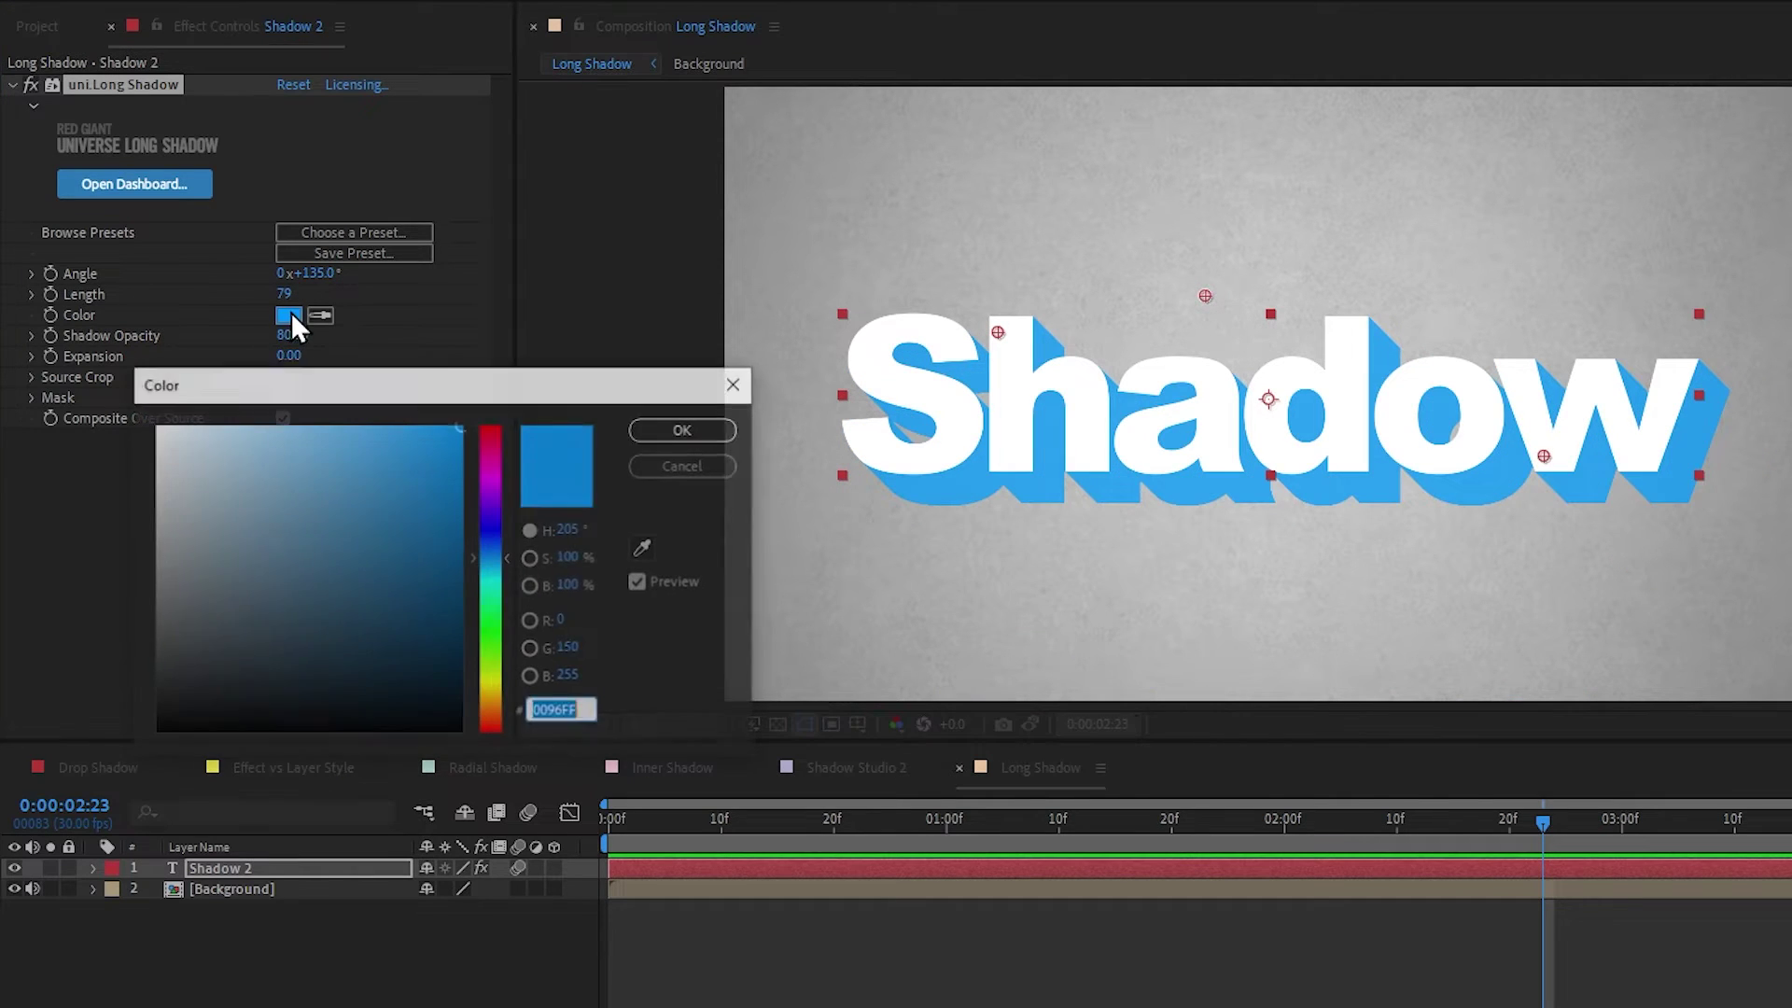
pyautogui.click(422, 561)
pyautogui.click(649, 435)
pyautogui.moveTo(292, 336); pyautogui.dragTo(289, 336)
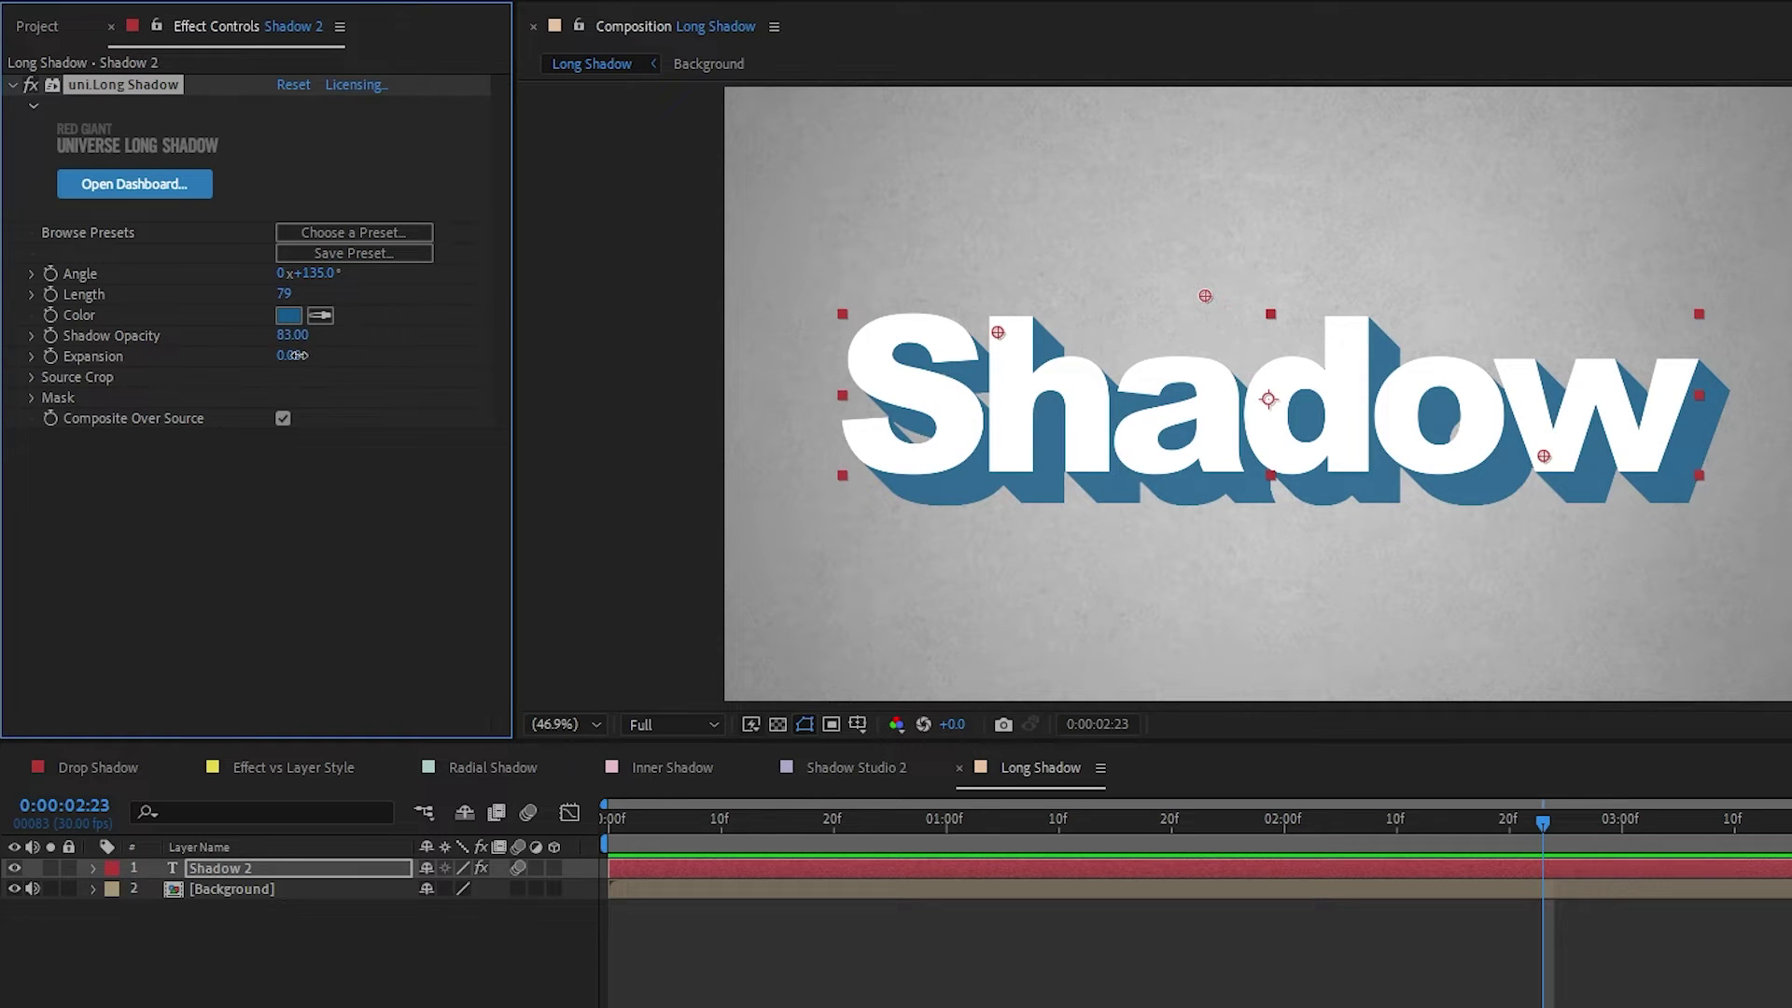
pyautogui.moveTo(285, 356); pyautogui.dragTo(1294, 372)
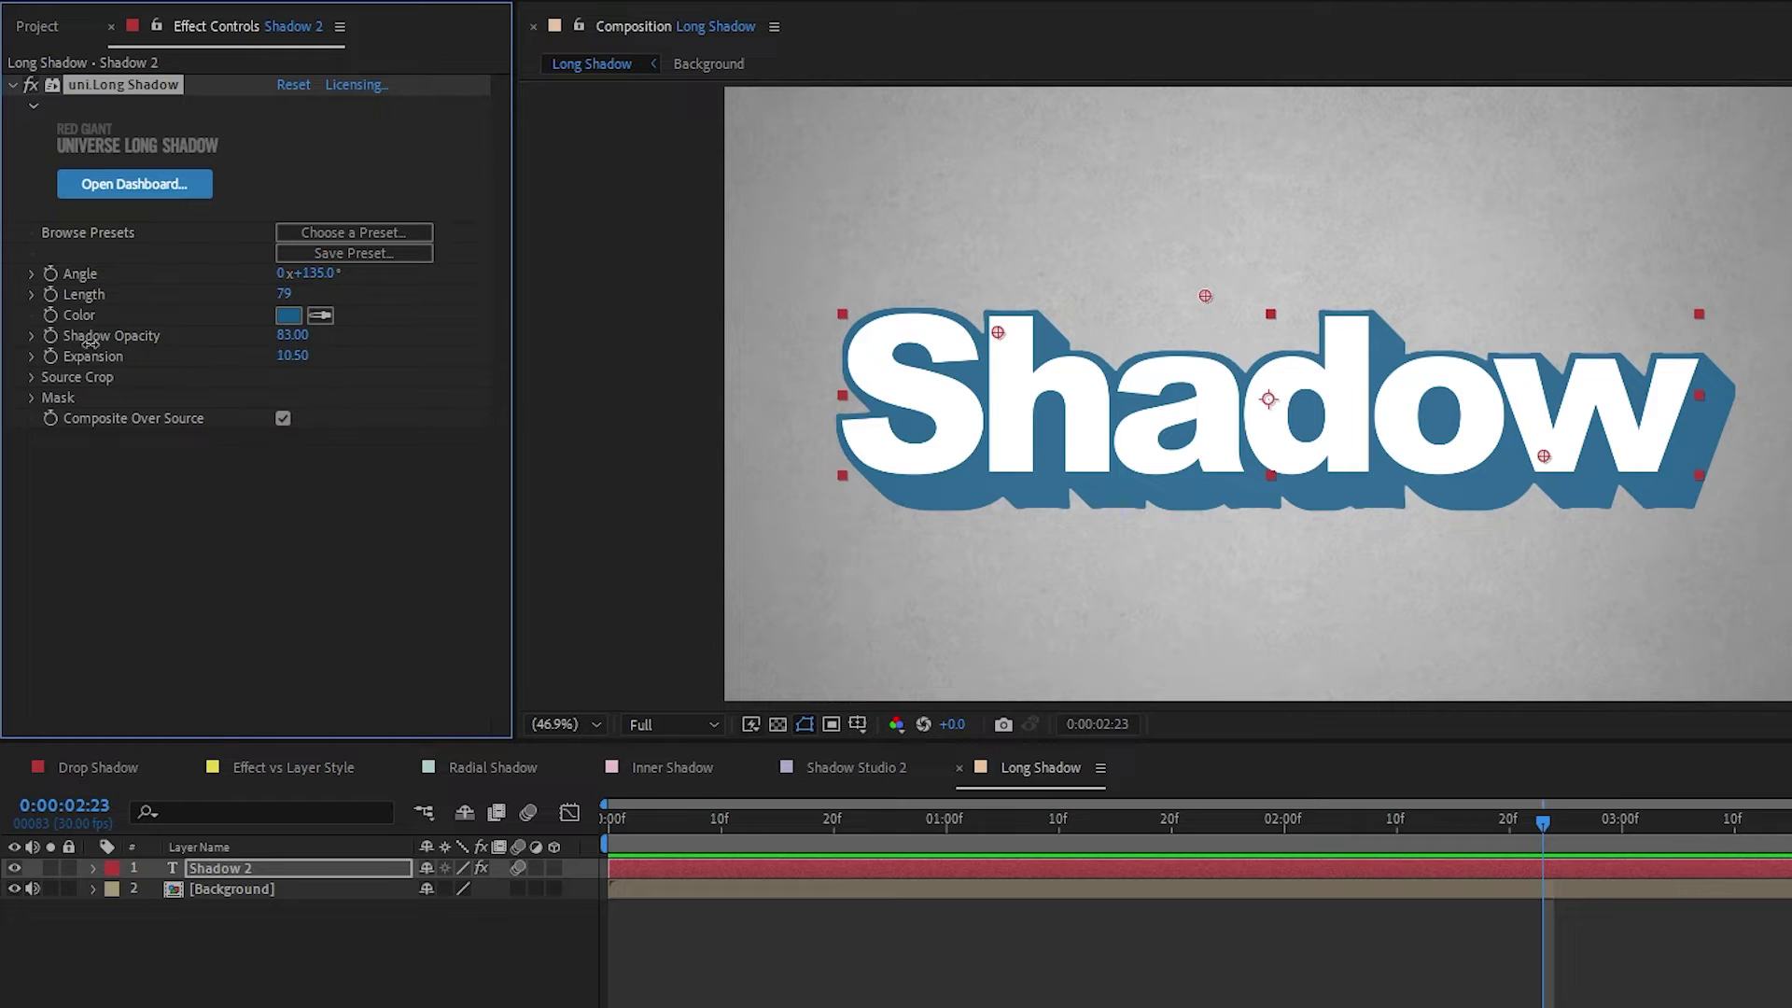
pyautogui.moveTo(90, 342); pyautogui.dragTo(83, 341)
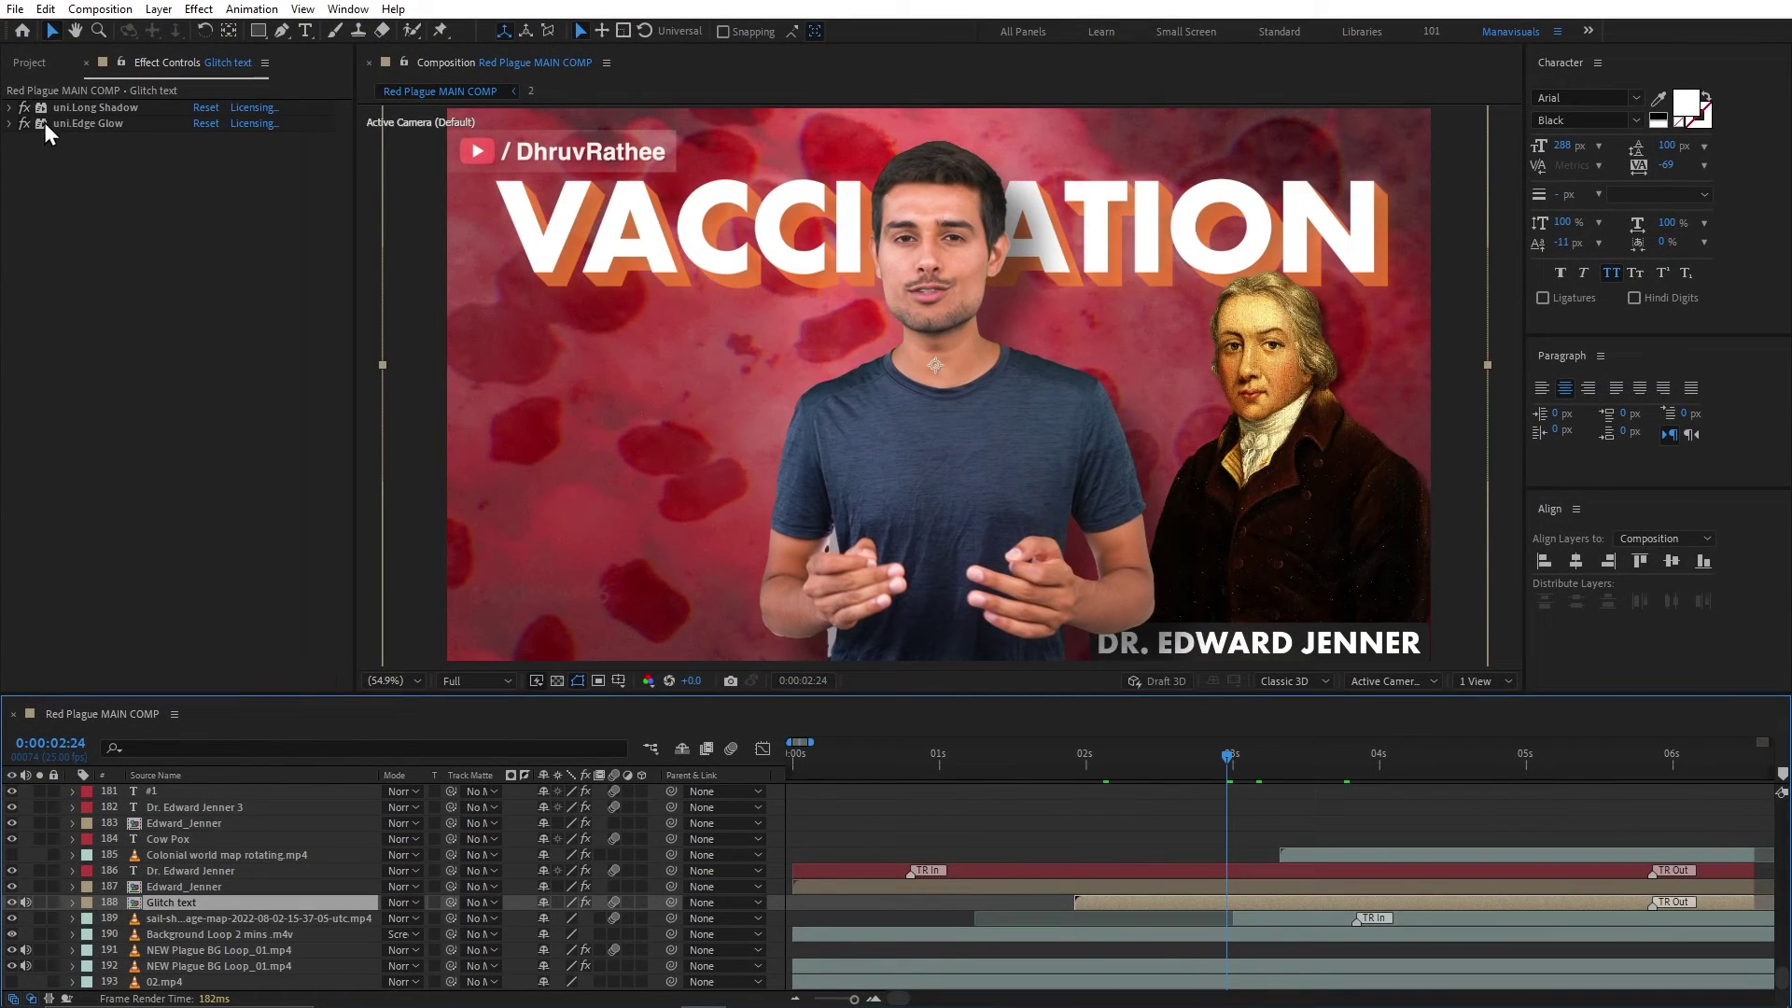
# Compare the title with and without its Long Shadow and Edge Glow effects.
pyautogui.click(25, 107)
pyautogui.click(24, 107)
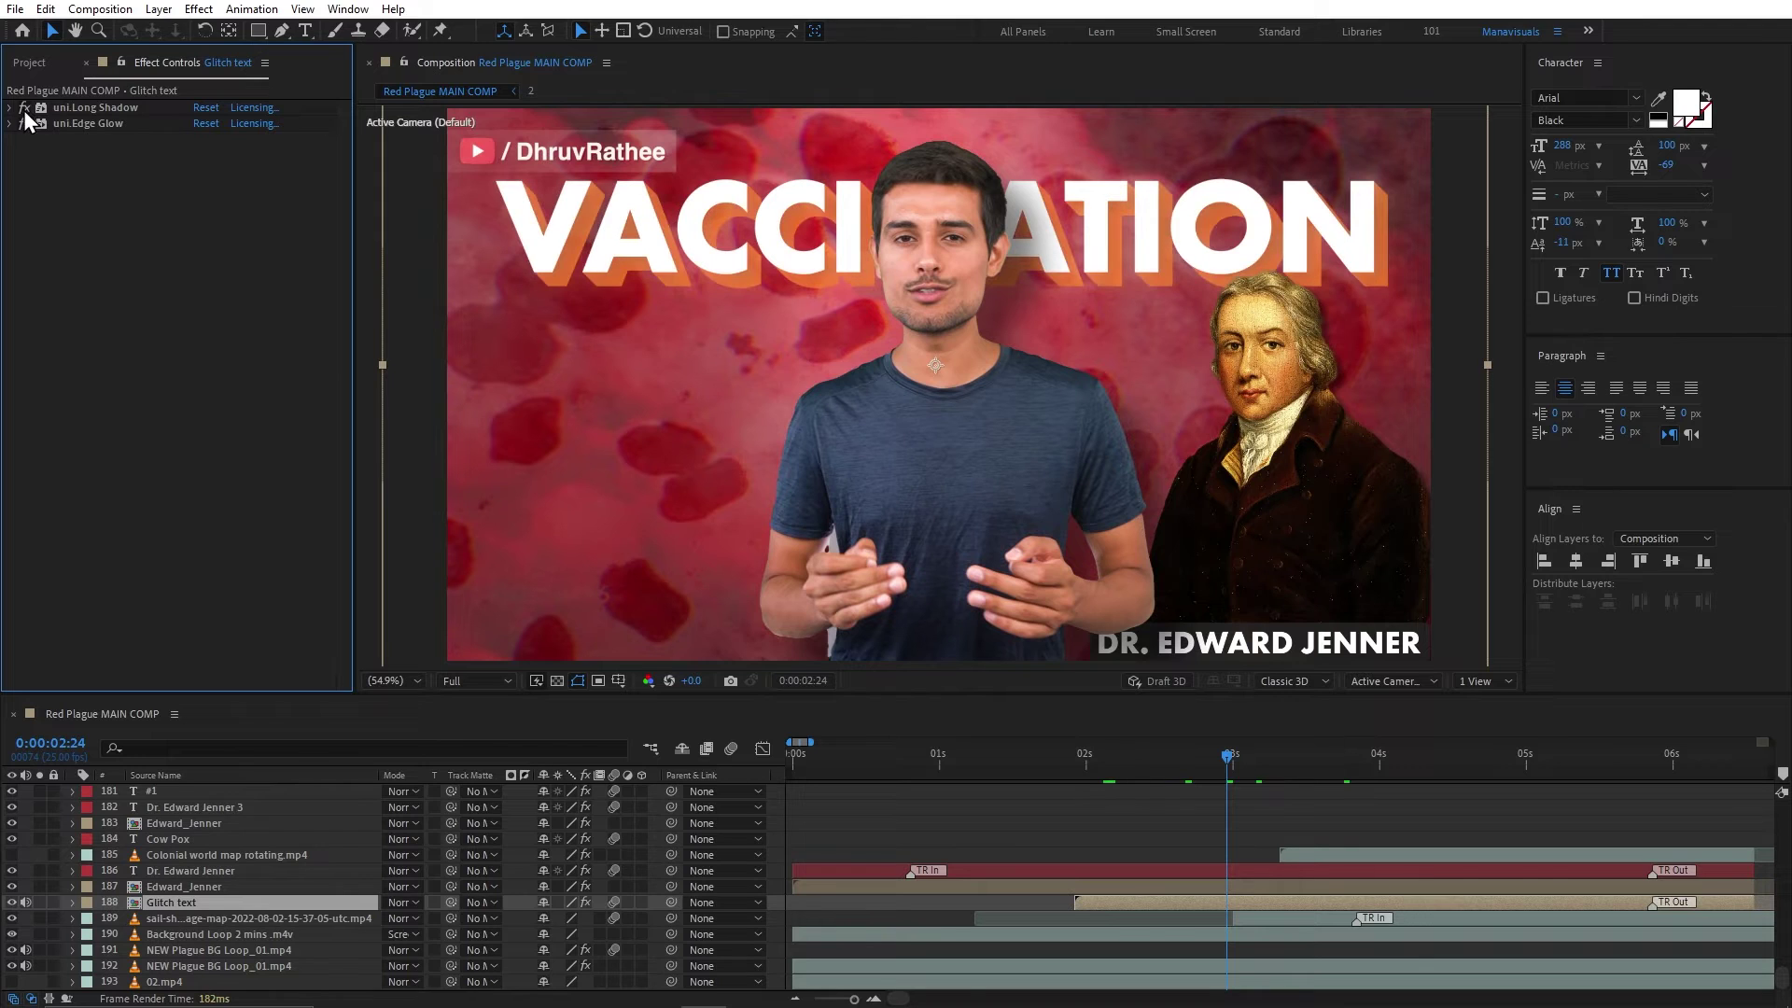
pyautogui.click(9, 124)
pyautogui.click(21, 121)
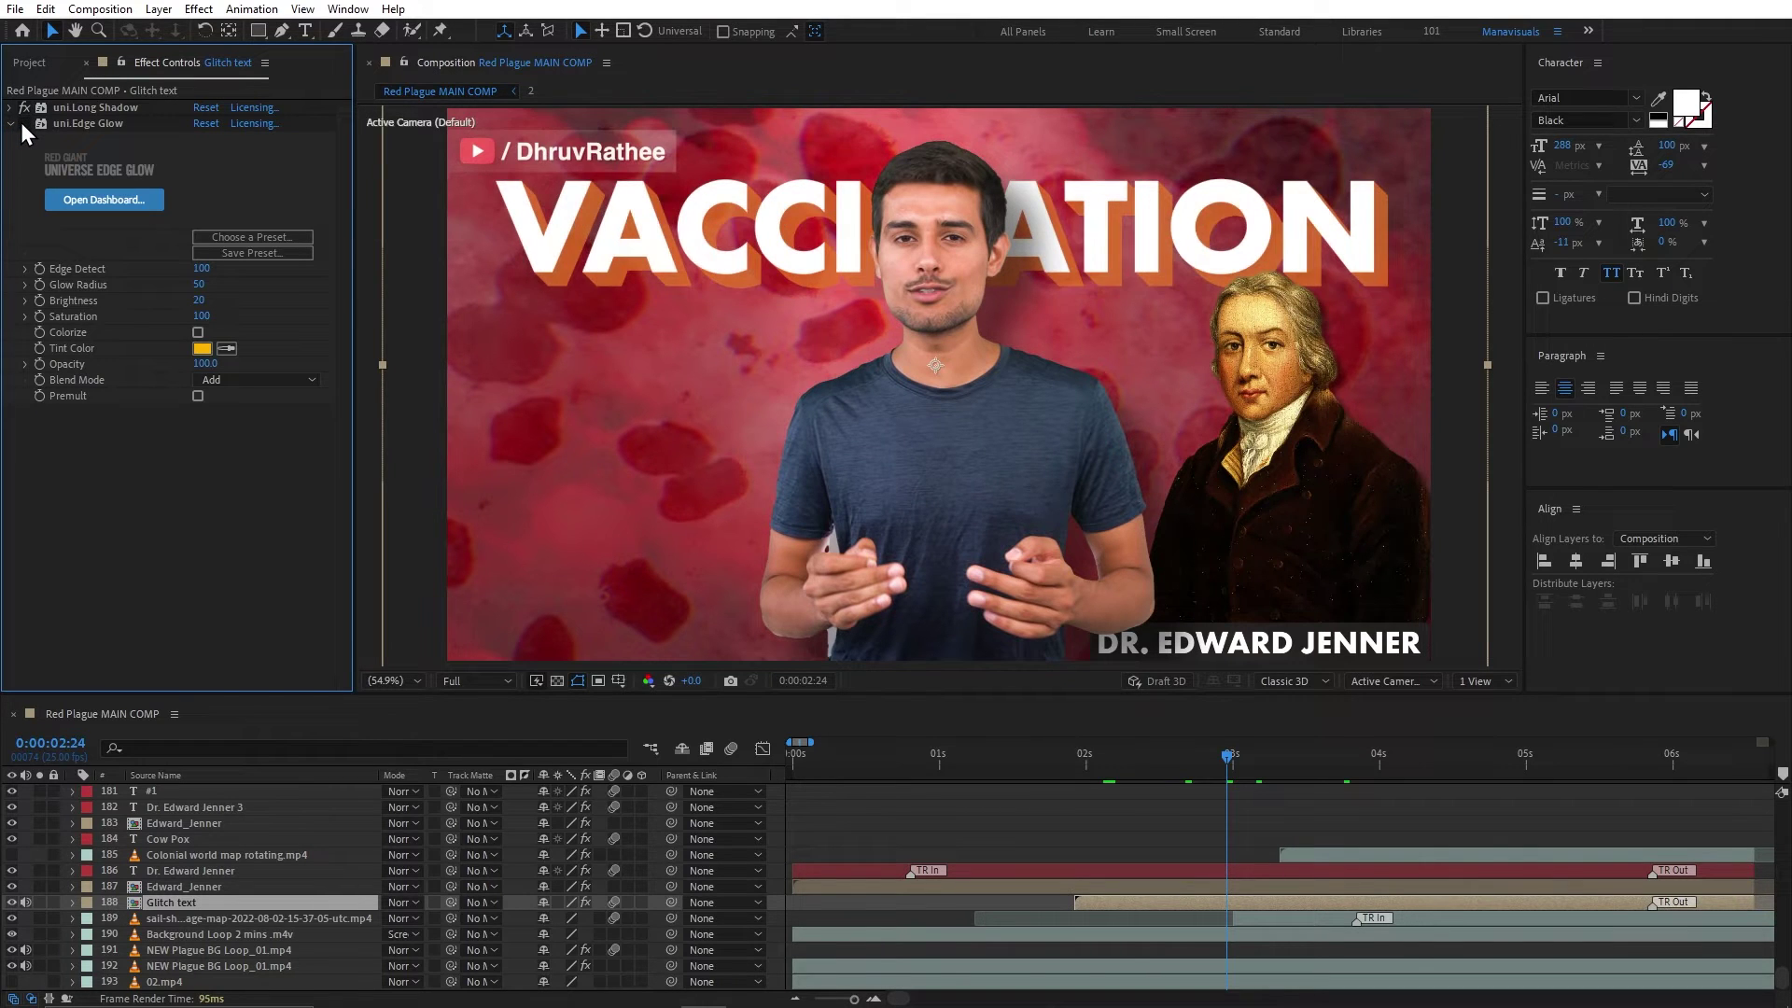
pyautogui.click(20, 121)
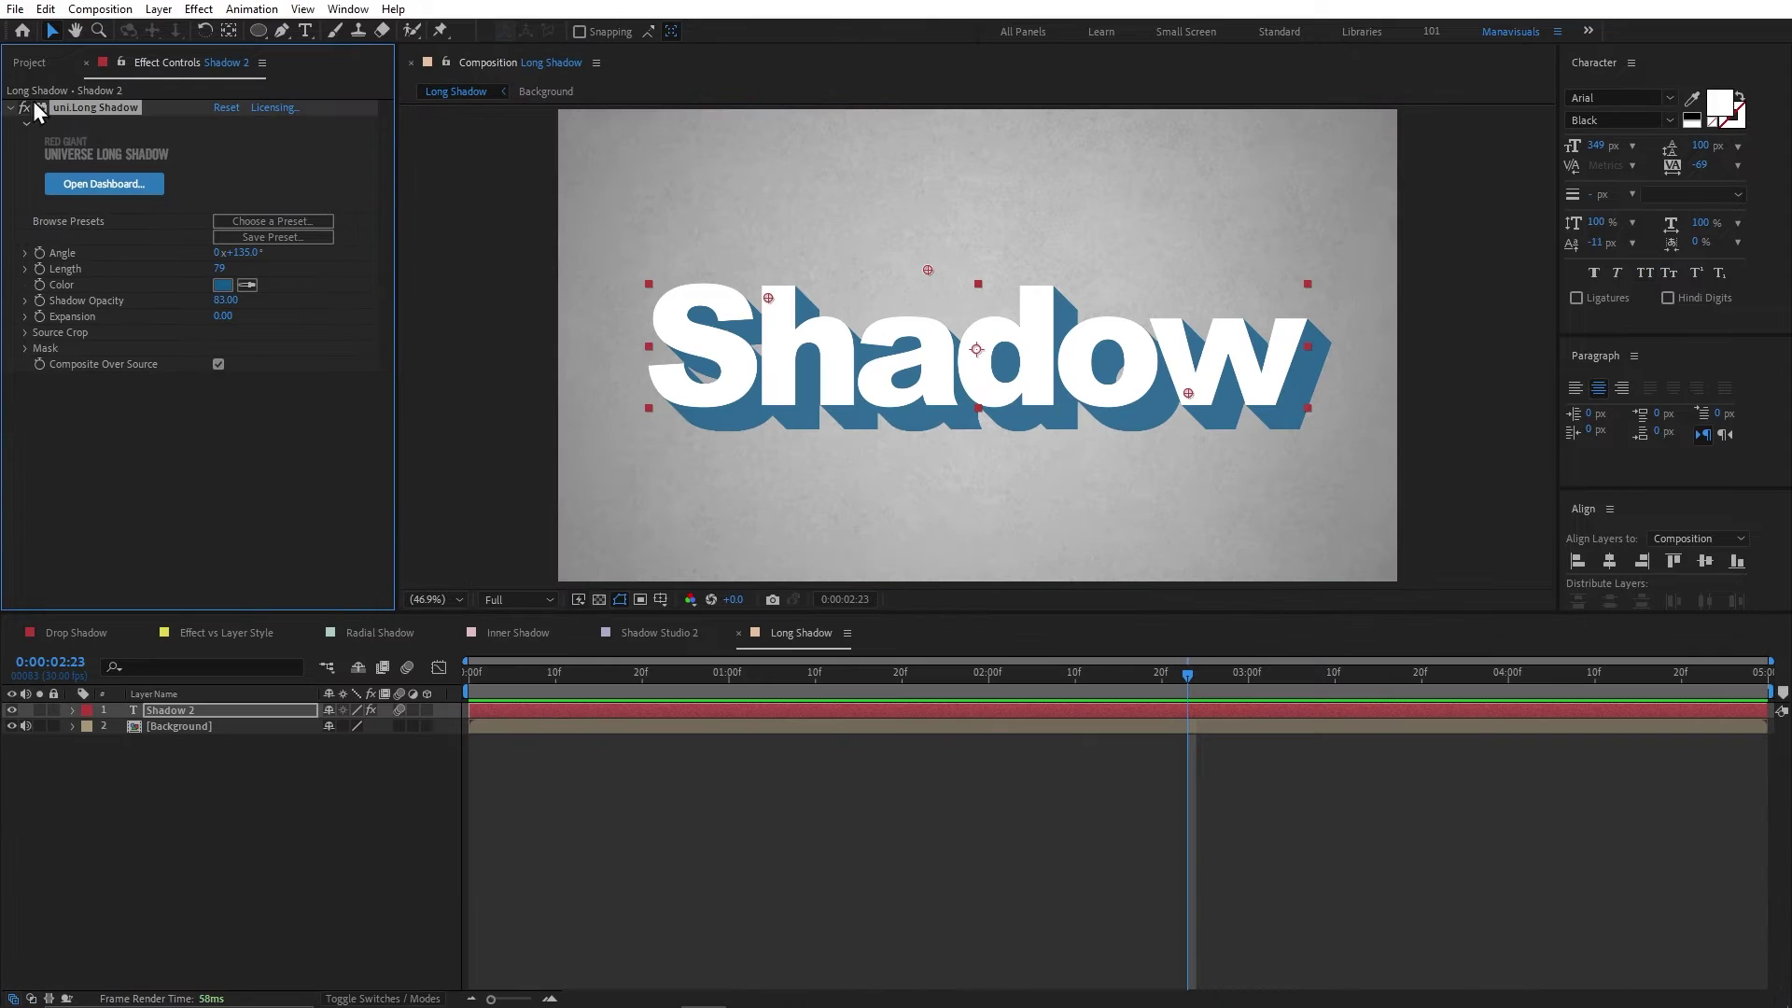
# Collapse the uni.Long Shadow settings and return to the Long Shadow composition.
pyautogui.click(11, 109)
pyautogui.click(201, 264)
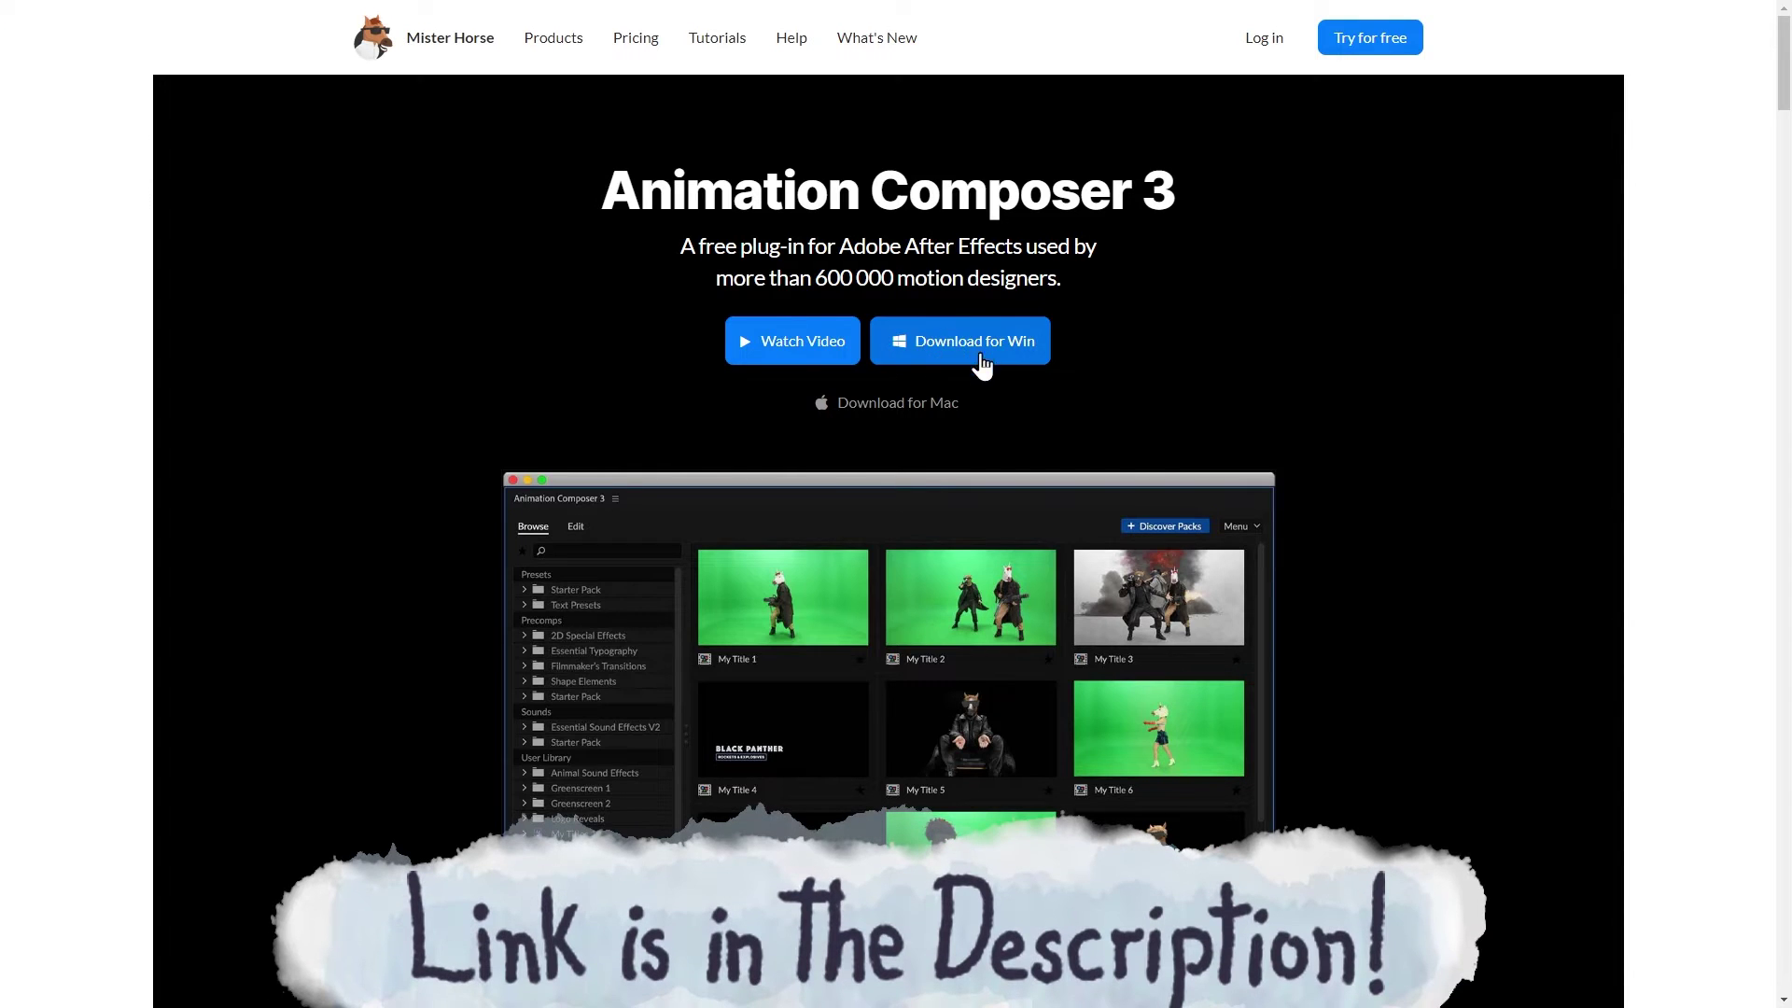
pyautogui.middleClick(1658, 424)
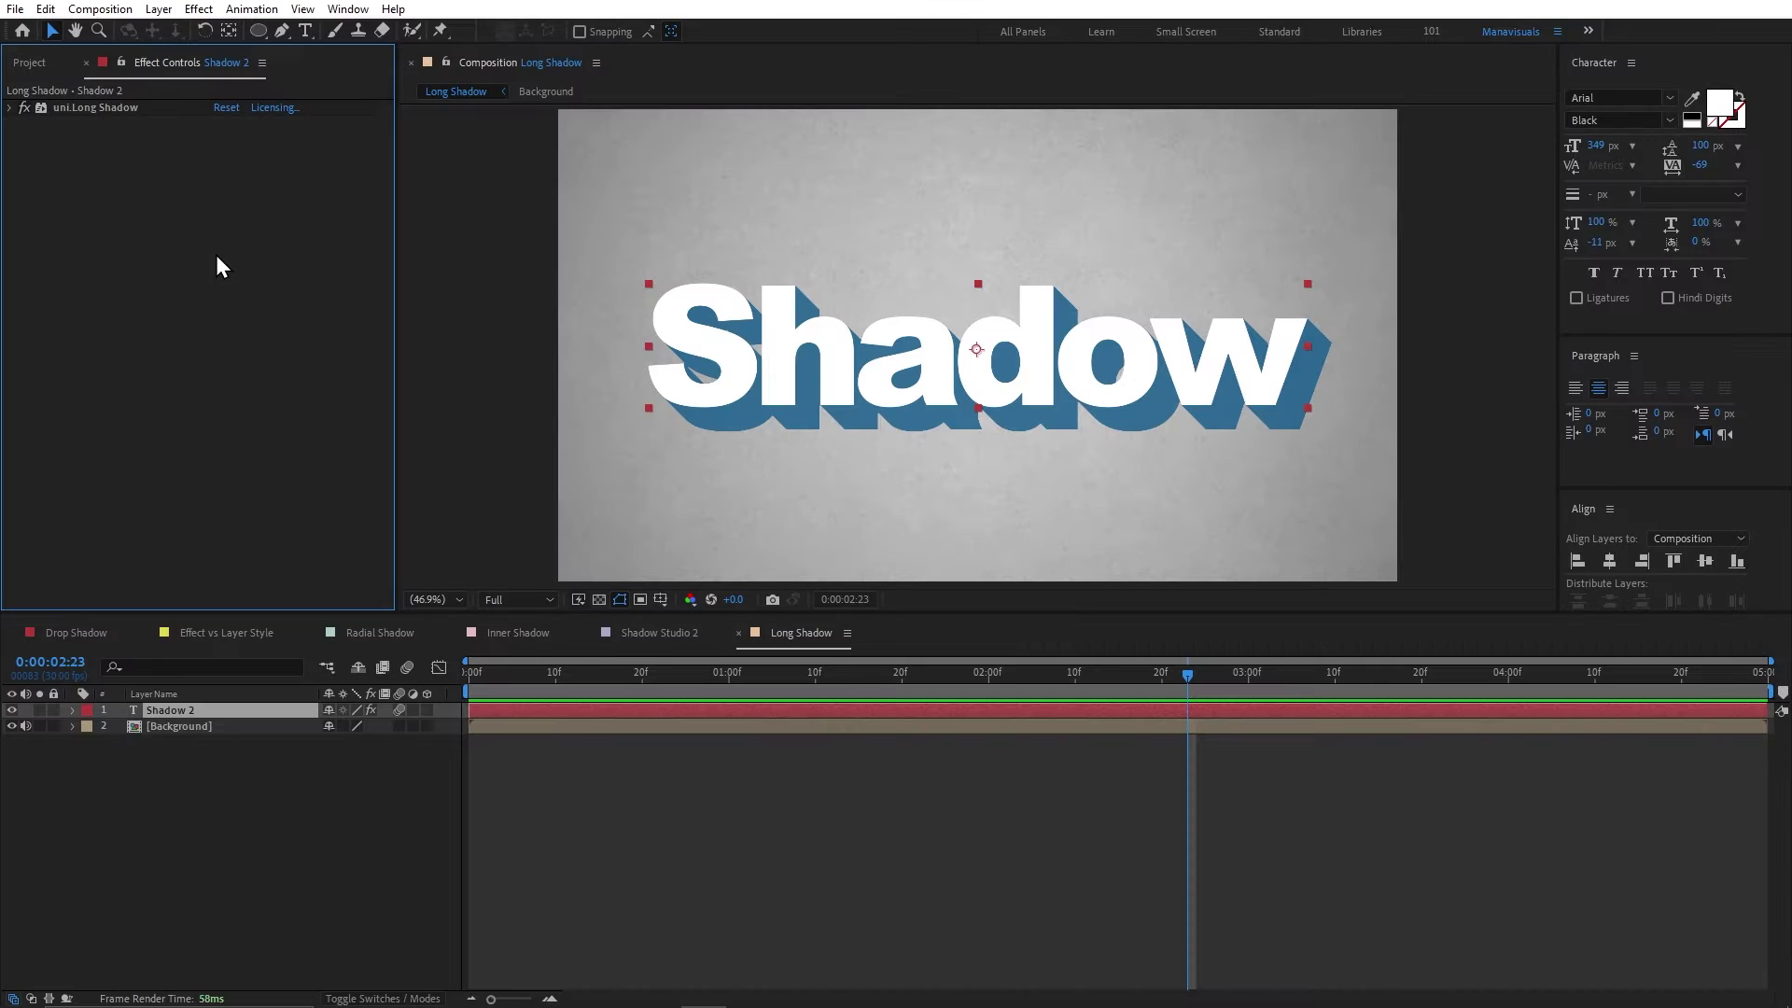
# Open the Animation Composer 3 panel and browse to the Effects - 2D Layer Long Shadow preset.
pyautogui.click(347, 8)
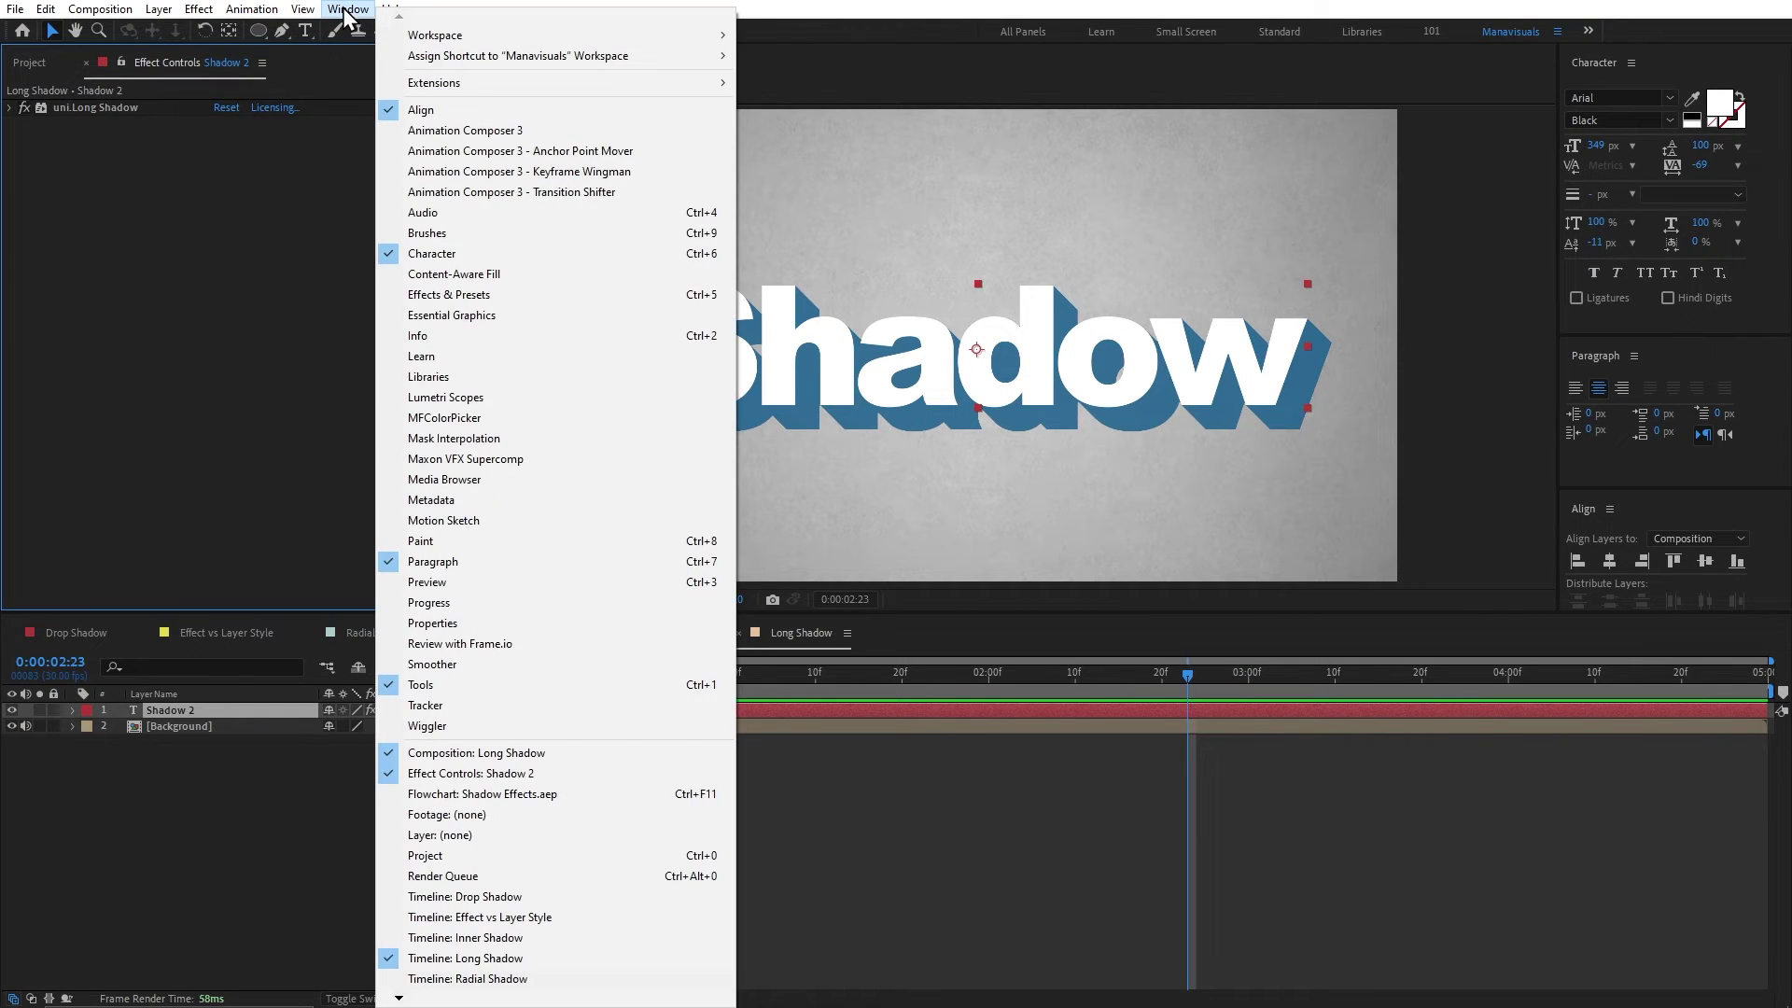
pyautogui.click(550, 133)
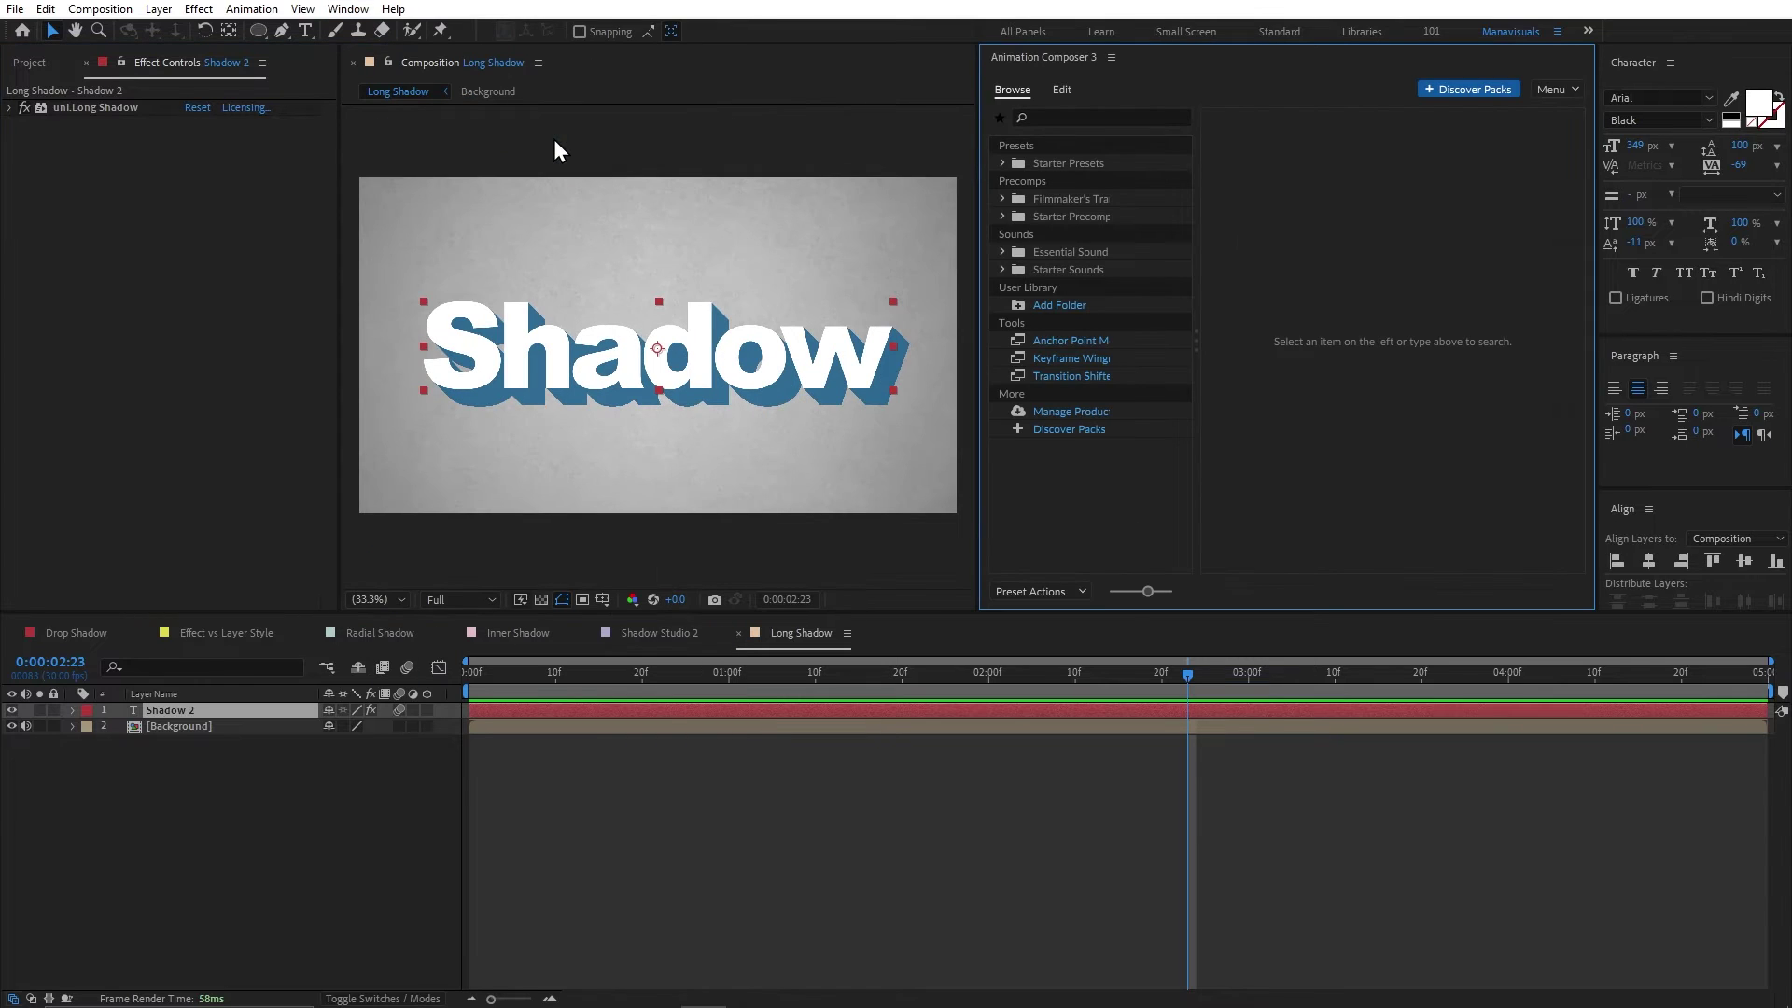
pyautogui.click(1002, 162)
pyautogui.click(1096, 233)
pyautogui.moveTo(978, 296); pyautogui.dragTo(1043, 296)
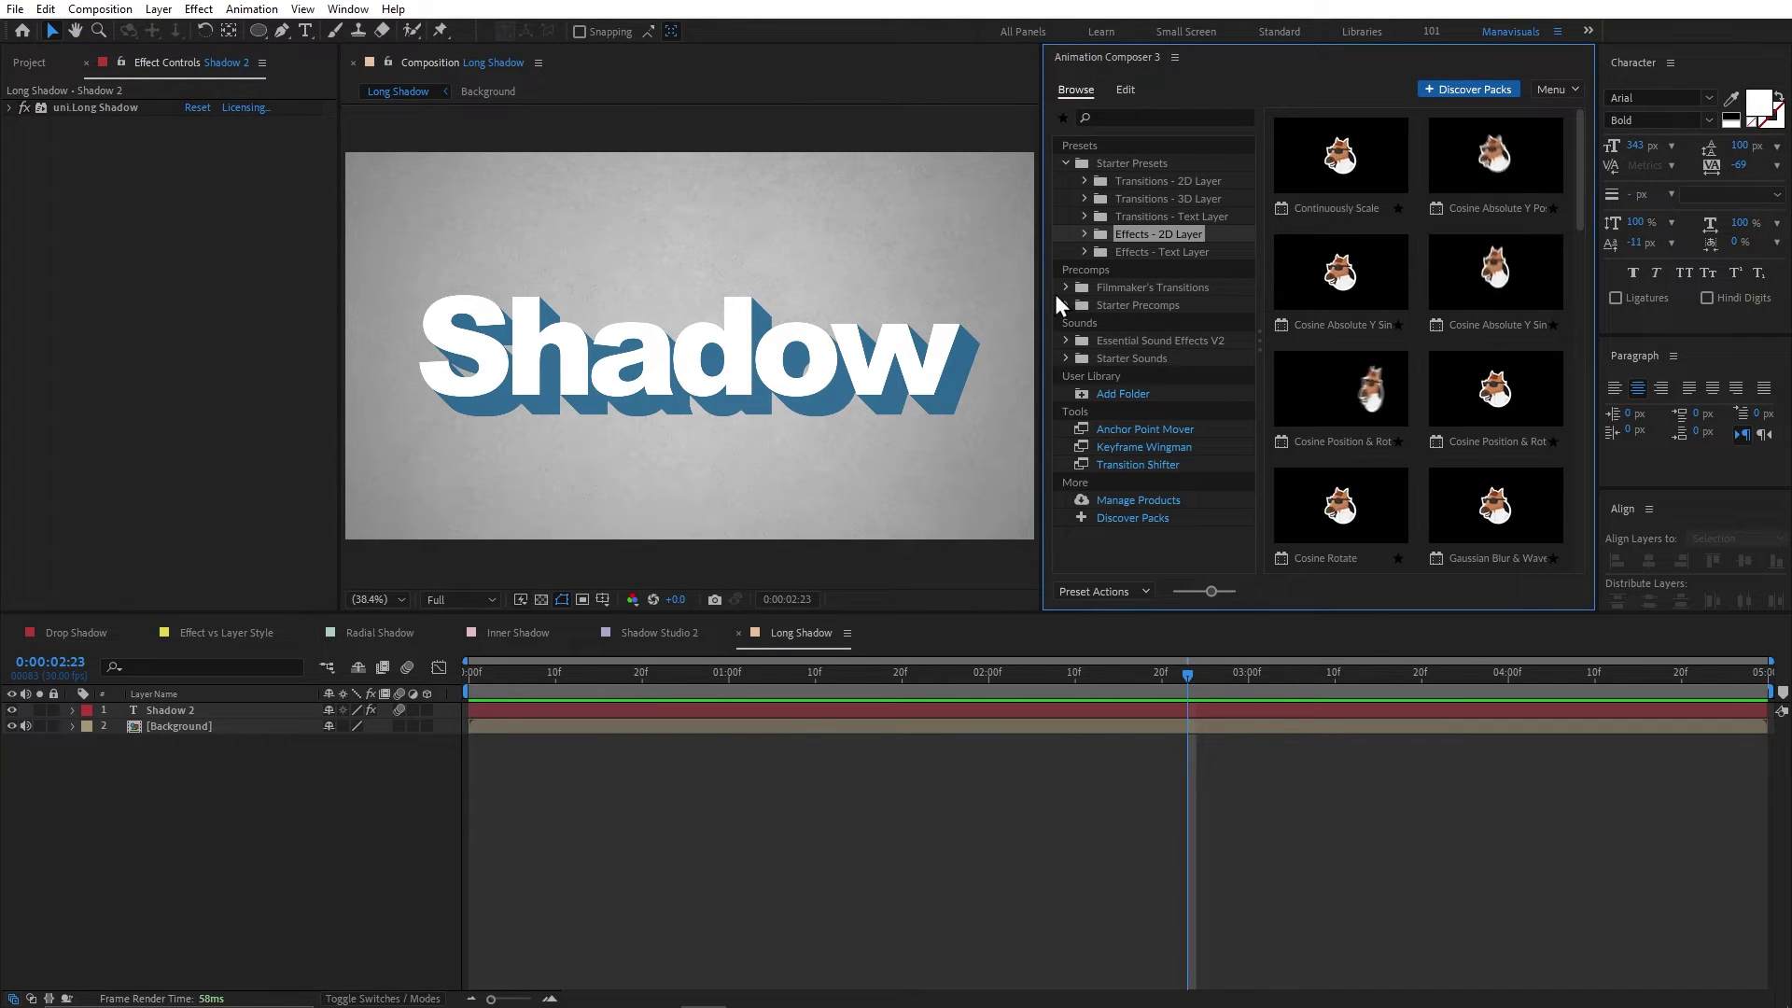
pyautogui.click(1185, 201)
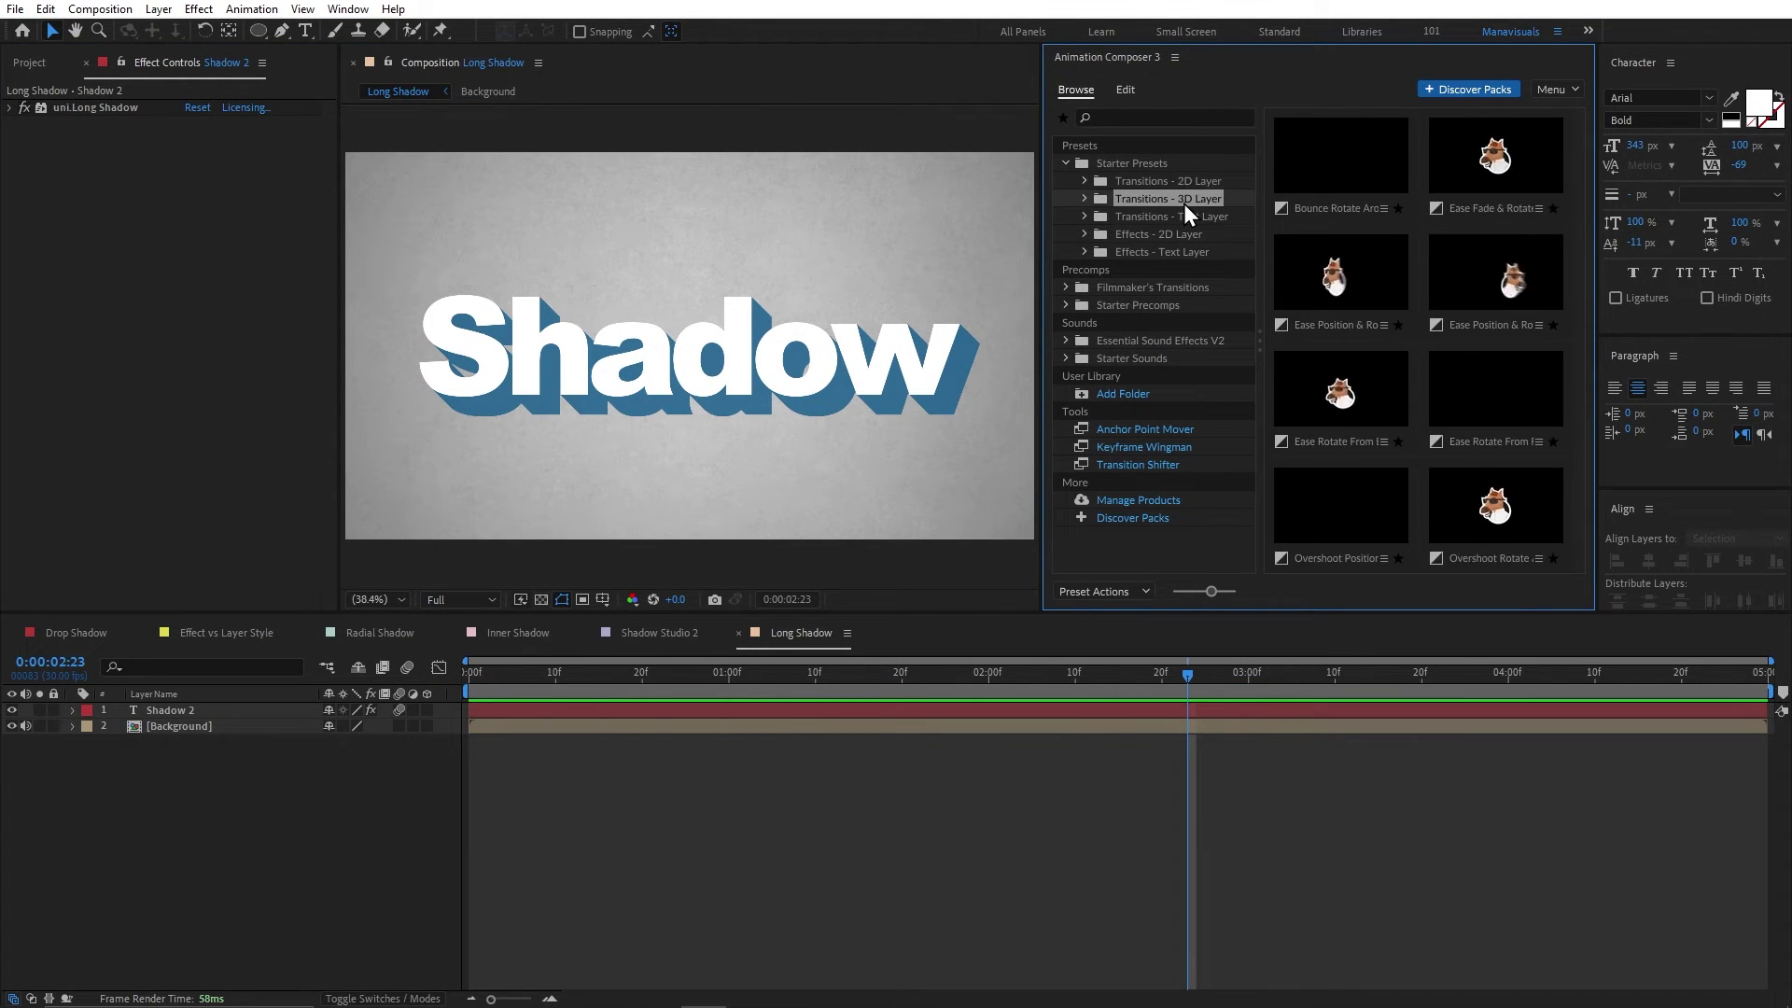
pyautogui.click(1186, 216)
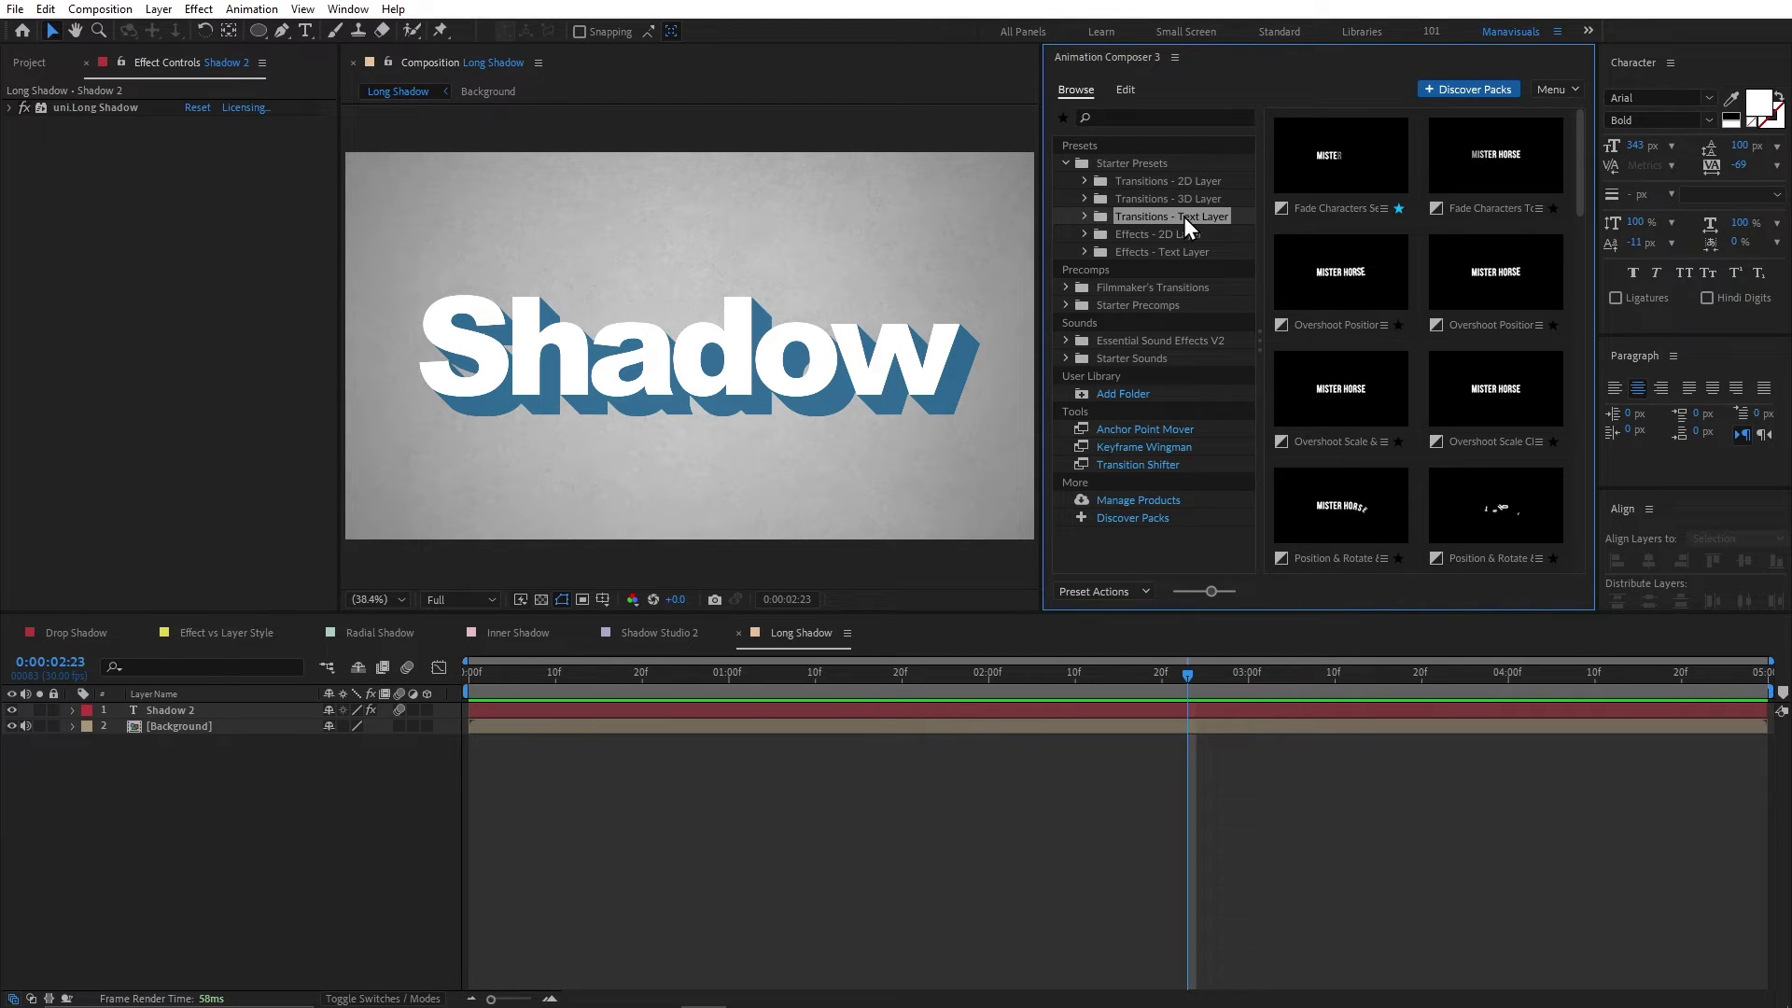
pyautogui.click(1183, 237)
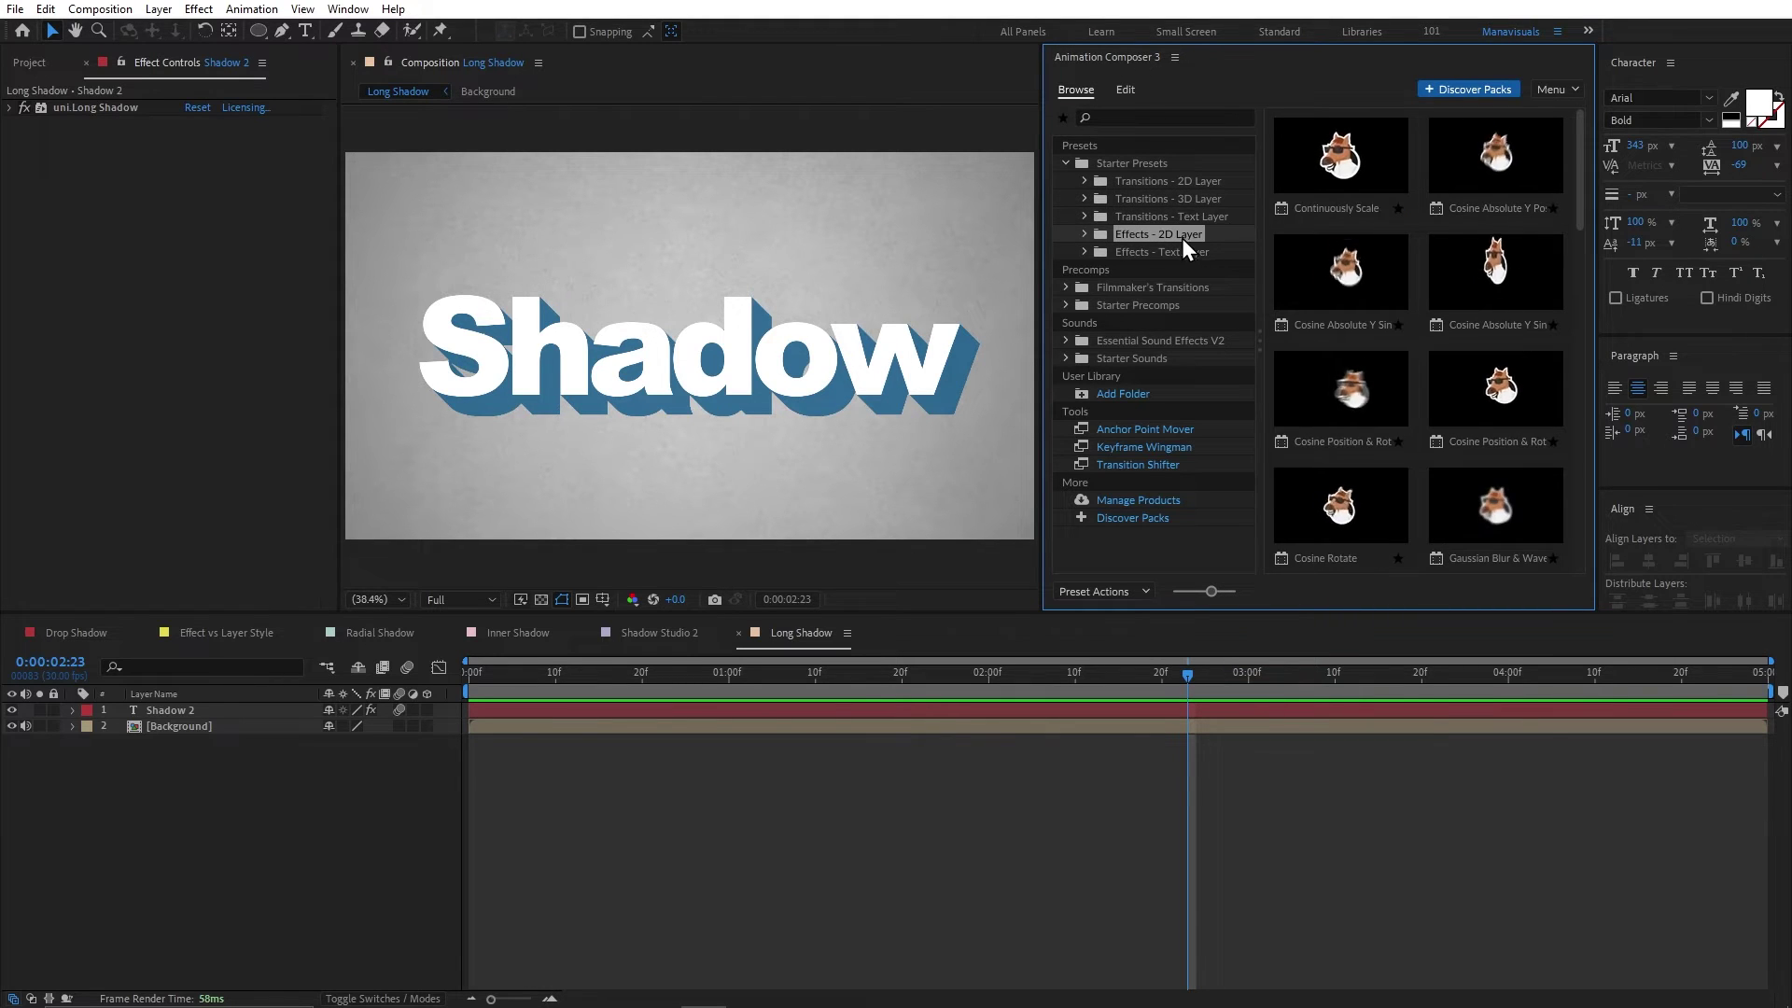
pyautogui.moveTo(1580, 164); pyautogui.dragTo(1587, 579)
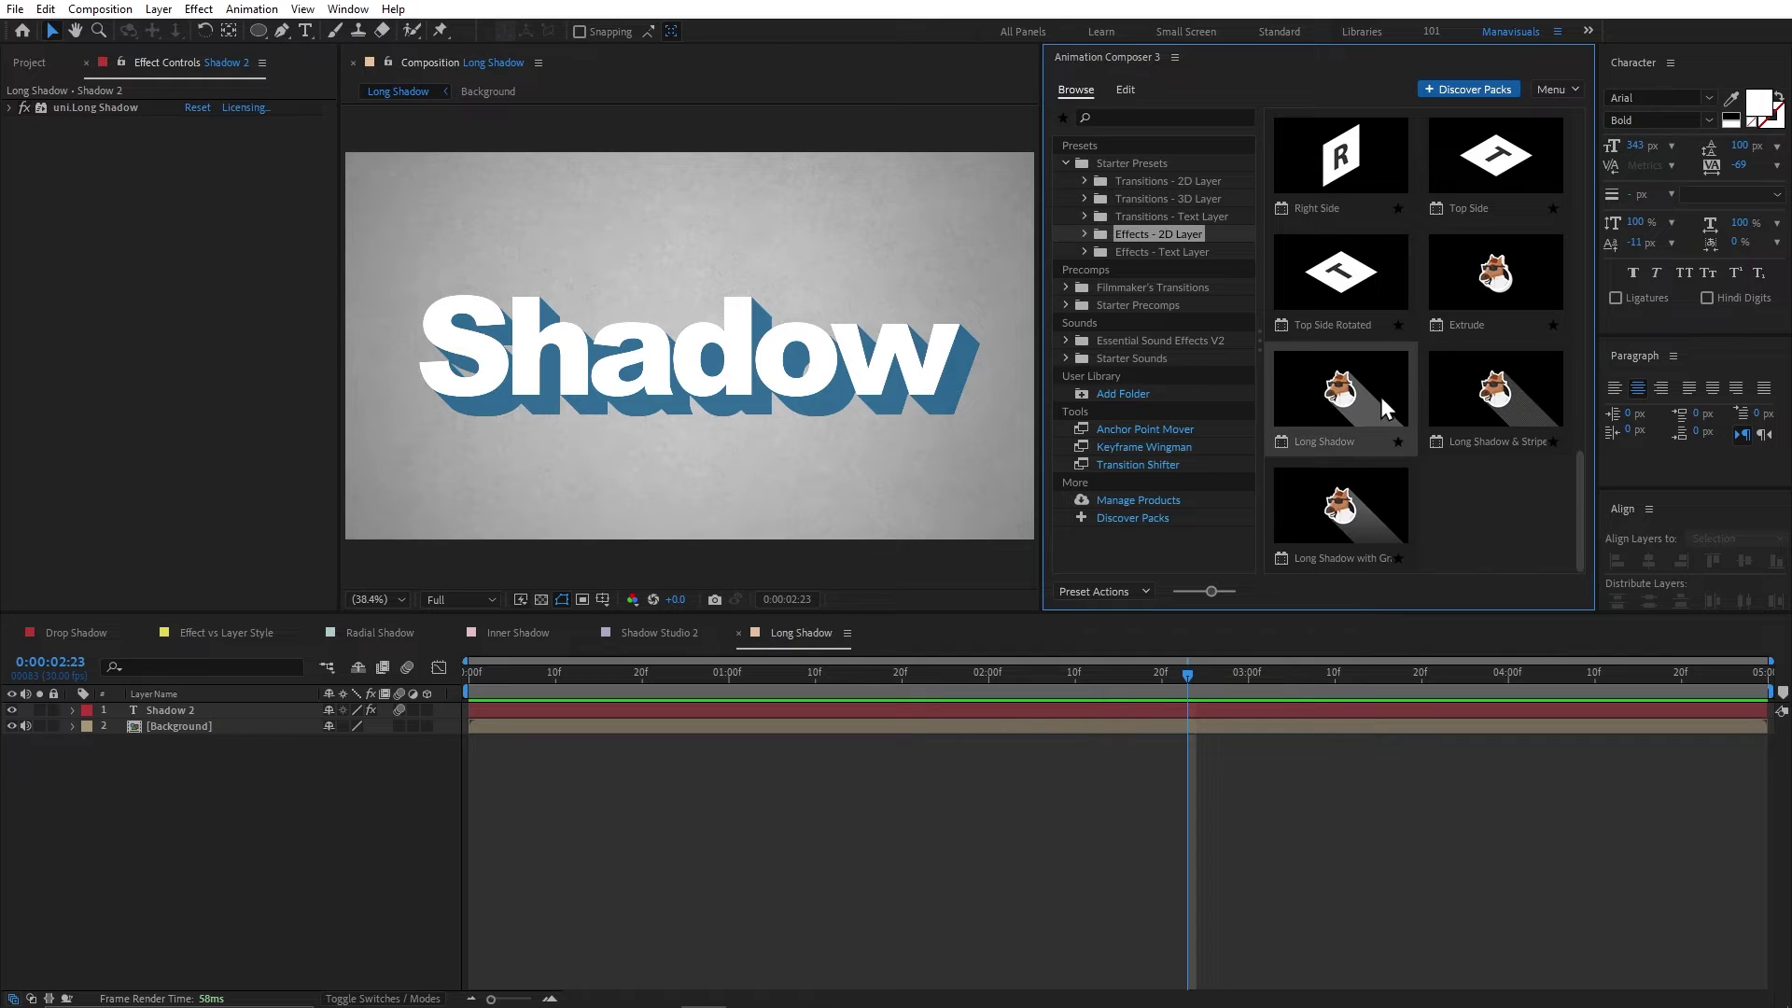
pyautogui.moveTo(1386, 409); pyautogui.dragTo(904, 373)
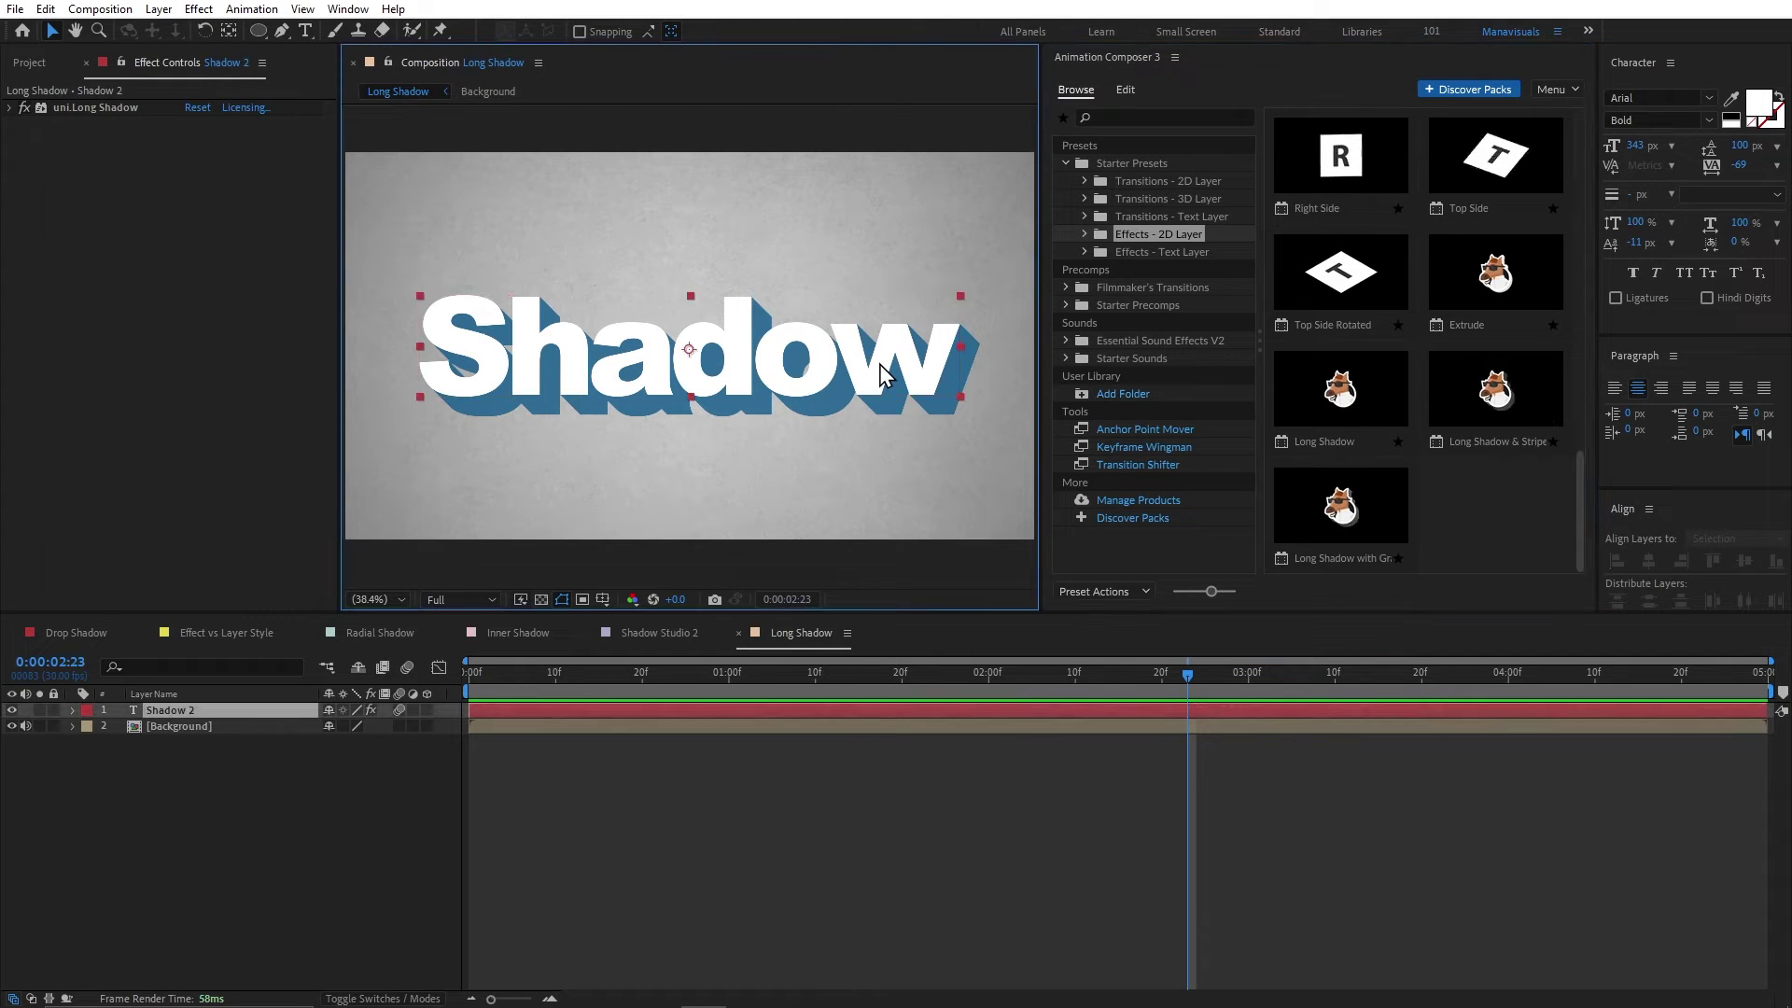
# Duplicate the Shadow text as Shadow 3, move it lower, and delete its uni.Long Shadow.
pyautogui.hotkey('ctrl', 'd')
pyautogui.moveTo(868, 308)
pyautogui.mouseDown()
pyautogui.moveTo(884, 262)
pyautogui.moveTo(849, 447)
pyautogui.mouseUp()
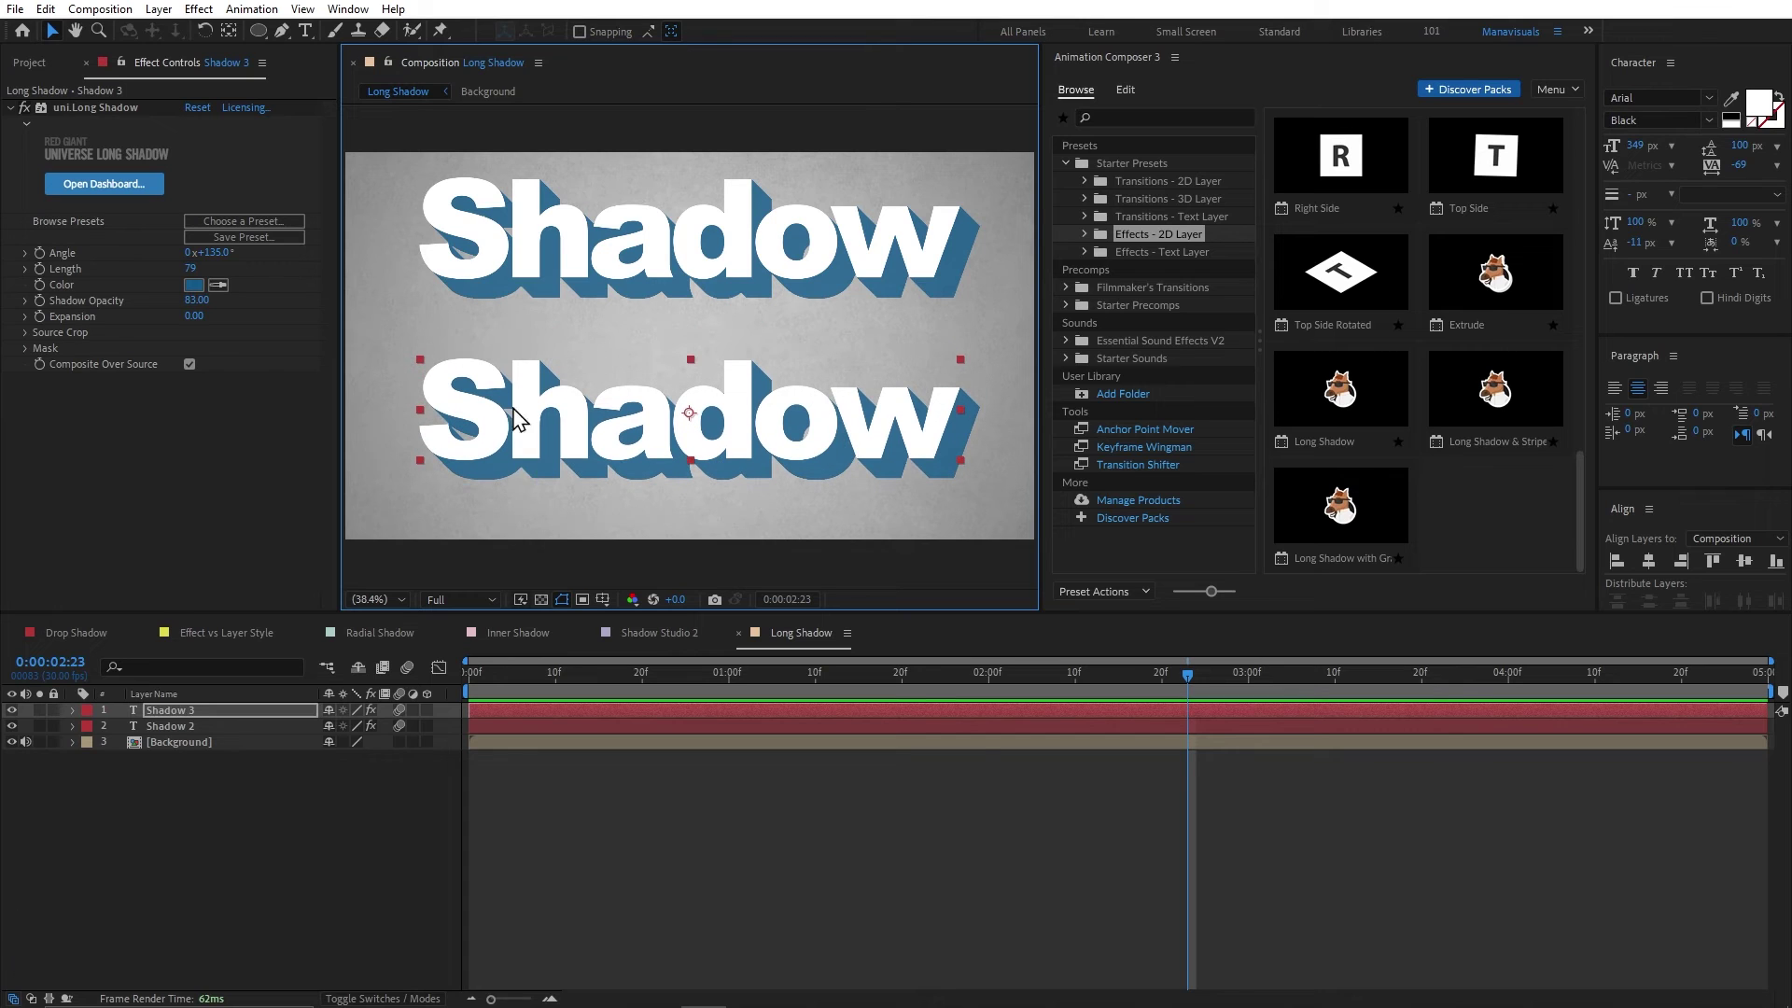
pyautogui.click(103, 109)
pyautogui.press('Delete')
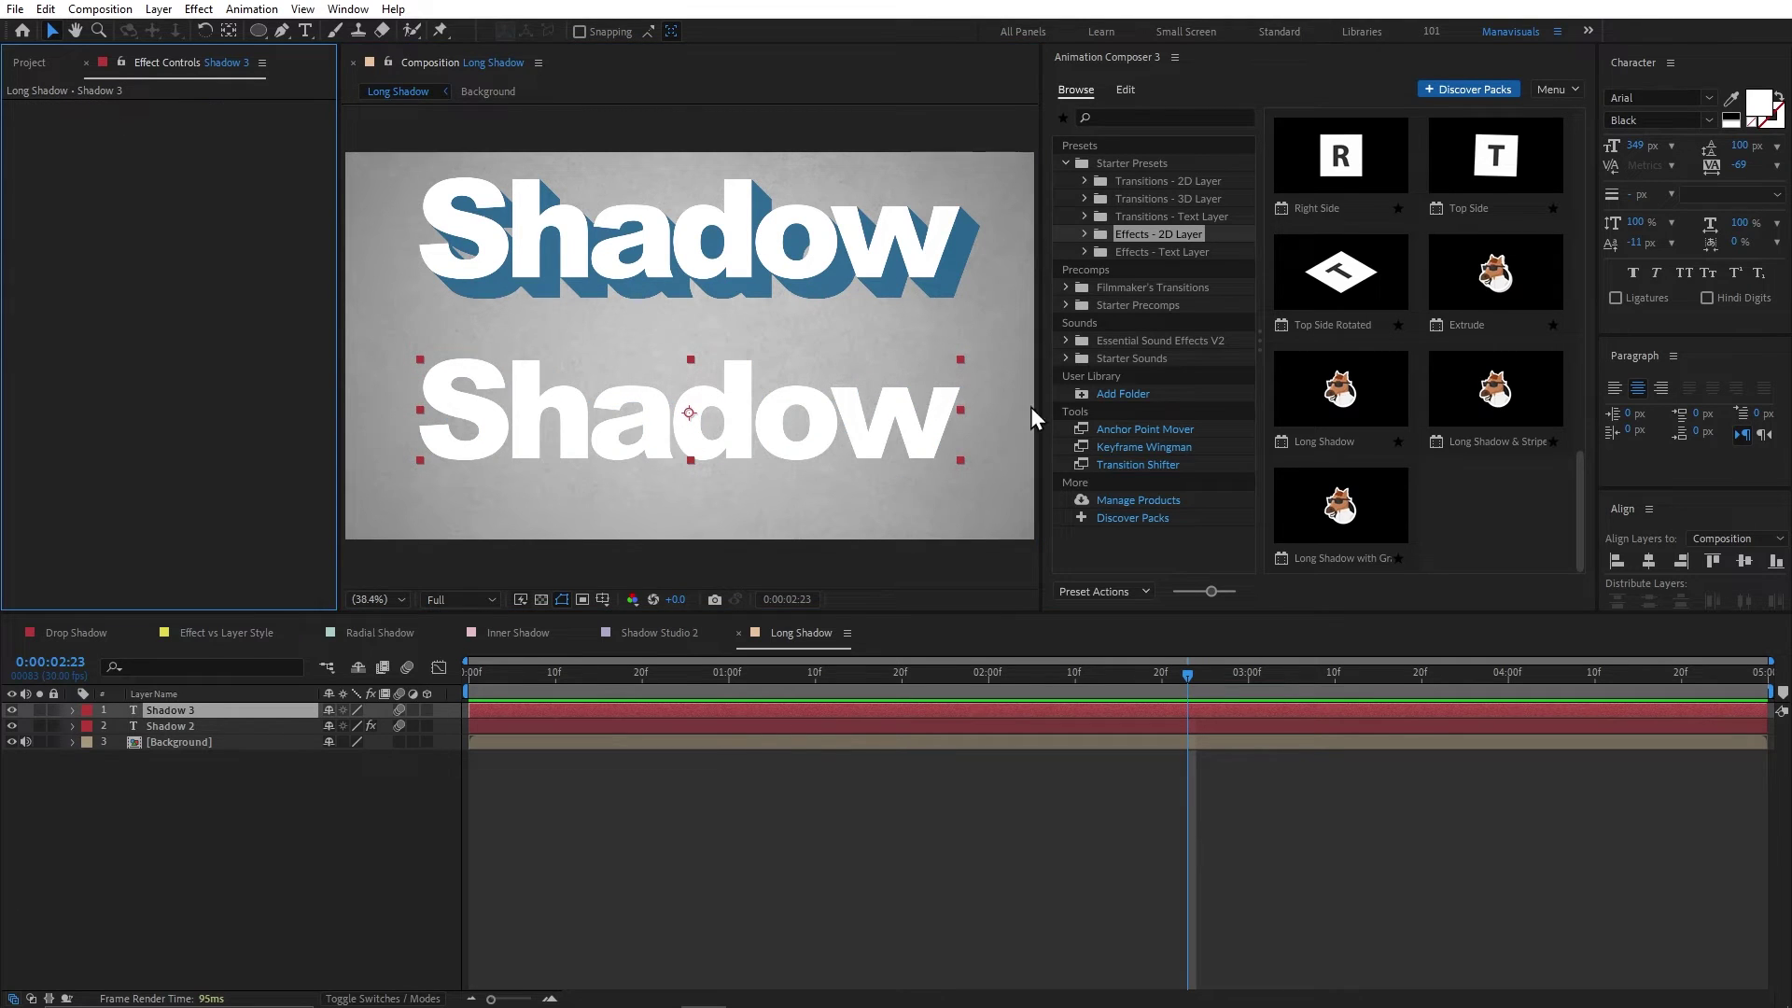
# Apply Animation Composer's Long Shadow preset to Shadow 3.
pyautogui.doubleClick(1361, 399)
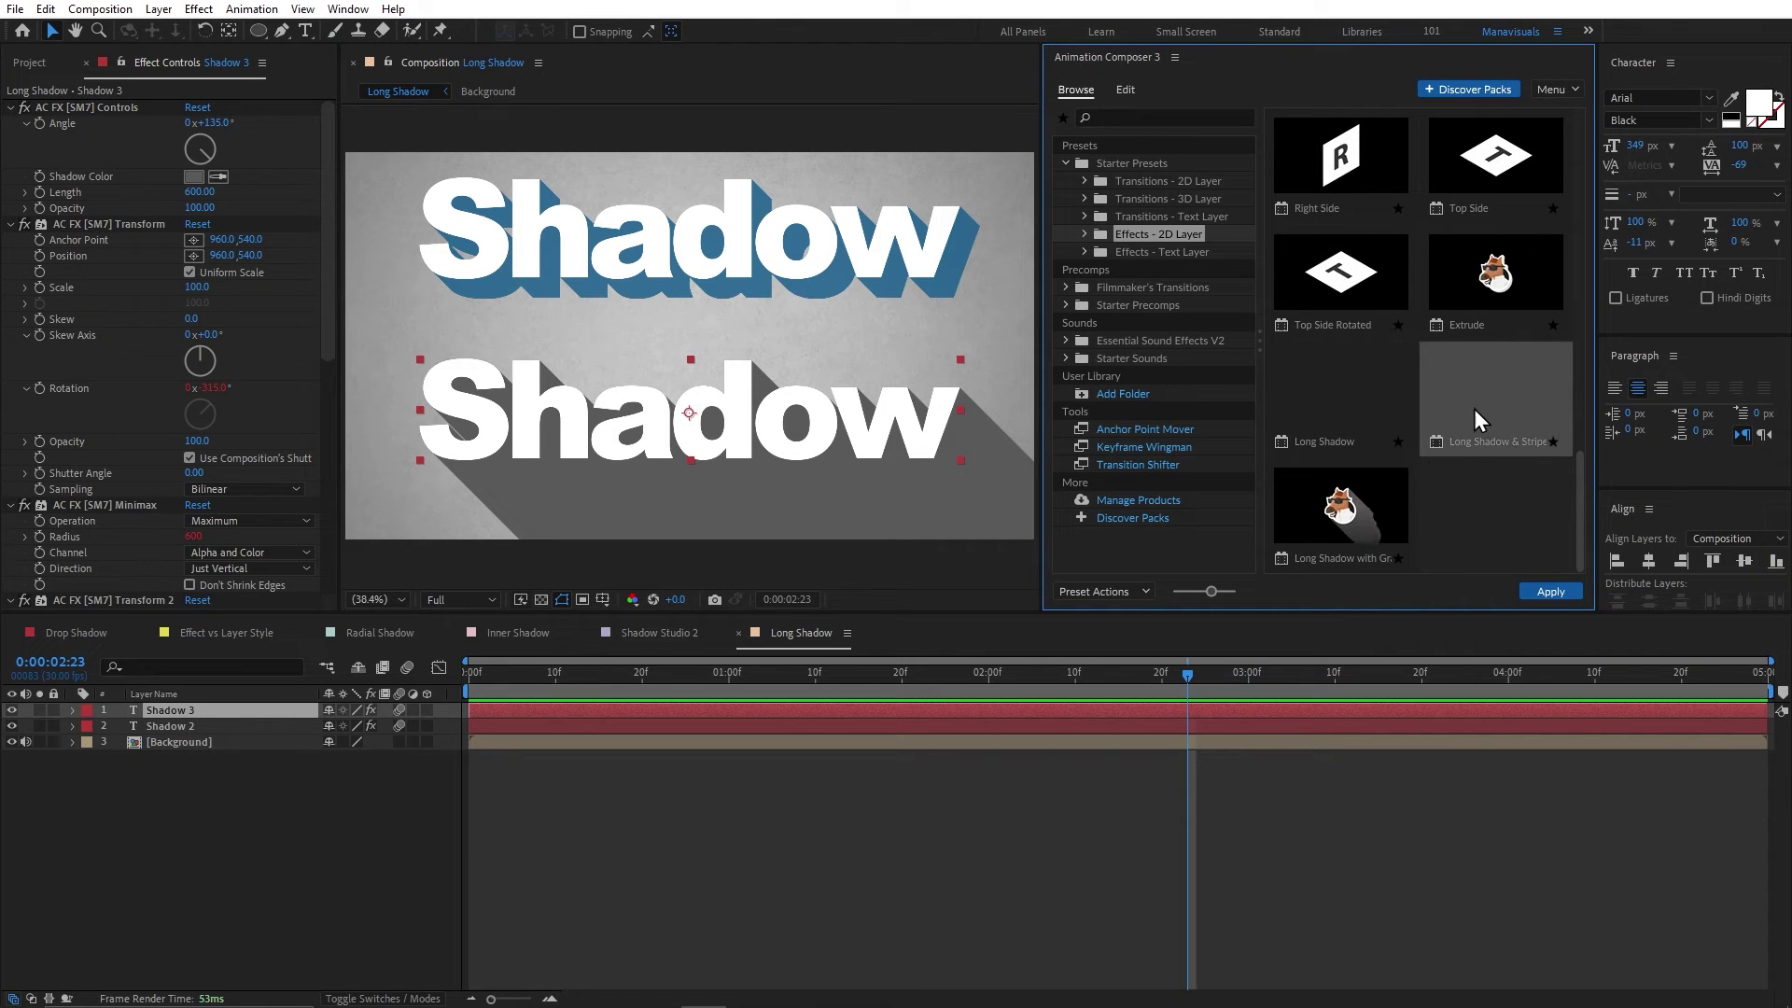
pyautogui.moveTo(1040, 308); pyautogui.dragTo(1263, 299)
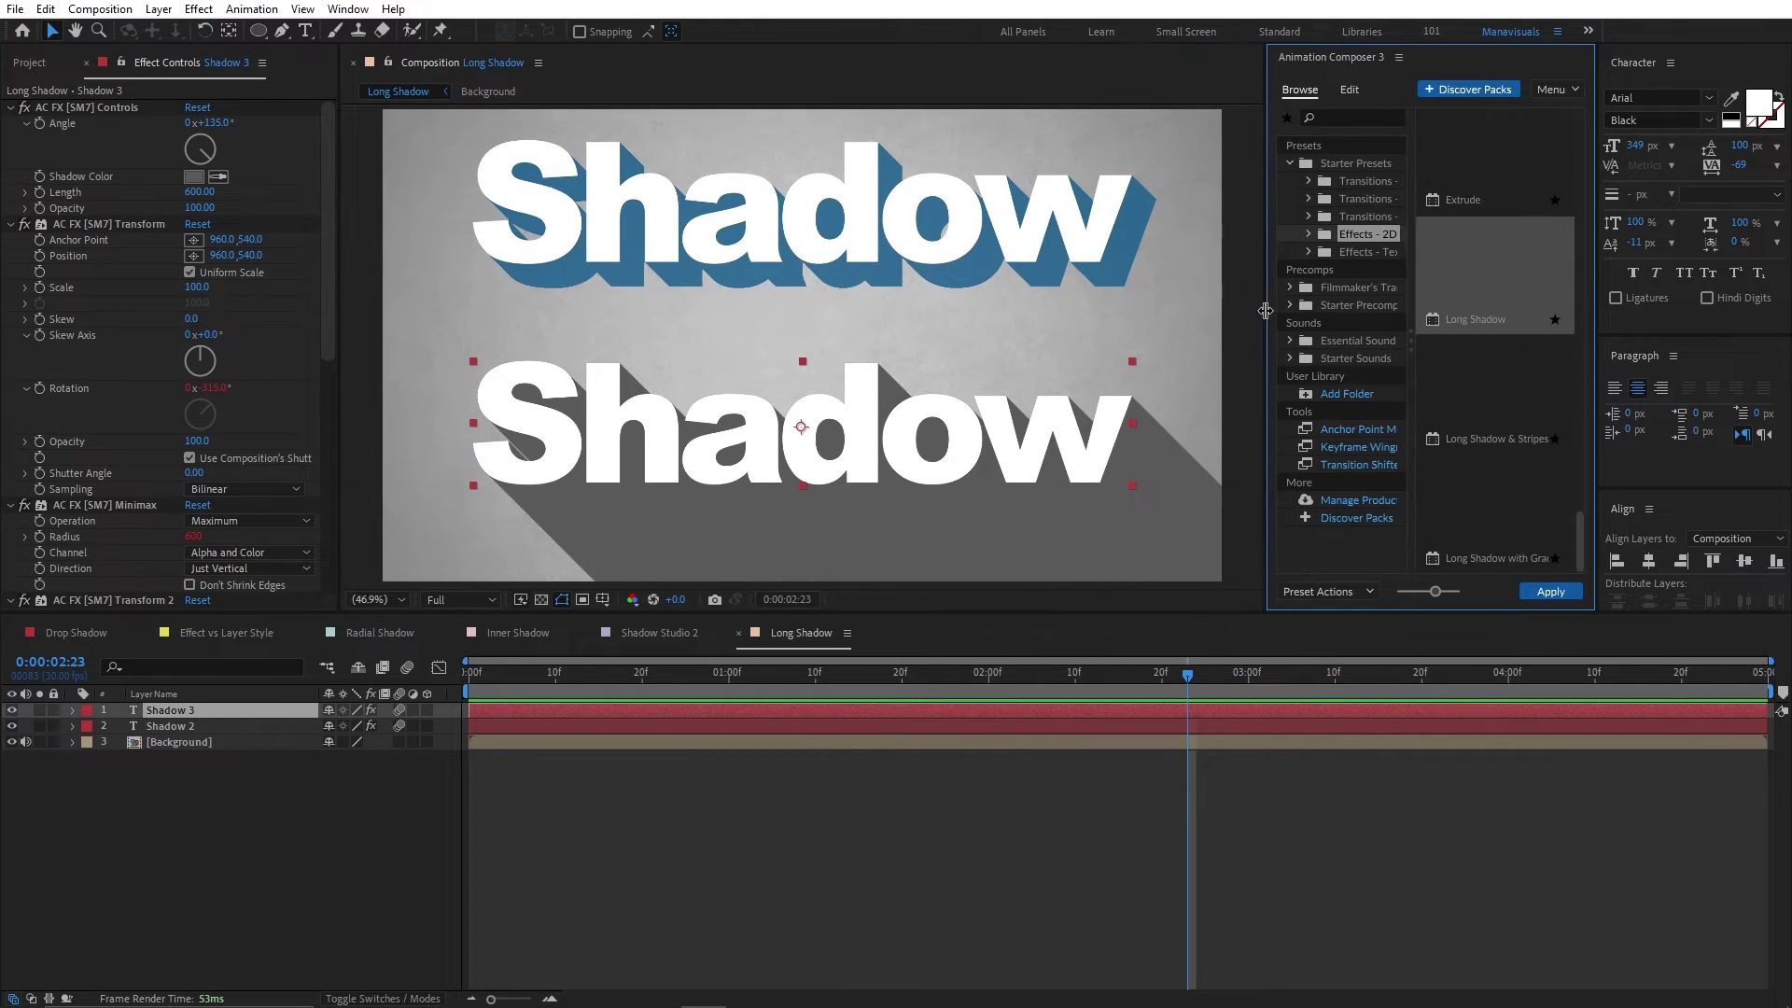
pyautogui.scroll(-2, 344, 275)
pyautogui.moveTo(342, 277); pyautogui.dragTo(334, 495)
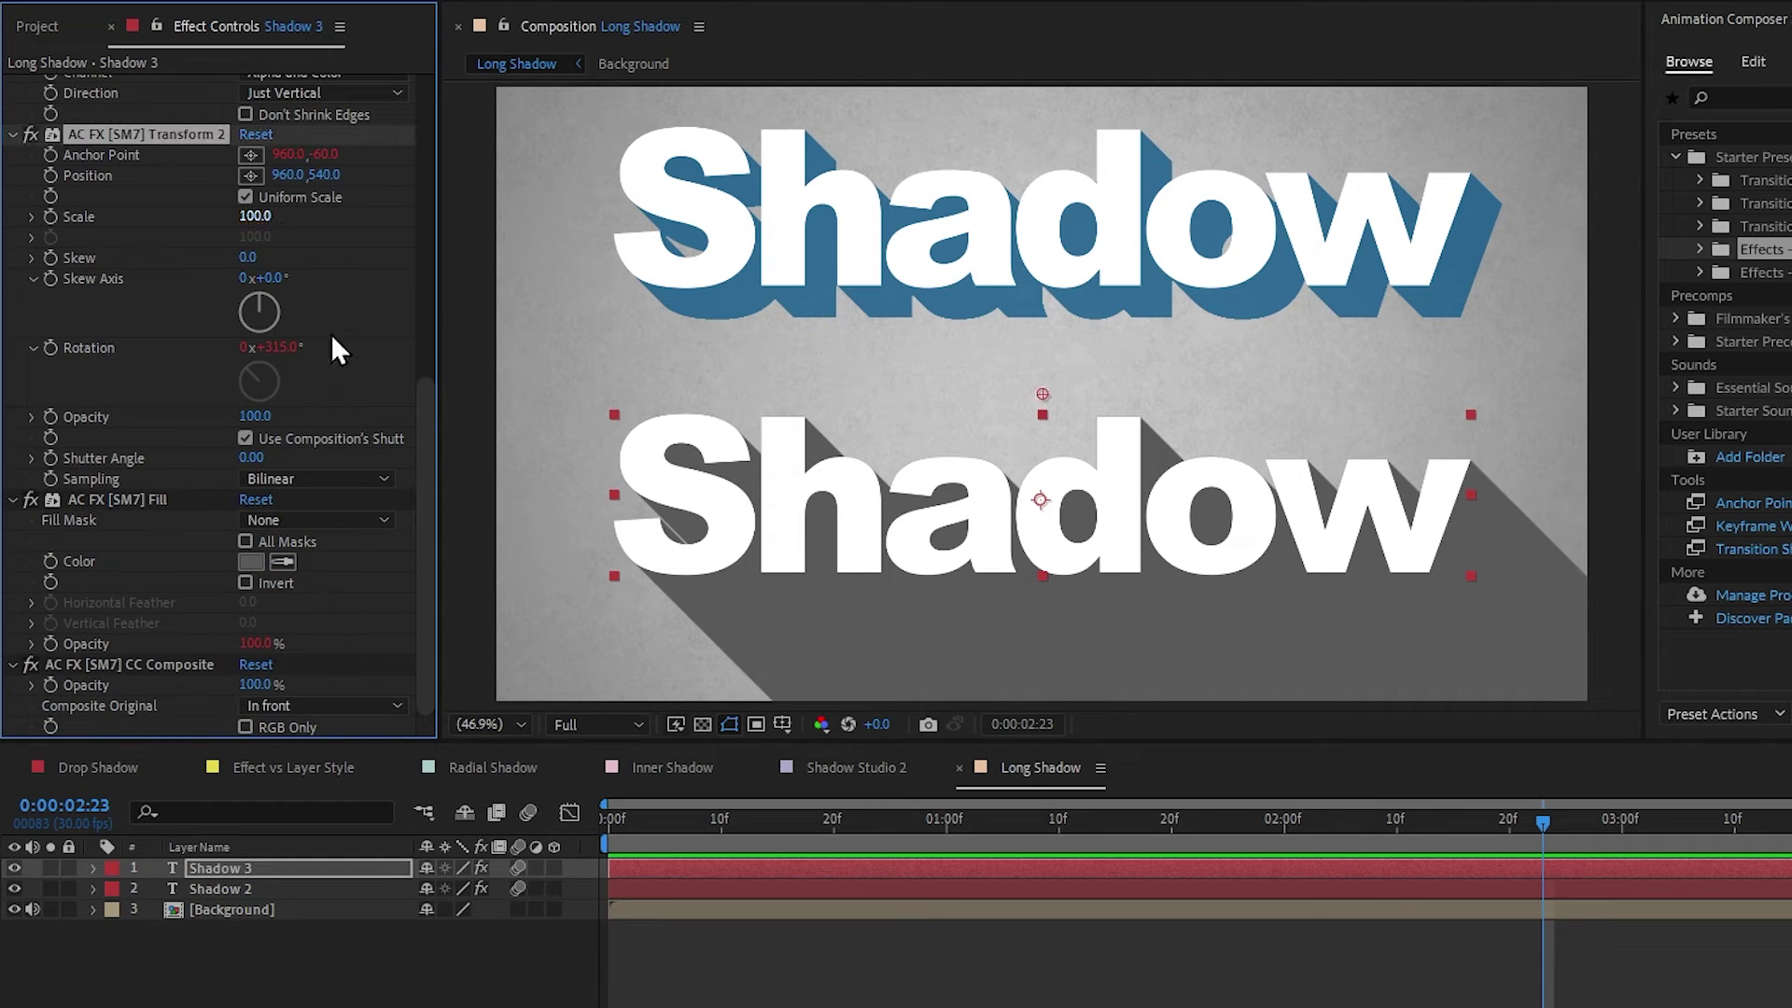
# Make Shadow 3's Animation Composer shadow blue with Length 36 and Opacity 96.
pyautogui.moveTo(418, 388); pyautogui.dragTo(108, 98)
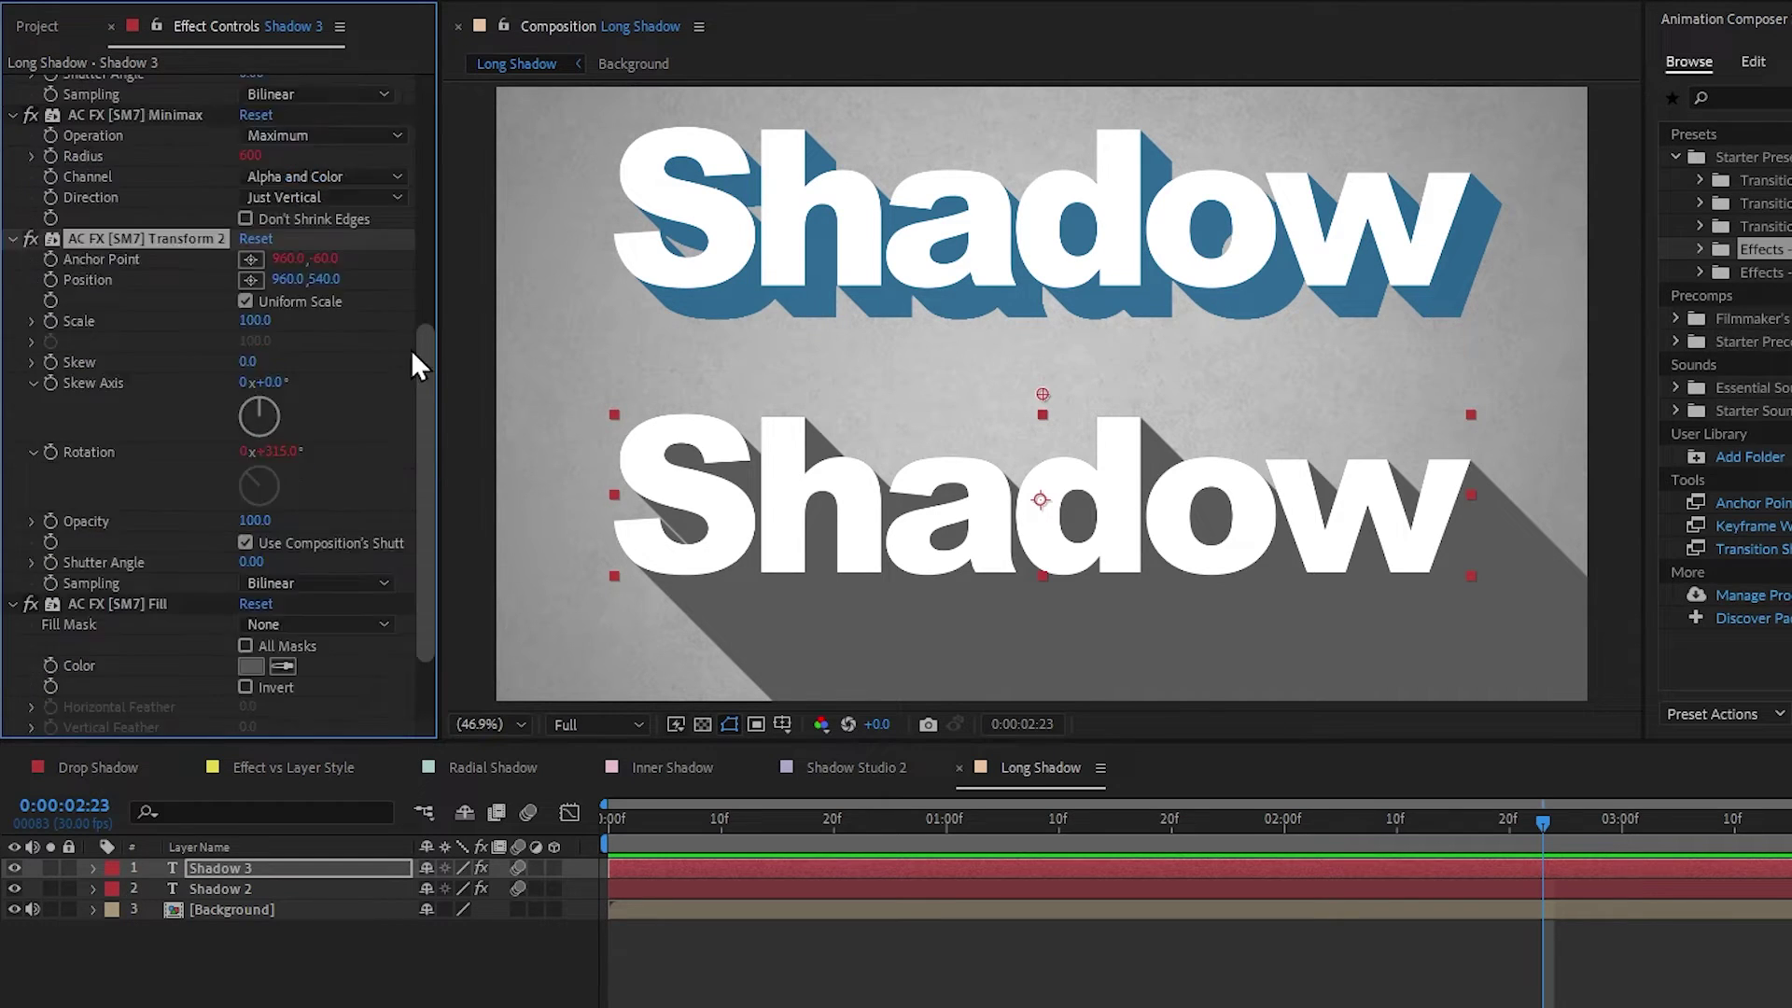
pyautogui.keyDown('ctrl'); pyautogui.click(13, 236); pyautogui.keyUp('ctrl')
pyautogui.click(10, 84)
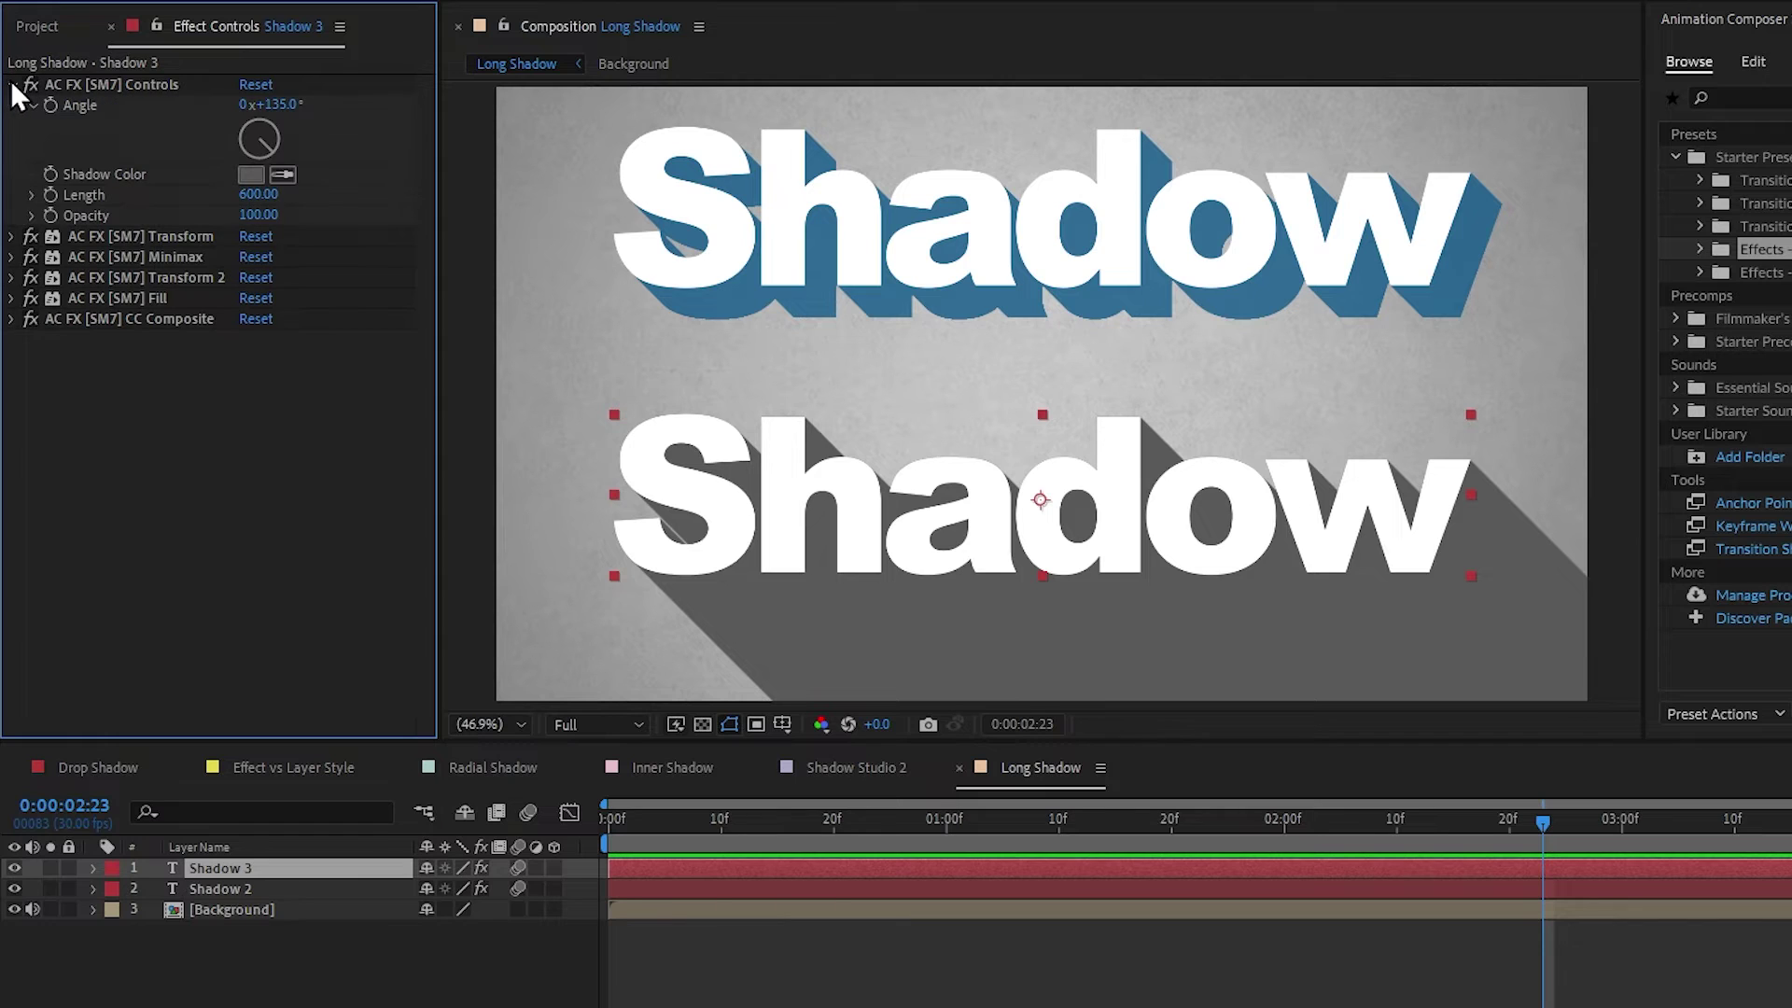
pyautogui.click(165, 91)
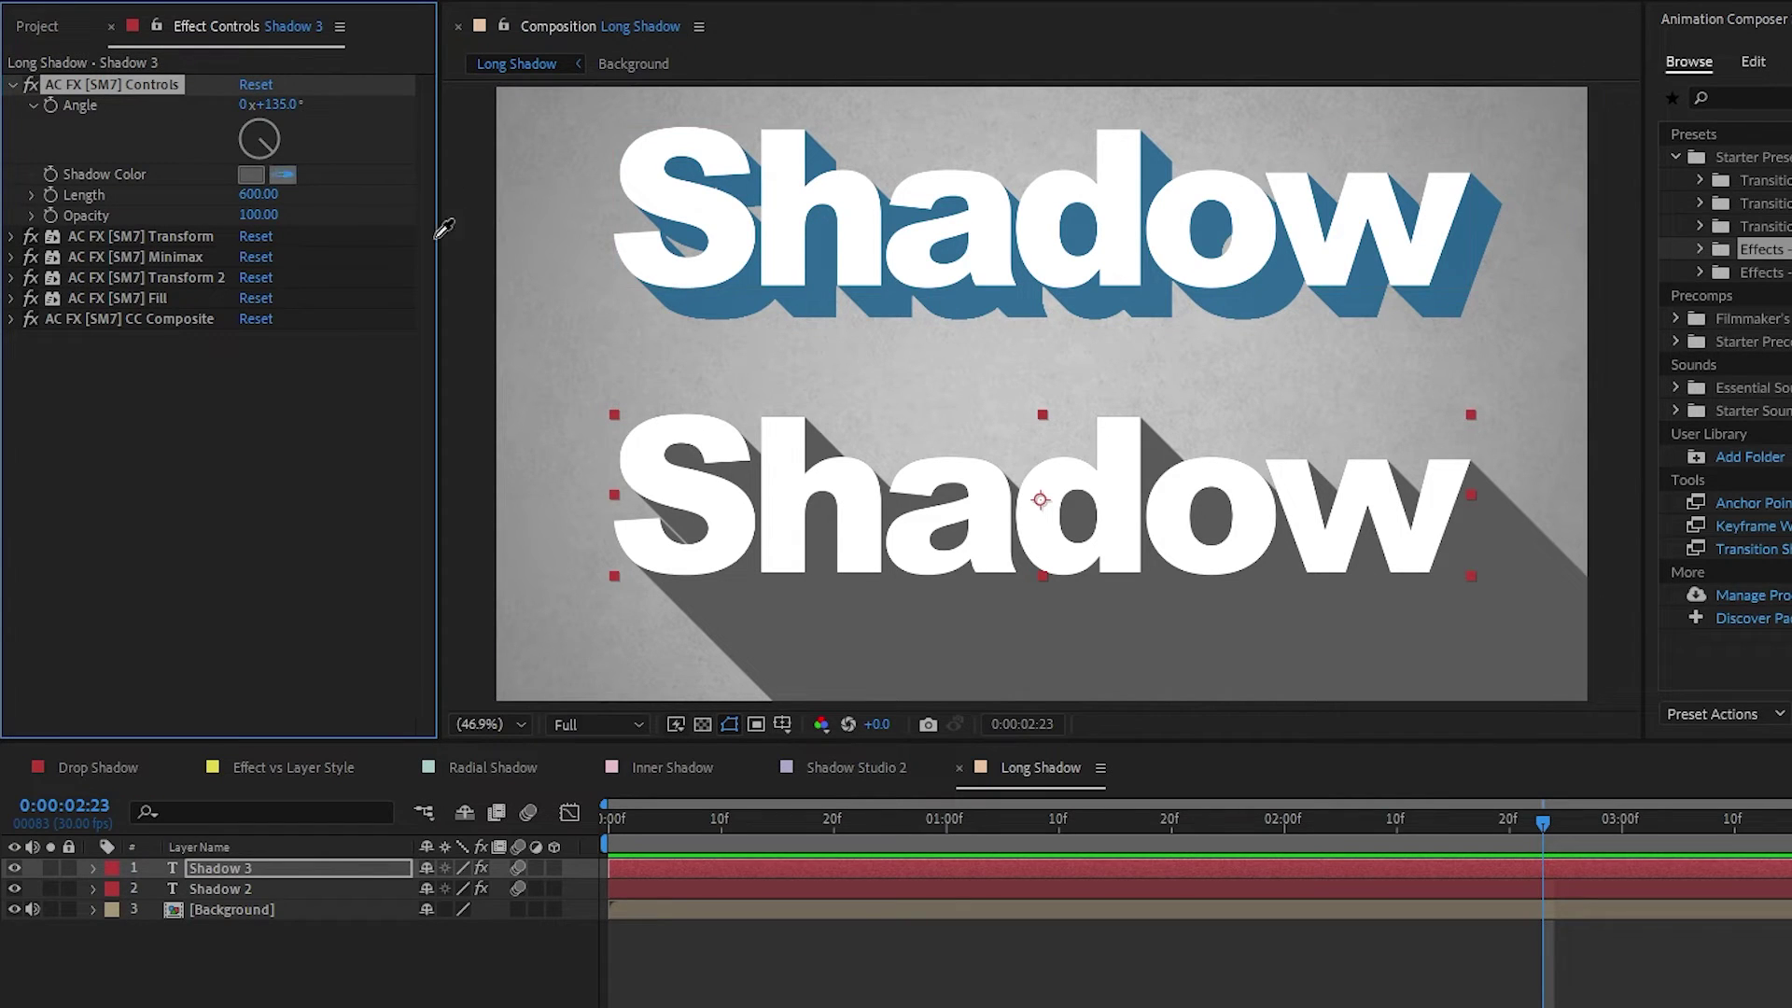
pyautogui.click(752, 295)
pyautogui.moveTo(258, 194)
pyautogui.mouseDown()
pyautogui.moveTo(5, 180)
pyautogui.moveTo(63, 199)
pyautogui.mouseUp()
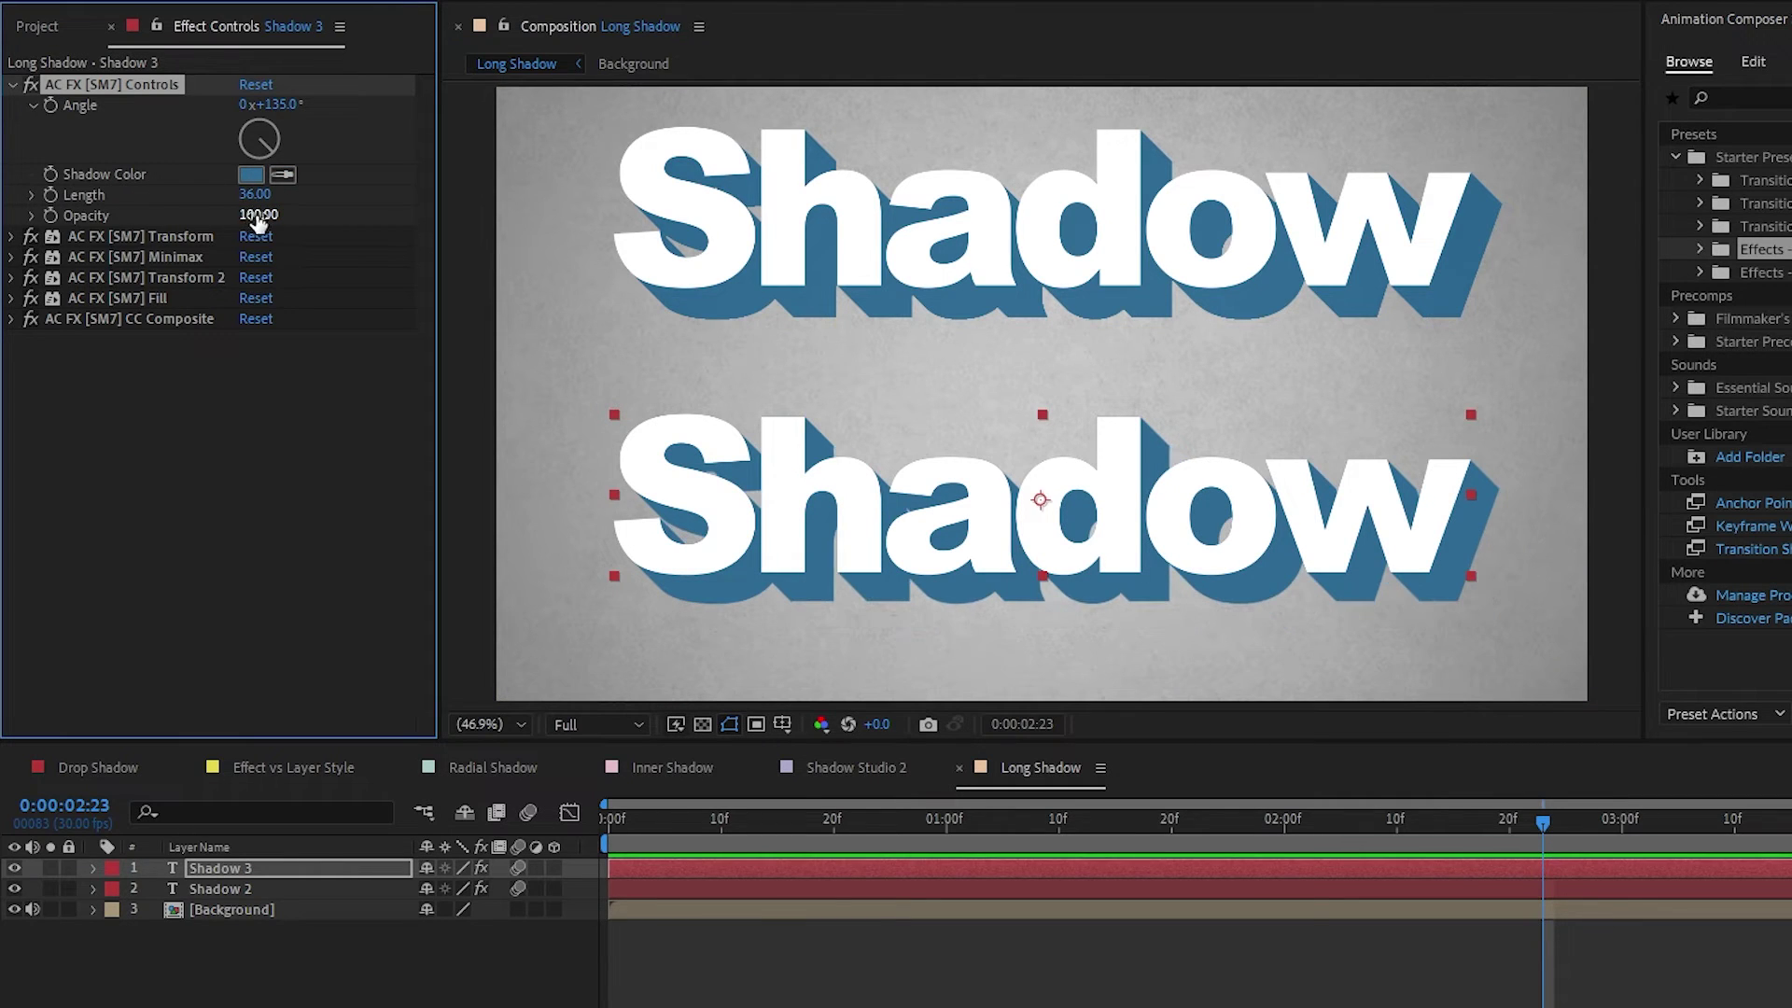
pyautogui.moveTo(258, 214); pyautogui.dragTo(255, 215)
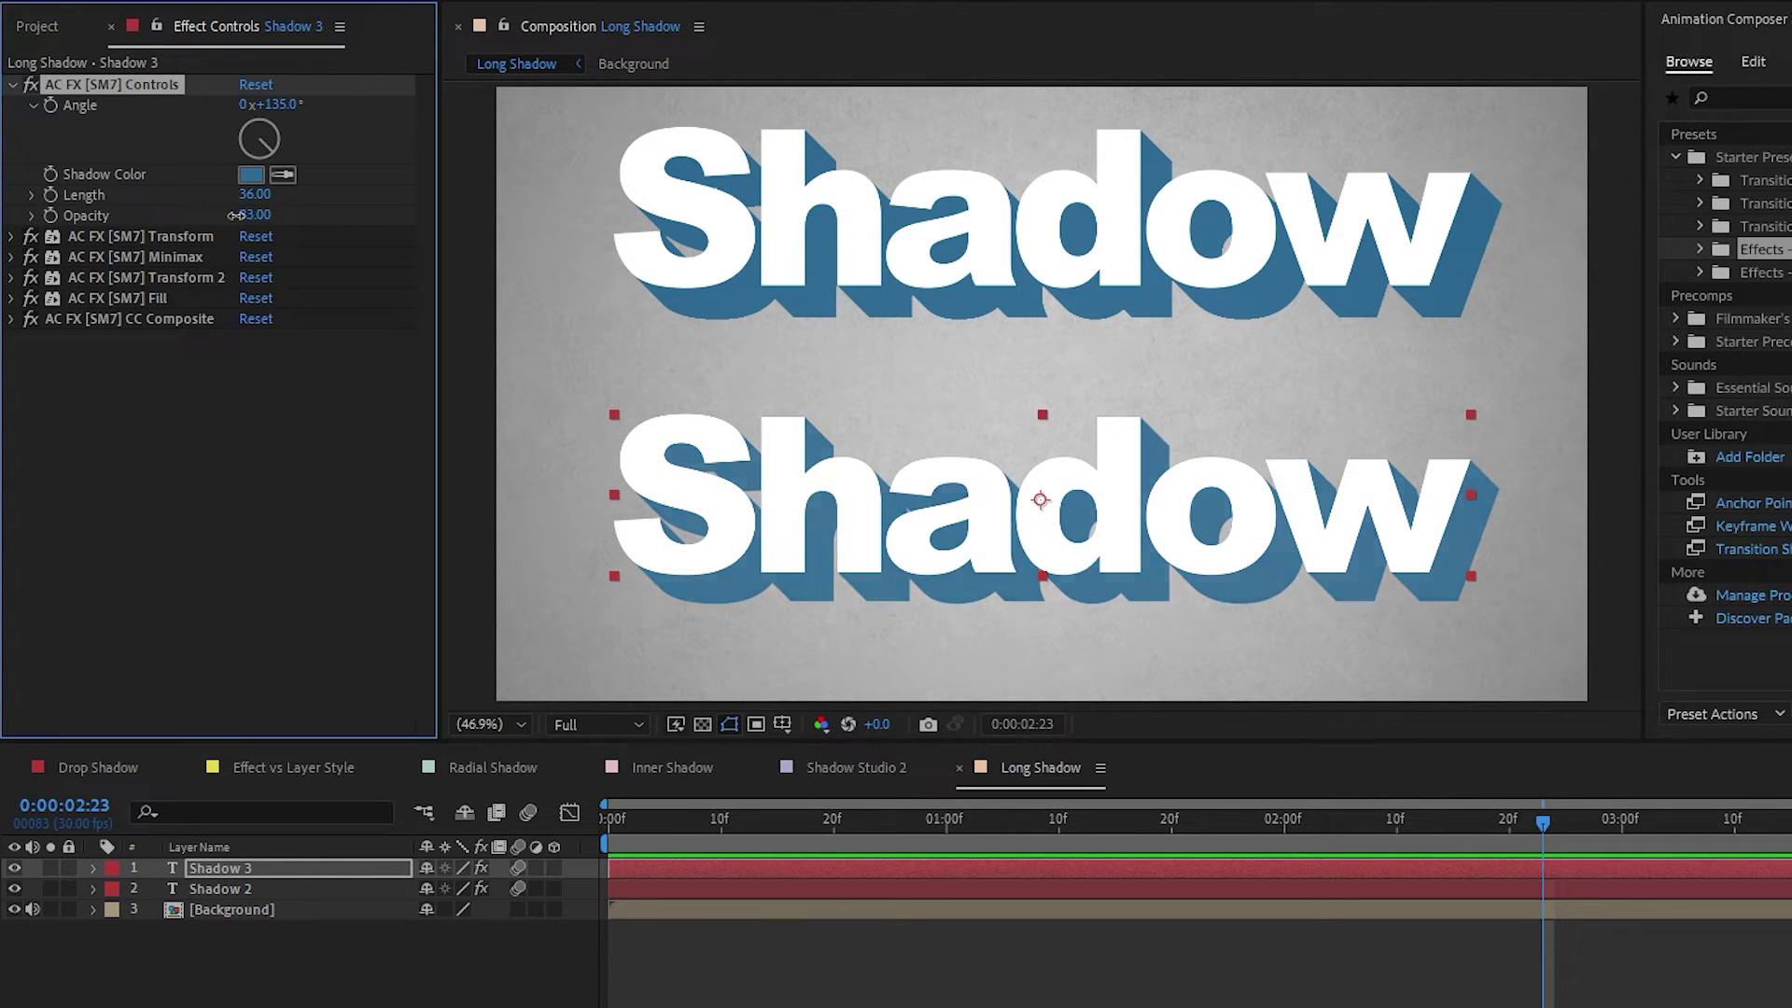
# Zoom in and pan across the lettering to inspect the gap along the shadow edges.
pyautogui.click(268, 524)
pyautogui.scroll(2, 1079, 473)
pyautogui.scroll(2, 1186, 560)
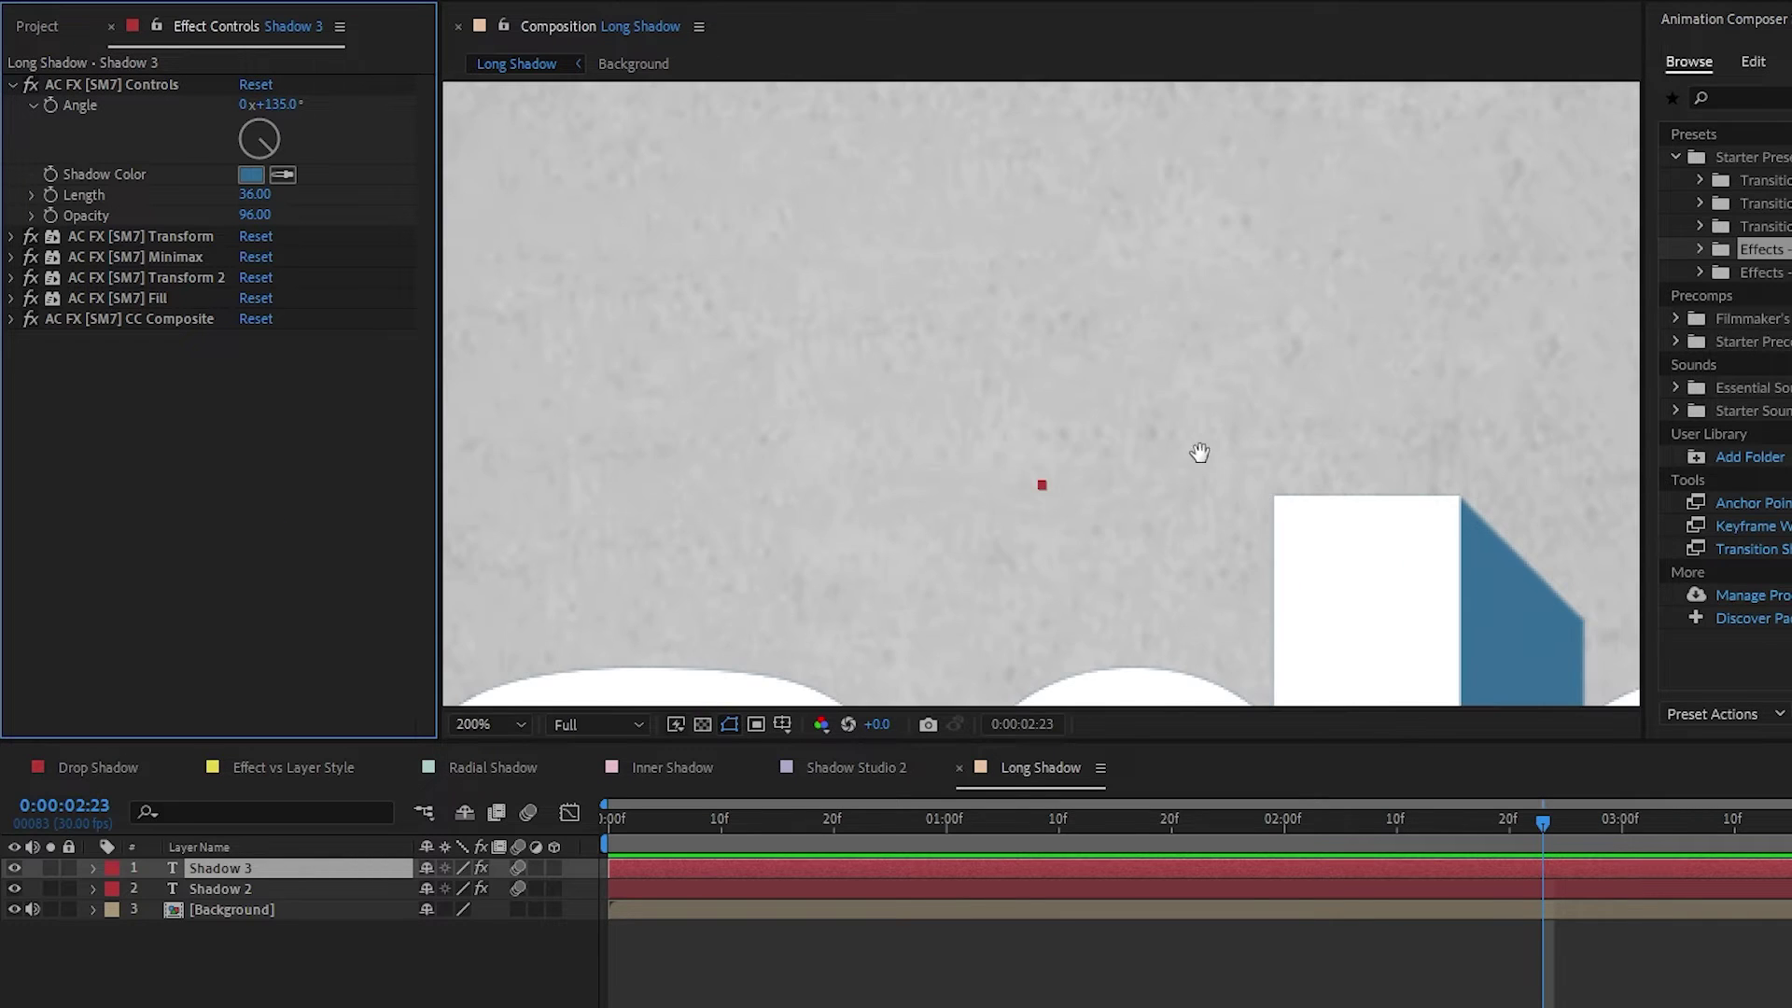
pyautogui.moveTo(1199, 453); pyautogui.dragTo(1042, 111)
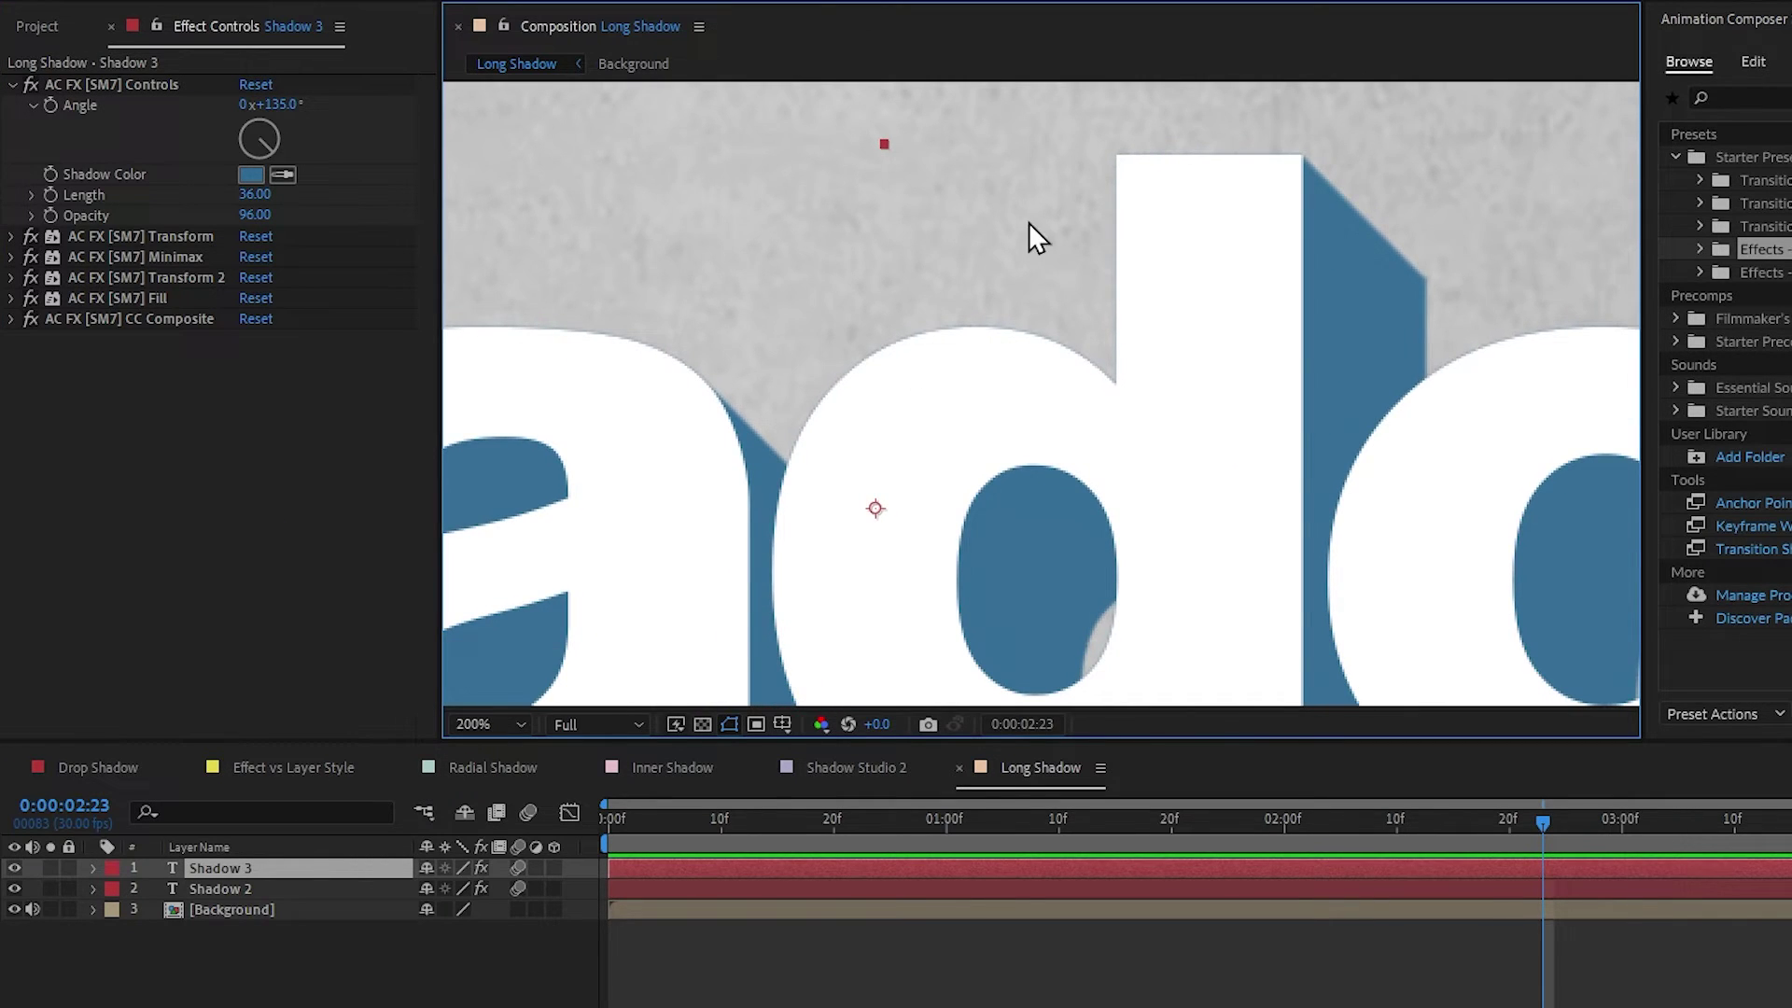
pyautogui.scroll(-1, 1068, 183)
pyautogui.scroll(1, 1147, 266)
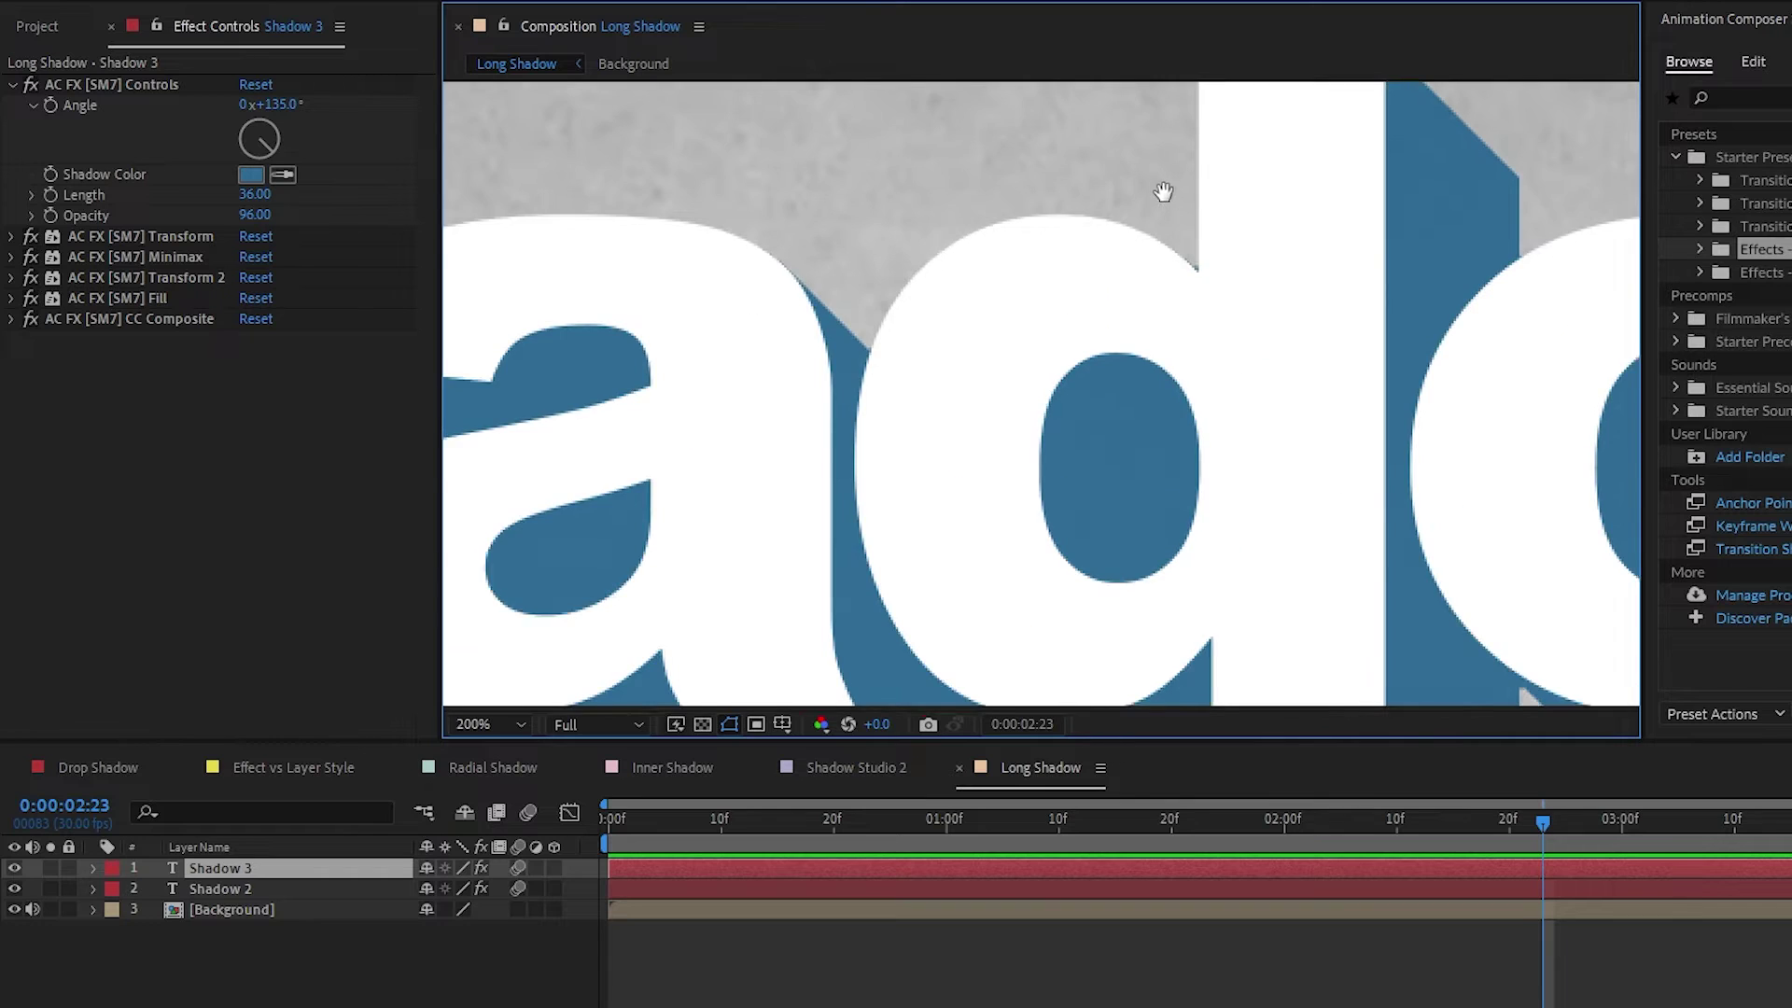
pyautogui.moveTo(1160, 188); pyautogui.dragTo(1111, 352)
pyautogui.scroll(-1, 1118, 417)
pyautogui.moveTo(1080, 98); pyautogui.dragTo(1117, 9)
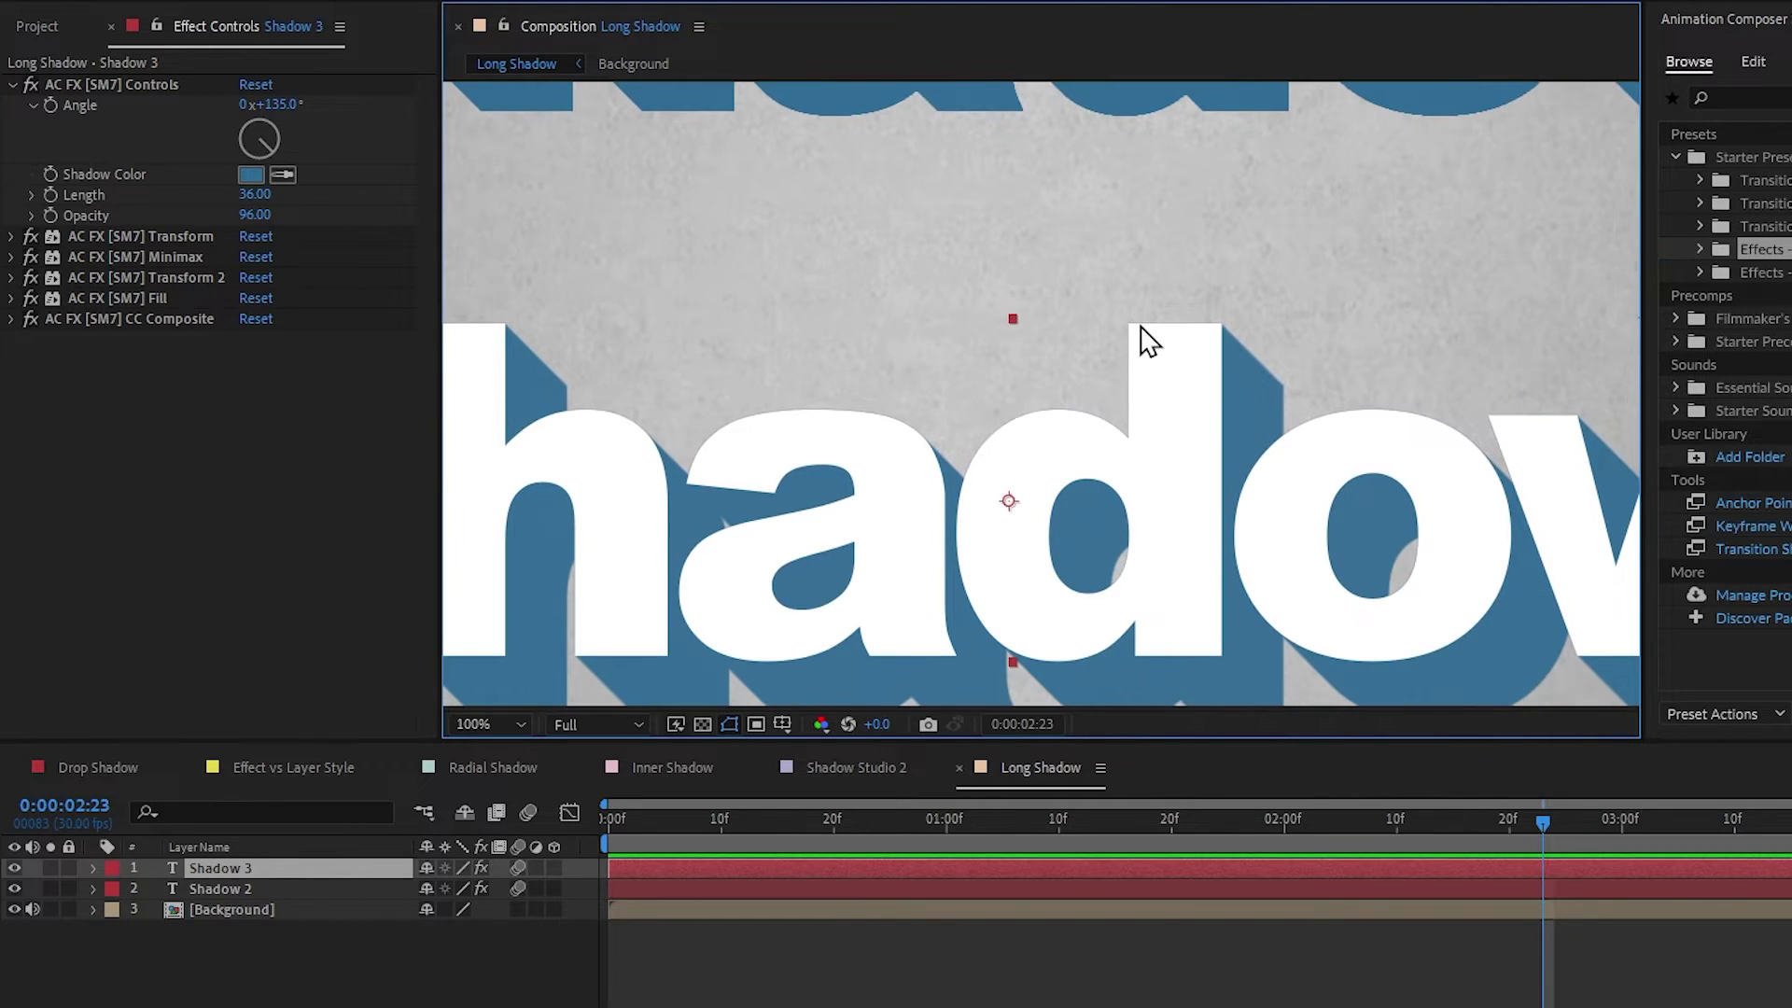
# Set the shadow's Transform Position to 961.2, 544.0, compare before and after, then fit the view.
pyautogui.click(12, 237)
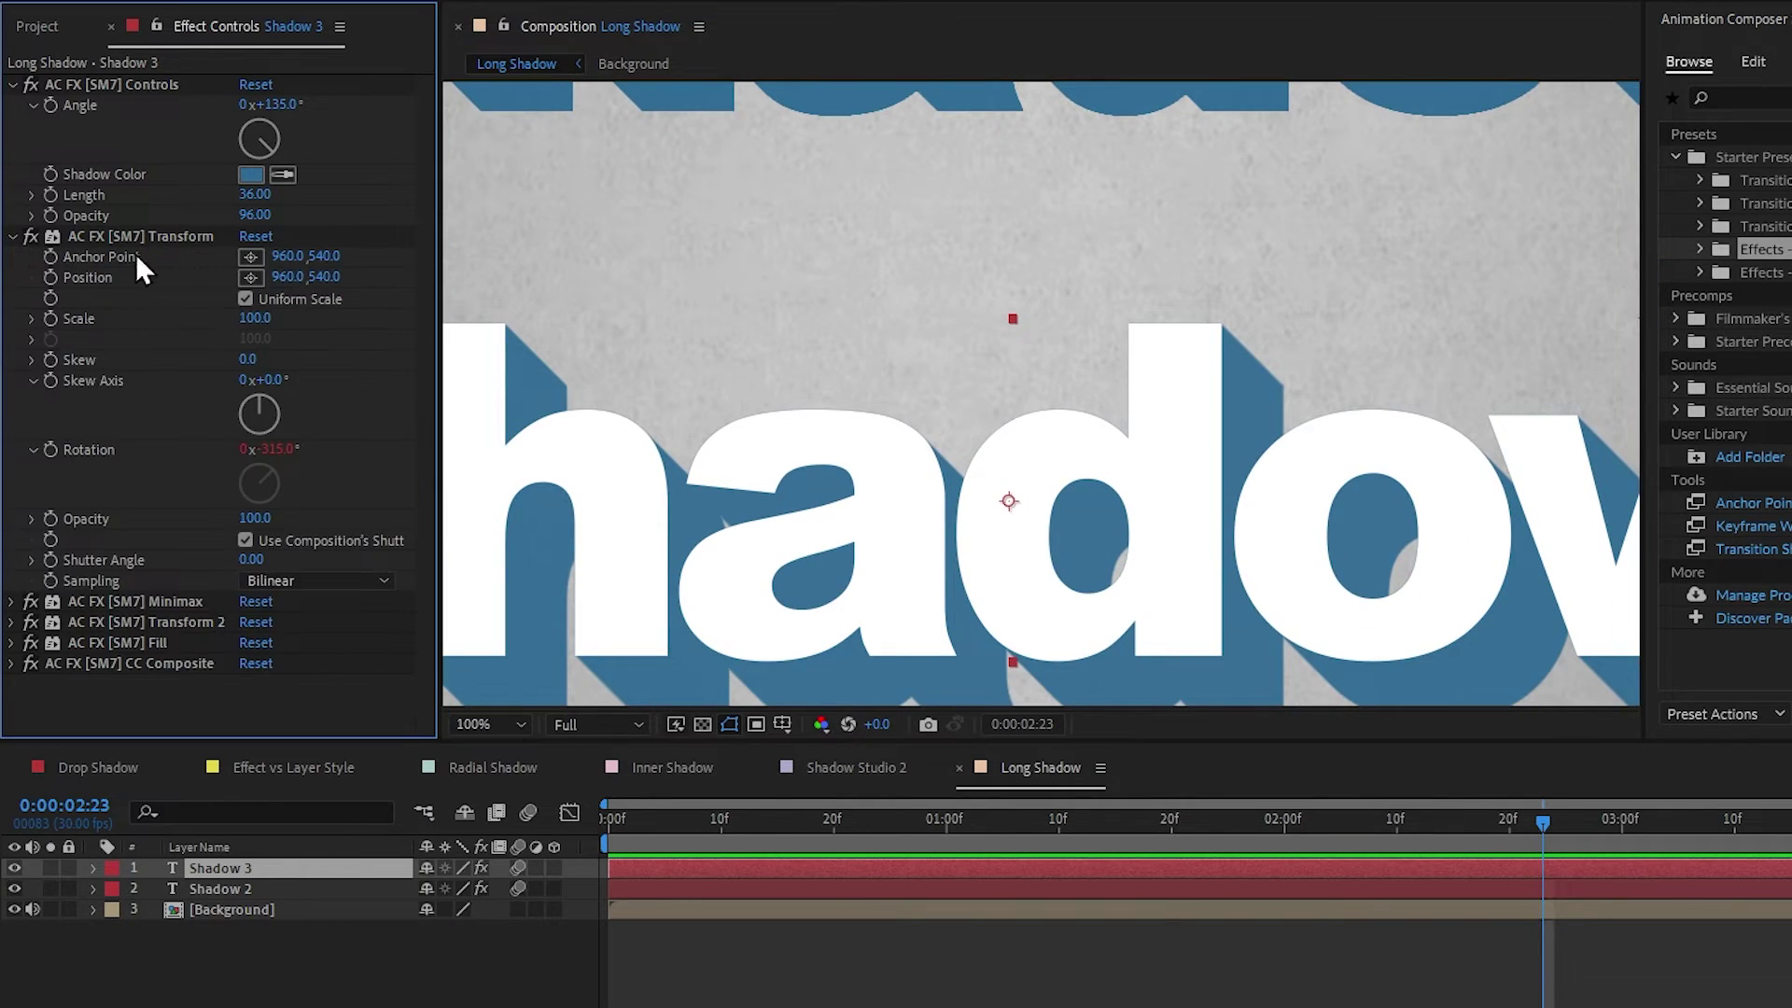
pyautogui.moveTo(290, 278); pyautogui.dragTo(297, 278)
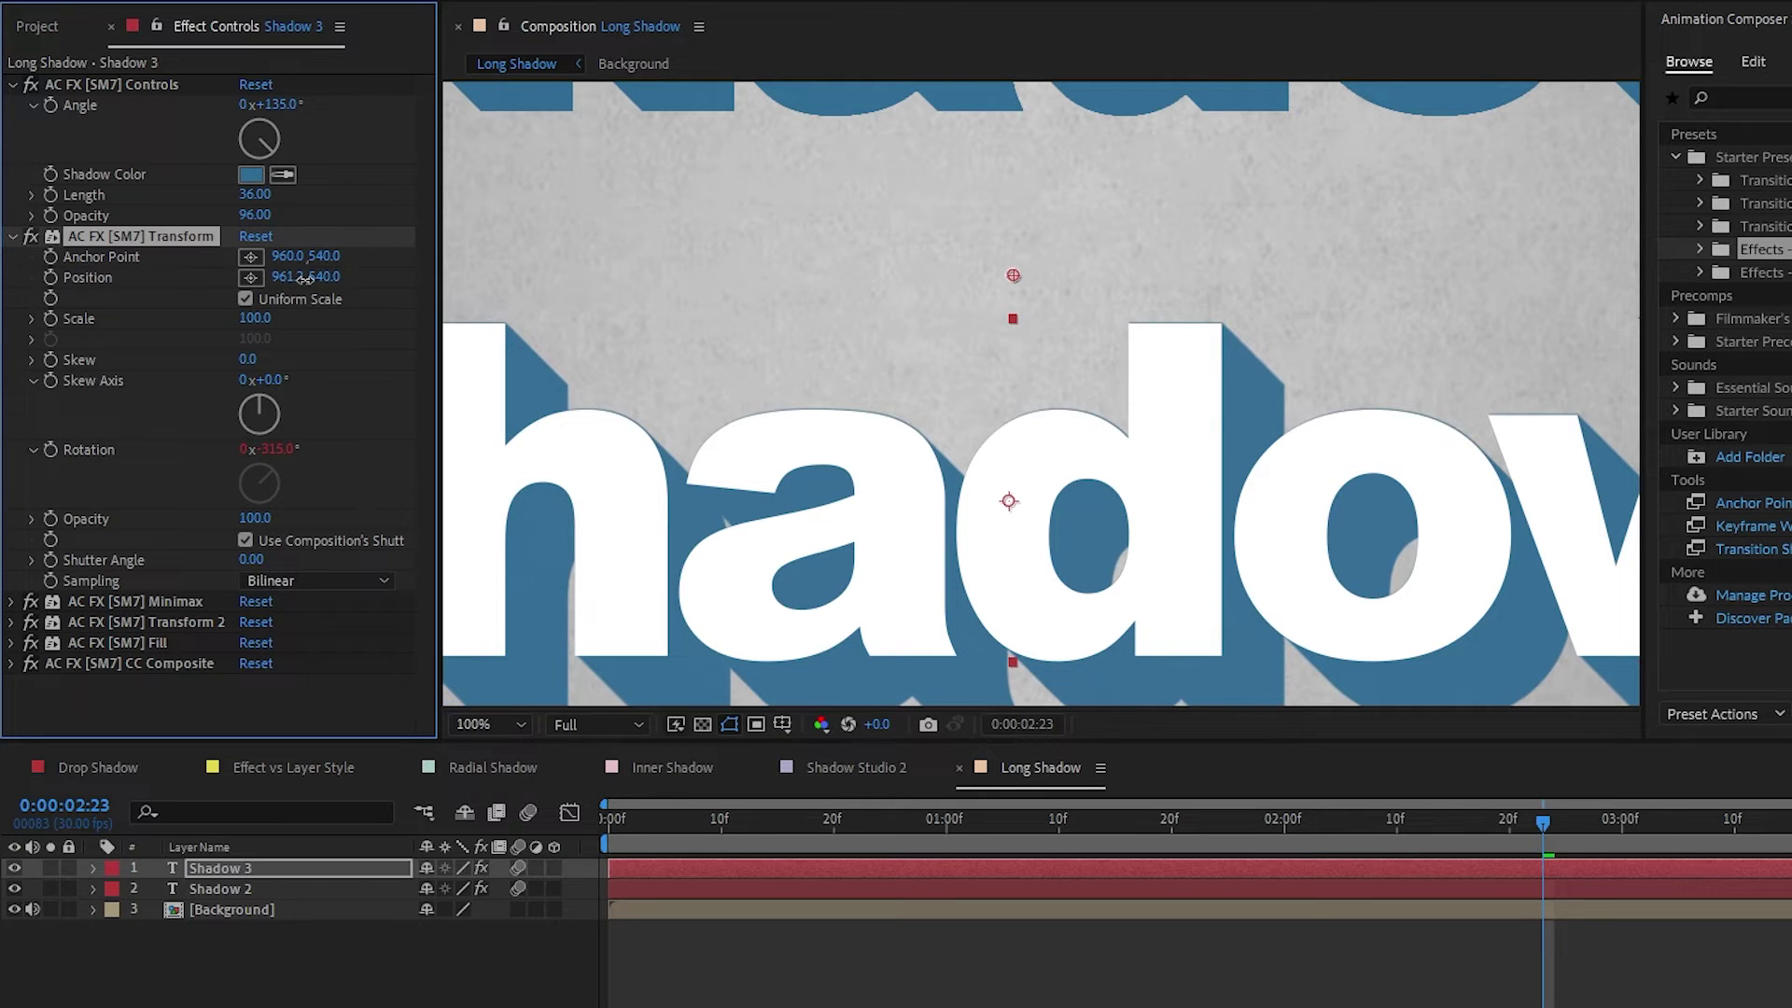
pyautogui.press('.')
pyautogui.press('.')
pyautogui.hotkey('ctrl', 'z')
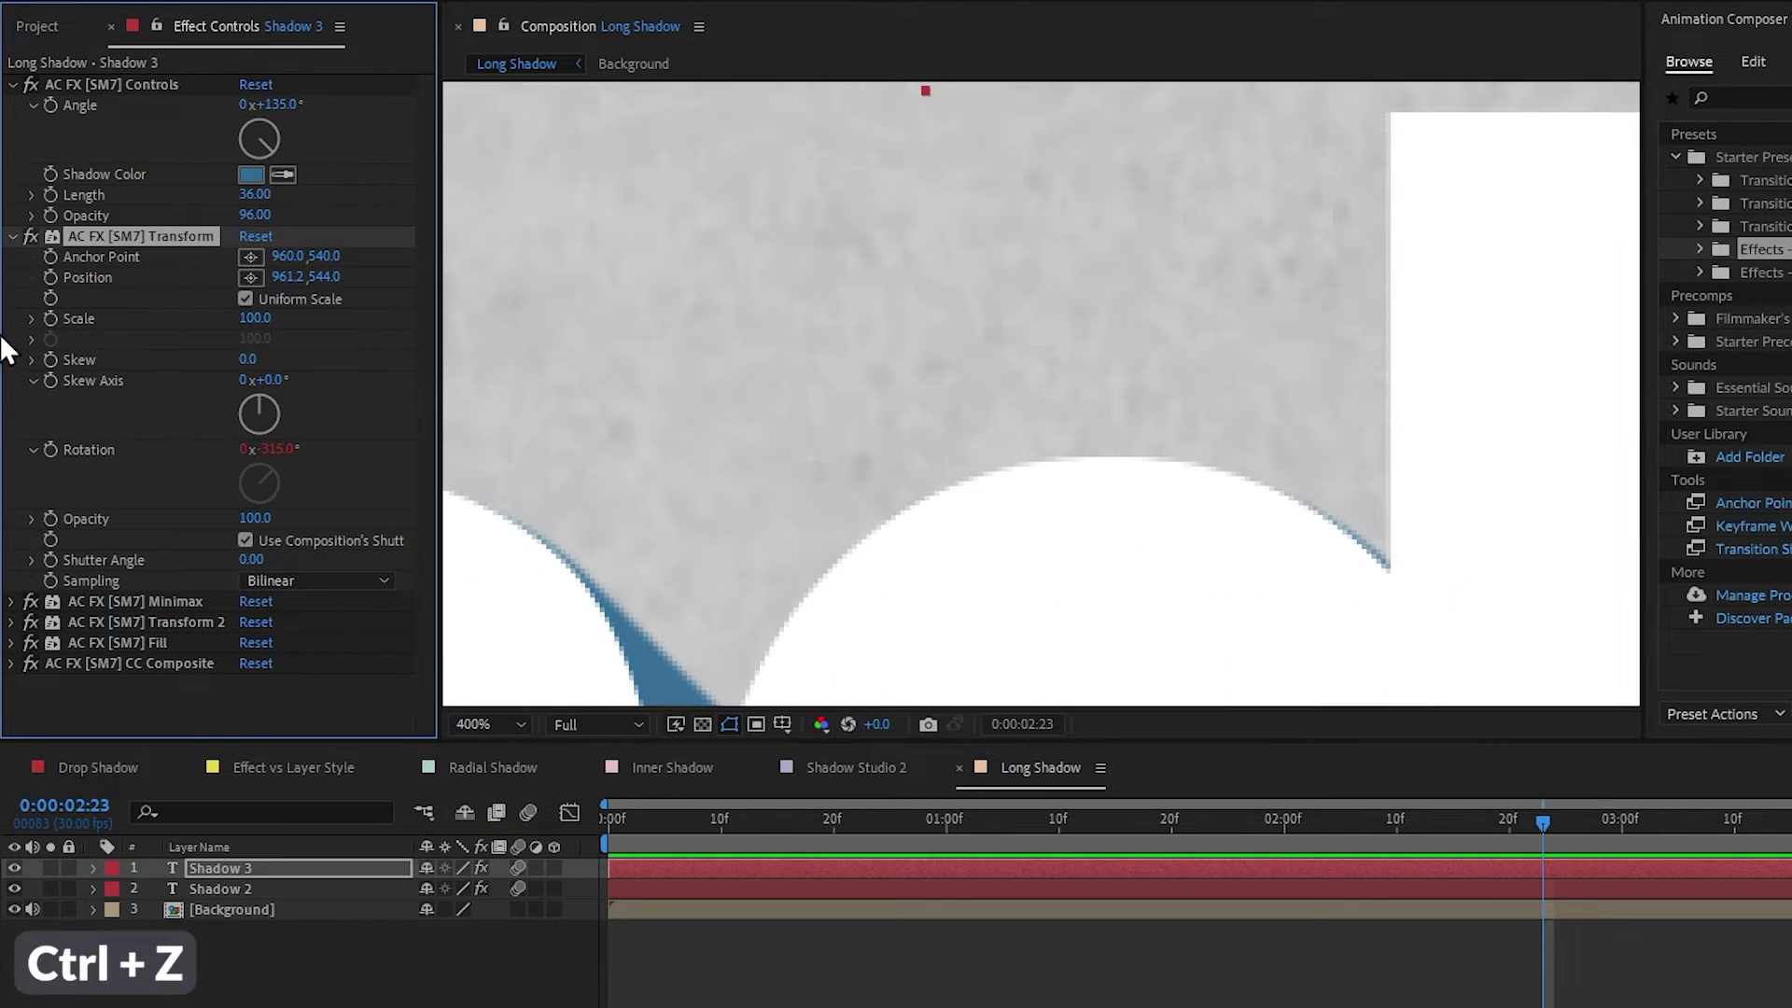
pyautogui.hotkey('ctrl', 'shift', 'z')
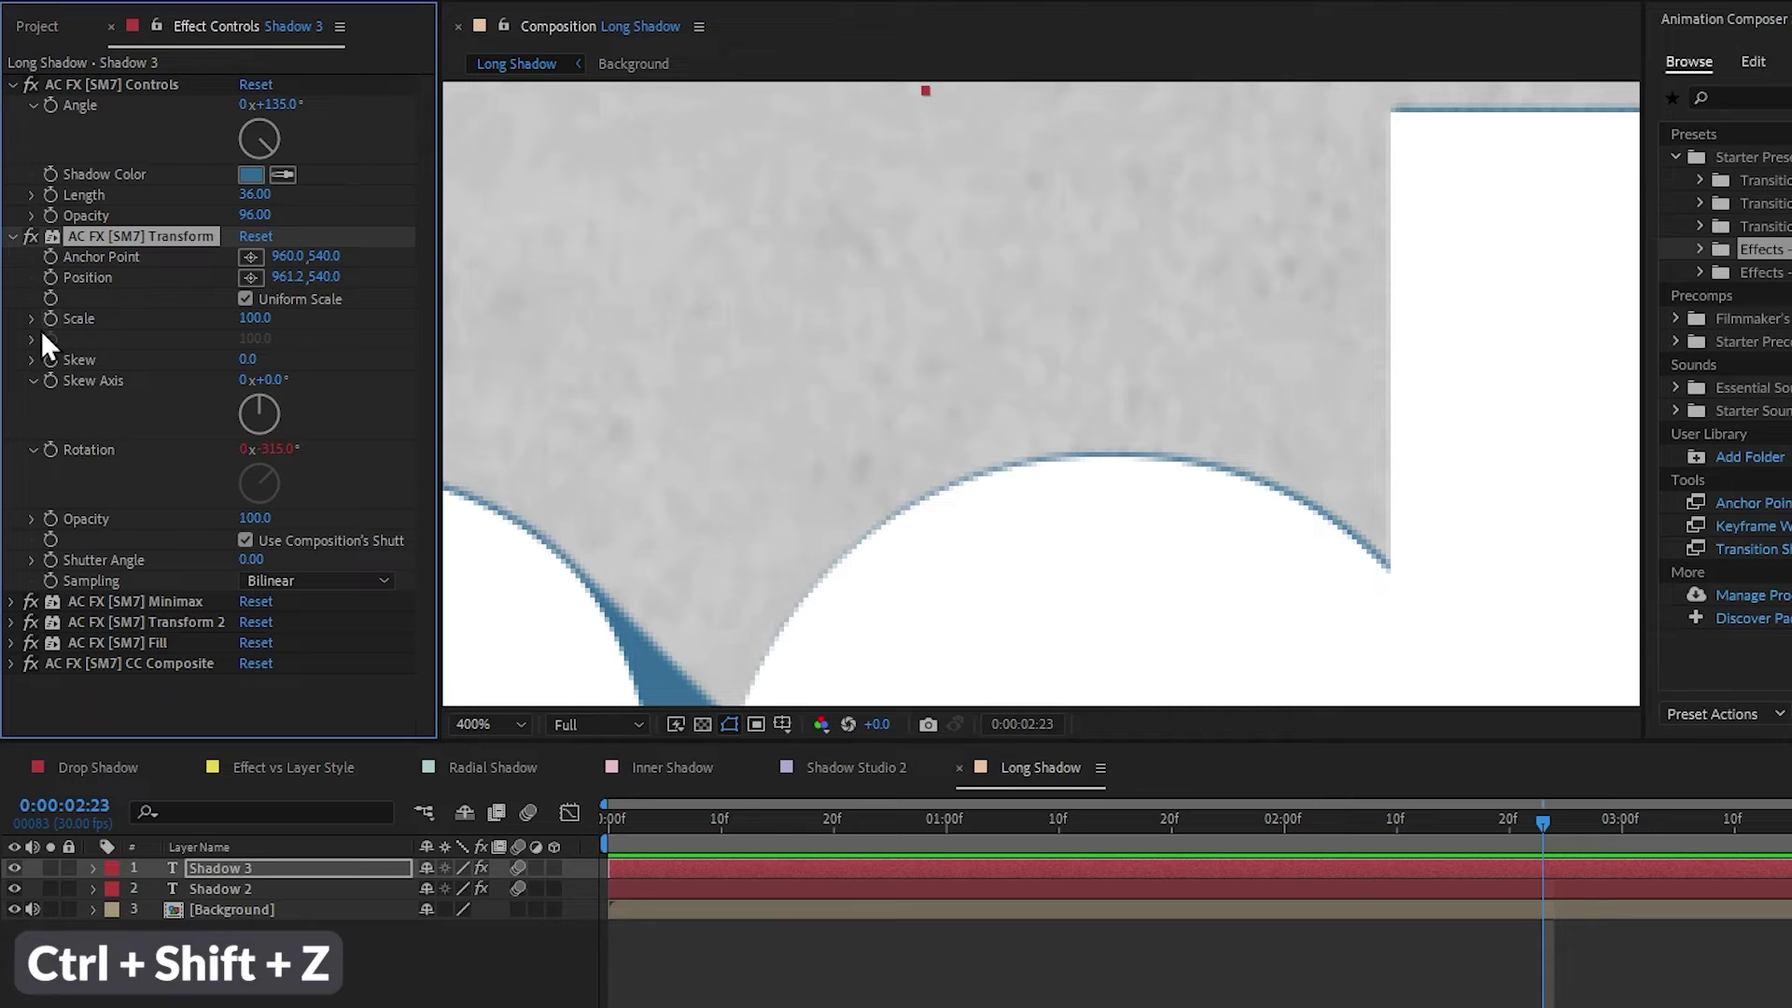
pyautogui.hotkey('shift', '/')
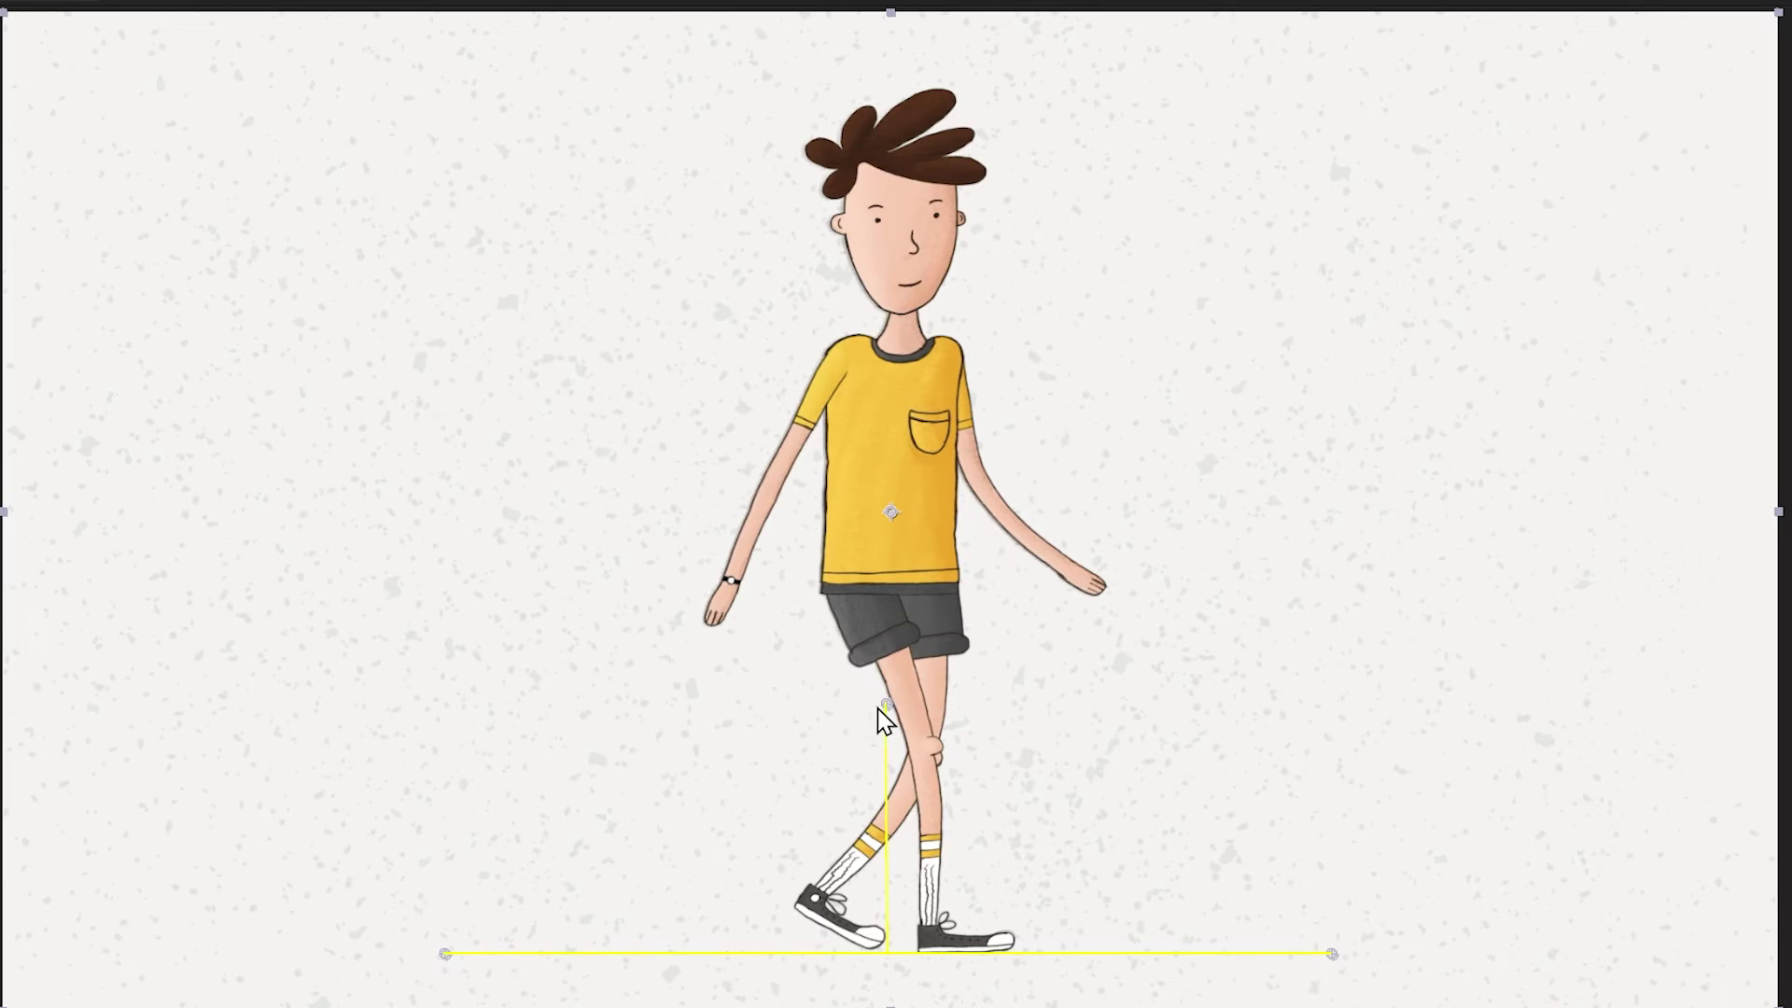
pyautogui.moveTo(878, 707); pyautogui.dragTo(751, 875)
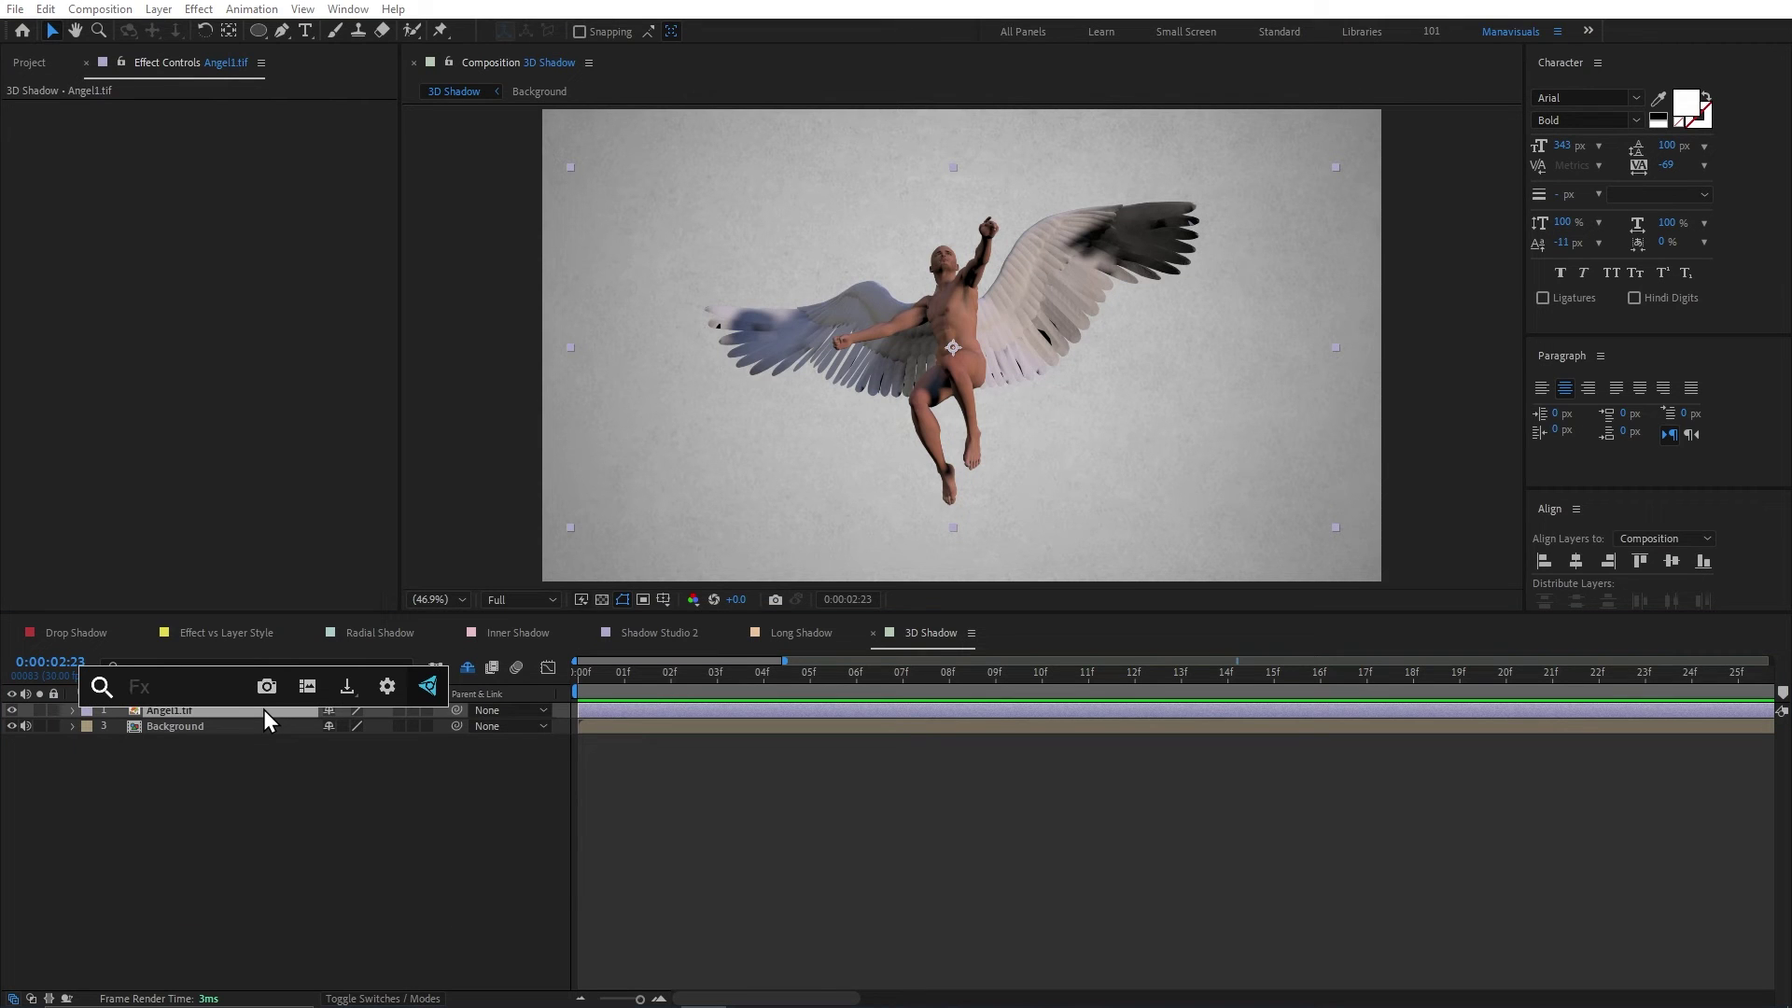
pyautogui.write('shado')
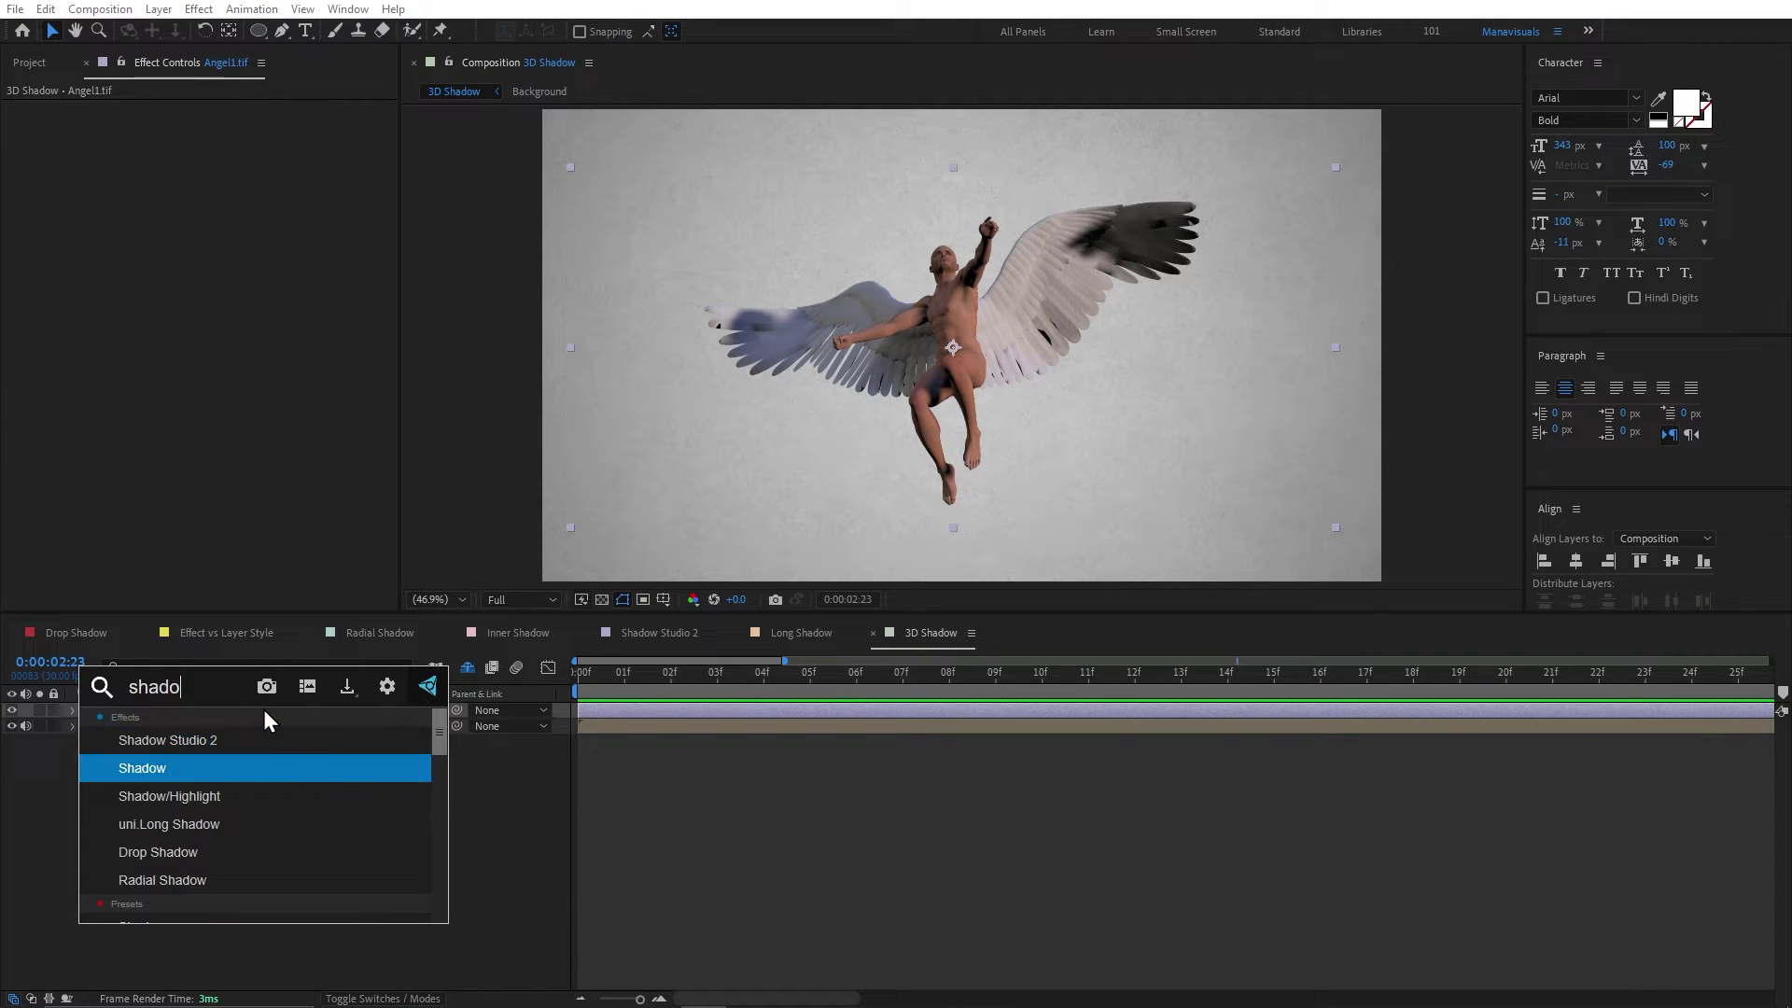
pyautogui.press('Return')
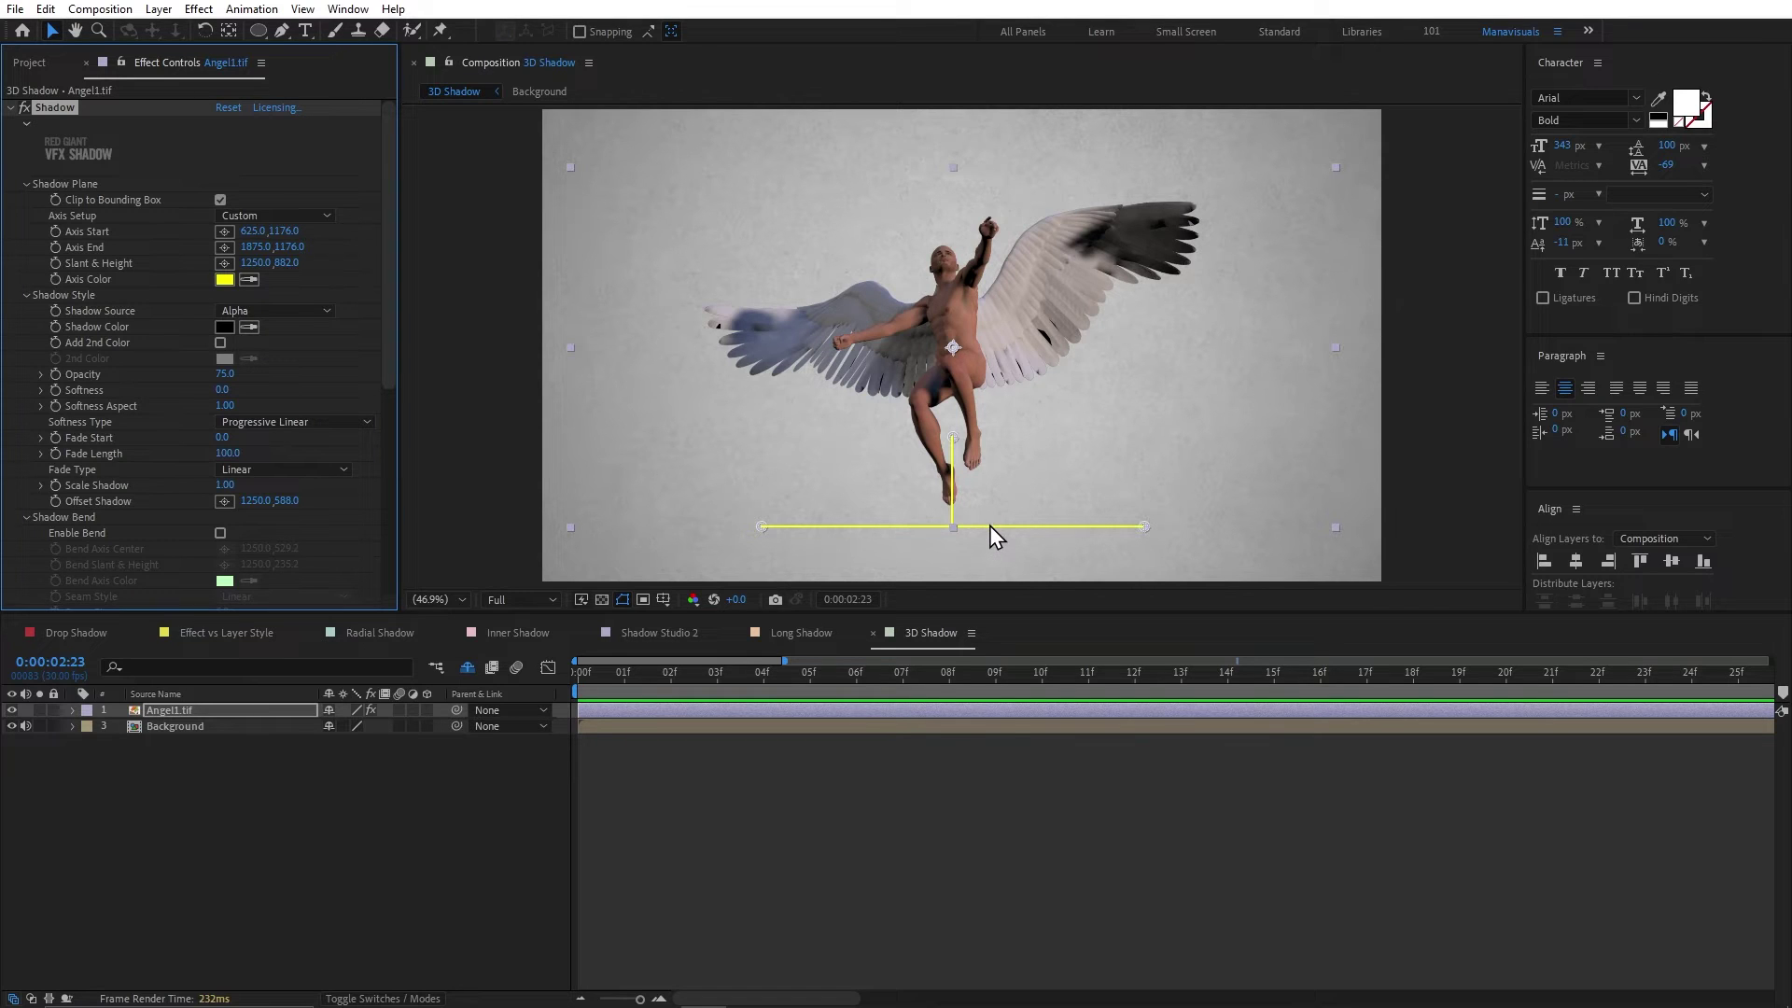
pyautogui.moveTo(989, 525); pyautogui.dragTo(991, 502)
pyautogui.moveTo(954, 414); pyautogui.dragTo(996, 464)
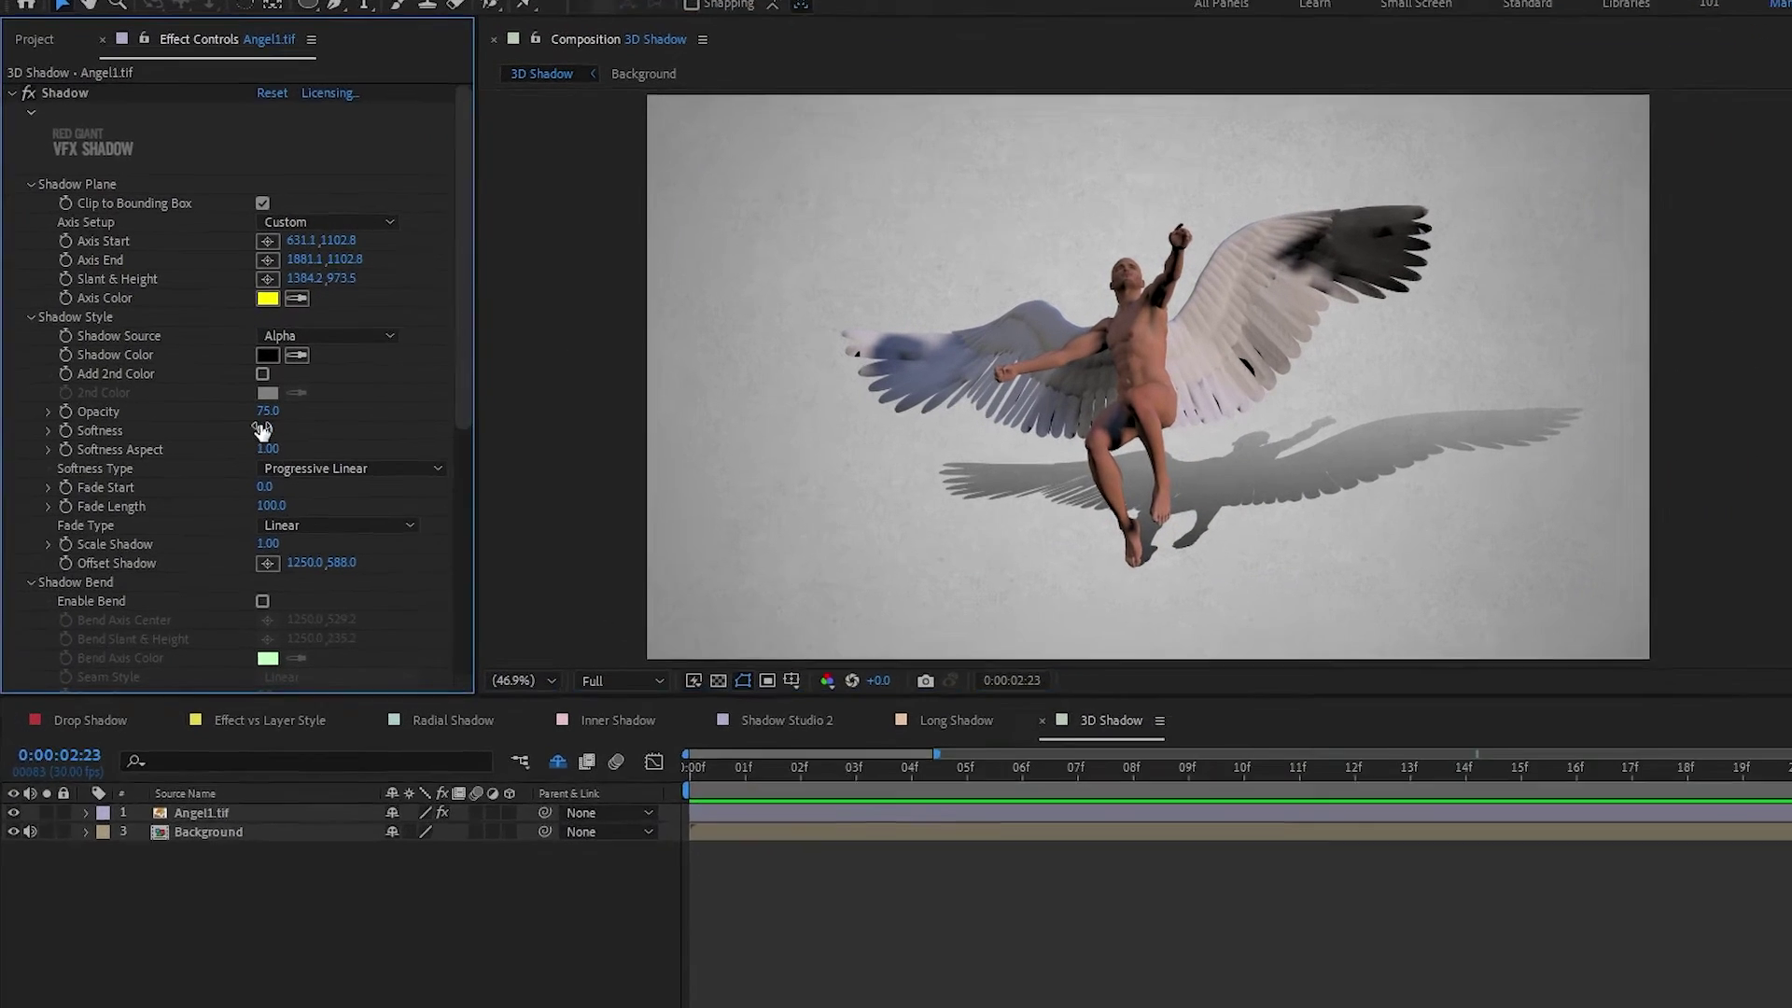
pyautogui.moveTo(261, 430)
pyautogui.mouseDown()
pyautogui.moveTo(268, 411)
pyautogui.moveTo(288, 430)
pyautogui.mouseUp()
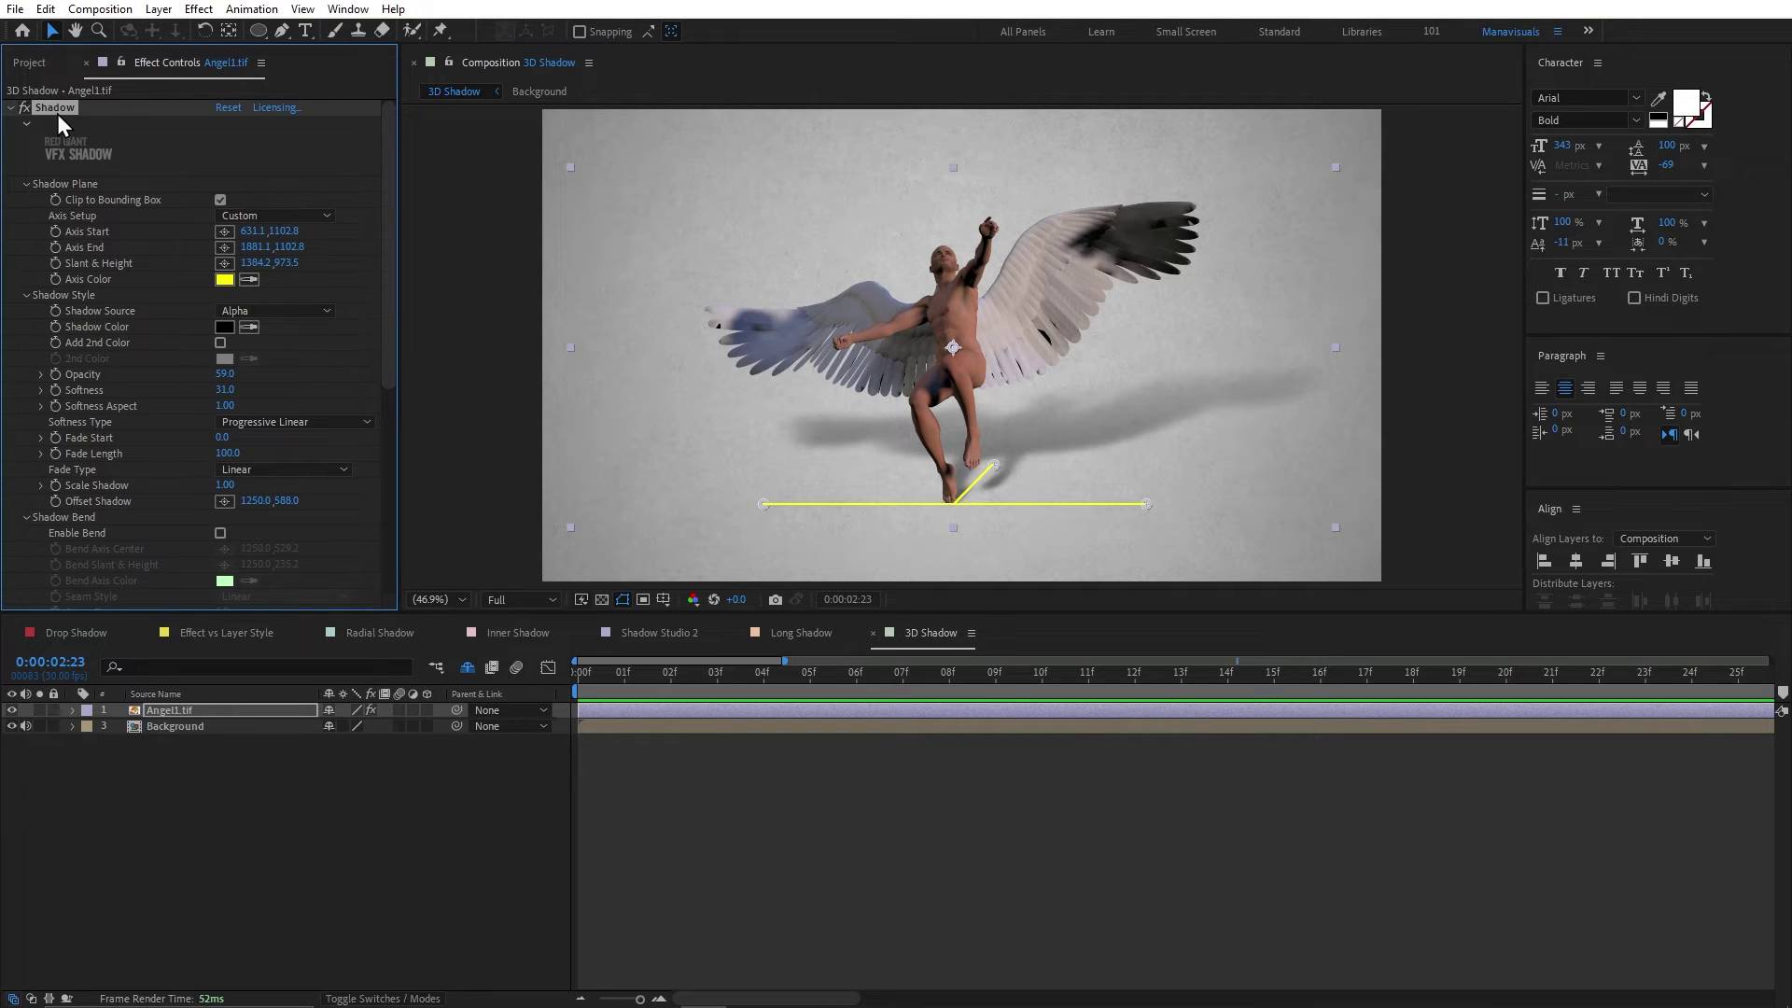
pyautogui.press('Delete')
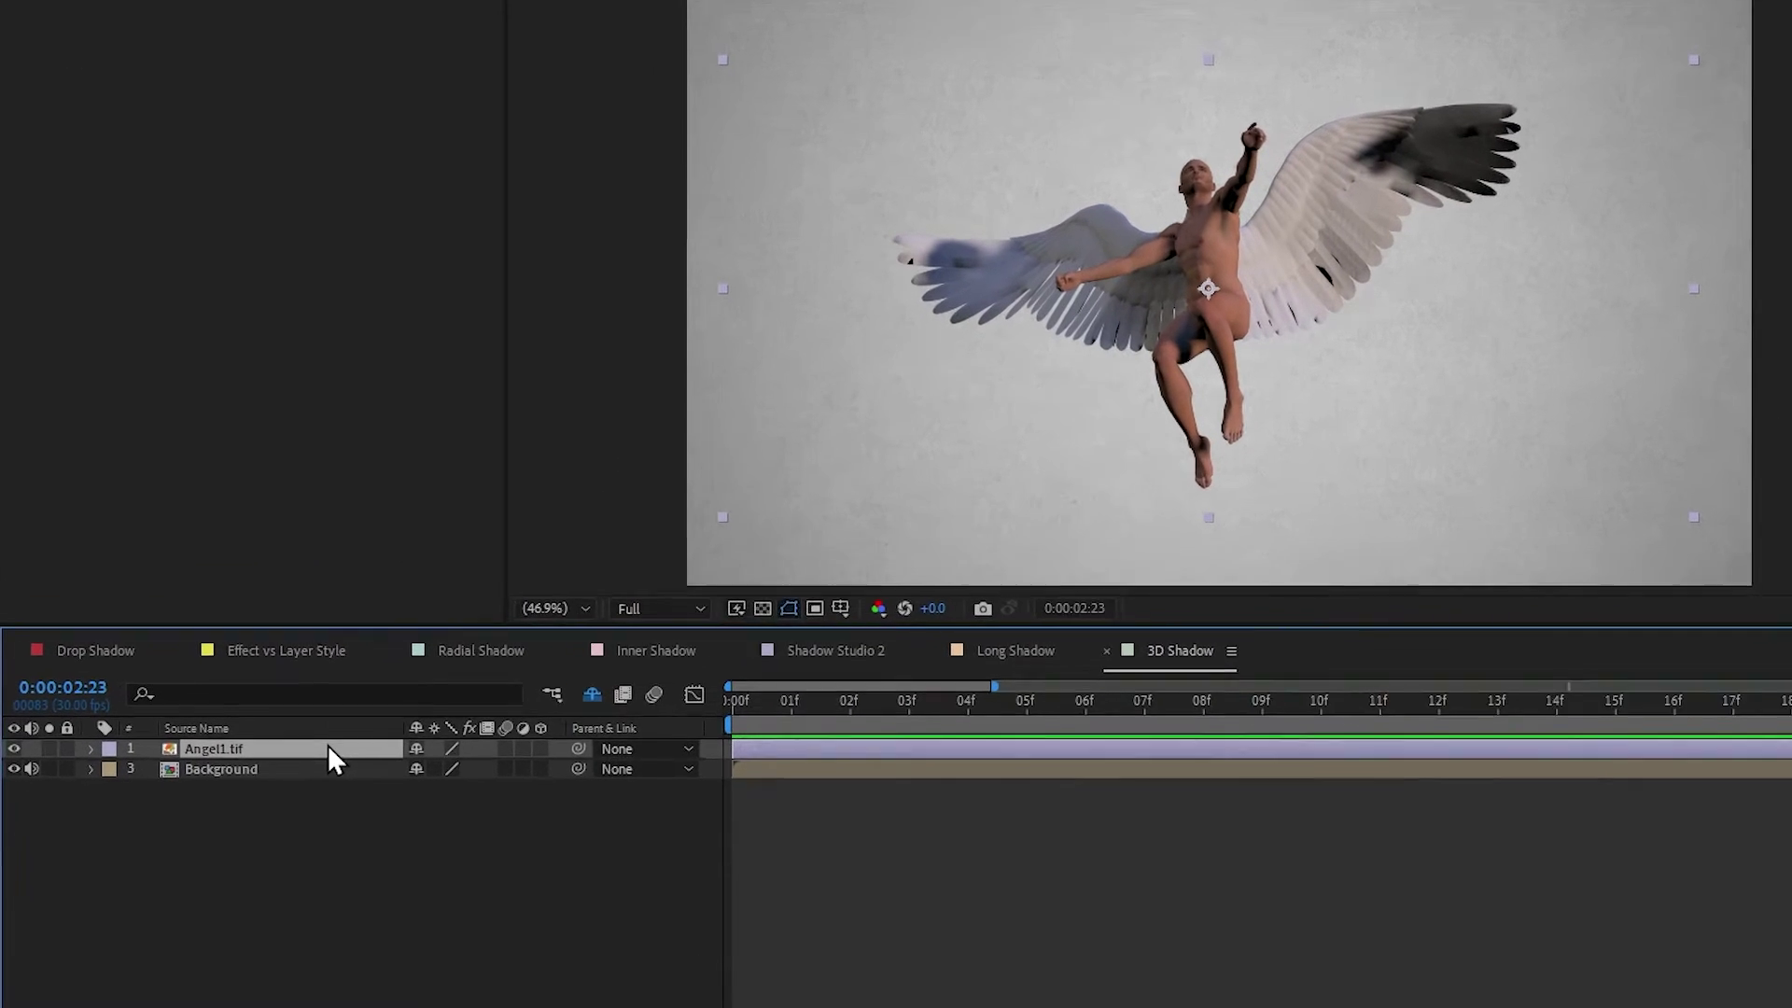
# Duplicate the Angel1.tif layer and make the copy a 3D layer.
pyautogui.hotkey('ctrl', 'd')
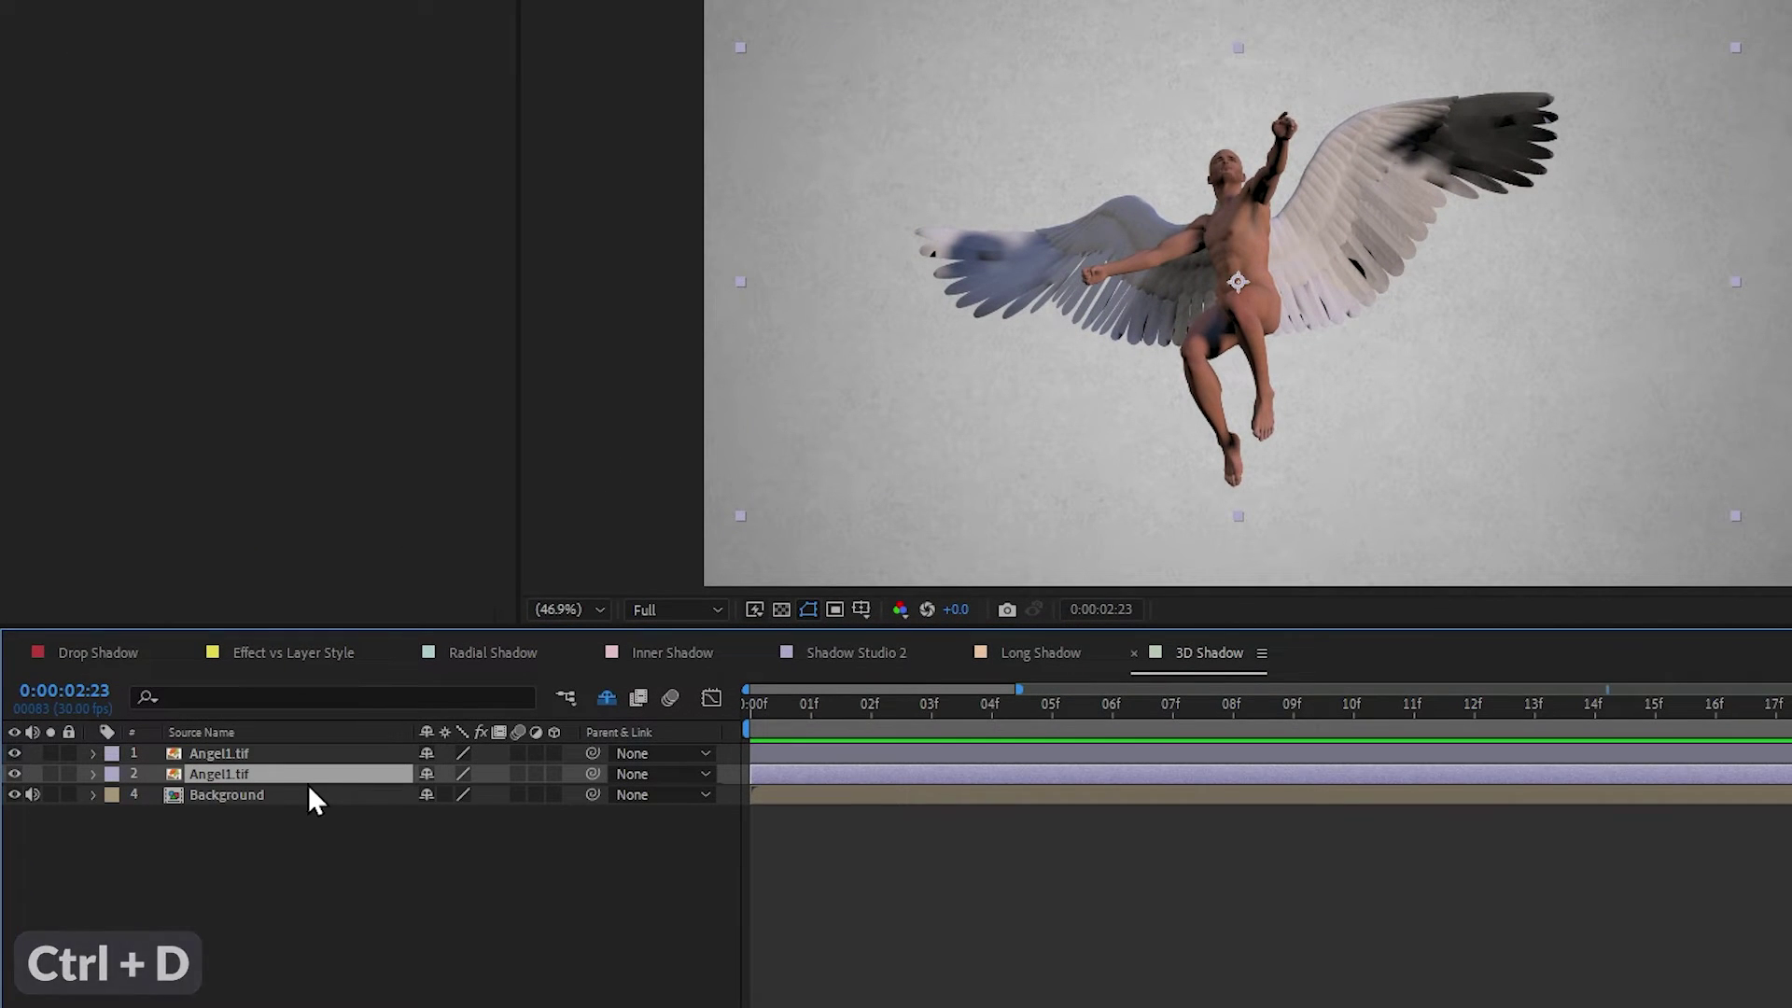
pyautogui.click(555, 774)
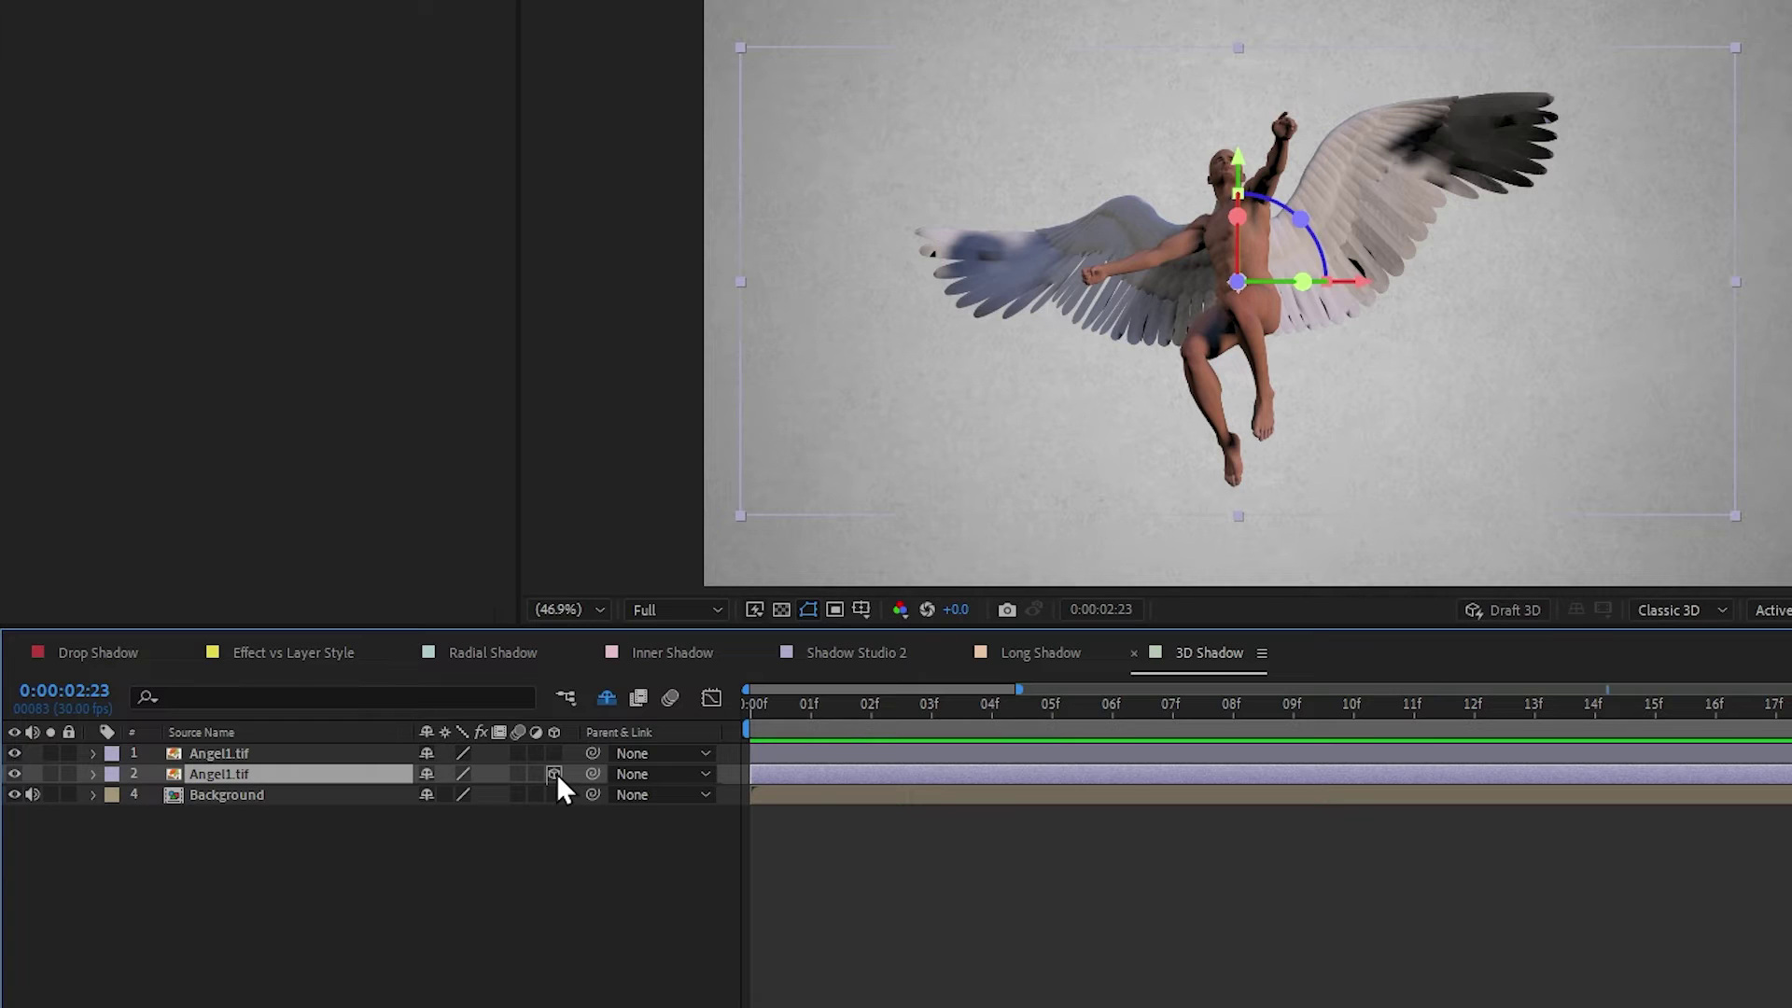
pyautogui.rightClick(623, 731)
pyautogui.moveTo(737, 808)
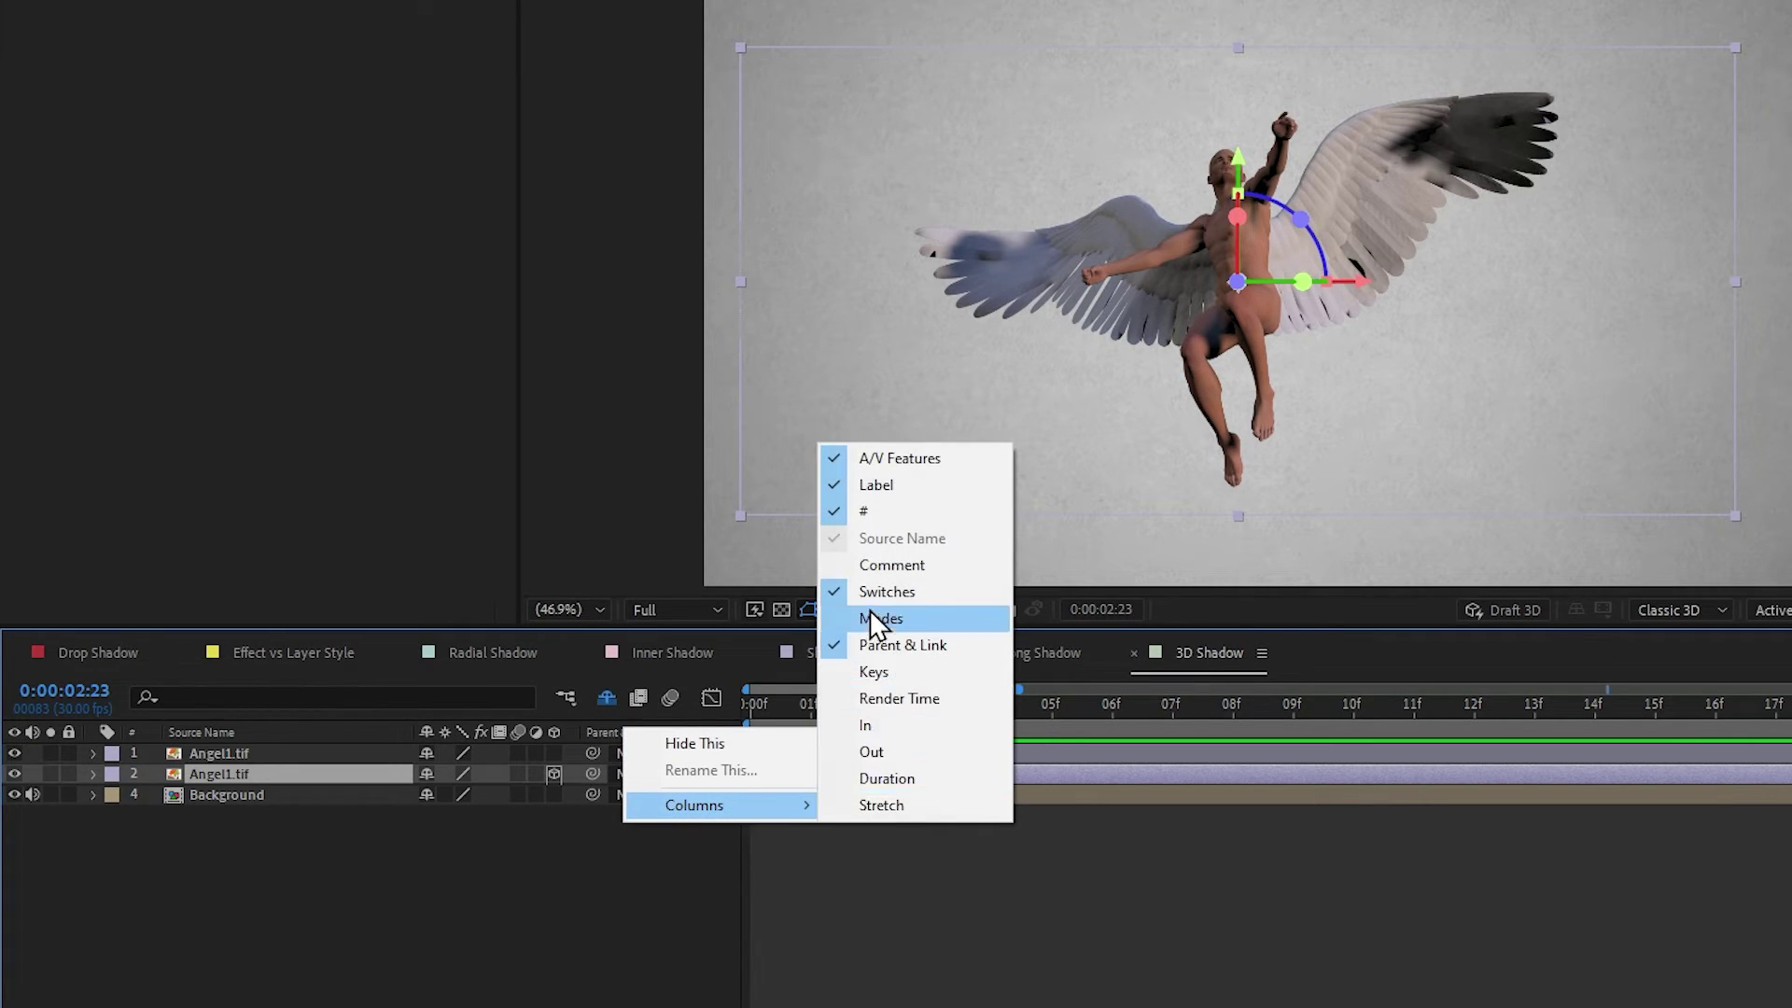
pyautogui.click(536, 857)
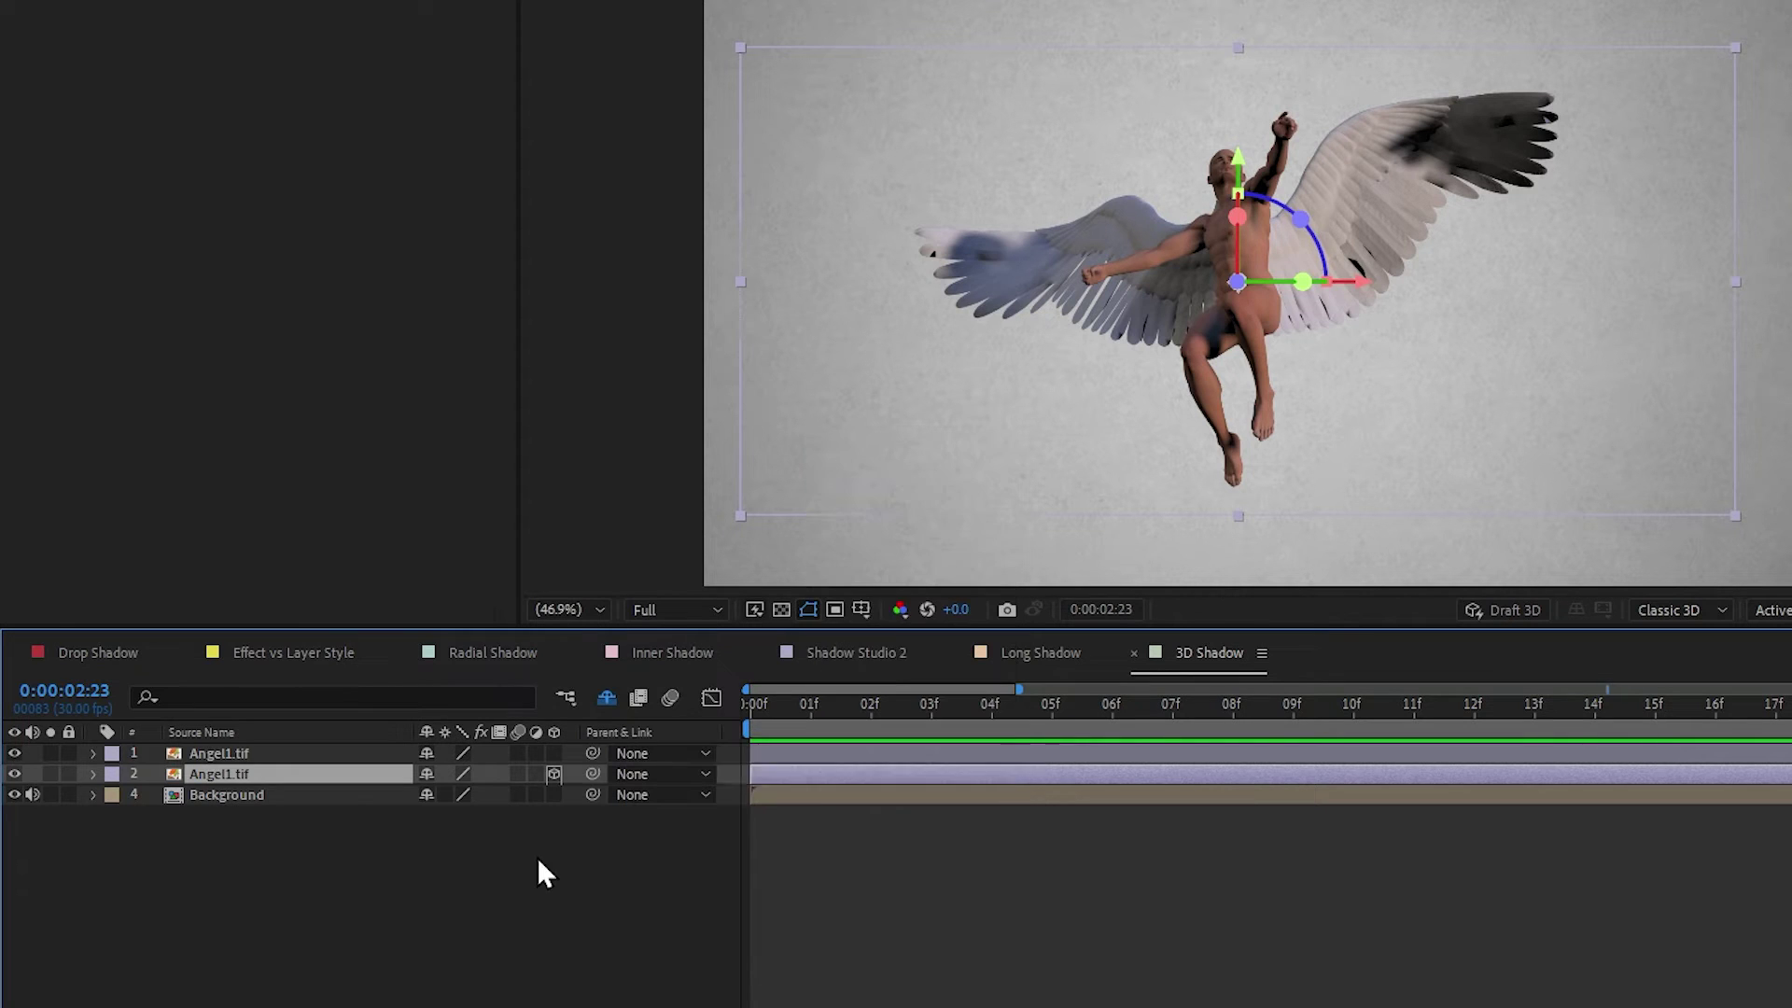
pyautogui.click(536, 857)
pyautogui.click(354, 775)
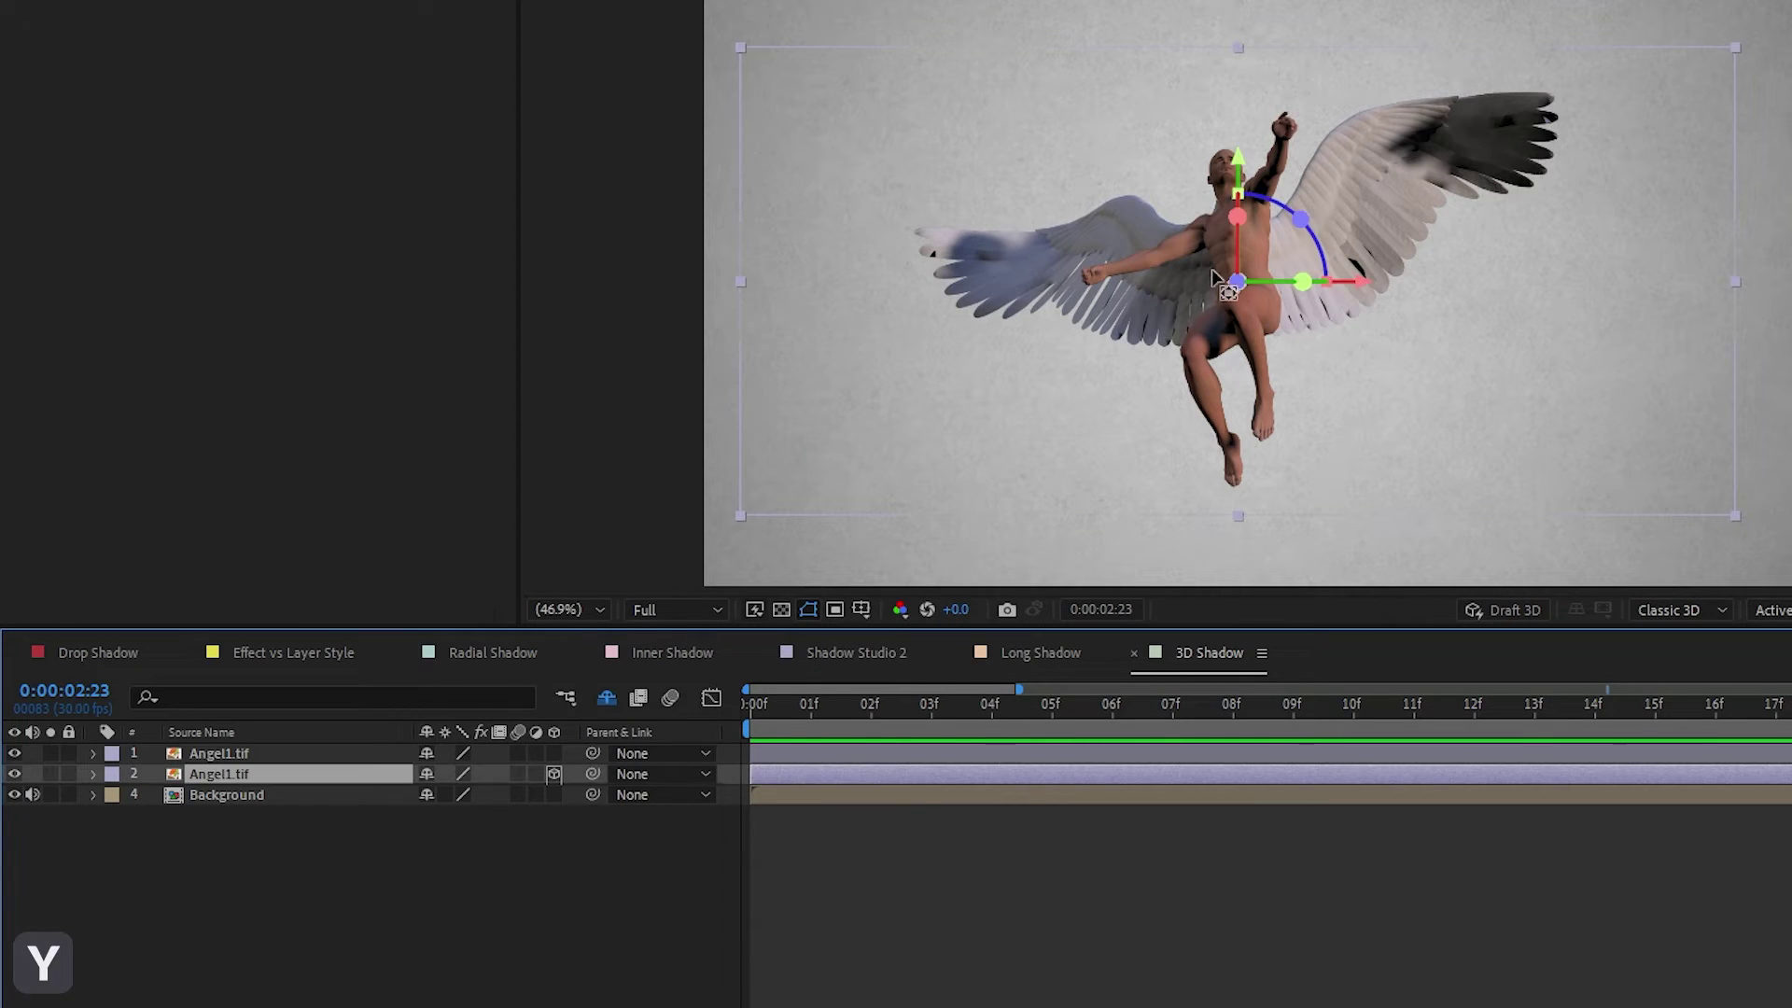
# Lower the angel copy to the feet and rotate it -72° on X and 17° on Z.
pyautogui.moveTo(1237, 176); pyautogui.dragTo(1228, 373)
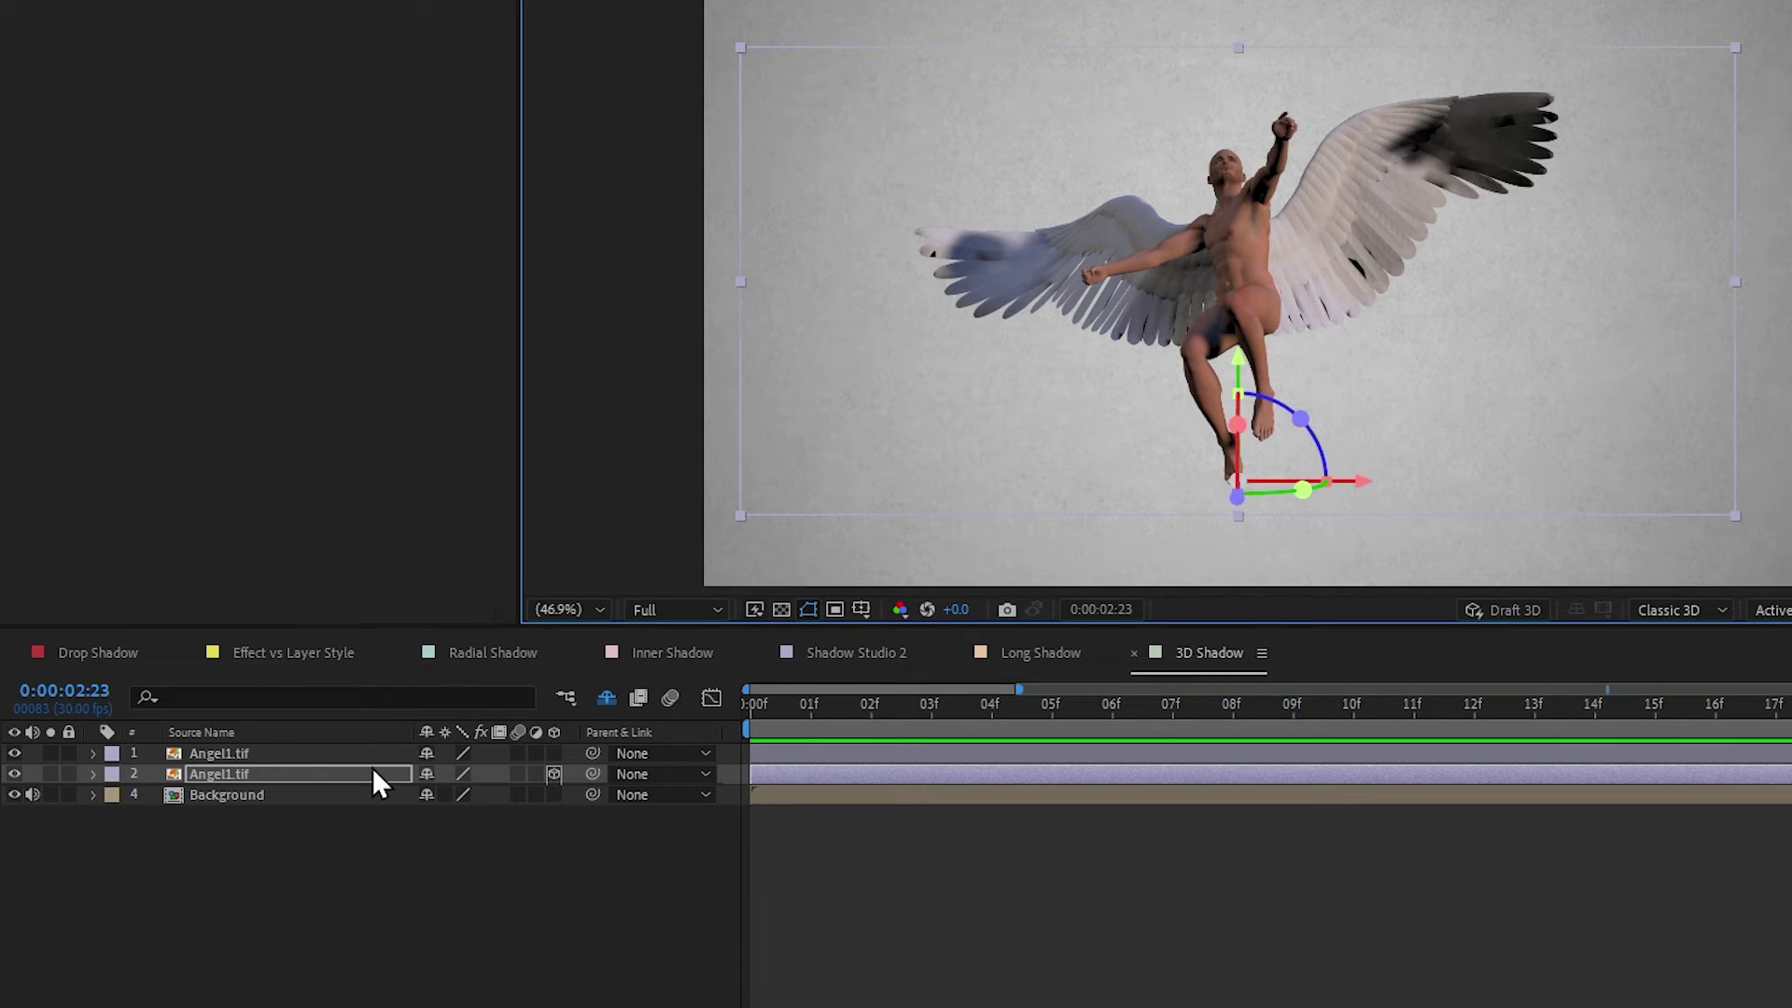
pyautogui.press('r')
pyautogui.moveTo(451, 814); pyautogui.dragTo(385, 826)
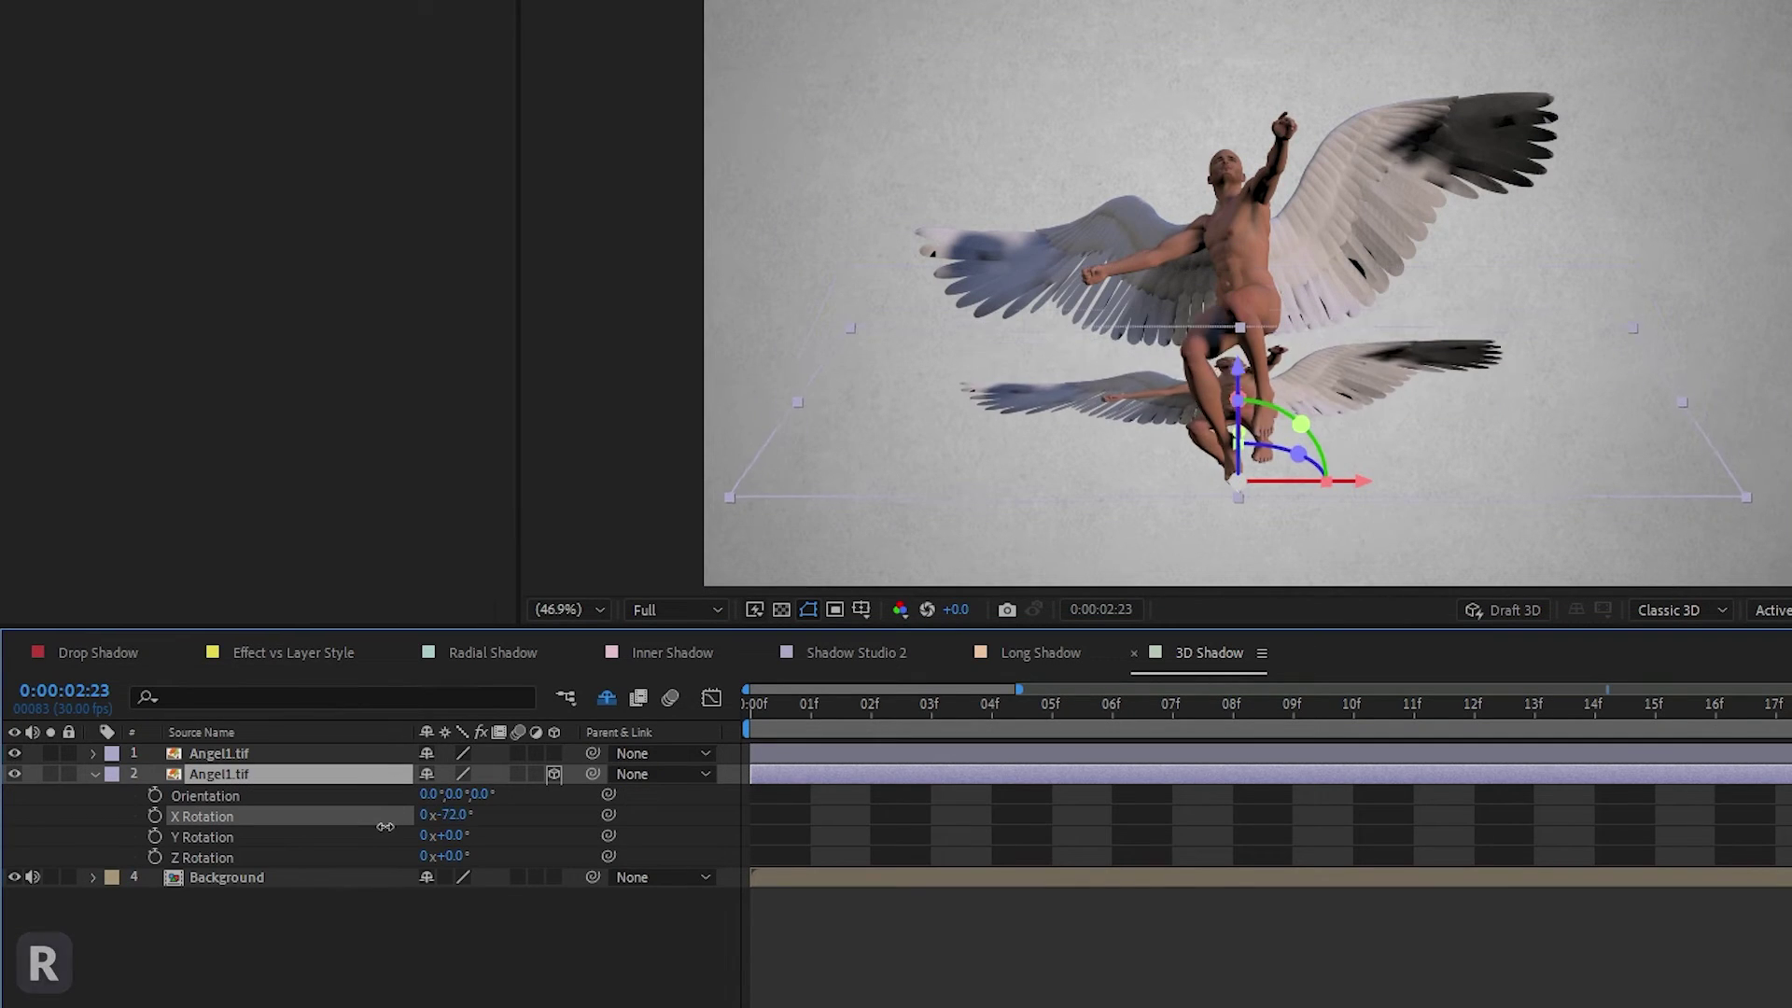
pyautogui.moveTo(1299, 455); pyautogui.dragTo(1385, 266)
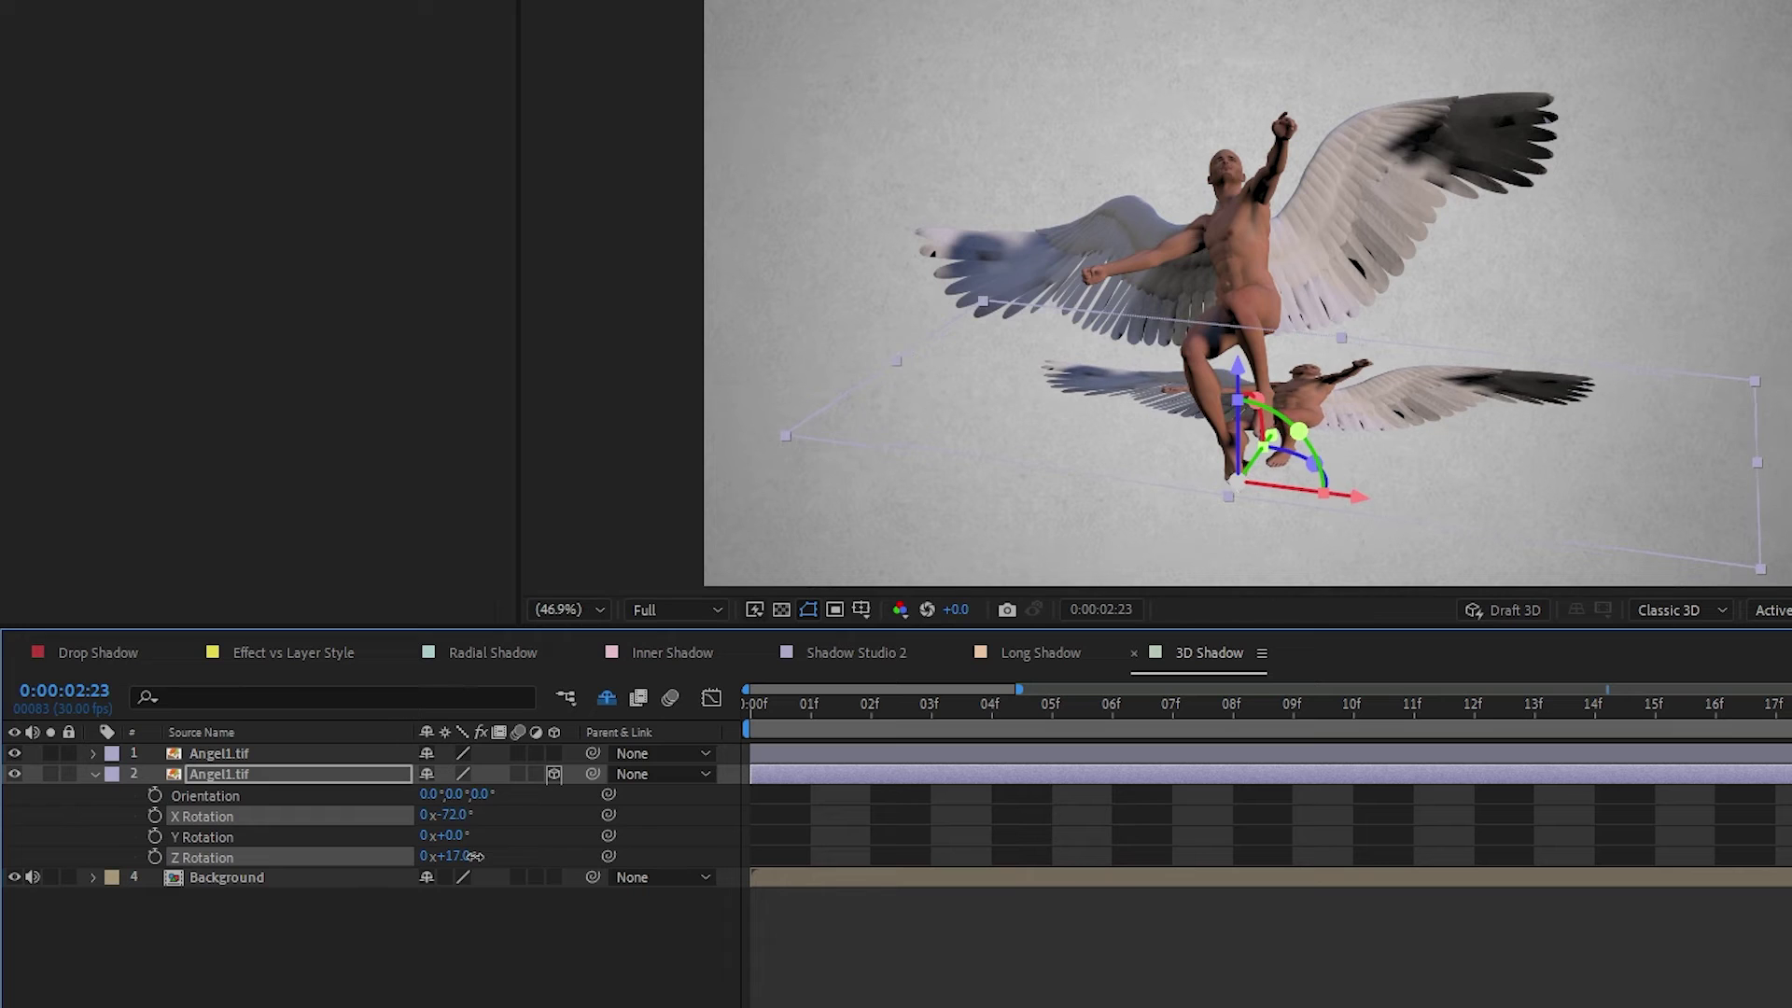
pyautogui.click(1385, 266)
# Give the tilted angel copy a black Fill at 47% opacity.
pyautogui.hotkey('ctrl', 'space')
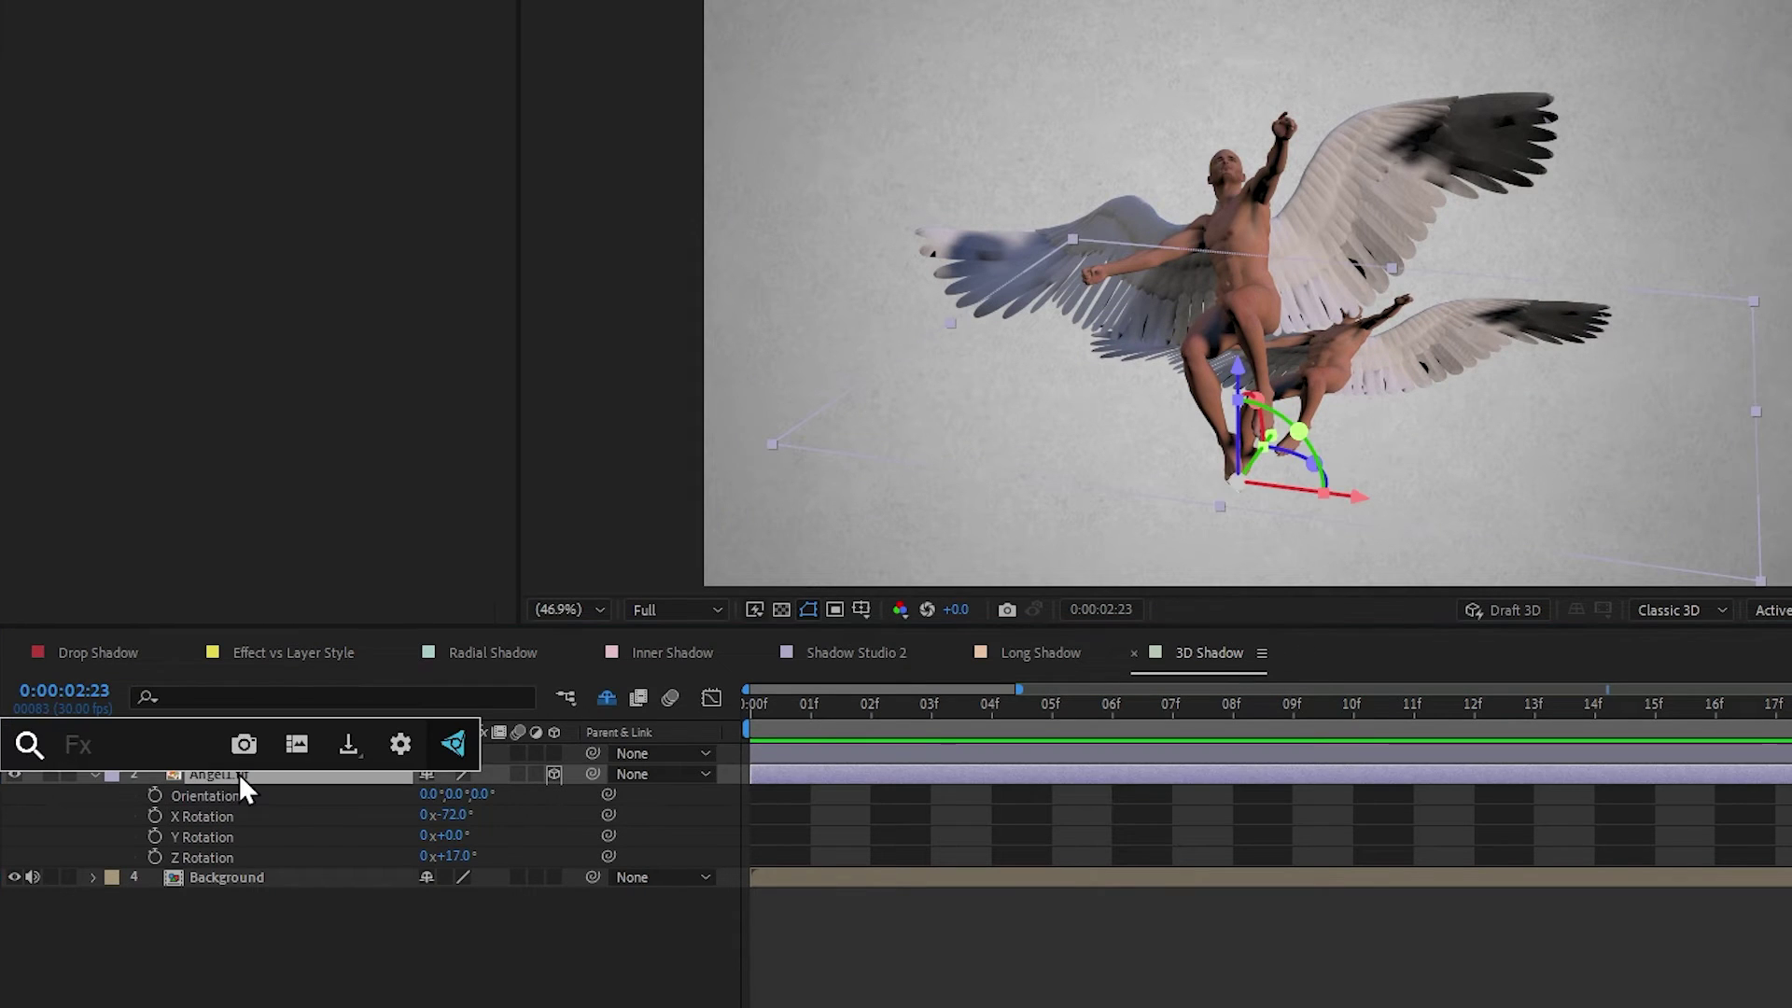
pyautogui.write('fill')
pyautogui.press('Return')
pyautogui.click(224, 155)
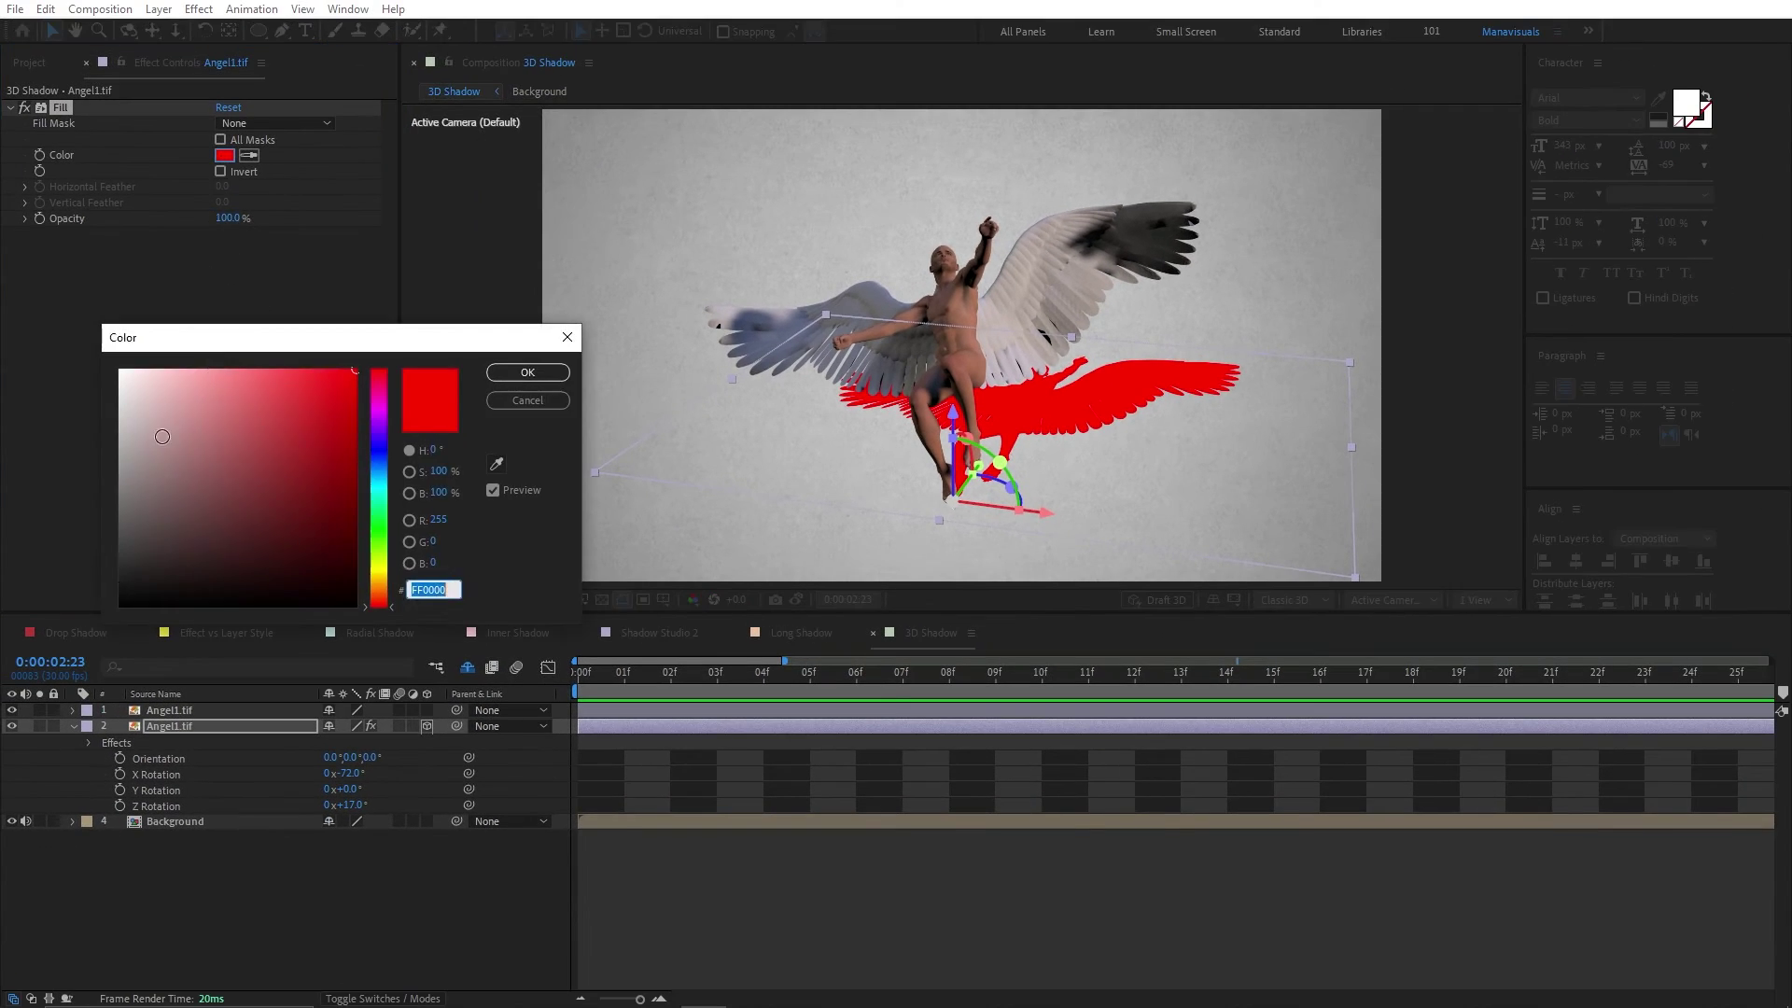
pyautogui.moveTo(163, 436); pyautogui.dragTo(103, 602)
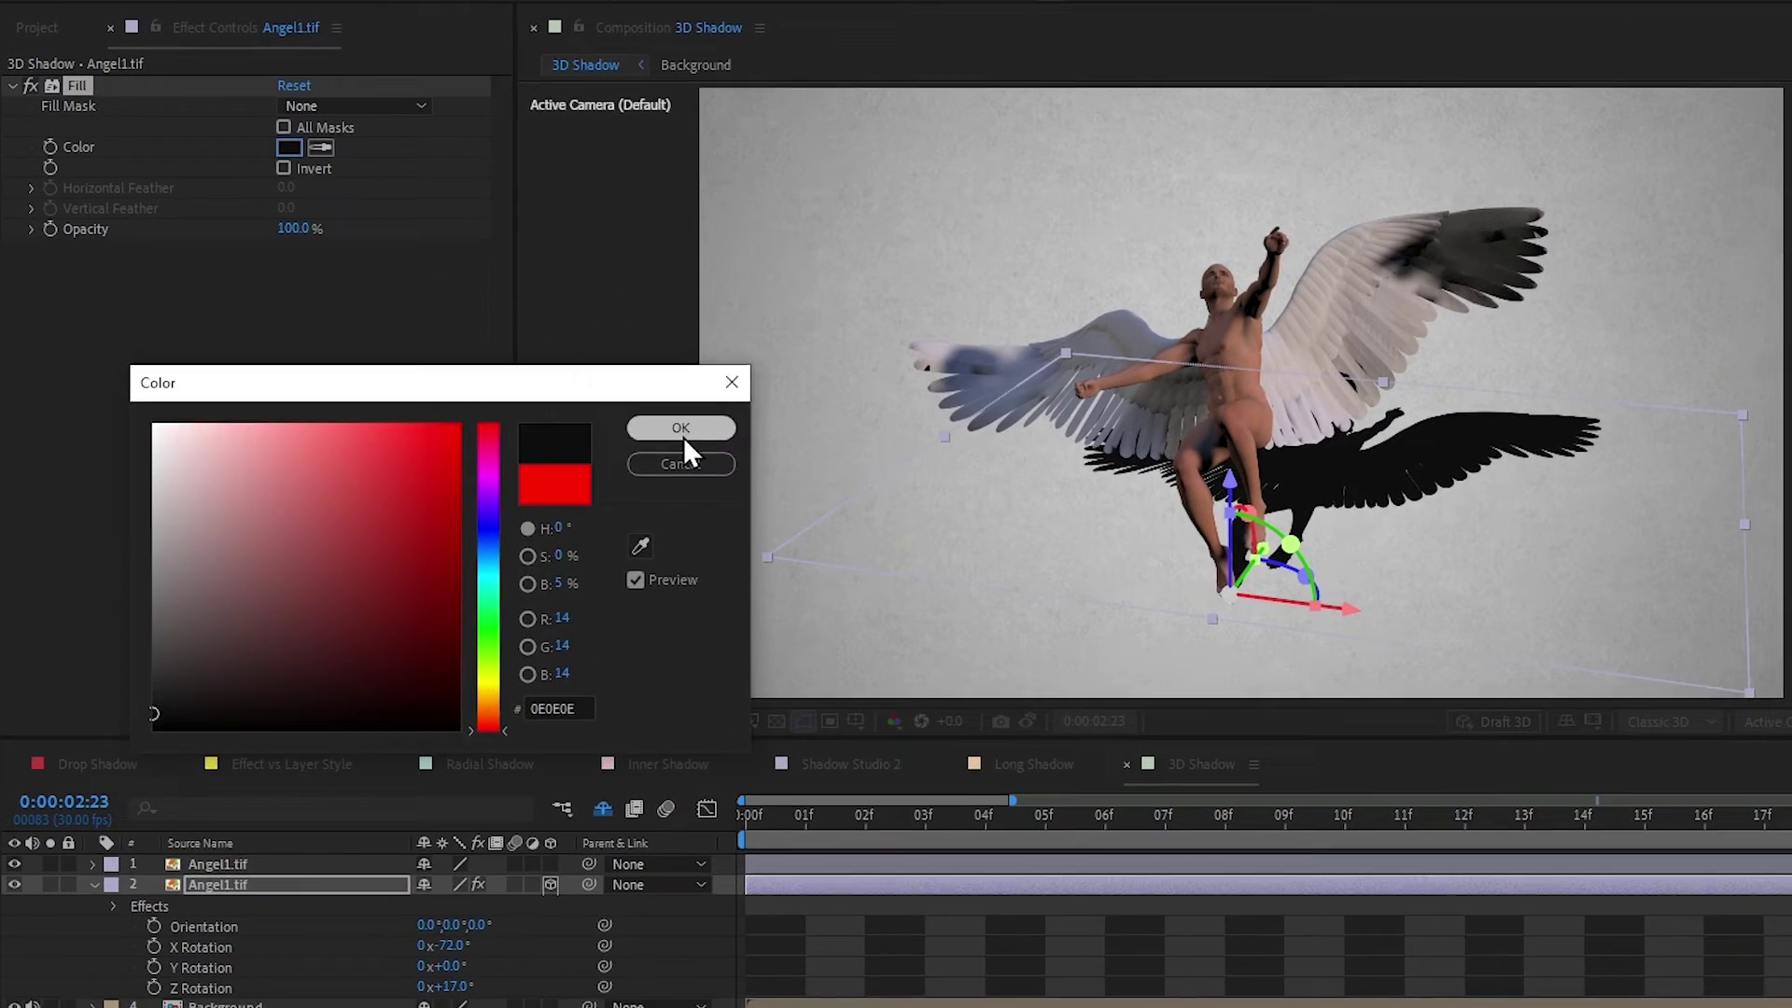
pyautogui.click(527, 371)
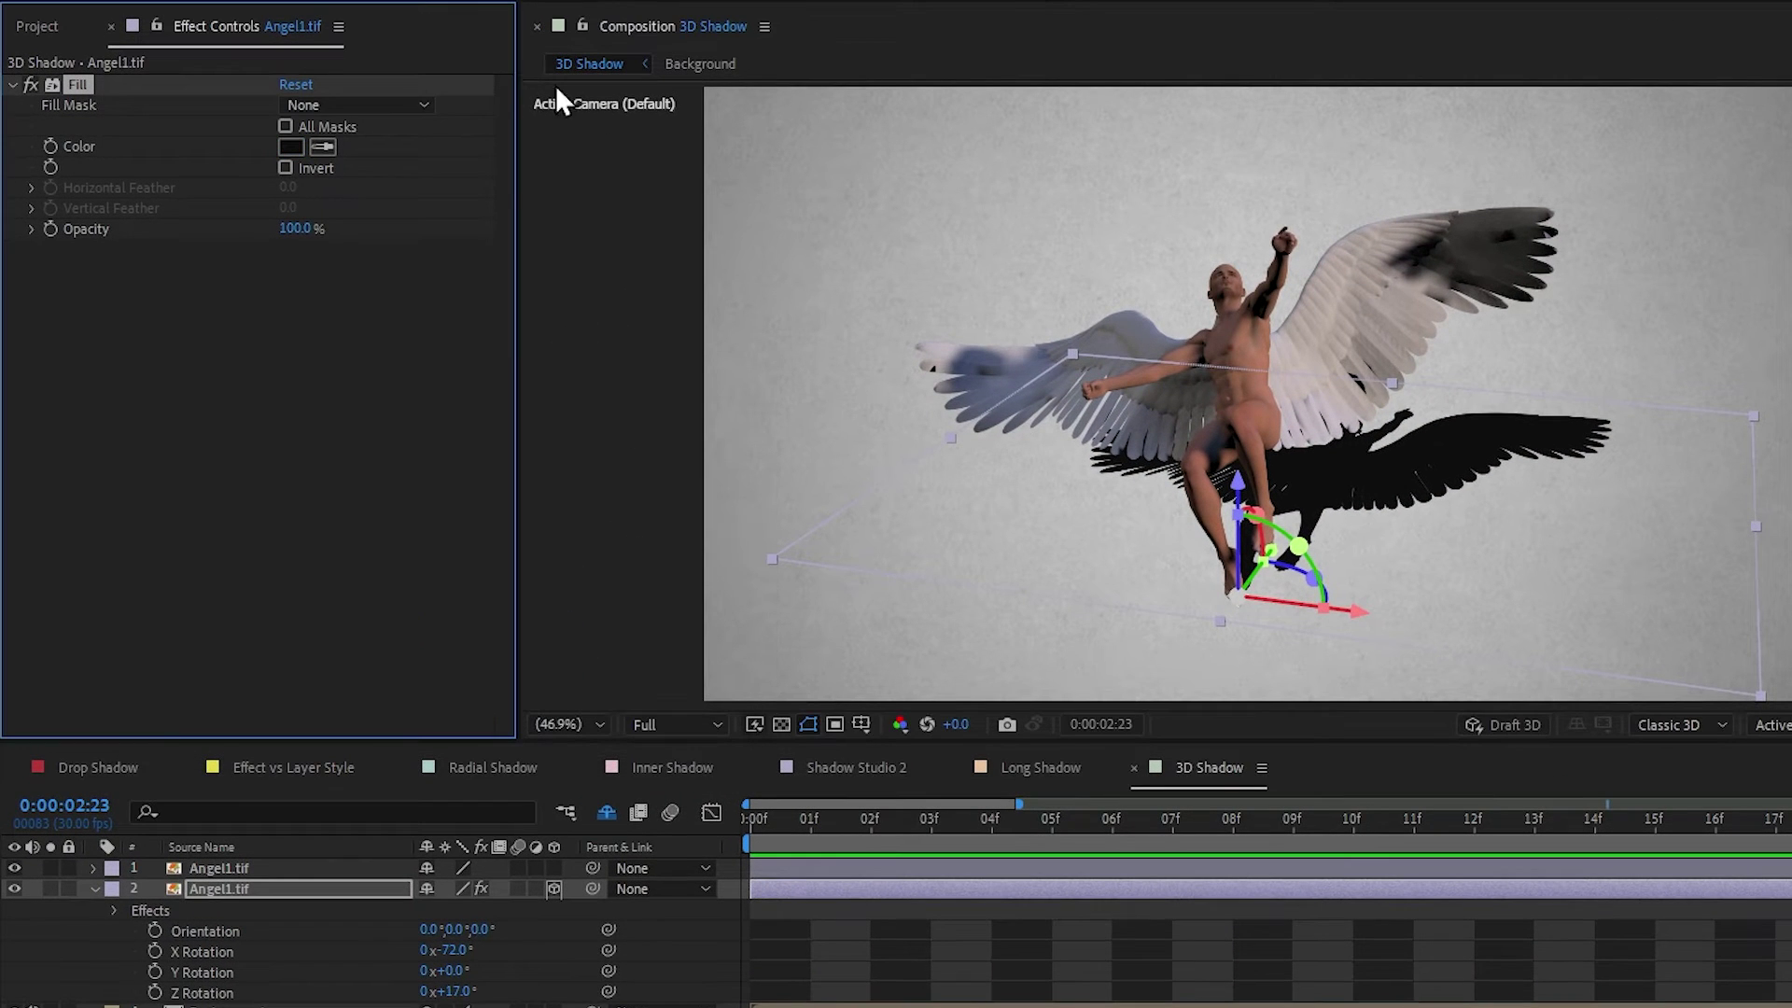
pyautogui.moveTo(297, 229); pyautogui.dragTo(235, 250)
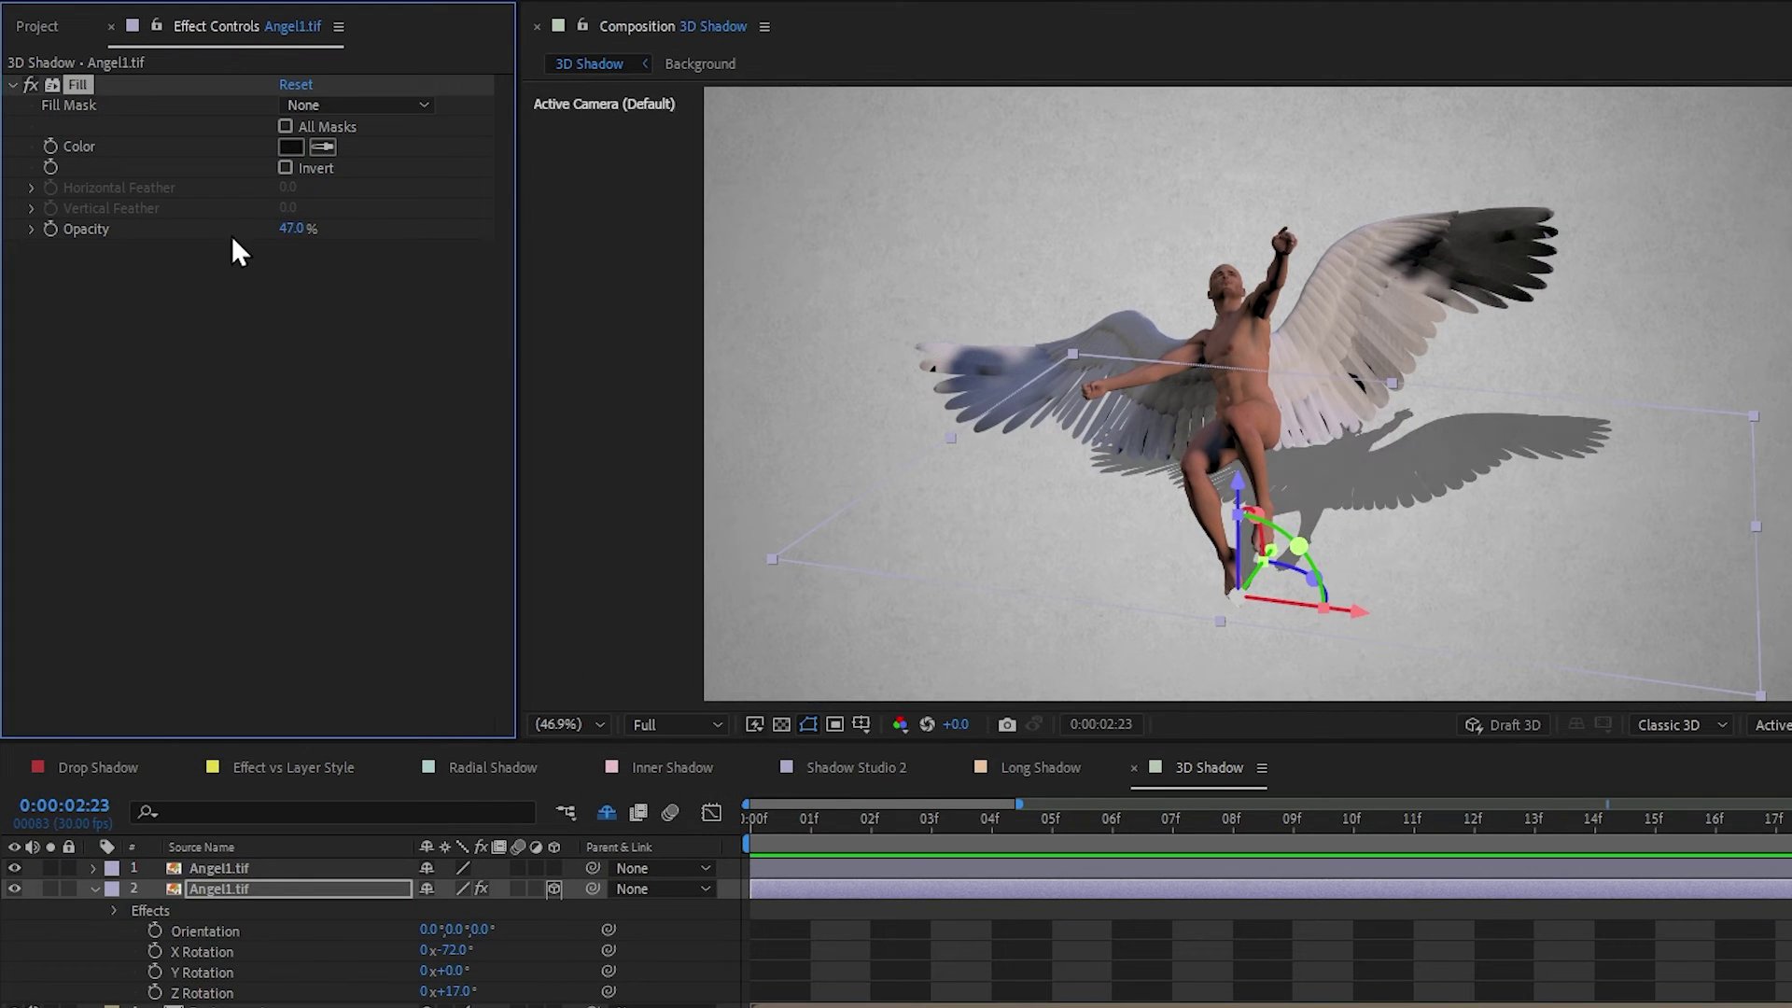
# Blur the angel shadow with Fast Box Blur at radius 19.1.
pyautogui.hotkey('ctrl', 'space')
pyautogui.write('fast')
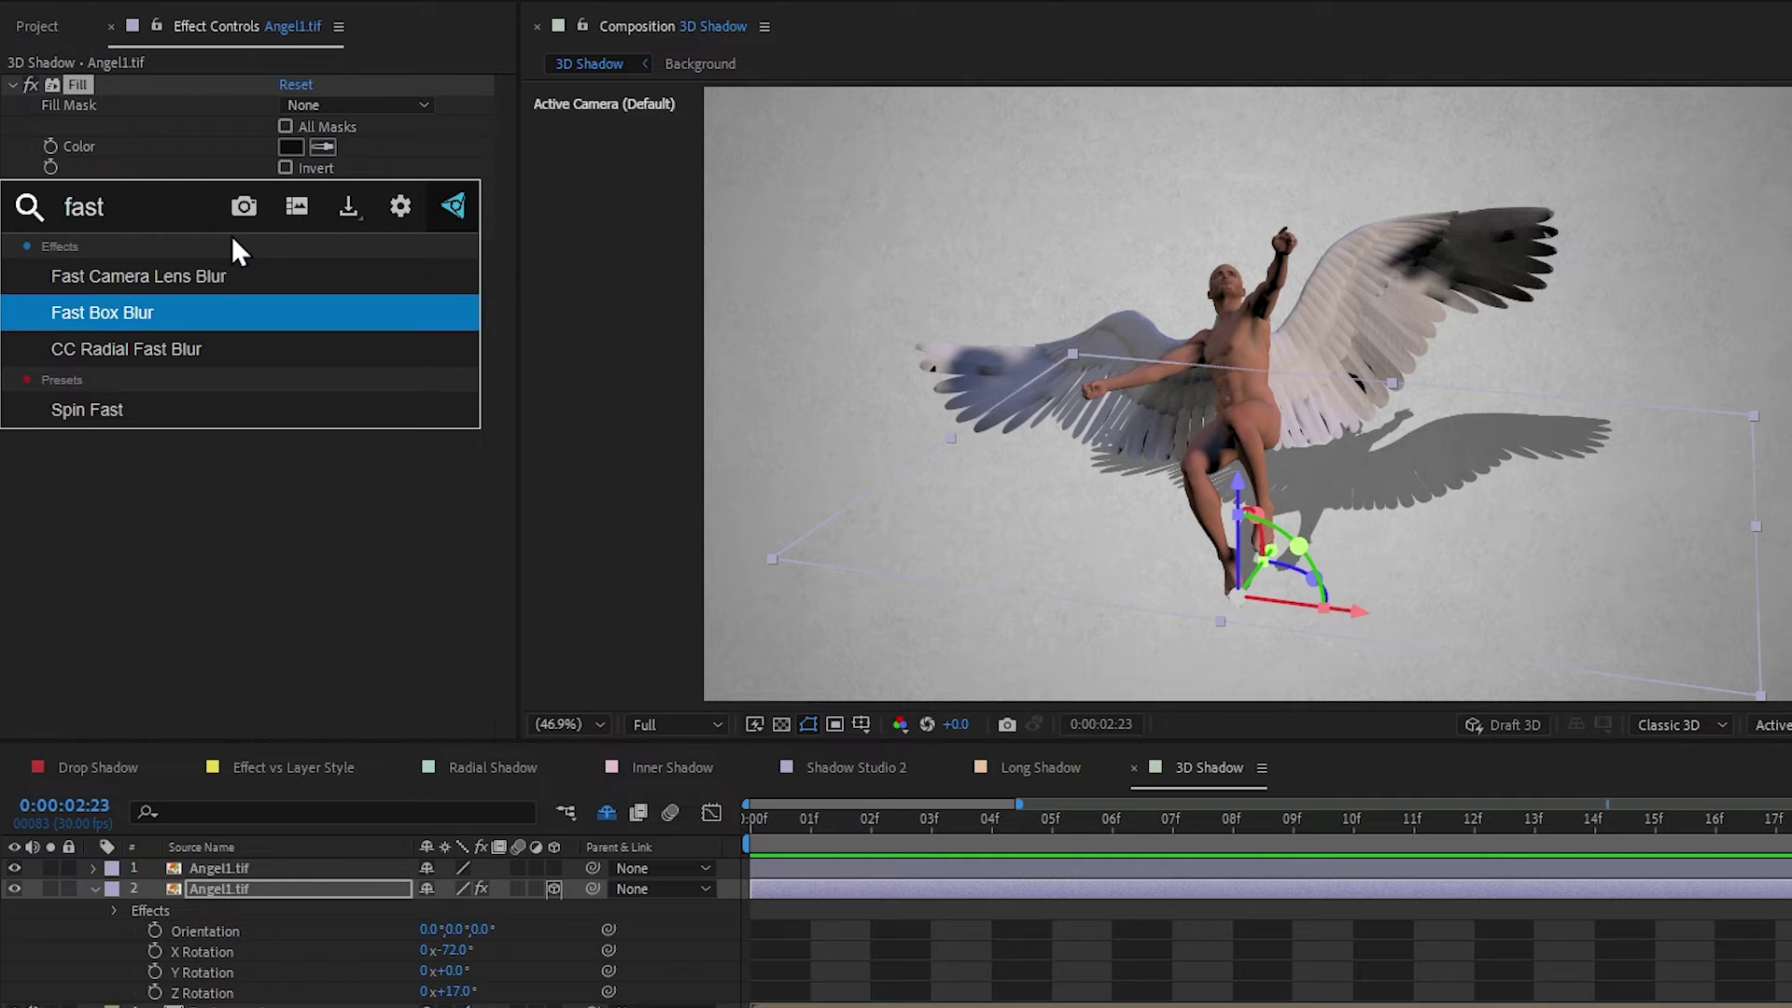
pyautogui.press('Return')
pyautogui.moveTo(288, 269); pyautogui.dragTo(511, 271)
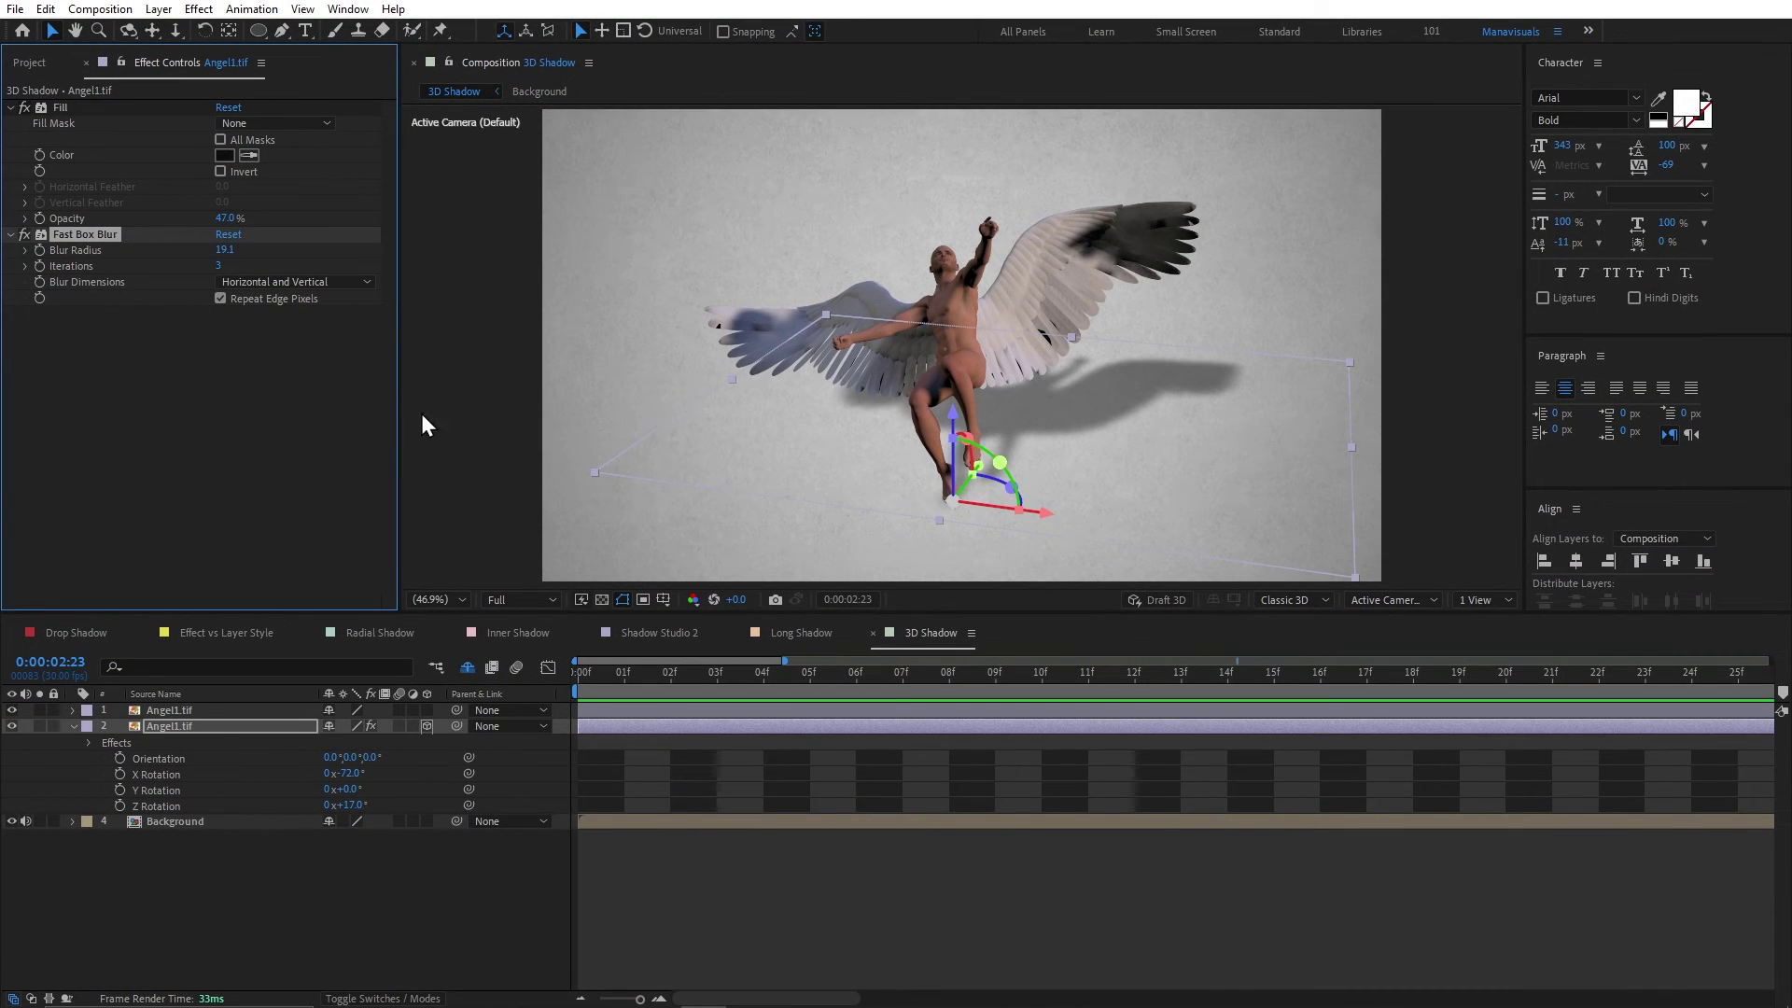
pyautogui.click(72, 726)
# Hide the angel layers, duplicate Shadow 2 as a 3D layer, and lay it flat.
pyautogui.moveTo(11, 710); pyautogui.dragTo(11, 742)
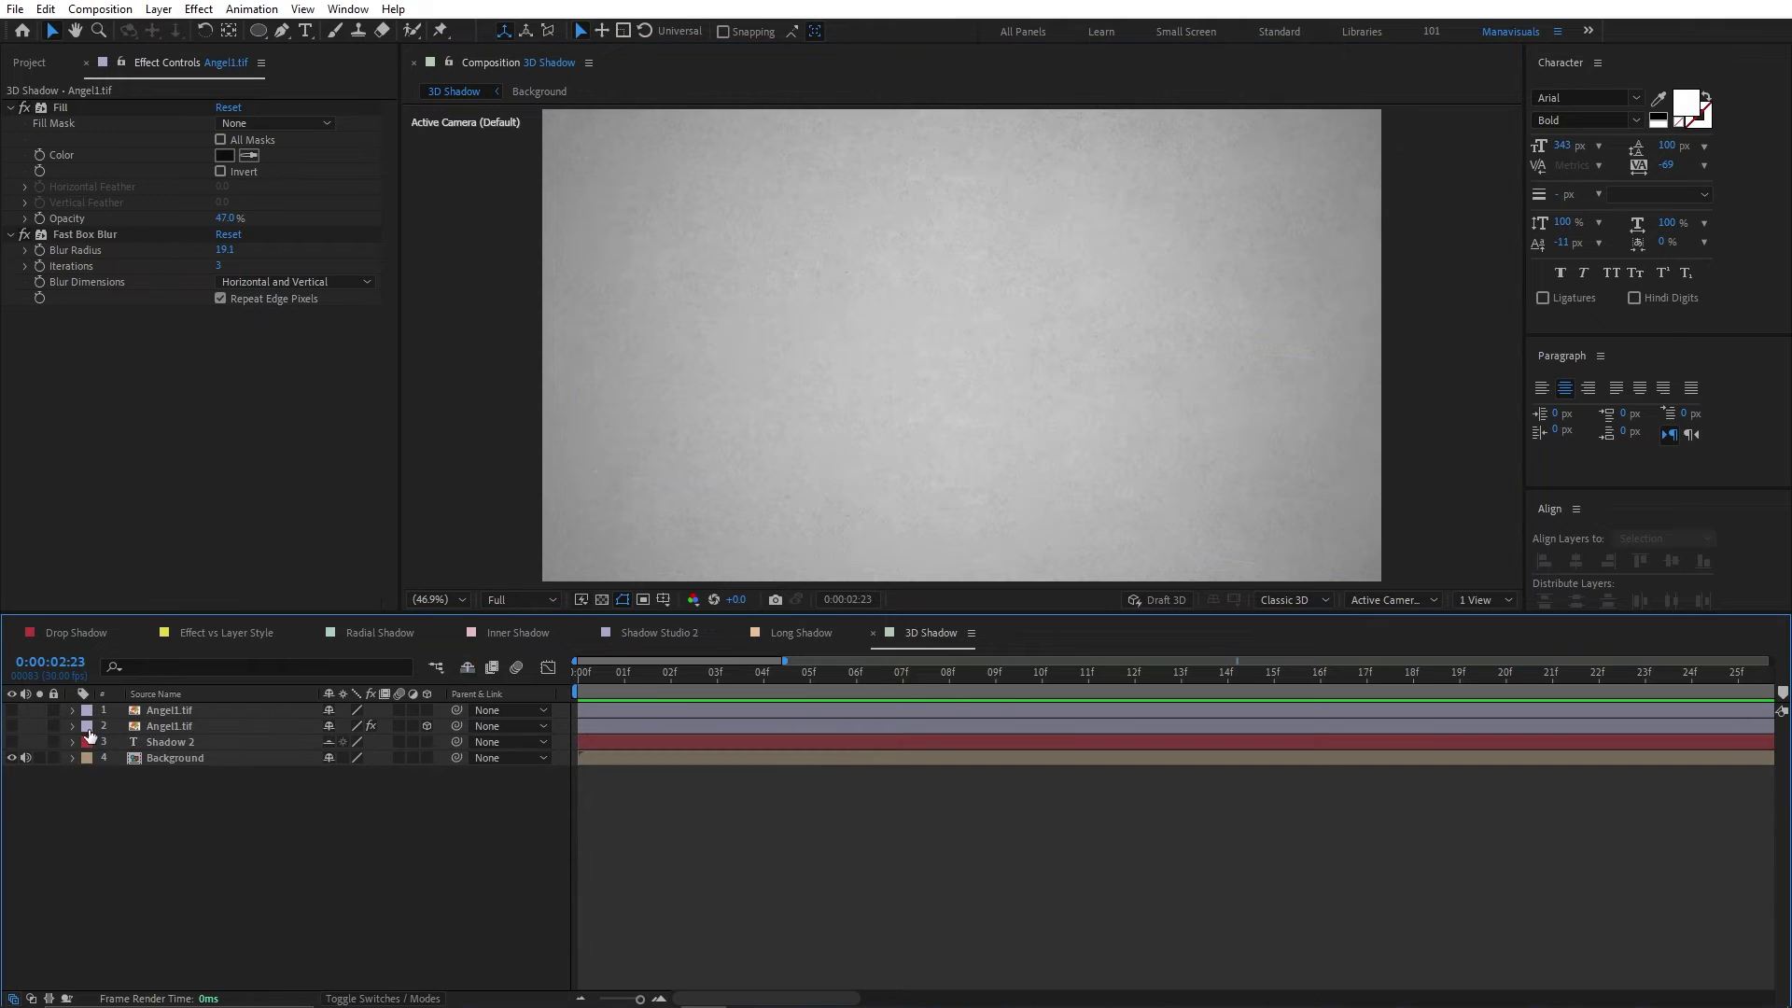
pyautogui.click(90, 737)
pyautogui.hotkey('ctrl', 'd')
pyautogui.click(428, 758)
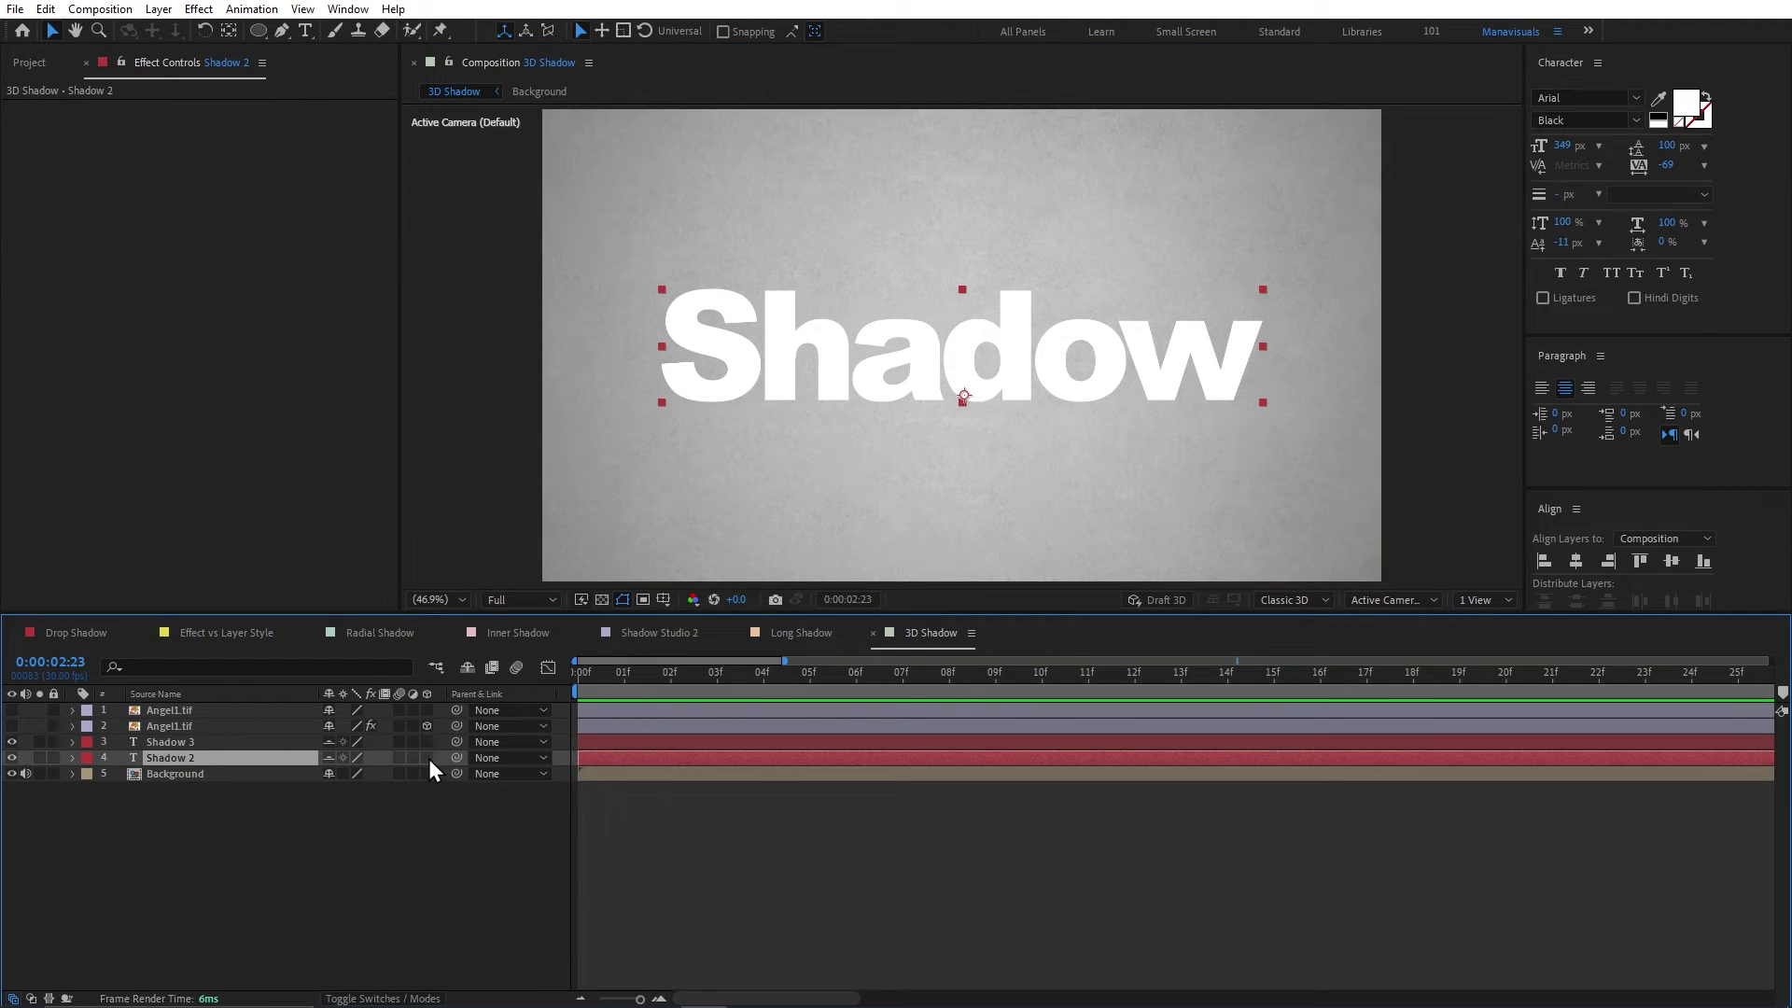
pyautogui.click(427, 758)
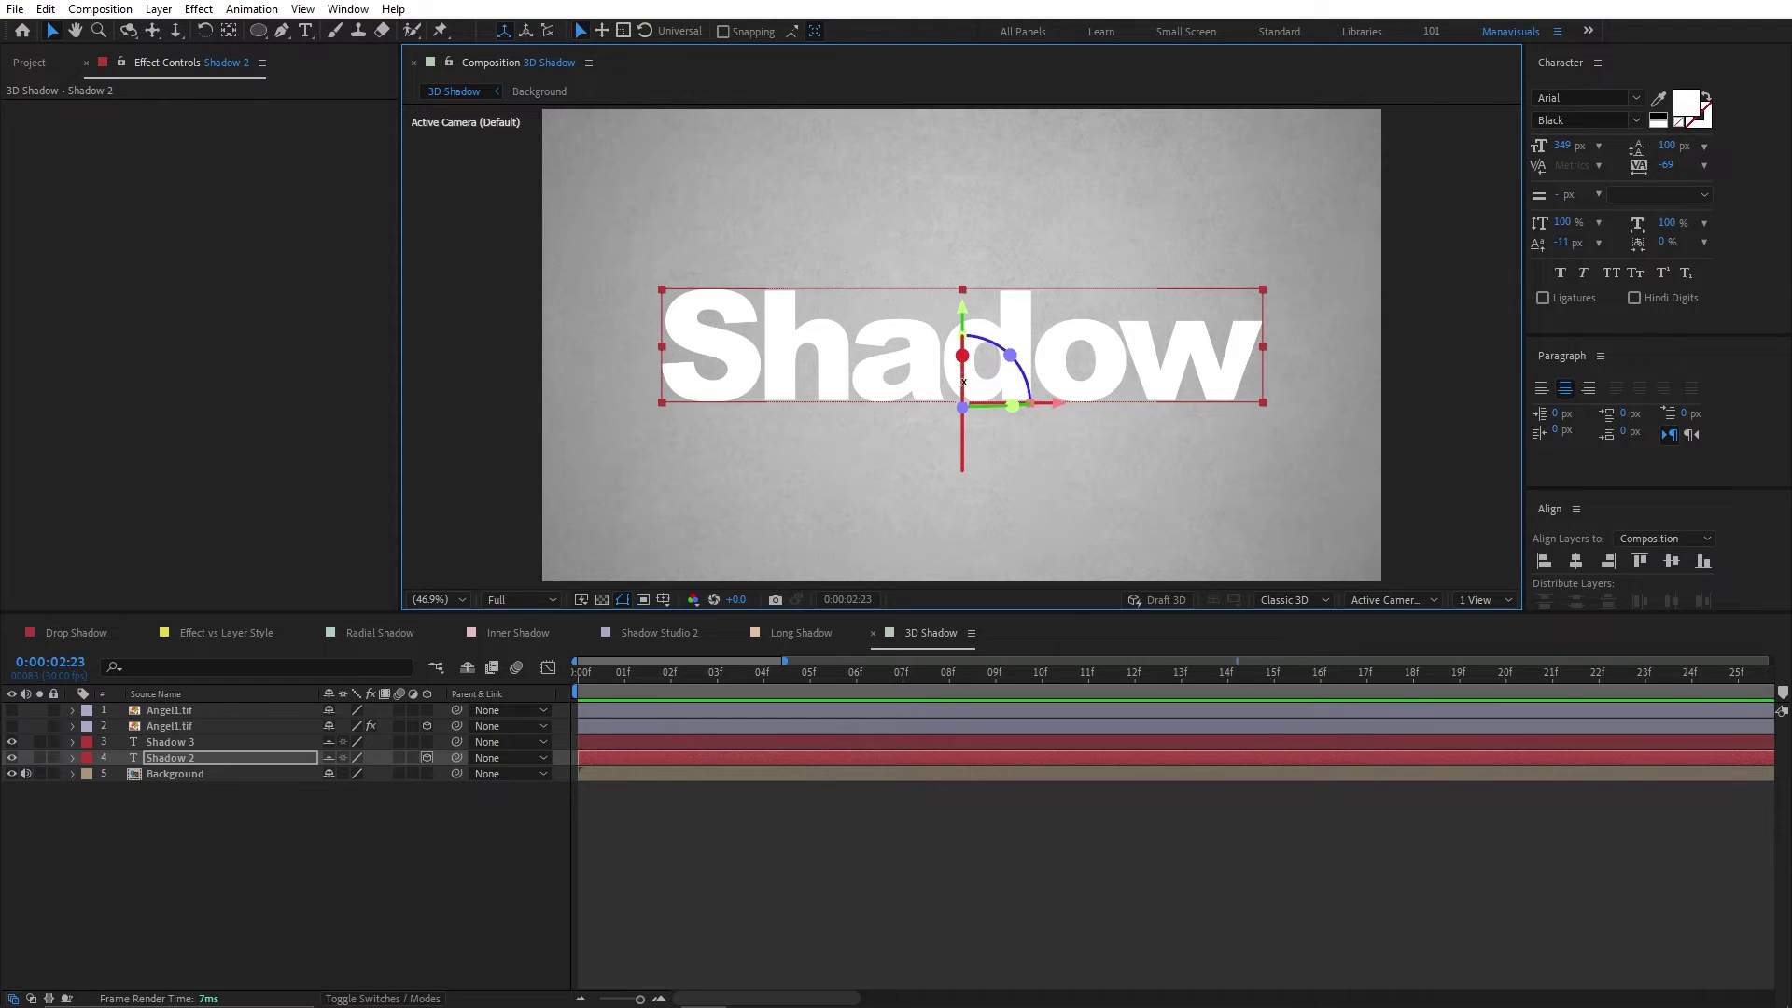
pyautogui.moveTo(964, 382); pyautogui.dragTo(976, 415)
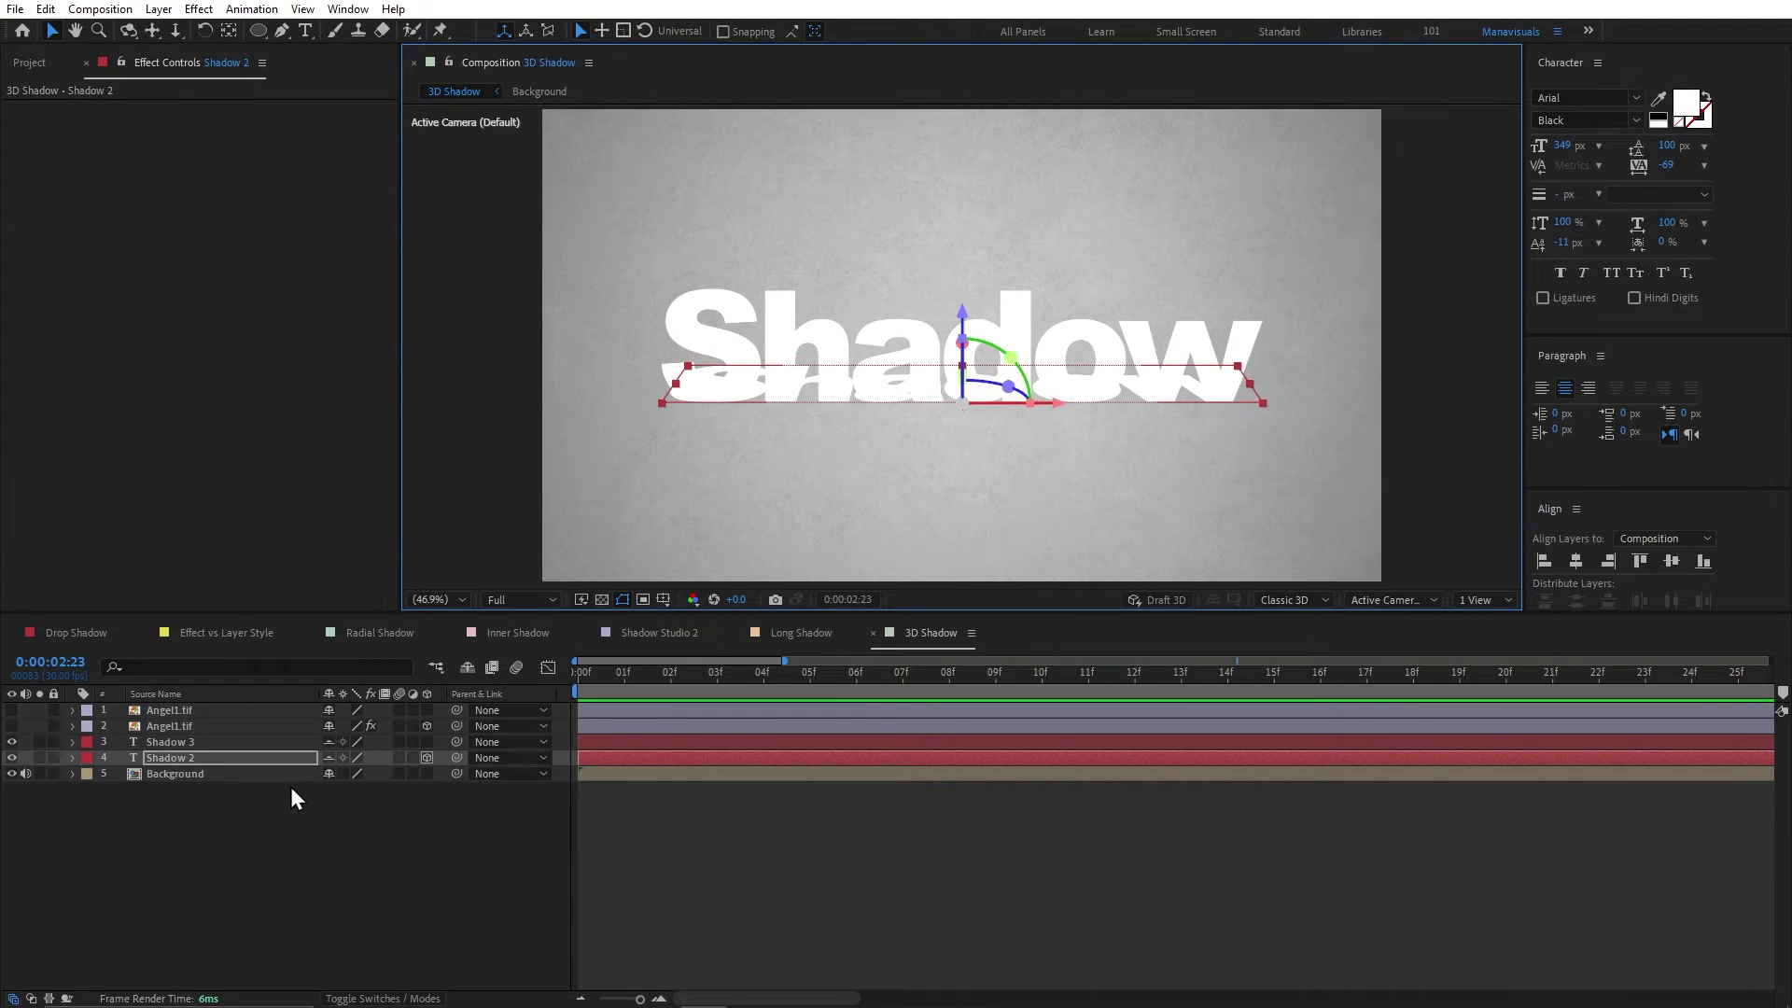
# Fill the flattened text black (000000) and turn it 24° on Z.
pyautogui.hotkey('ctrl', 'space')
pyautogui.write('fill')
pyautogui.press('Return')
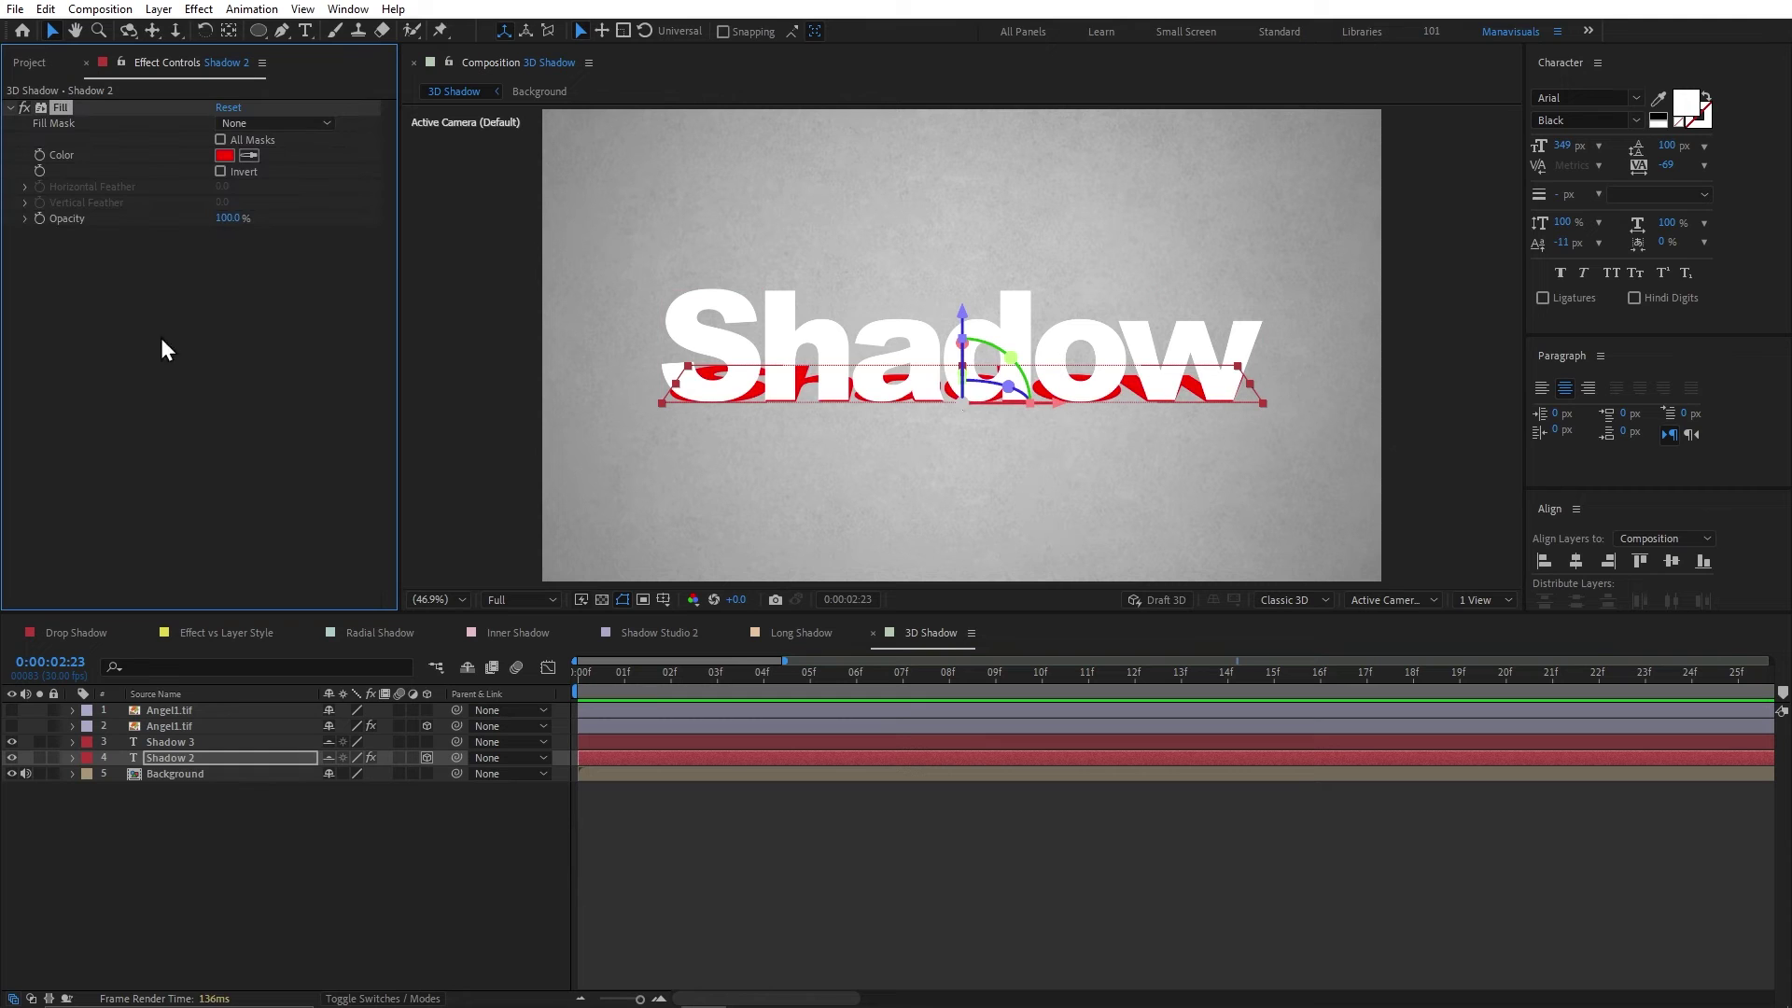
pyautogui.click(224, 155)
pyautogui.write('000000')
pyautogui.press('Return')
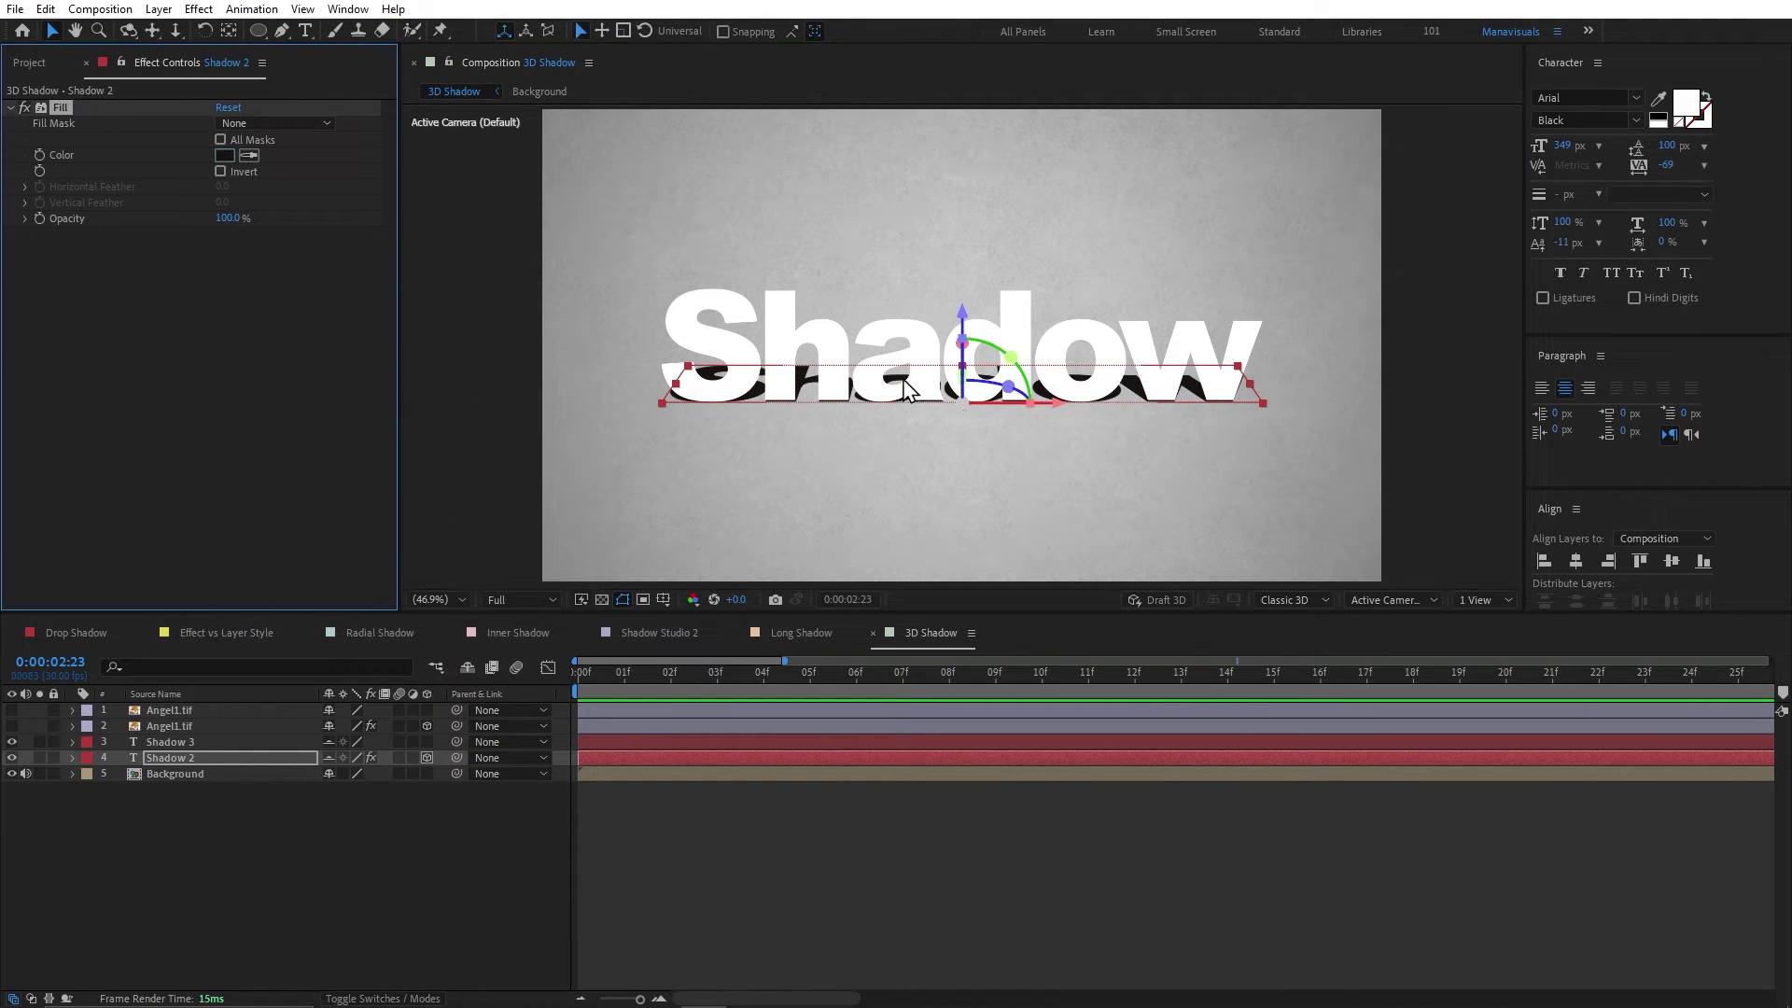
pyautogui.press('r')
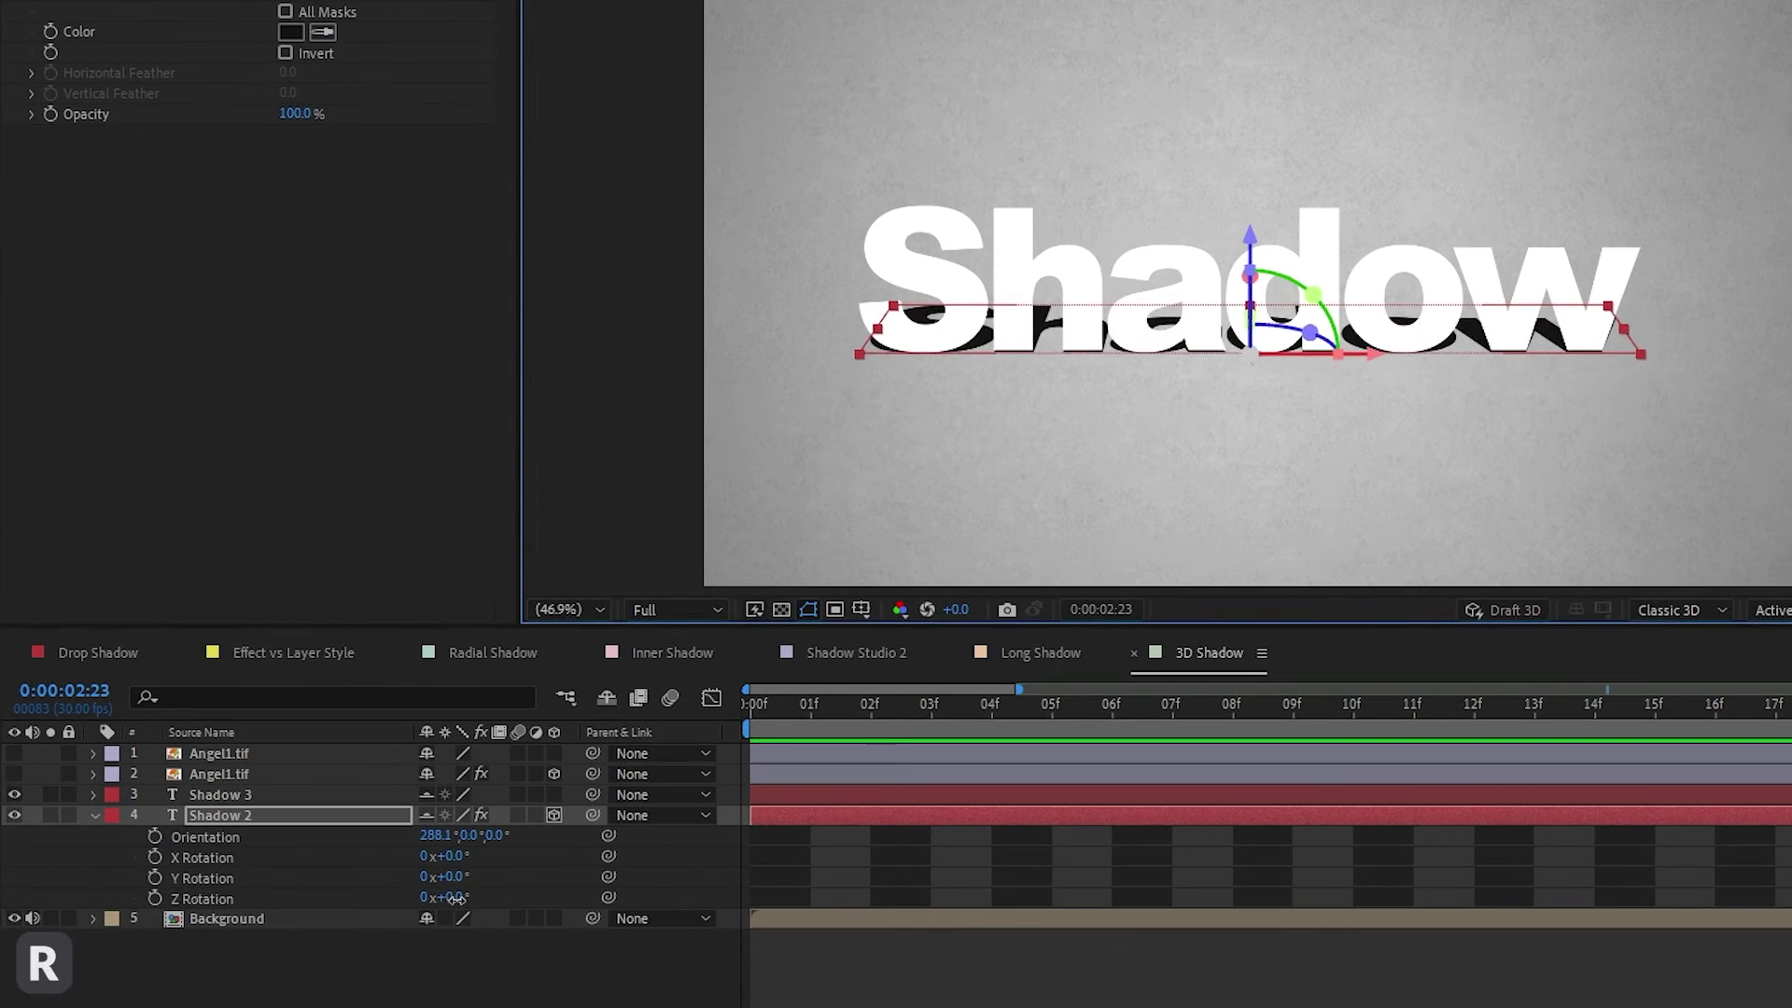
pyautogui.moveTo(456, 898); pyautogui.dragTo(495, 897)
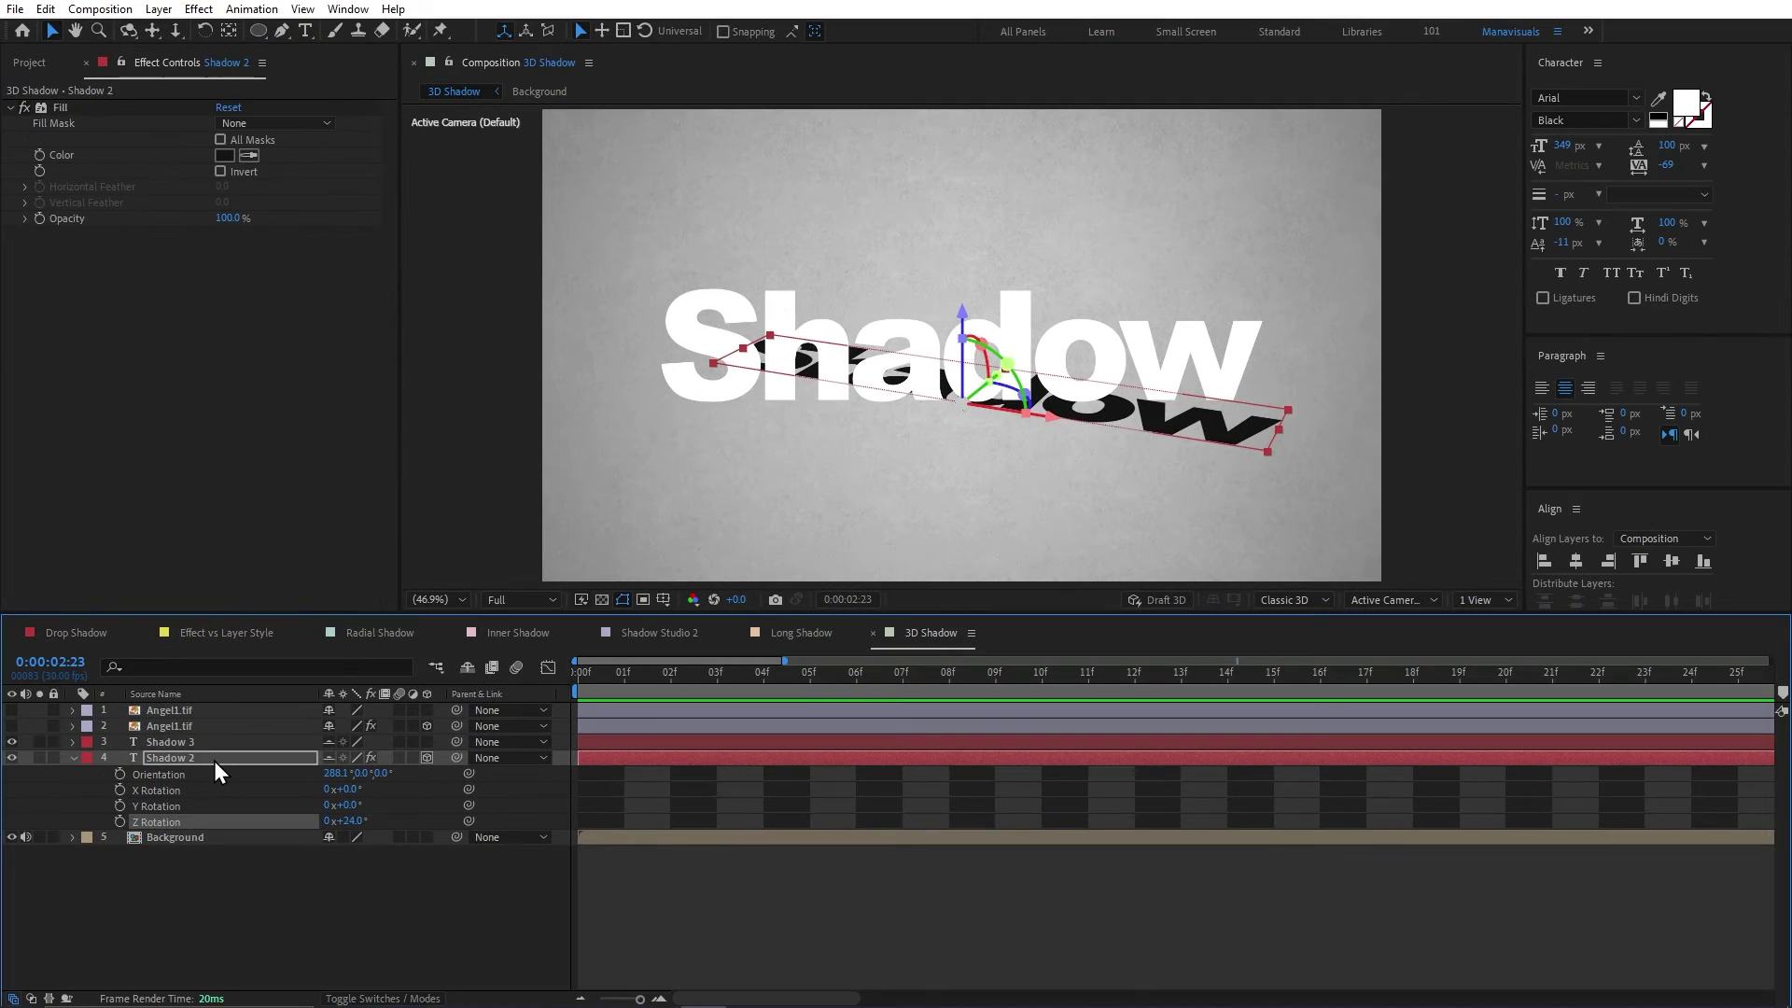
# Delete Shadow 2, make the top angel layer visible, and hide Shadow 3.
pyautogui.click(215, 759)
pyautogui.press('Delete')
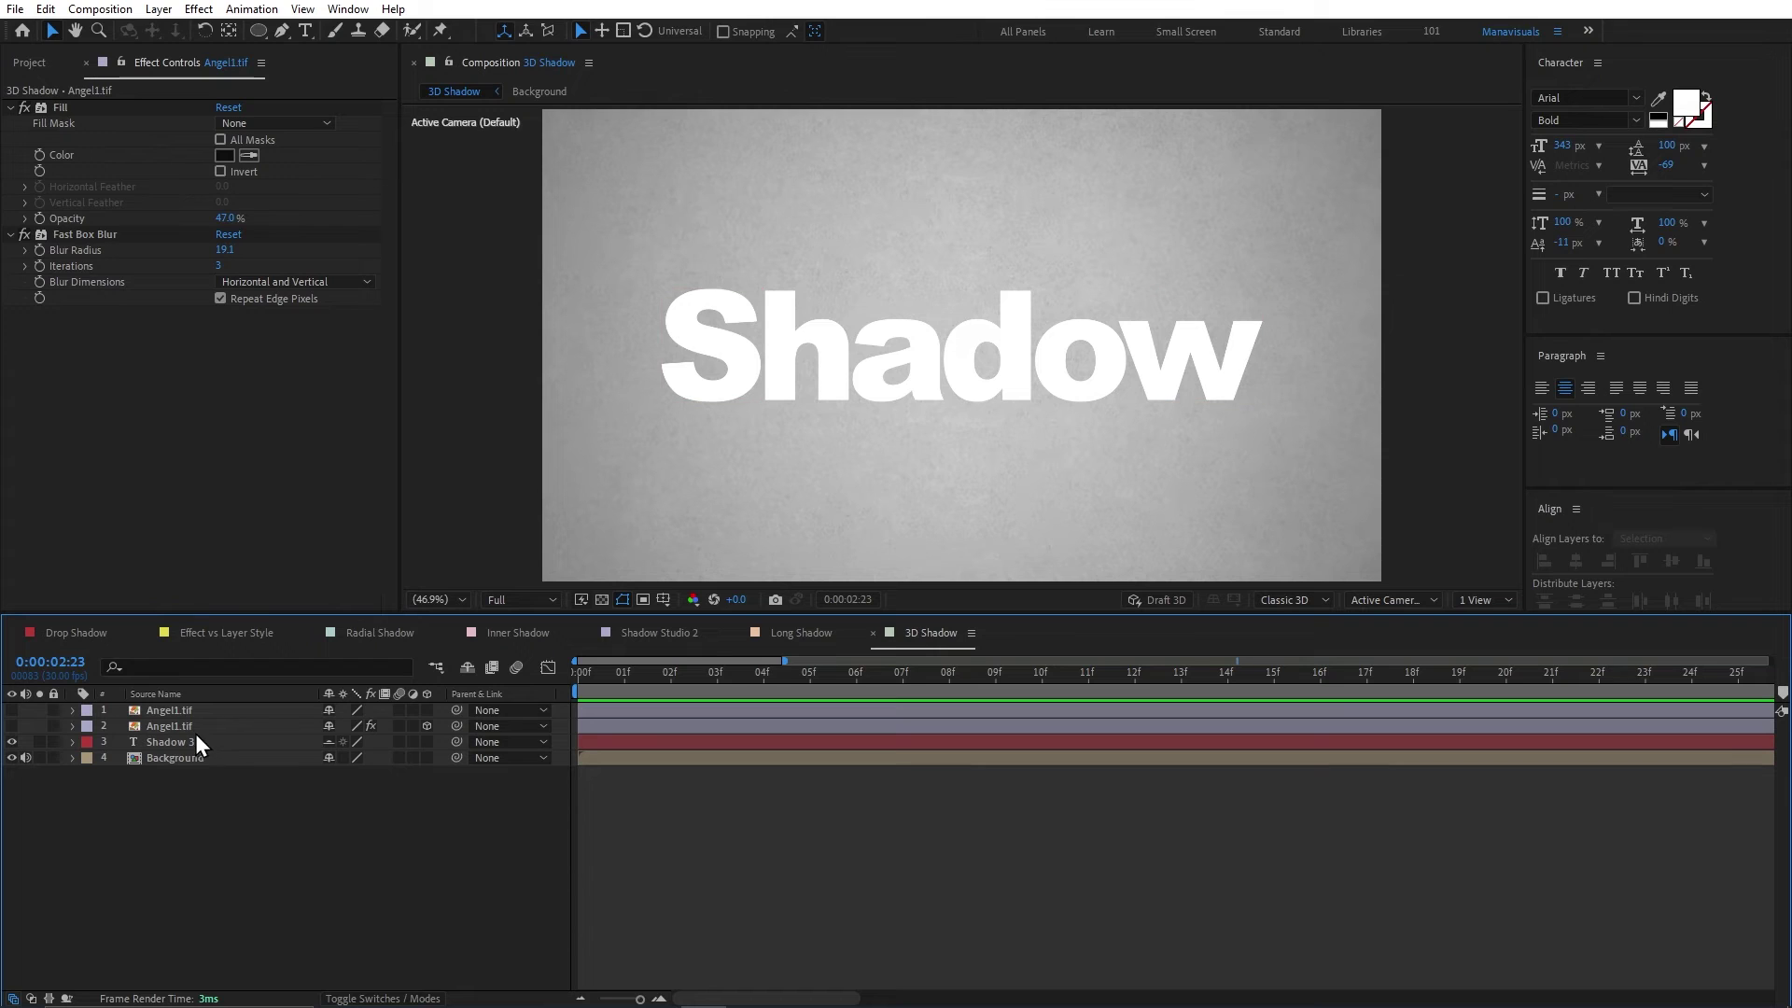
pyautogui.click(183, 726)
pyautogui.click(164, 711)
pyautogui.click(12, 710)
pyautogui.click(12, 742)
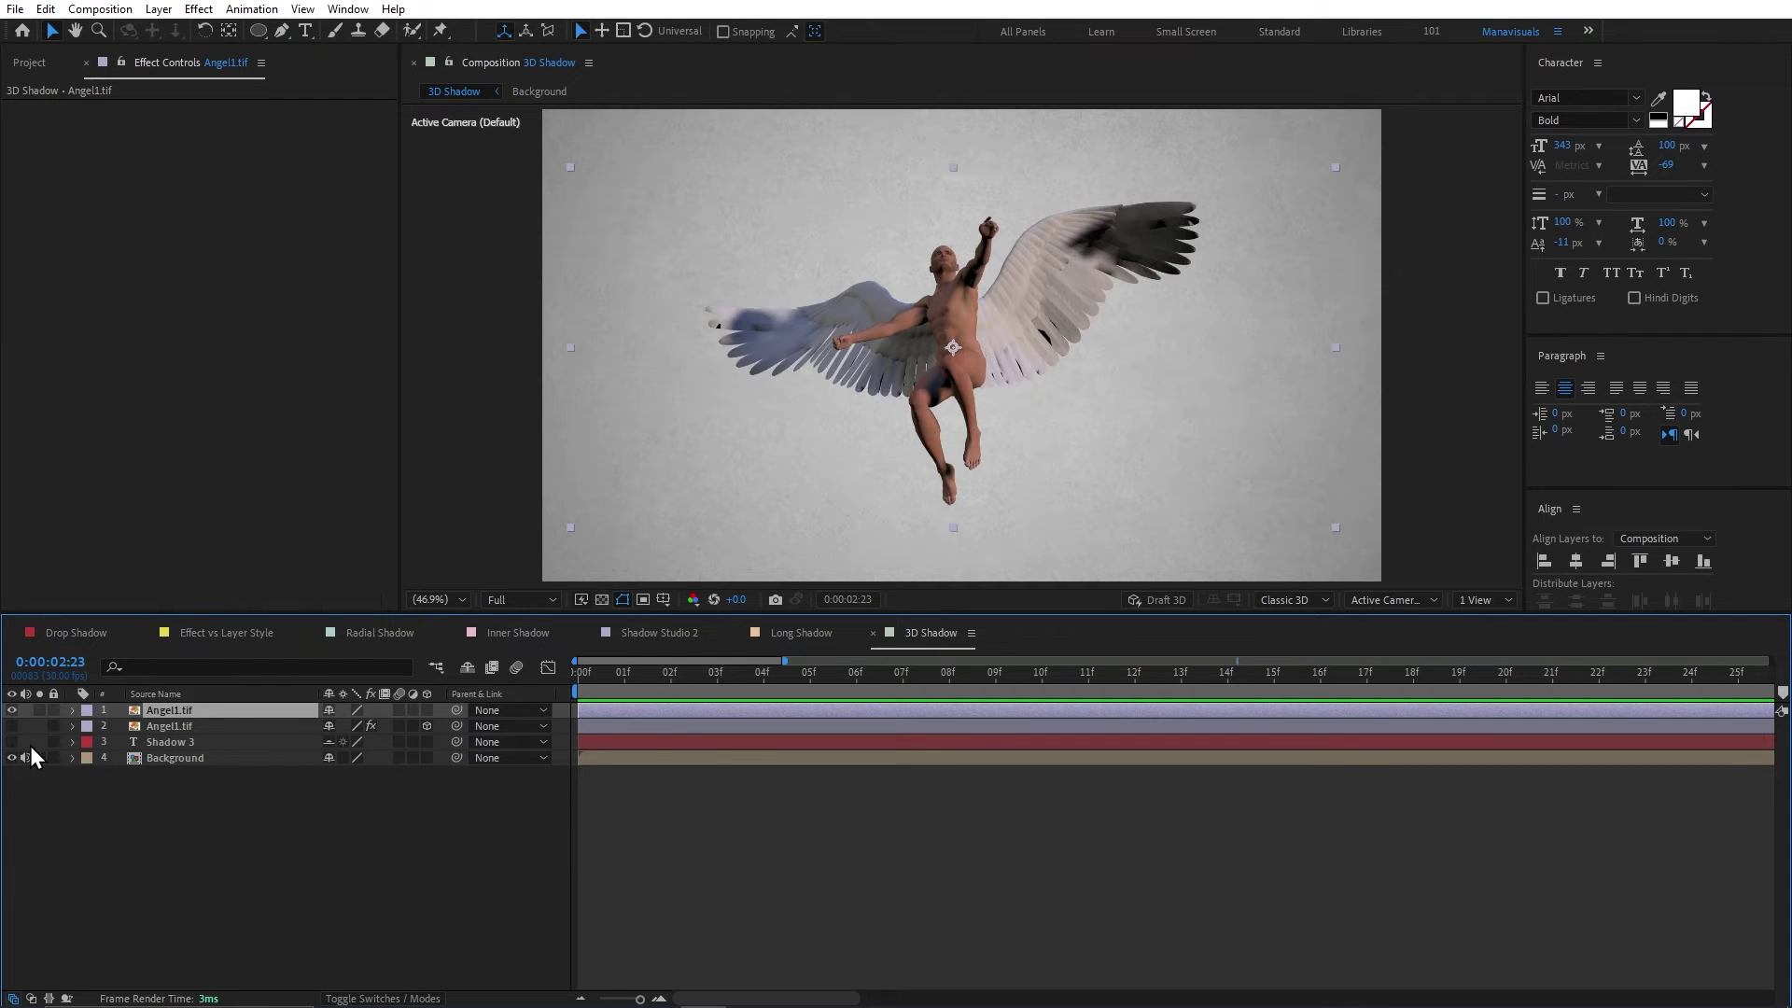
# Apply CC Power Pin to the top angel and drag its top corners to lean it back.
pyautogui.hotkey('ctrl', 'space')
pyautogui.write('cc powe')
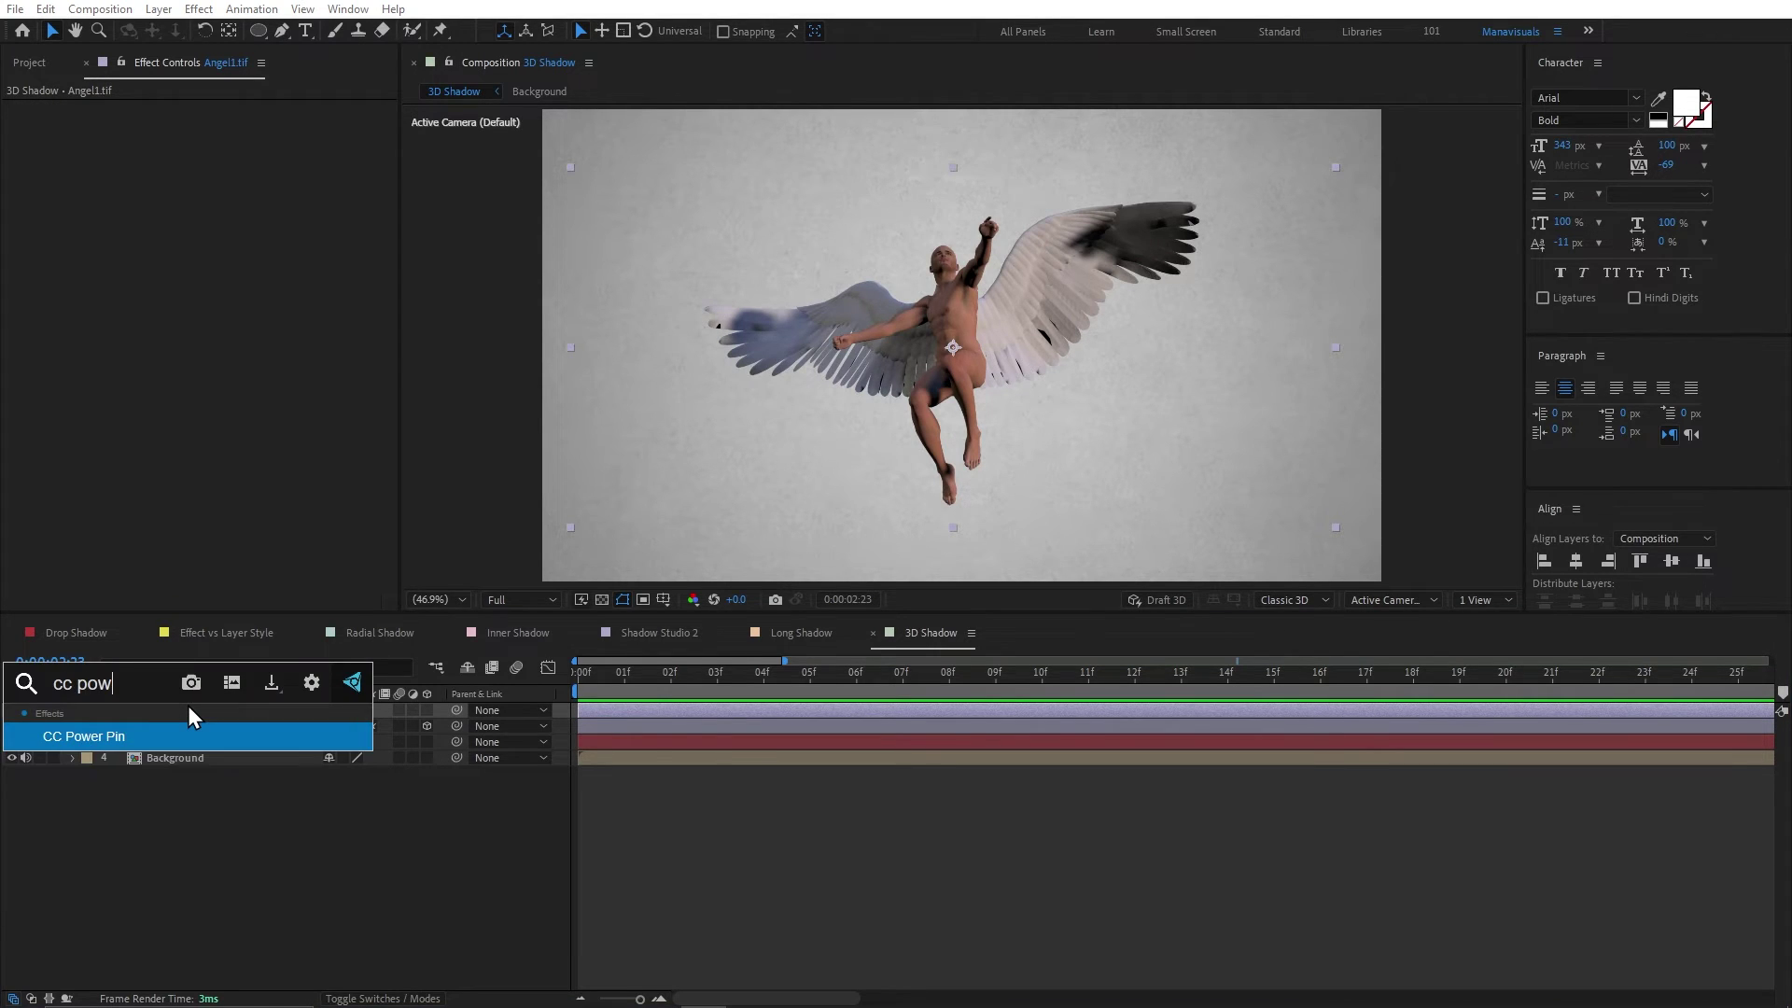
pyautogui.press('Return')
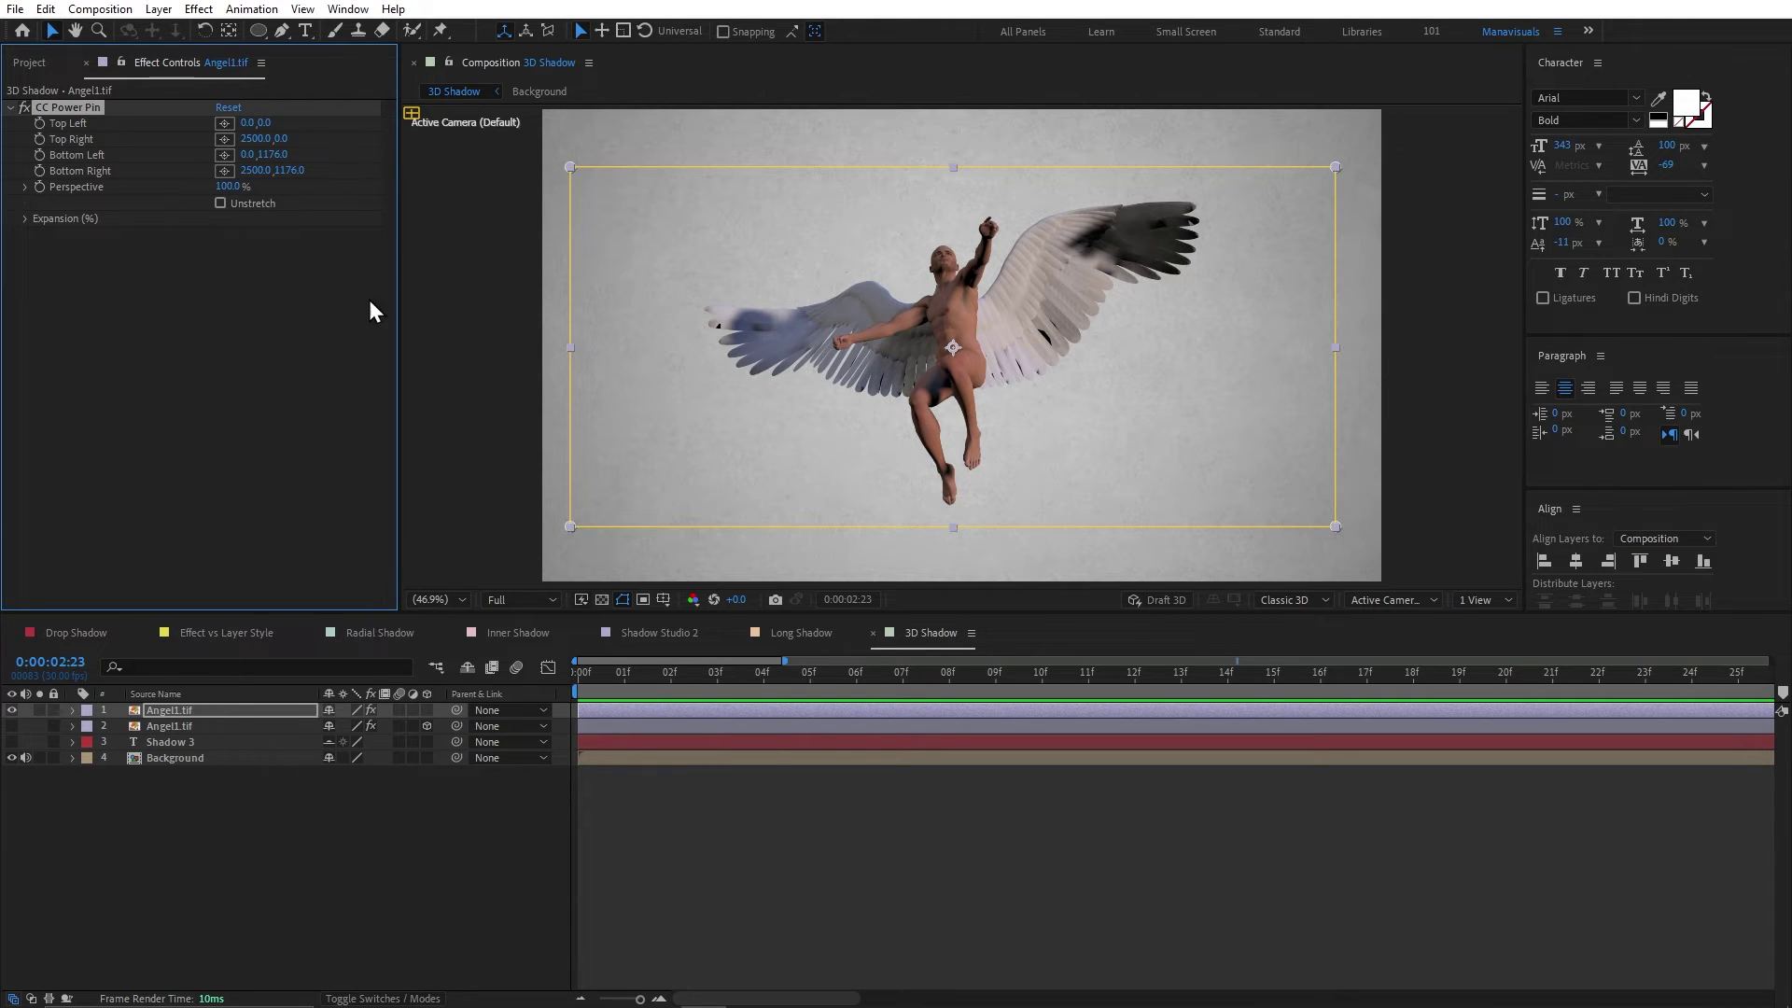
pyautogui.moveTo(570, 167); pyautogui.dragTo(738, 233)
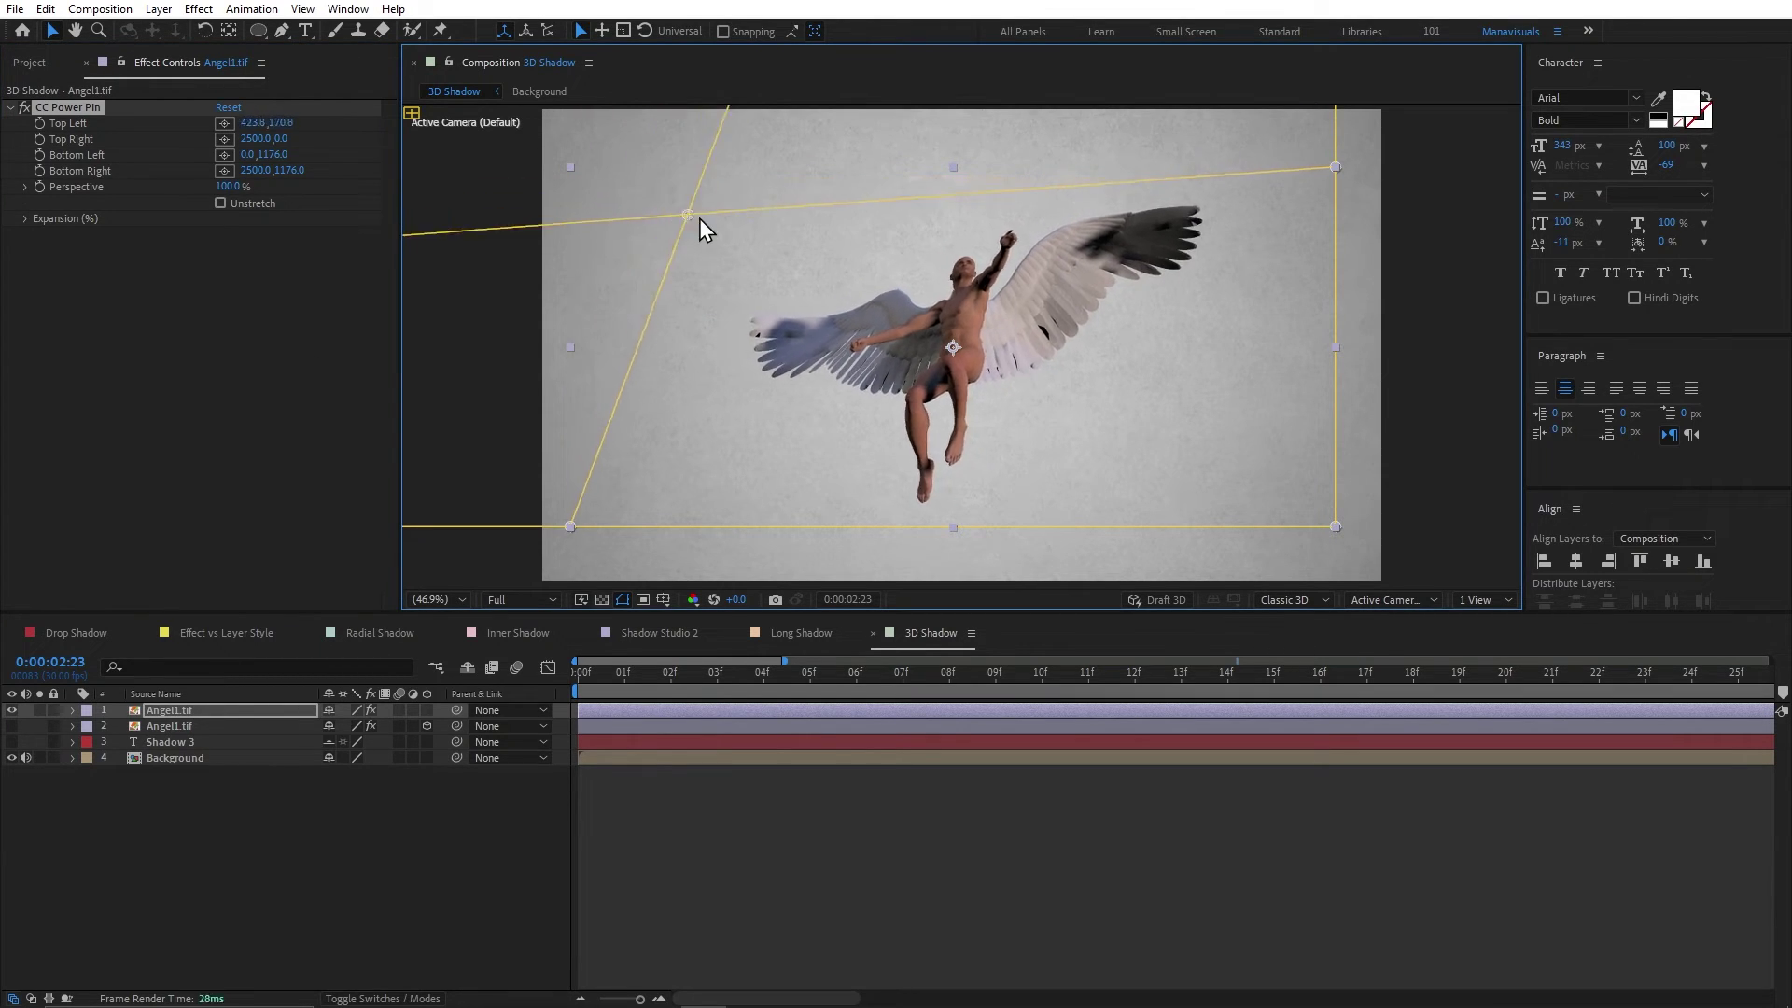
pyautogui.moveTo(1335, 167); pyautogui.dragTo(1352, 237)
# Copy Fill and Fast Box Blur from the lower angel onto the top Angel1.tif layer.
pyautogui.click(188, 726)
pyautogui.click(162, 506)
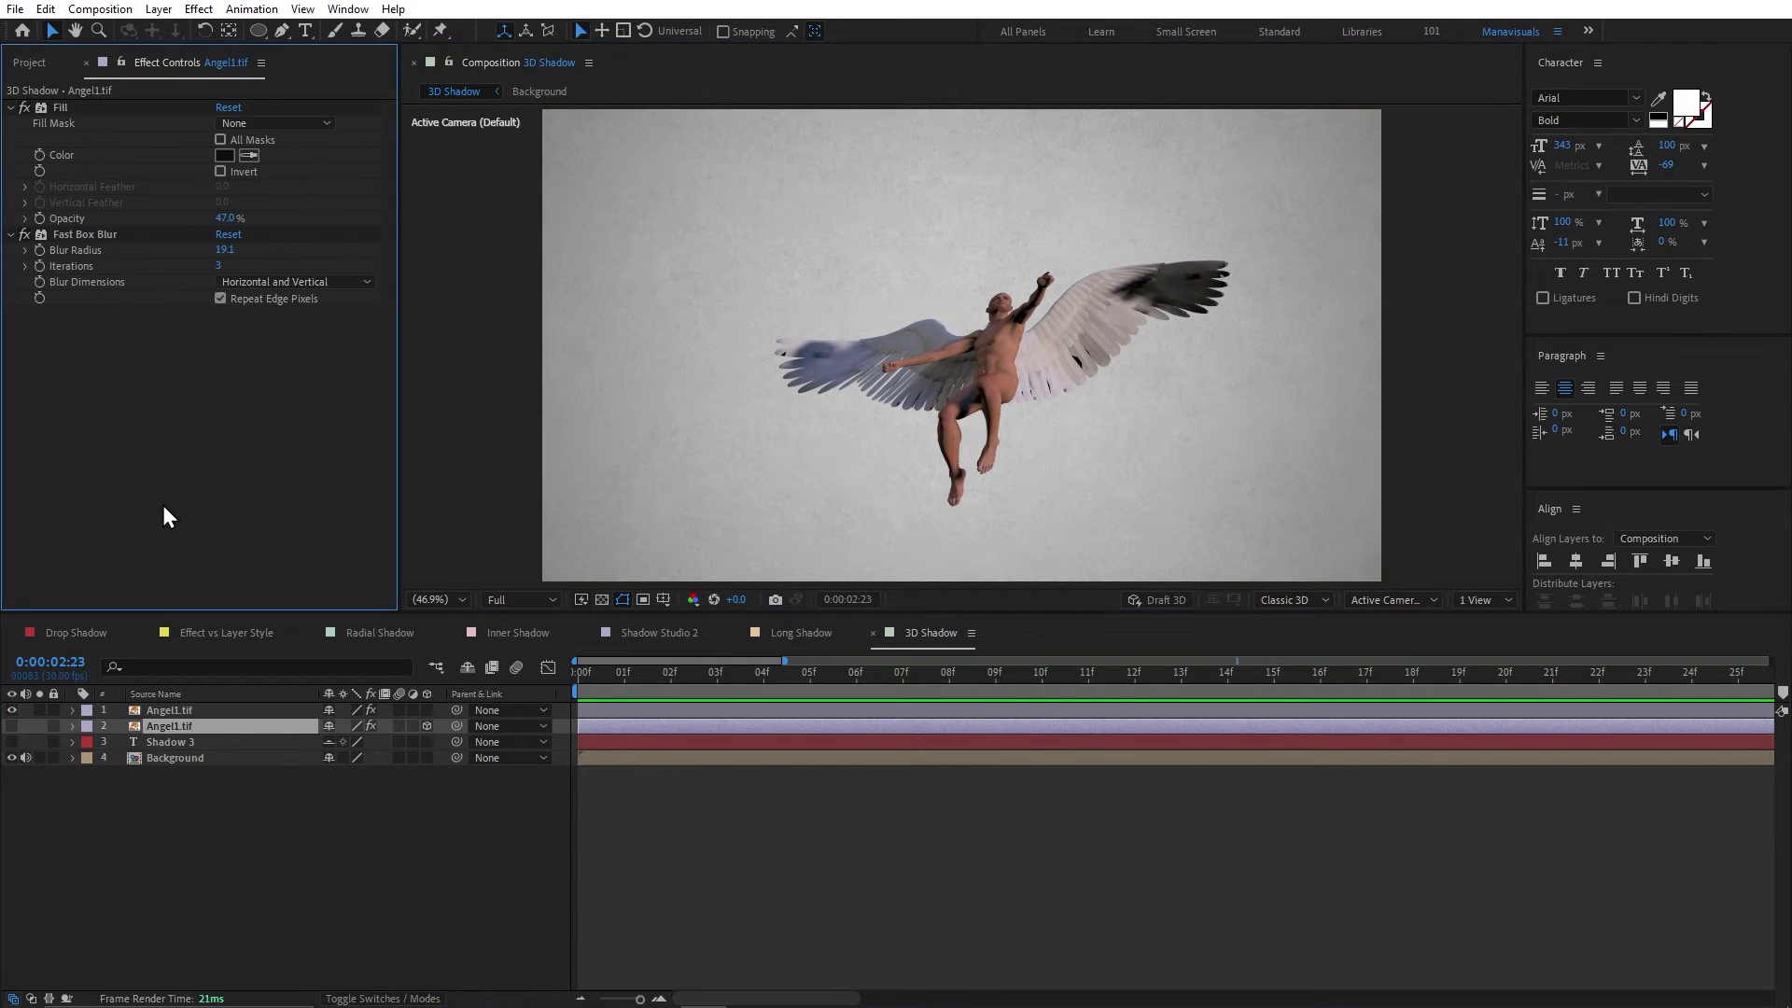
pyautogui.hotkey('ctrl', 'c')
pyautogui.click(192, 708)
pyautogui.click(182, 496)
pyautogui.hotkey('ctrl', 'v')
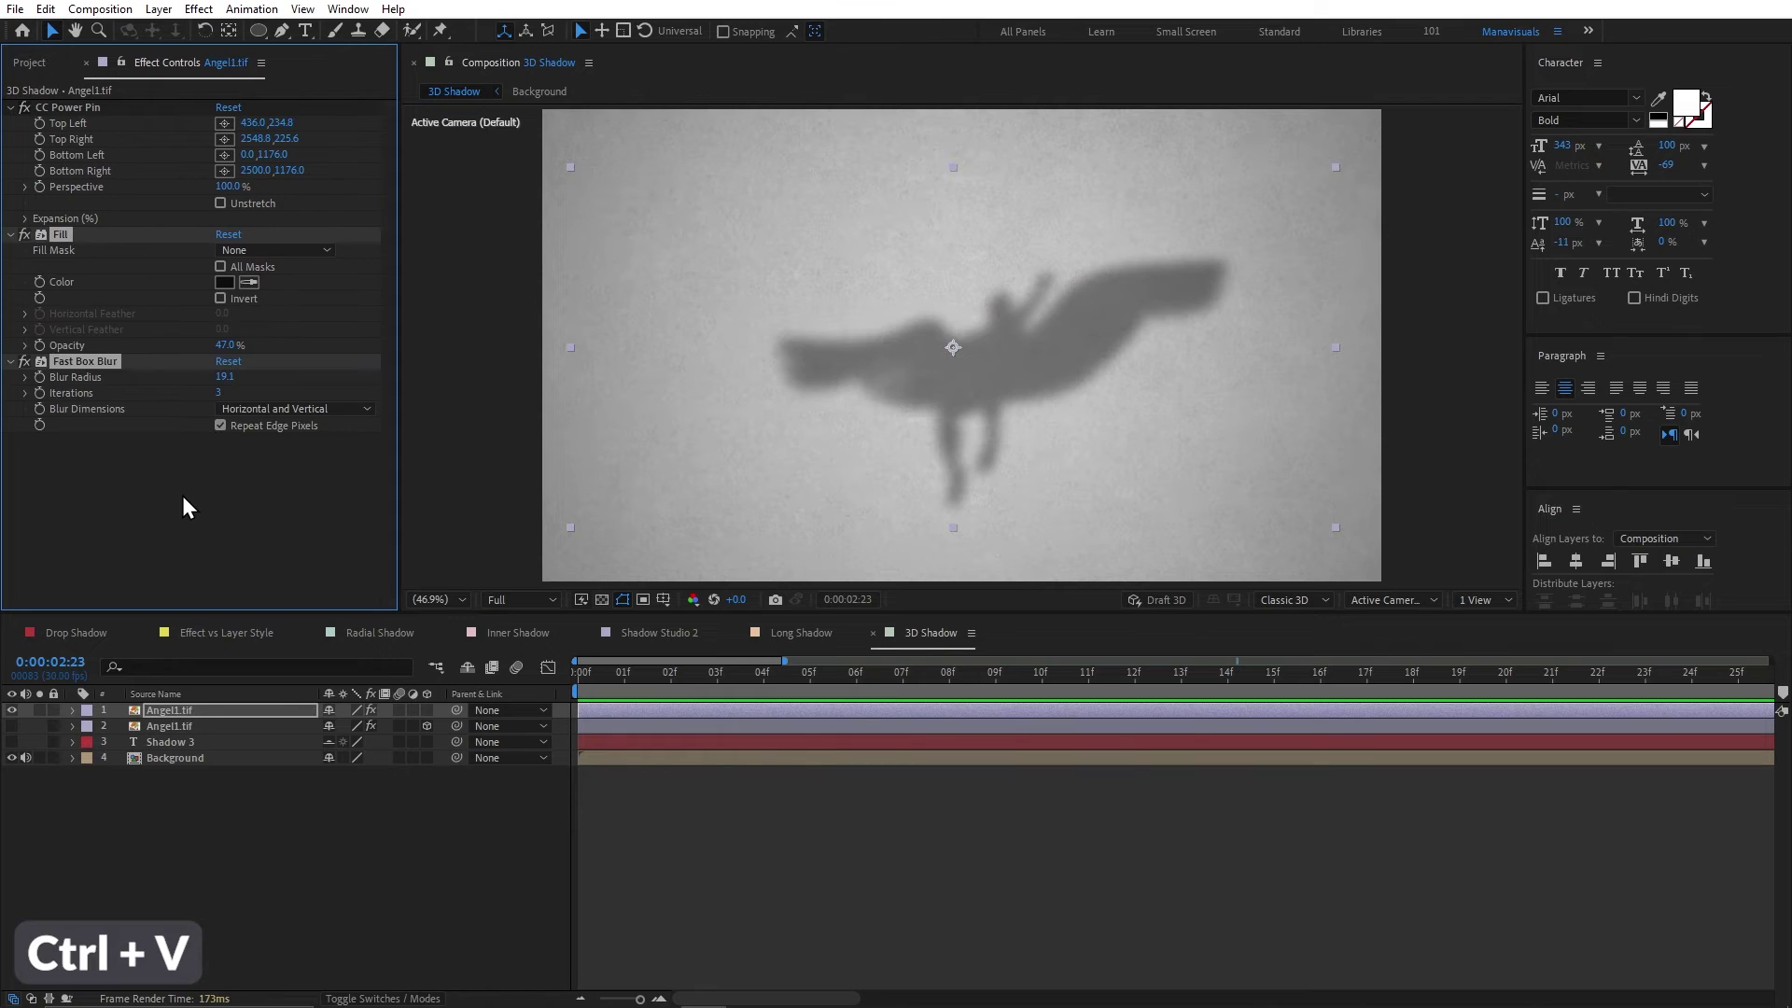
pyautogui.click(181, 491)
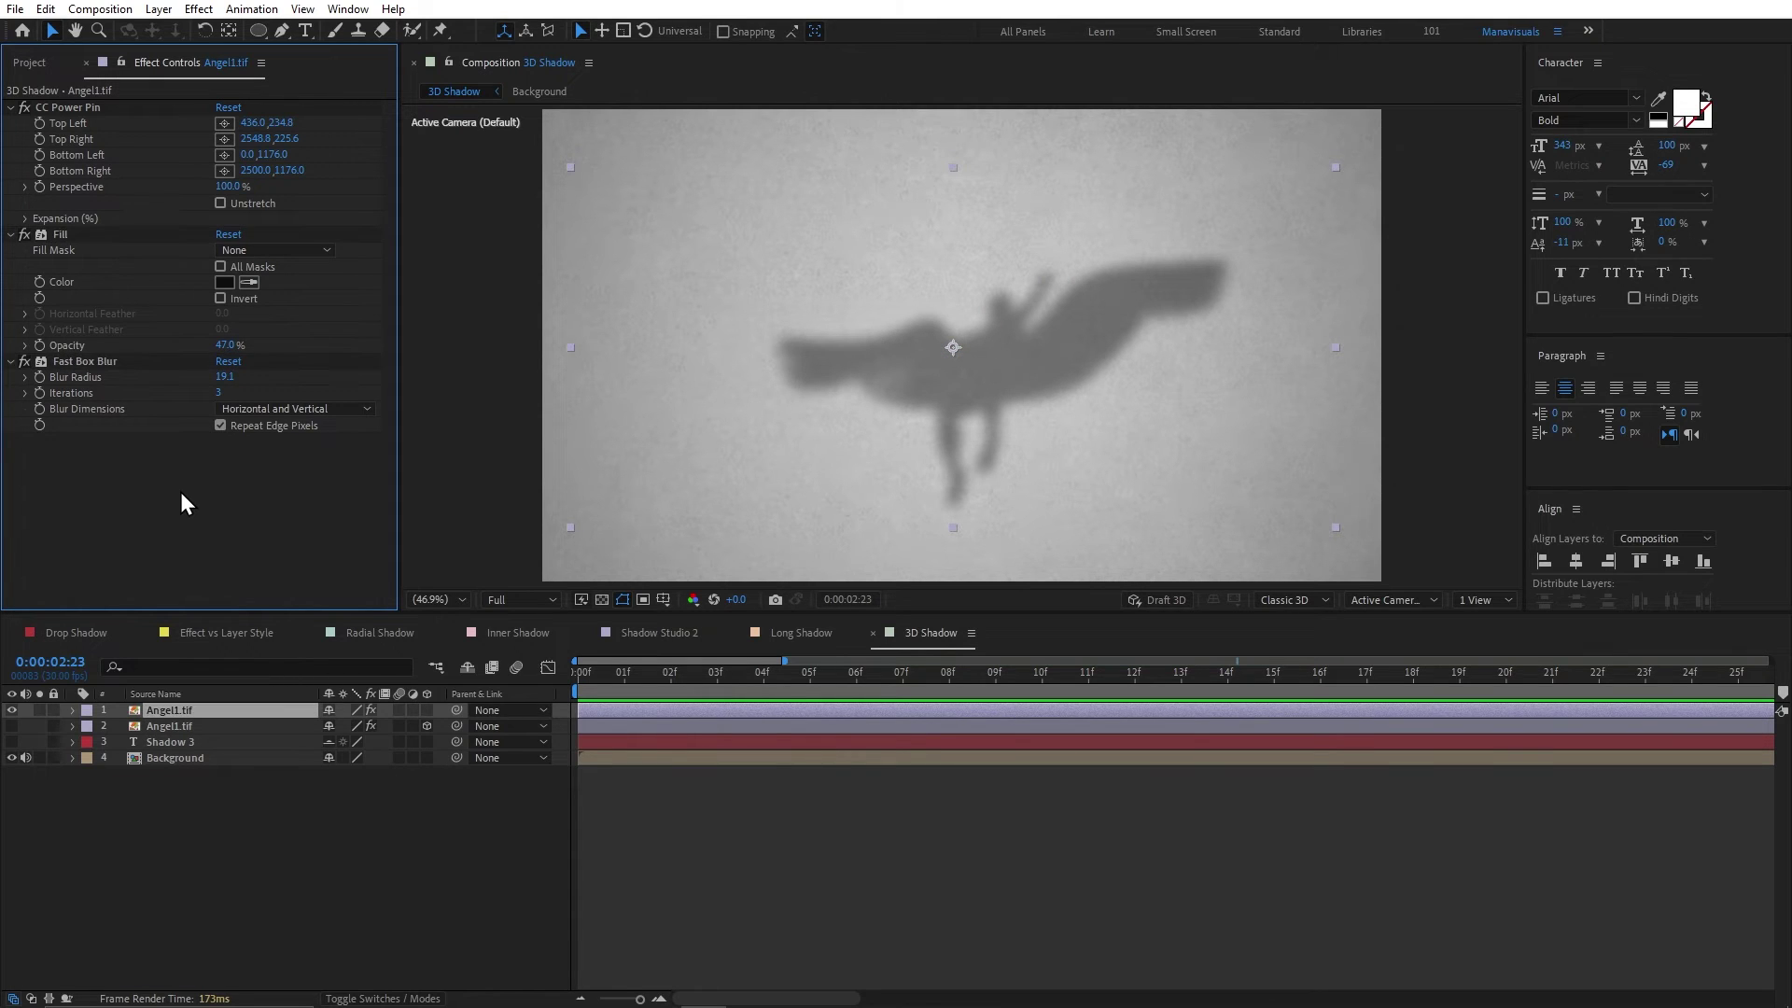
# Add CC Composite with RGB Only unchecked, then hide the angel layers and show Shadow 3.
pyautogui.hotkey('ctrl', 'space')
pyautogui.write('cc co')
pyautogui.press('Down')
pyautogui.press('Down')
pyautogui.press('Return')
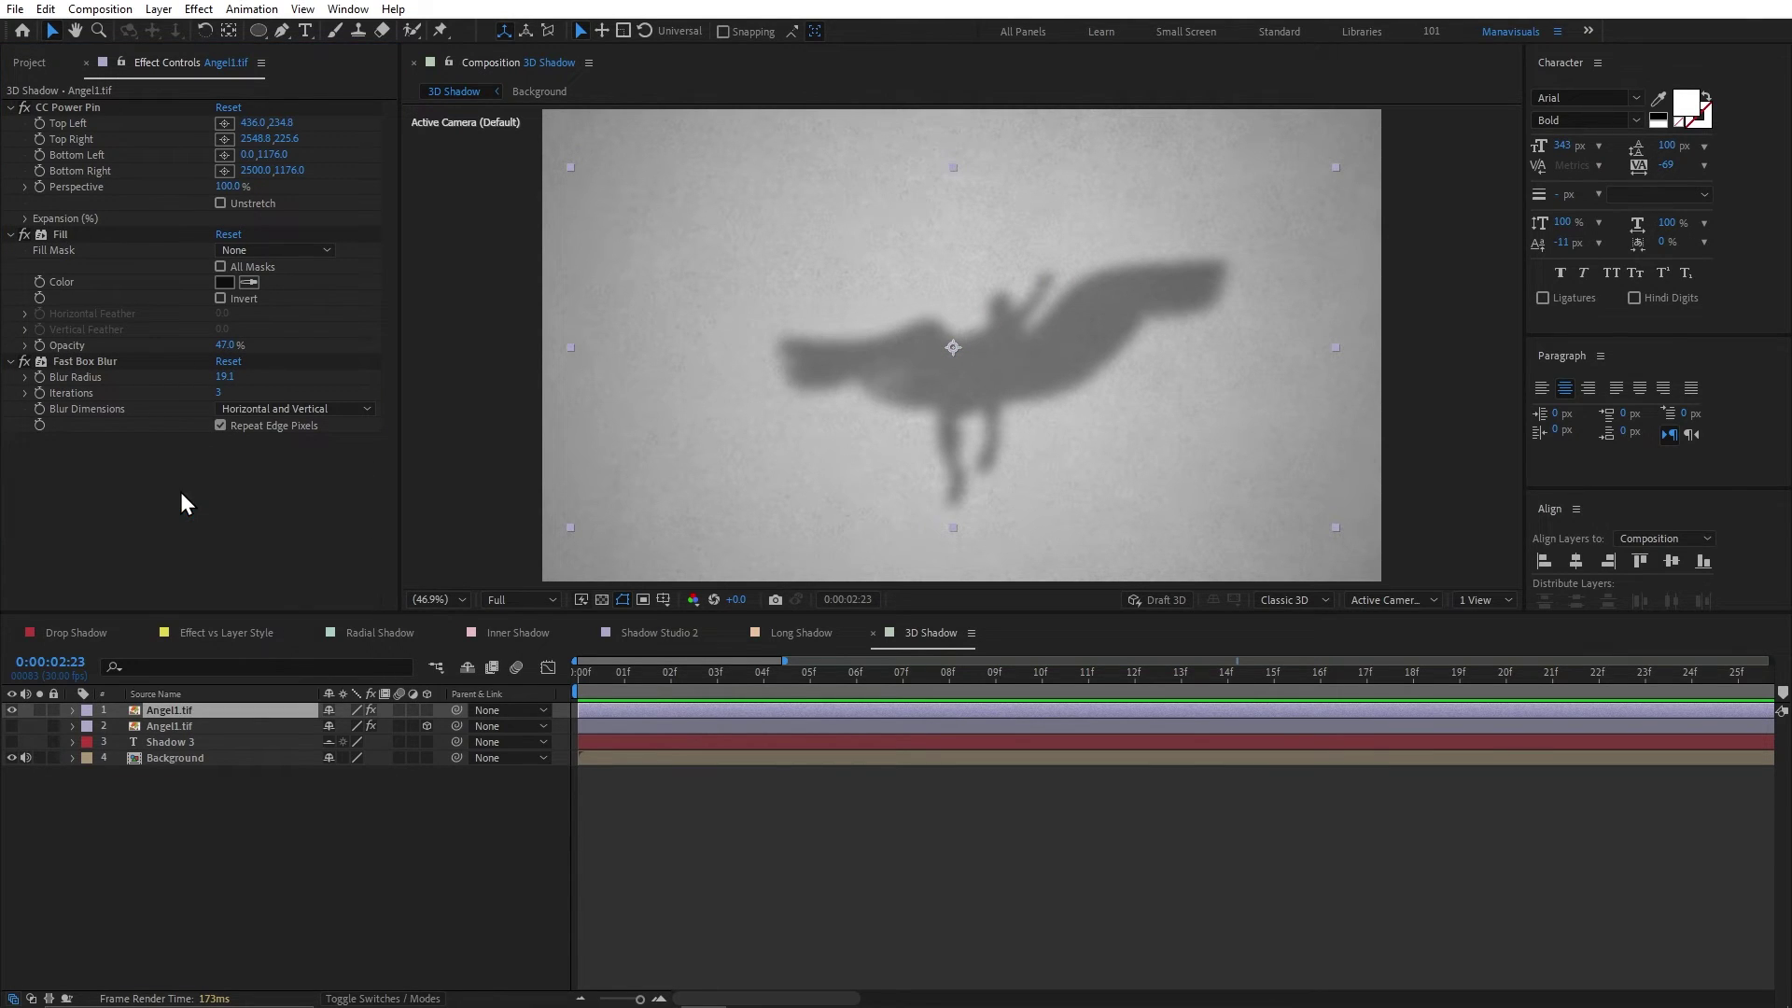
pyautogui.click(238, 489)
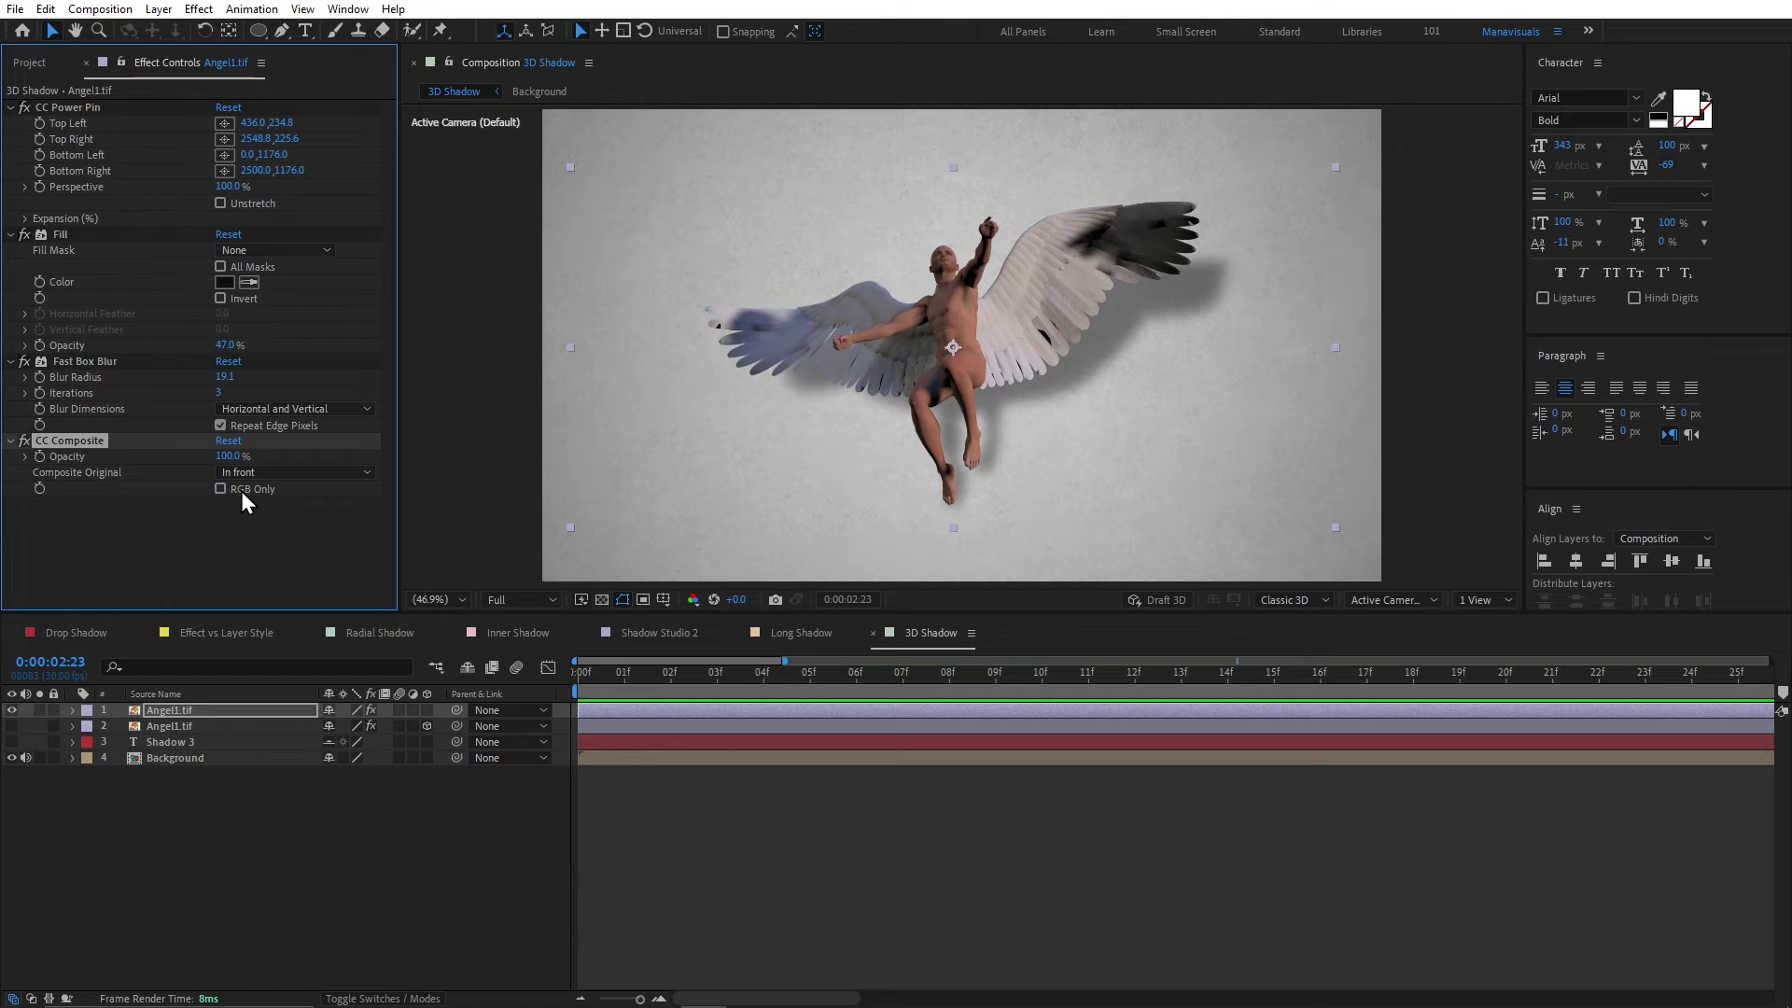
pyautogui.moveTo(11, 742); pyautogui.dragTo(9, 713)
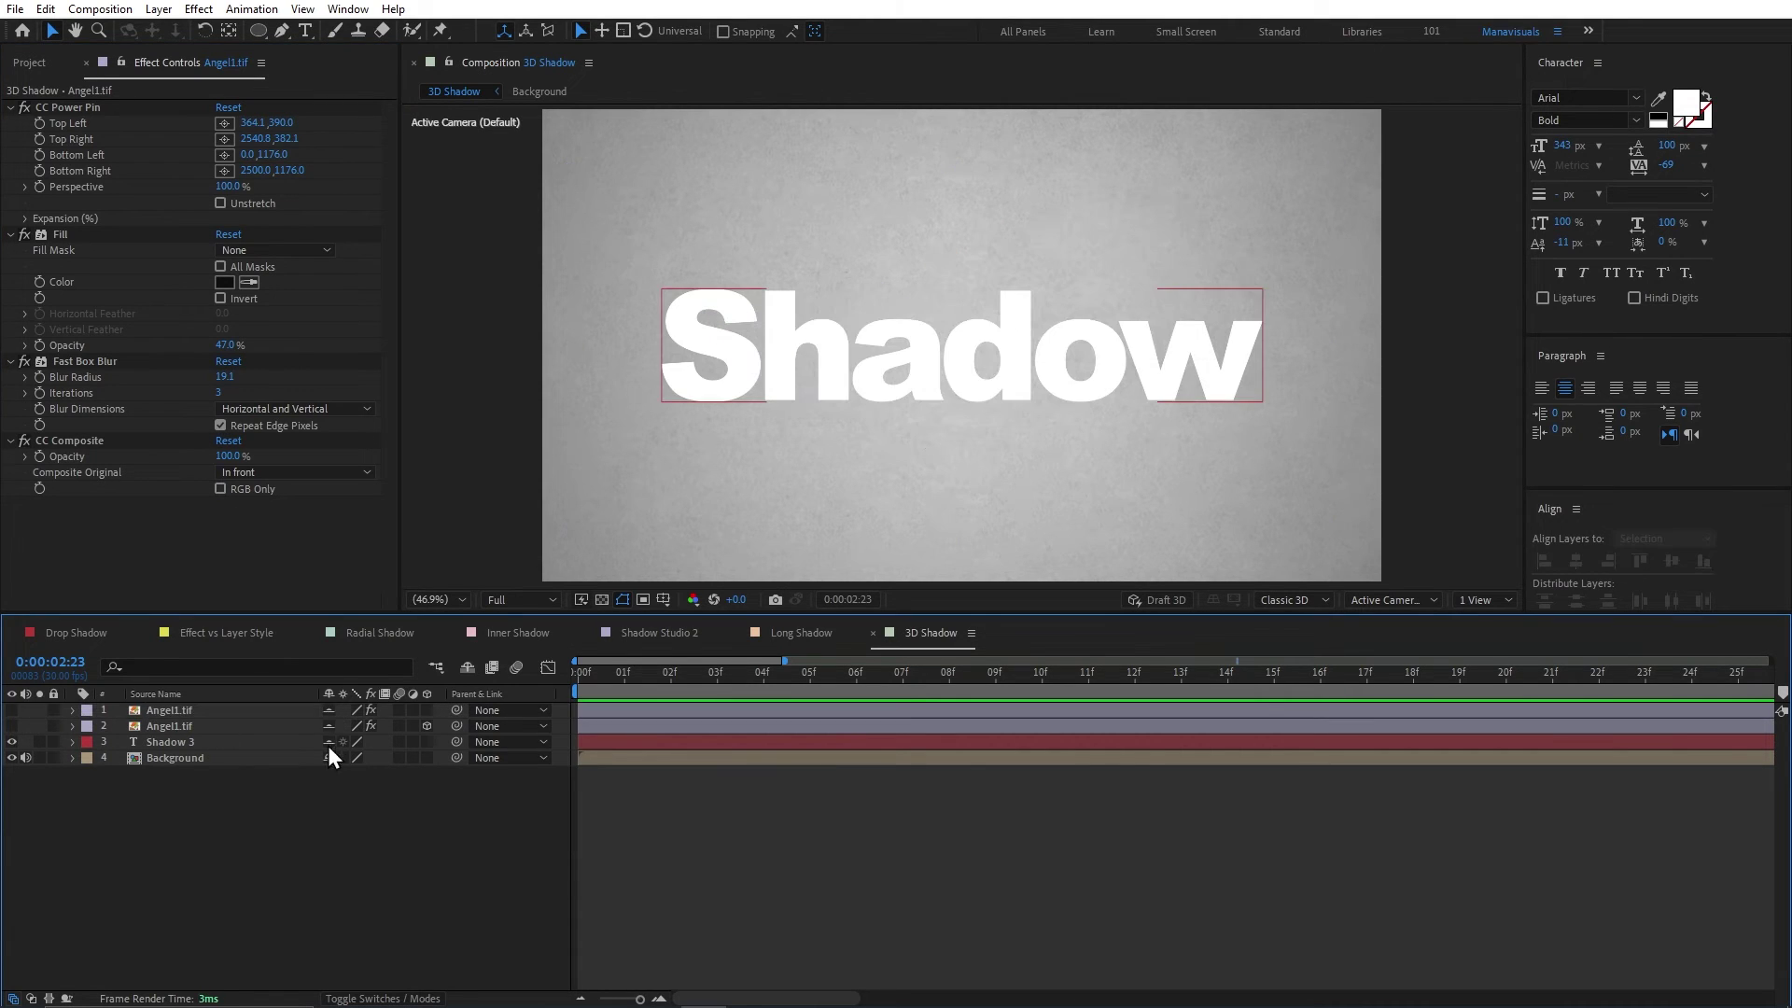
# Apply CC Power Pin to the Shadow 3 text layer and fit the composition in view.
pyautogui.click(185, 711)
pyautogui.hotkey('ctrl', 'space')
pyautogui.write('cc po')
pyautogui.press('Return')
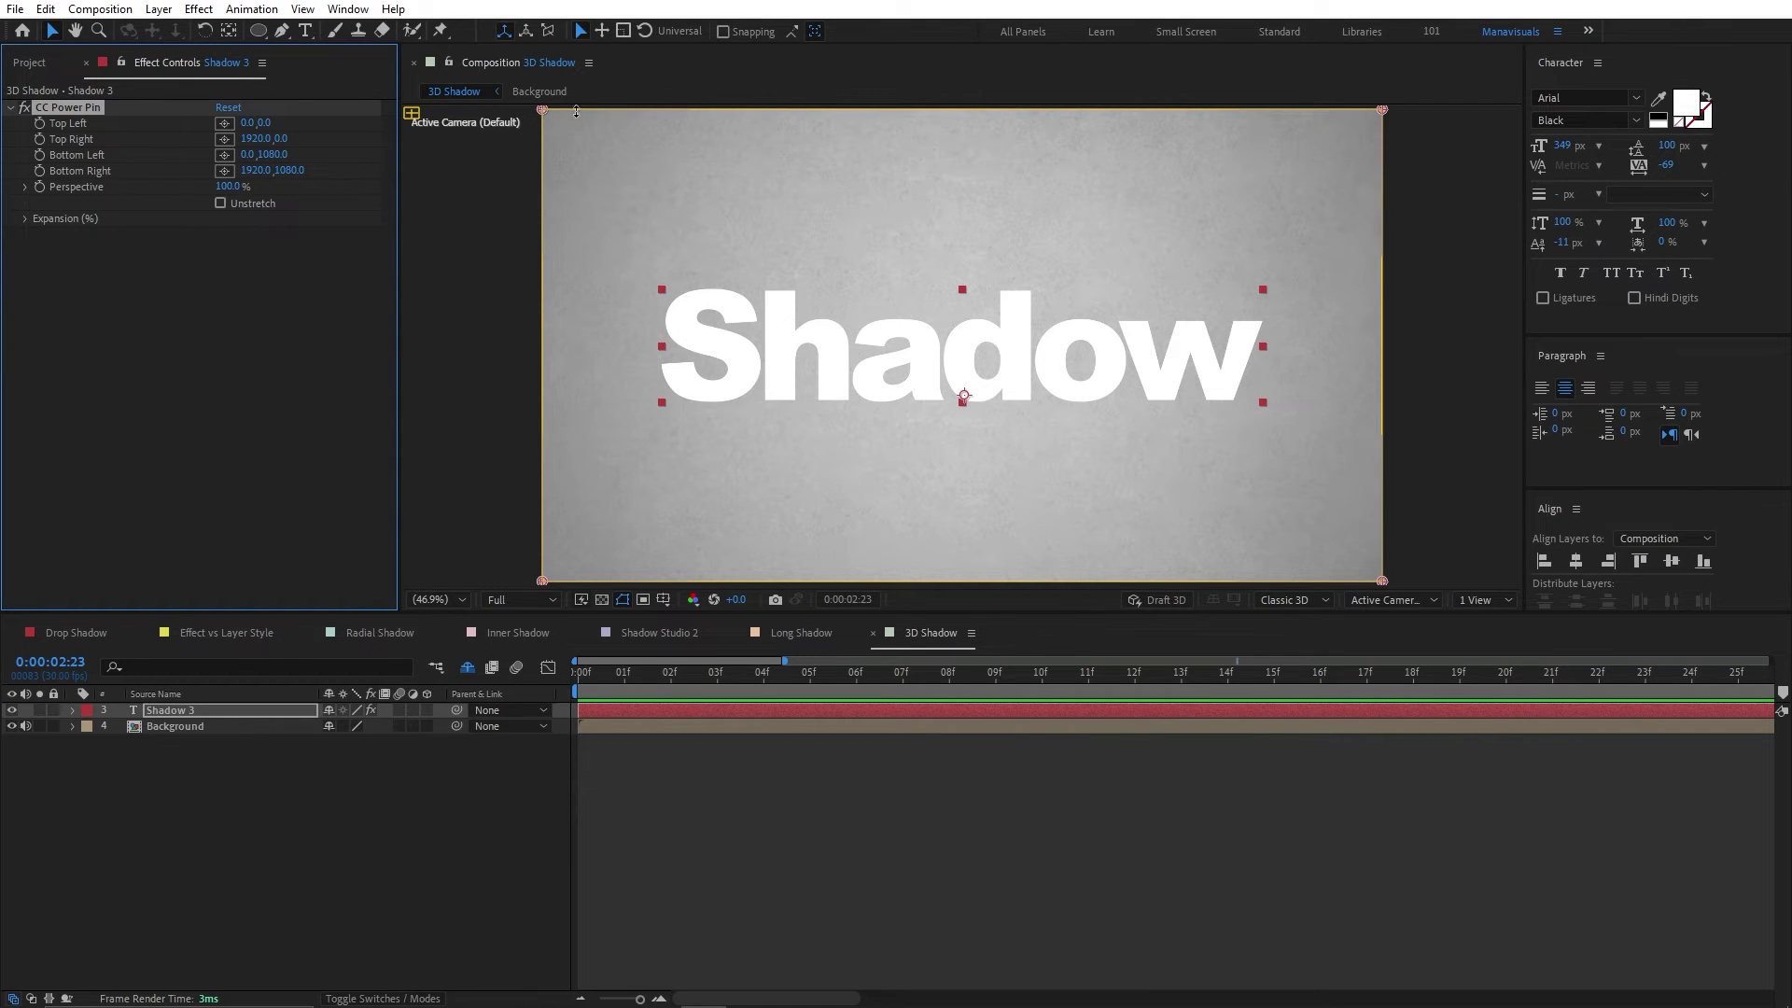
pyautogui.press(',')
pyautogui.press(',')
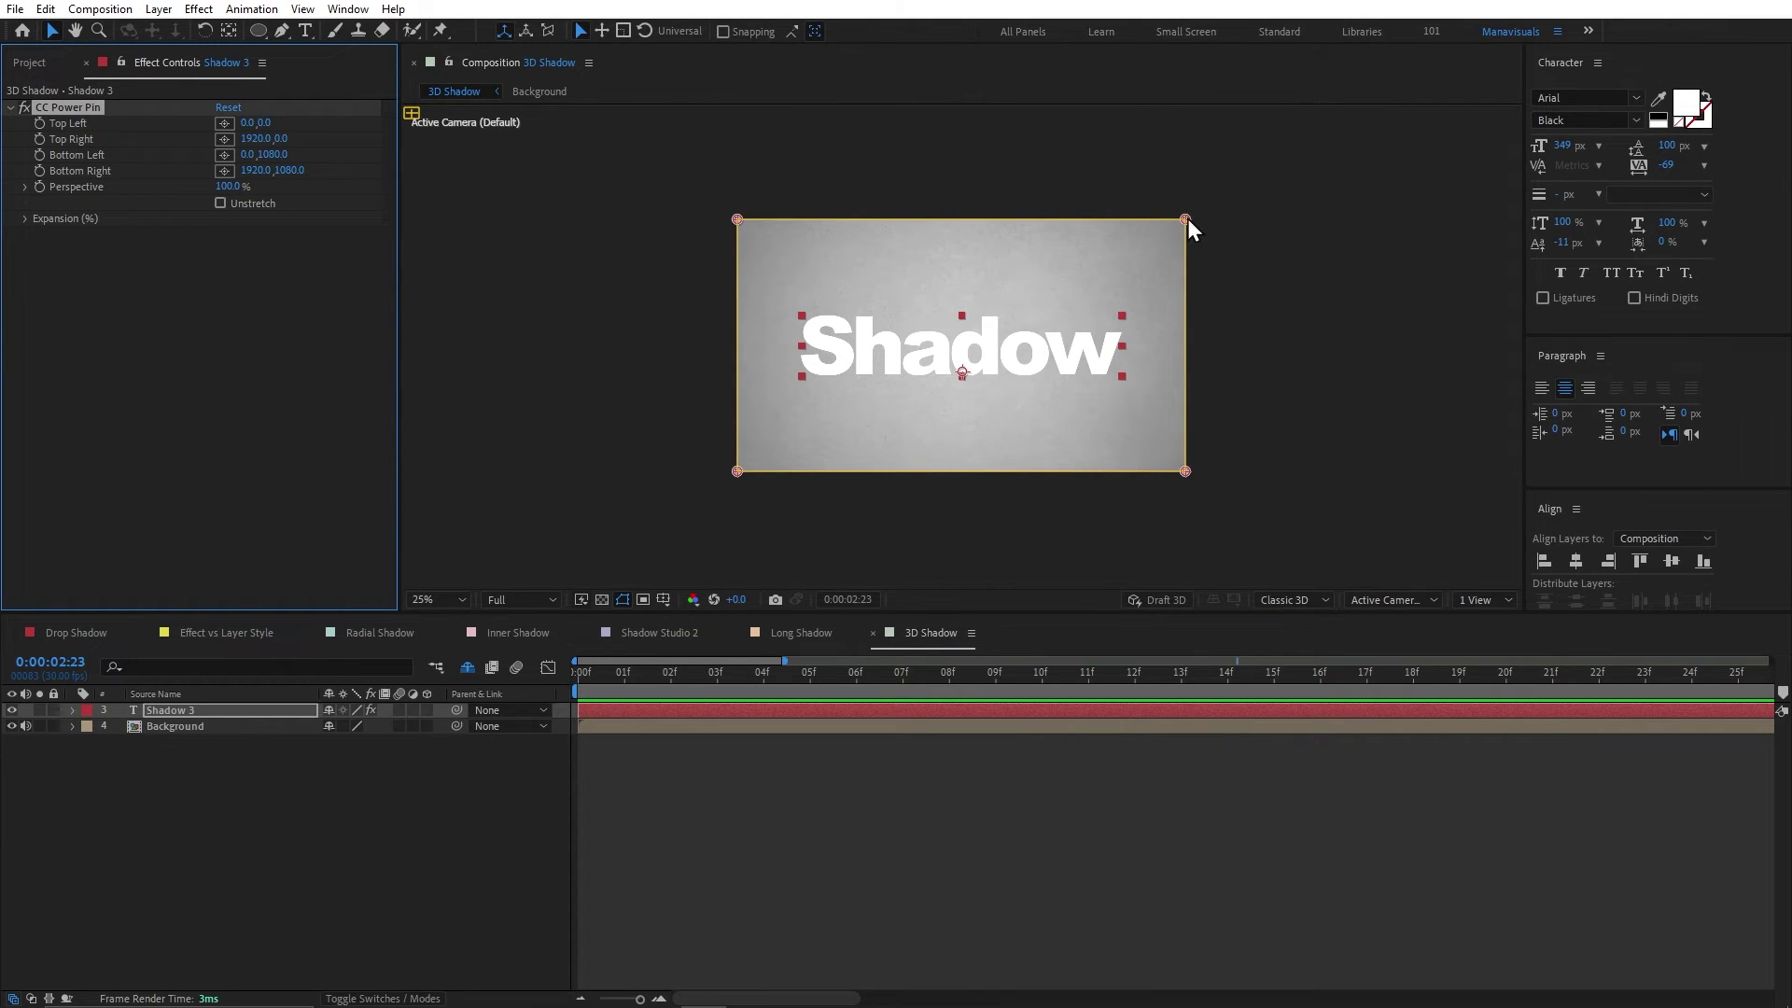
pyautogui.moveTo(1185, 219); pyautogui.dragTo(1164, 248)
pyautogui.hotkey('ctrl', 'z')
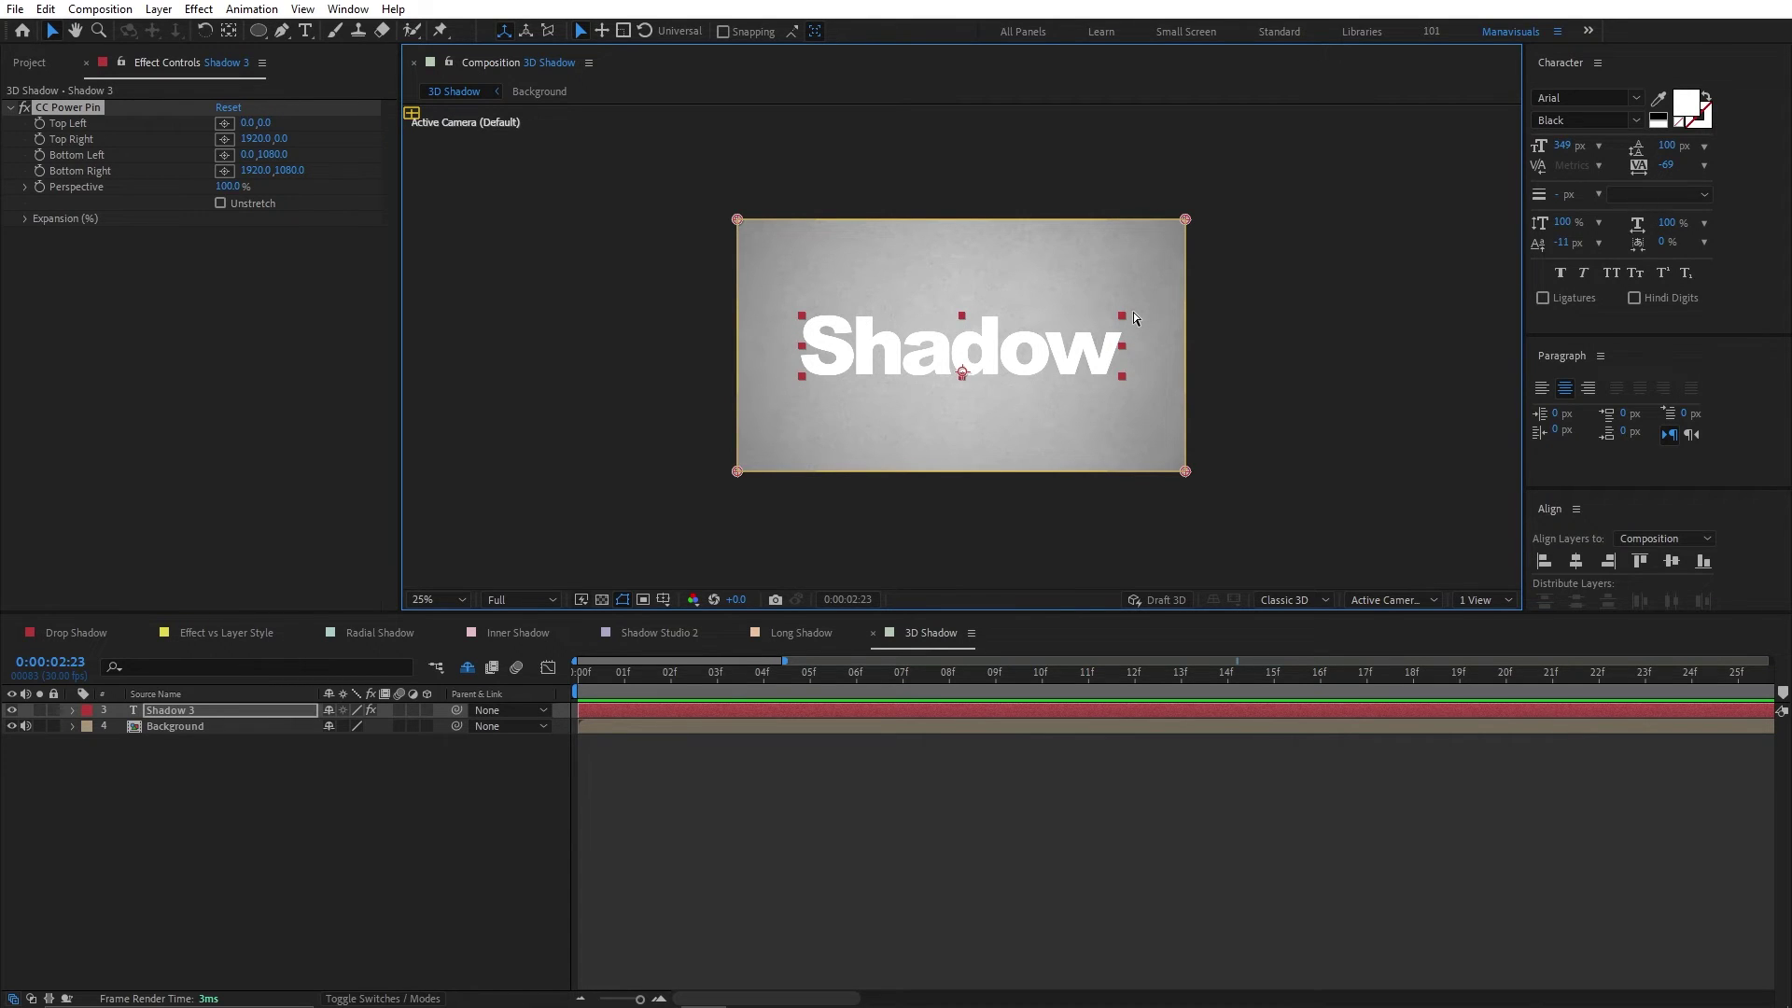
pyautogui.hotkey('shift', '/')
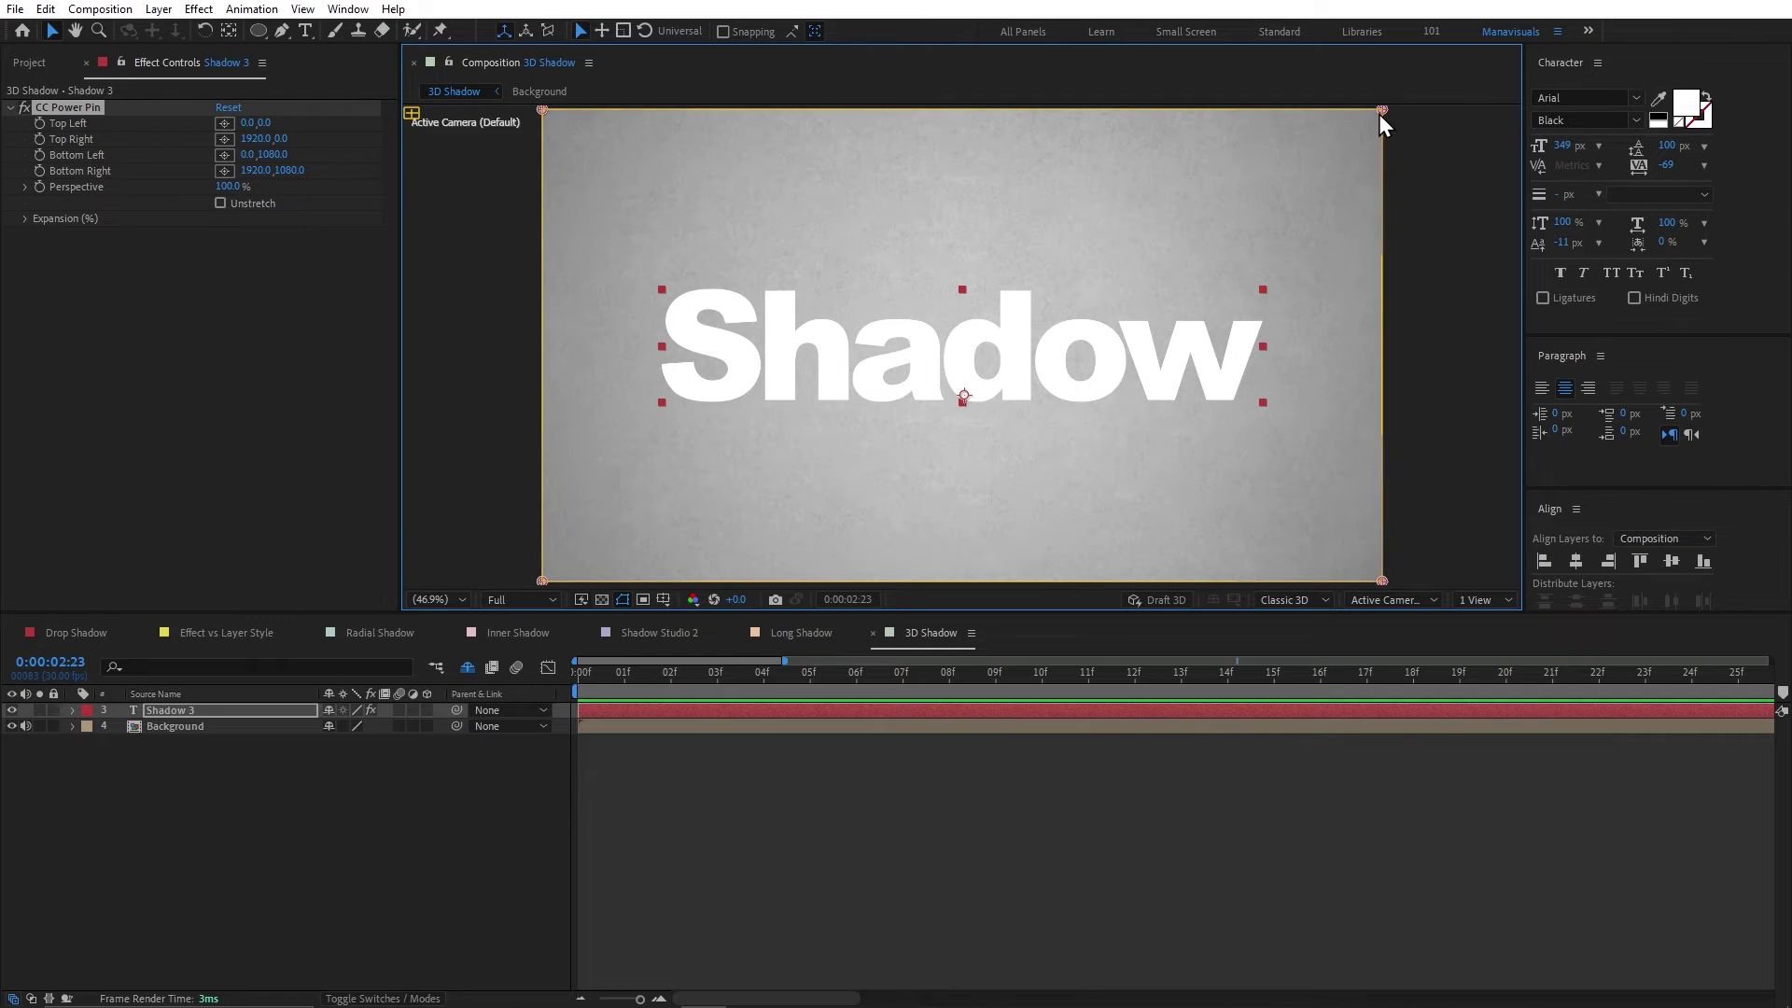
# Pin all four corners to the text's bounds with Unstretch checked, aligning top and bottom edges.
pyautogui.moveTo(1385, 110); pyautogui.dragTo(1263, 290)
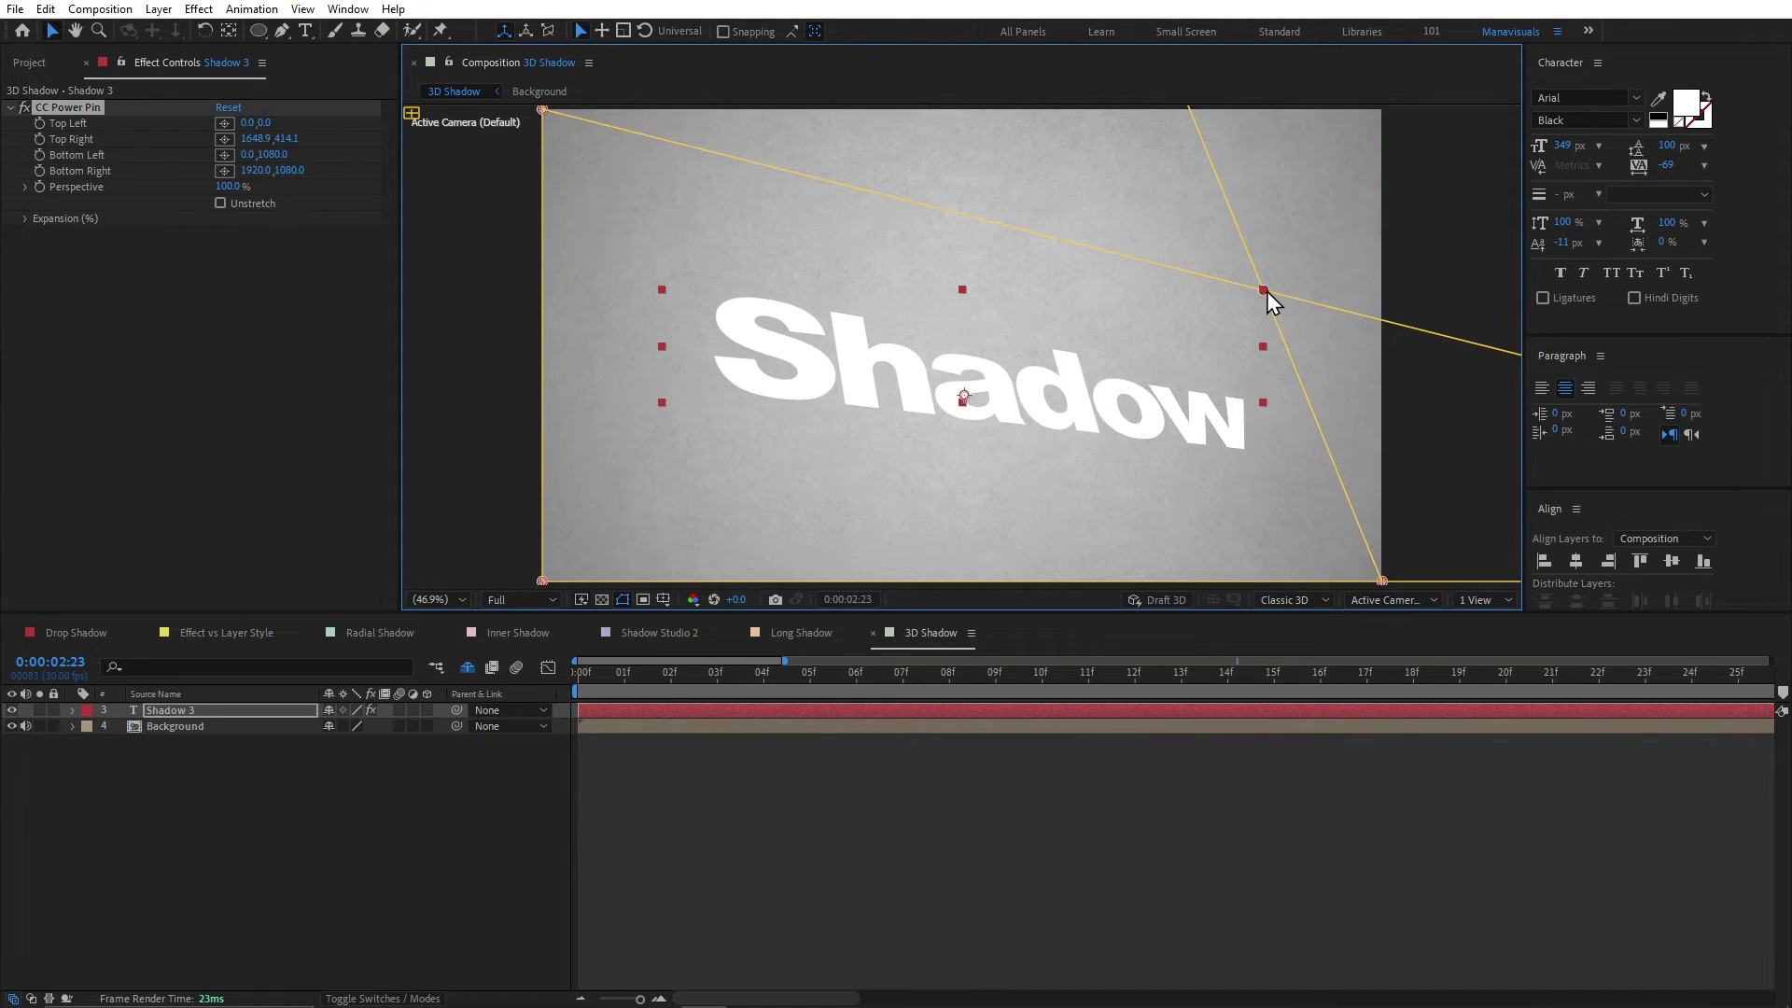
pyautogui.moveTo(1382, 580); pyautogui.dragTo(1263, 403)
pyautogui.moveTo(542, 580); pyautogui.dragTo(662, 403)
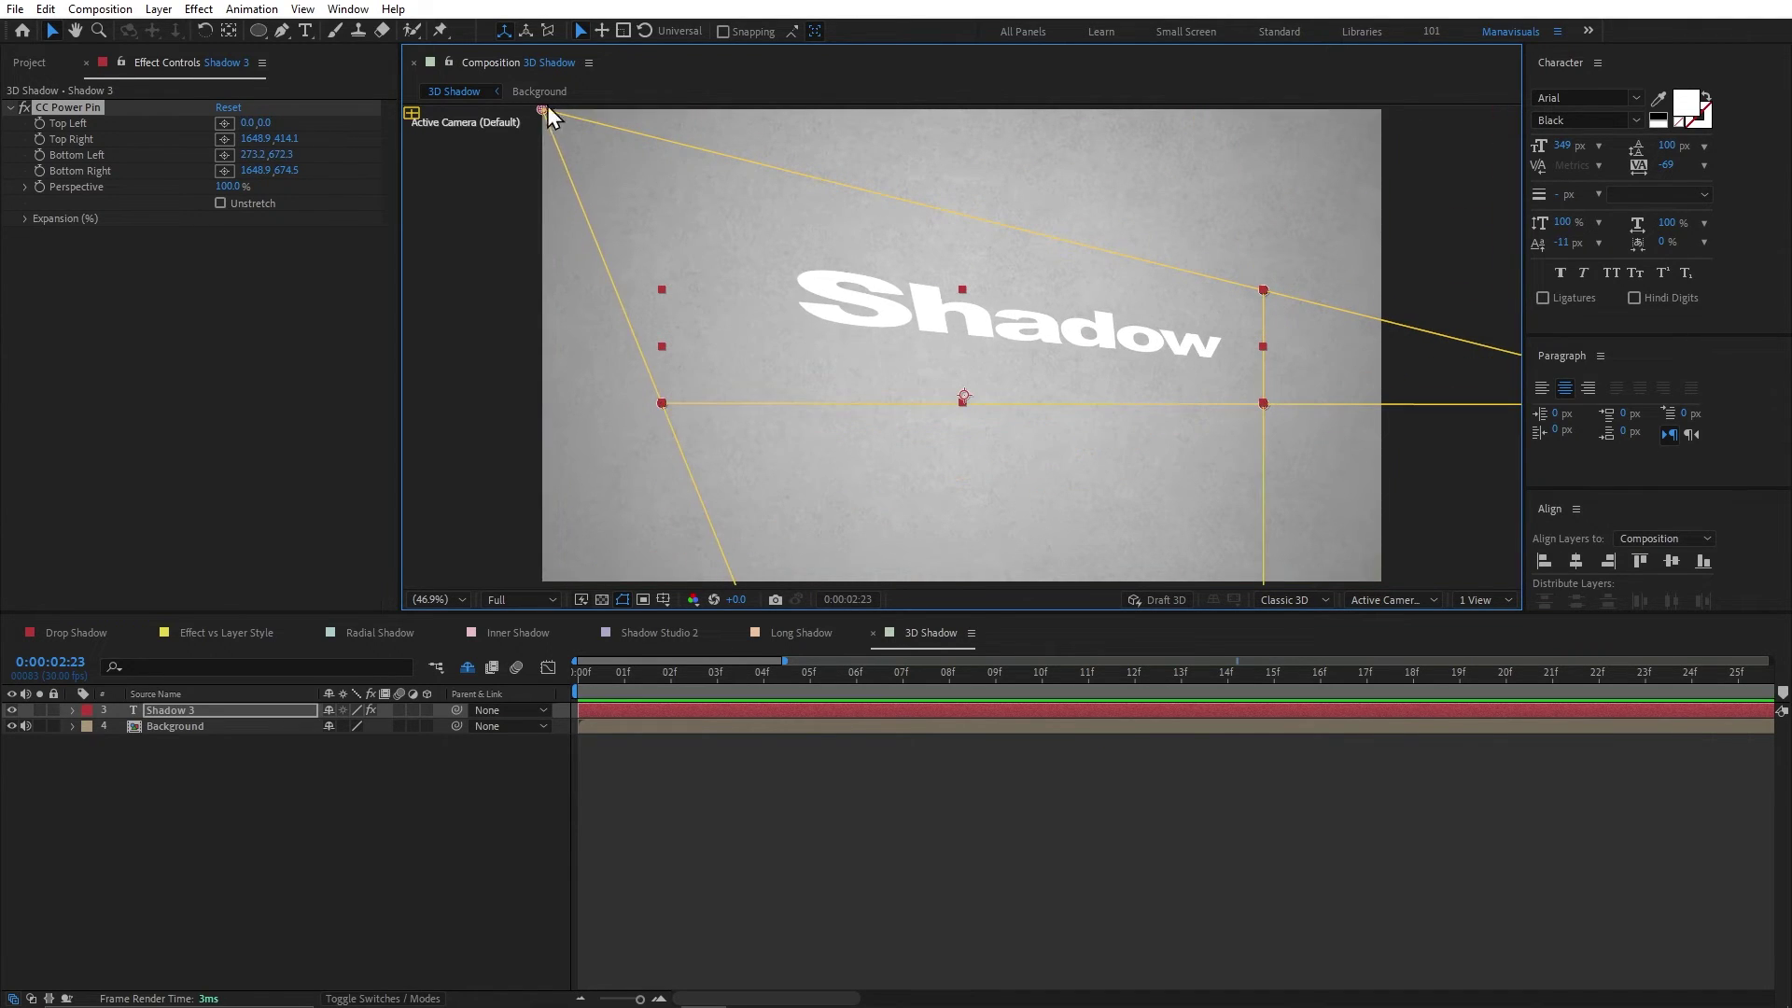
pyautogui.moveTo(542, 110); pyautogui.dragTo(662, 289)
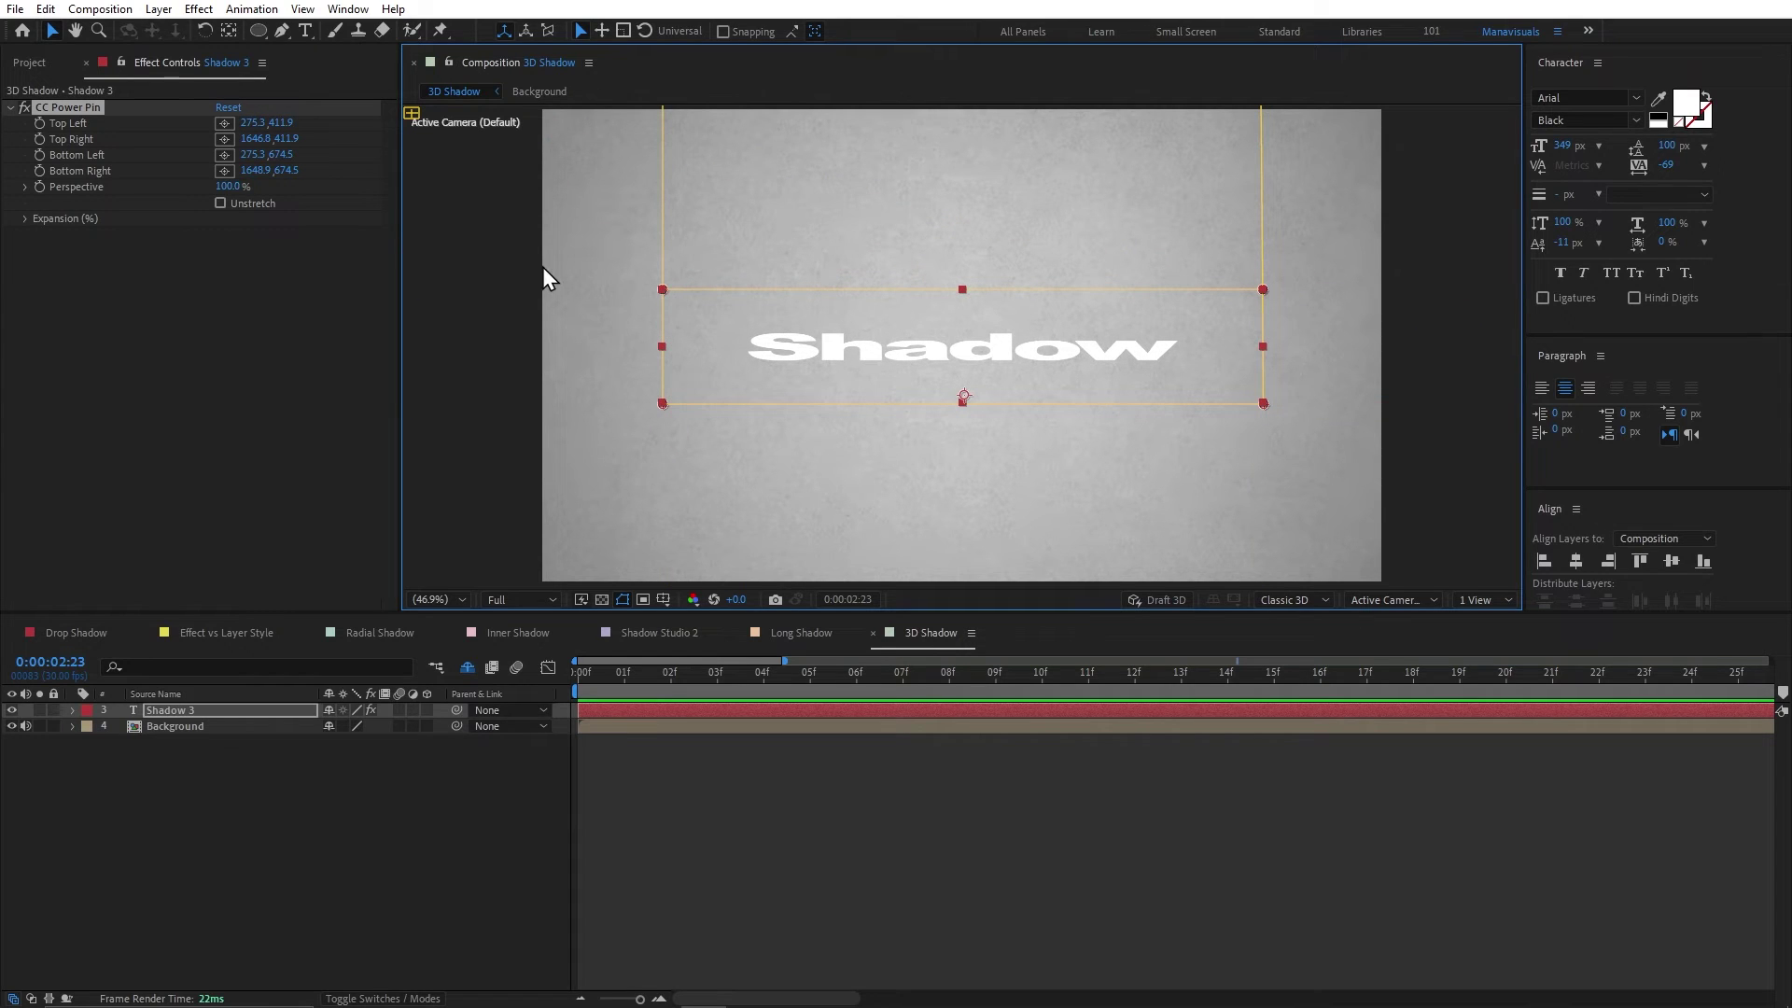
pyautogui.click(222, 204)
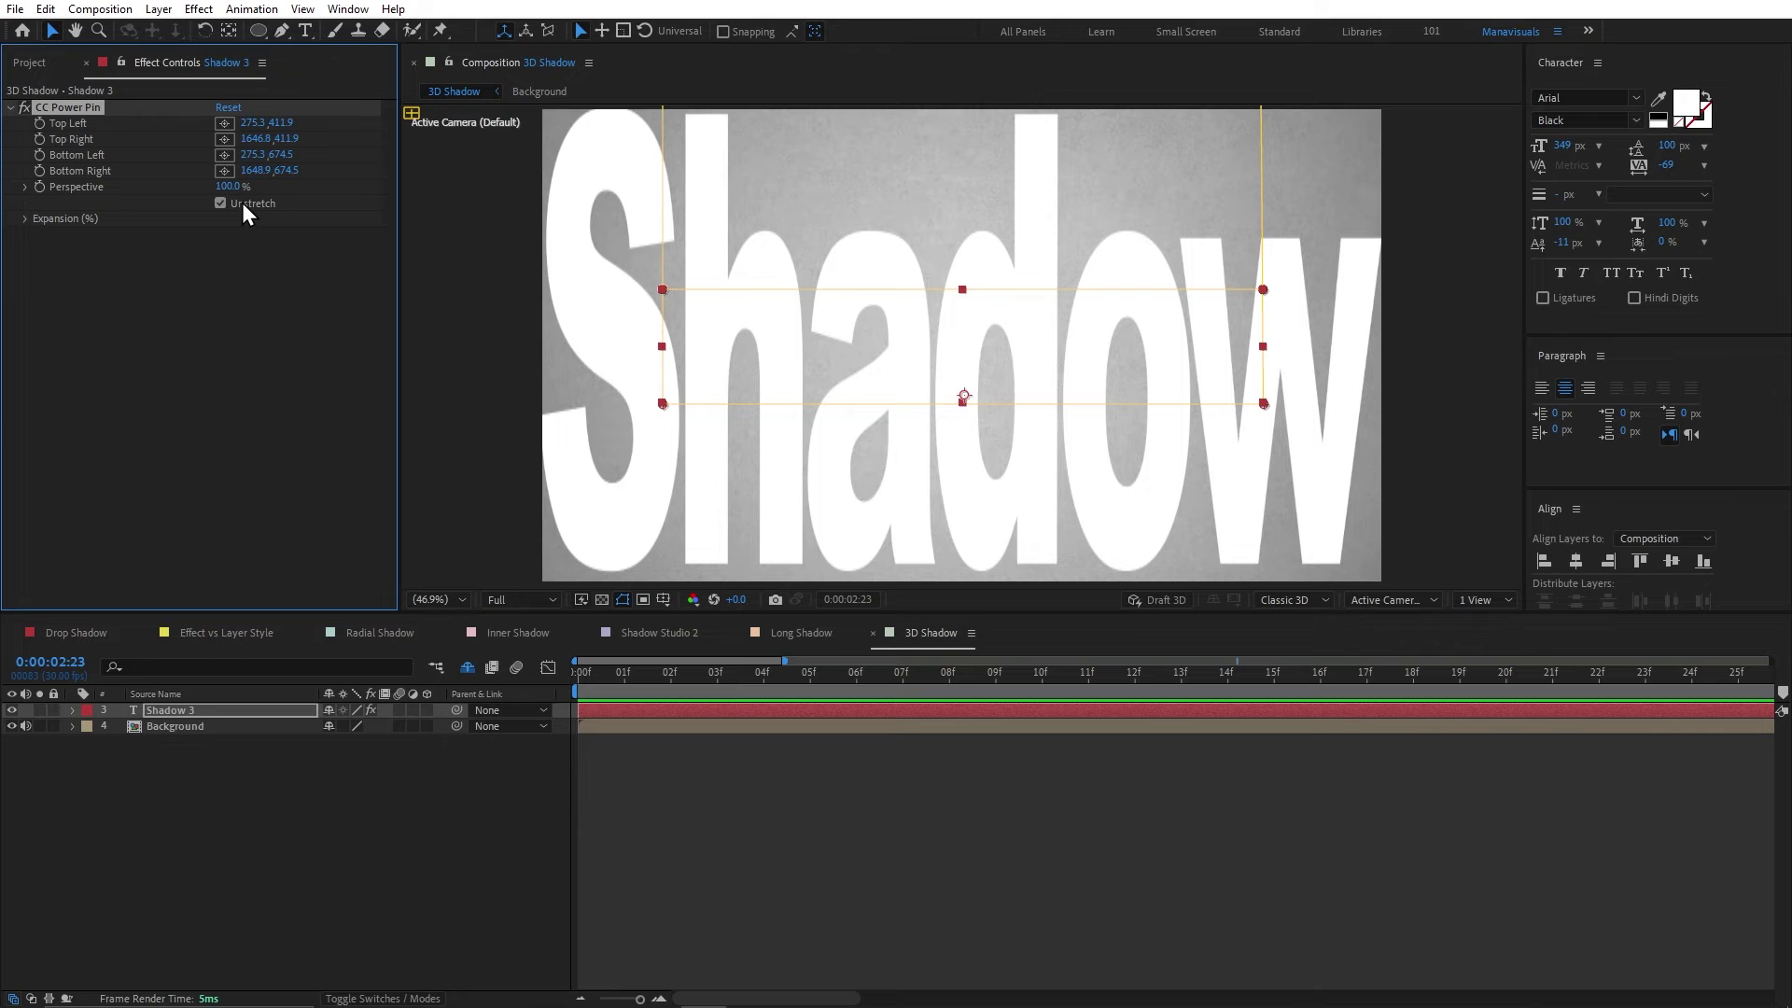
pyautogui.moveTo(825, 284); pyautogui.dragTo(817, 294)
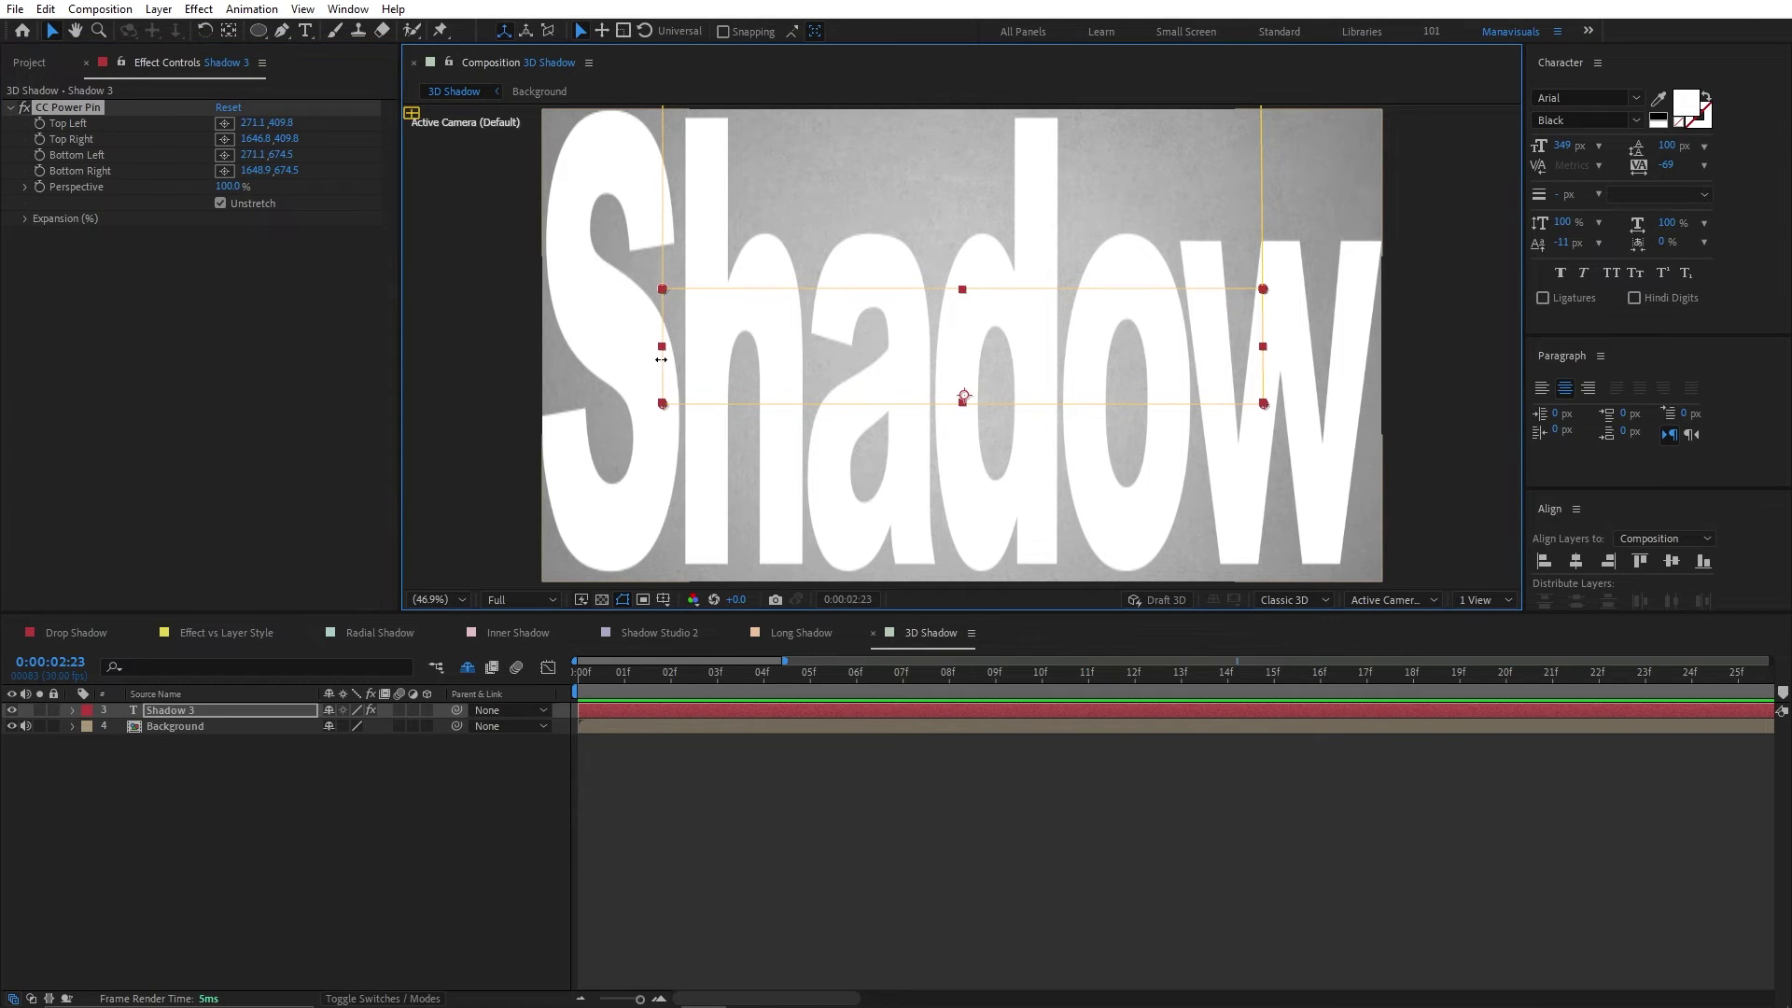
pyautogui.moveTo(854, 404); pyautogui.dragTo(854, 401)
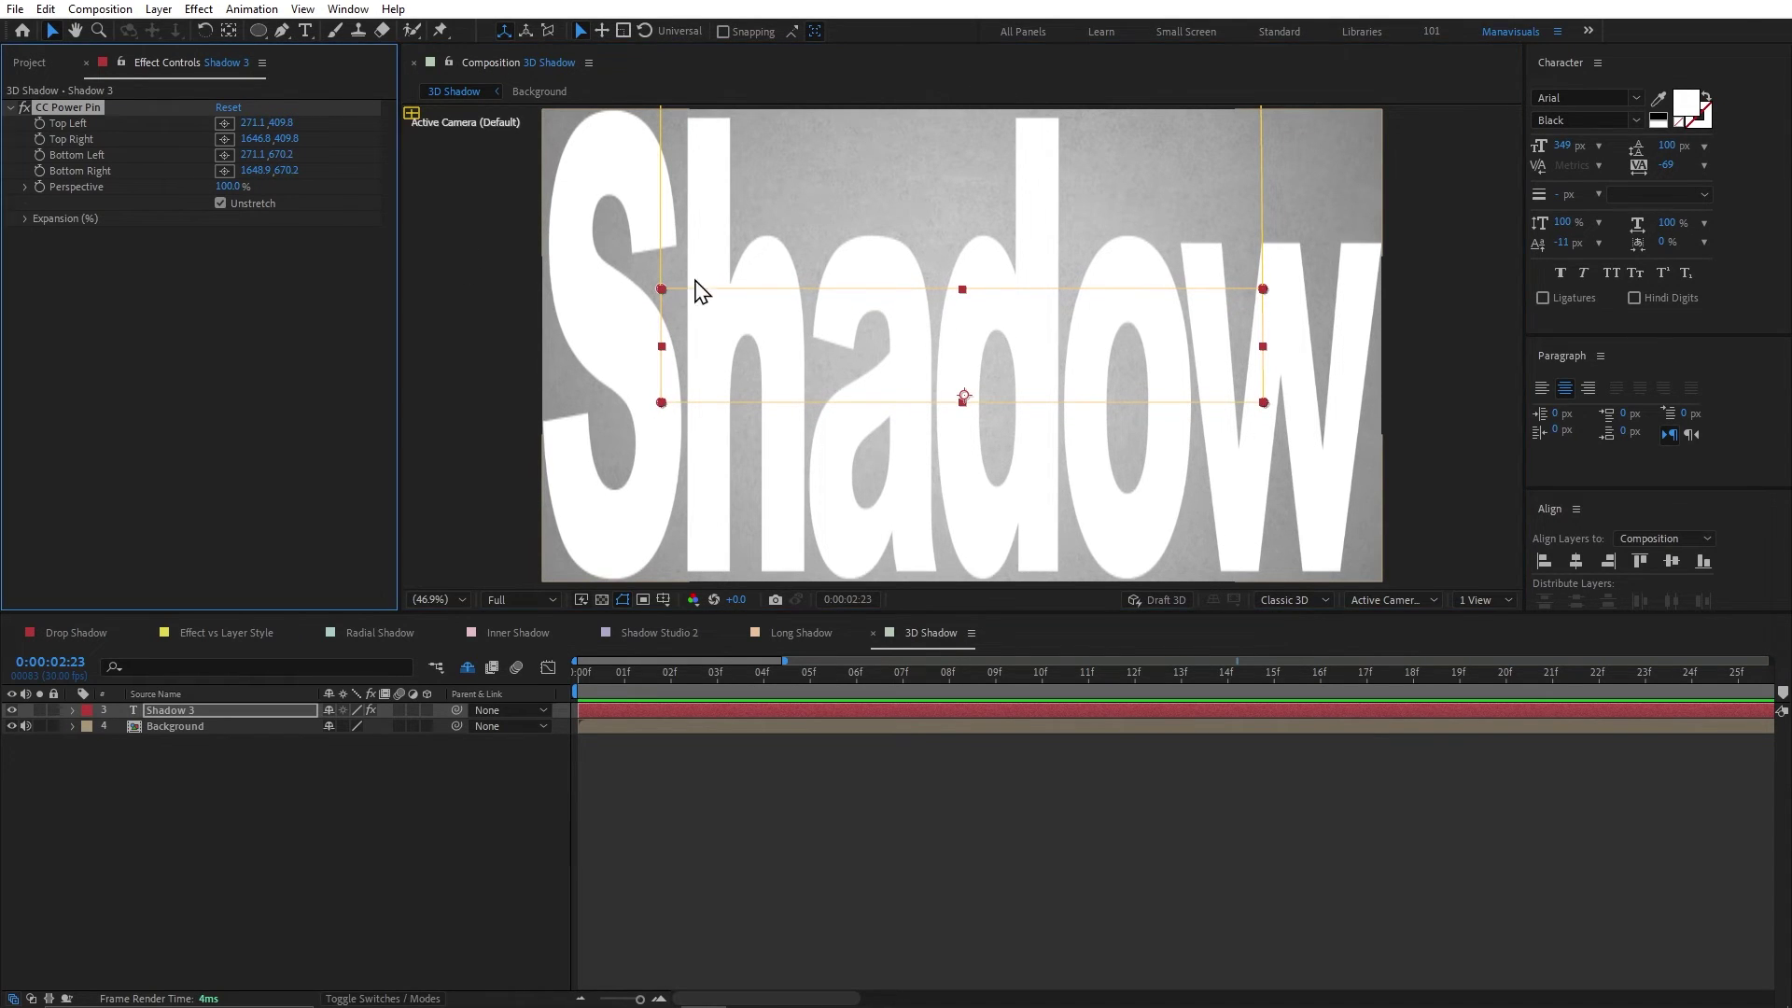
# Duplicate as CC Power Pin 2 with Unstretch off, shift its top pins to slant the text, and show the angel layers.
pyautogui.hotkey('ctrl', 'd')
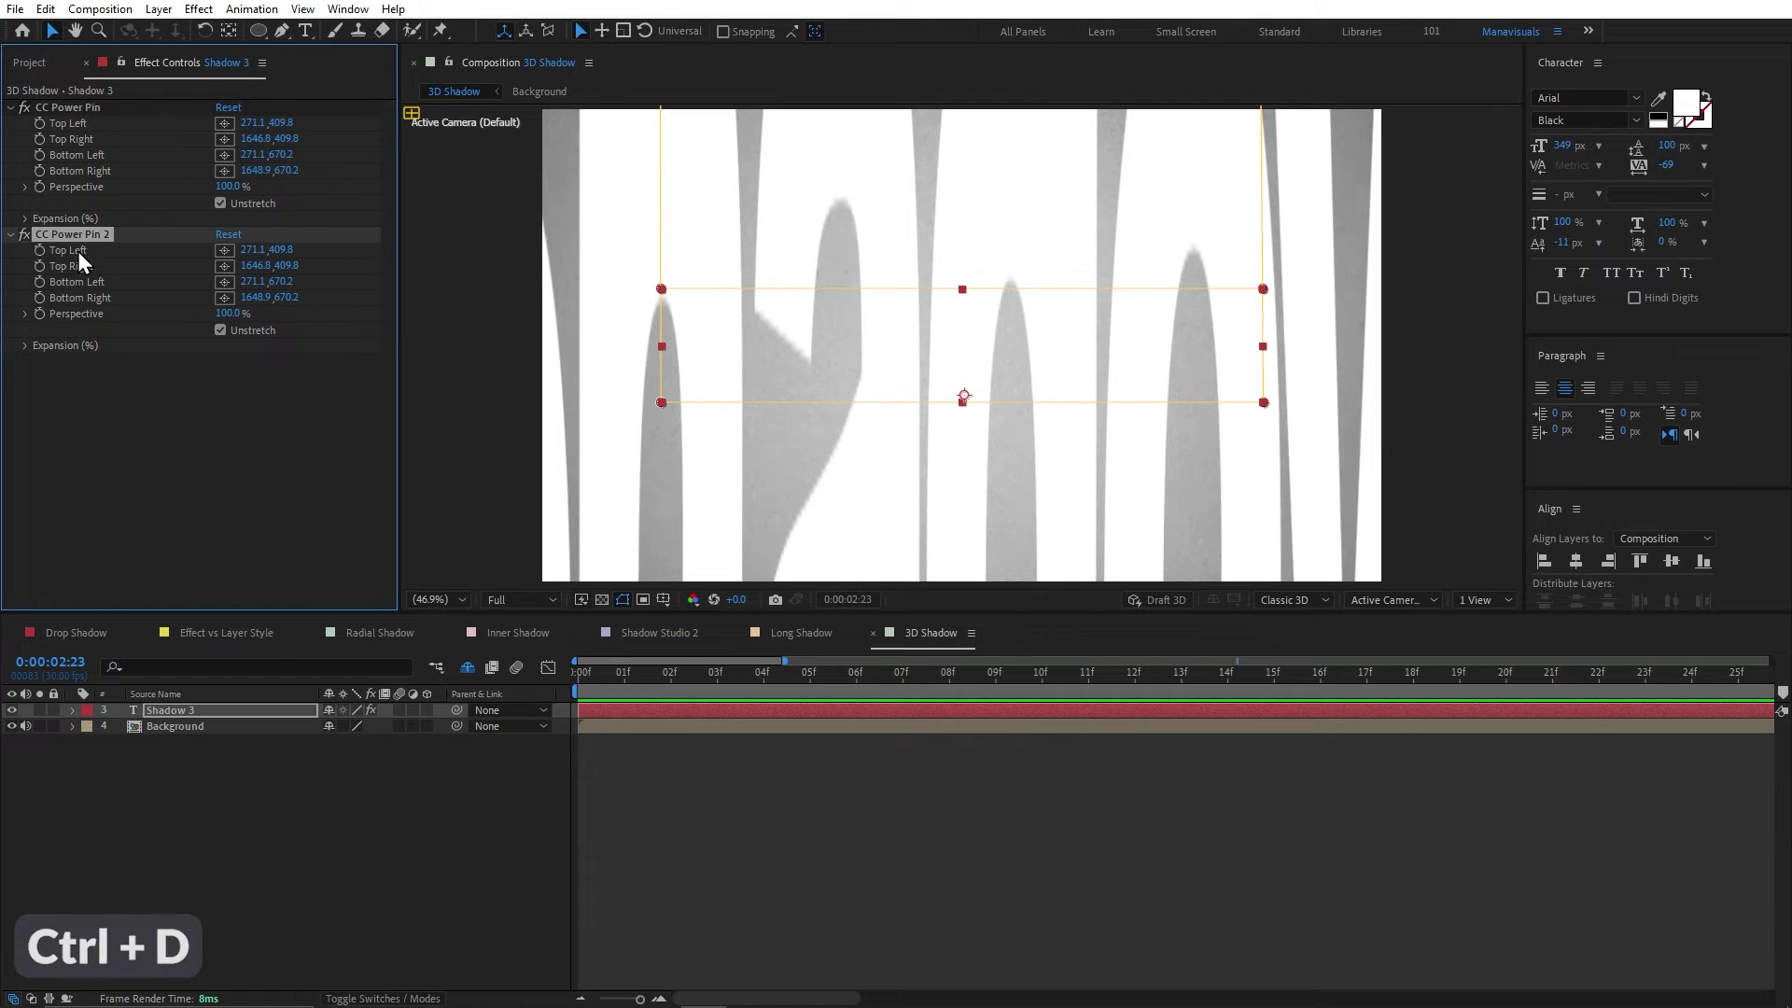
pyautogui.click(249, 330)
pyautogui.moveTo(661, 290); pyautogui.dragTo(734, 266)
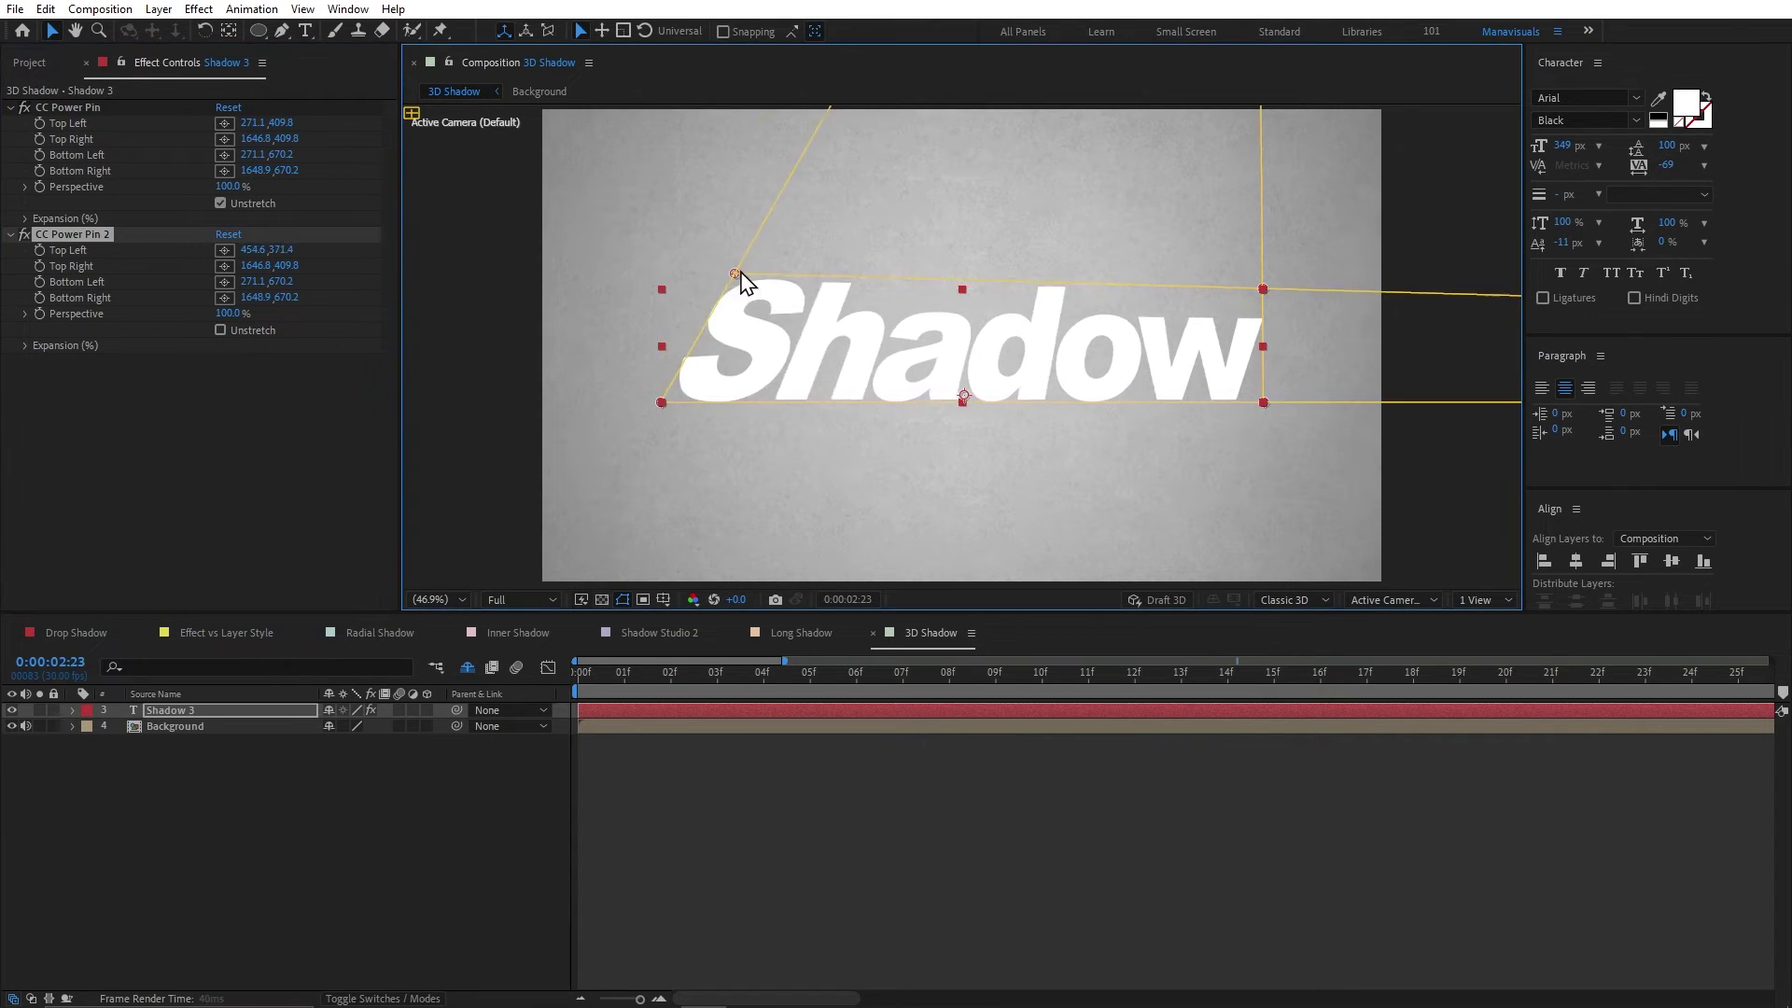
pyautogui.moveTo(1263, 289); pyautogui.dragTo(1261, 258)
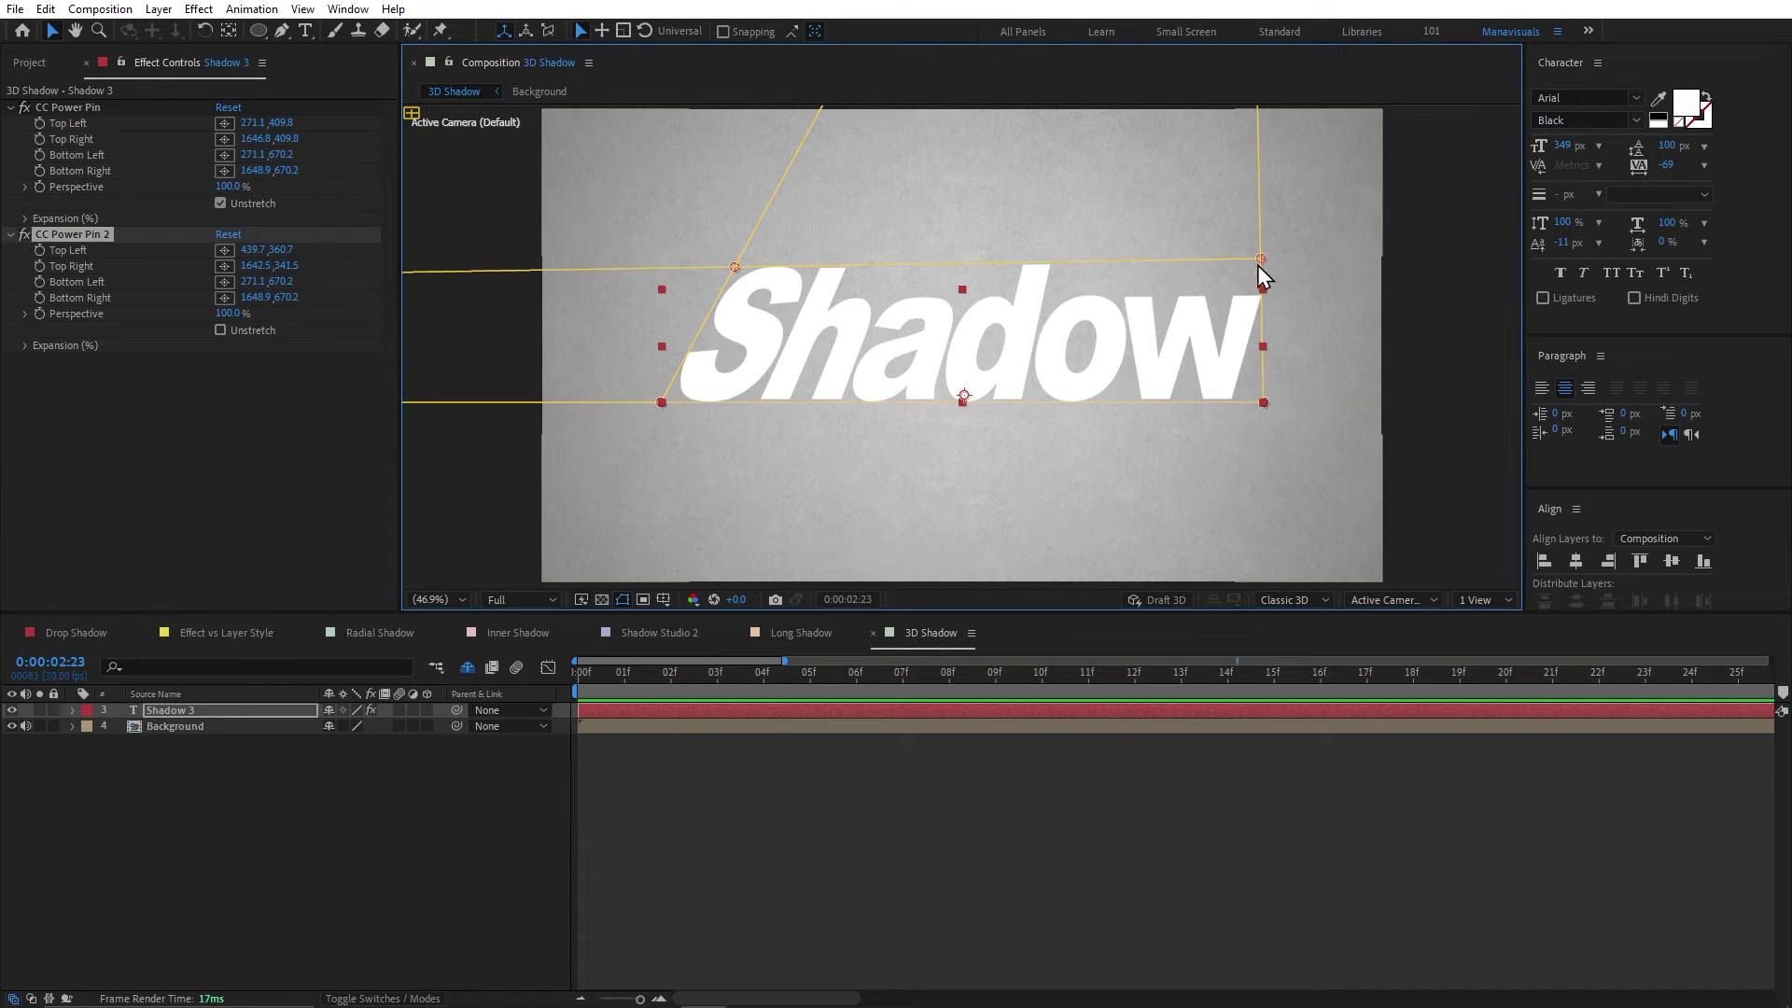
pyautogui.click(468, 668)
pyautogui.click(213, 713)
# Copy Fill, Fast Box Blur and CC Composite from Angel1.tif onto Shadow 3, then hide the angel layers.
pyautogui.click(66, 233)
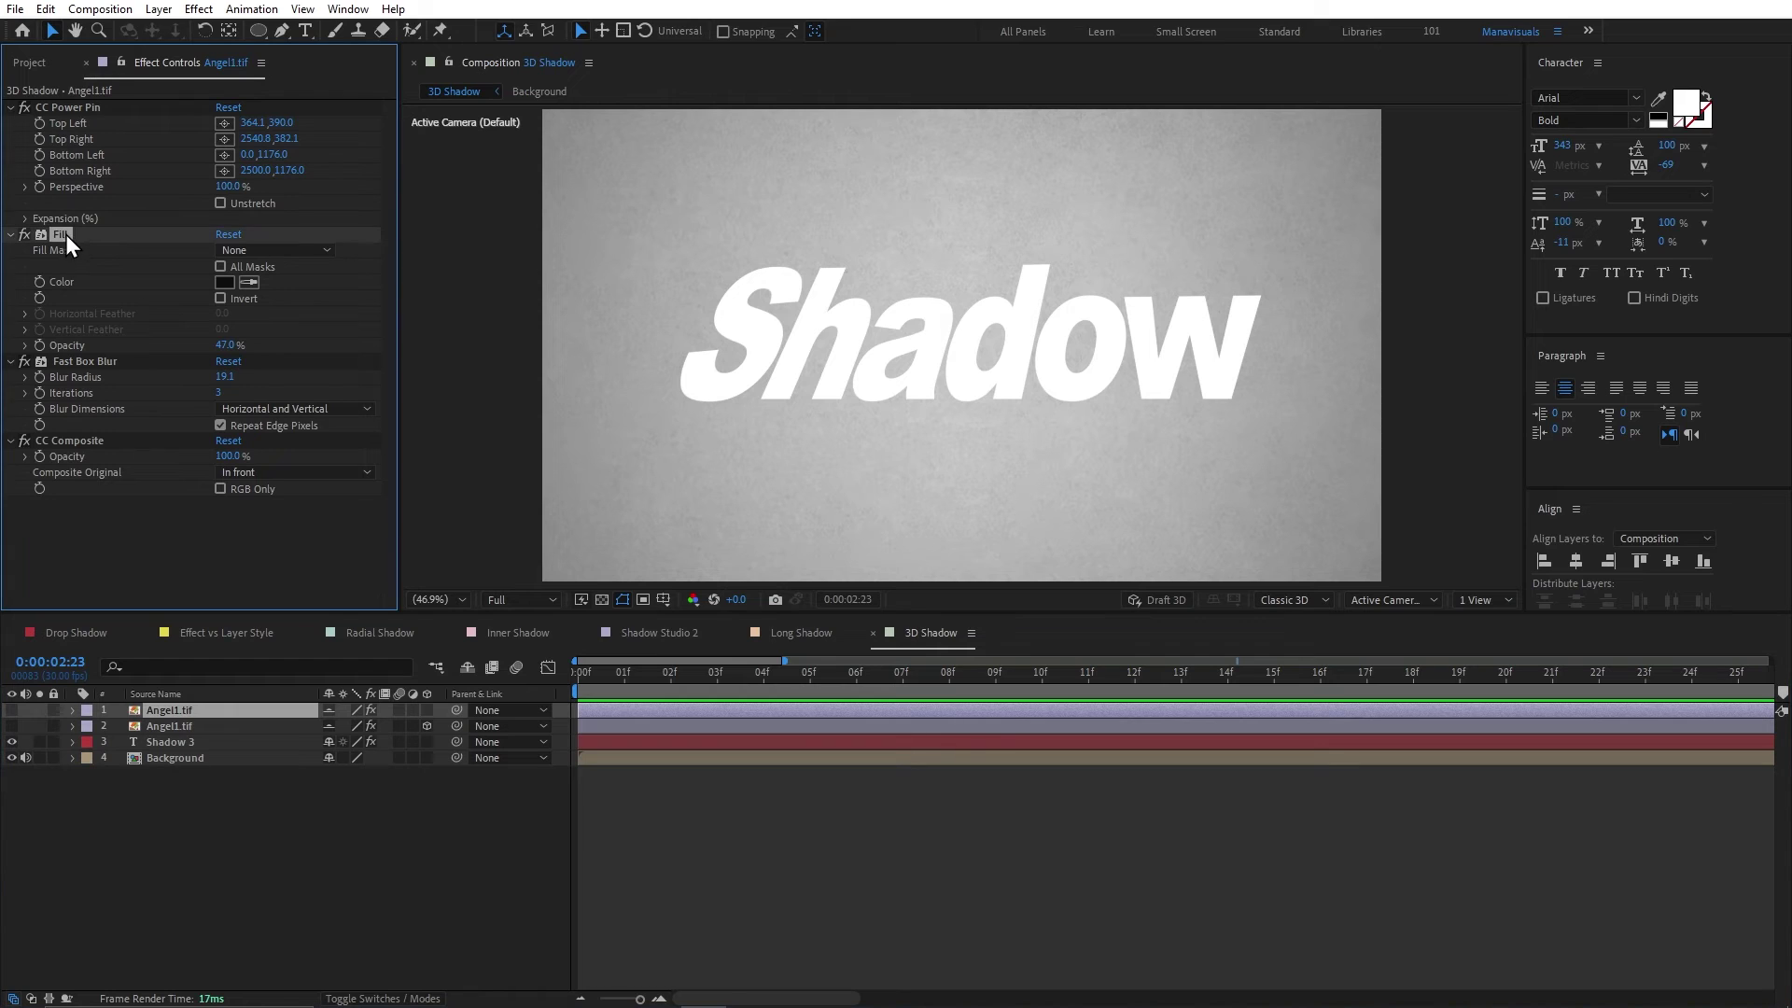
pyautogui.keyDown('shift'); pyautogui.click(73, 441); pyautogui.keyUp('shift')
pyautogui.hotkey('ctrl', 'c')
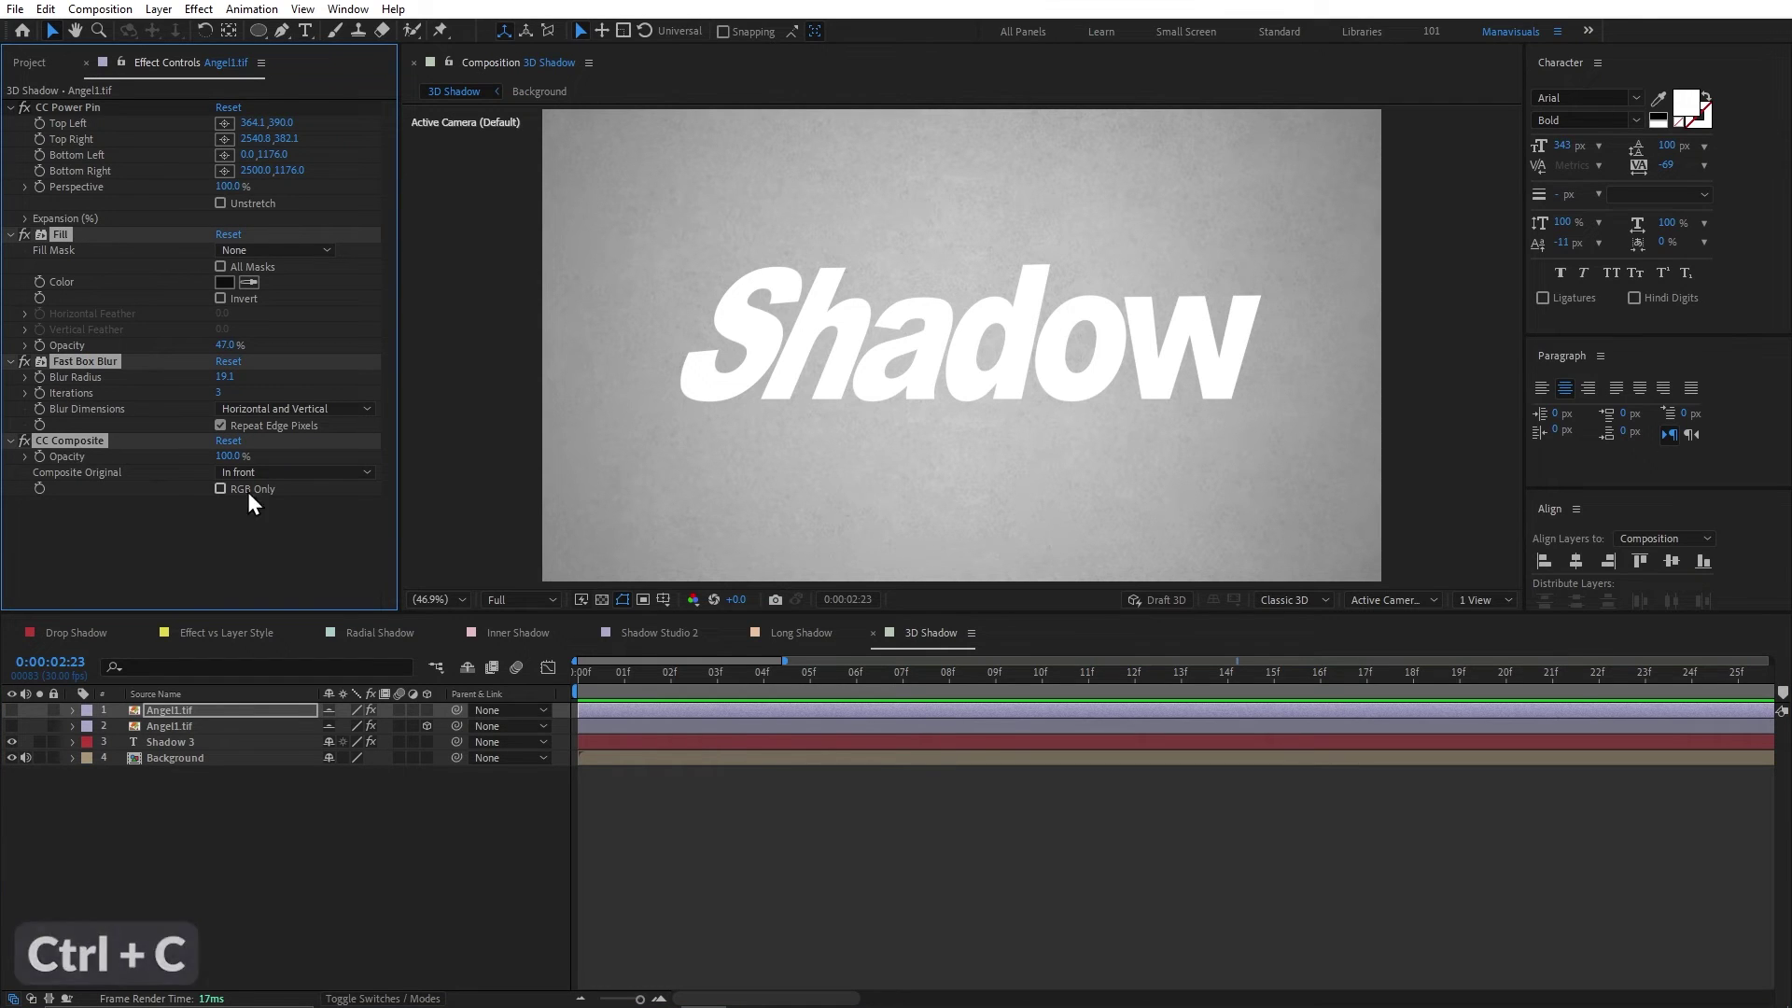
pyautogui.click(788, 373)
pyautogui.hotkey('ctrl', 'v')
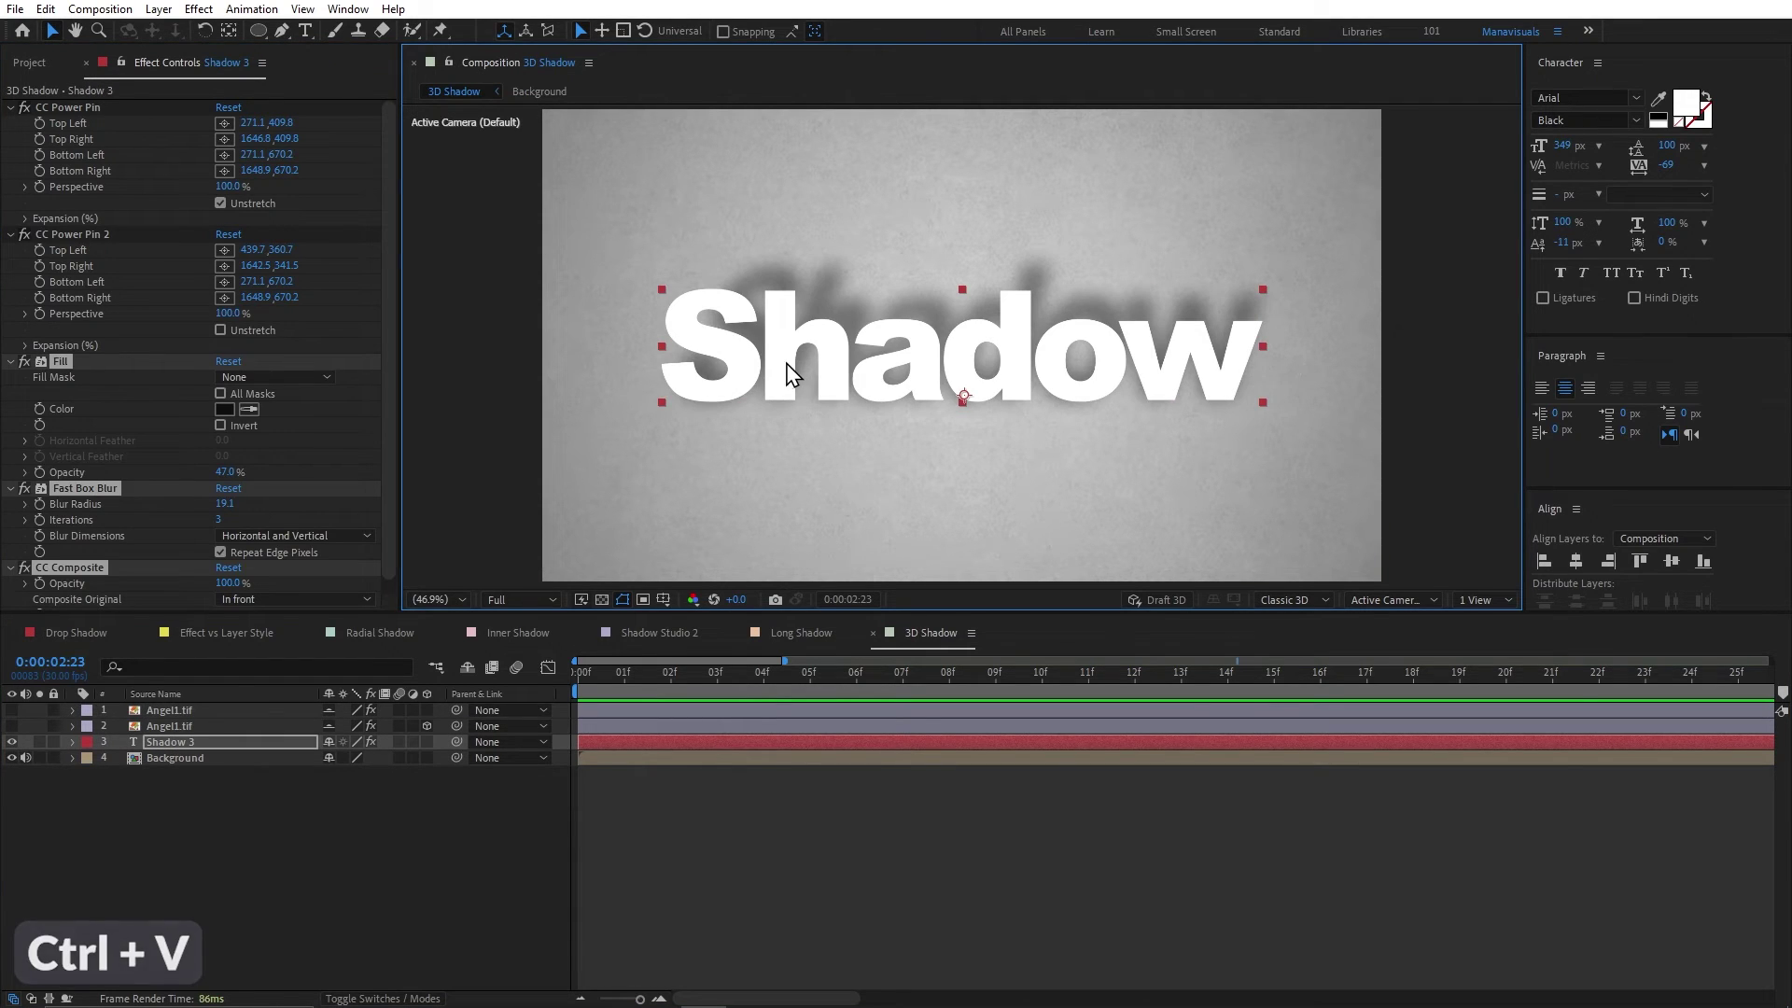
pyautogui.click(467, 668)
# Adjust the shadow's top corner pins and reduce the blur to 4.0.
pyautogui.click(110, 233)
pyautogui.moveTo(734, 267); pyautogui.dragTo(688, 269)
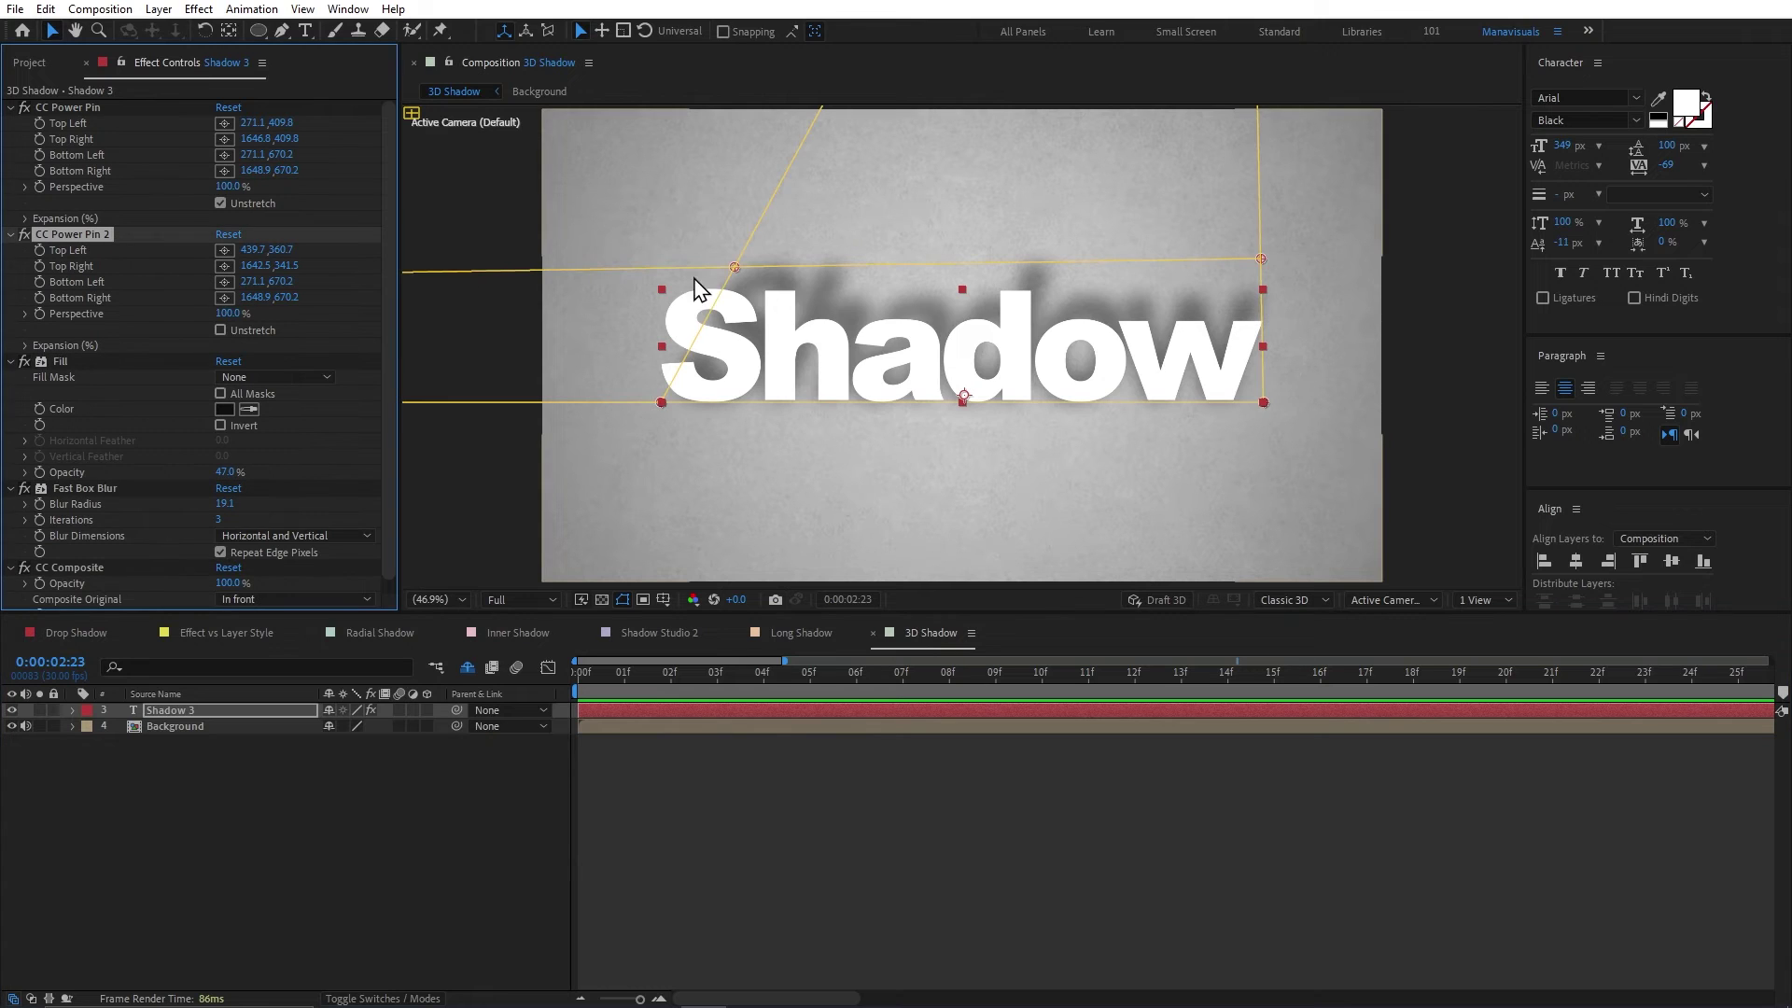
pyautogui.moveTo(1261, 259); pyautogui.dragTo(1278, 276)
pyautogui.moveTo(1101, 274); pyautogui.dragTo(1112, 277)
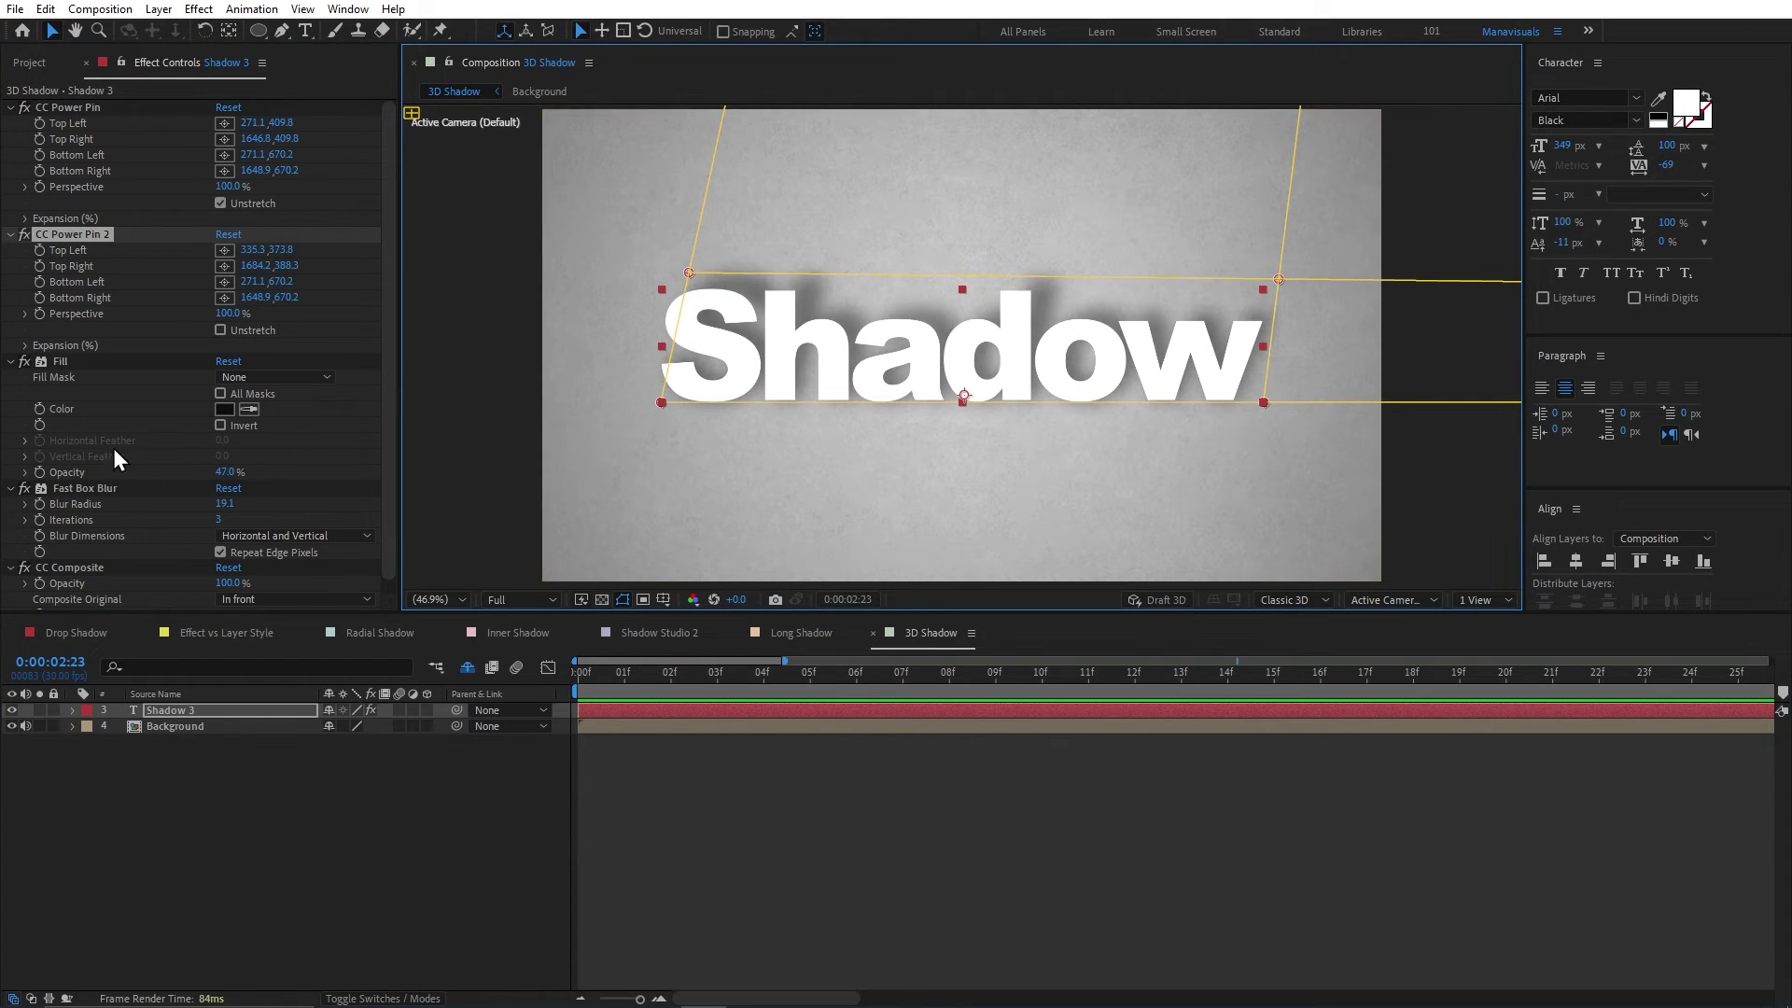
pyautogui.moveTo(224, 503)
pyautogui.mouseDown()
pyautogui.moveTo(187, 503)
pyautogui.moveTo(212, 472)
pyautogui.mouseUp()
pyautogui.click(224, 471)
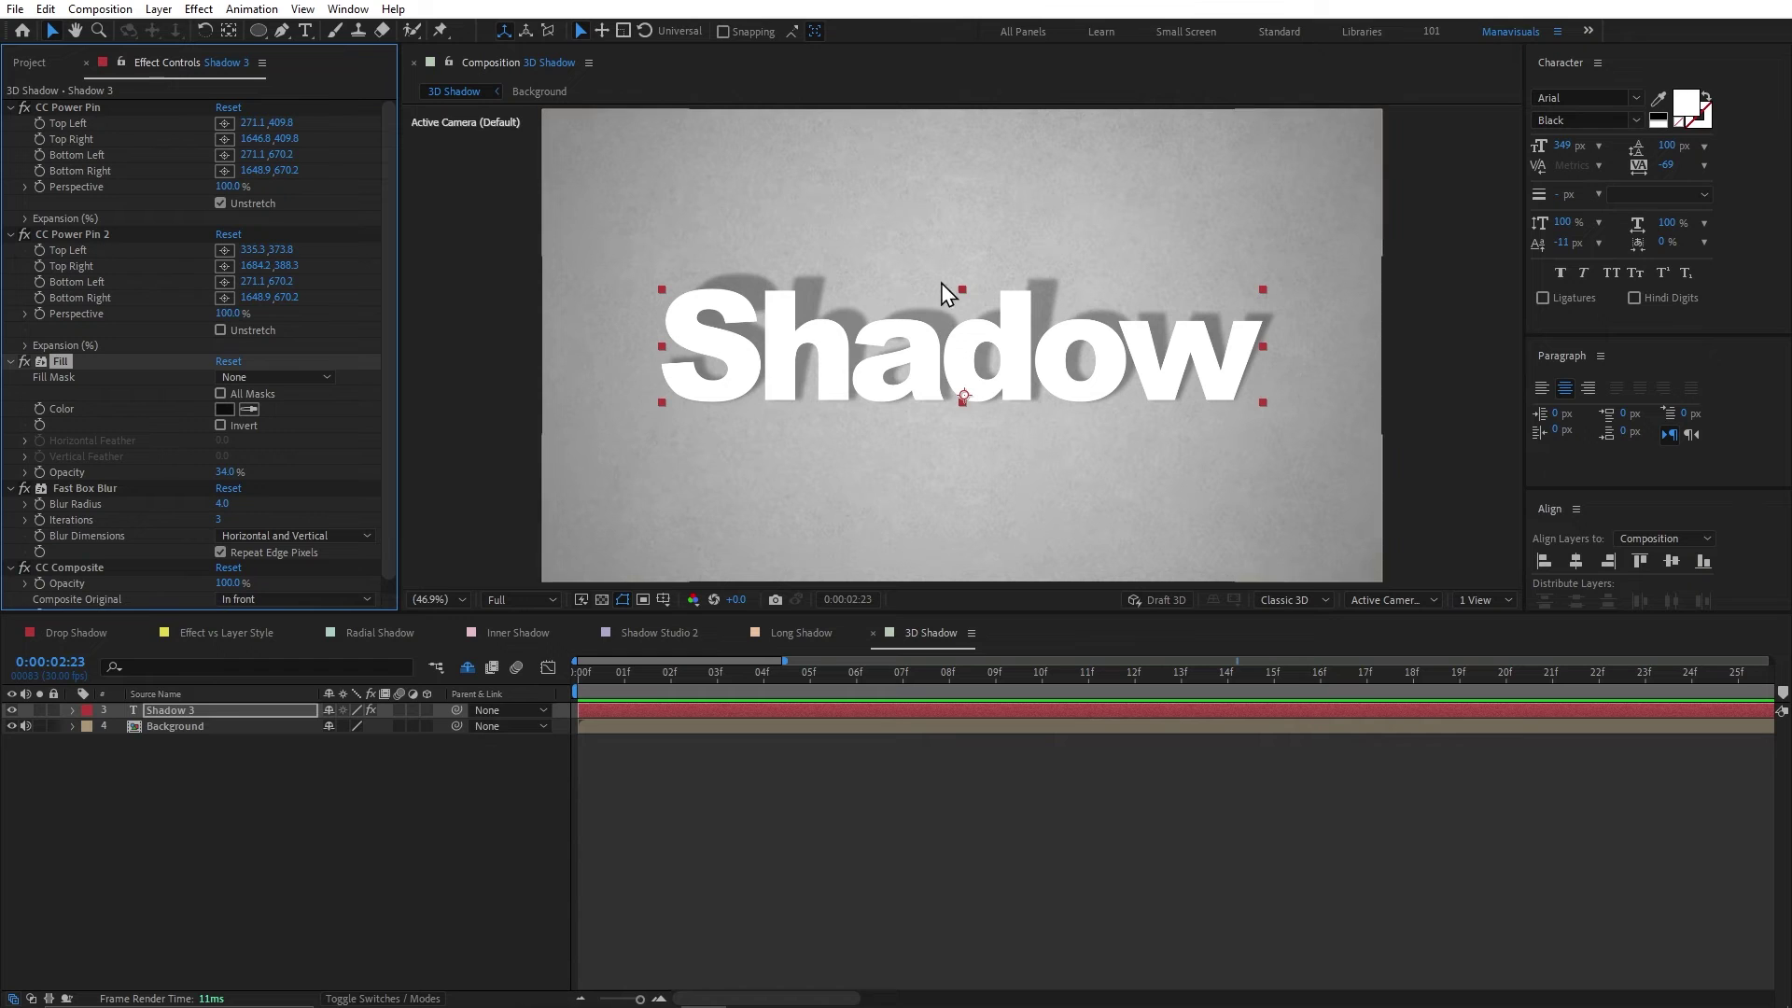
# Try shifting the text and shadow left and down, undo both, then delete CC Power Pin 2.
pyautogui.click(479, 401)
pyautogui.moveTo(813, 360)
pyautogui.mouseDown()
pyautogui.moveTo(730, 424)
pyautogui.moveTo(774, 439)
pyautogui.mouseUp()
pyautogui.hotkey('ctrl', 'z')
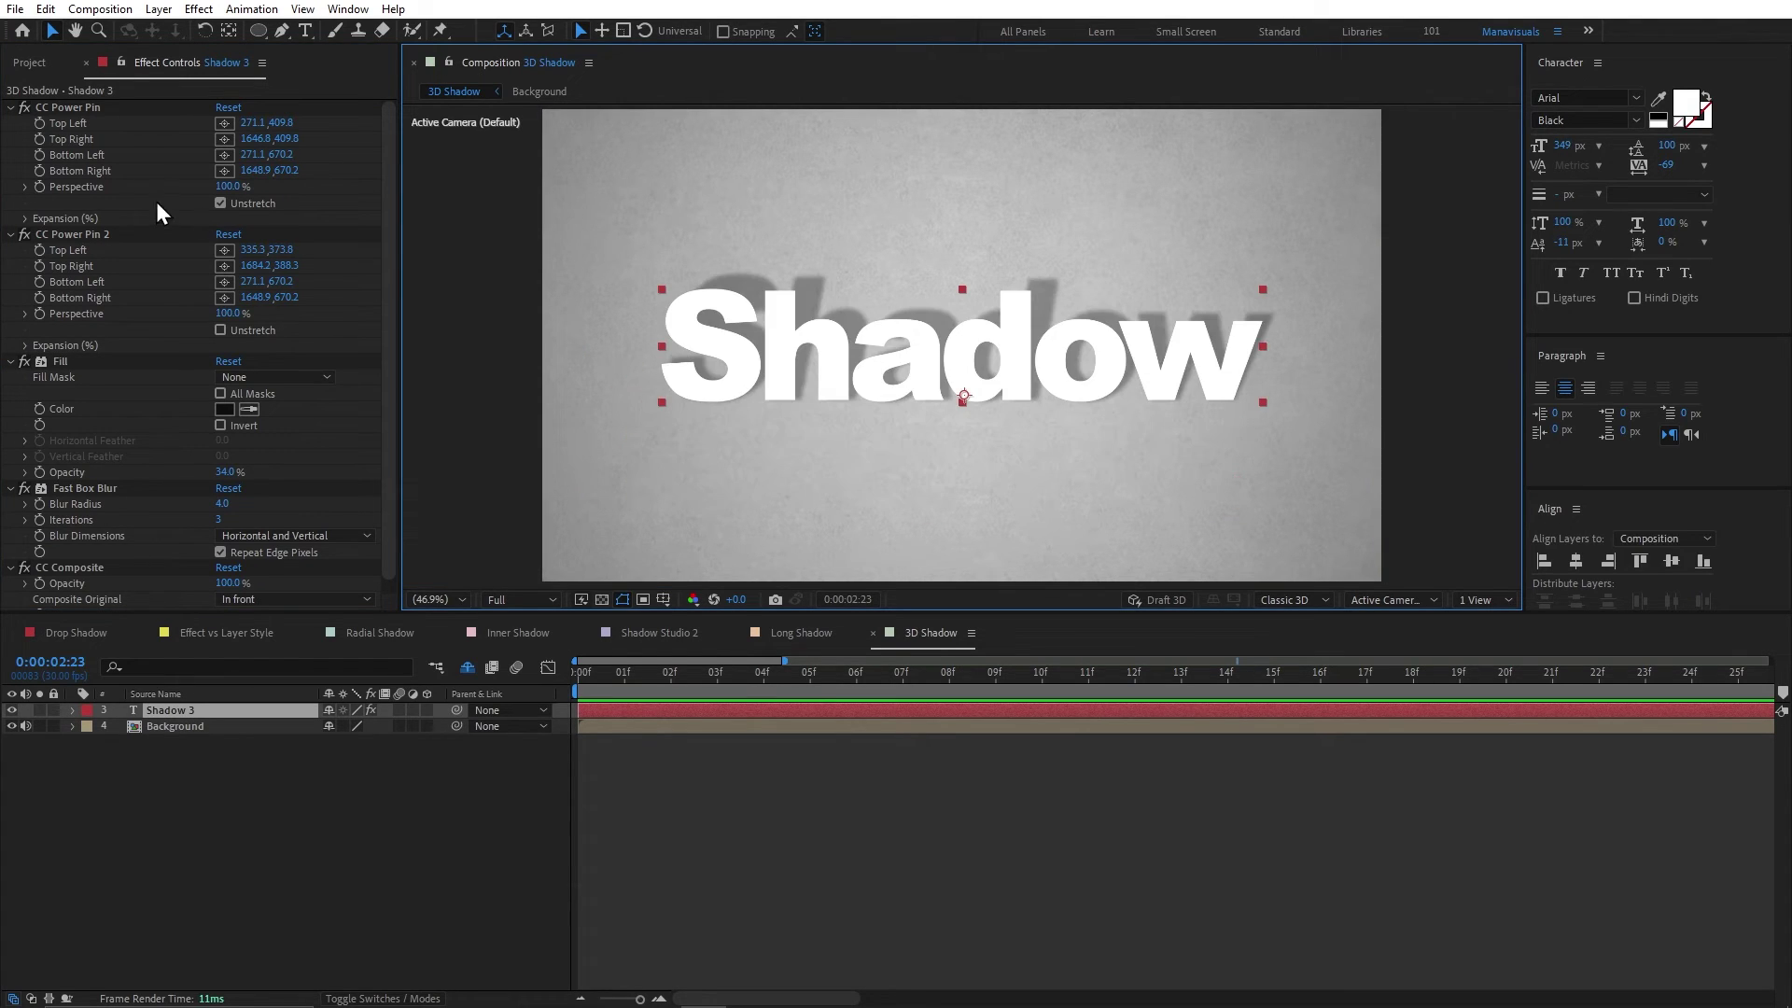
pyautogui.click(96, 233)
pyautogui.moveTo(876, 354); pyautogui.dragTo(749, 417)
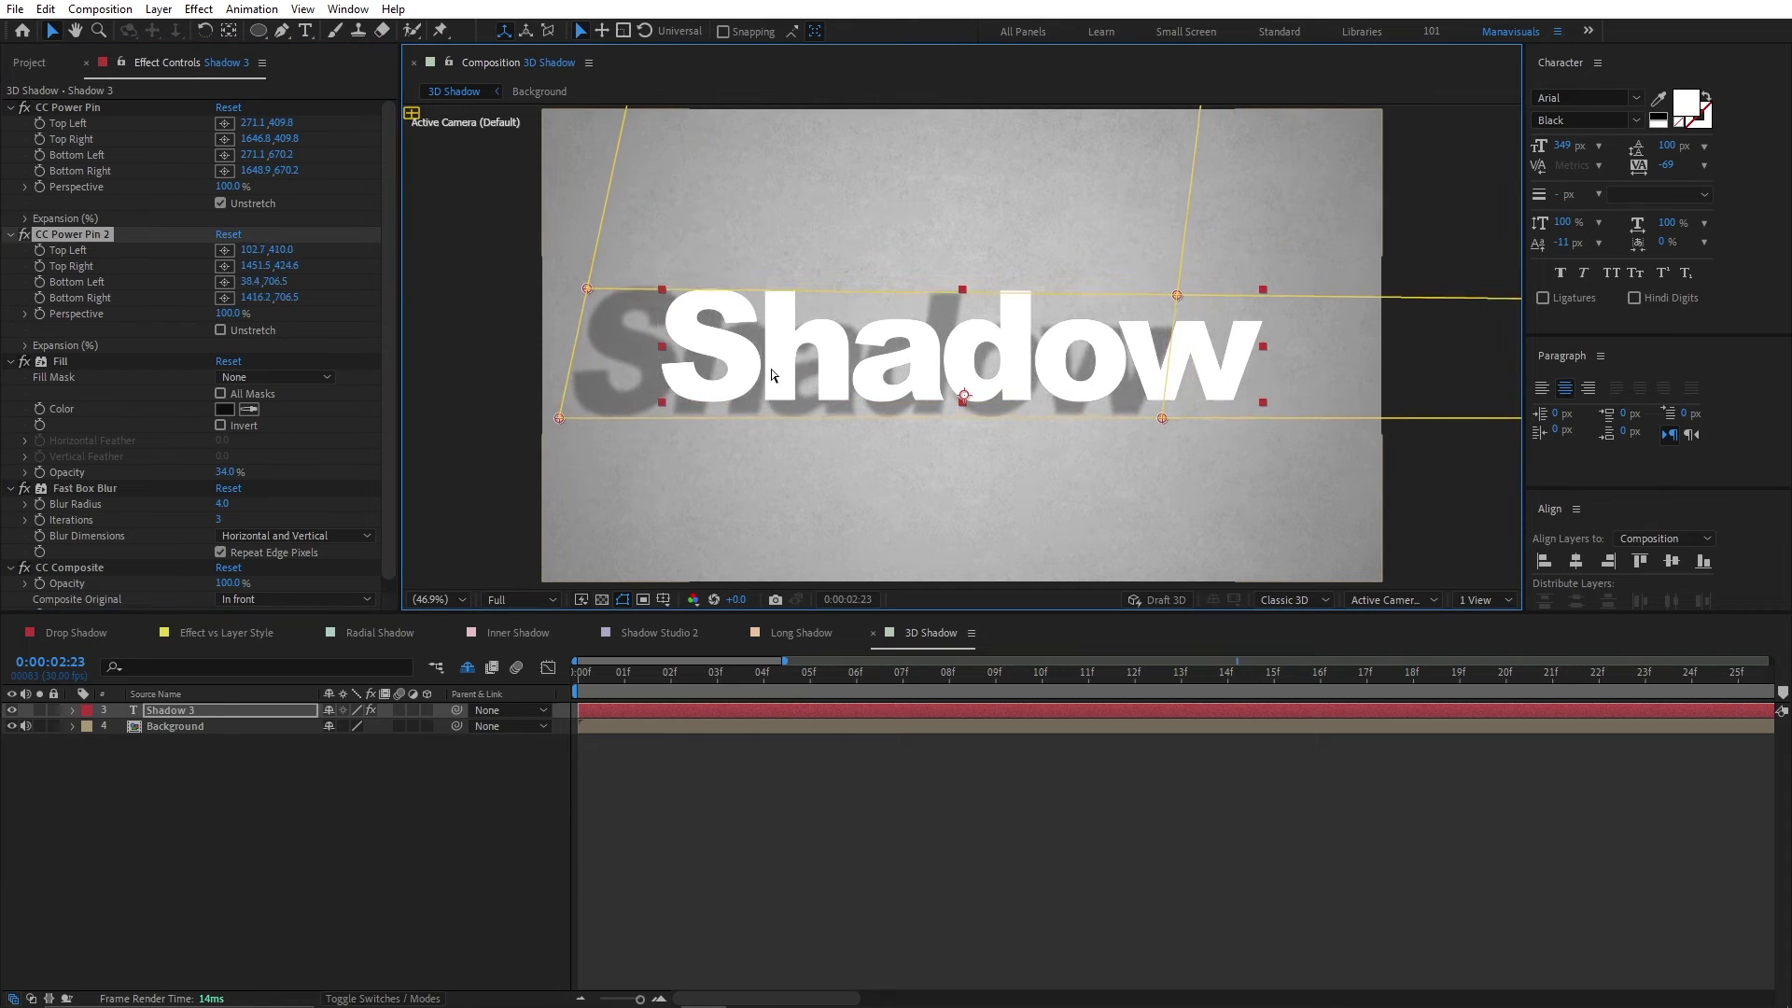
pyautogui.hotkey('ctrl', 'z')
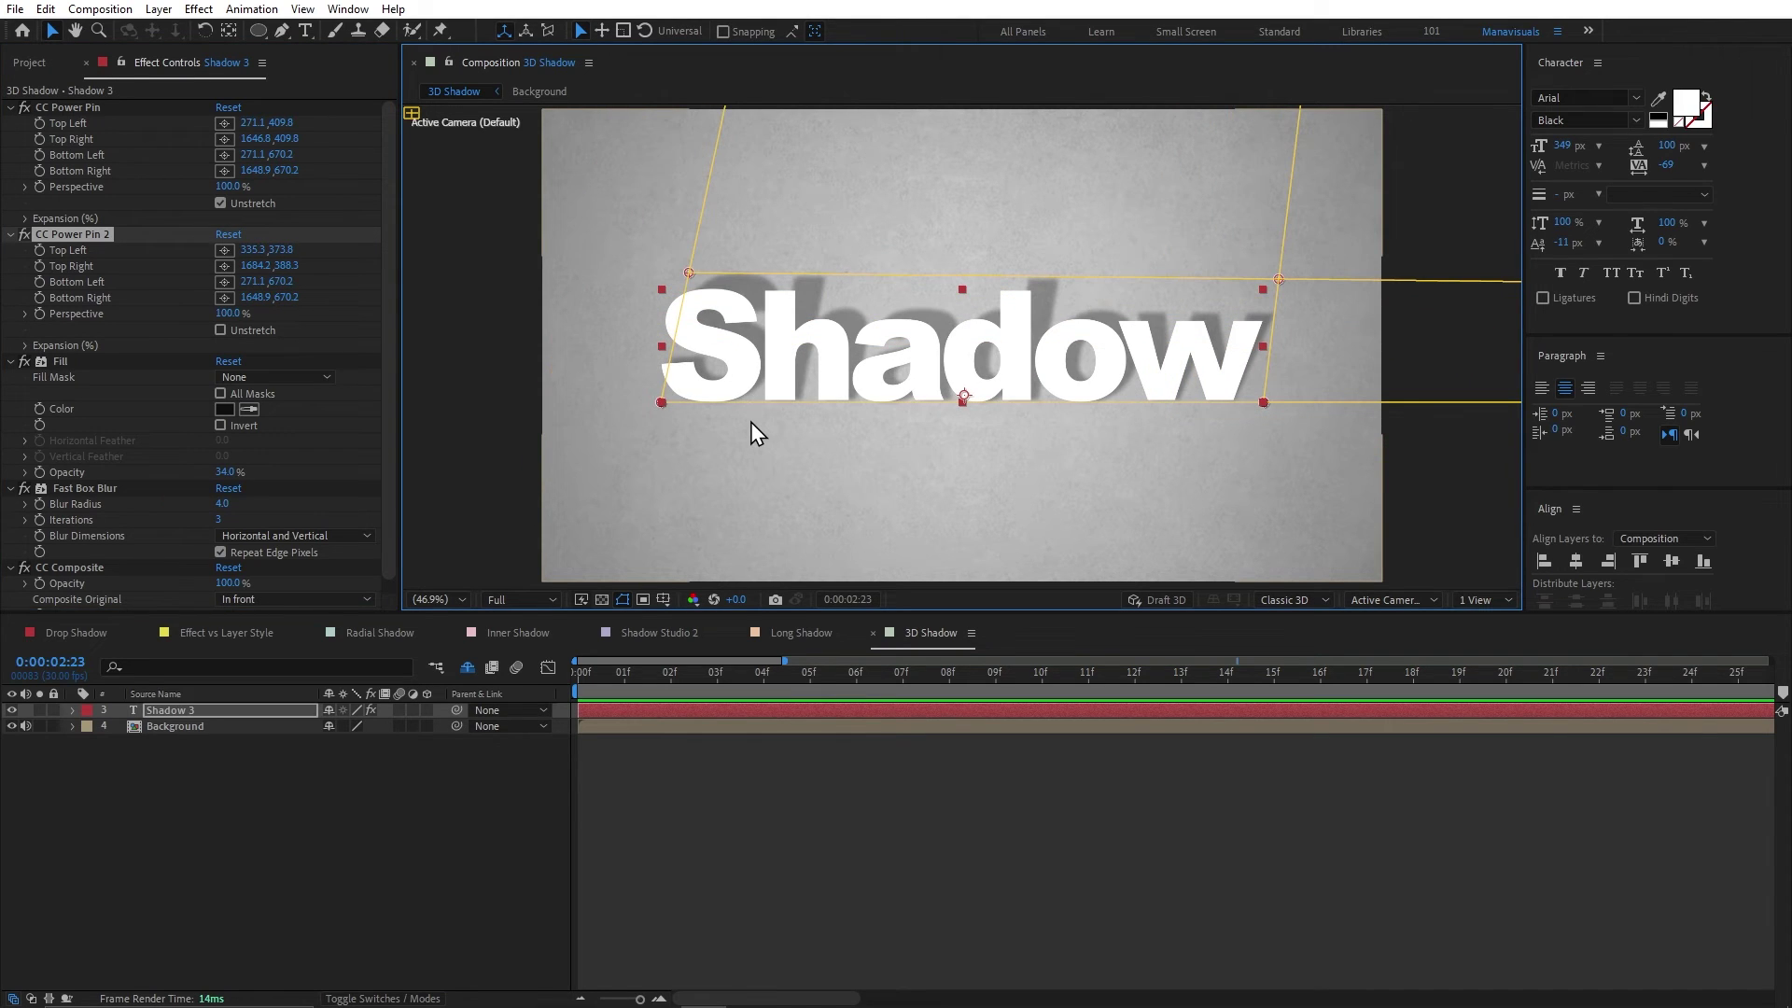
pyautogui.click(769, 412)
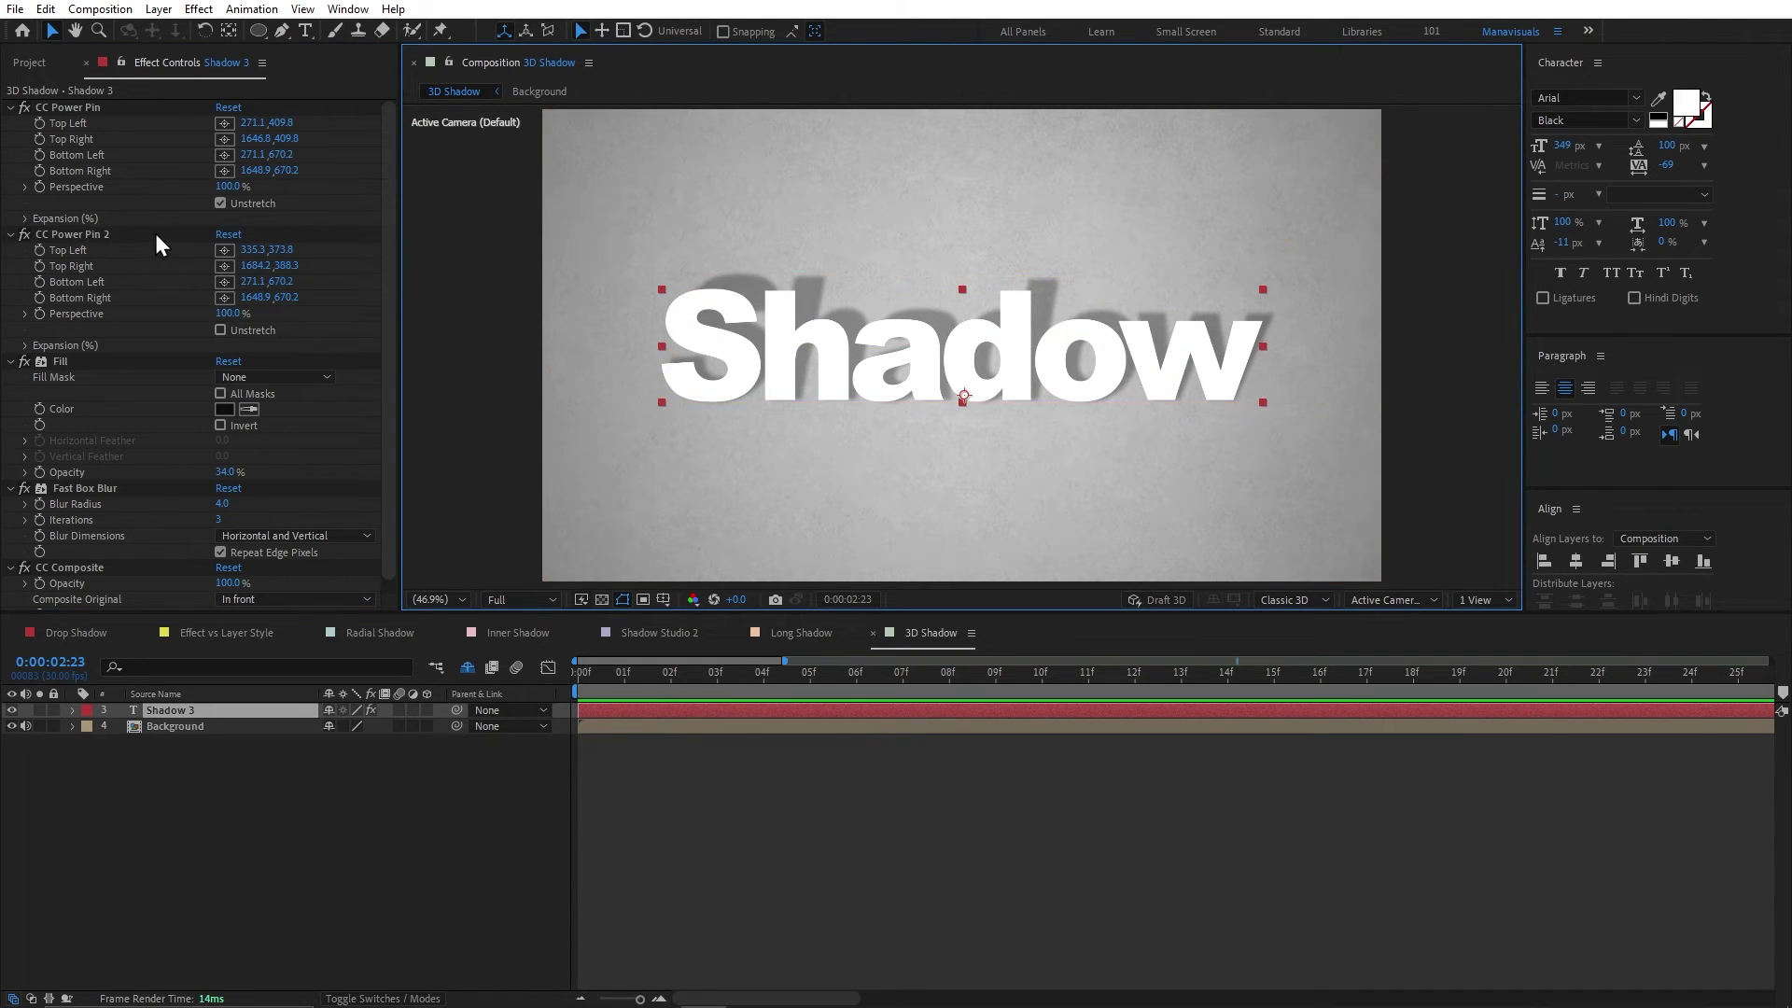
pyautogui.click(110, 233)
pyautogui.press('Delete')
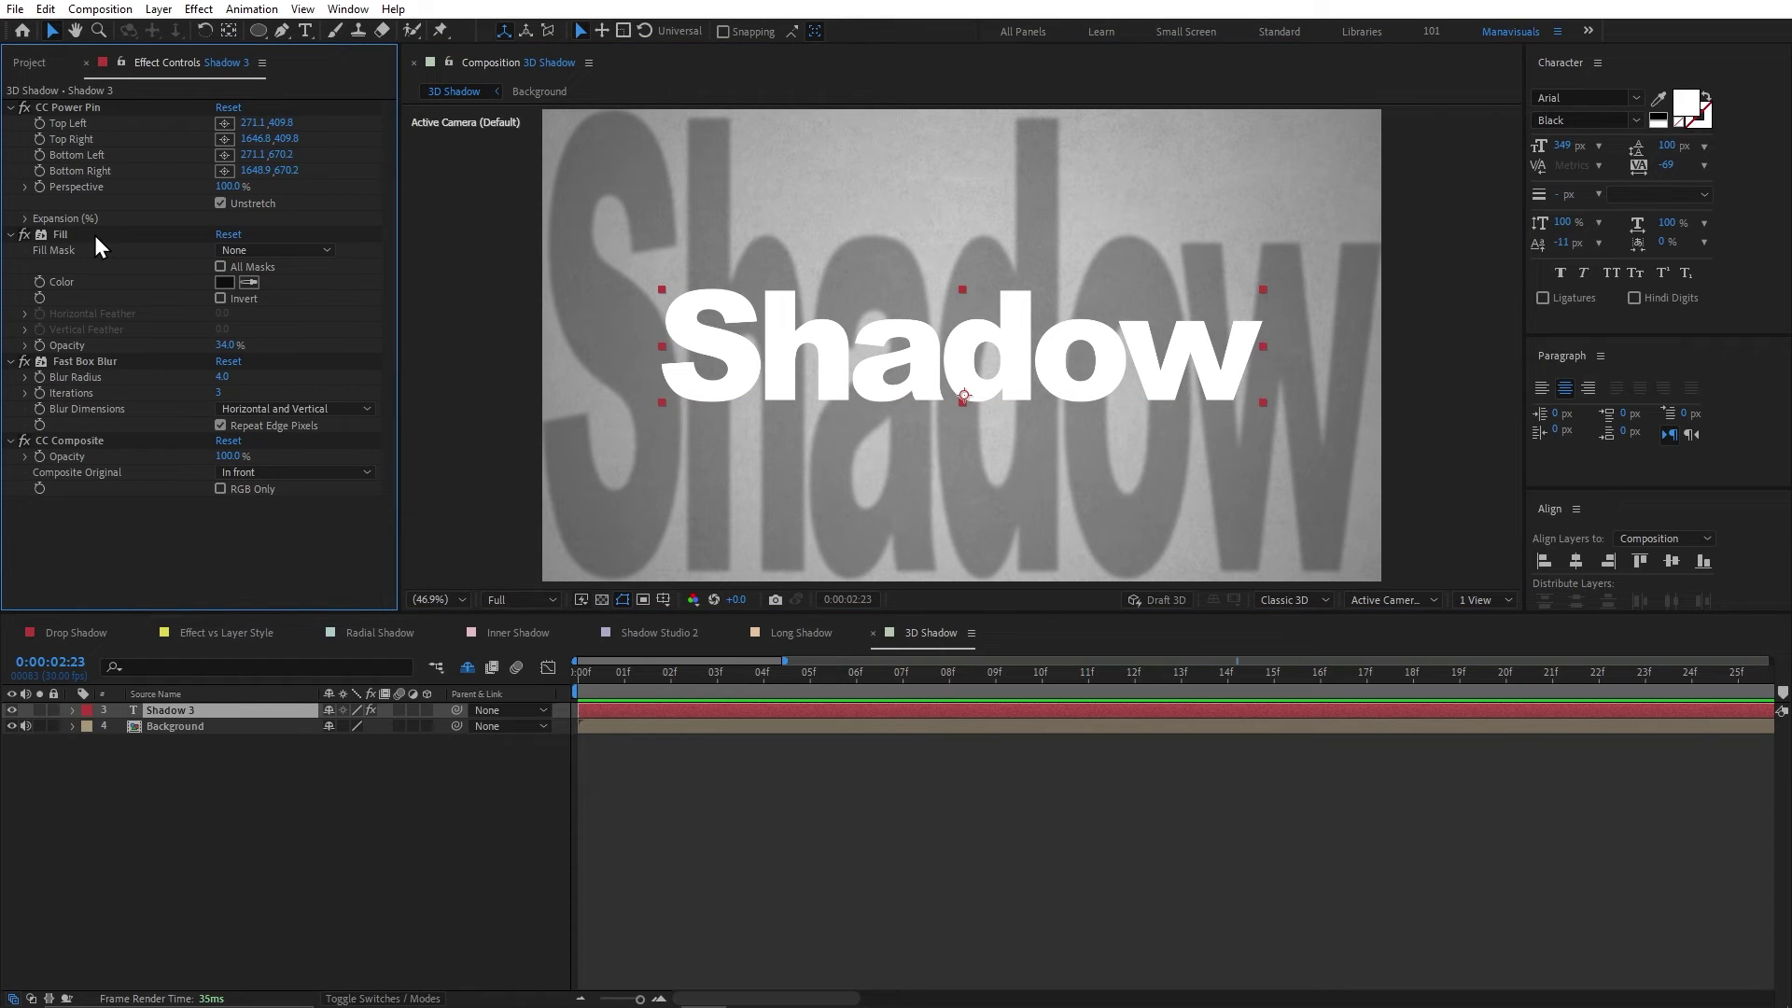
# Switch off Fill, Fast Box Blur and CC Composite, and bring Shadow Expression.pdf into view.
pyautogui.click(93, 236)
pyautogui.click(24, 441)
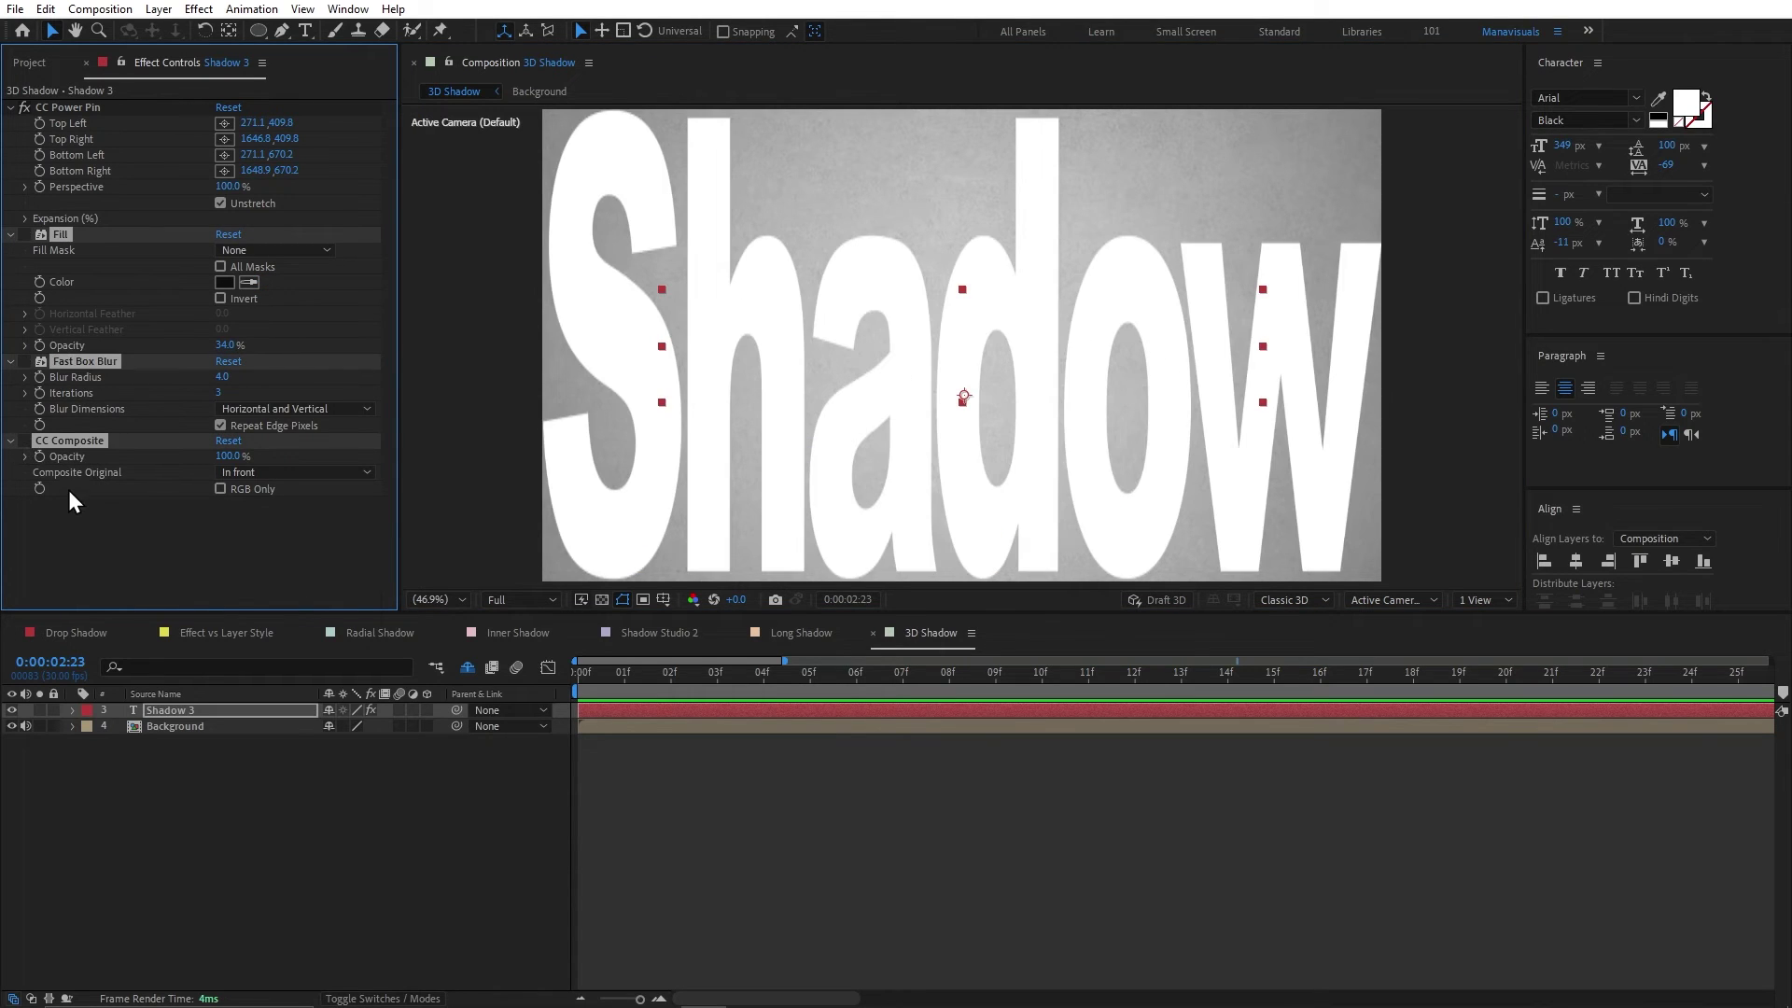
pyautogui.click(73, 496)
pyautogui.hotkey('alt', 'Tab')
pyautogui.moveTo(1205, 243); pyautogui.dragTo(1011, 246)
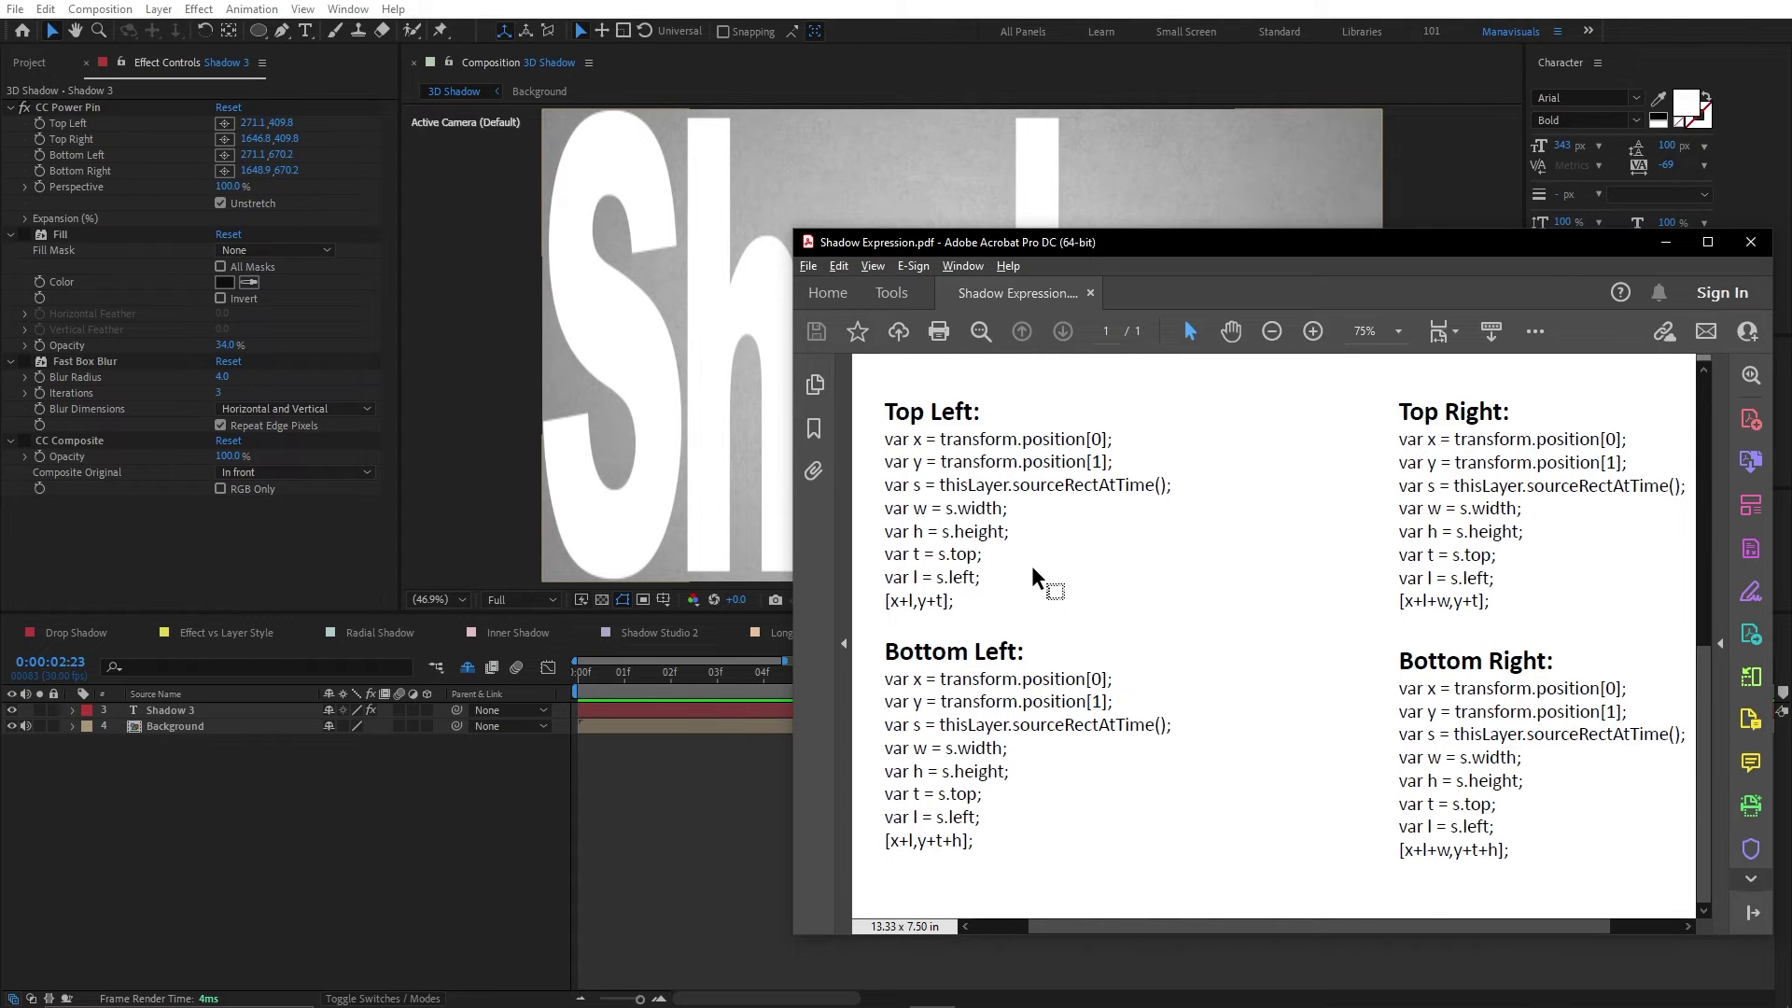
# Add the PDF's Top Left and Top Right expressions to the CC Power Pin corners.
pyautogui.moveTo(884, 437); pyautogui.dragTo(968, 619)
pyautogui.hotkey('ctrl', 'c')
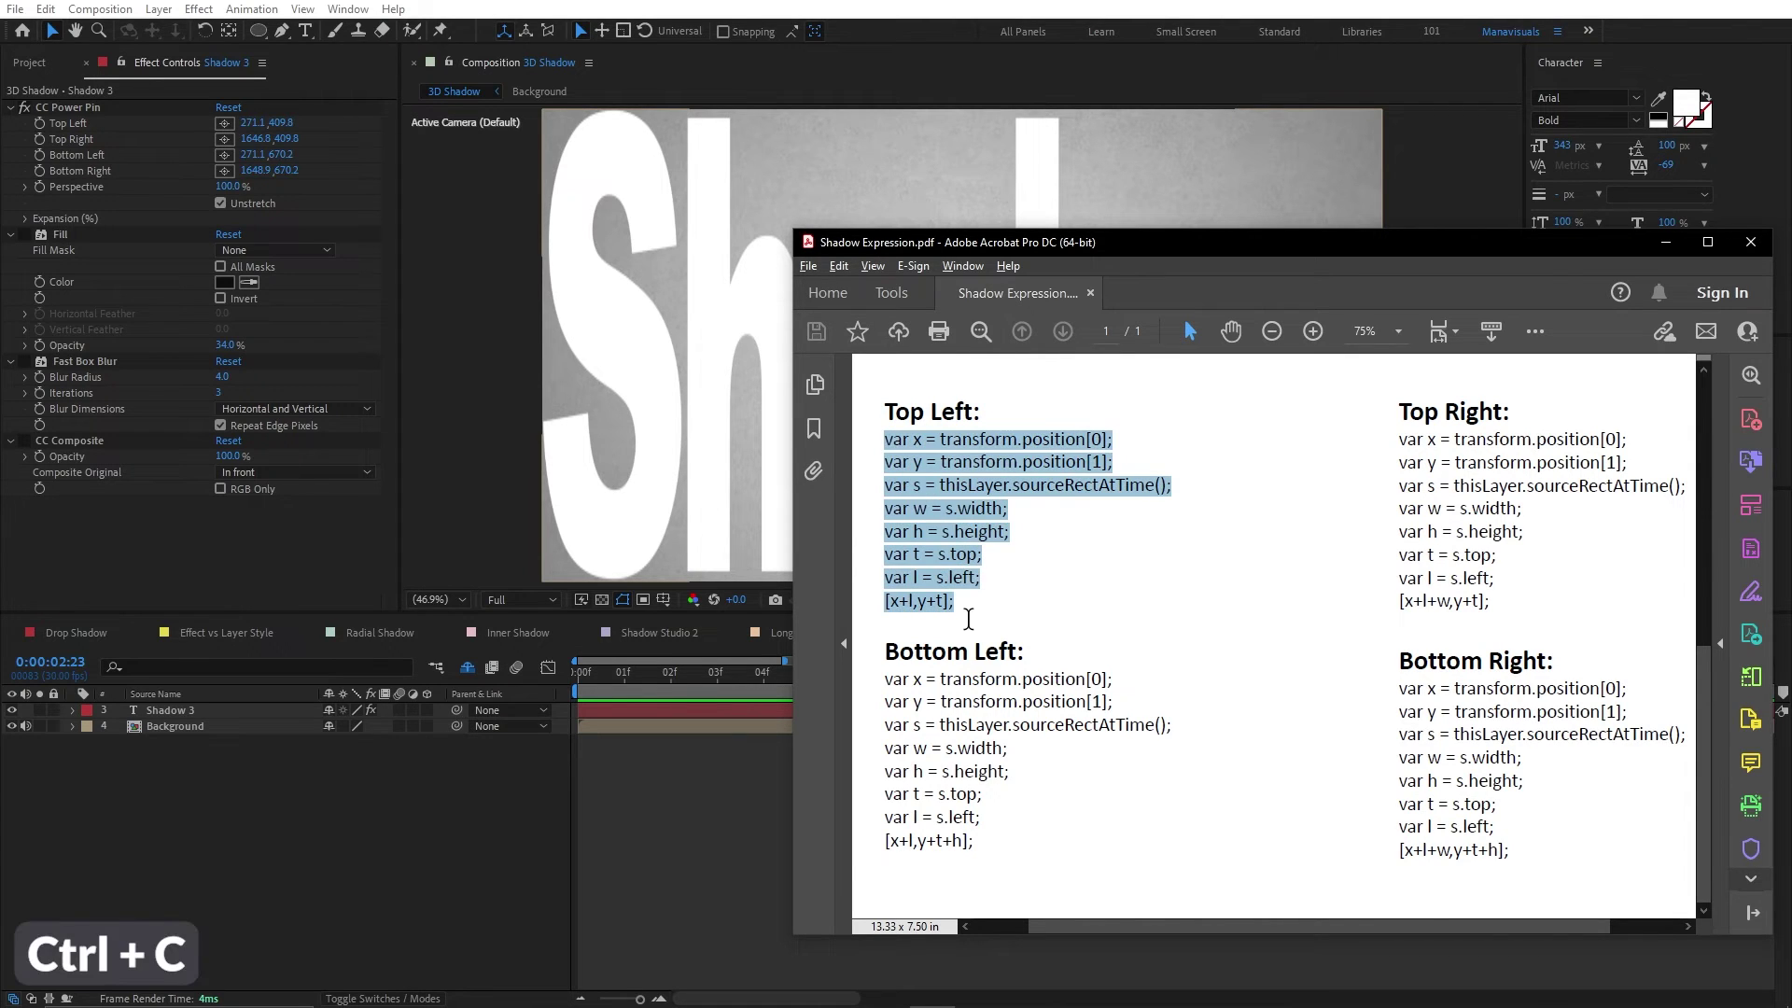
pyautogui.keyDown('alt'); pyautogui.click(39, 124); pyautogui.keyUp('alt')
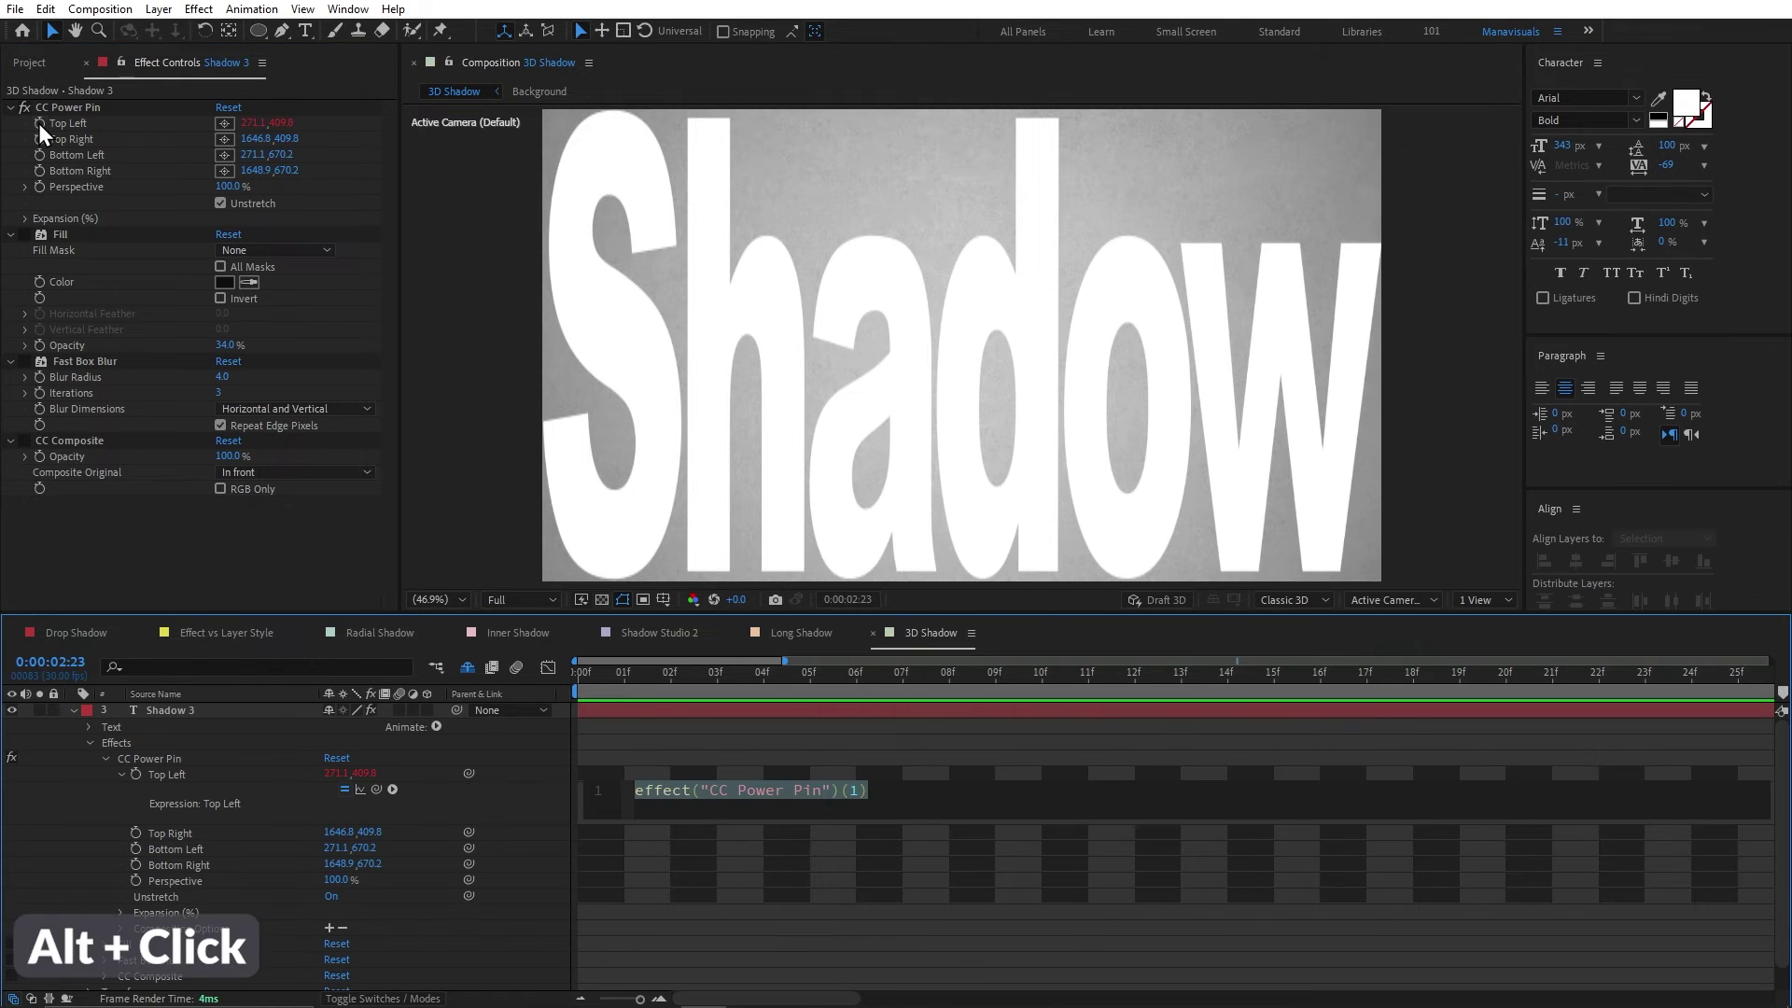
pyautogui.hotkey('ctrl', 'v')
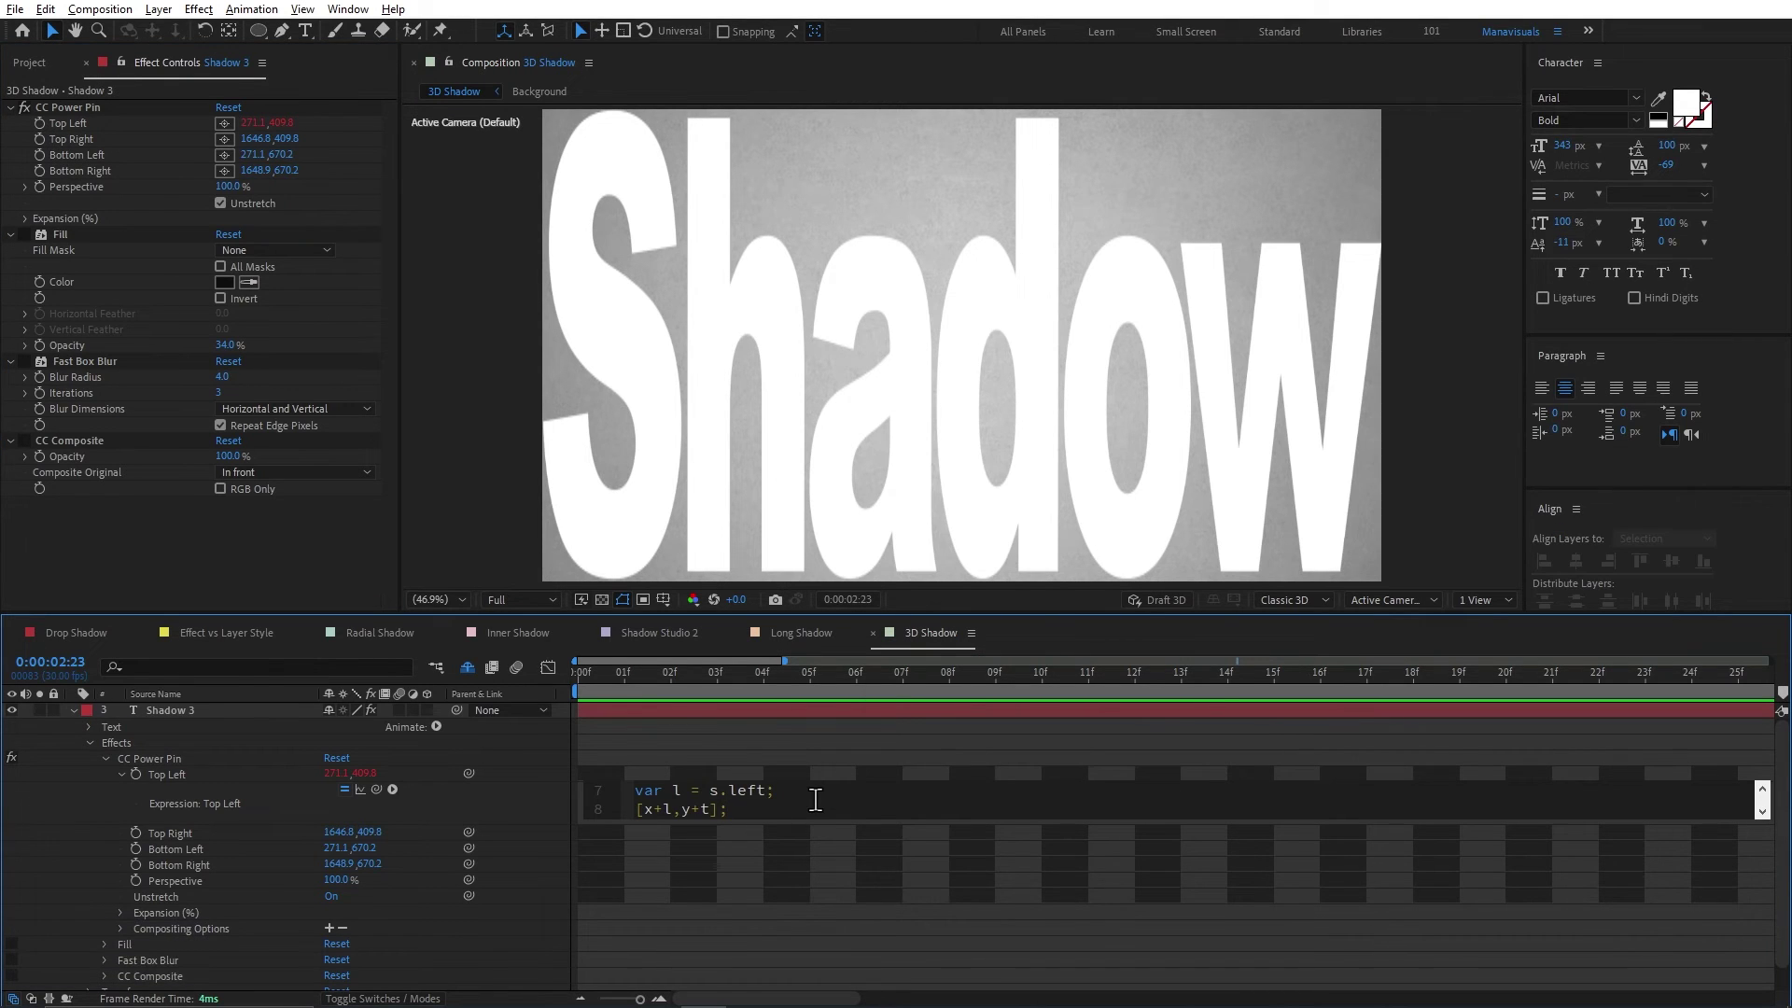
pyautogui.press('KP_Enter')
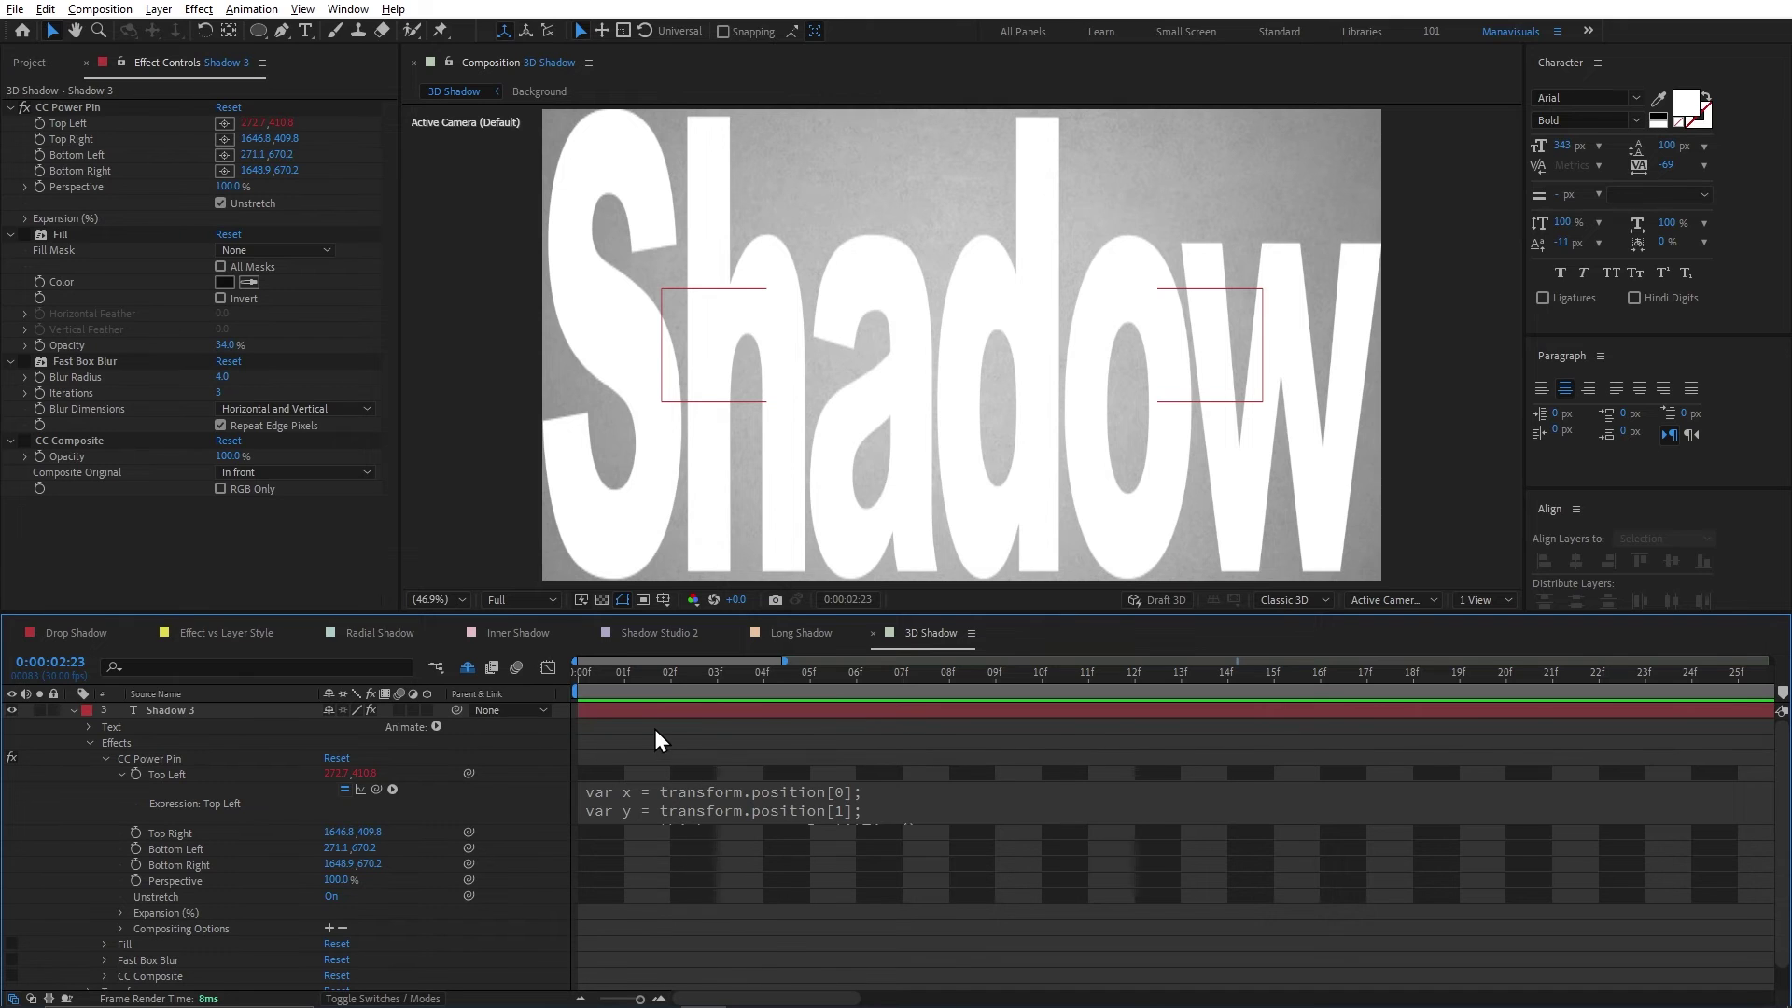
pyautogui.hotkey('alt', 'Tab')
pyautogui.moveTo(1398, 445); pyautogui.dragTo(1489, 602)
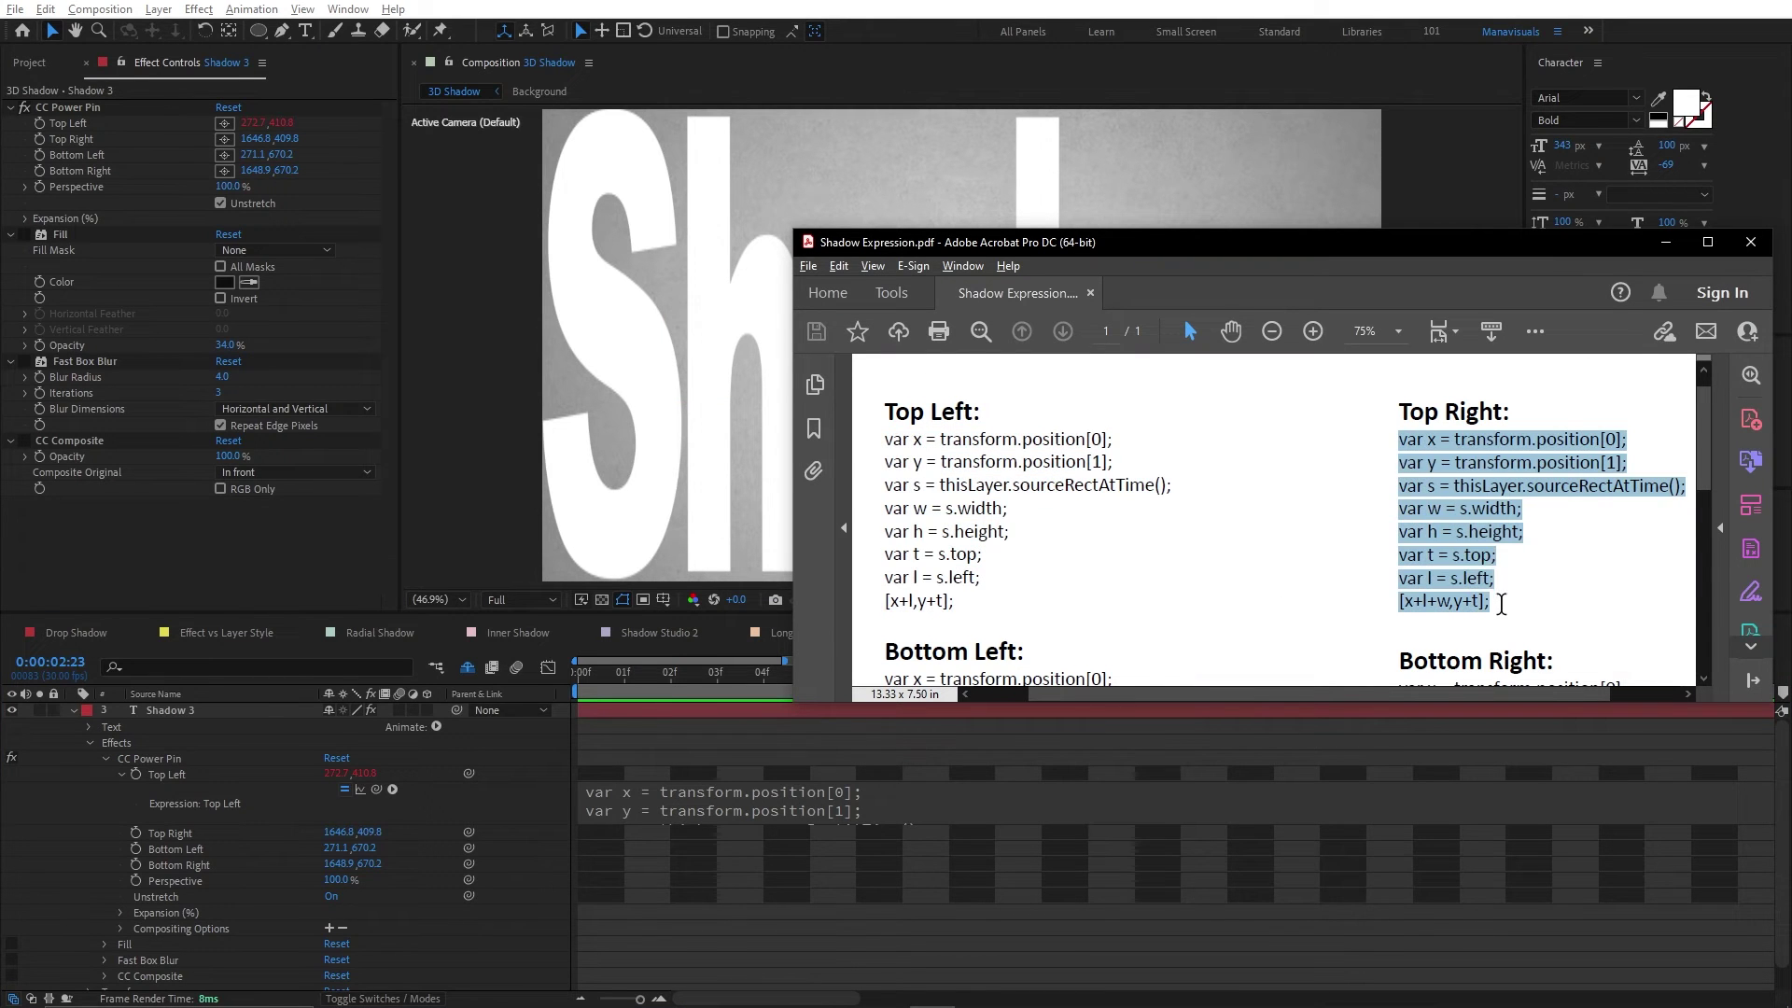
pyautogui.hotkey('ctrl', 'c')
pyautogui.hotkey('alt', 'Tab')
pyautogui.keyDown('alt'); pyautogui.click(39, 139); pyautogui.keyUp('alt')
pyautogui.hotkey('ctrl', 'v')
pyautogui.press('KP_Enter')
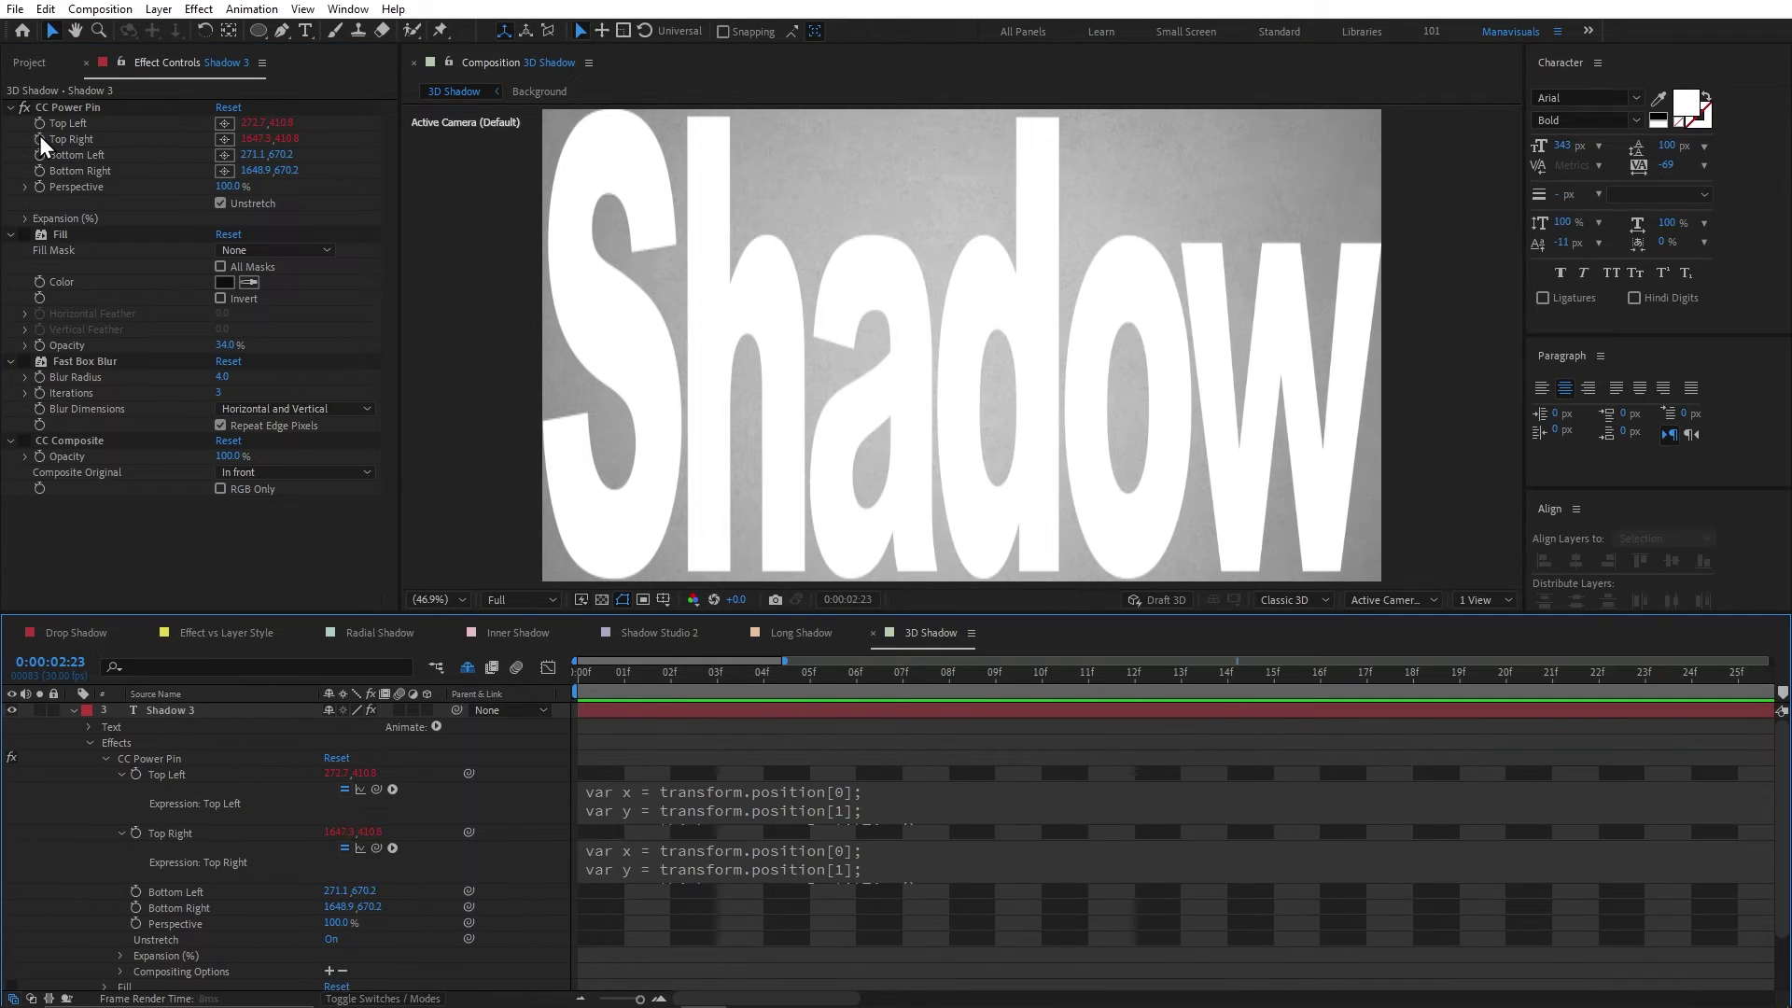
# Add the PDF's Bottom Left and Bottom Right expressions to the CC Power Pin corners.
pyautogui.hotkey('alt', 'Tab')
pyautogui.scroll(-2, 1160, 480)
pyautogui.scroll(-2, 891, 471)
pyautogui.moveTo(891, 472); pyautogui.dragTo(974, 635)
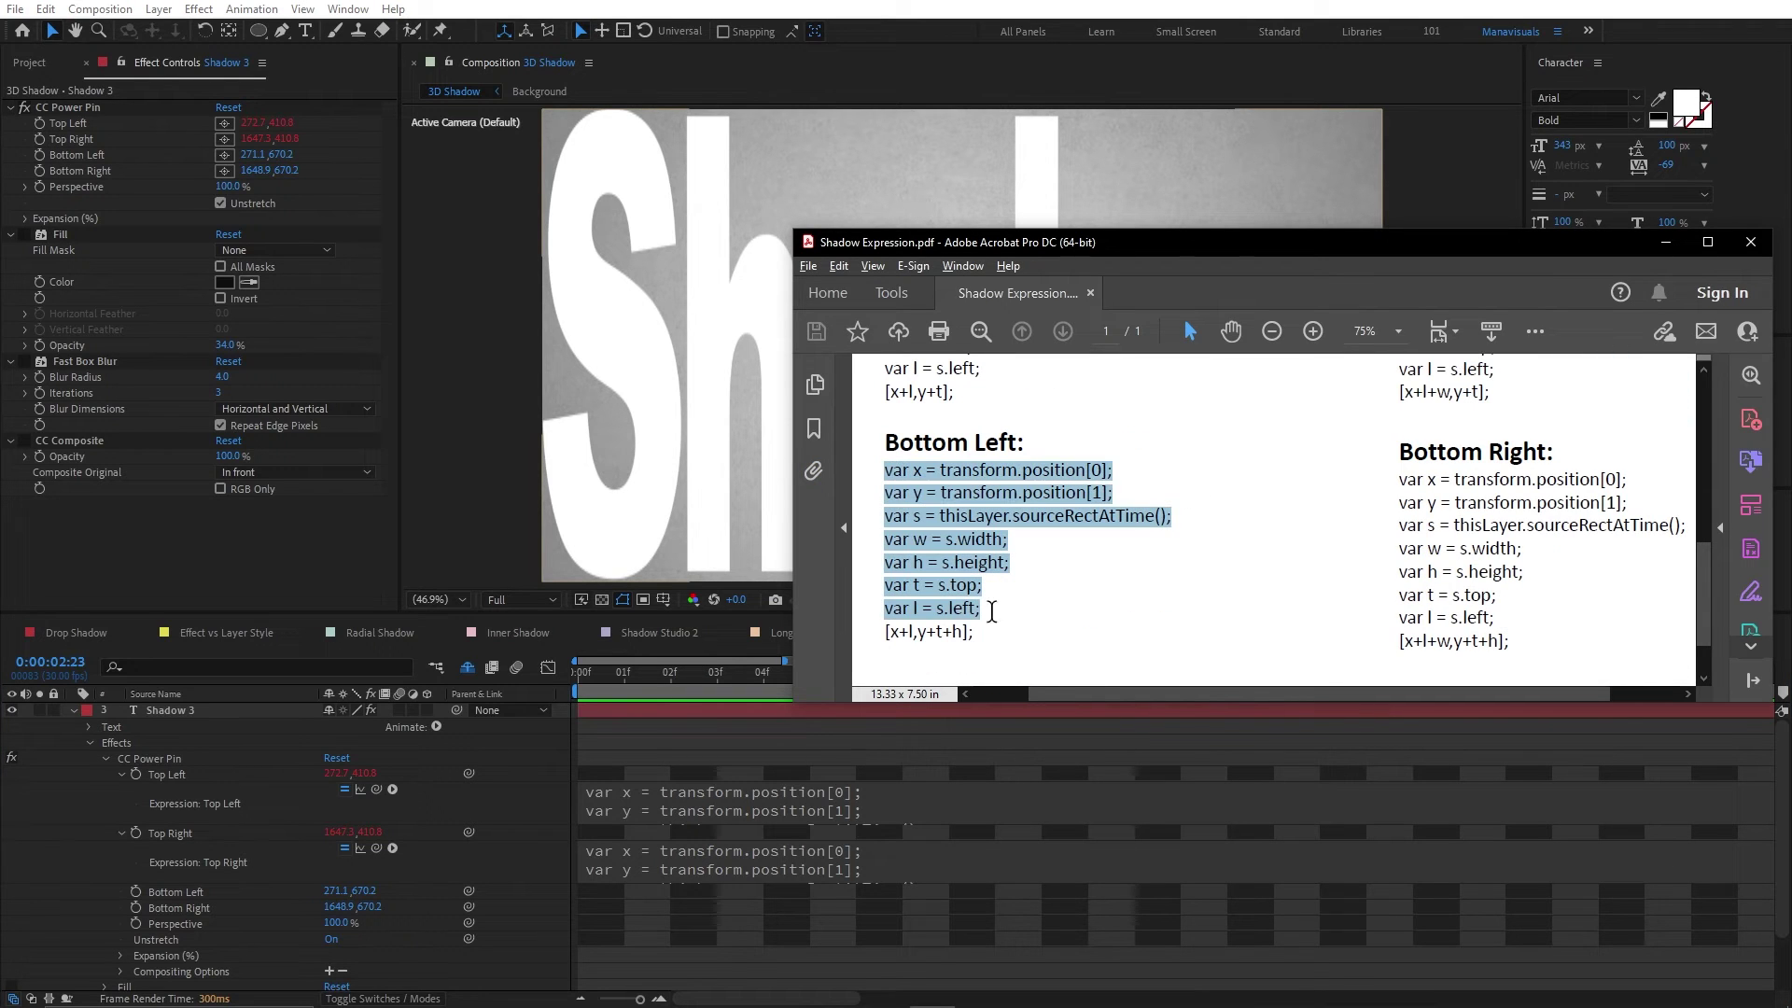
pyautogui.hotkey('ctrl', 'c')
pyautogui.hotkey('alt', 'Tab')
pyautogui.keyDown('alt'); pyautogui.click(39, 155); pyautogui.keyUp('alt')
pyautogui.hotkey('ctrl', 'v')
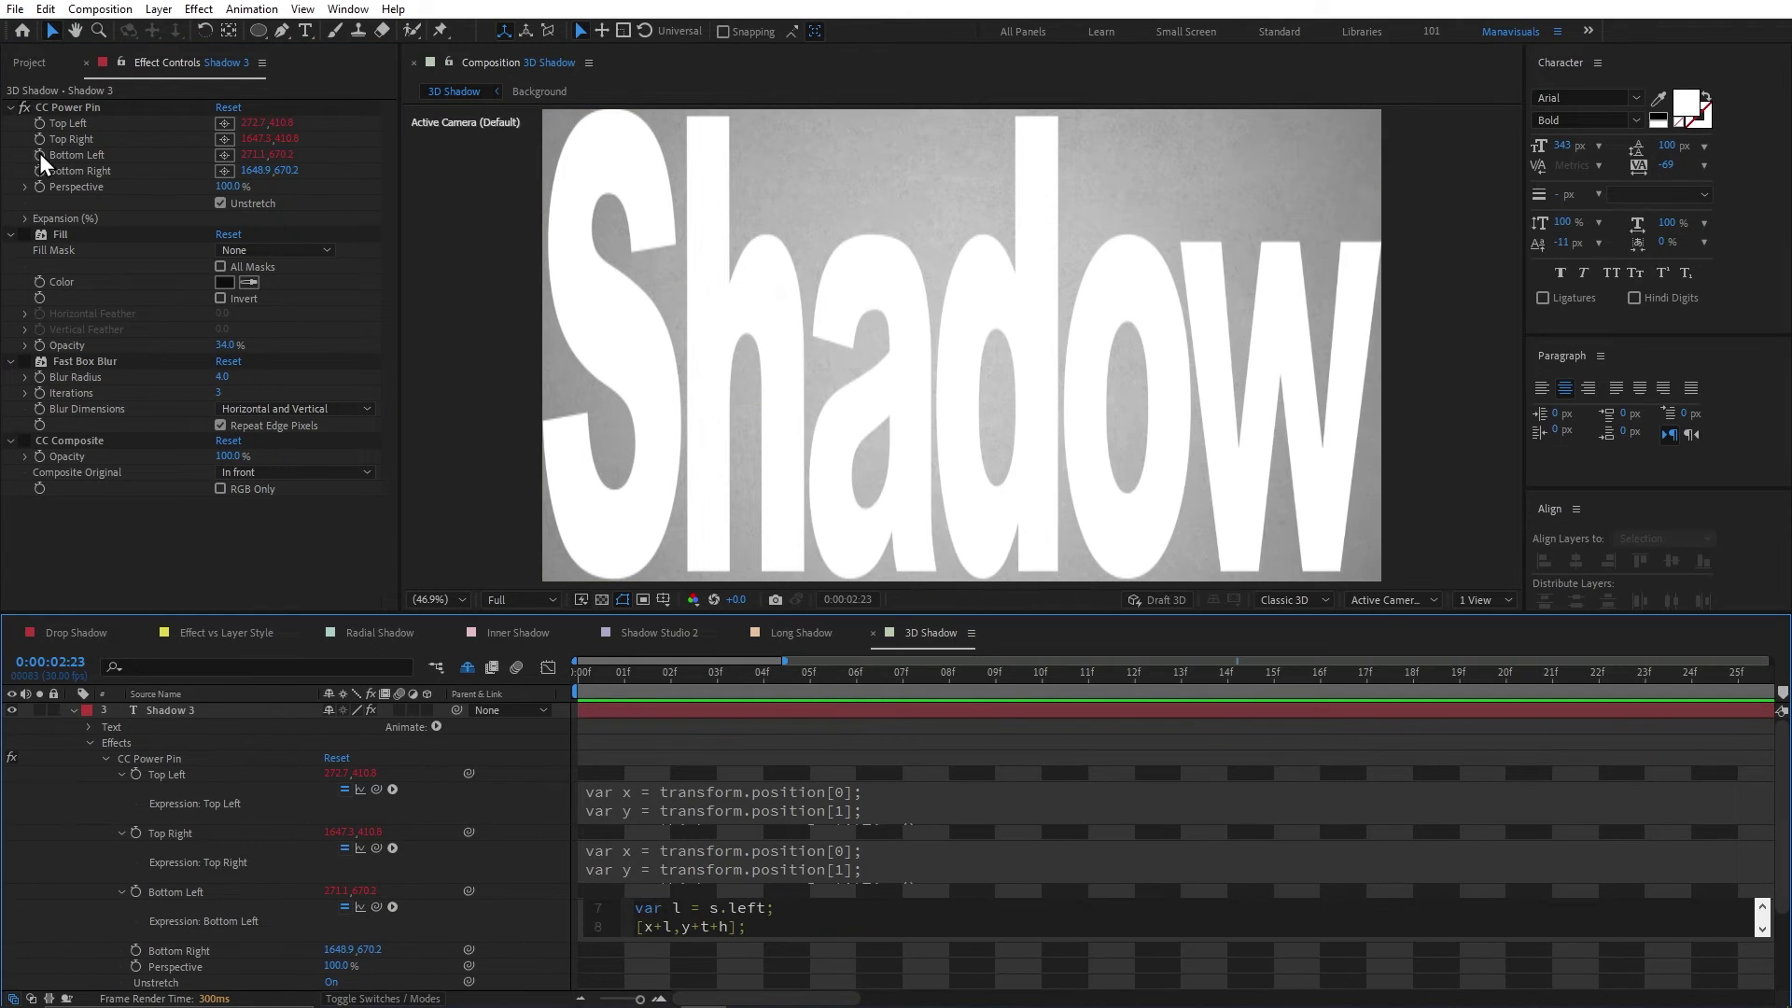
pyautogui.press('KP_Enter')
pyautogui.hotkey('alt', 'Tab')
pyautogui.moveTo(1398, 479); pyautogui.dragTo(1512, 642)
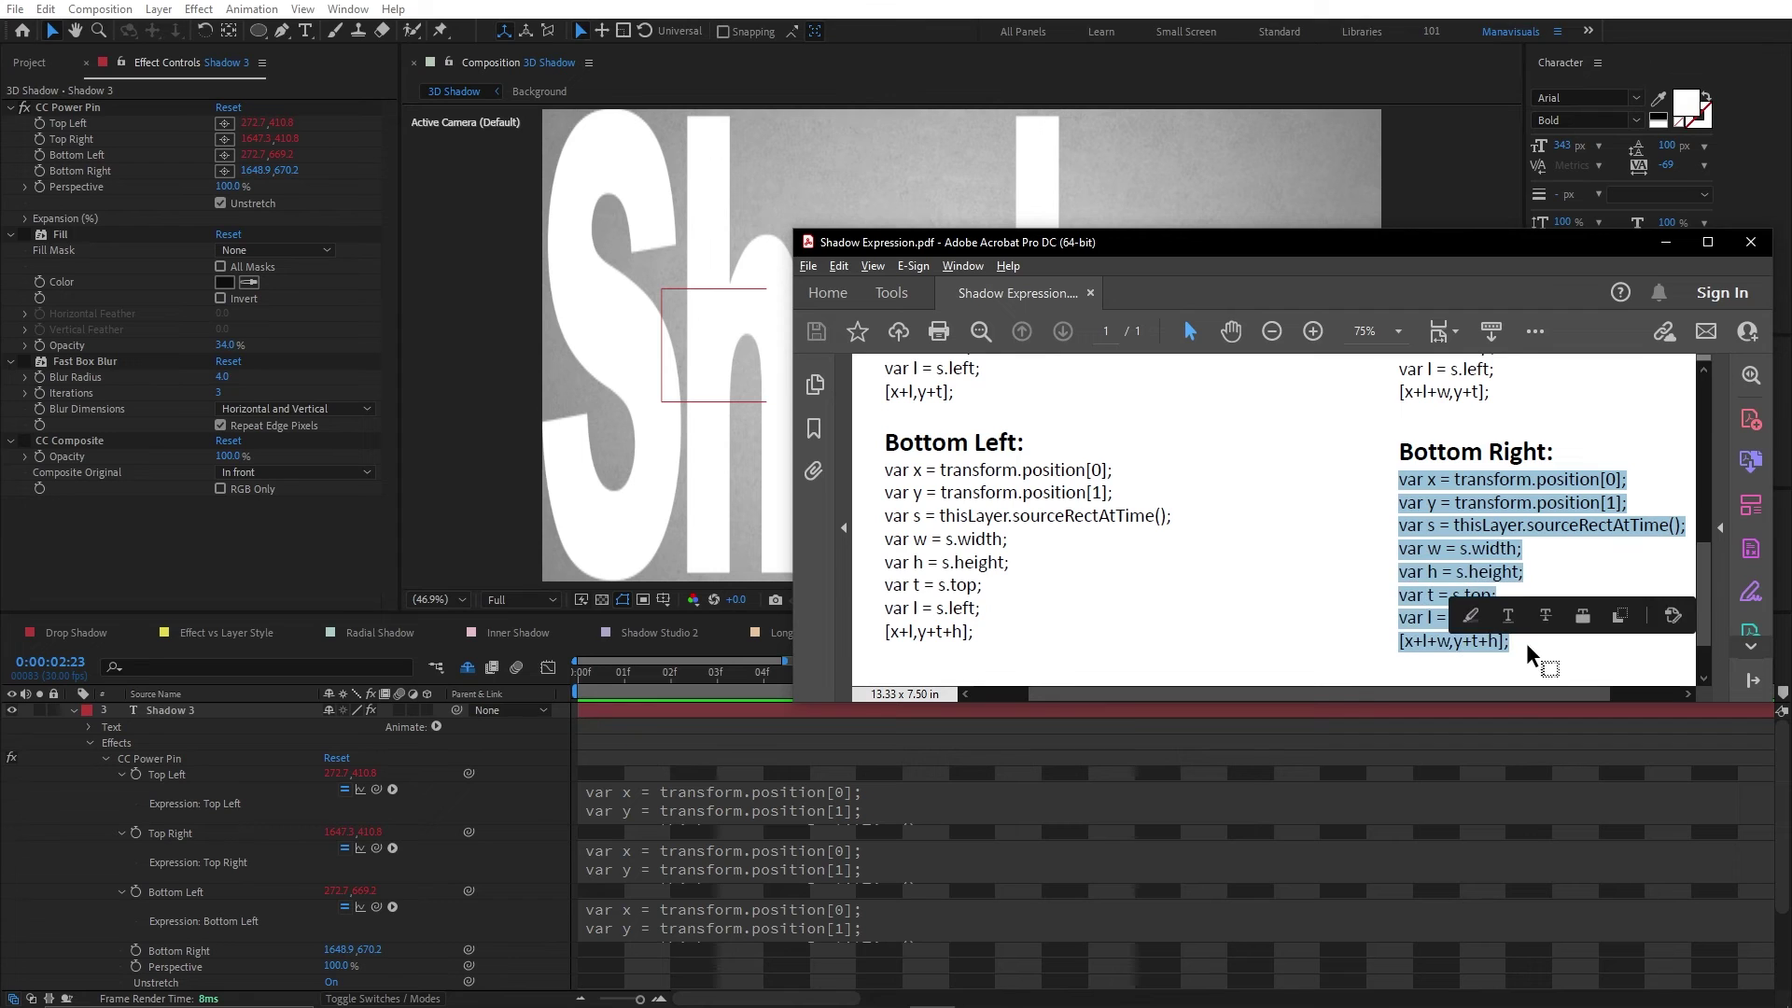
pyautogui.hotkey('ctrl', 'c')
pyautogui.click(37, 171)
pyautogui.keyDown('alt'); pyautogui.click(37, 171); pyautogui.keyUp('alt')
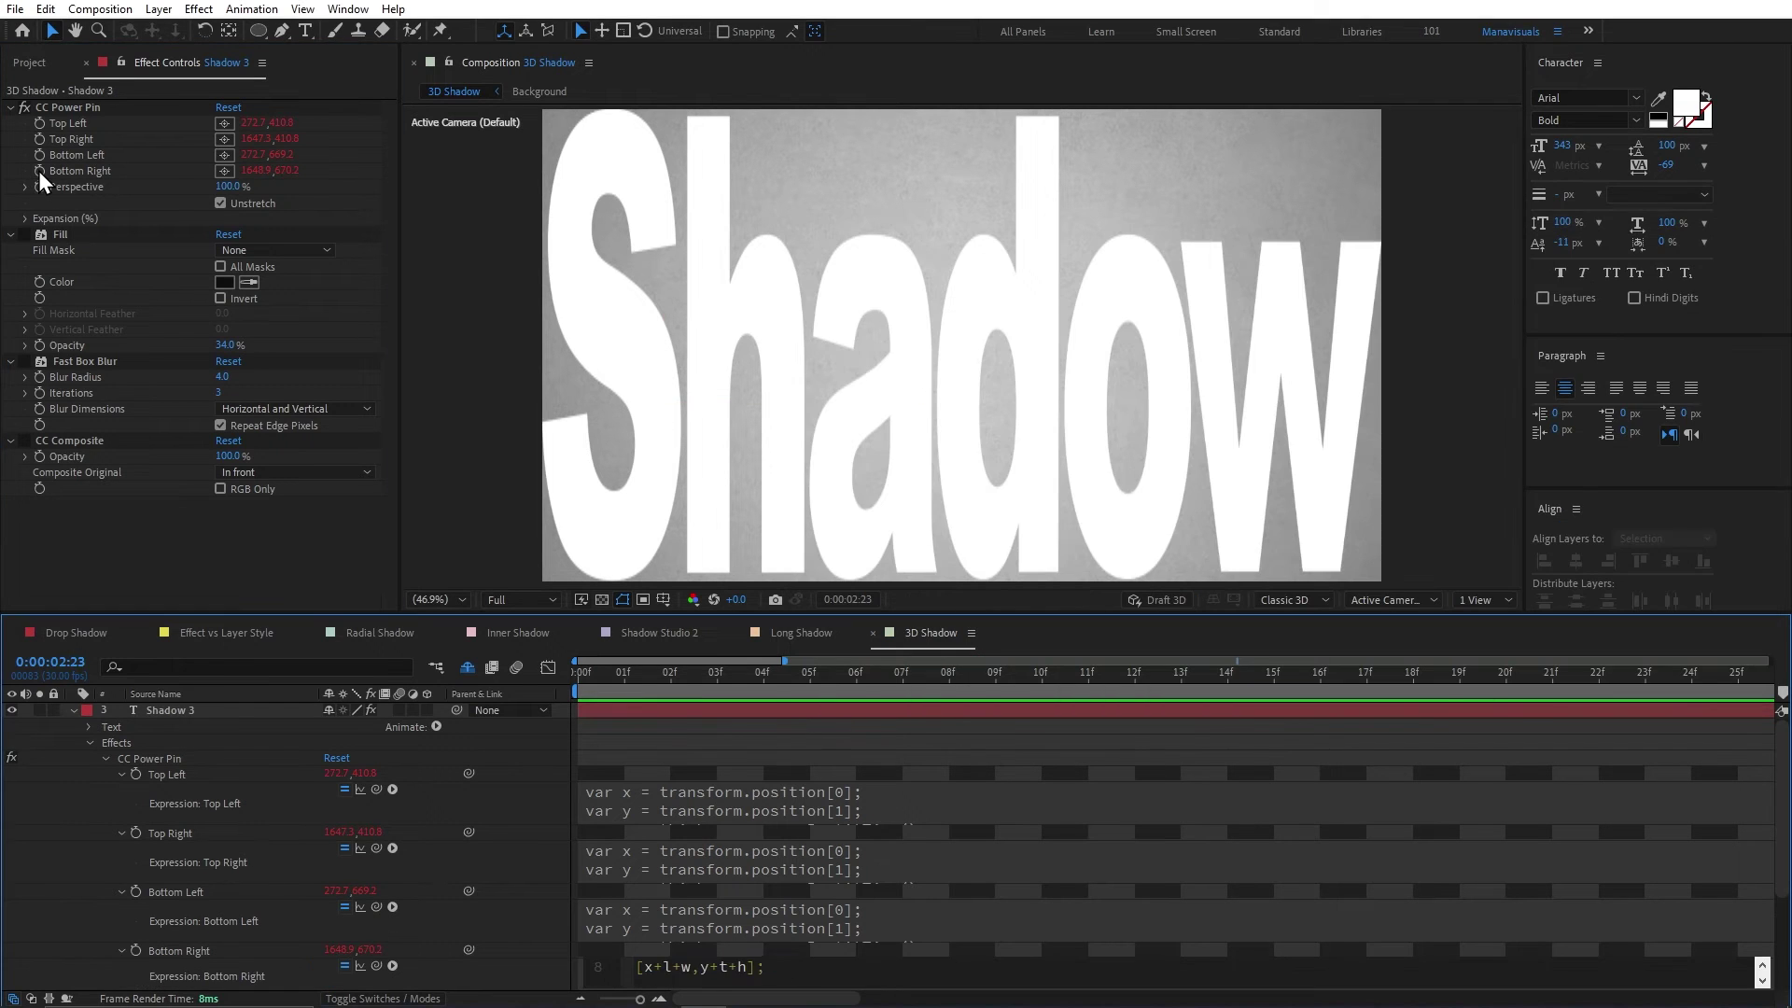
pyautogui.hotkey('ctrl', 'v')
pyautogui.press('KP_Enter')
# Duplicate CC Power Pin into CC Power Pin 2 and turn off its Unstretch option.
pyautogui.click(105, 759)
pyautogui.click(88, 743)
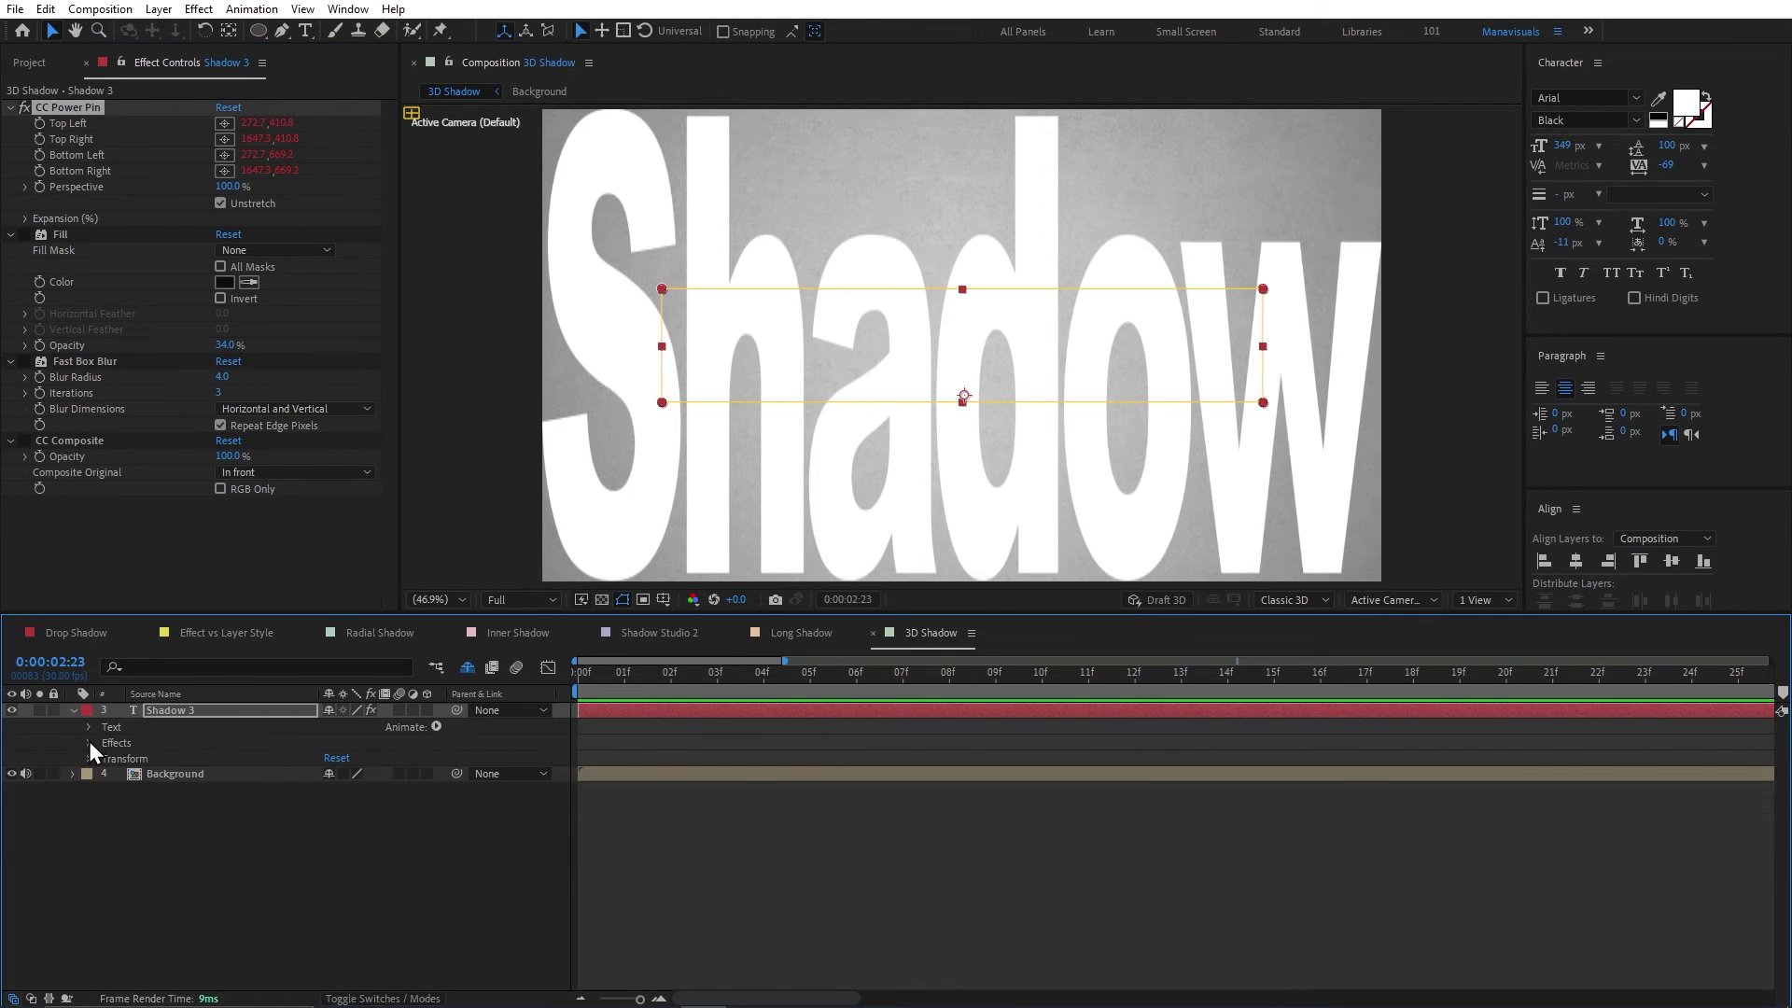
pyautogui.click(73, 710)
pyautogui.click(114, 109)
pyautogui.hotkey('ctrl', 'd')
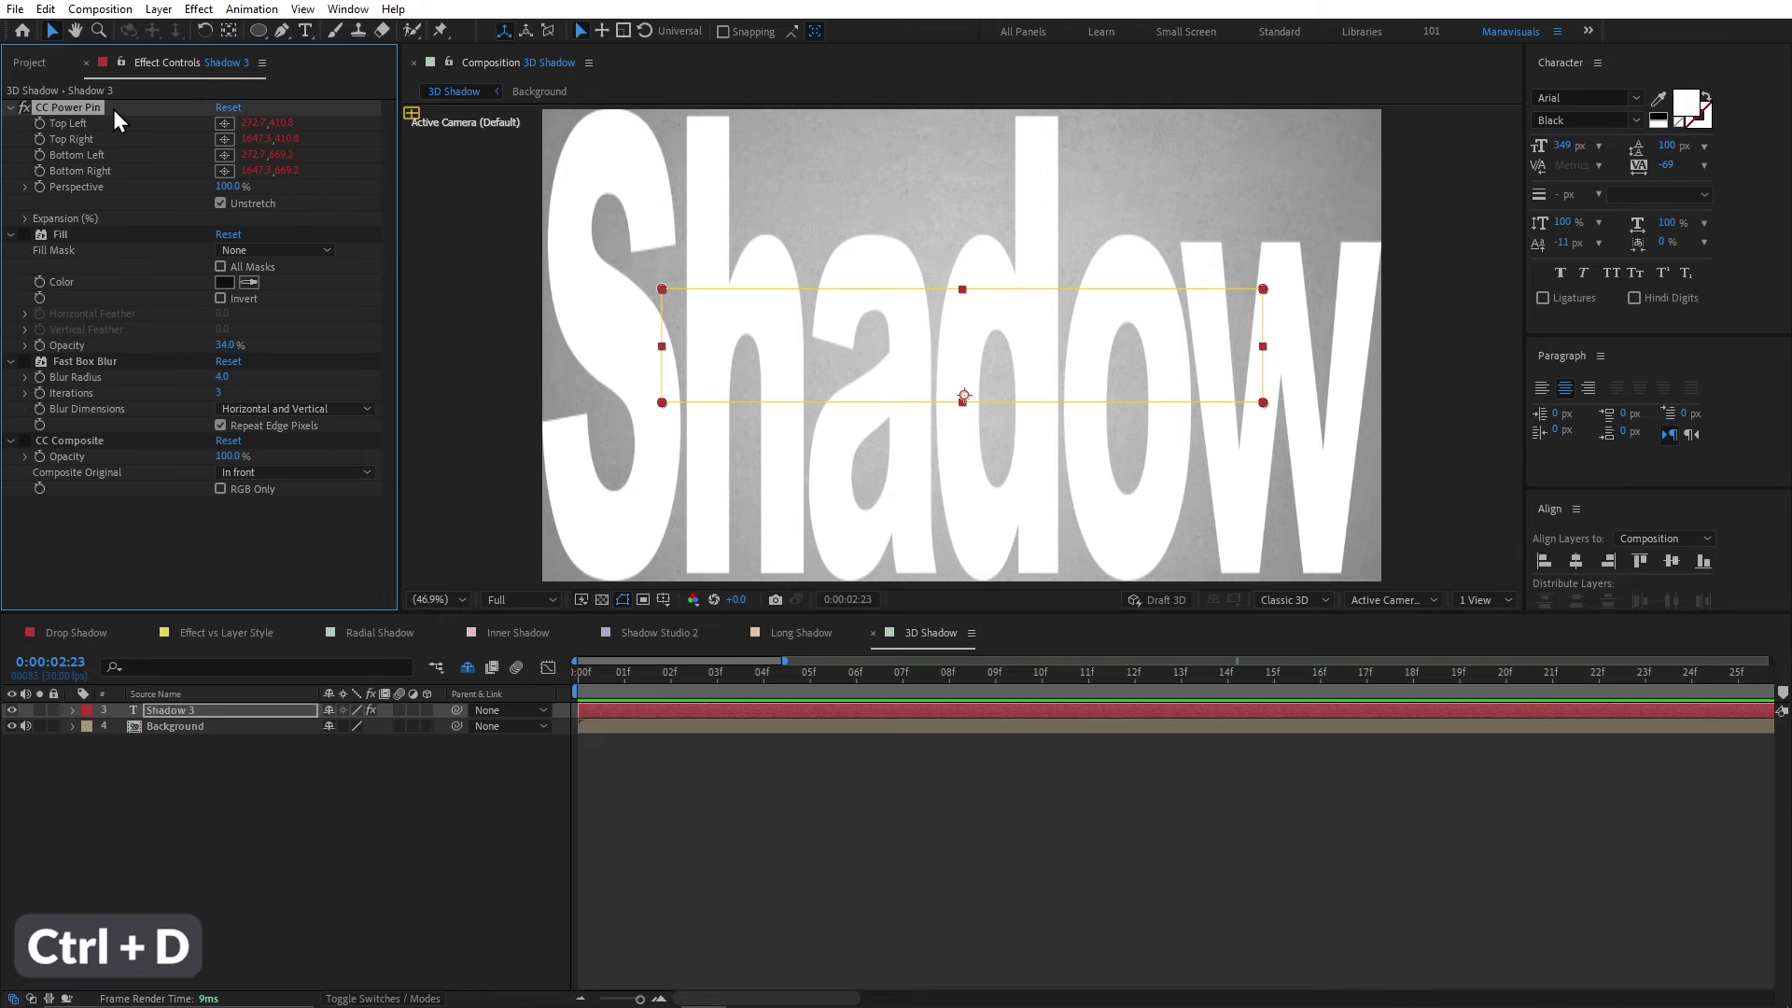
pyautogui.click(229, 317)
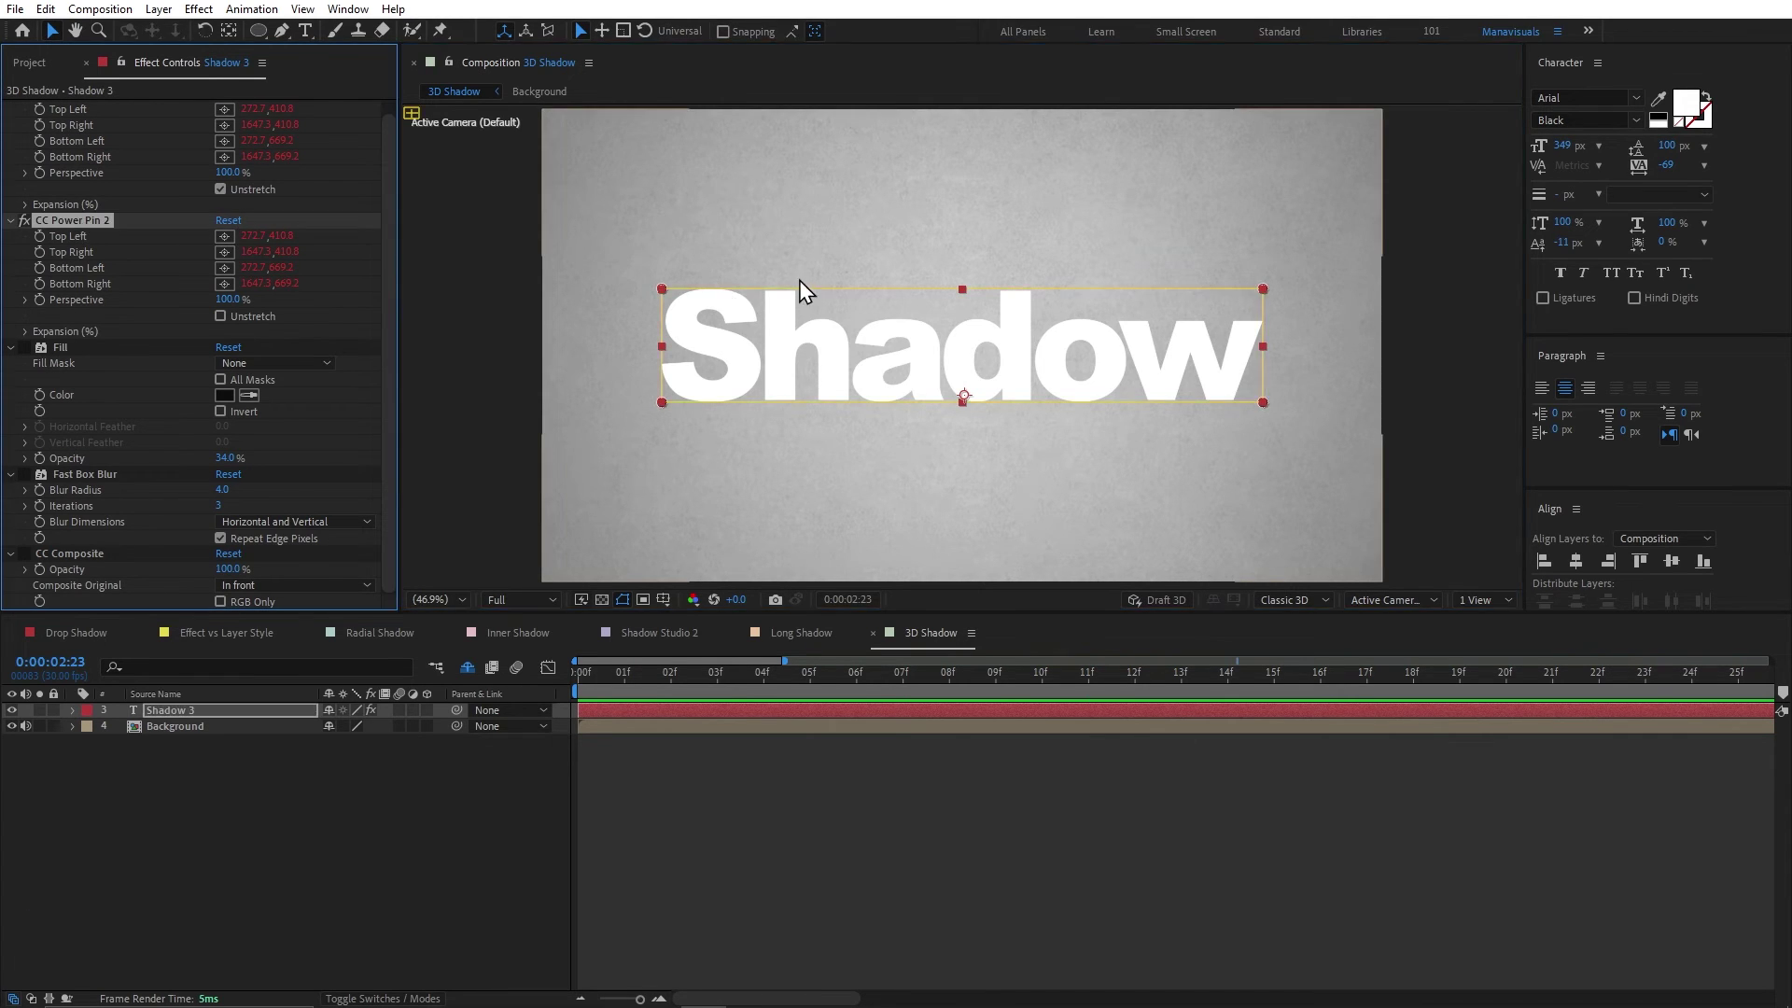
# Link CC Power Pin 2's Top Left to the first pin's Top Left plus value, offset 0,0.
pyautogui.click(739, 289)
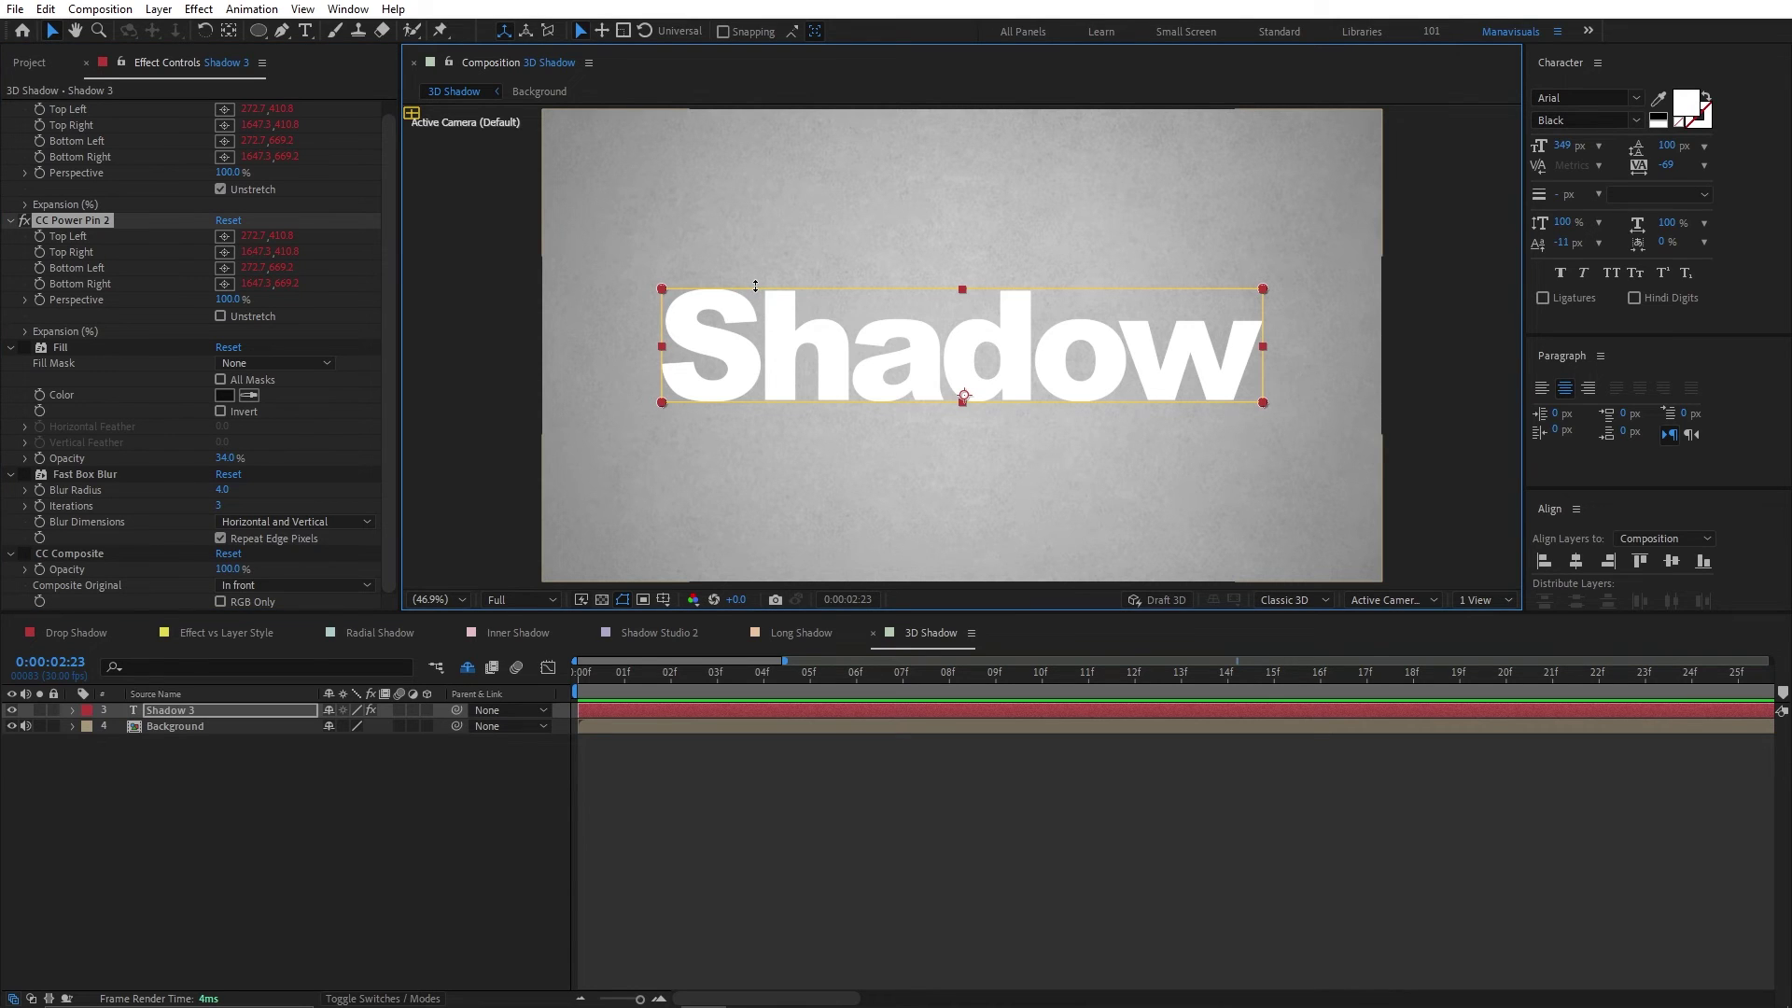
pyautogui.click(72, 710)
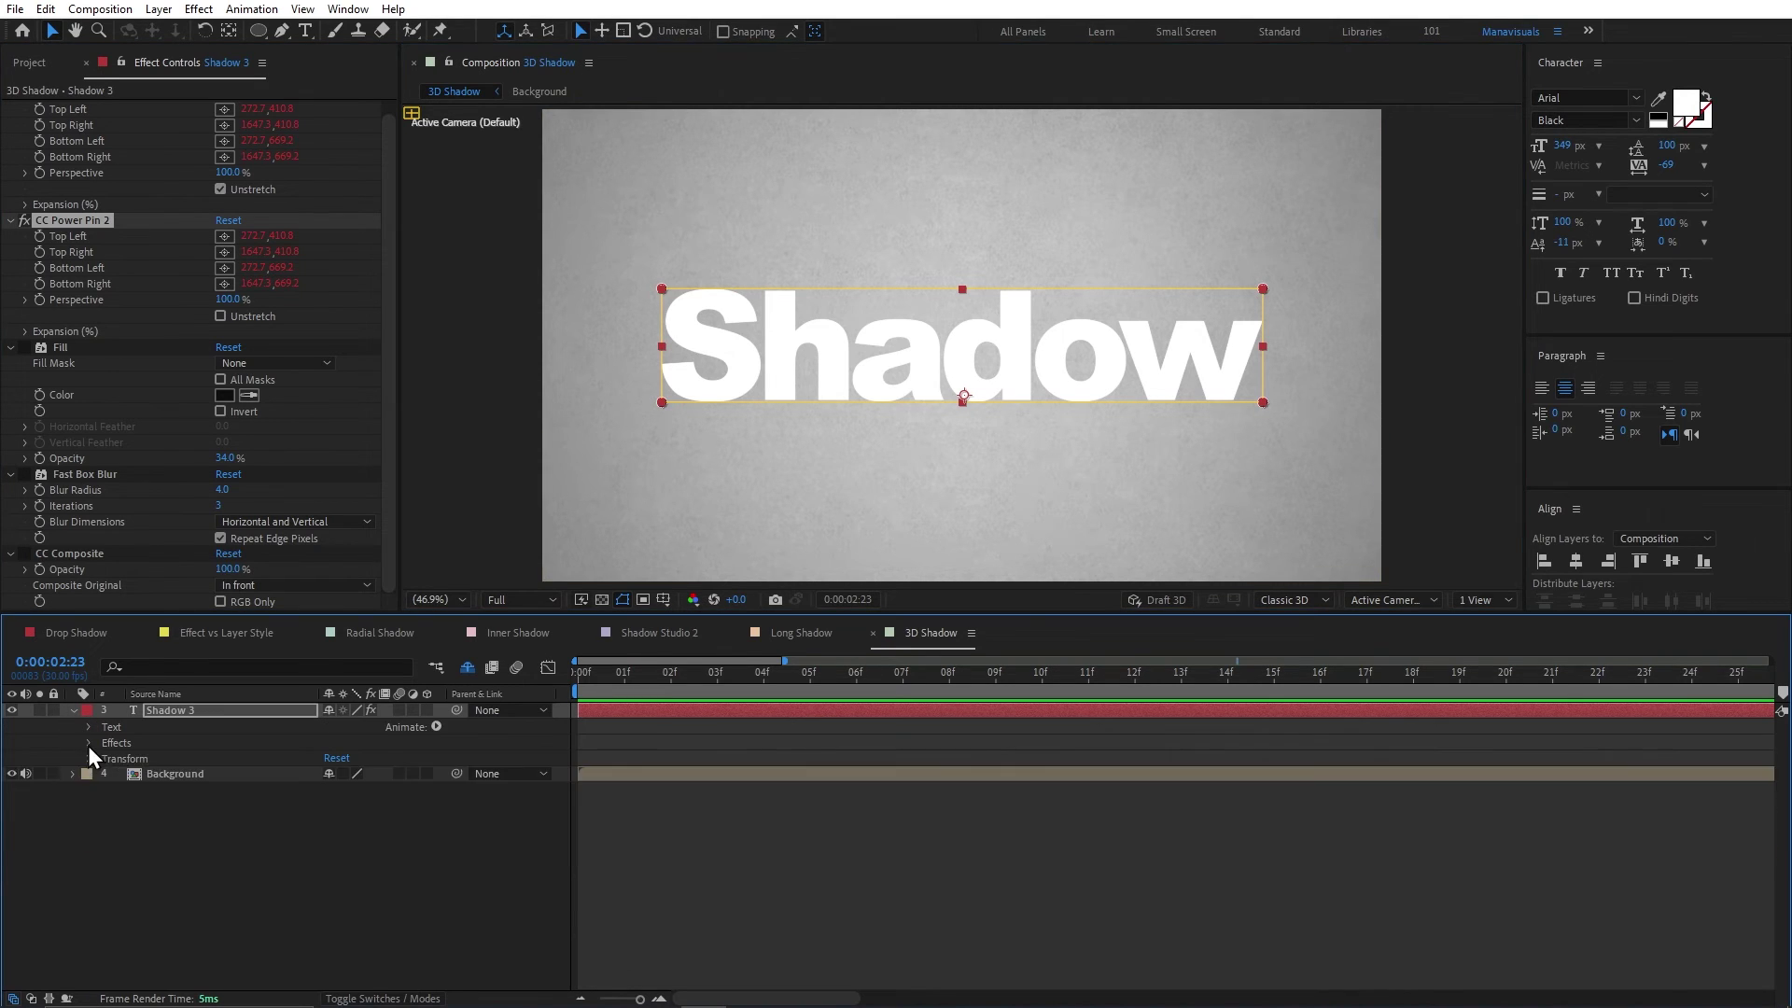
pyautogui.click(103, 774)
pyautogui.click(105, 773)
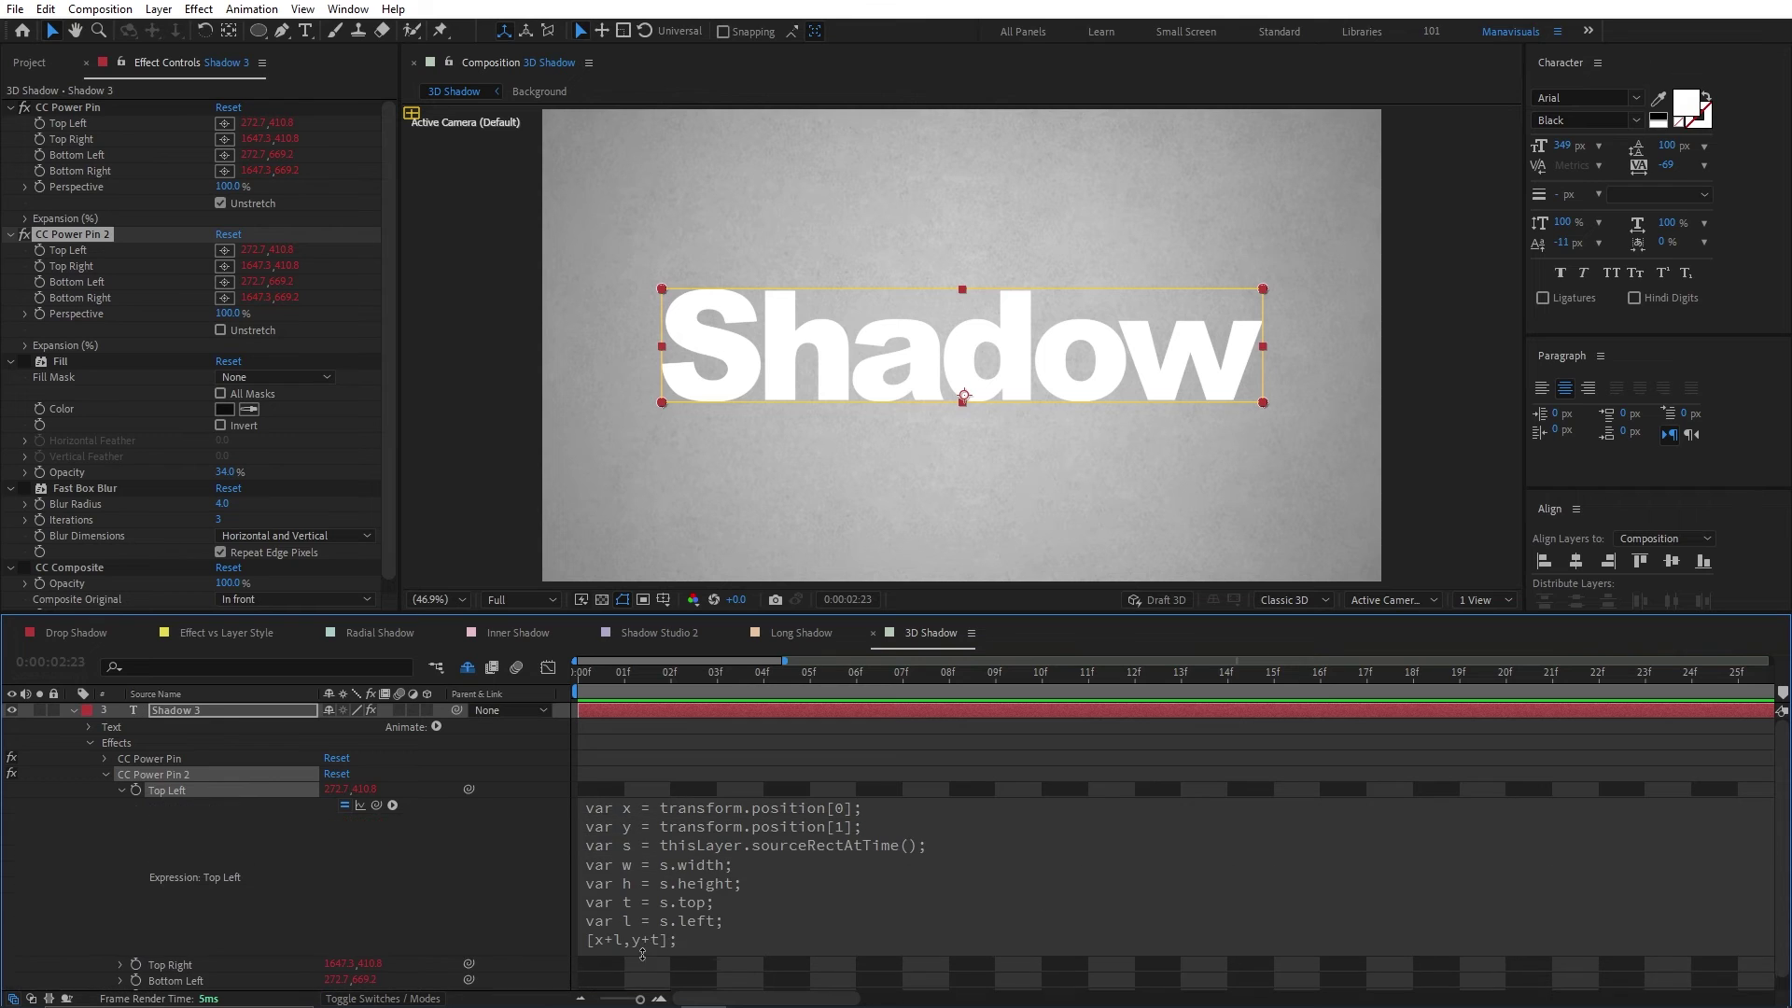
pyautogui.moveTo(376, 805); pyautogui.dragTo(69, 126)
pyautogui.write('+ ')
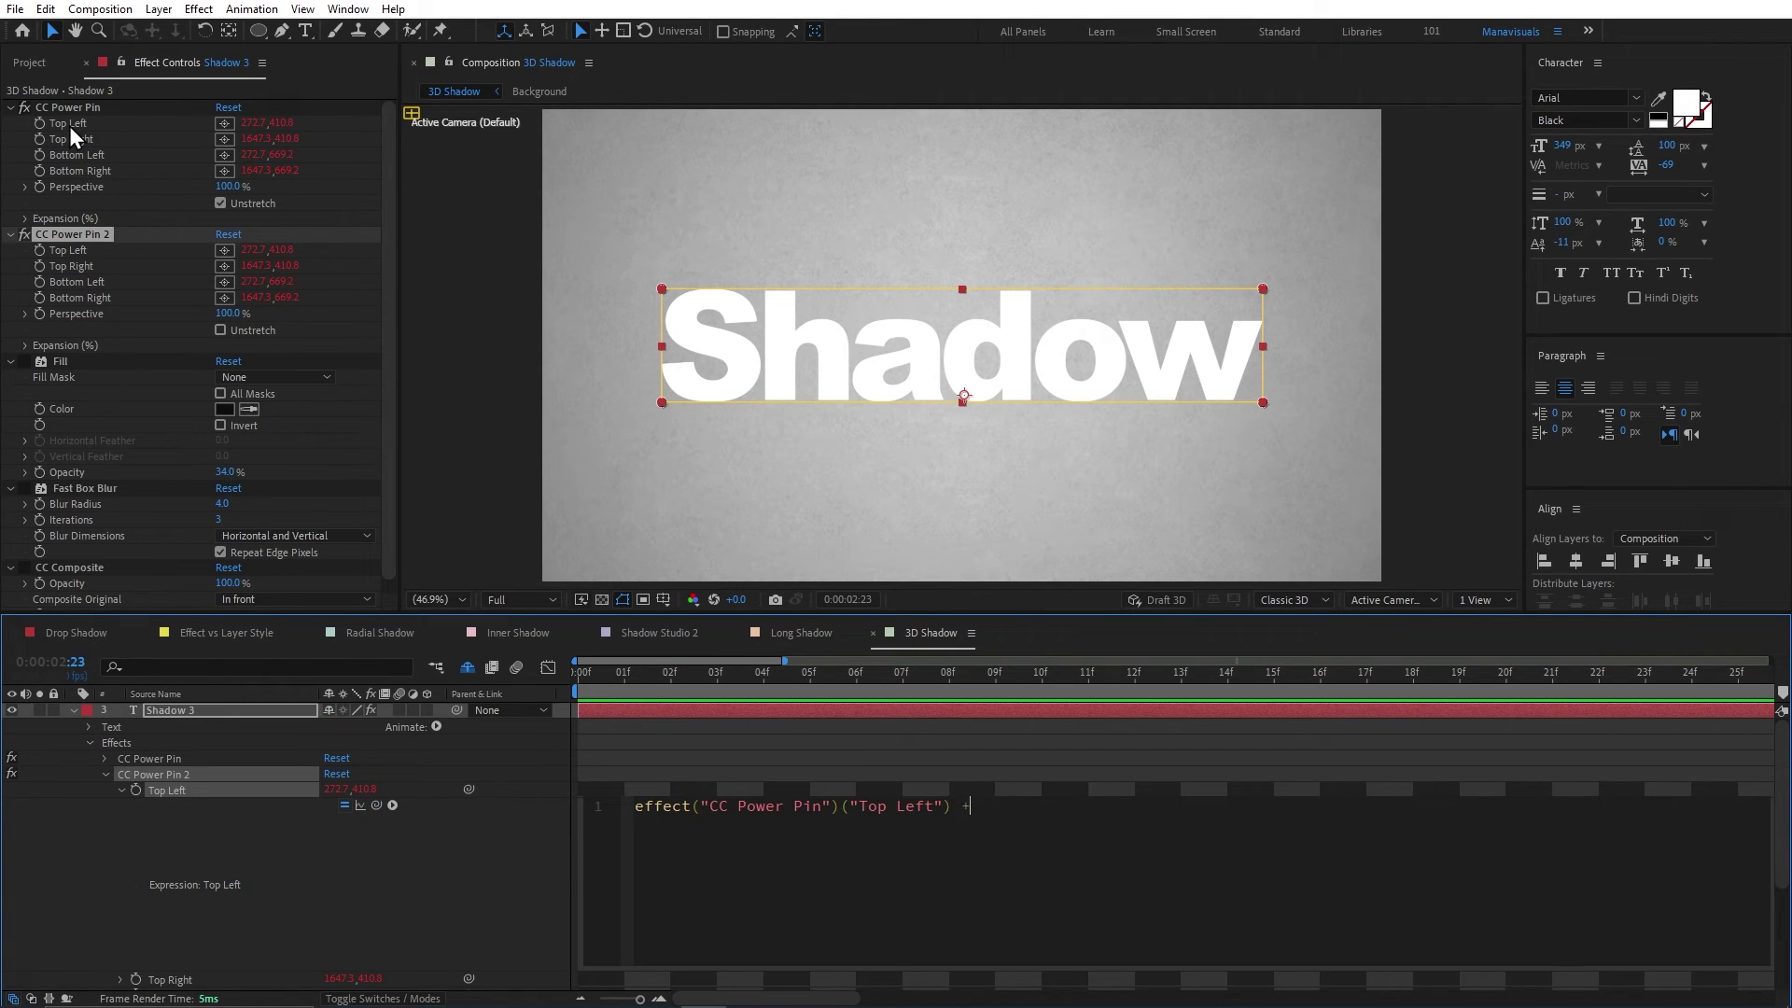
pyautogui.write('value')
pyautogui.press('Escape')
pyautogui.click(156, 176)
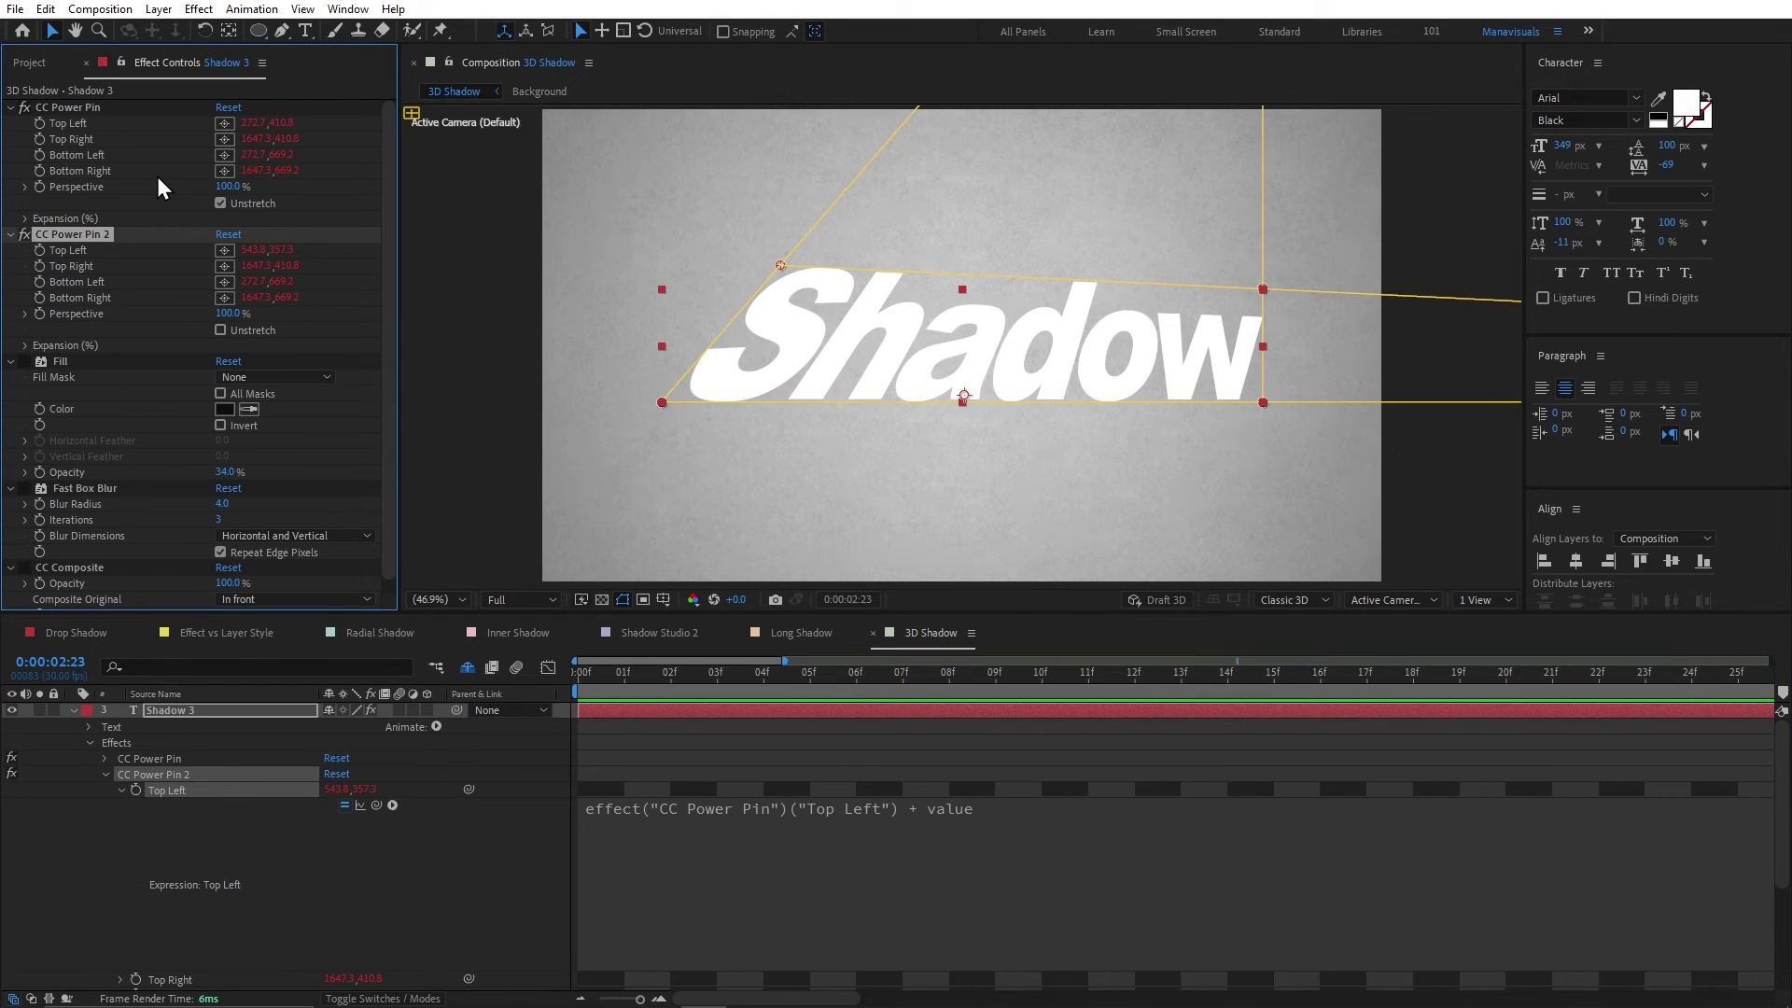
pyautogui.click(333, 791)
pyautogui.write('0')
pyautogui.press('Tab')
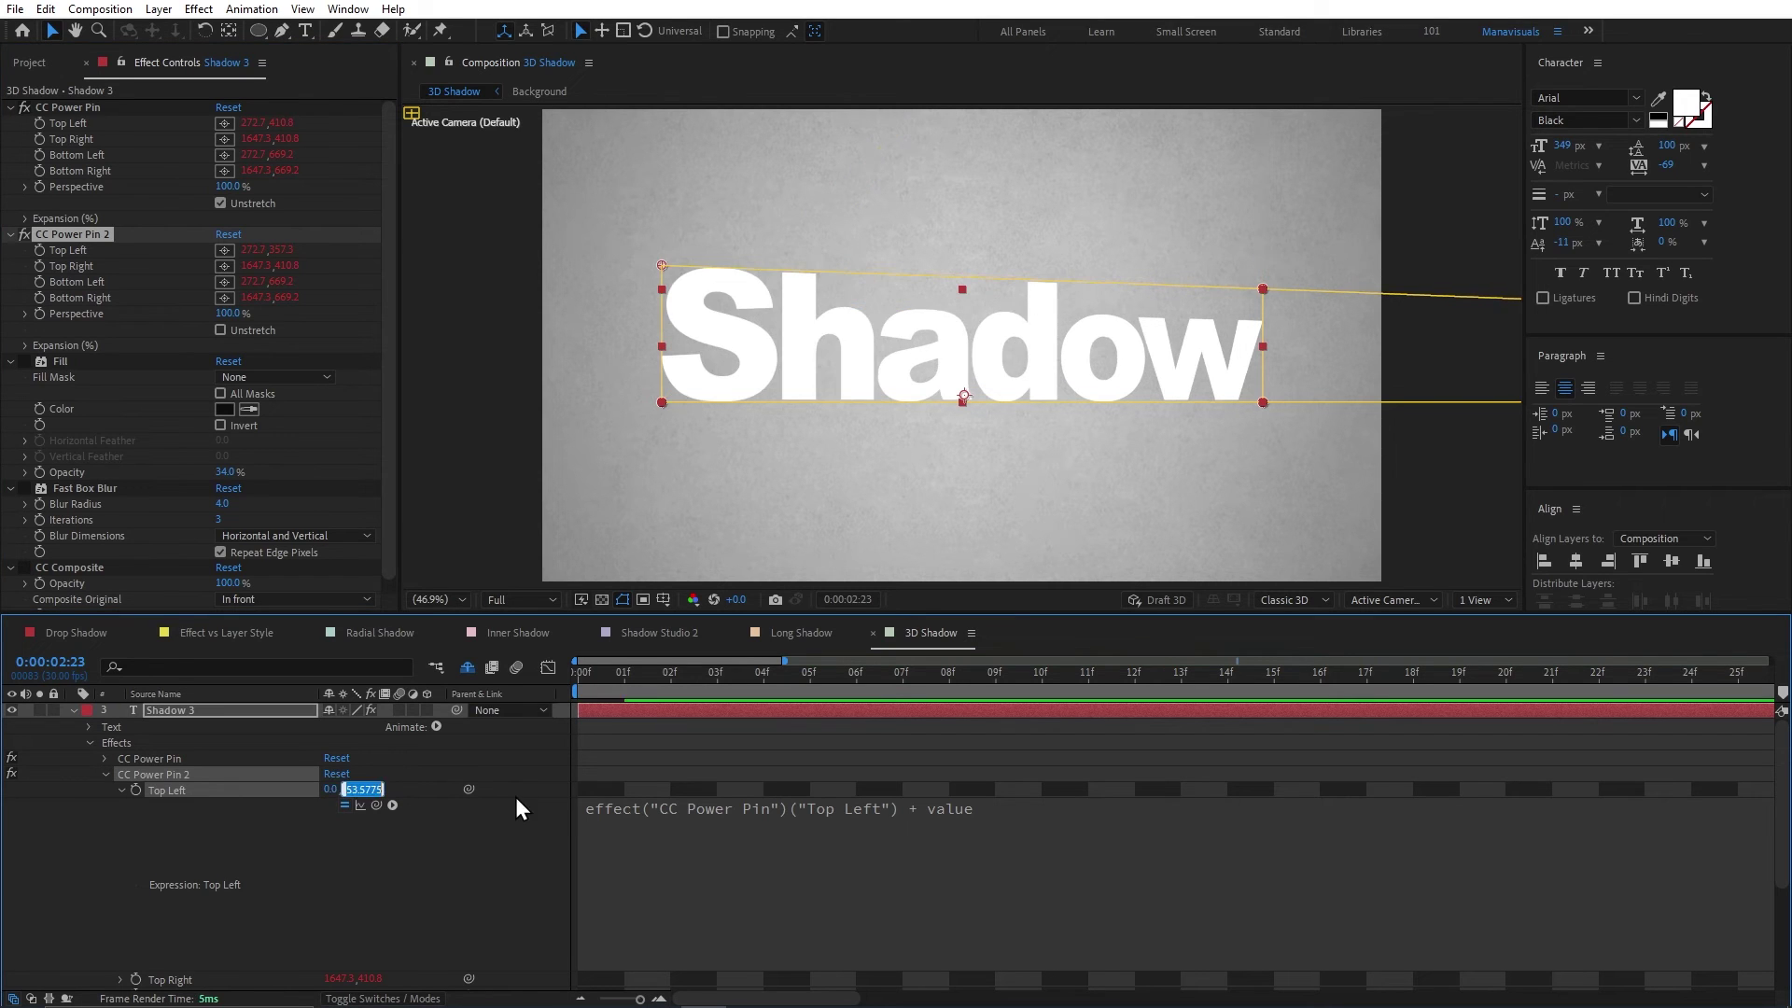
pyautogui.write('0')
pyautogui.press('Return')
# Test skewing the top-left corner, undo it, and reset the Top Left offset to 0.
pyautogui.moveTo(662, 289); pyautogui.dragTo(780, 254)
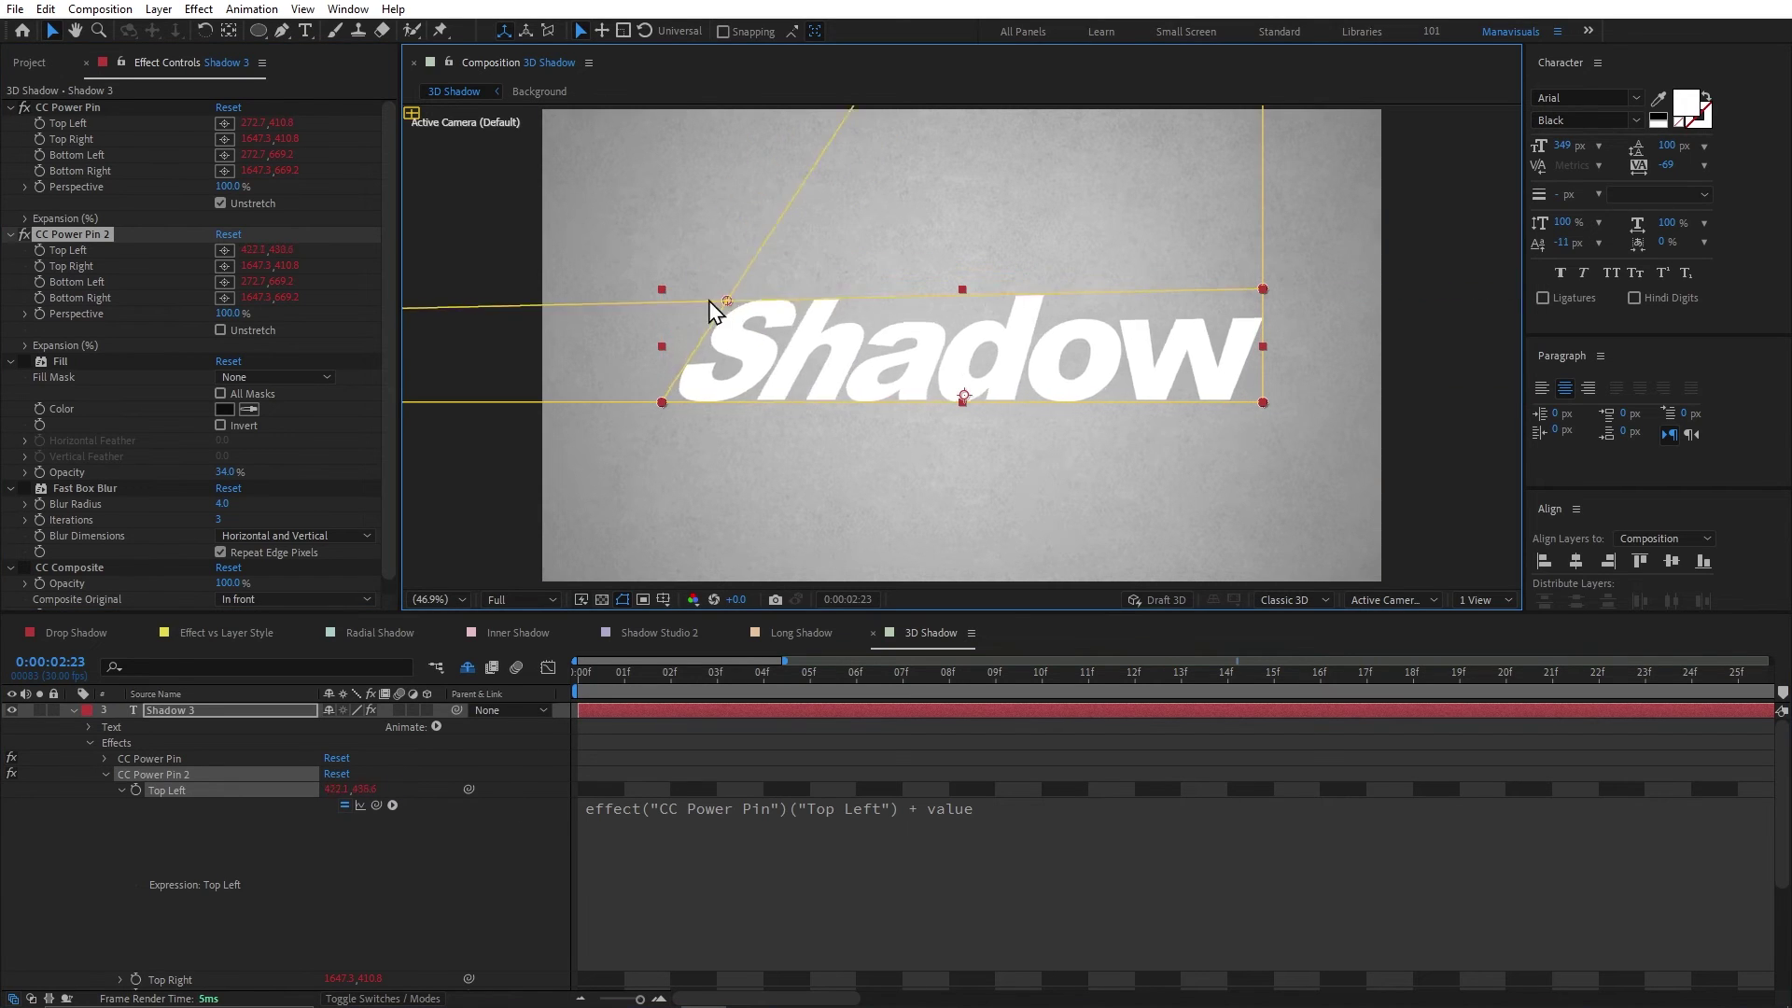
pyautogui.hotkey('ctrl', 'z')
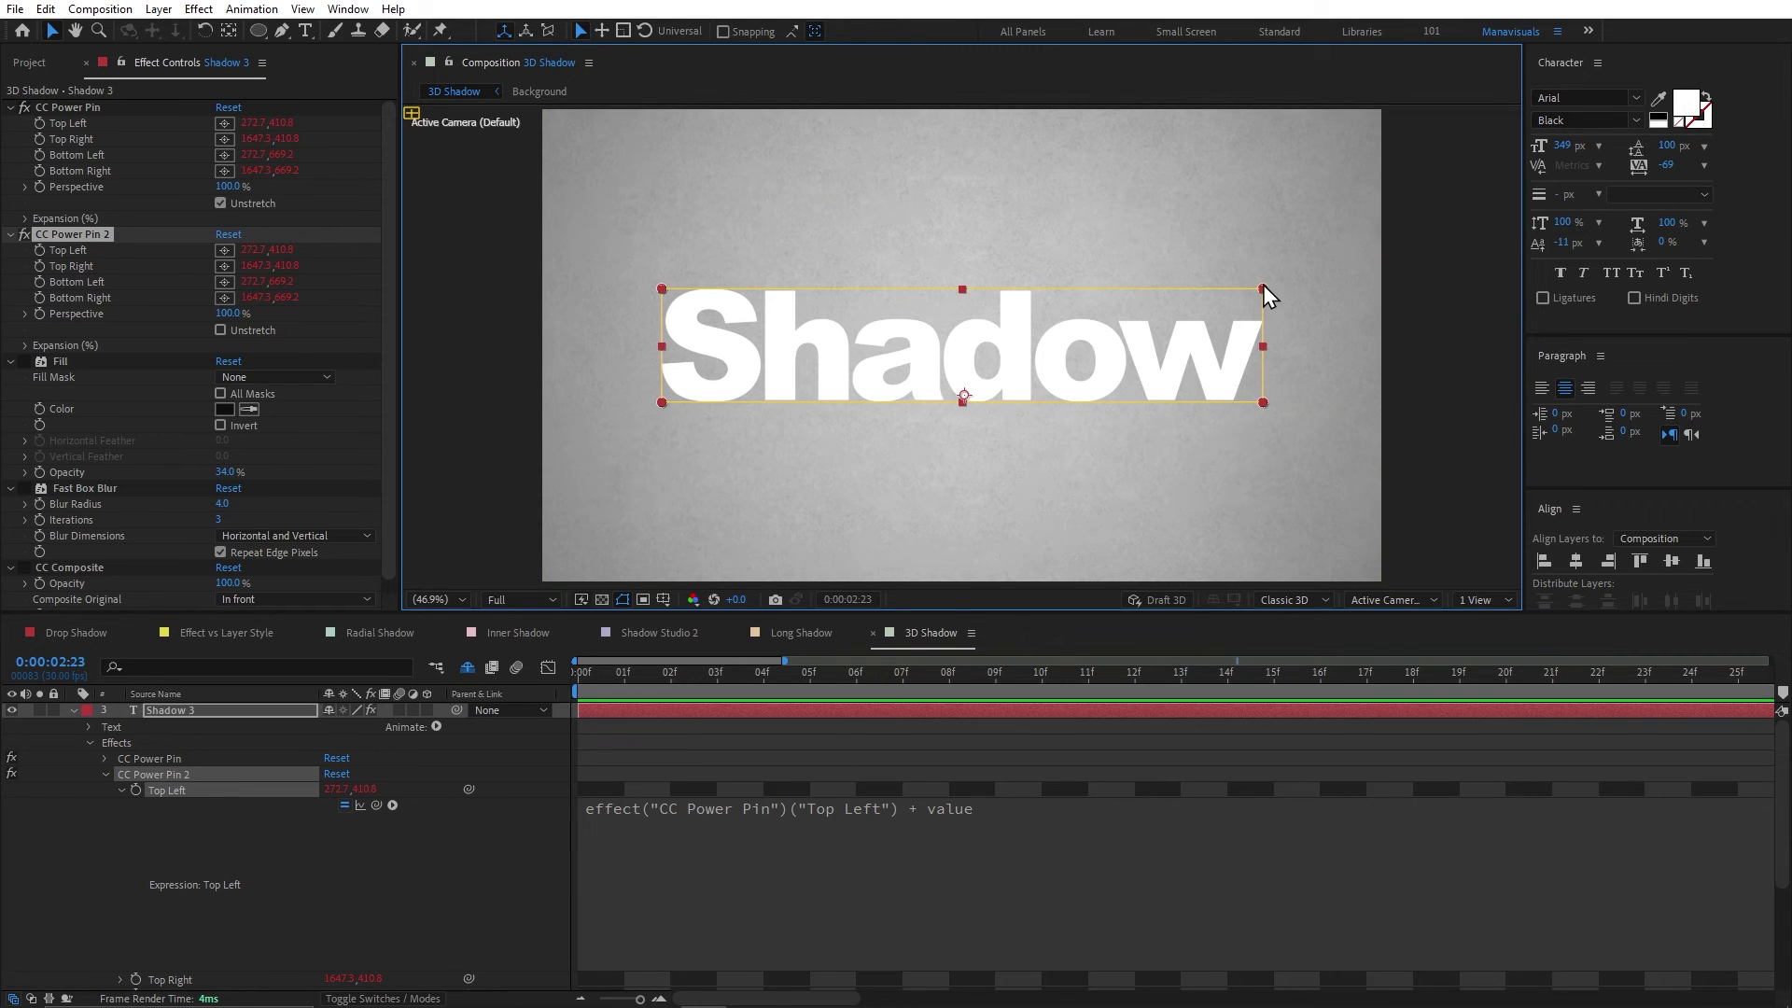
pyautogui.moveTo(662, 289); pyautogui.dragTo(667, 292)
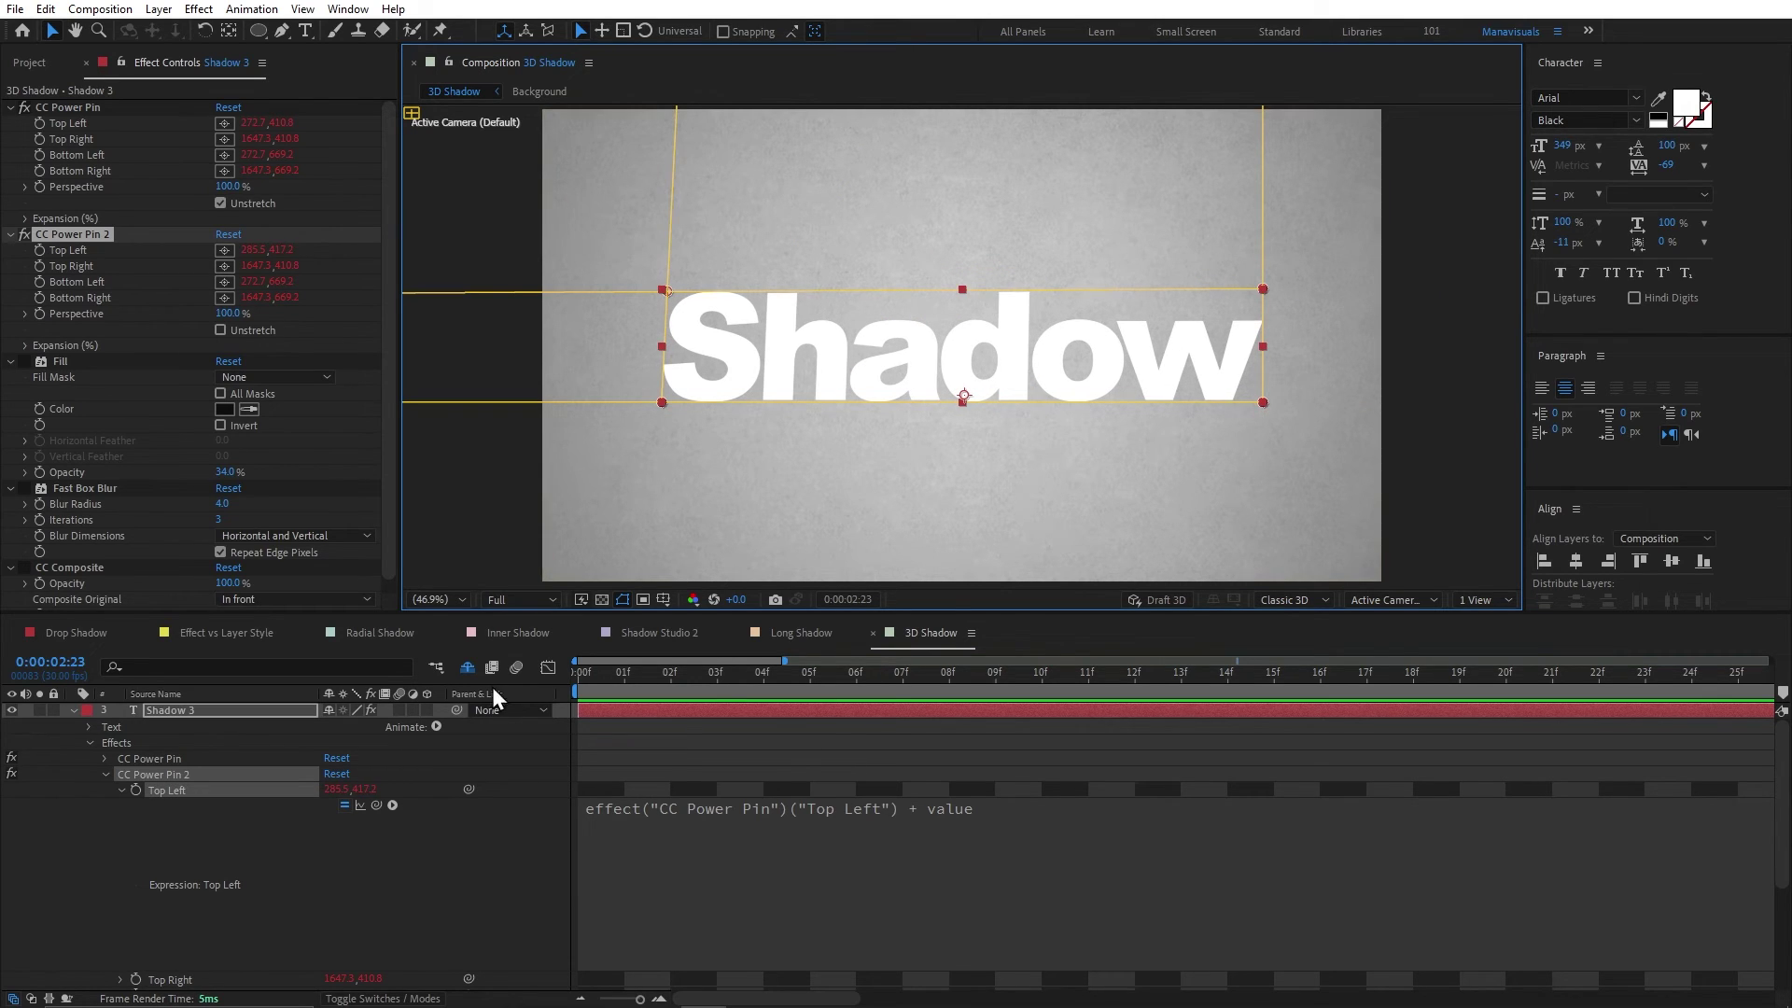
pyautogui.click(336, 789)
pyautogui.write('0')
pyautogui.press('Tab')
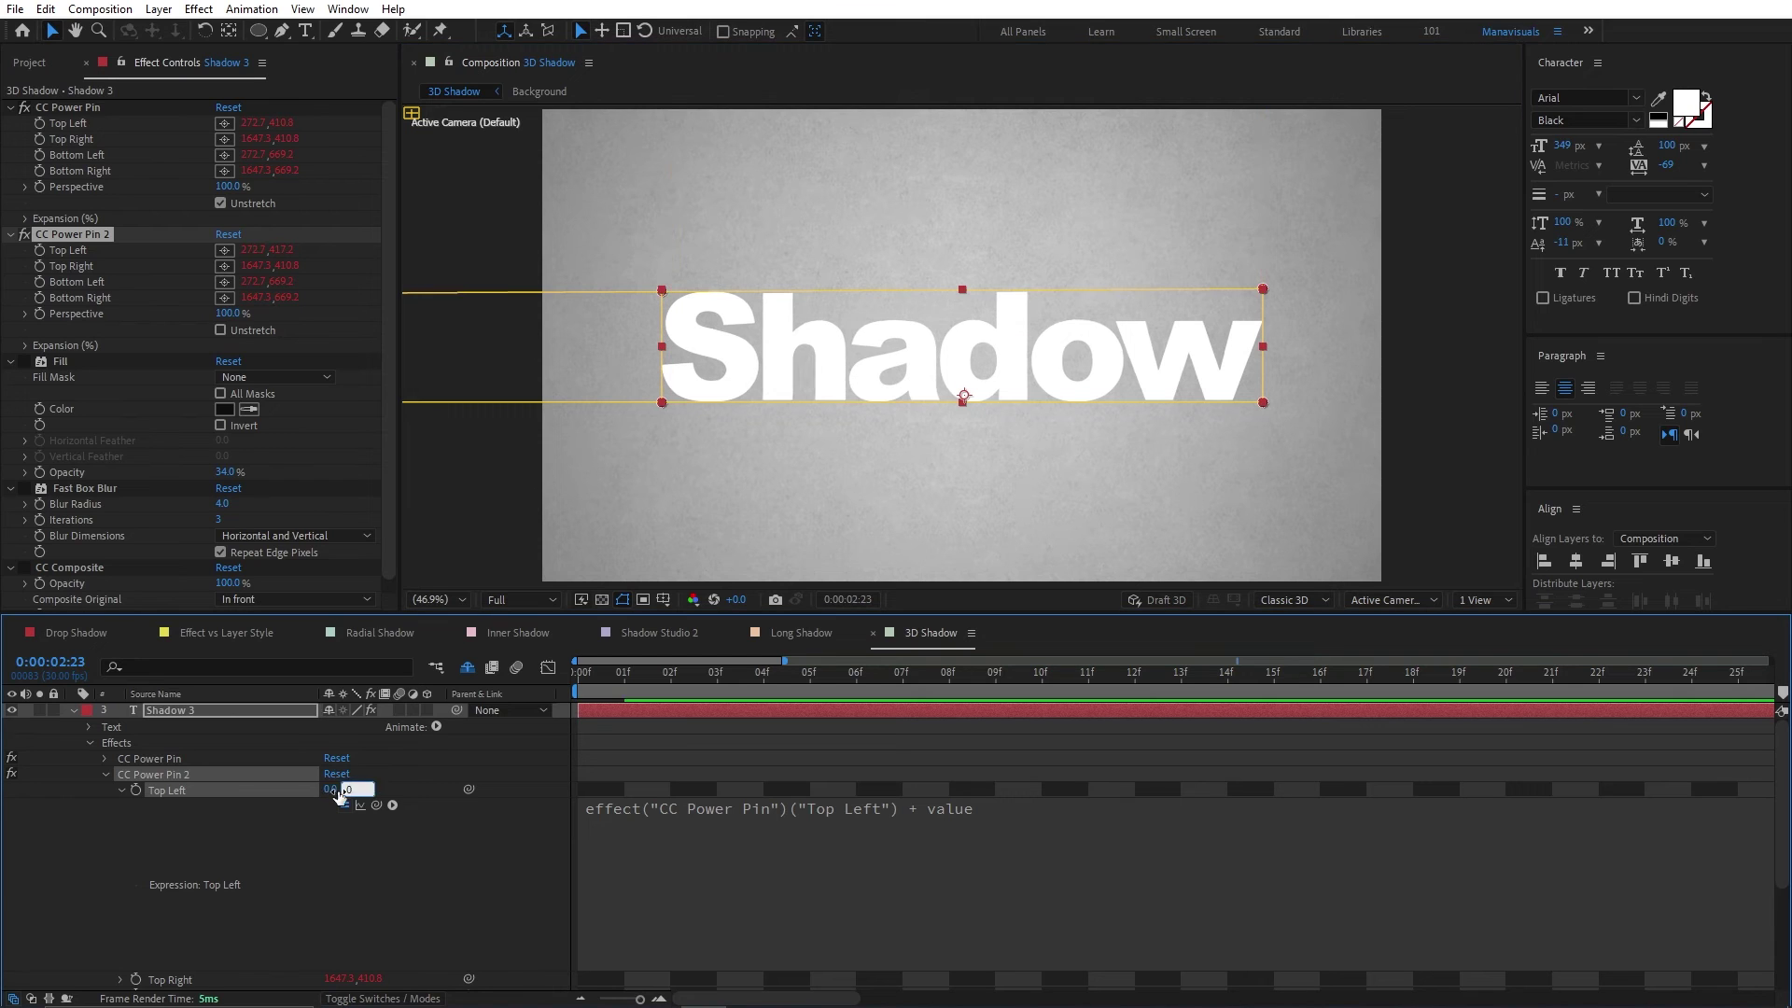
pyautogui.press('Return')
pyautogui.click(120, 790)
# Link Top Right to the first pin's Top Right plus value with a 0 offset.
pyautogui.scroll(-1, 120, 222)
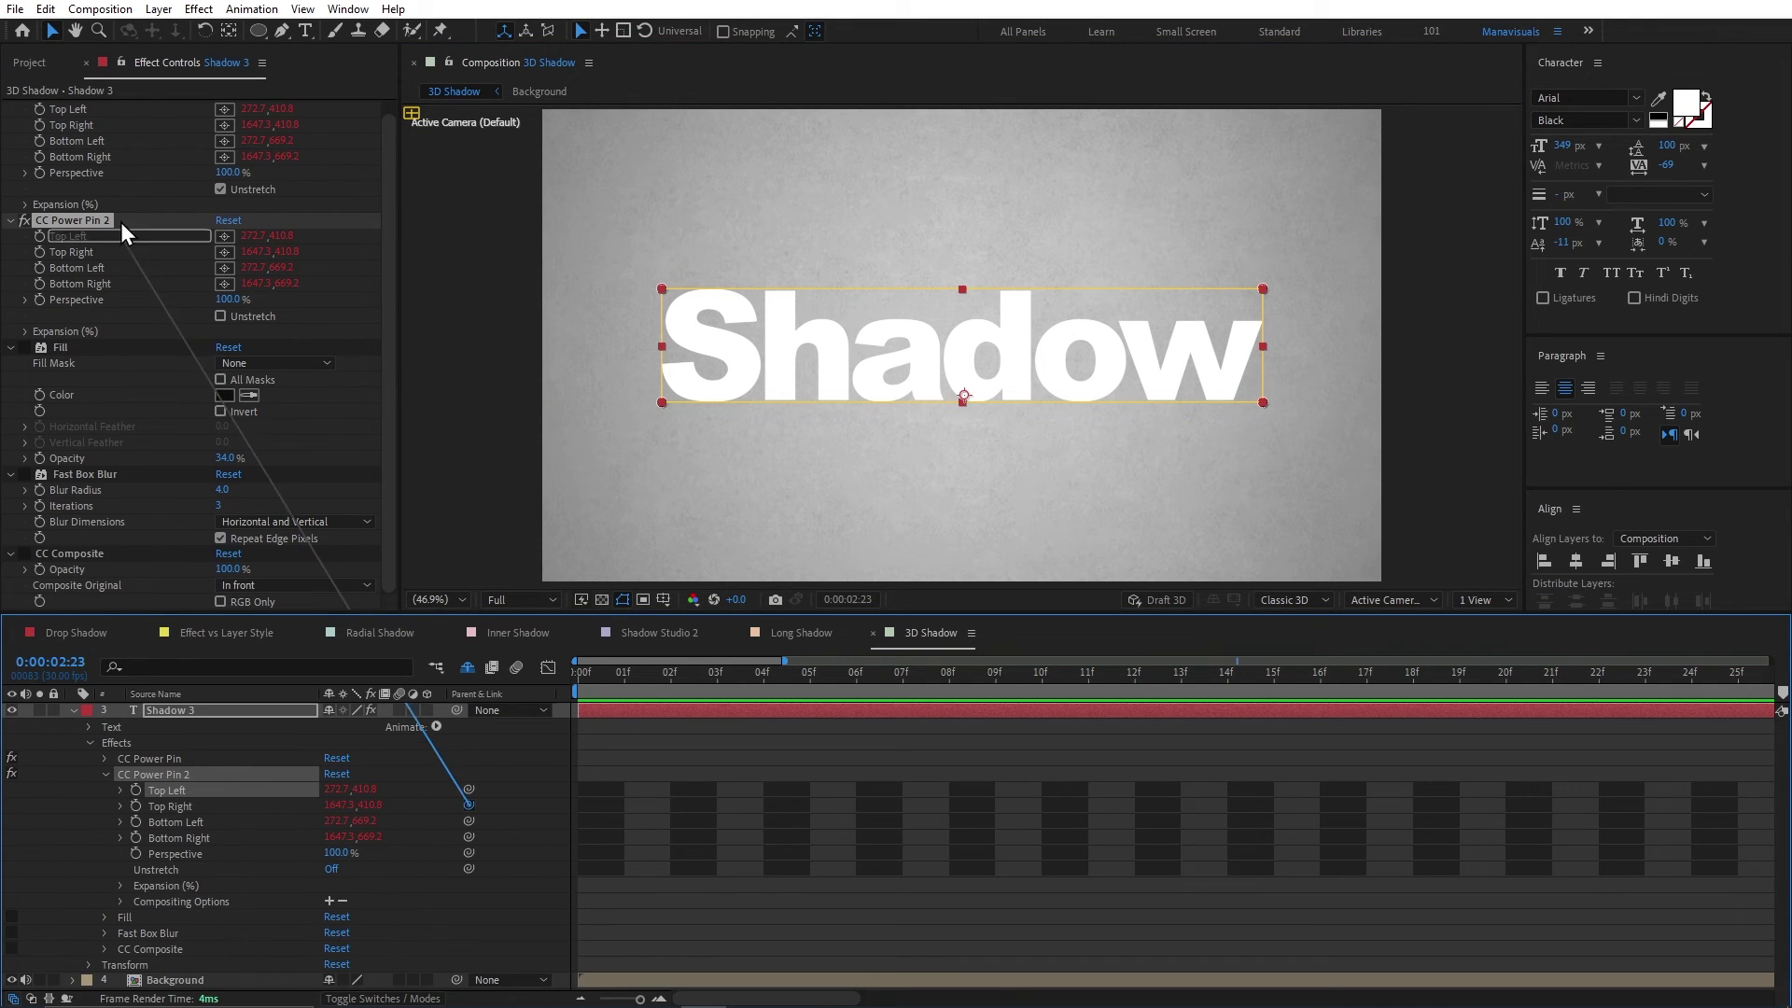
pyautogui.keyDown('alt'); pyautogui.click(136, 806); pyautogui.keyUp('alt')
pyautogui.write('+ value')
pyautogui.press('KP_Enter')
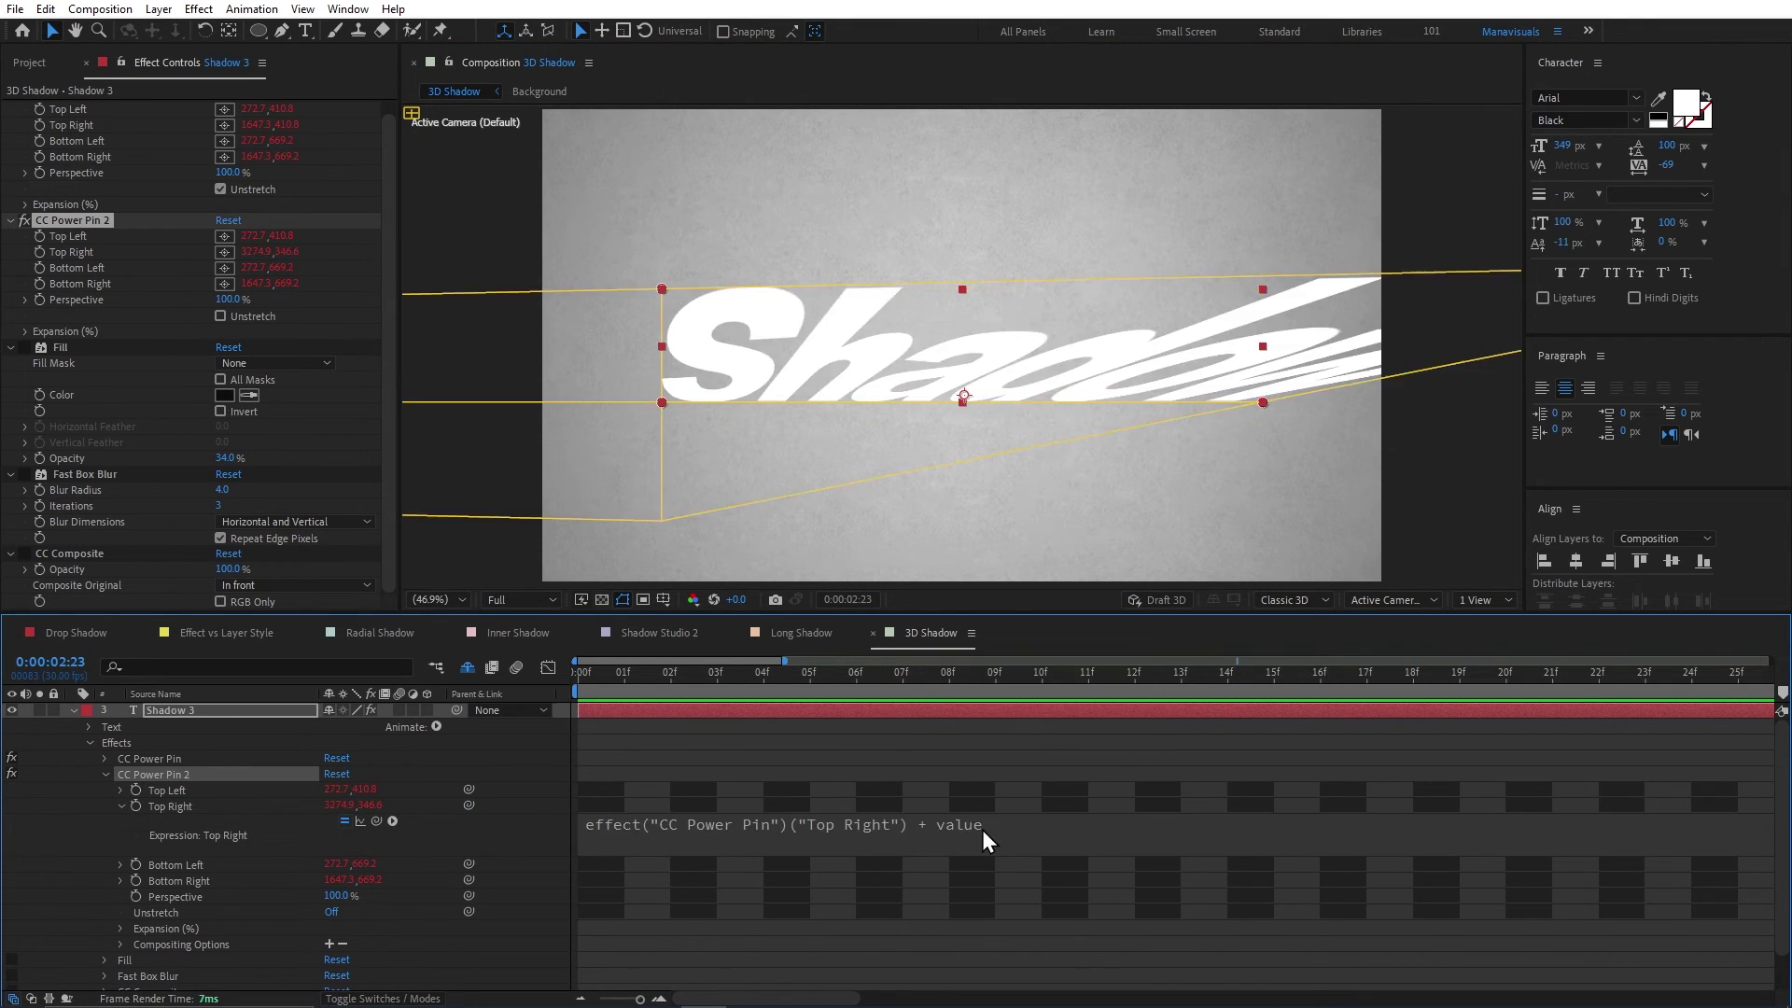
pyautogui.write('0')
pyautogui.press('Tab')
pyautogui.write('0')
pyautogui.press('Return')
pyautogui.click(121, 806)
# Link Bottom Left to the first pin's Bottom Left plus value with a 0 offset.
pyautogui.click(119, 821)
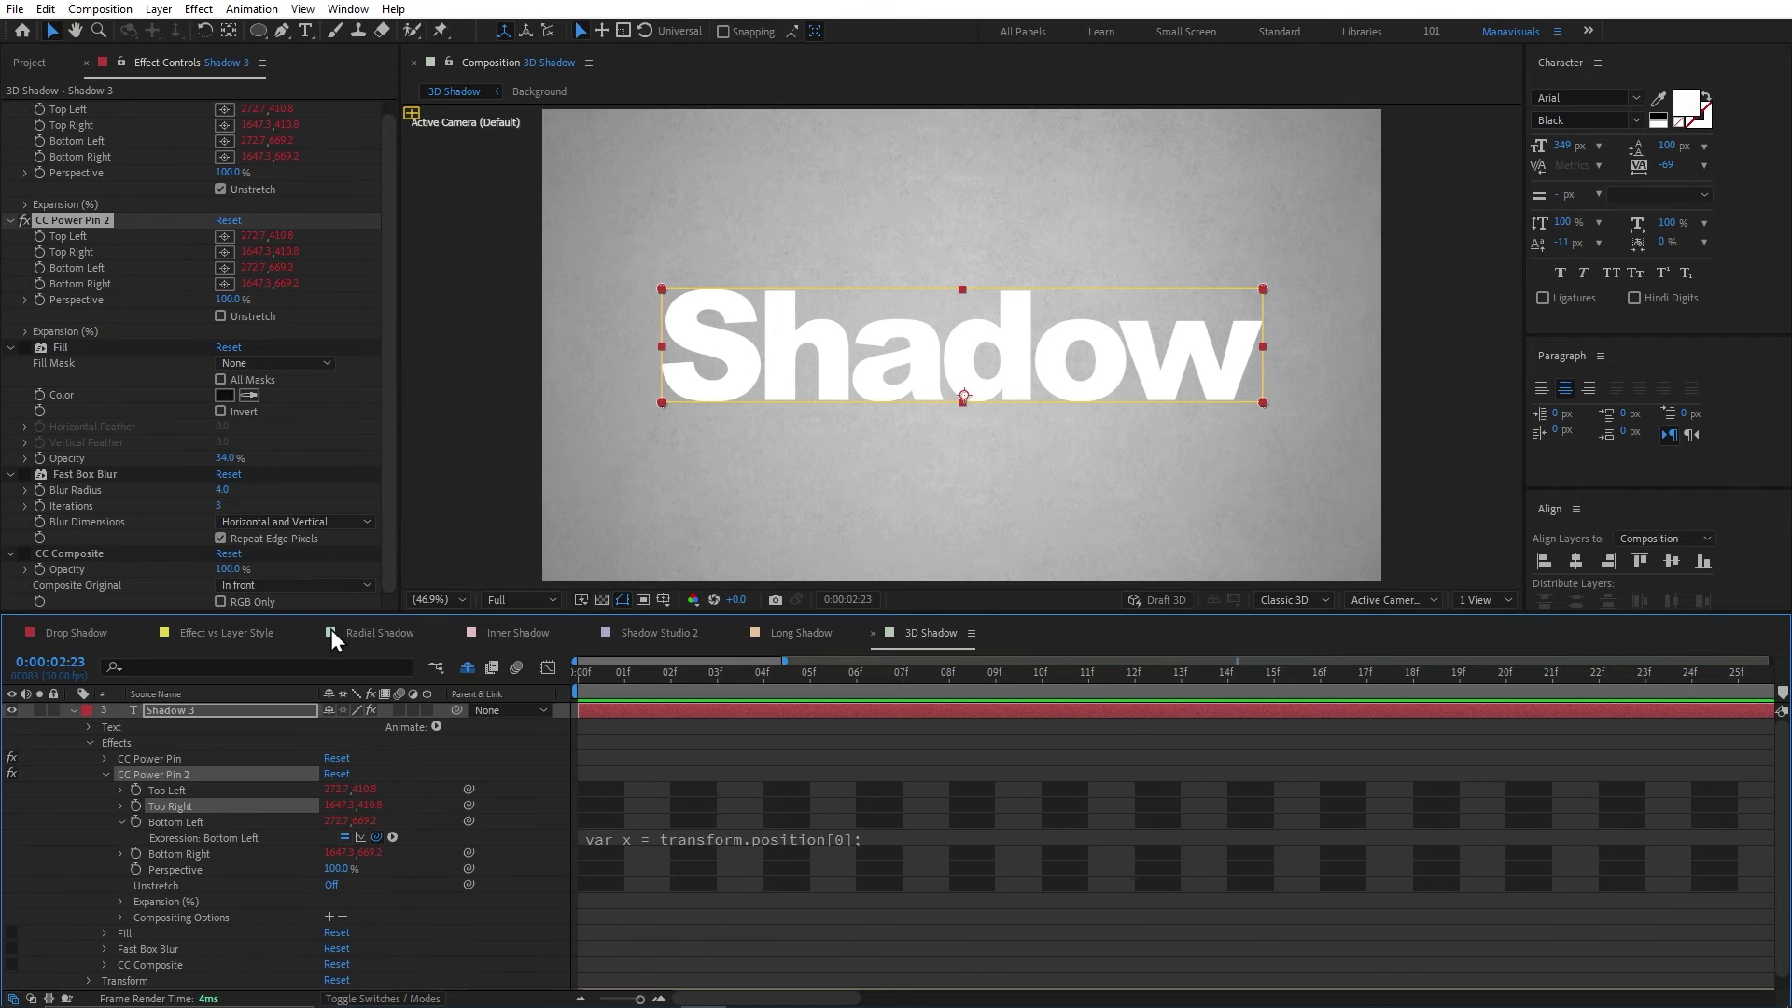
pyautogui.moveTo(116, 140); pyautogui.dragTo(116, 140)
pyautogui.write('+ value')
pyautogui.press('KP_Enter')
pyautogui.click(338, 821)
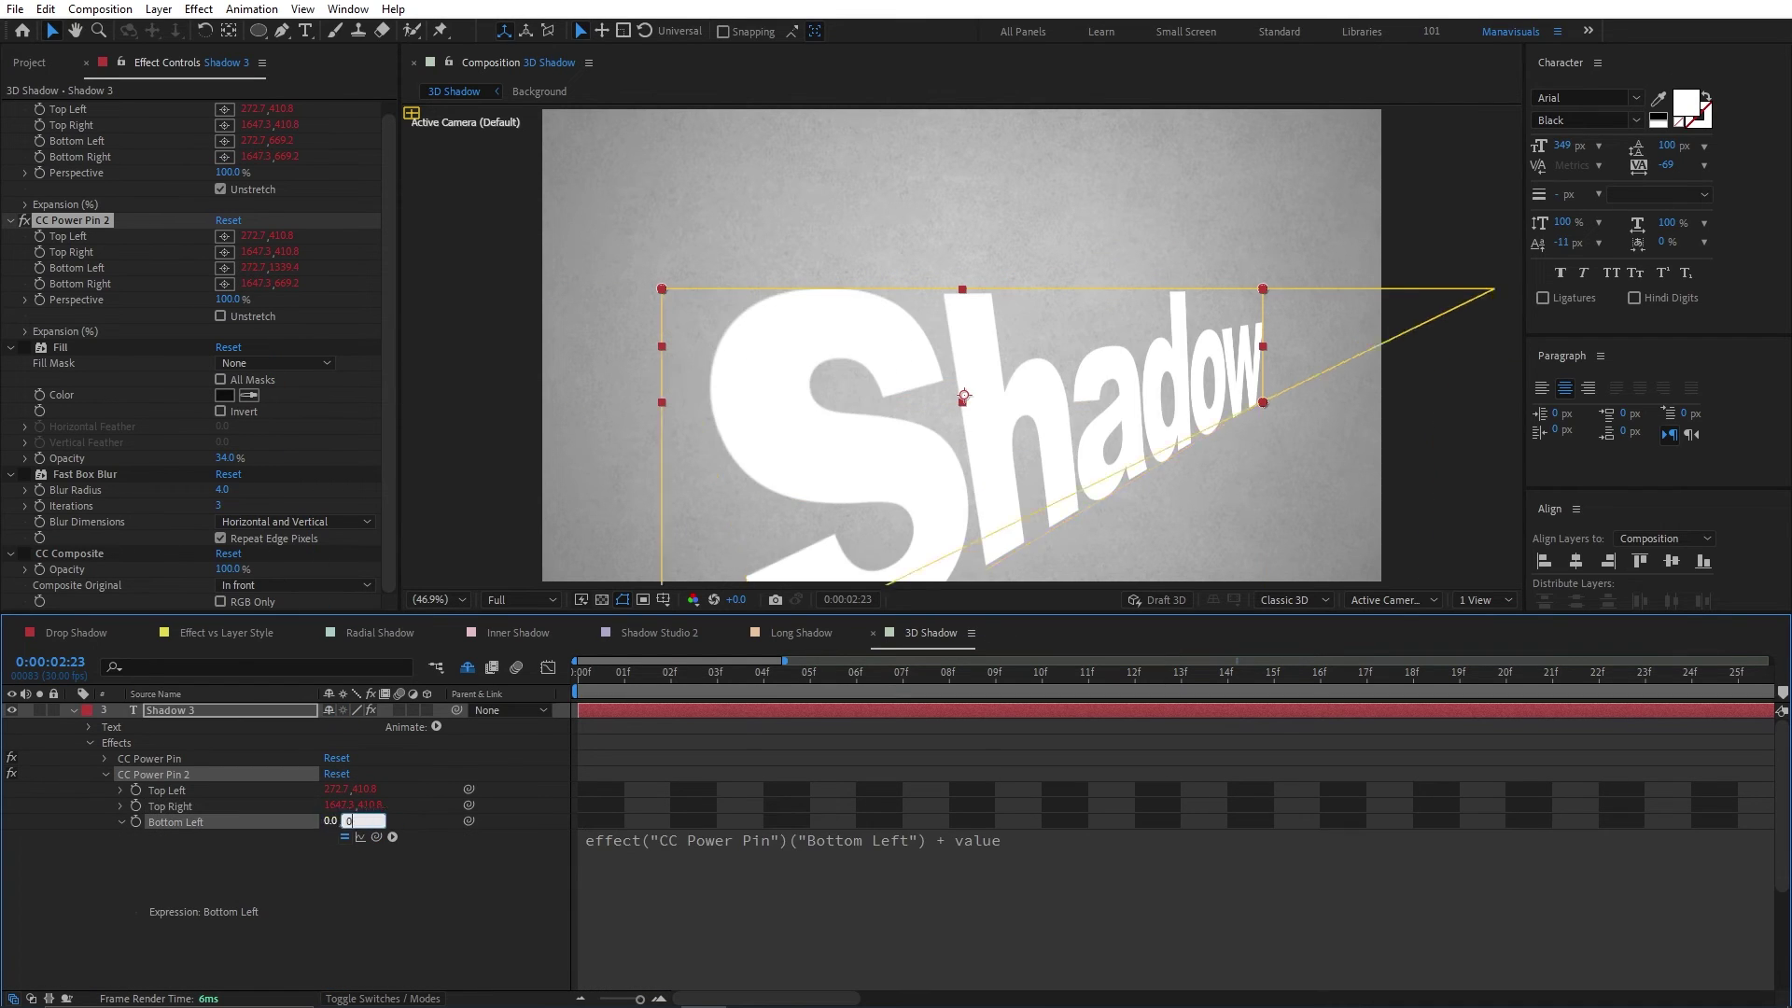
pyautogui.press('0')
pyautogui.press('Tab')
pyautogui.press('0')
pyautogui.press('Return')
pyautogui.click(120, 821)
# Link Bottom Right to the first pin's Bottom Right plus value with a 0 offset.
pyautogui.keyDown('alt'); pyautogui.click(136, 837); pyautogui.keyUp('alt')
pyautogui.moveTo(376, 850); pyautogui.dragTo(93, 157)
pyautogui.write('+ valu')
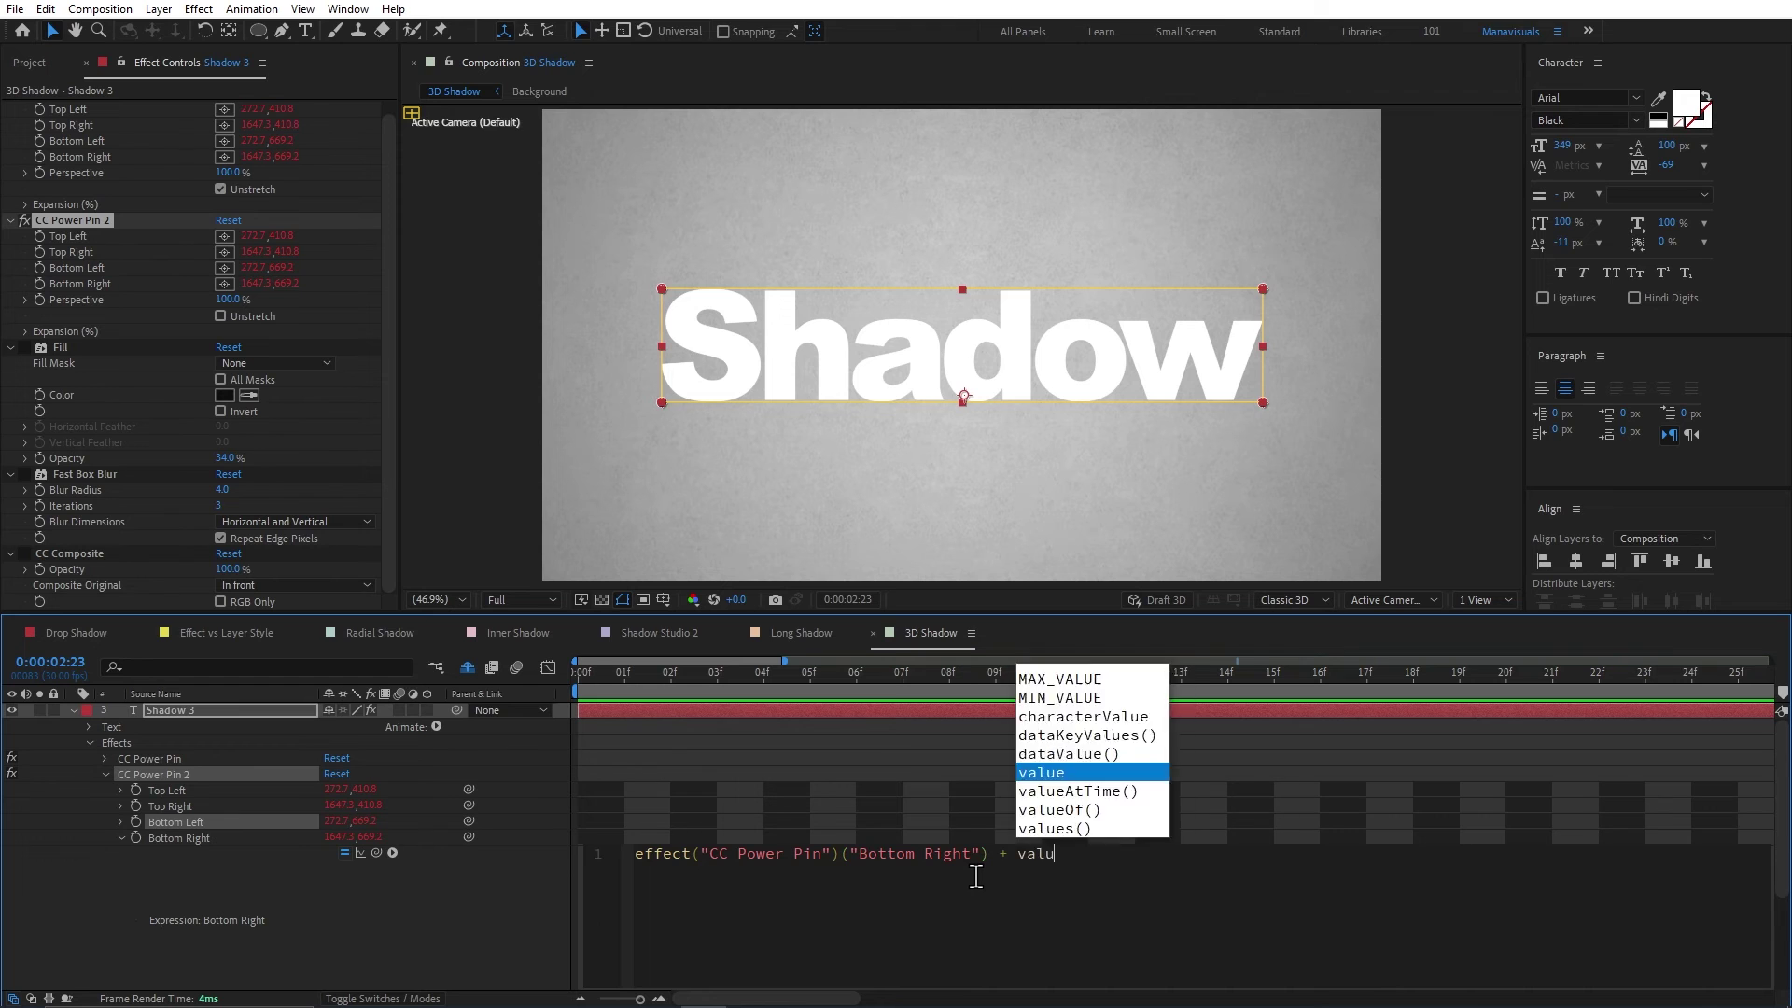
pyautogui.write('e')
pyautogui.press('KP_Enter')
pyautogui.click(341, 832)
pyautogui.press('0')
pyautogui.press('Tab')
pyautogui.press('0')
pyautogui.press('Return')
pyautogui.click(106, 771)
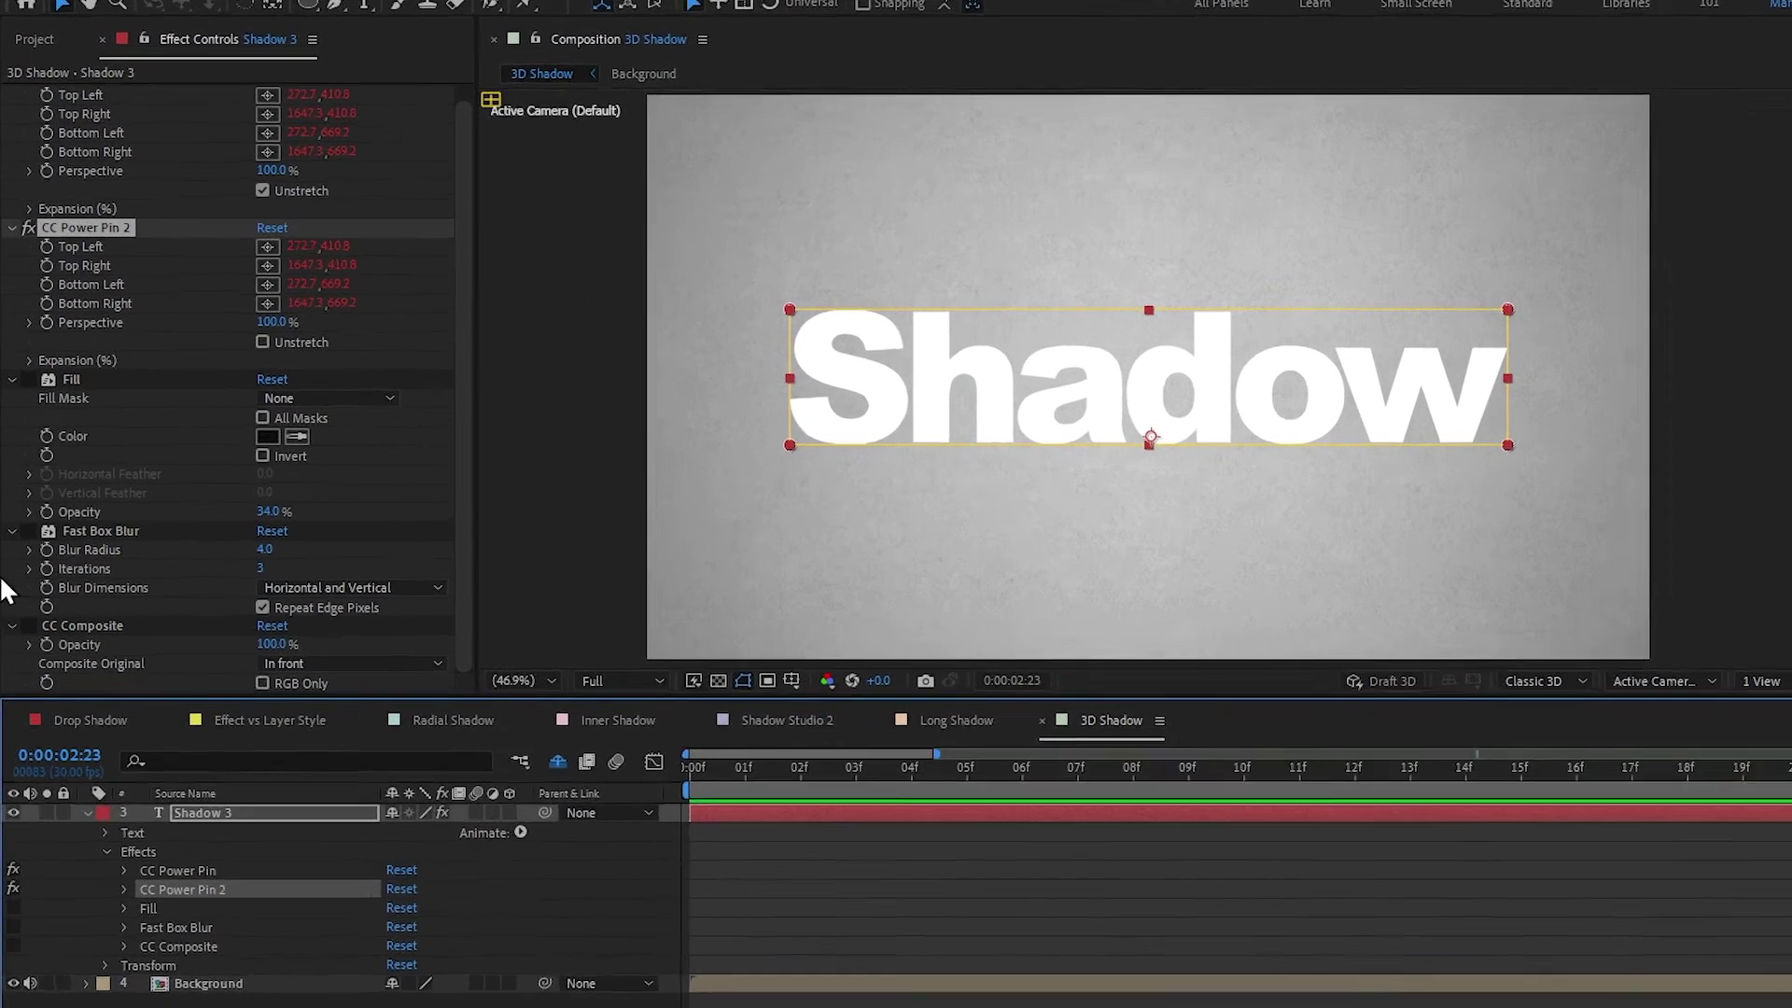
# Turn on the shadow's Fast Box Blur and CC Composite effects.
pyautogui.click(30, 351)
pyautogui.click(31, 561)
pyautogui.click(31, 663)
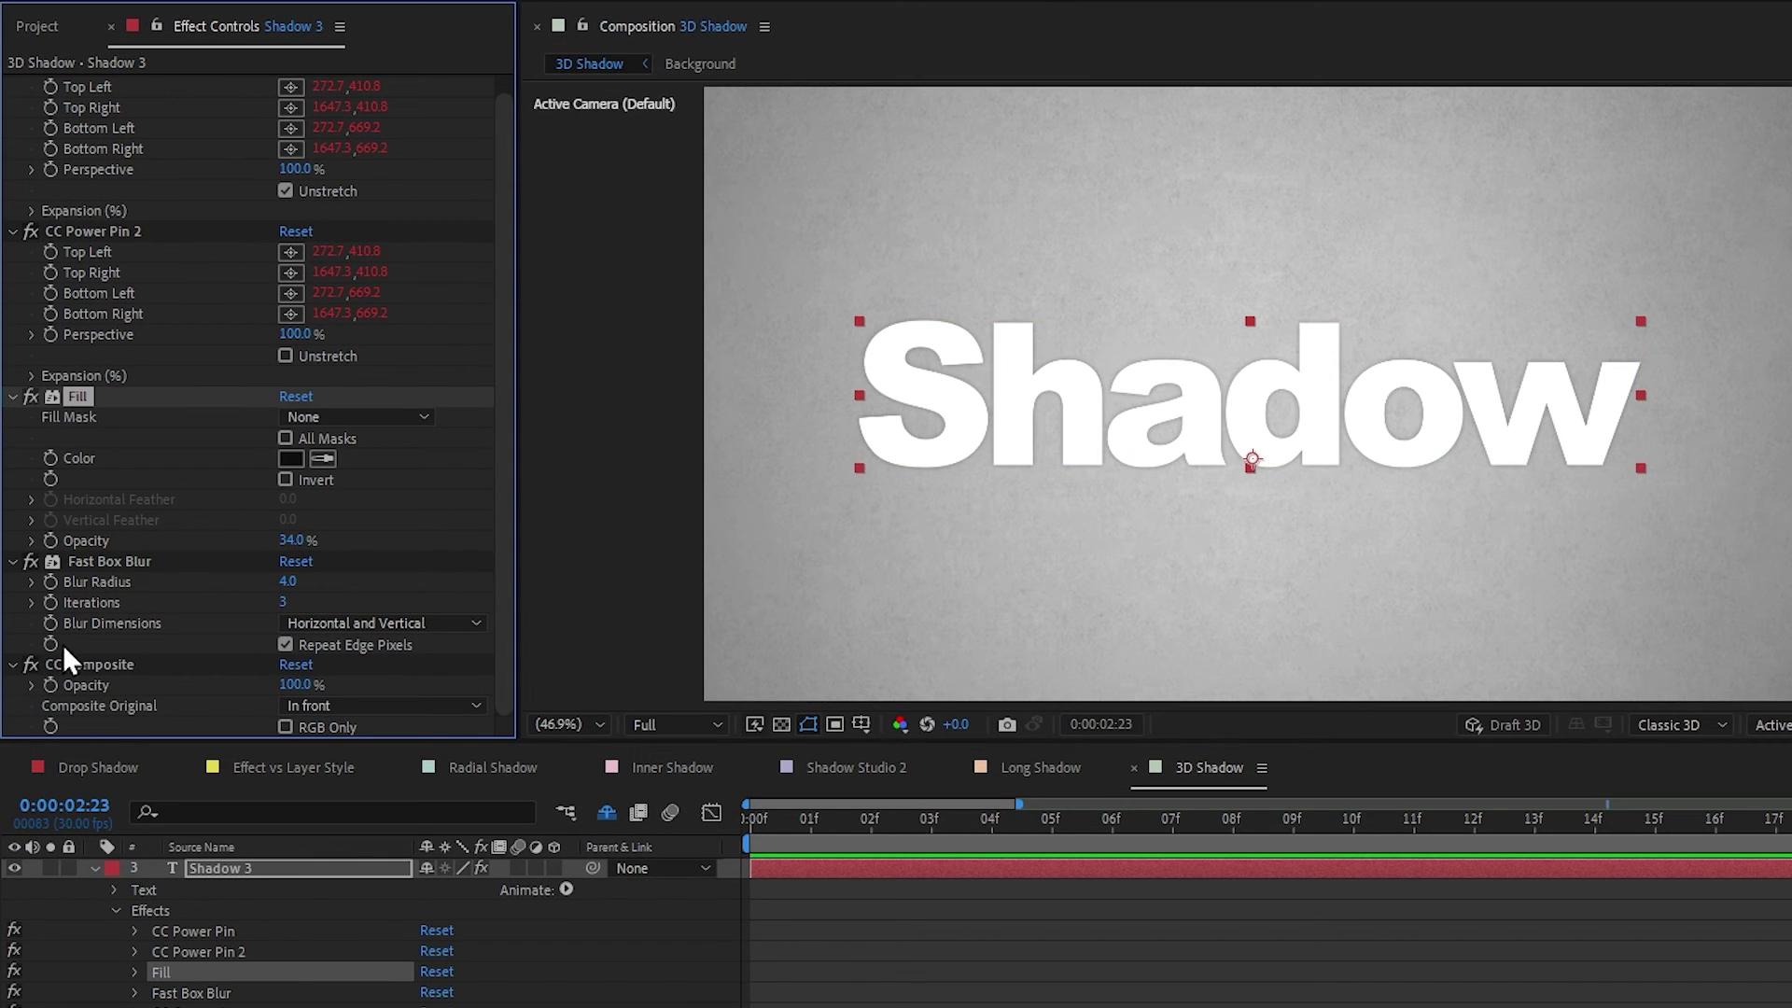
# Drag CC Power Pin 2's top corners to give the shadow perspective.
pyautogui.click(151, 232)
pyautogui.moveTo(859, 321); pyautogui.dragTo(965, 293)
pyautogui.moveTo(1640, 321)
pyautogui.mouseDown()
pyautogui.moveTo(1640, 357)
pyautogui.moveTo(1669, 327)
pyautogui.mouseUp()
pyautogui.moveTo(966, 293); pyautogui.dragTo(934, 305)
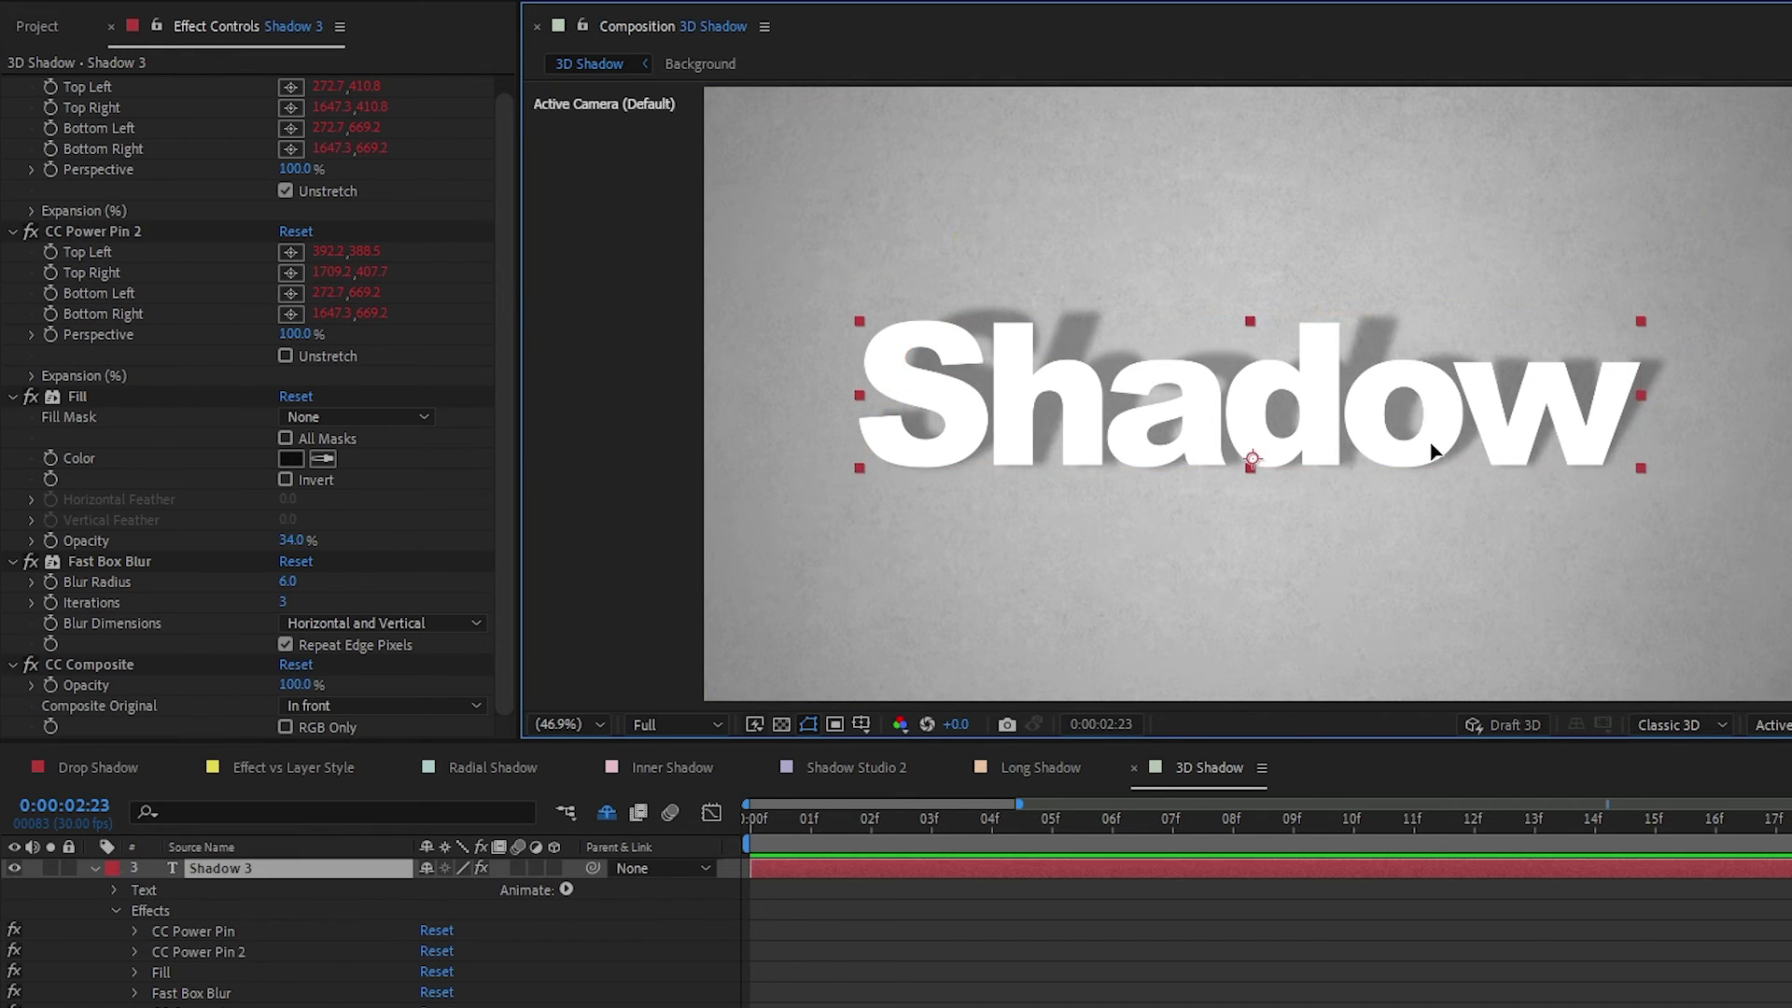
pyautogui.moveTo(1429, 442); pyautogui.dragTo(1510, 418)
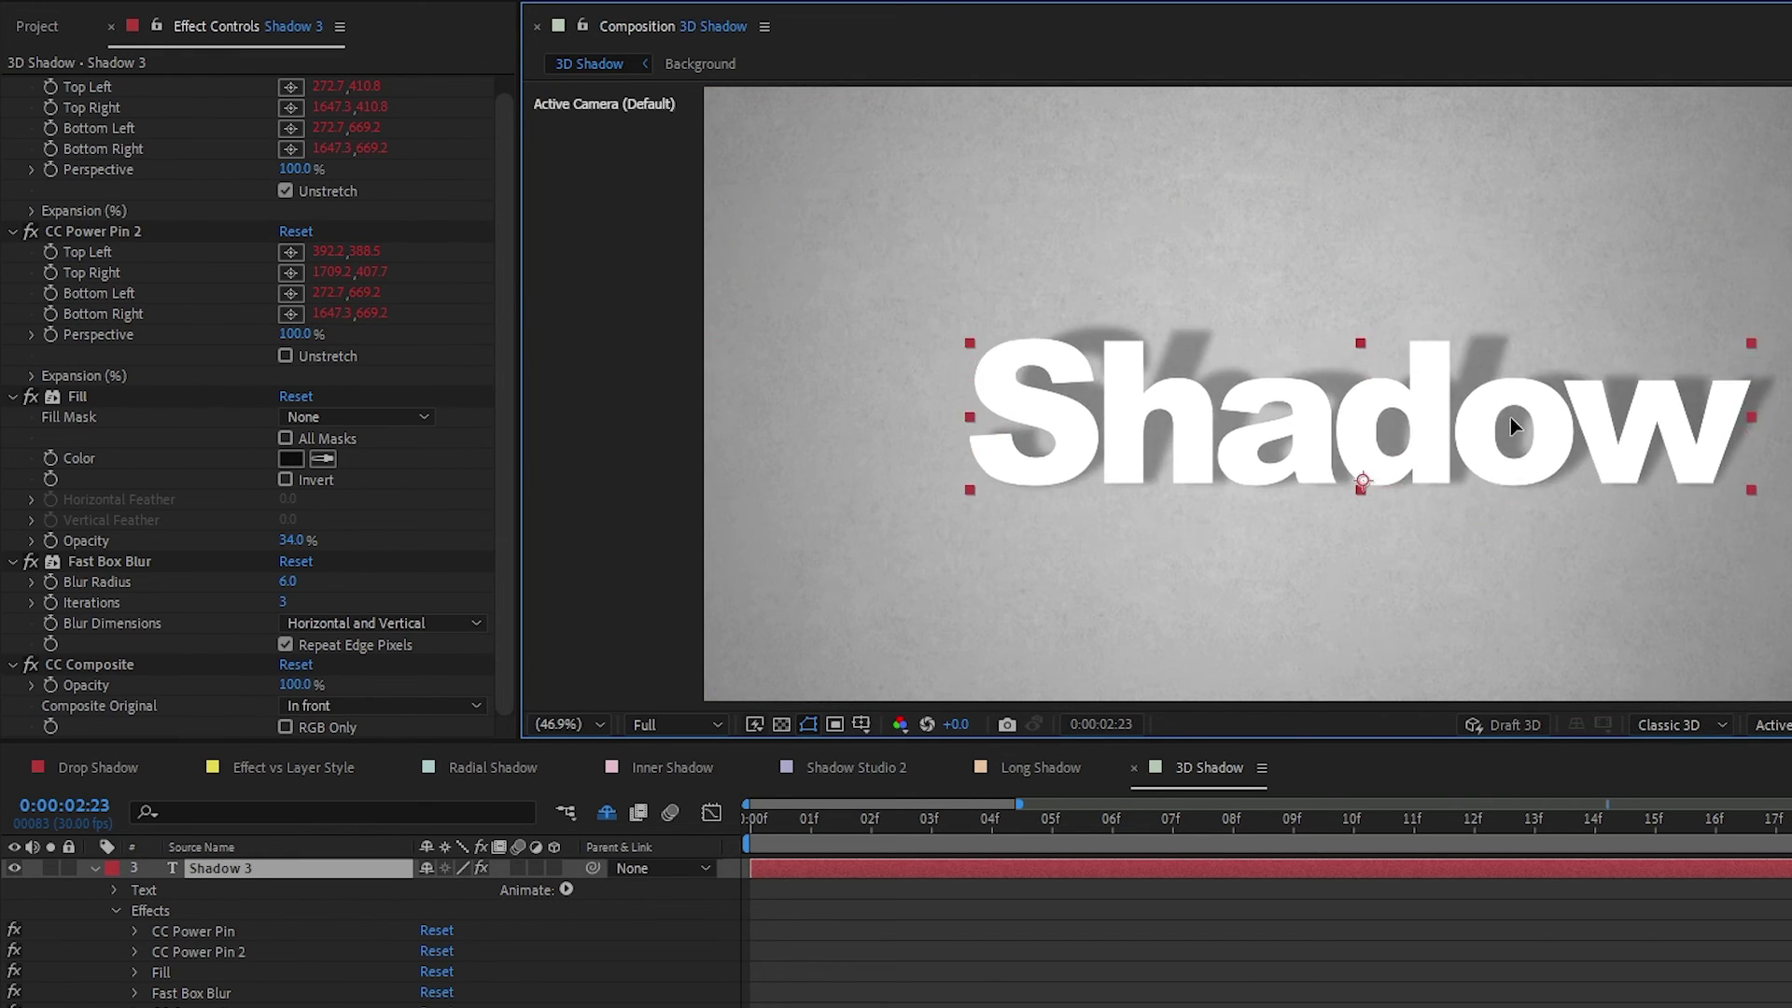
pyautogui.hotkey('ctrl', 'z')
# Save all five effects as an animation preset named '3D Shadow'.
pyautogui.click(116, 232)
pyautogui.hotkey('ctrl', 'a')
pyautogui.click(12, 231)
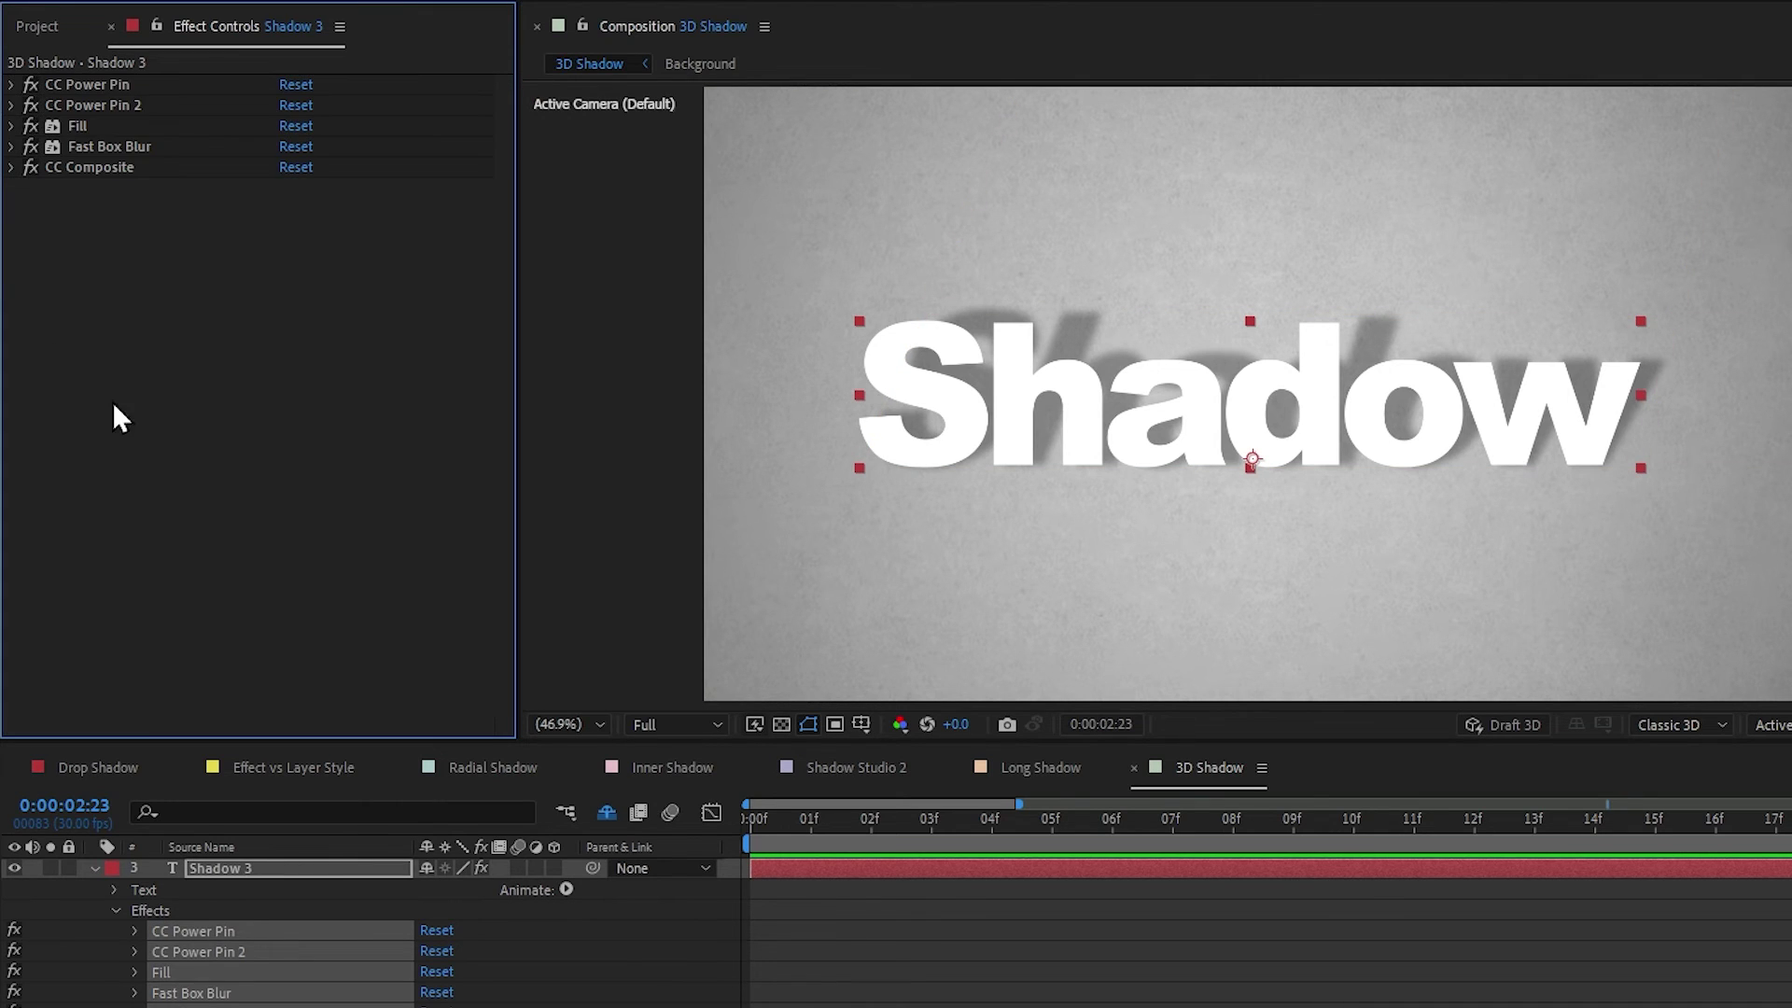
pyautogui.click(95, 867)
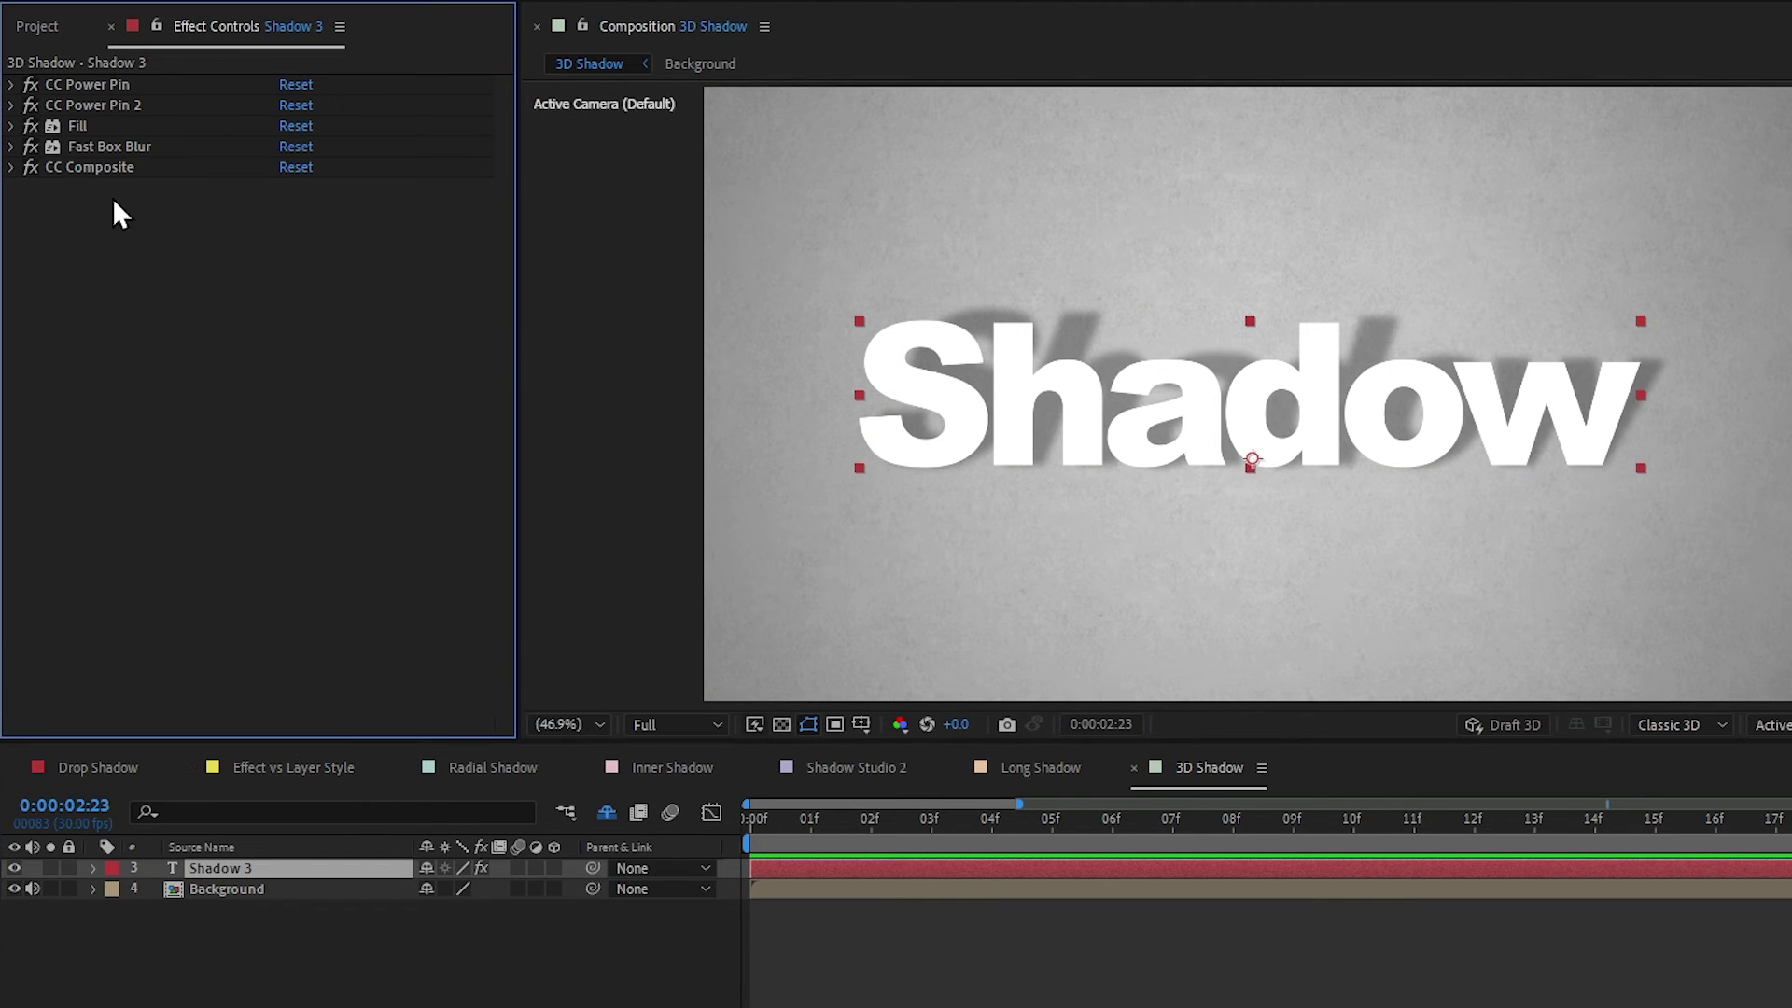
pyautogui.click(89, 167)
pyautogui.keyDown('shift'); pyautogui.click(87, 84); pyautogui.keyUp('shift')
pyautogui.click(342, 17)
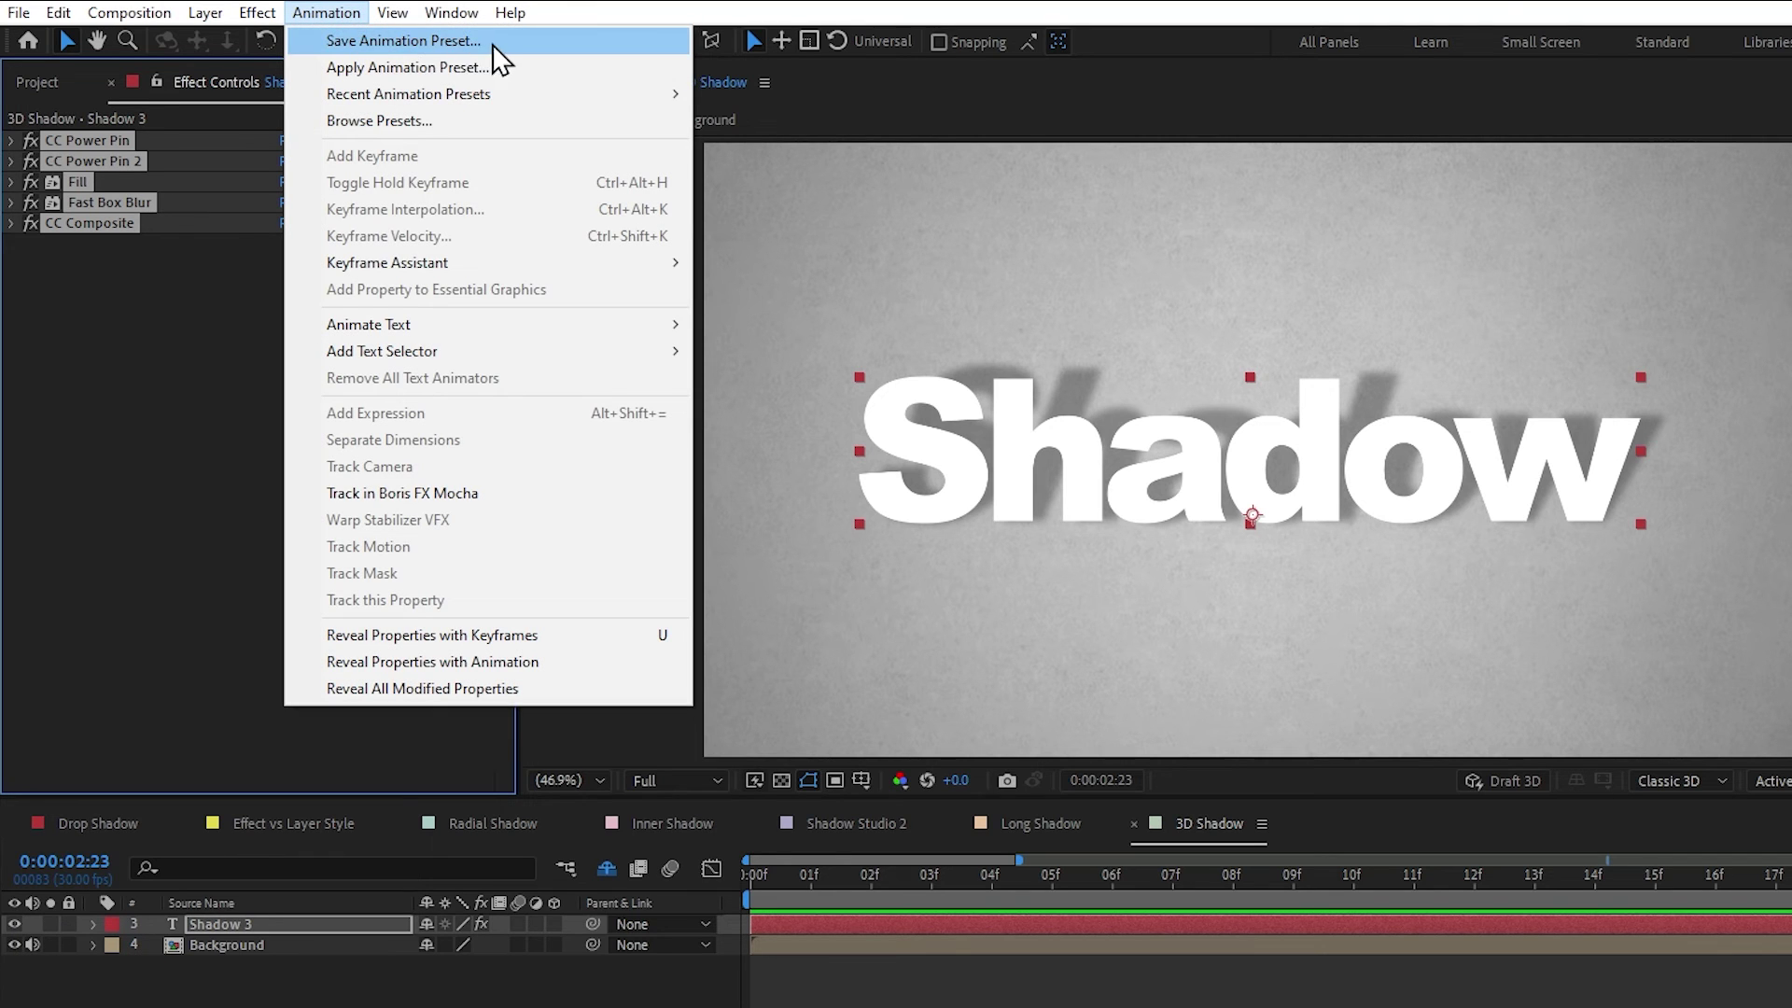
pyautogui.click(492, 44)
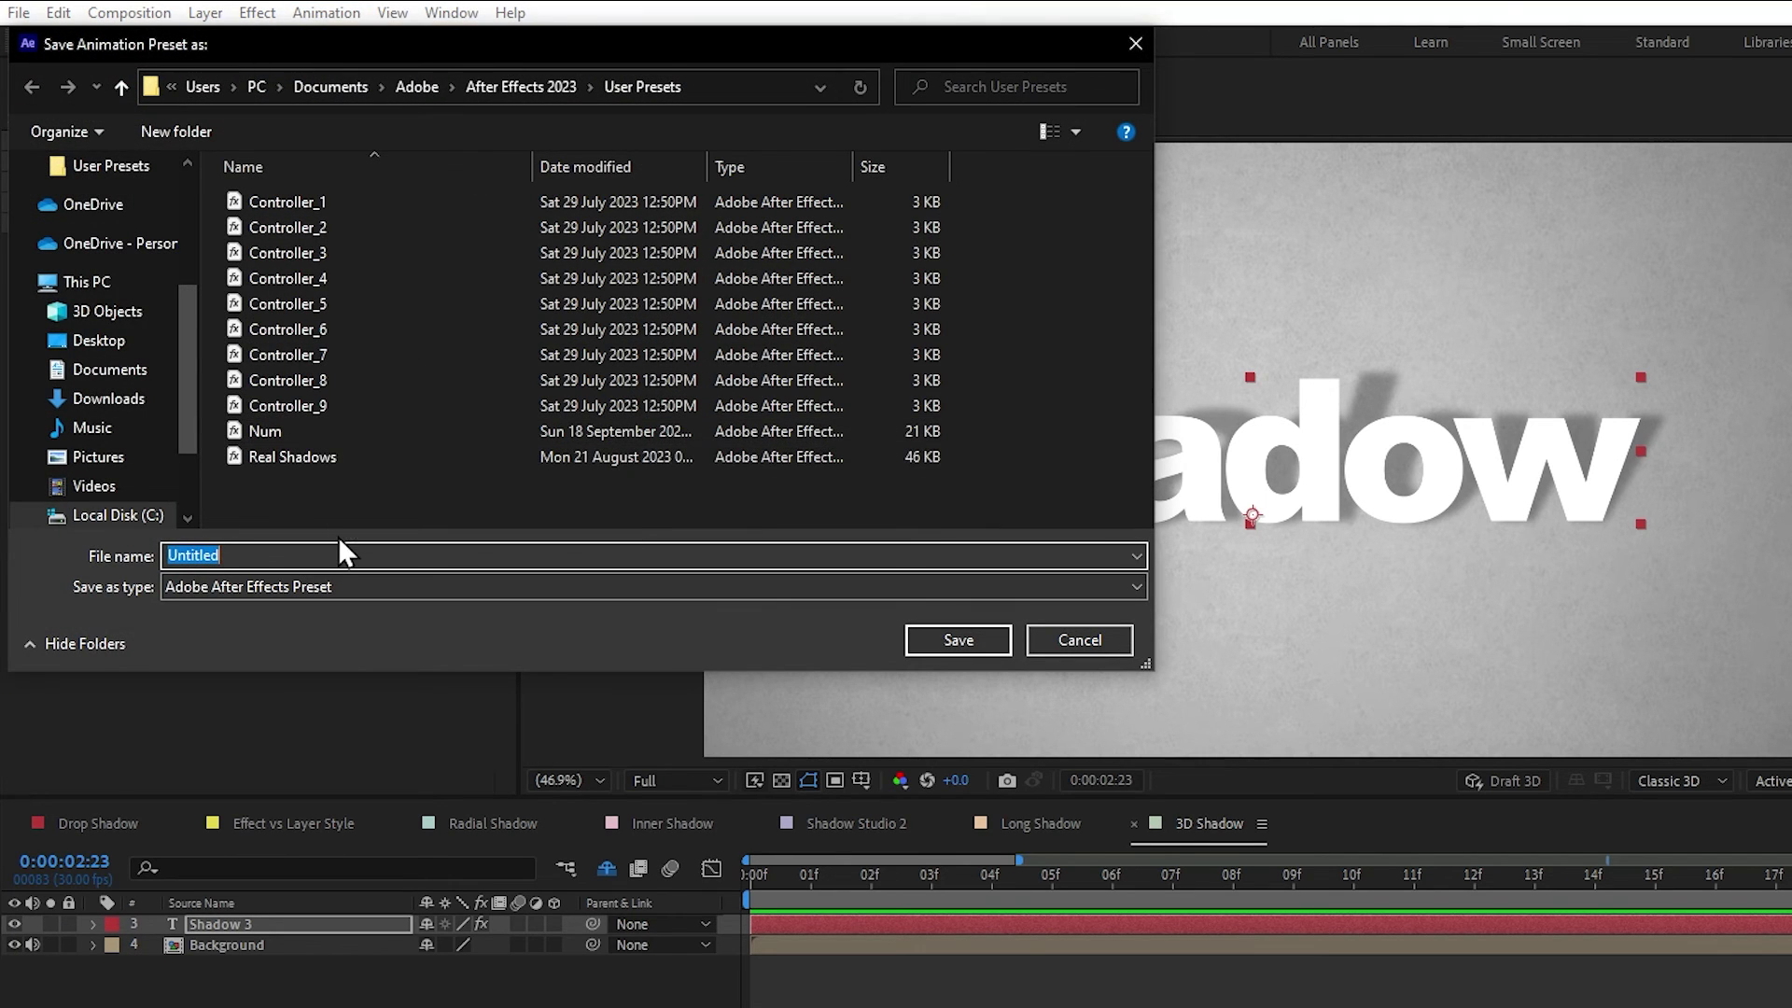
pyautogui.write('3D Shadow')
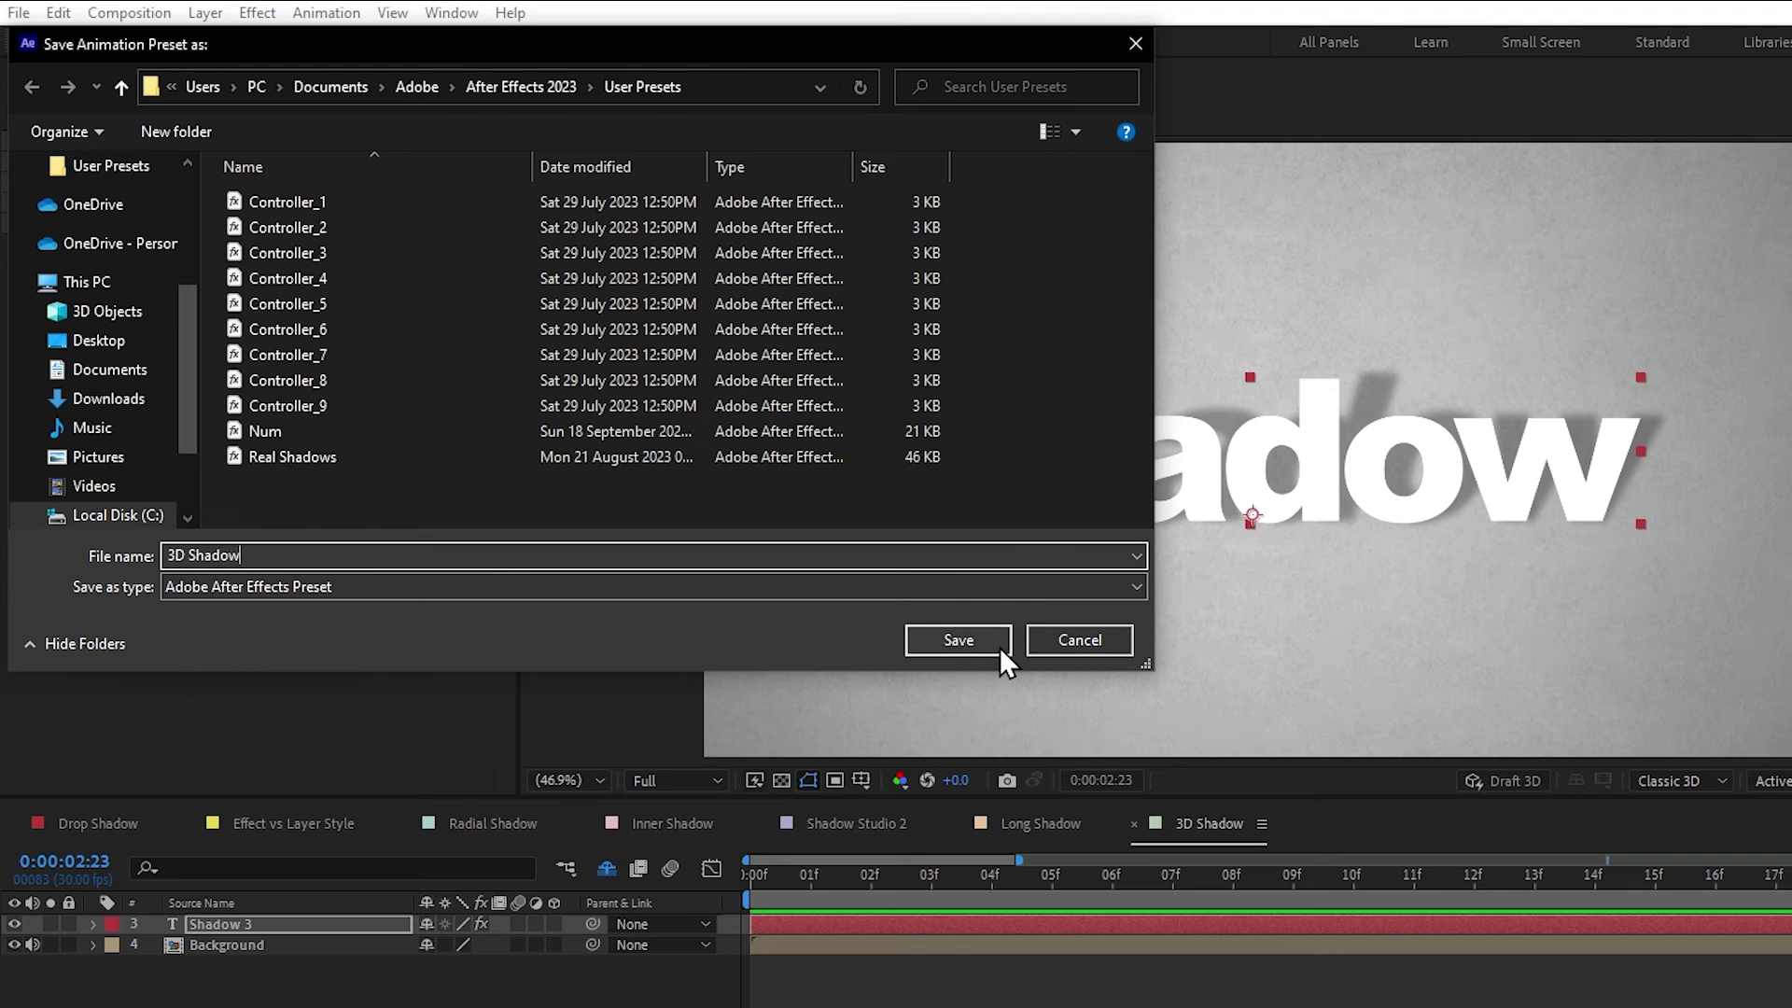
pyautogui.click(958, 640)
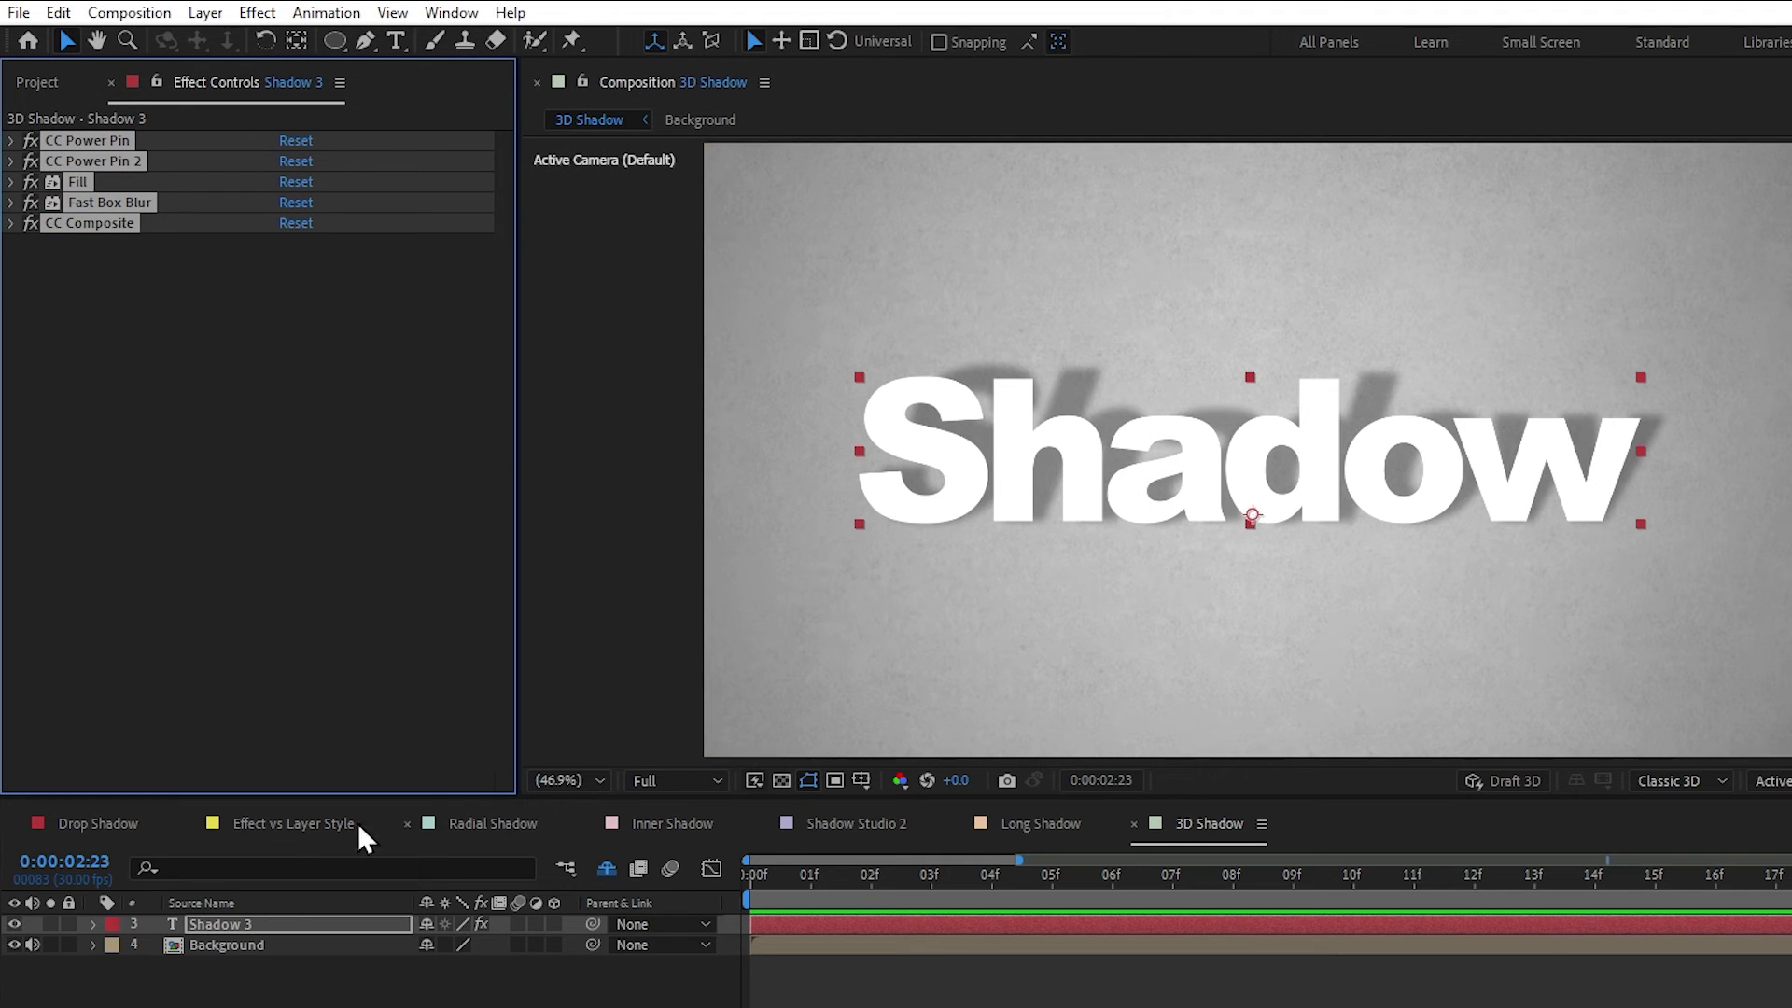
# Hide Shadow 3 and add centred 'Manavisuals' text at 260 px.
pyautogui.click(17, 922)
pyautogui.hotkey('ctrl', 't')
pyautogui.click(1053, 420)
pyautogui.write('Manav')
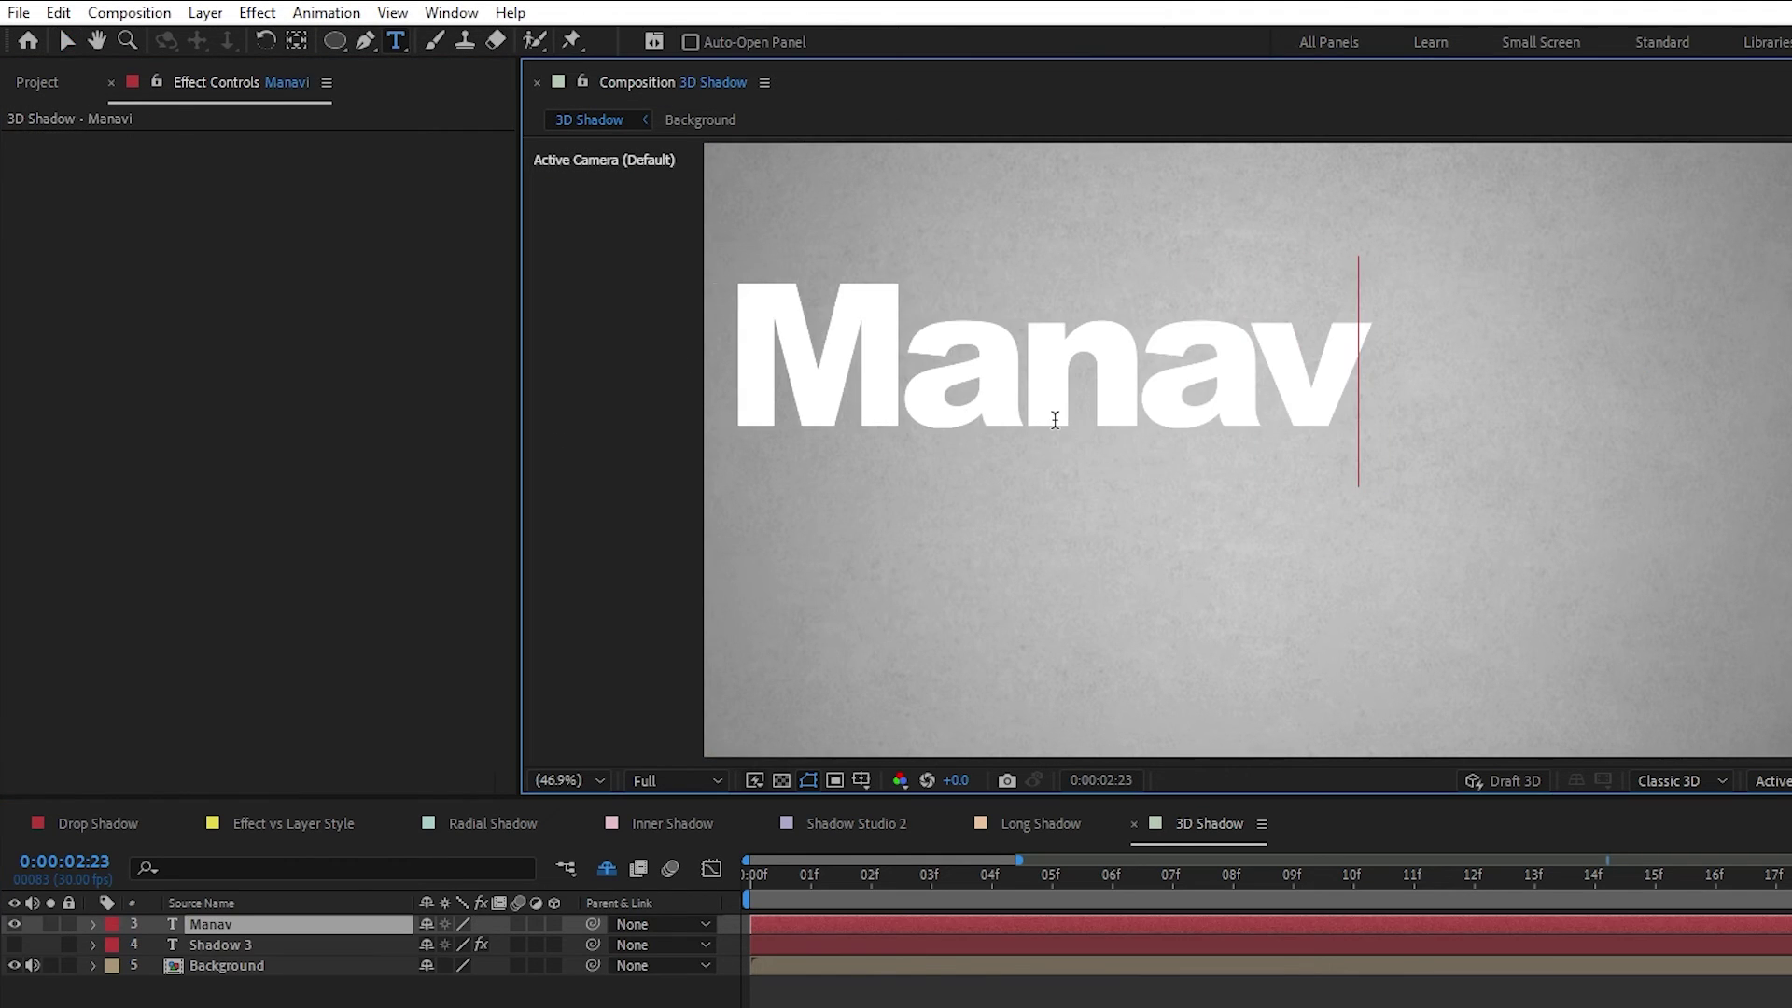
pyautogui.write('isuals')
pyautogui.press('Escape')
pyautogui.click(1575, 560)
pyautogui.click(1670, 560)
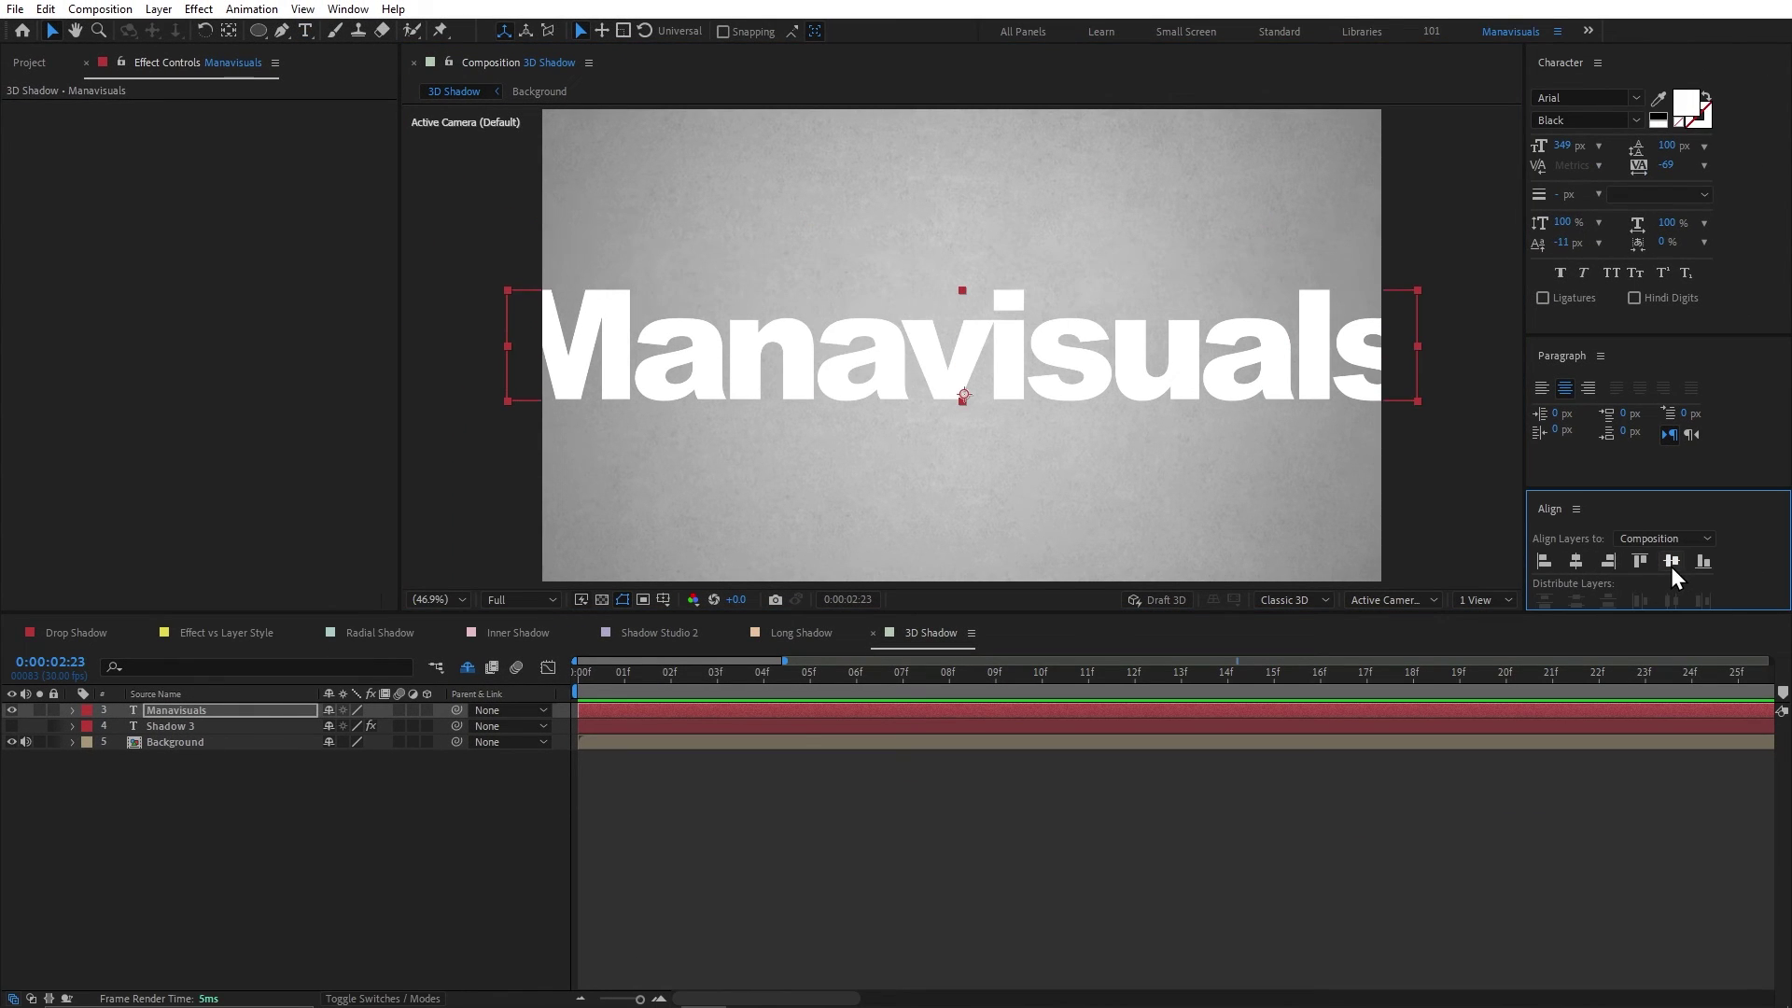
pyautogui.moveTo(1563, 147); pyautogui.dragTo(1492, 160)
pyautogui.click(1279, 380)
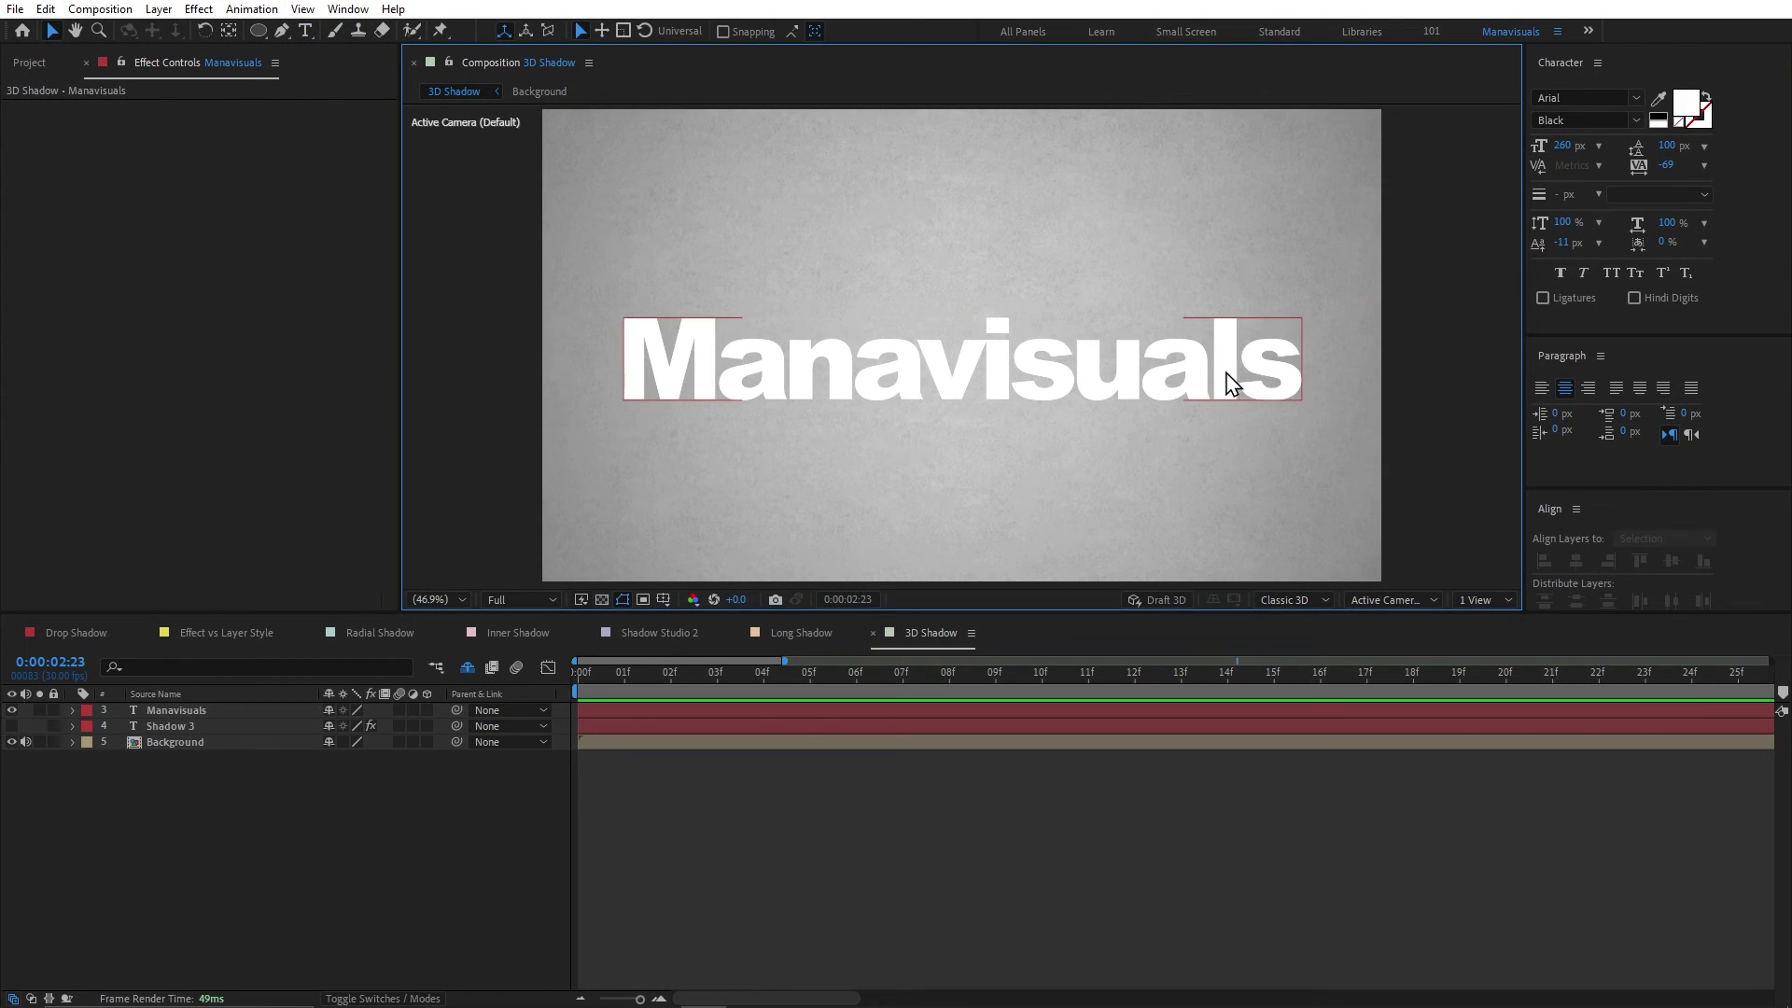
# Apply the 3D Shadow animation preset to the new text layer.
pyautogui.click(252, 9)
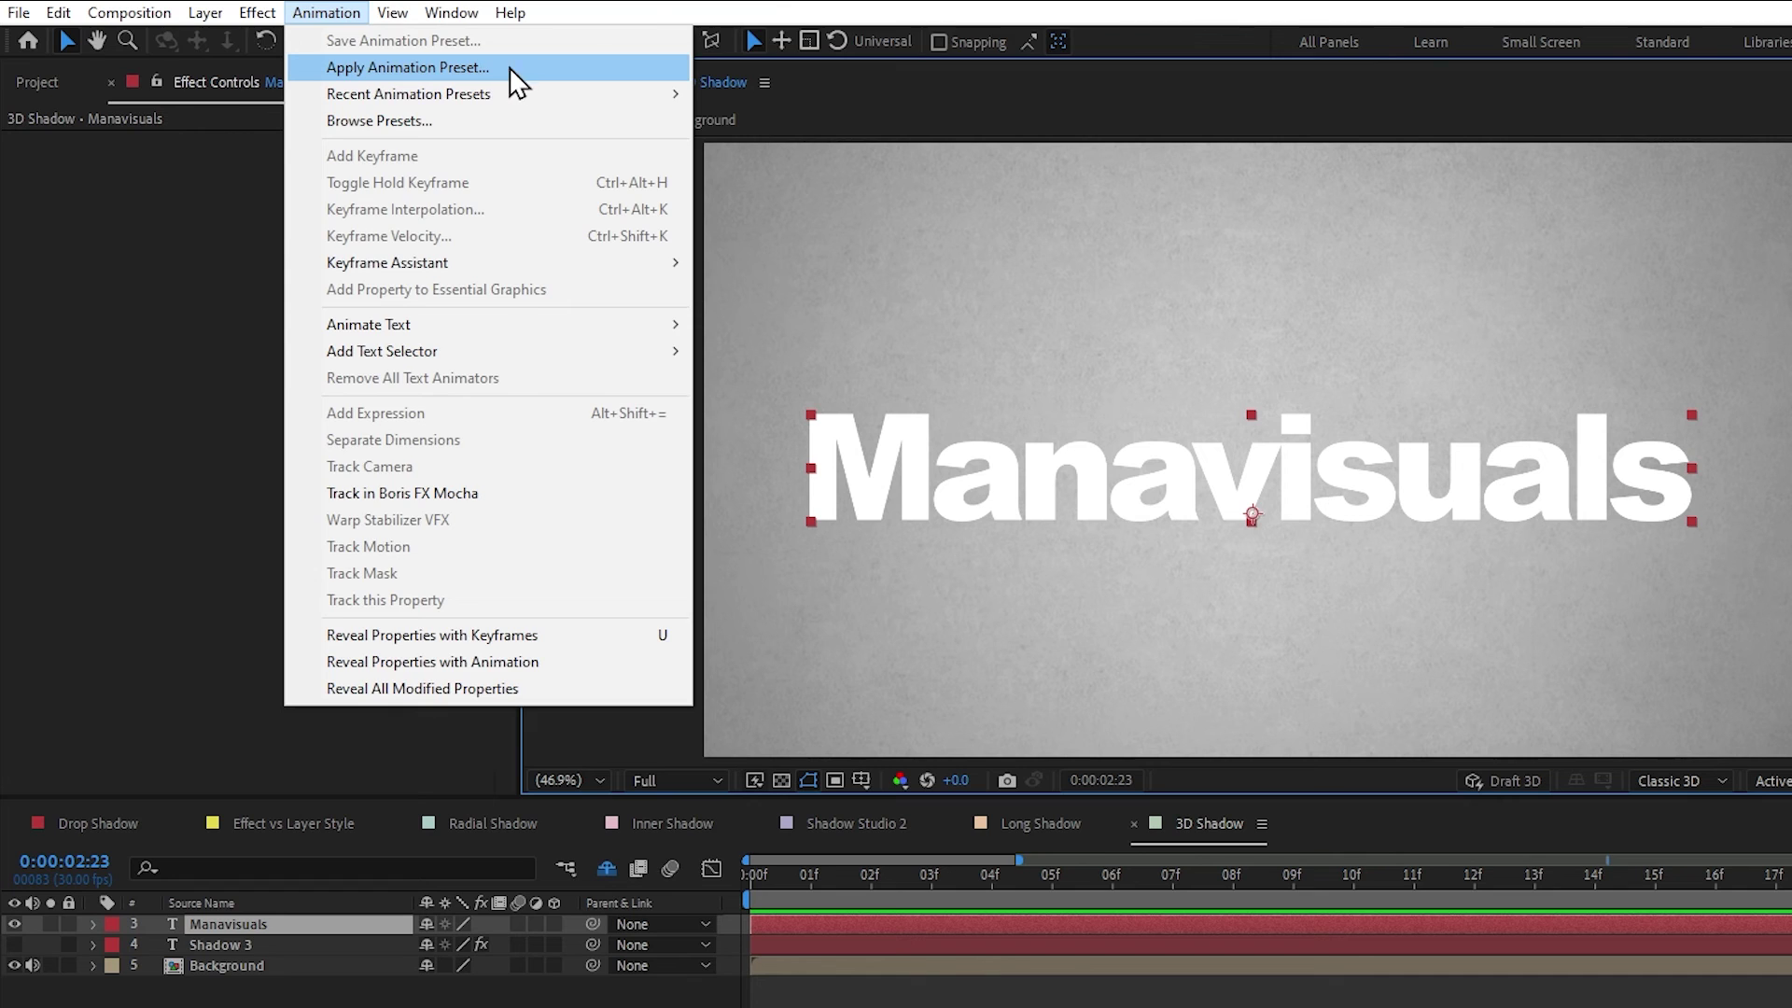
pyautogui.click(392, 56)
pyautogui.doubleClick(347, 202)
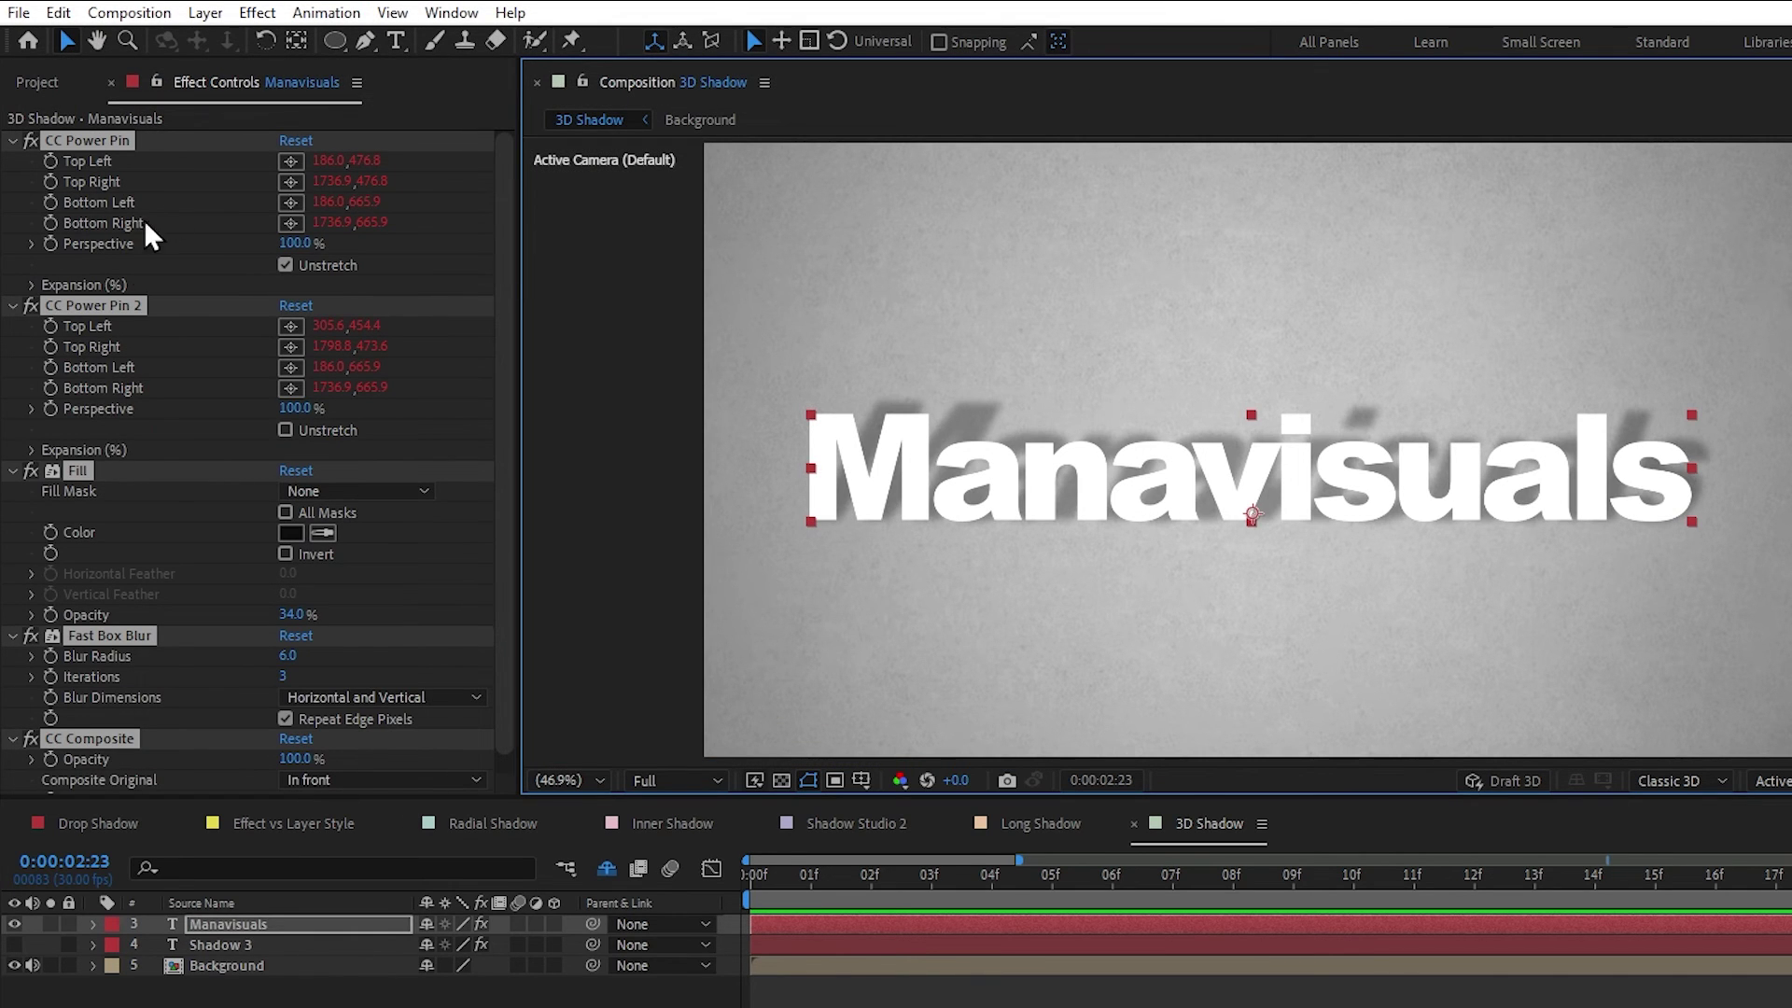
pyautogui.moveTo(1241, 473); pyautogui.dragTo(1183, 355)
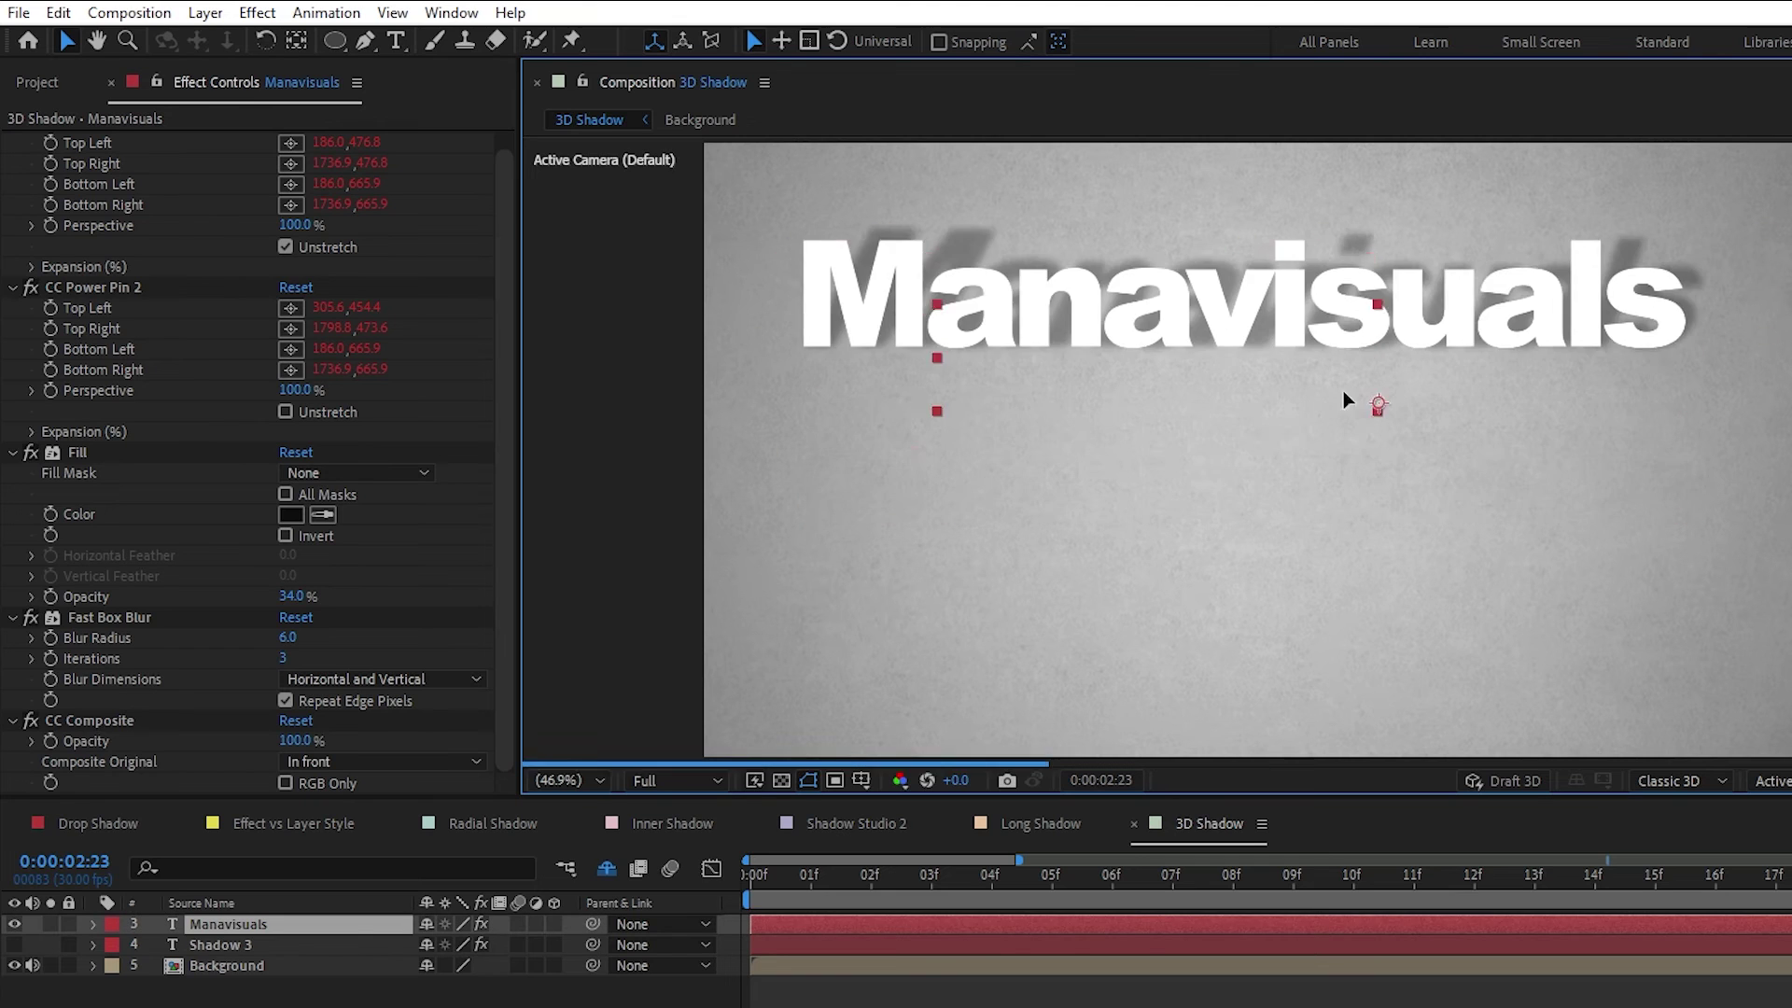
pyautogui.hotkey('ctrl', 'z')
# Reshape the shadow by moving CC Power Pin 2's top corners.
pyautogui.click(171, 289)
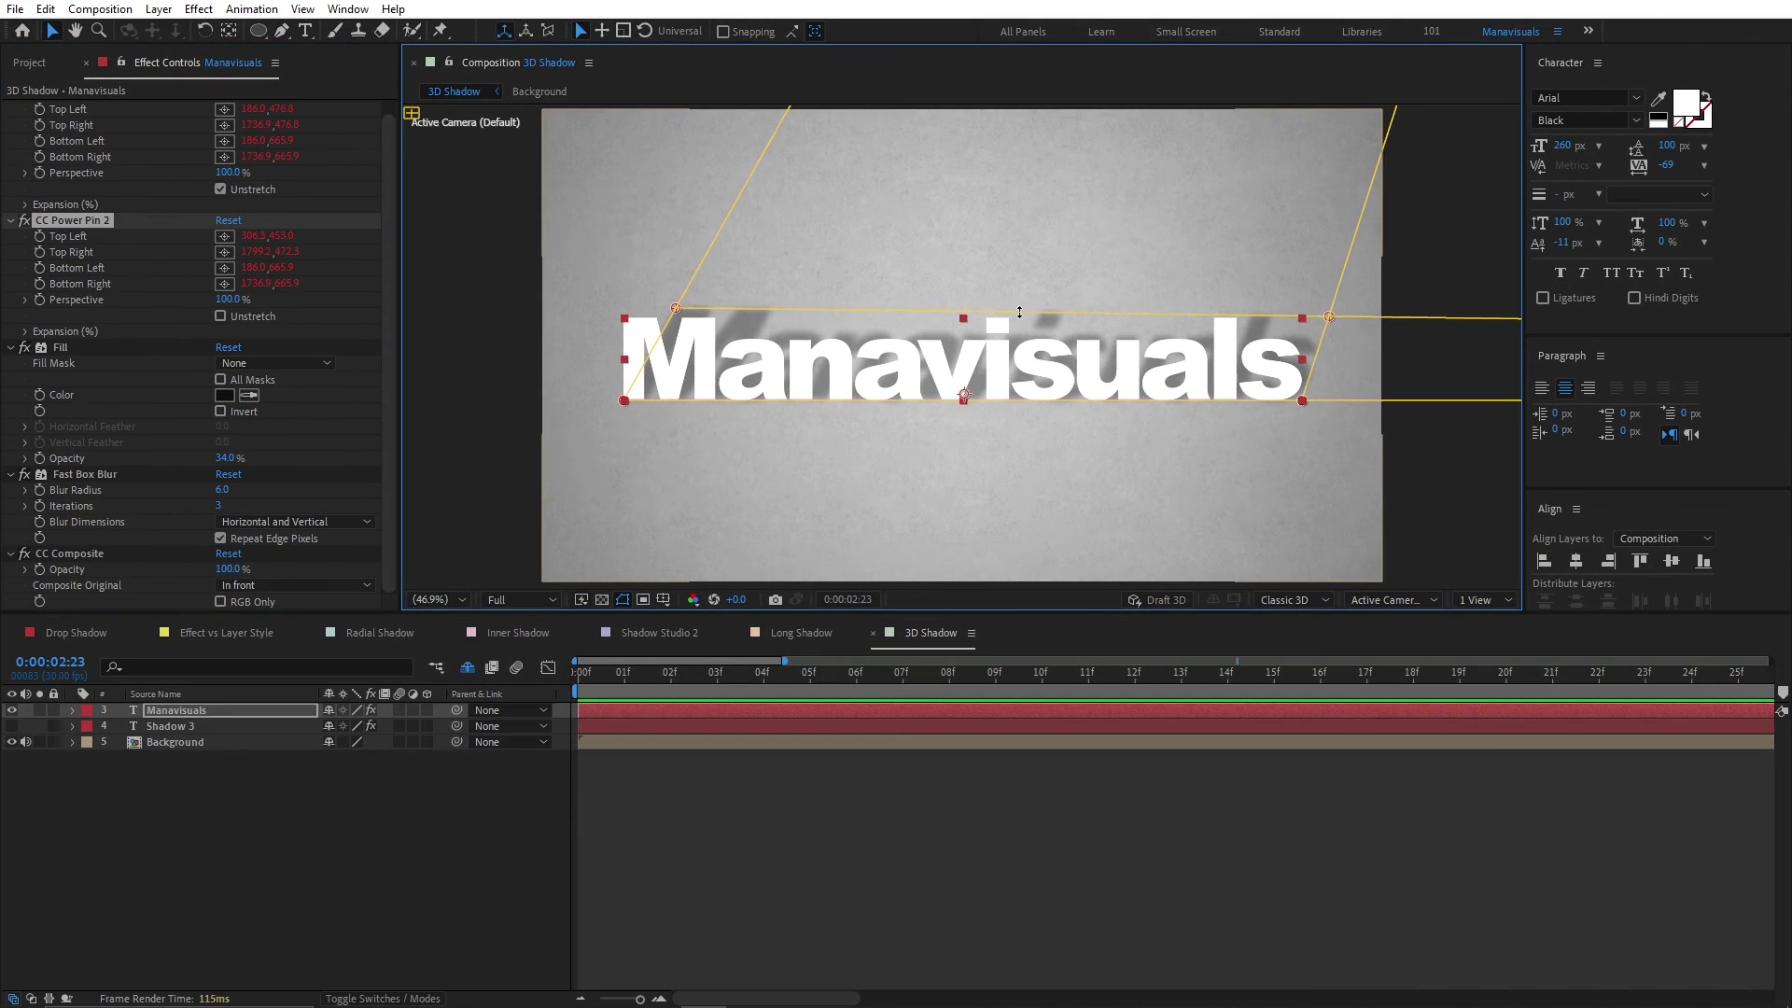
pyautogui.moveTo(995, 302)
pyautogui.mouseDown()
pyautogui.moveTo(1024, 273)
pyautogui.moveTo(1013, 298)
pyautogui.mouseUp()
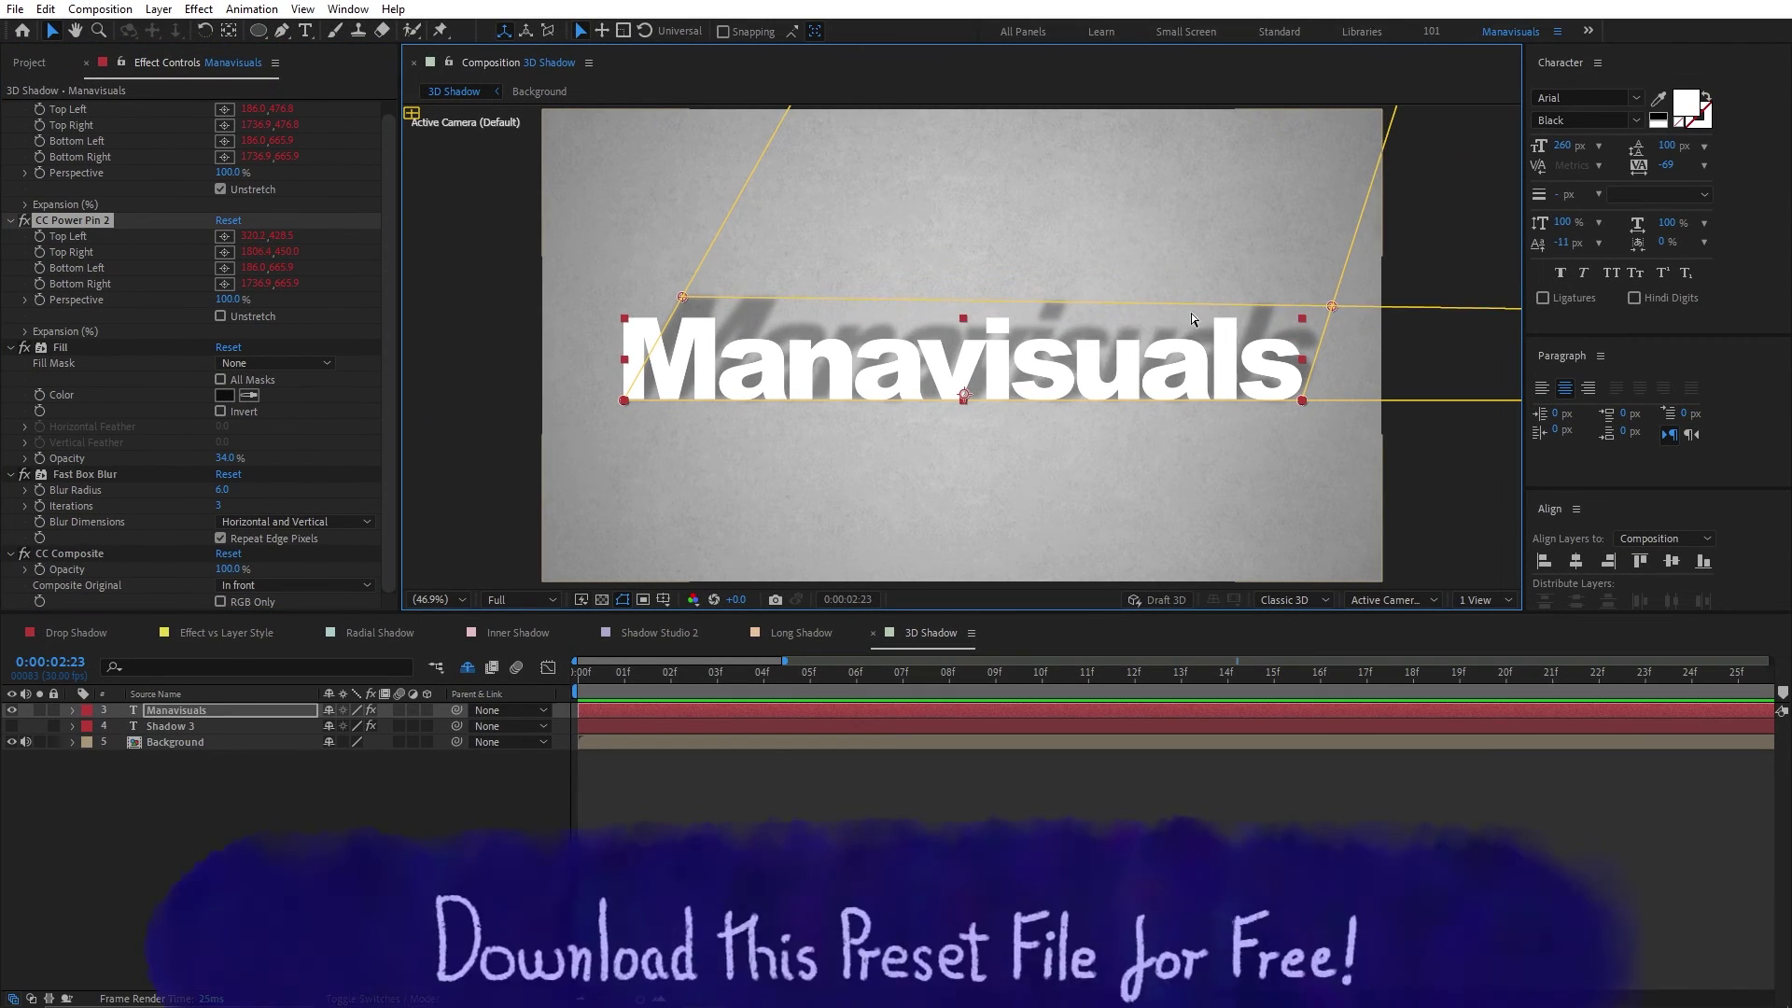
pyautogui.moveTo(1329, 304); pyautogui.dragTo(1321, 306)
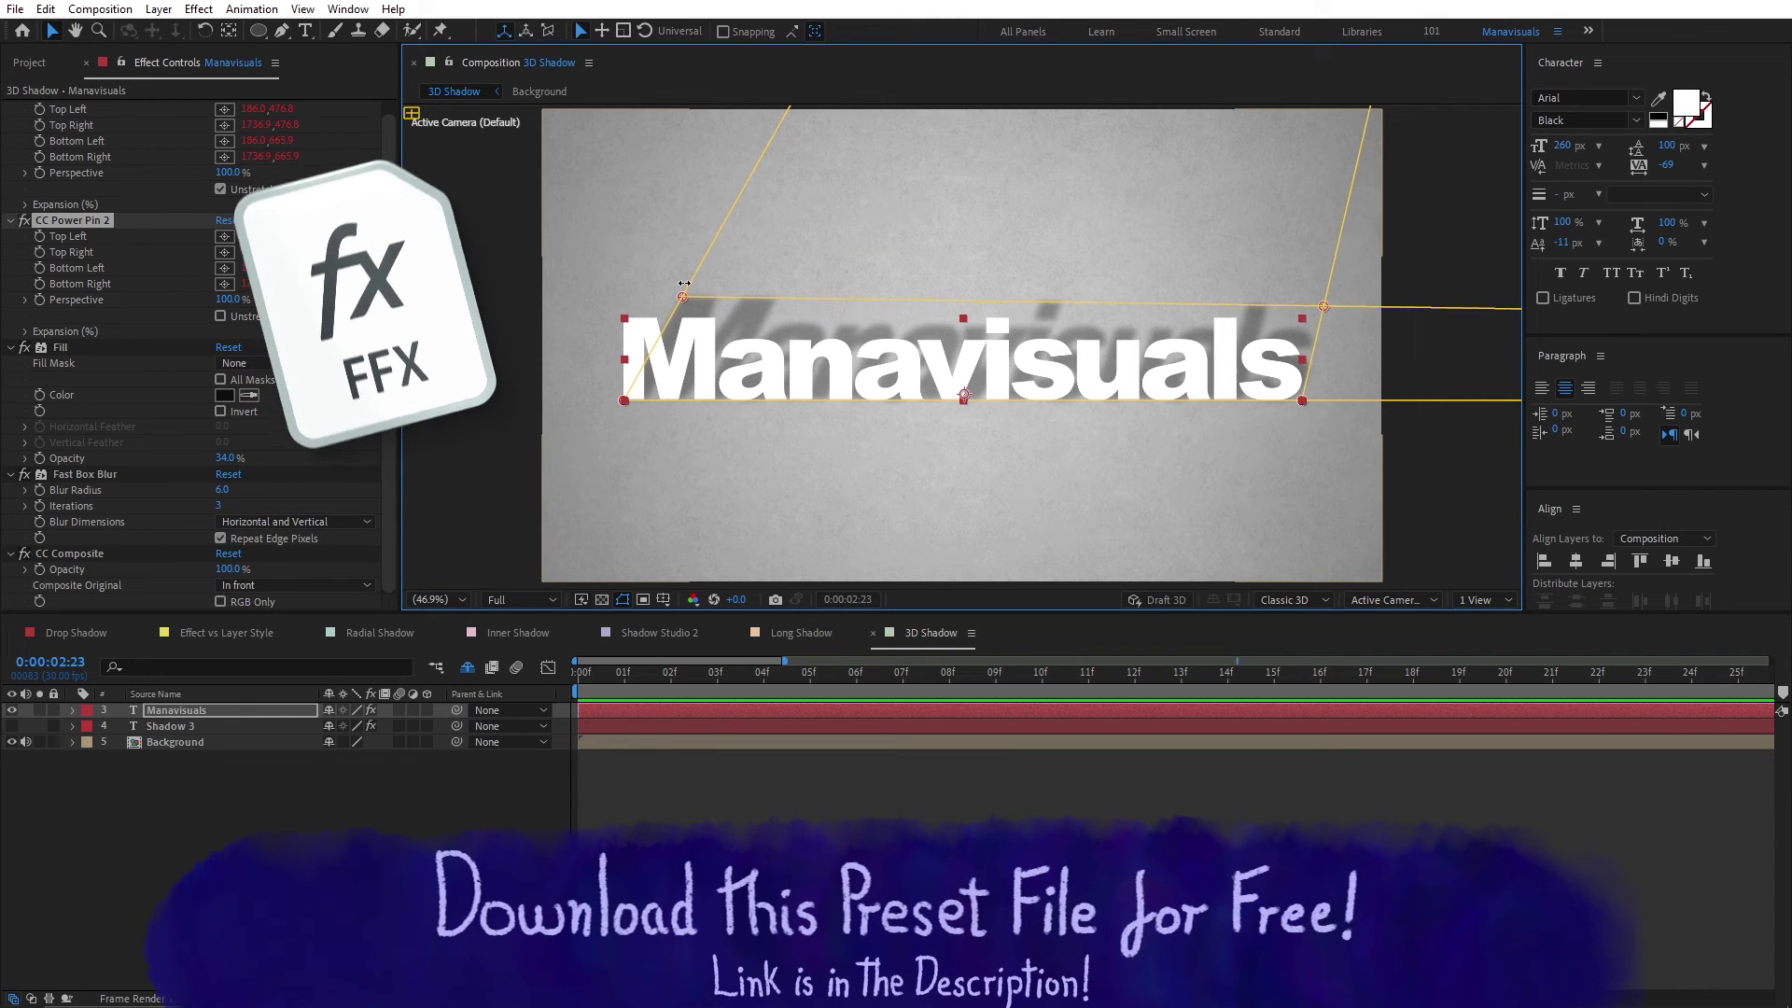
pyautogui.moveTo(682, 299); pyautogui.dragTo(666, 296)
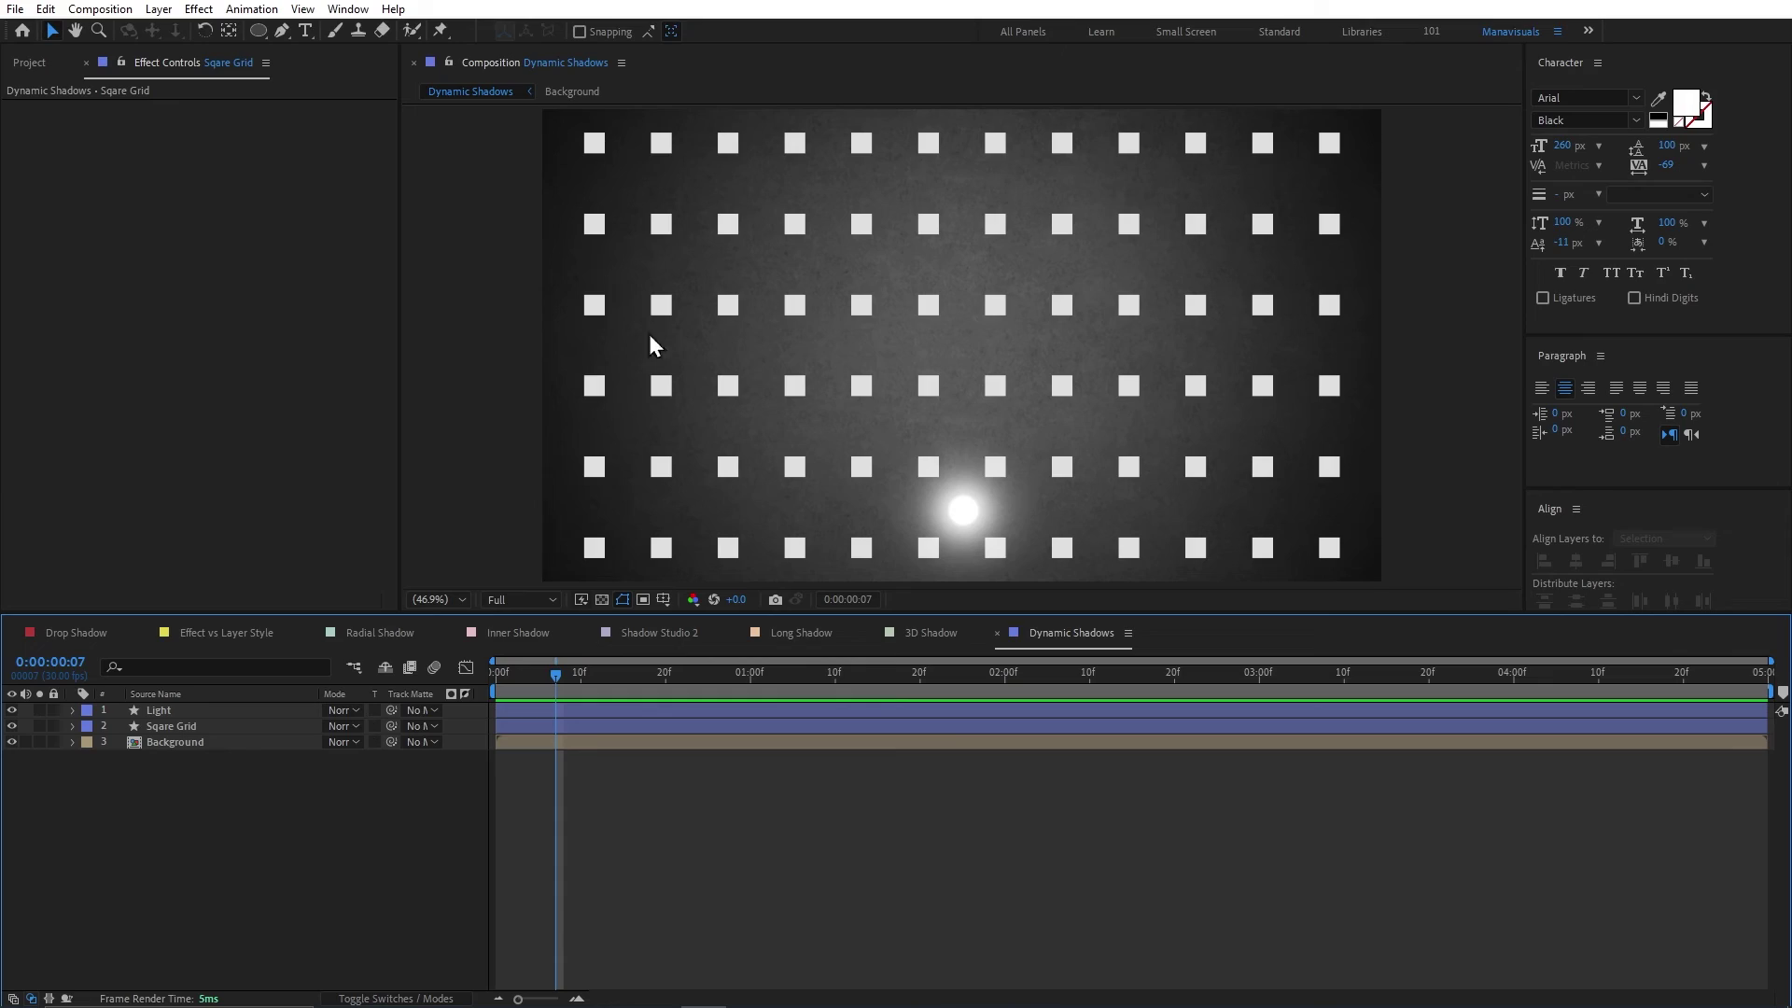
# Inspect the Light layer's glow effects in the Dynamic Shadows composition.
pyautogui.click(649, 337)
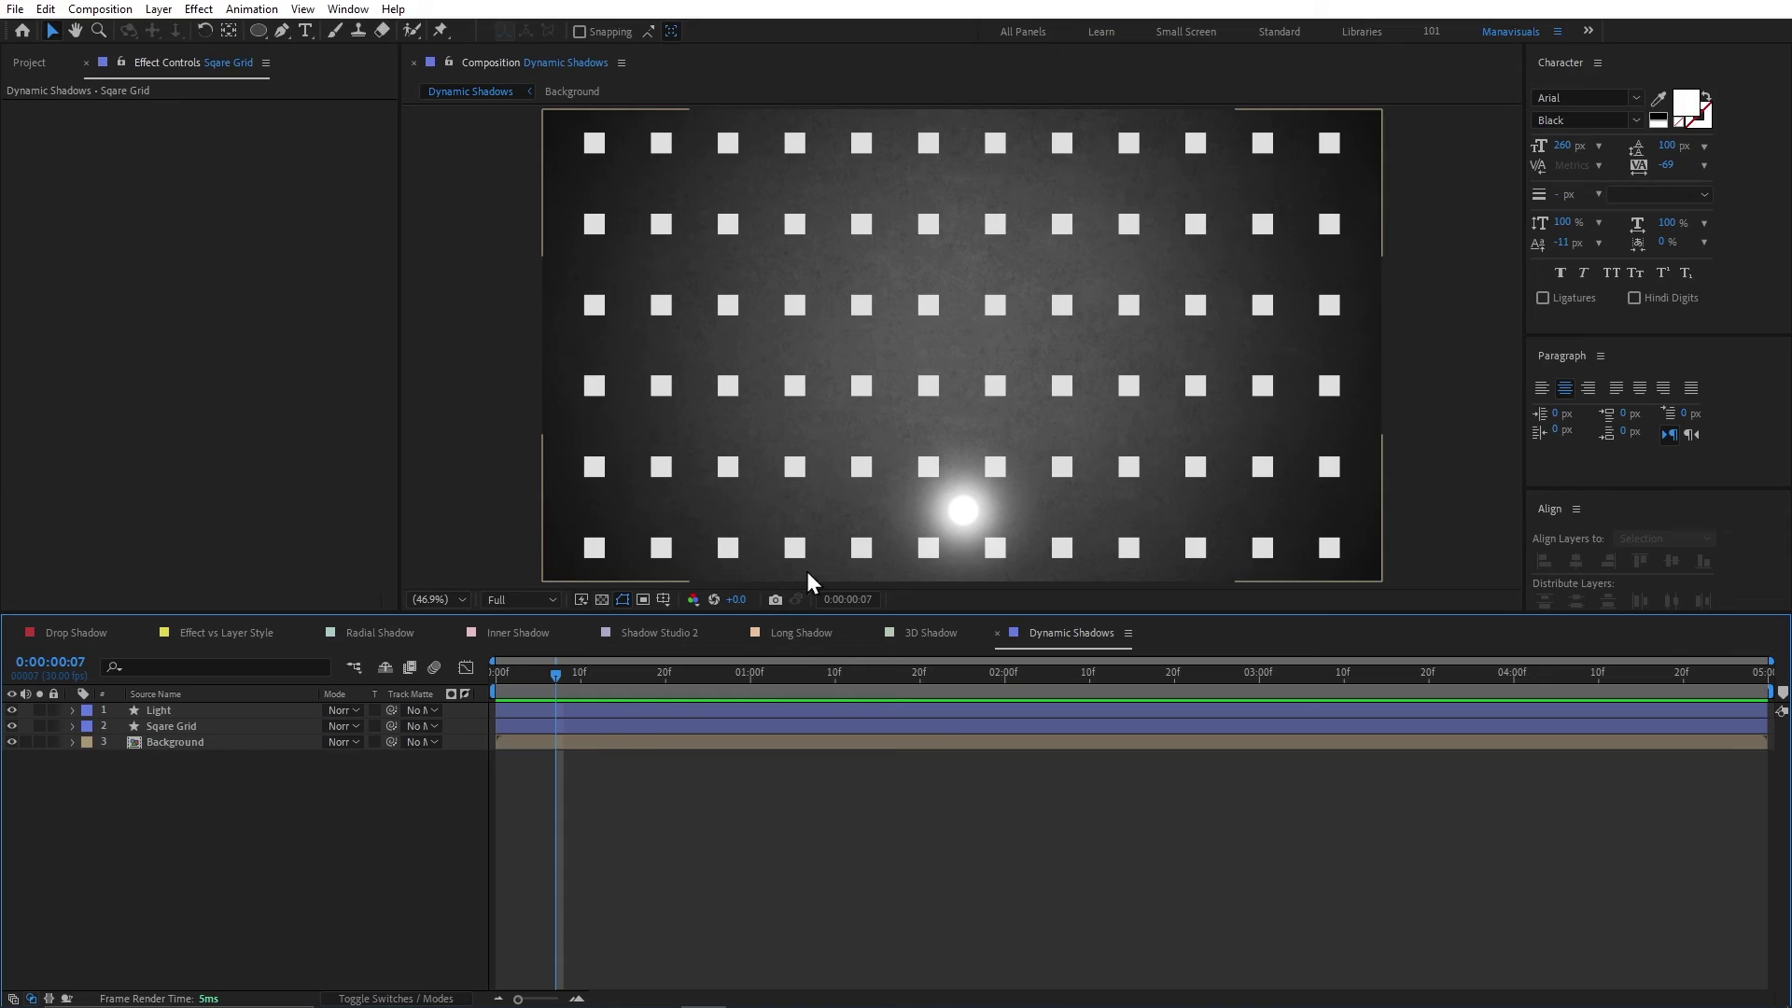
pyautogui.click(218, 712)
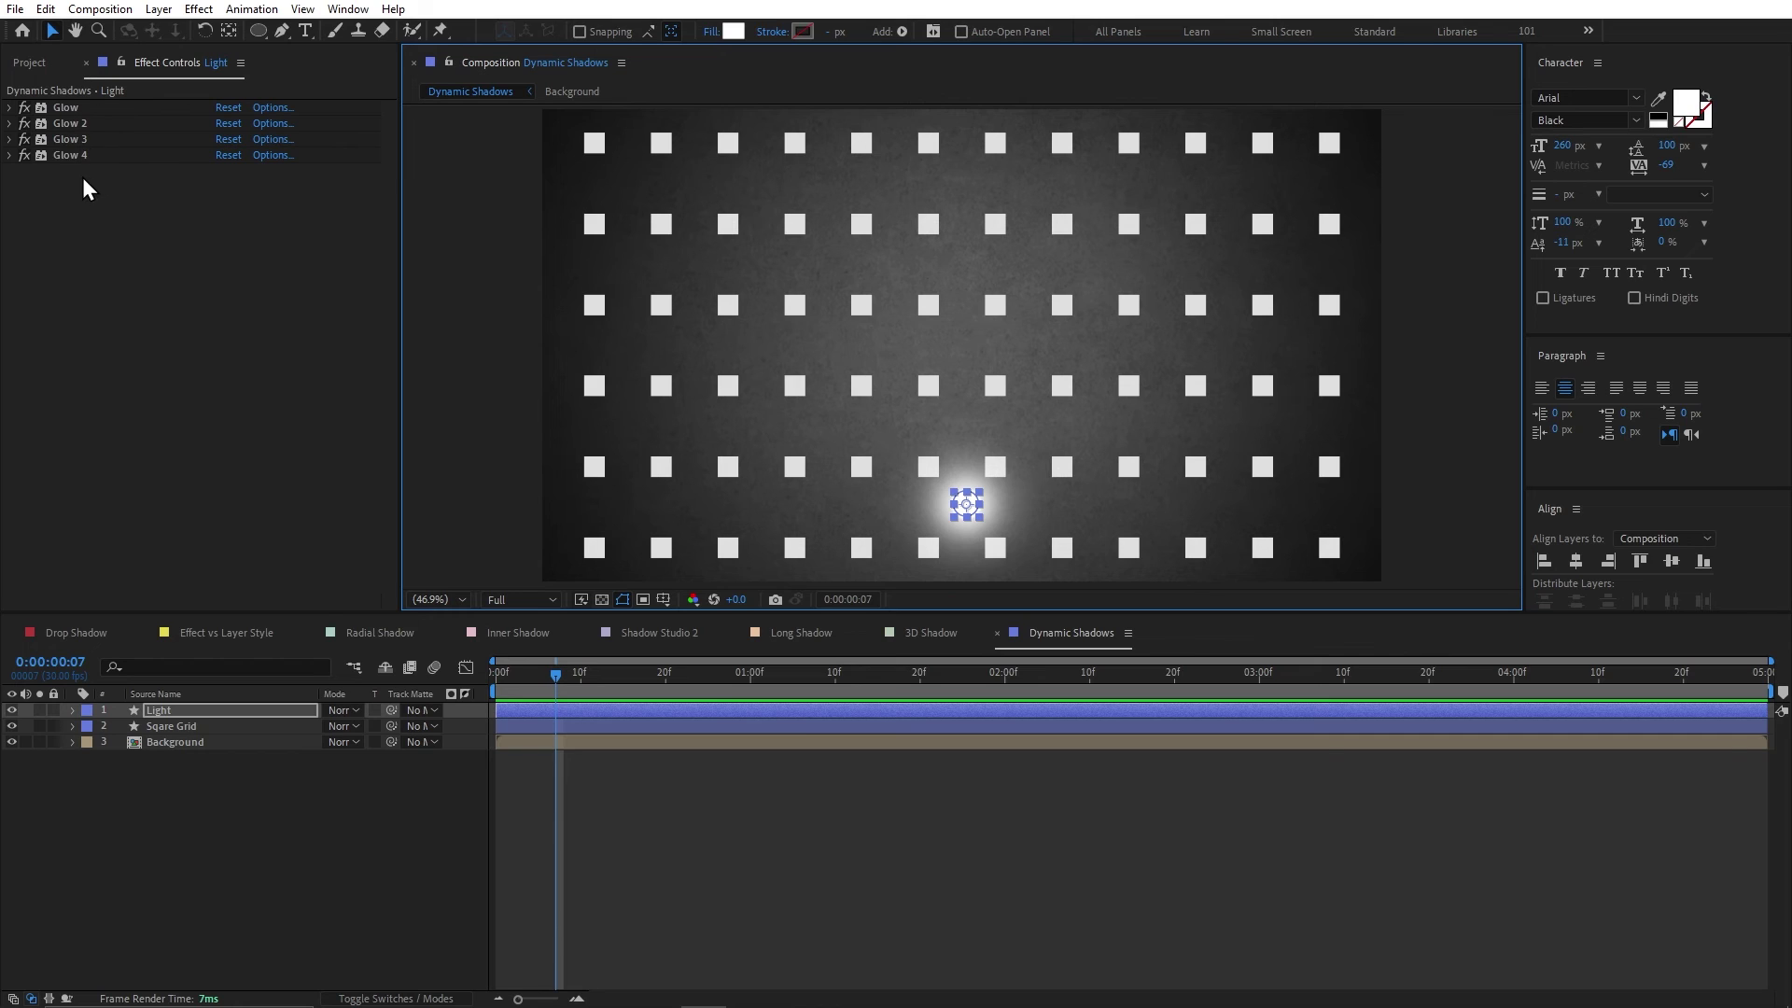
pyautogui.click(194, 725)
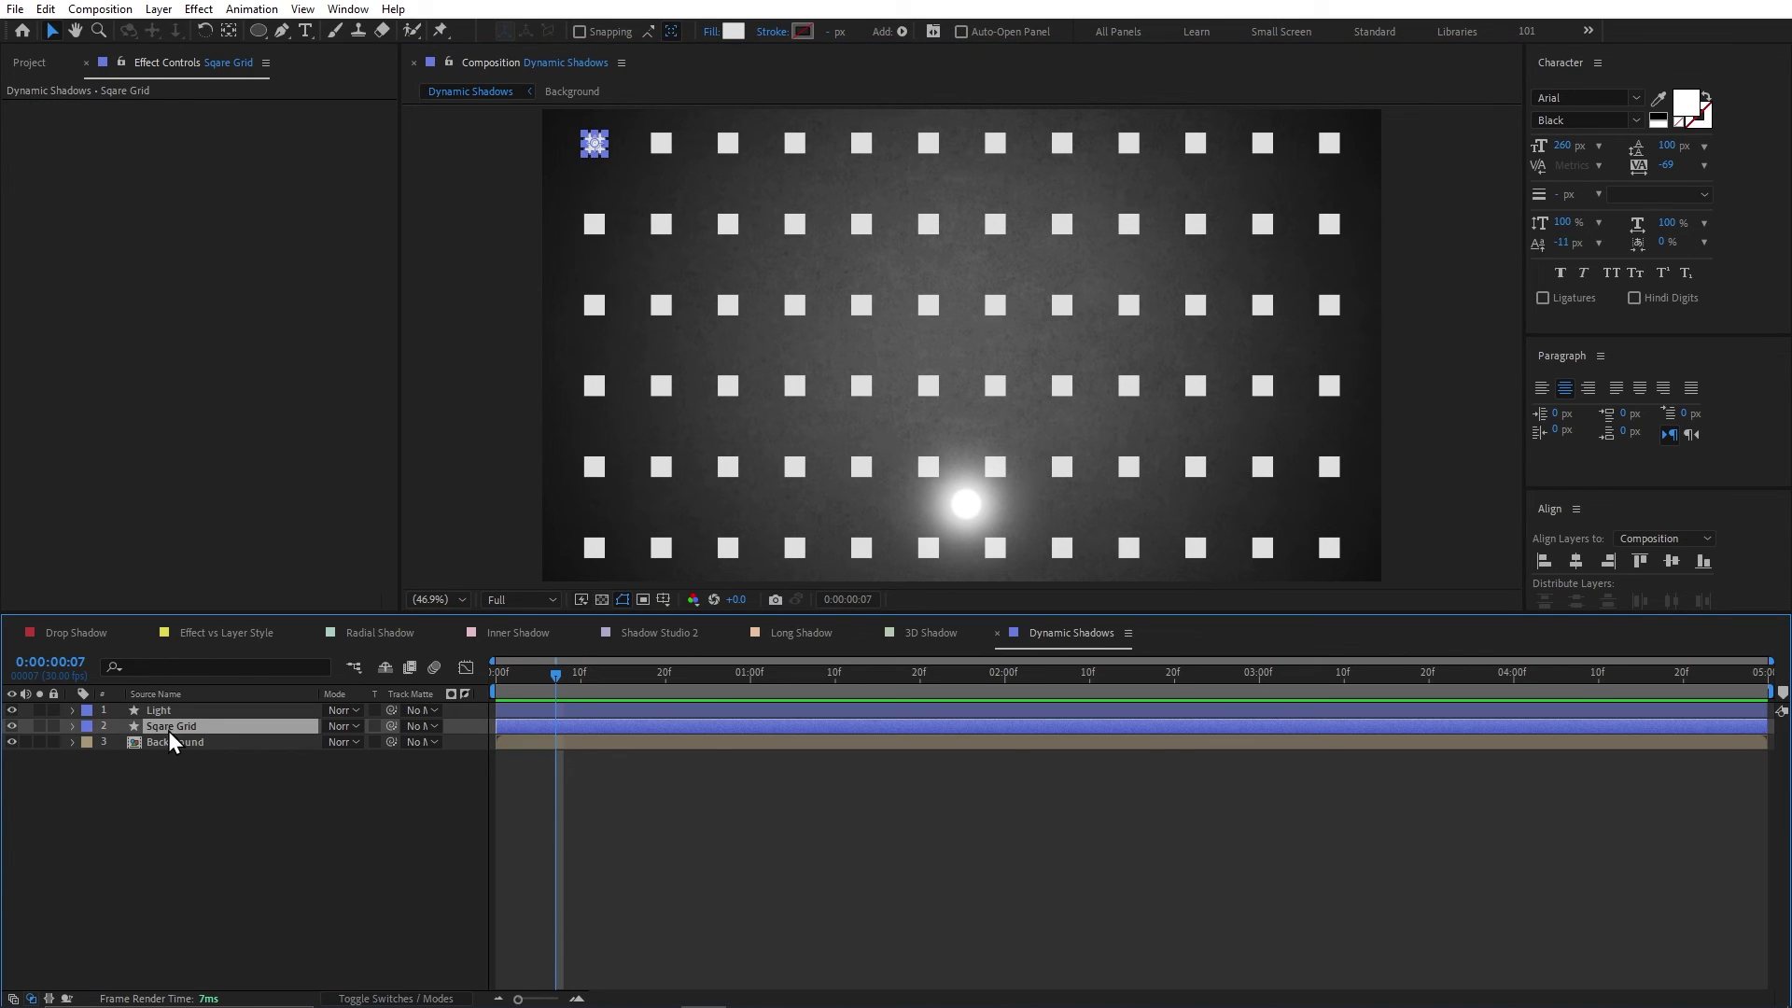
# Examine the Sqare Grid contents by toggling Repeater 2 off and on, then reselect Sqare Grid.
pyautogui.click(73, 726)
pyautogui.click(138, 854)
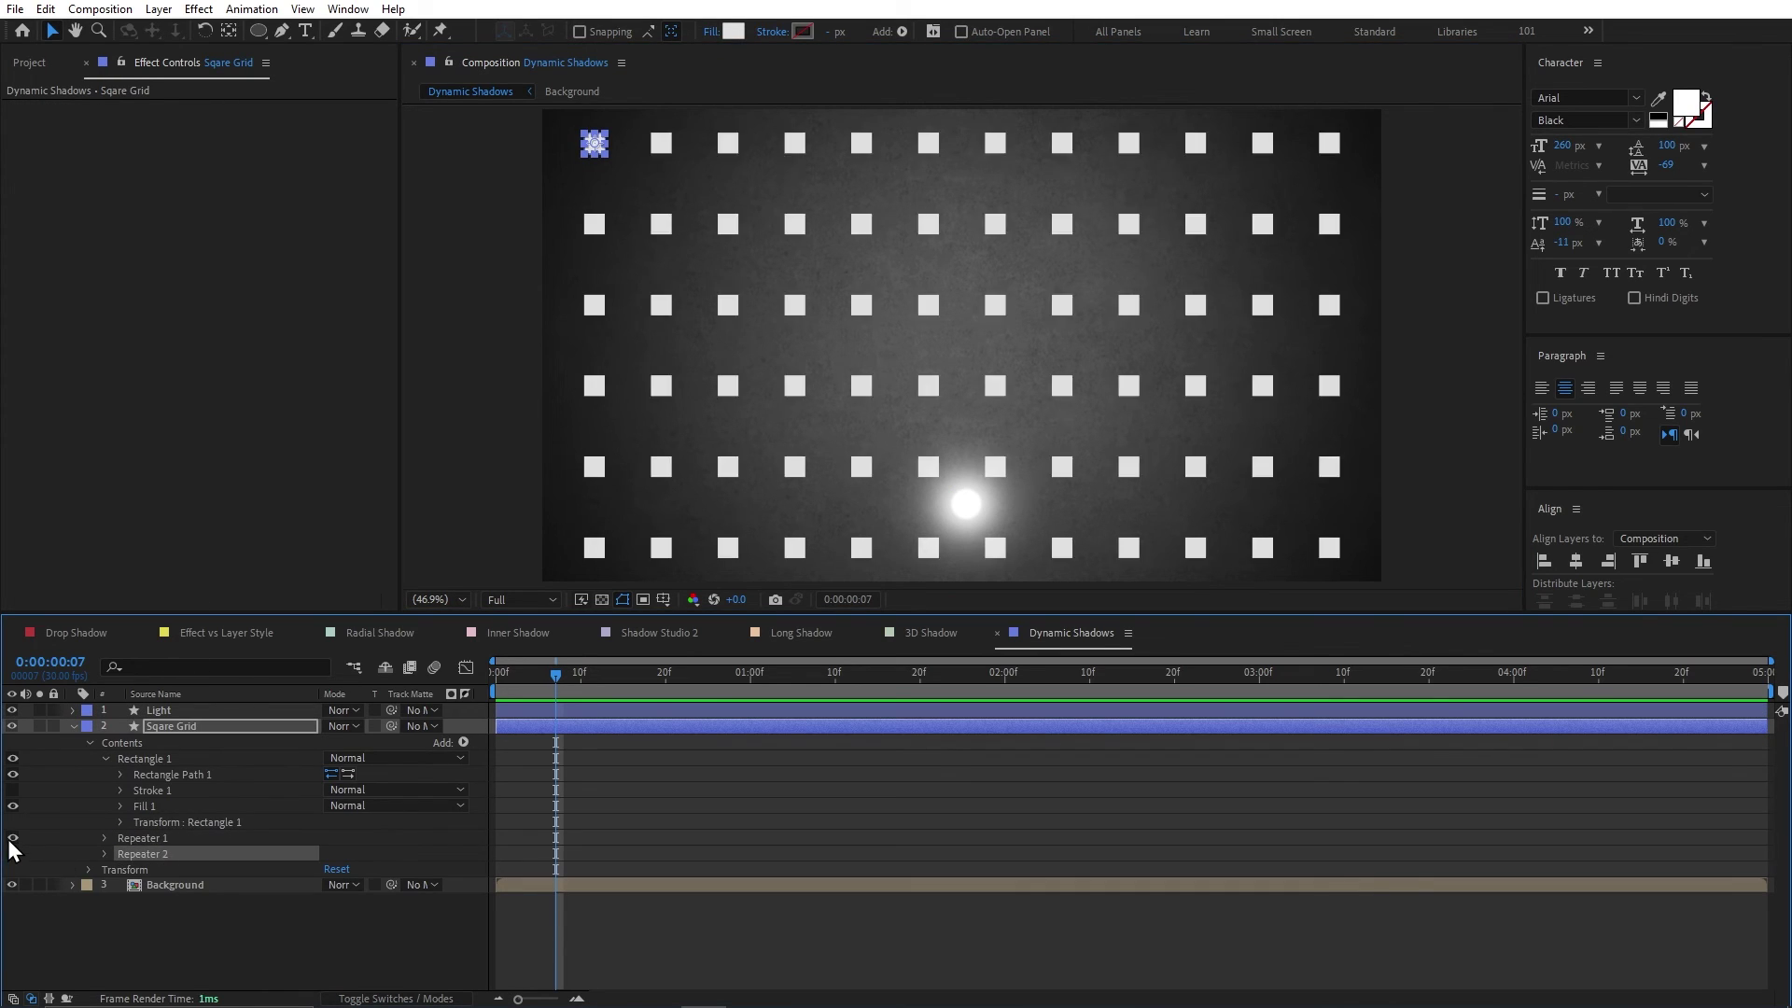
pyautogui.click(13, 853)
pyautogui.click(13, 853)
pyautogui.click(72, 726)
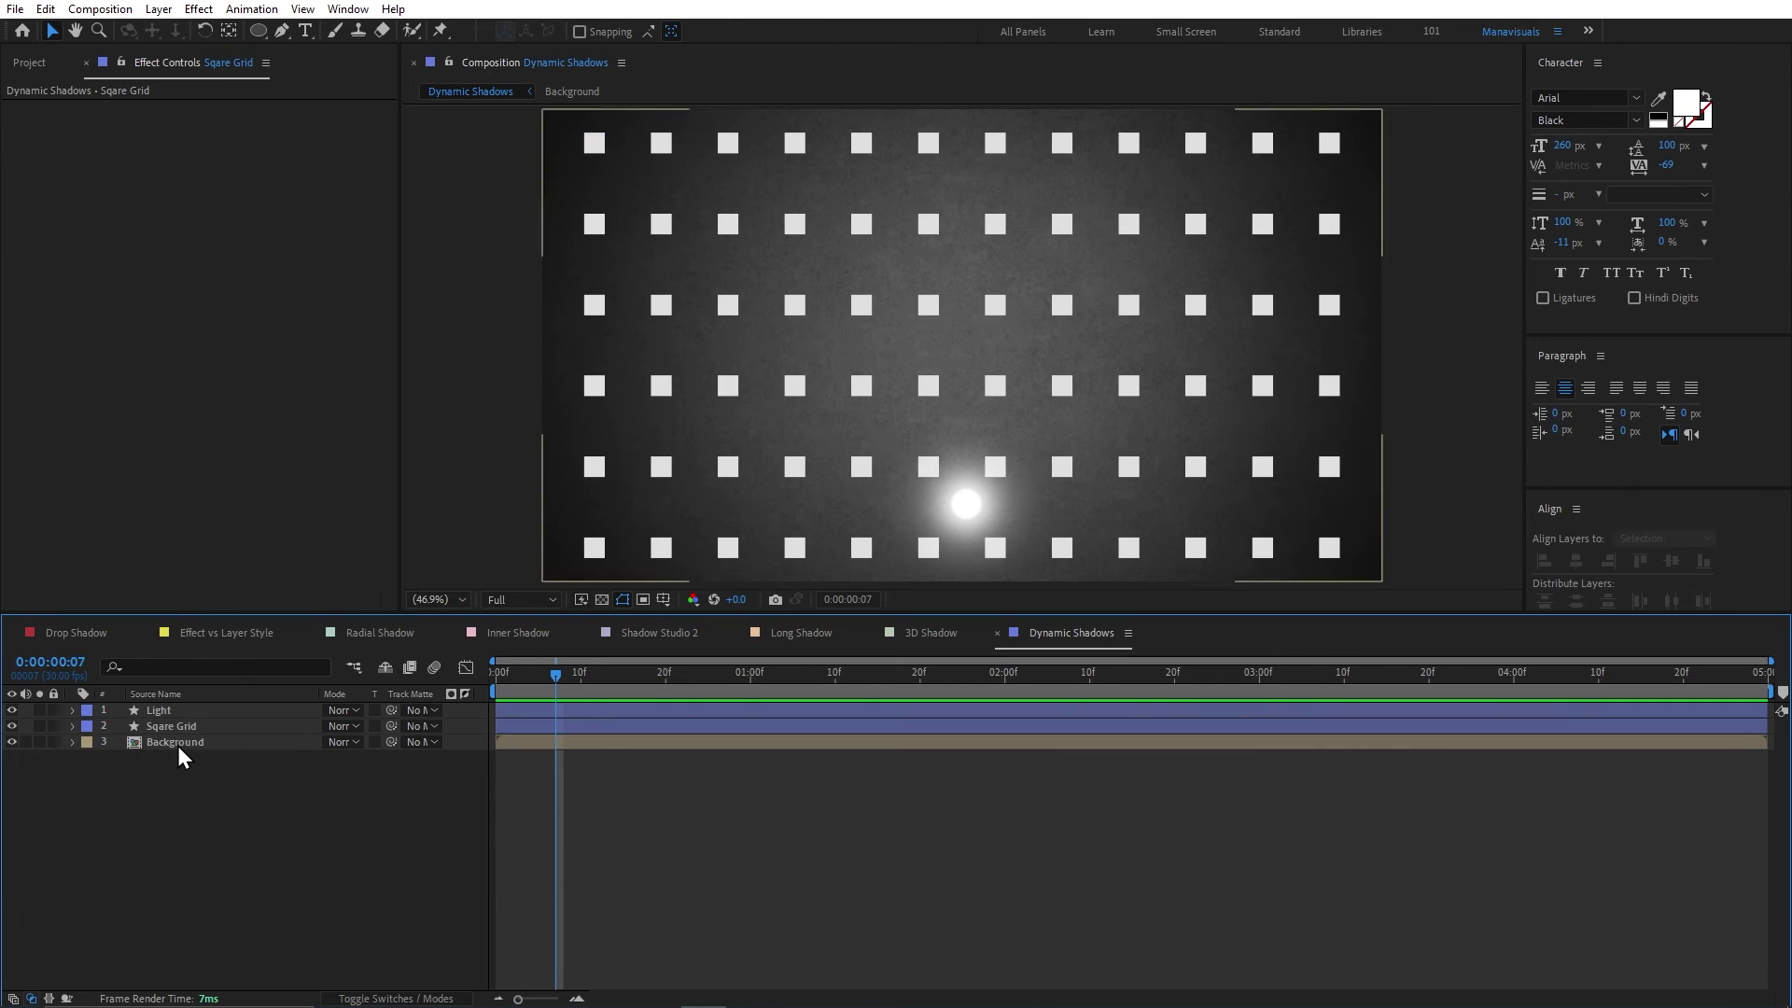
pyautogui.click(182, 743)
pyautogui.click(171, 726)
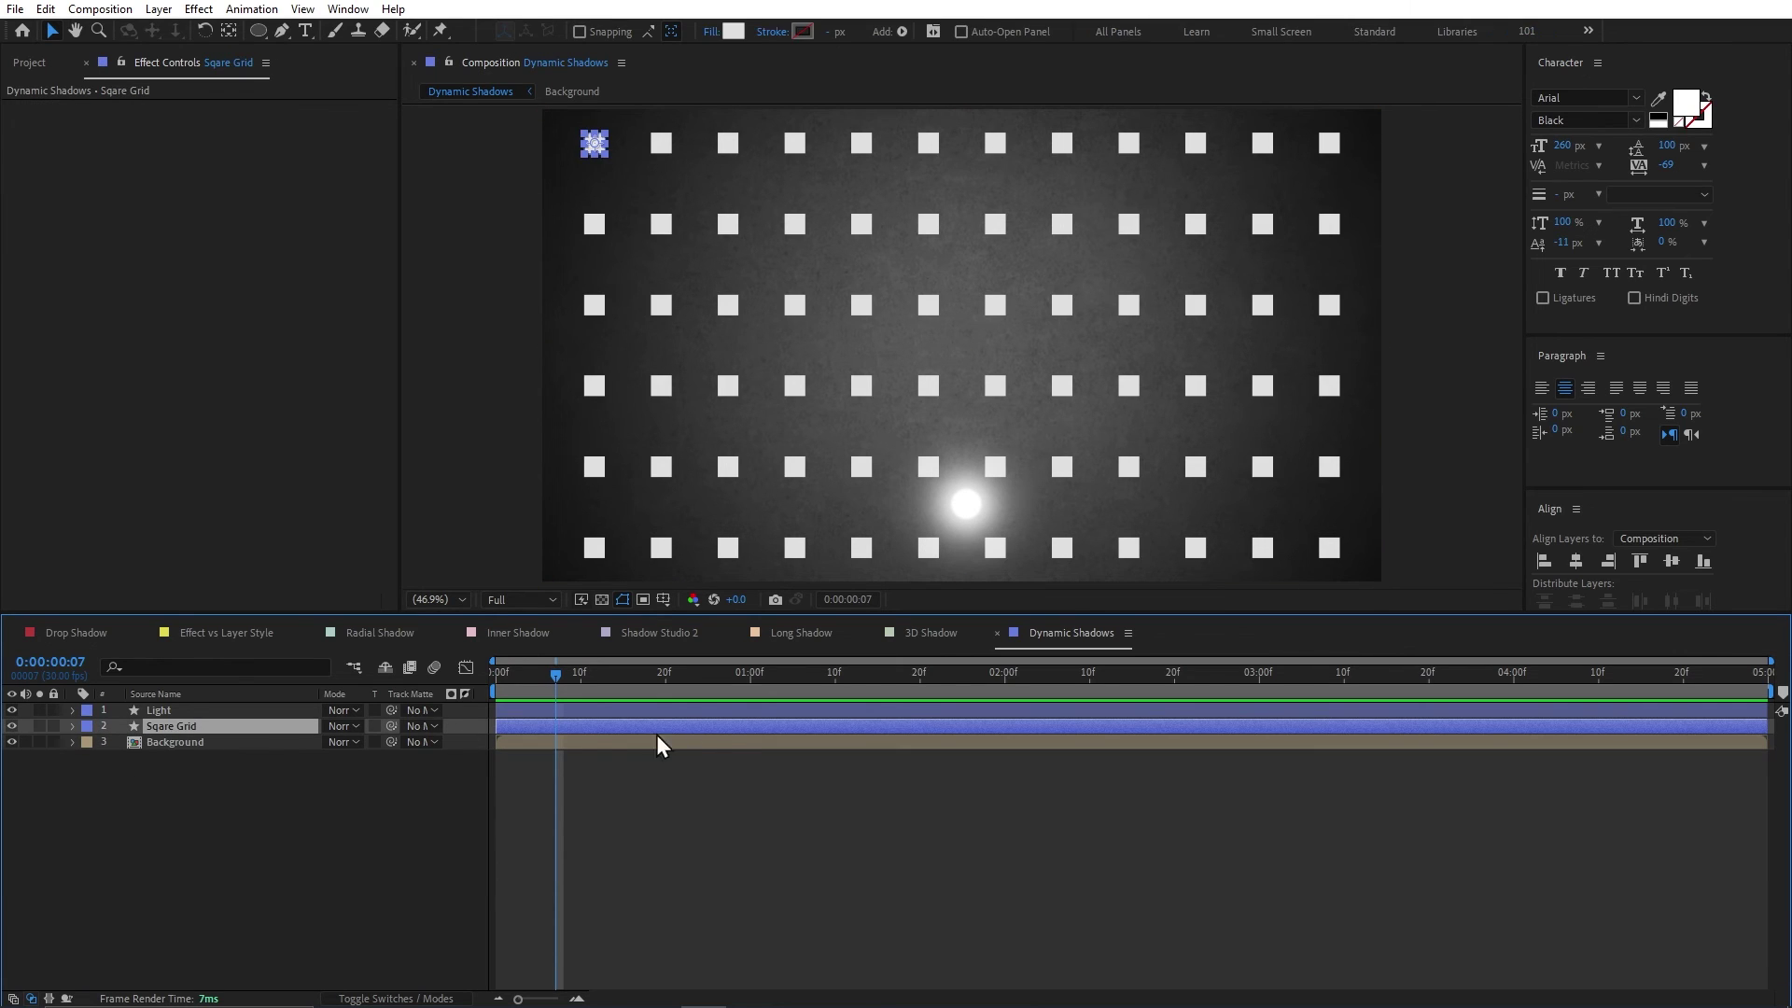
pyautogui.hotkey('ctrl', 'space')
# Apply a Fill effect to the Sqare Grid with black (000000) as the fill colour.
pyautogui.write('fill')
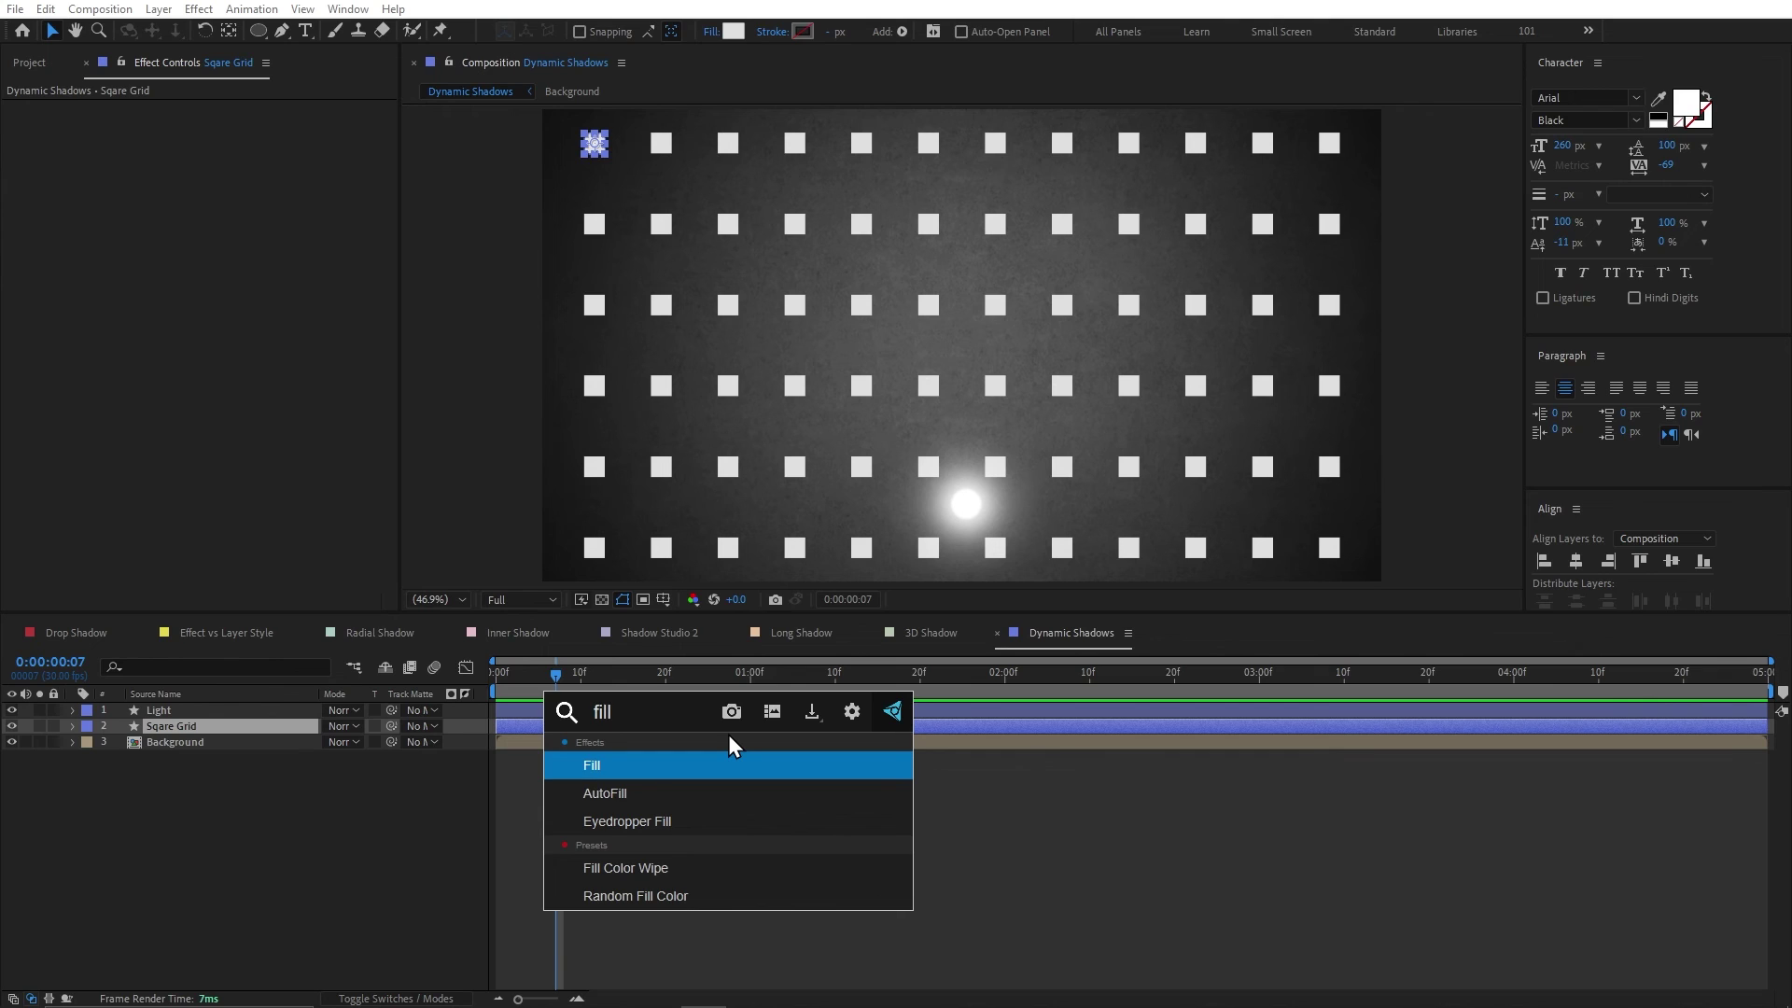
pyautogui.press('Return')
pyautogui.click(293, 147)
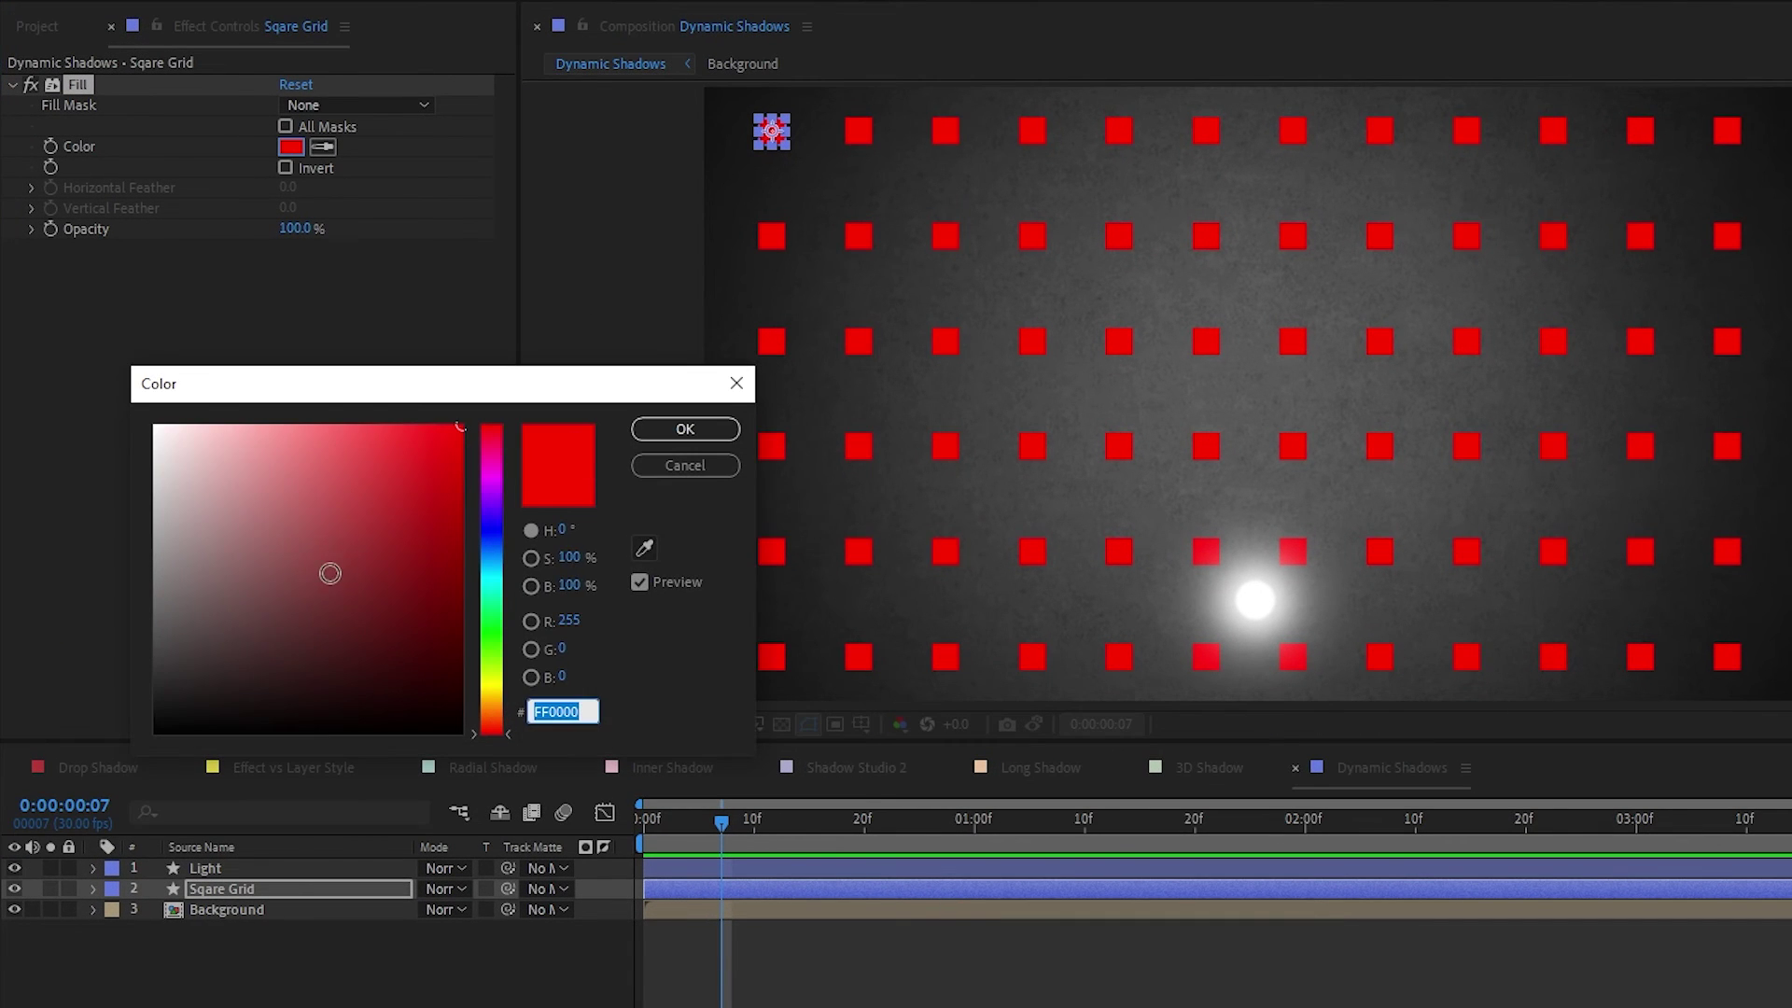
pyautogui.write('000000')
pyautogui.click(716, 429)
# Add CC Radial Fast Blur centred on the light, with Amount 91.0 and Zoom set to Brightest.
pyautogui.hotkey('ctrl', 'space')
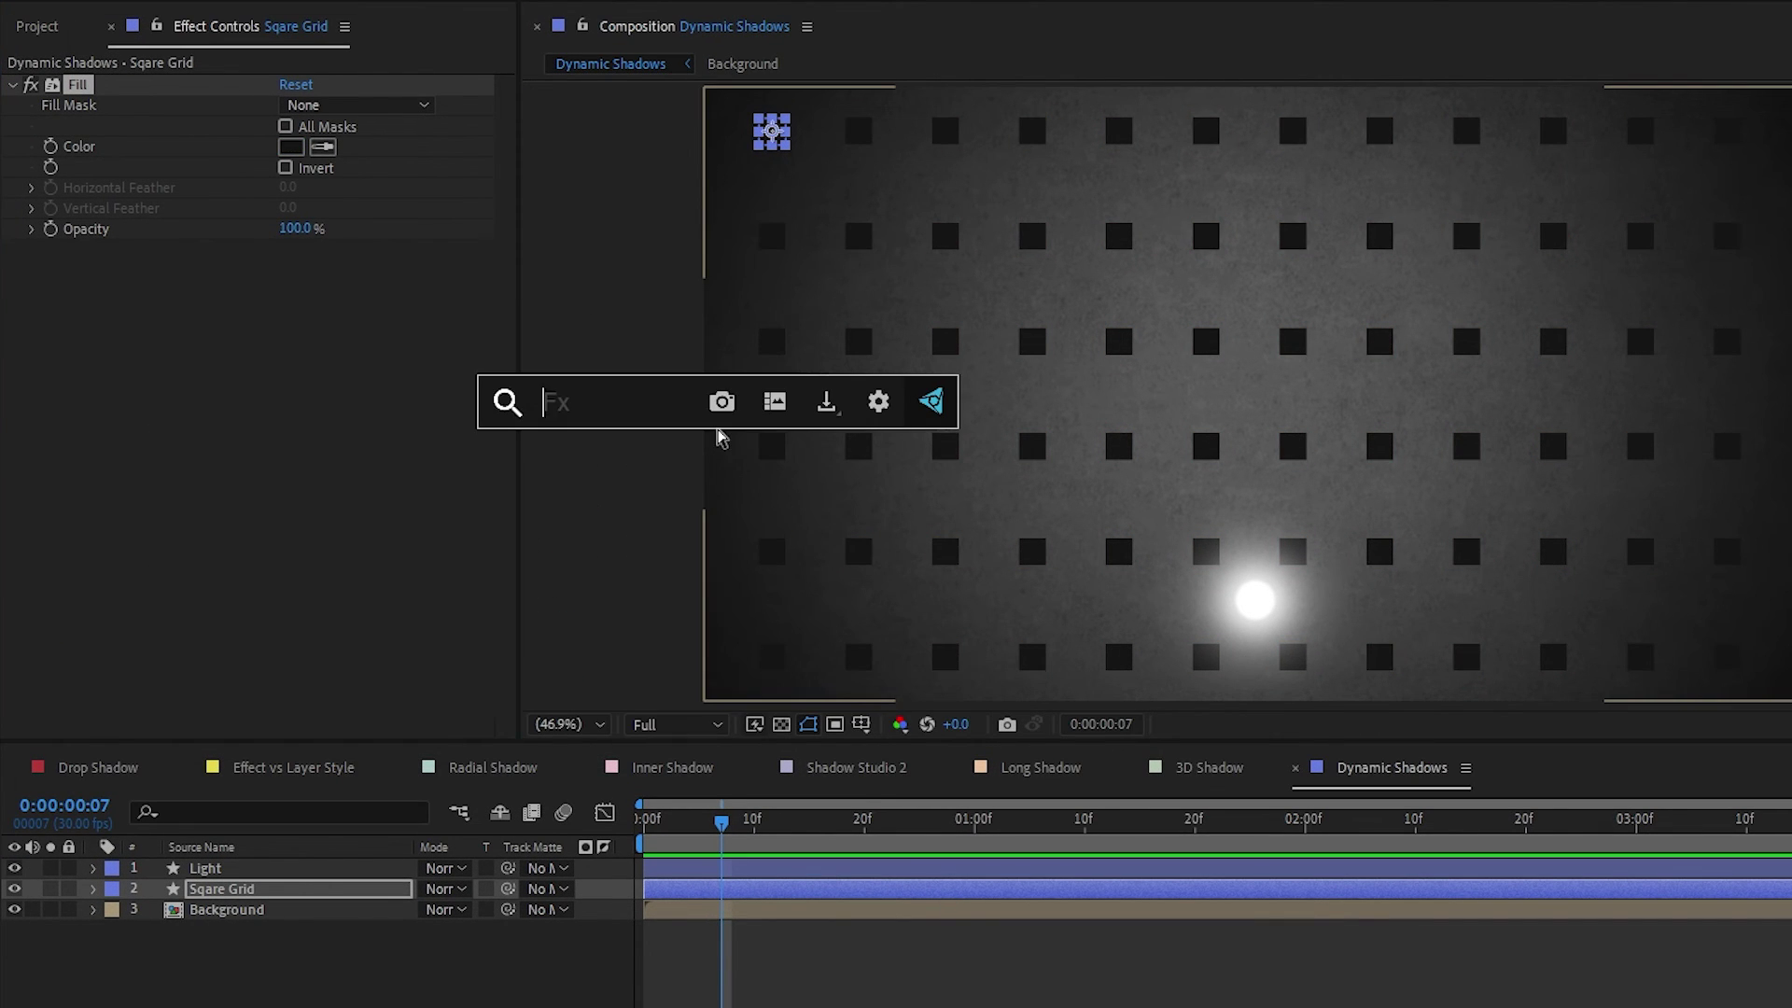
pyautogui.write('cc rad')
pyautogui.press('Escape')
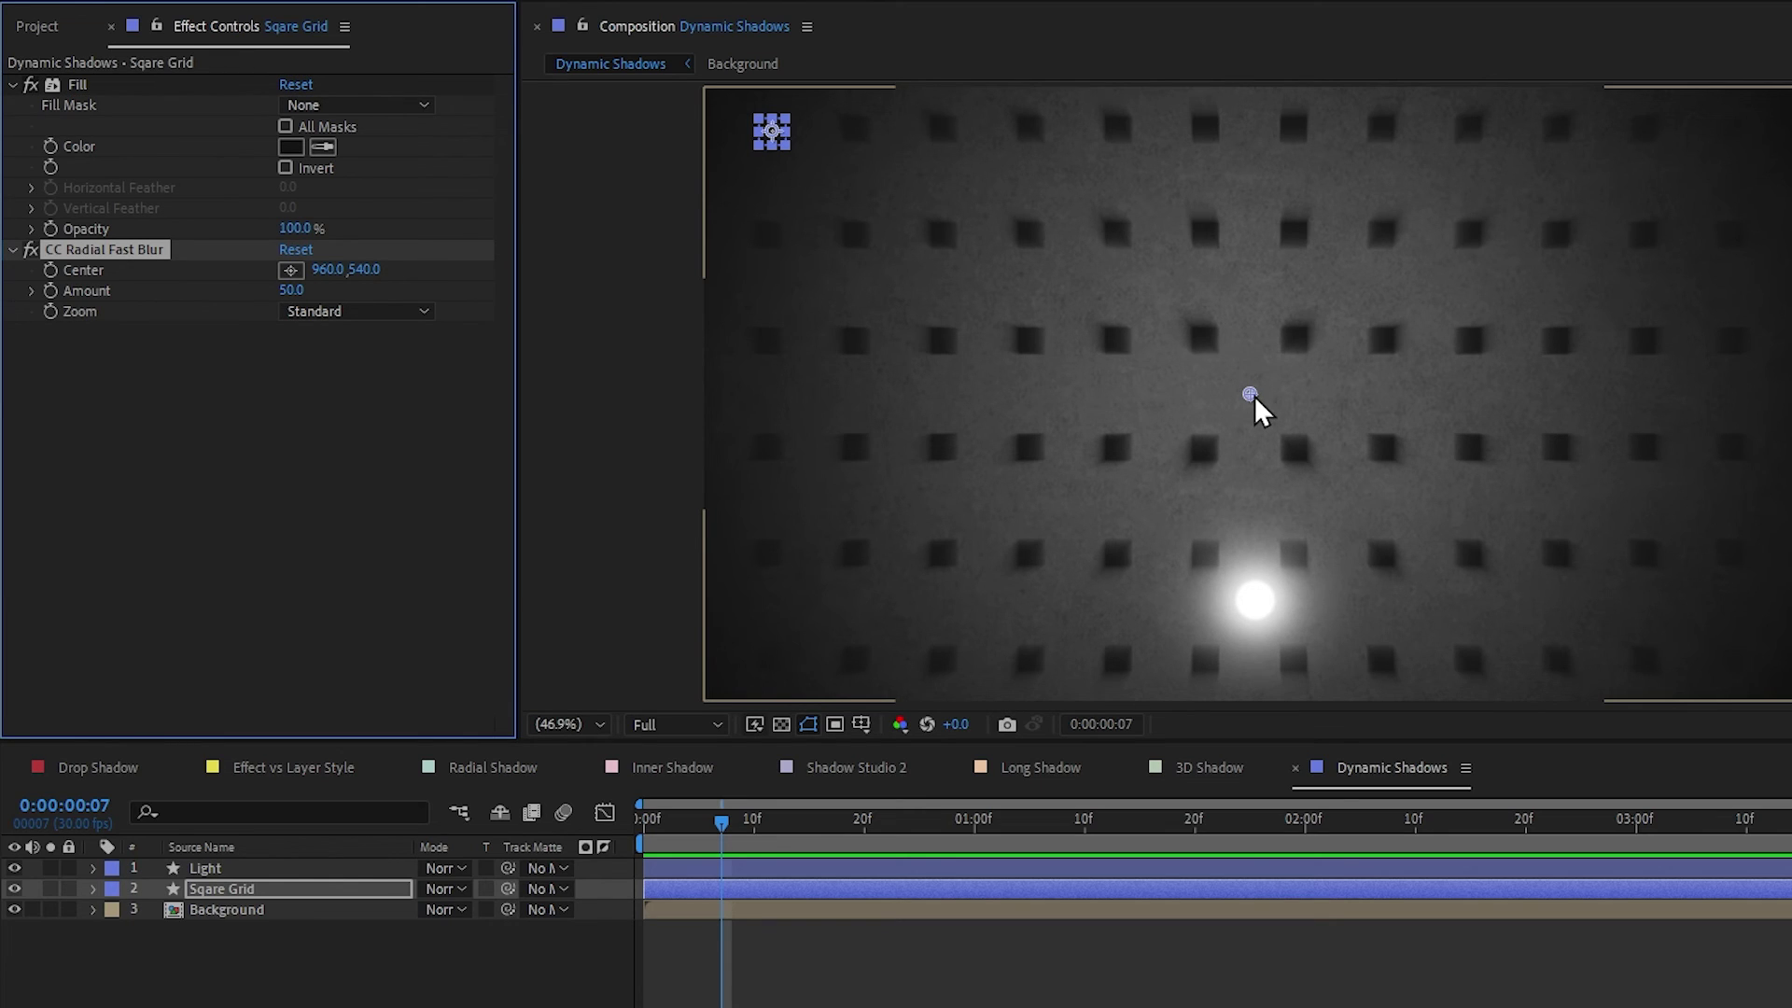
pyautogui.moveTo(1251, 395)
pyautogui.mouseDown()
pyautogui.moveTo(1099, 463)
pyautogui.moveTo(1256, 405)
pyautogui.mouseUp()
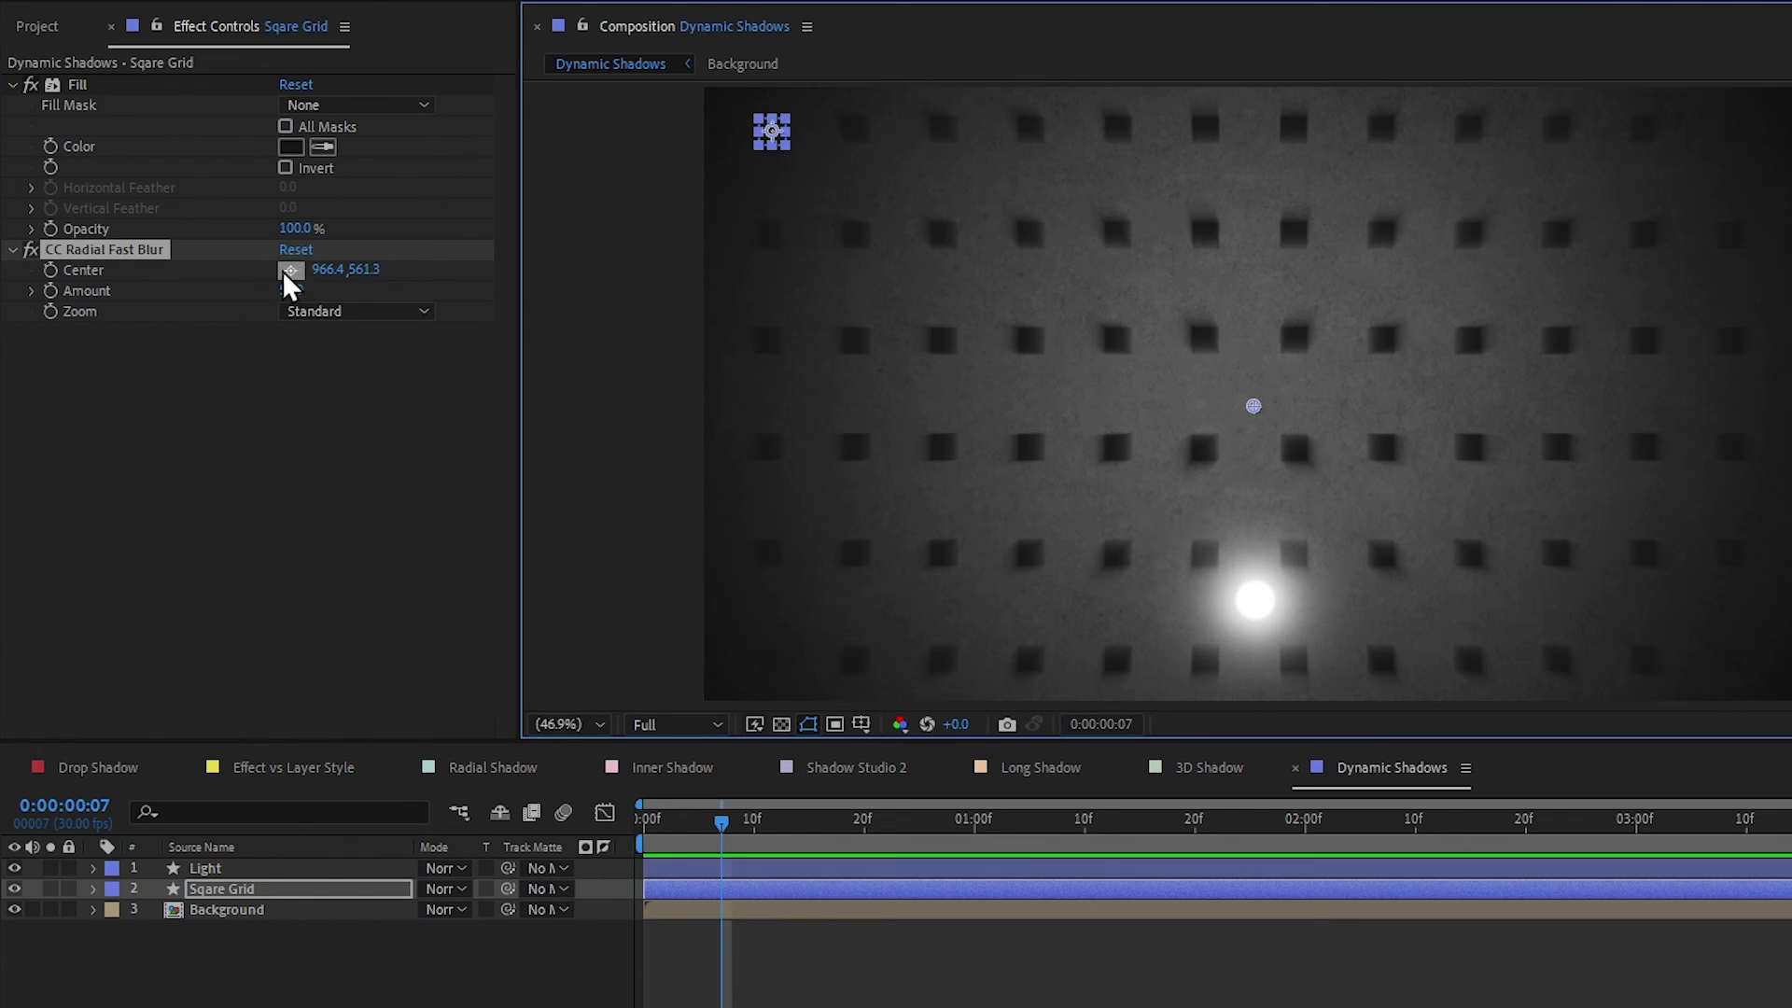
pyautogui.moveTo(278, 289); pyautogui.dragTo(334, 293)
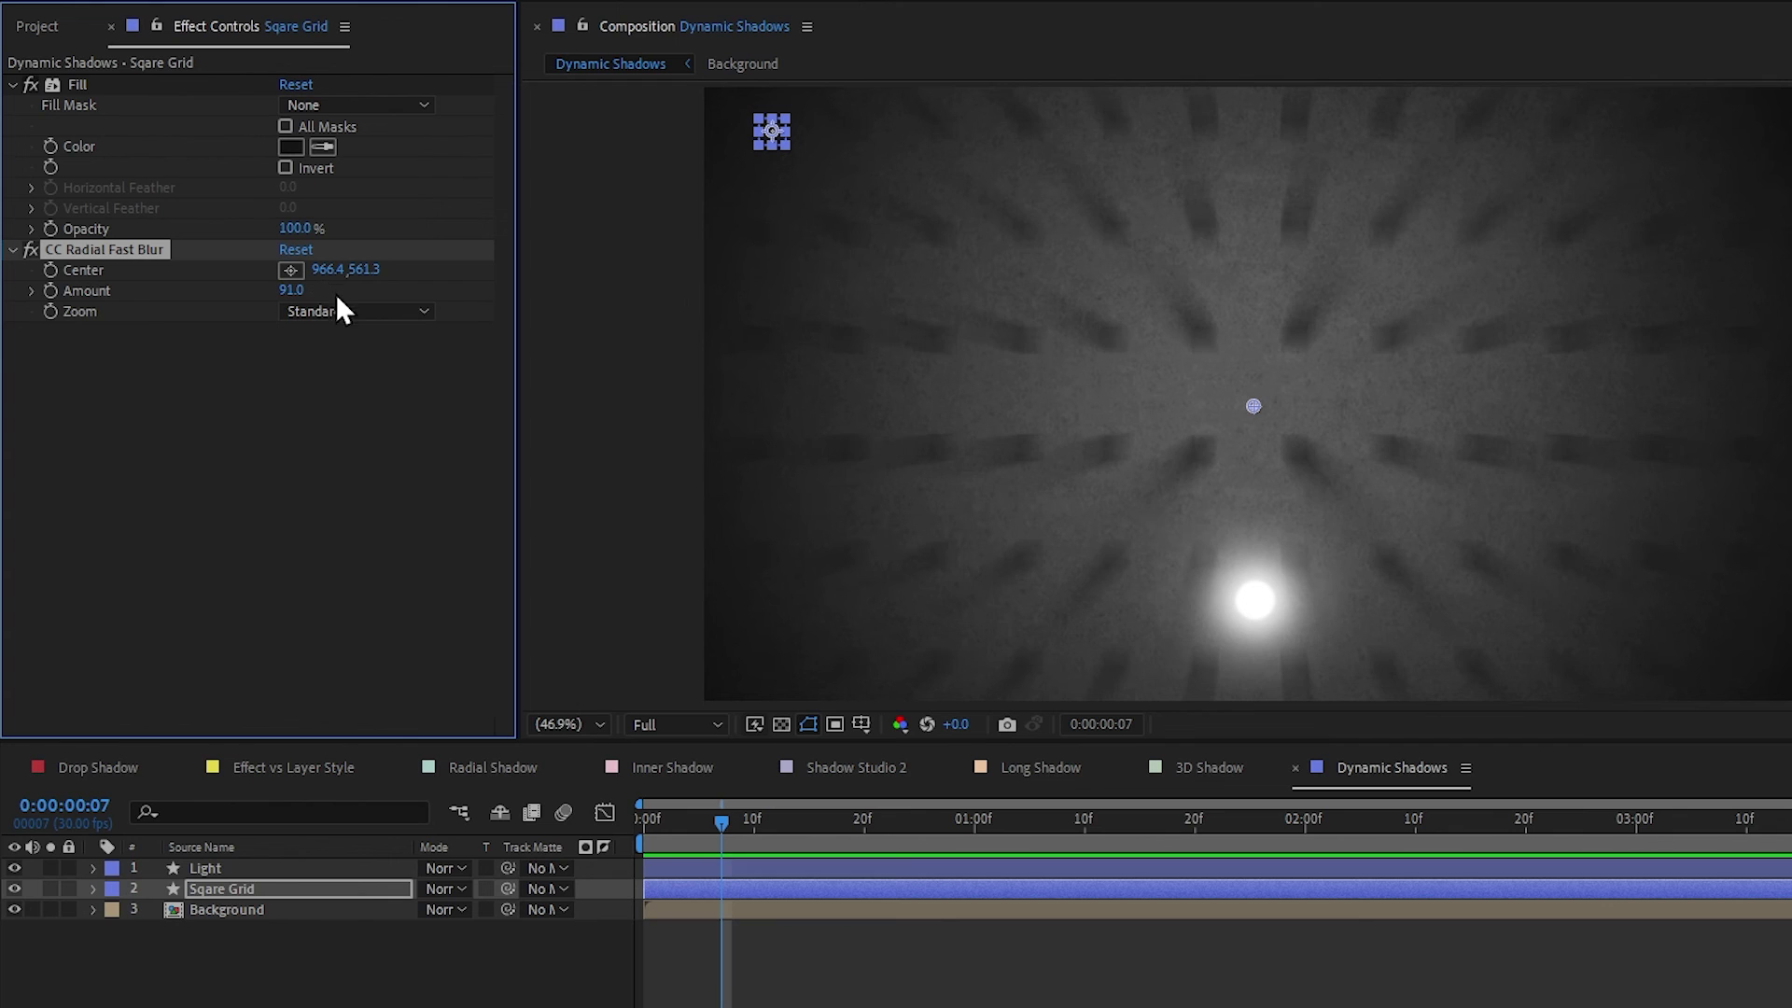
pyautogui.click(355, 312)
pyautogui.click(362, 366)
# Apply CC Composite to the Sqare Grid with RGB Only turned off.
pyautogui.hotkey('ctrl', 'space')
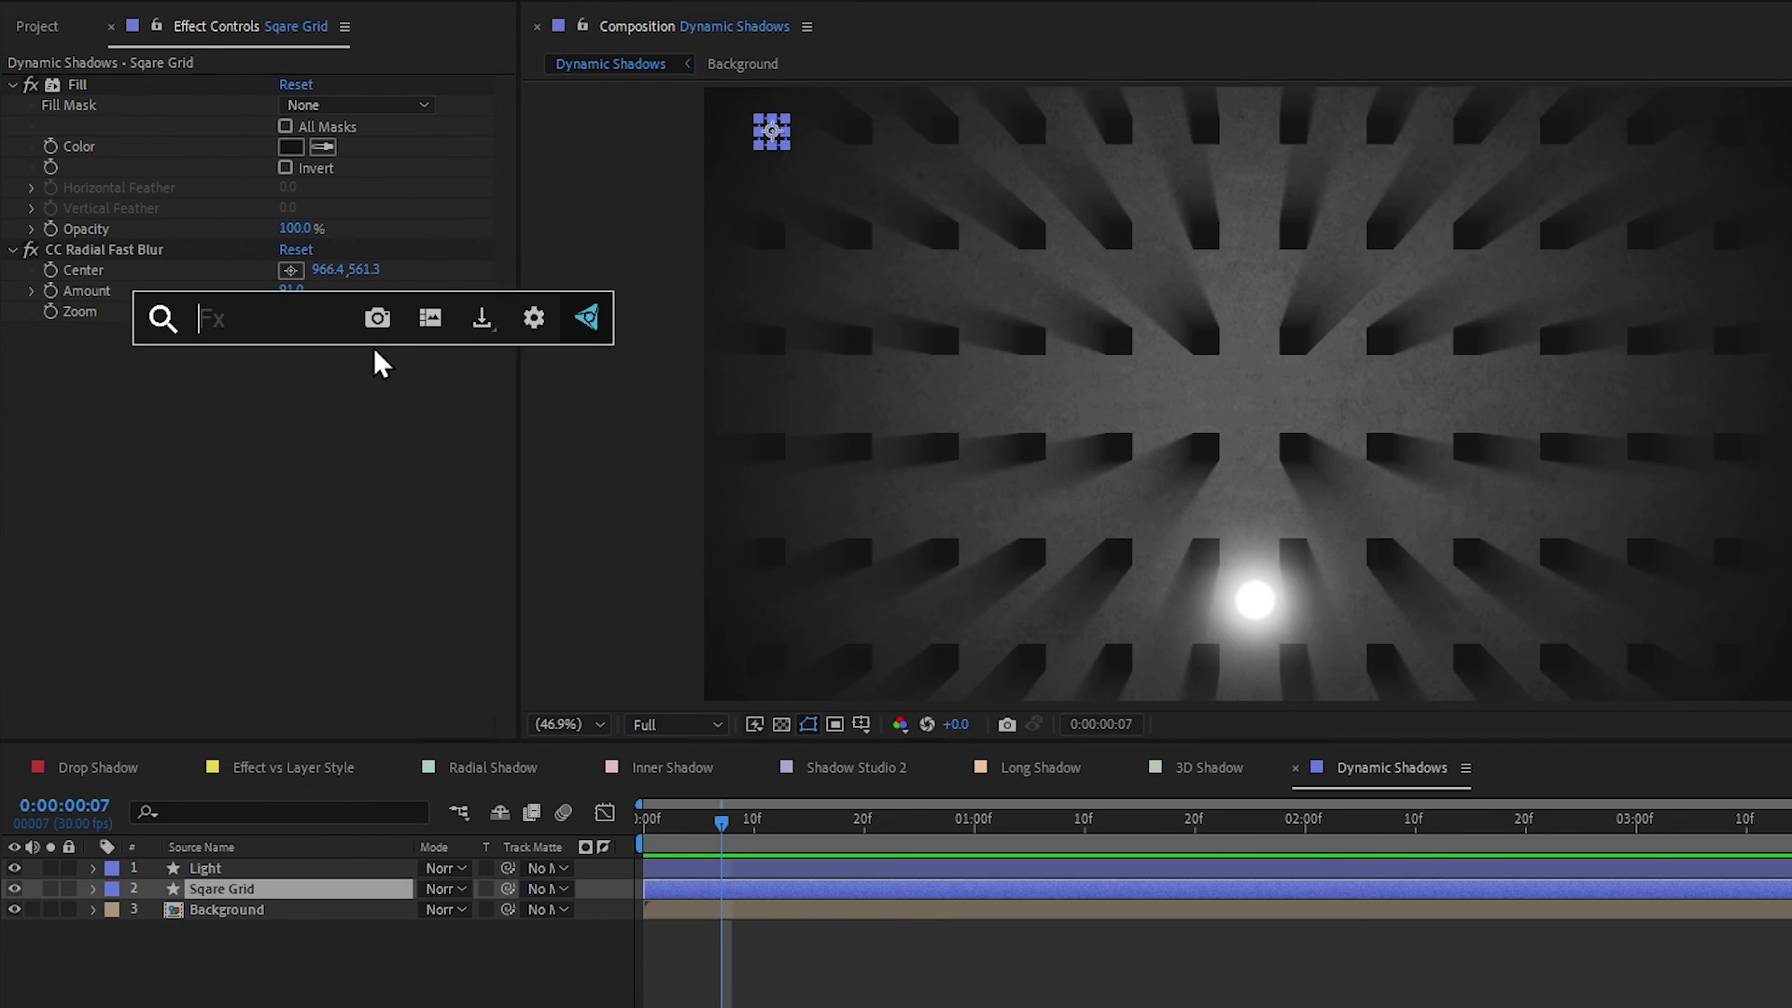
pyautogui.write('cc comp')
pyautogui.press('Return')
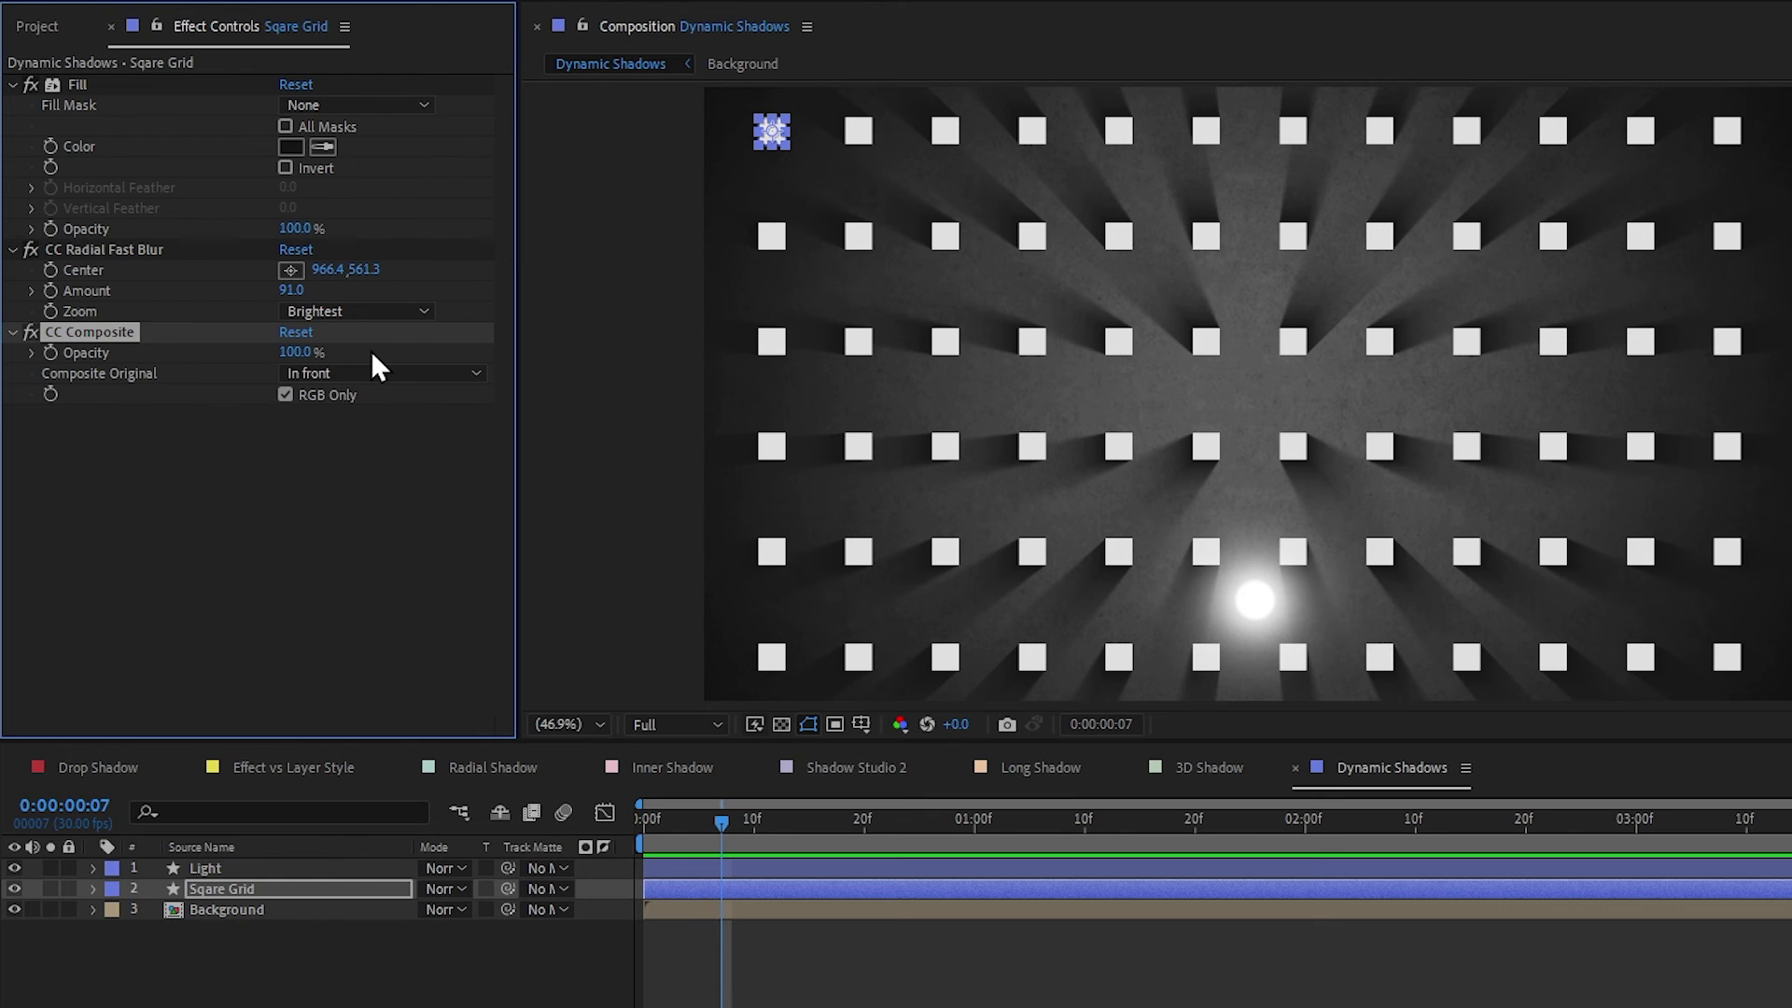
pyautogui.click(322, 393)
pyautogui.click(310, 456)
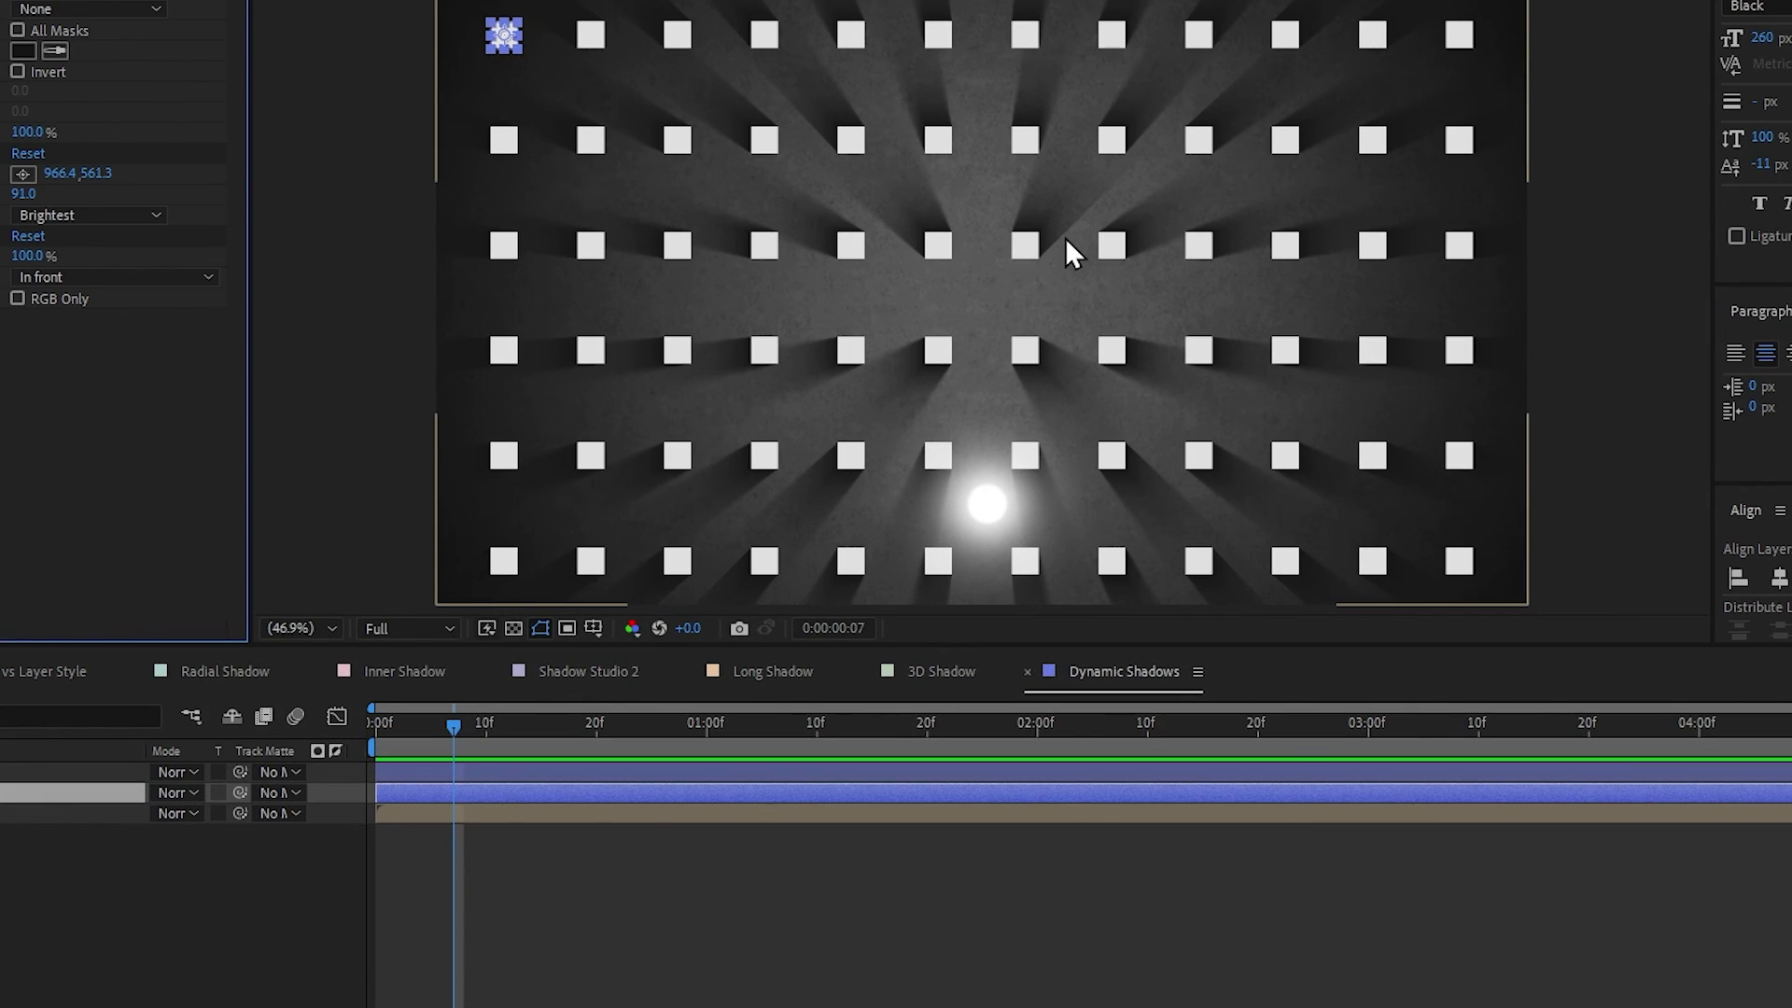
# Add Fast Box Blur above CC Composite and set its Blur Radius to 3.3.
pyautogui.hotkey('ctrl', 'space')
pyautogui.write('fast')
pyautogui.press('Down')
pyautogui.press('Return')
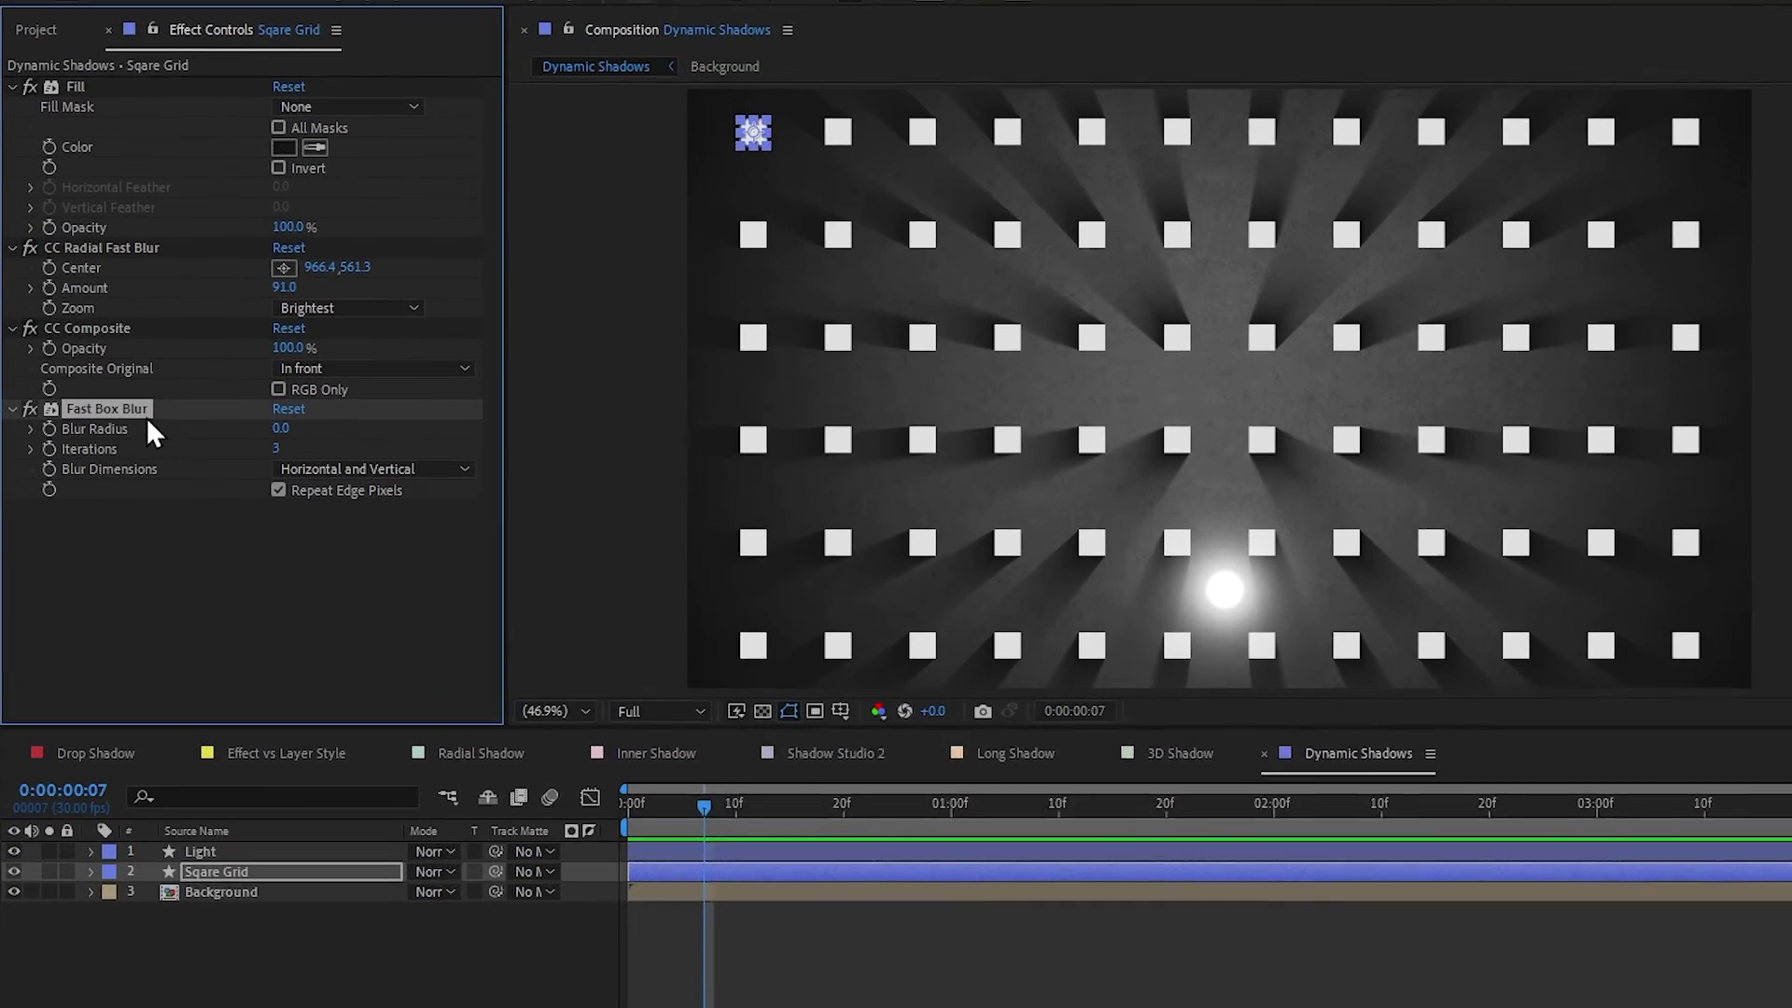
pyautogui.moveTo(131, 417); pyautogui.dragTo(131, 328)
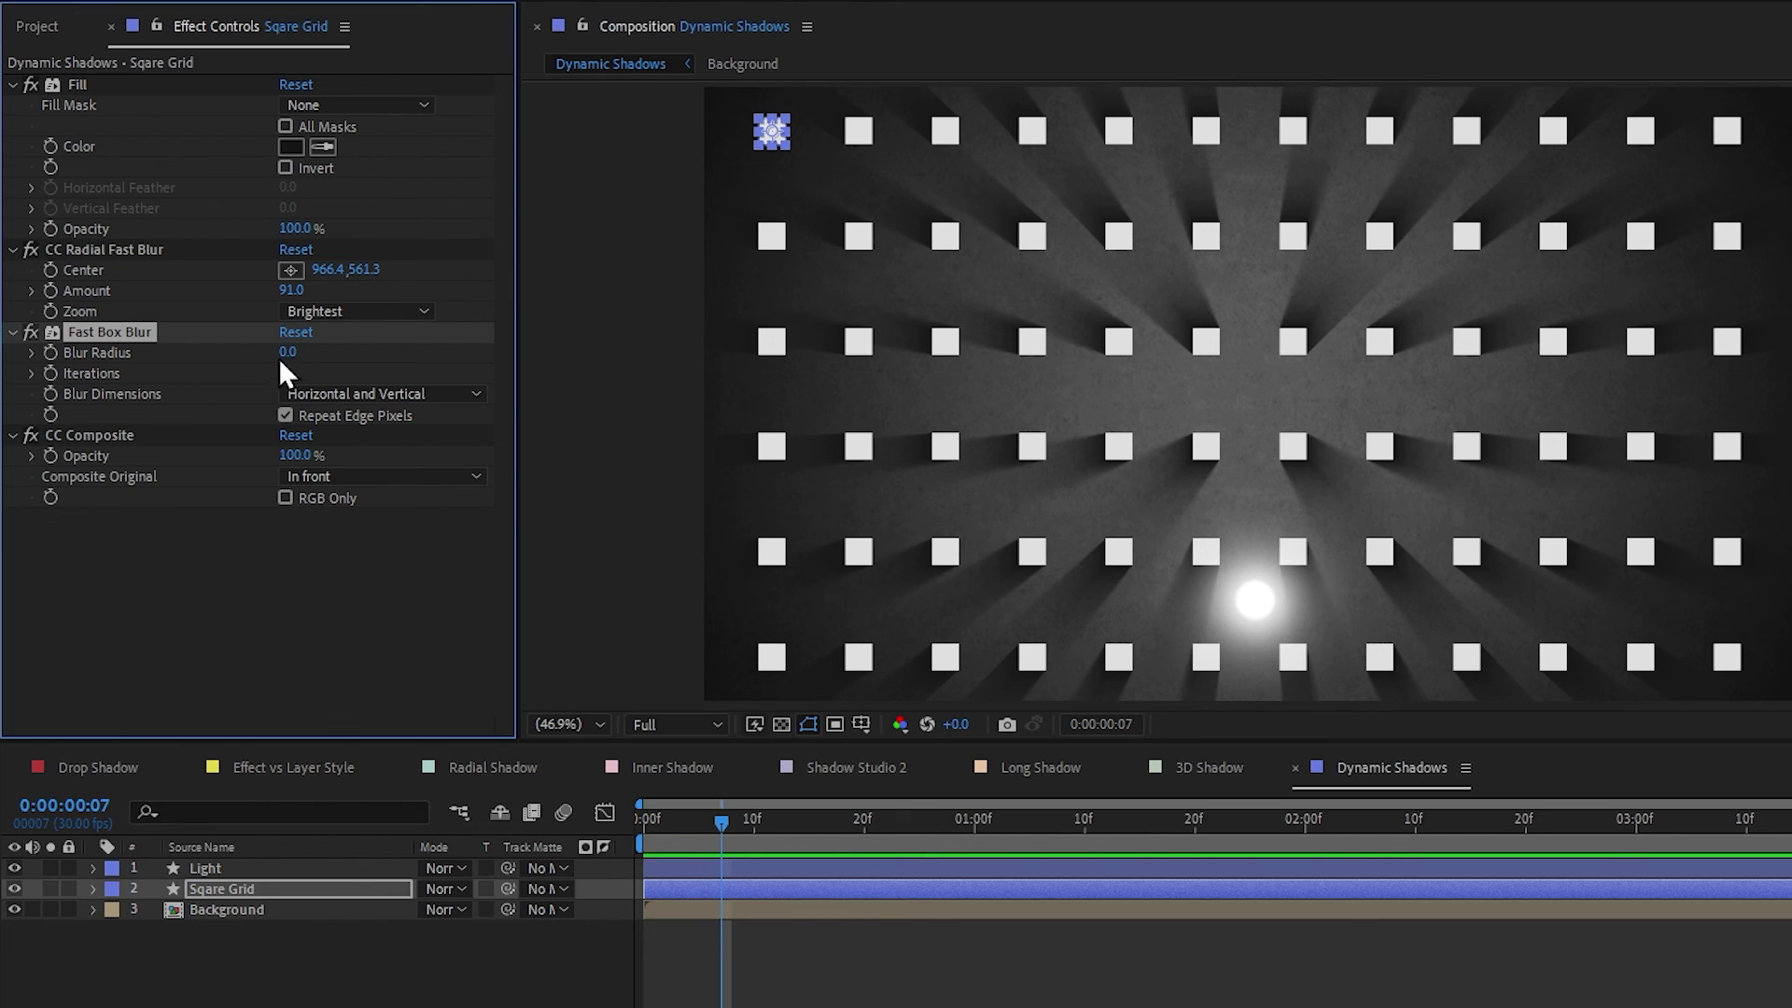
pyautogui.moveTo(286, 352); pyautogui.dragTo(348, 352)
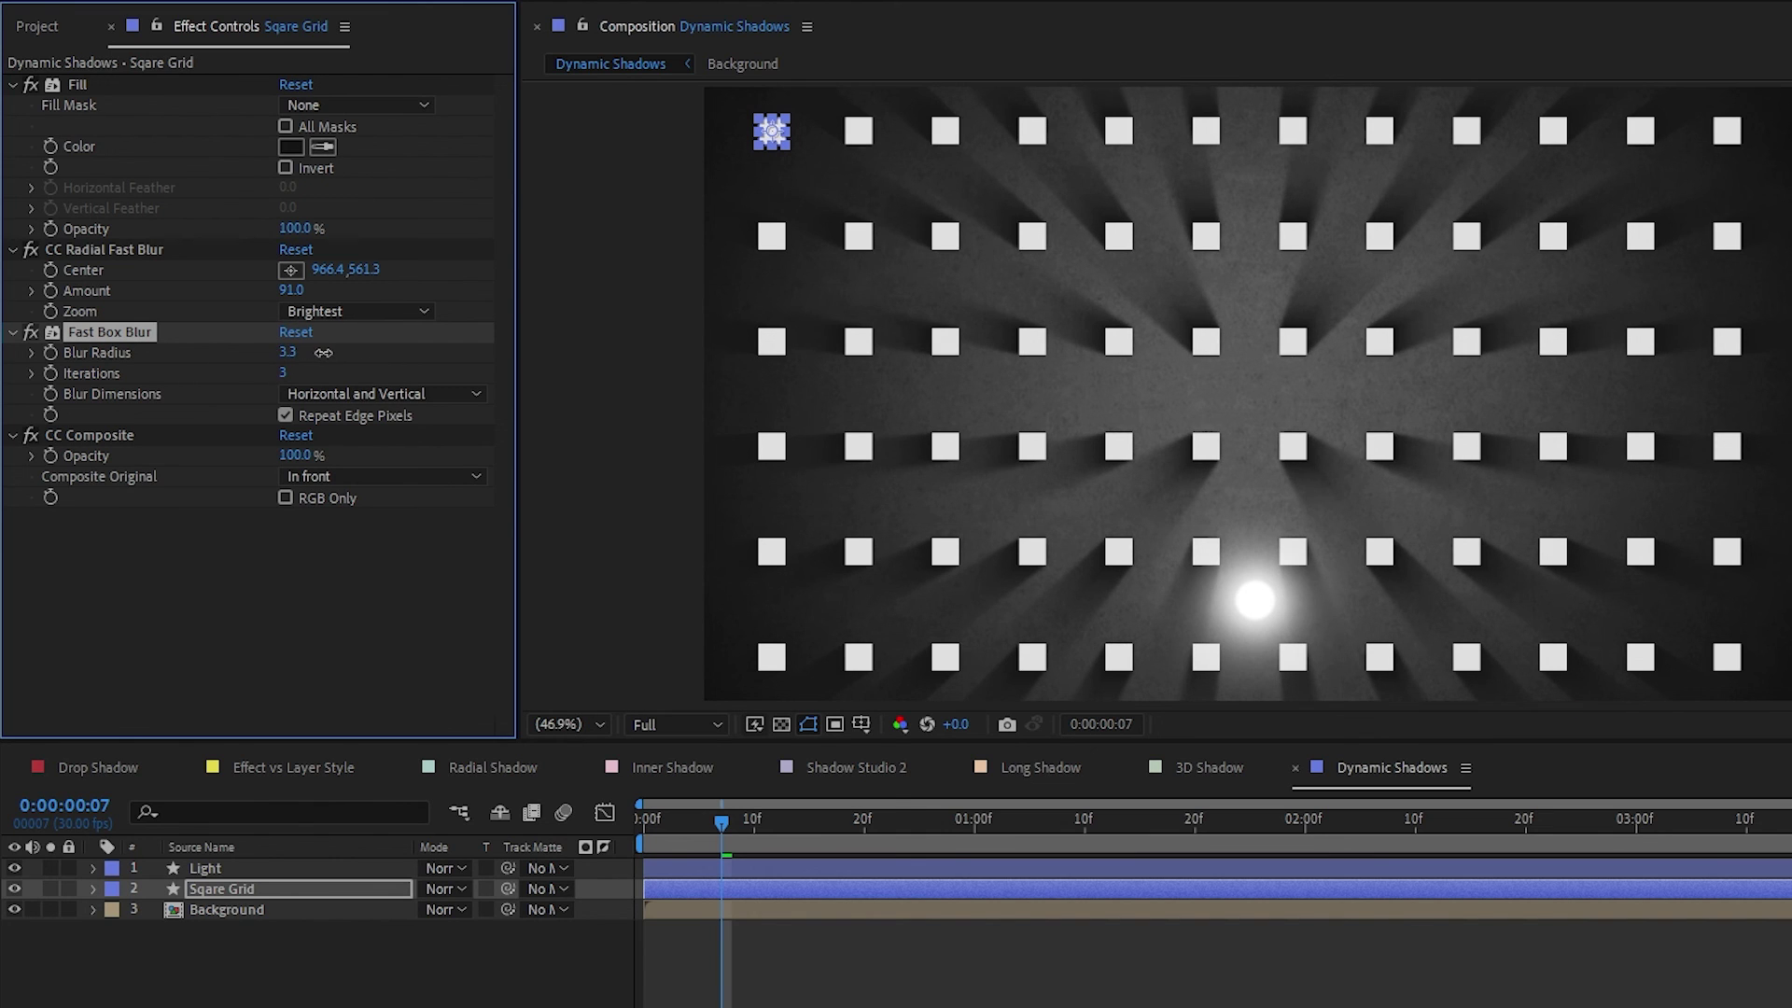
pyautogui.moveTo(293, 229)
pyautogui.mouseDown()
pyautogui.moveTo(225, 228)
pyautogui.moveTo(346, 240)
pyautogui.mouseUp()
pyautogui.click(115, 250)
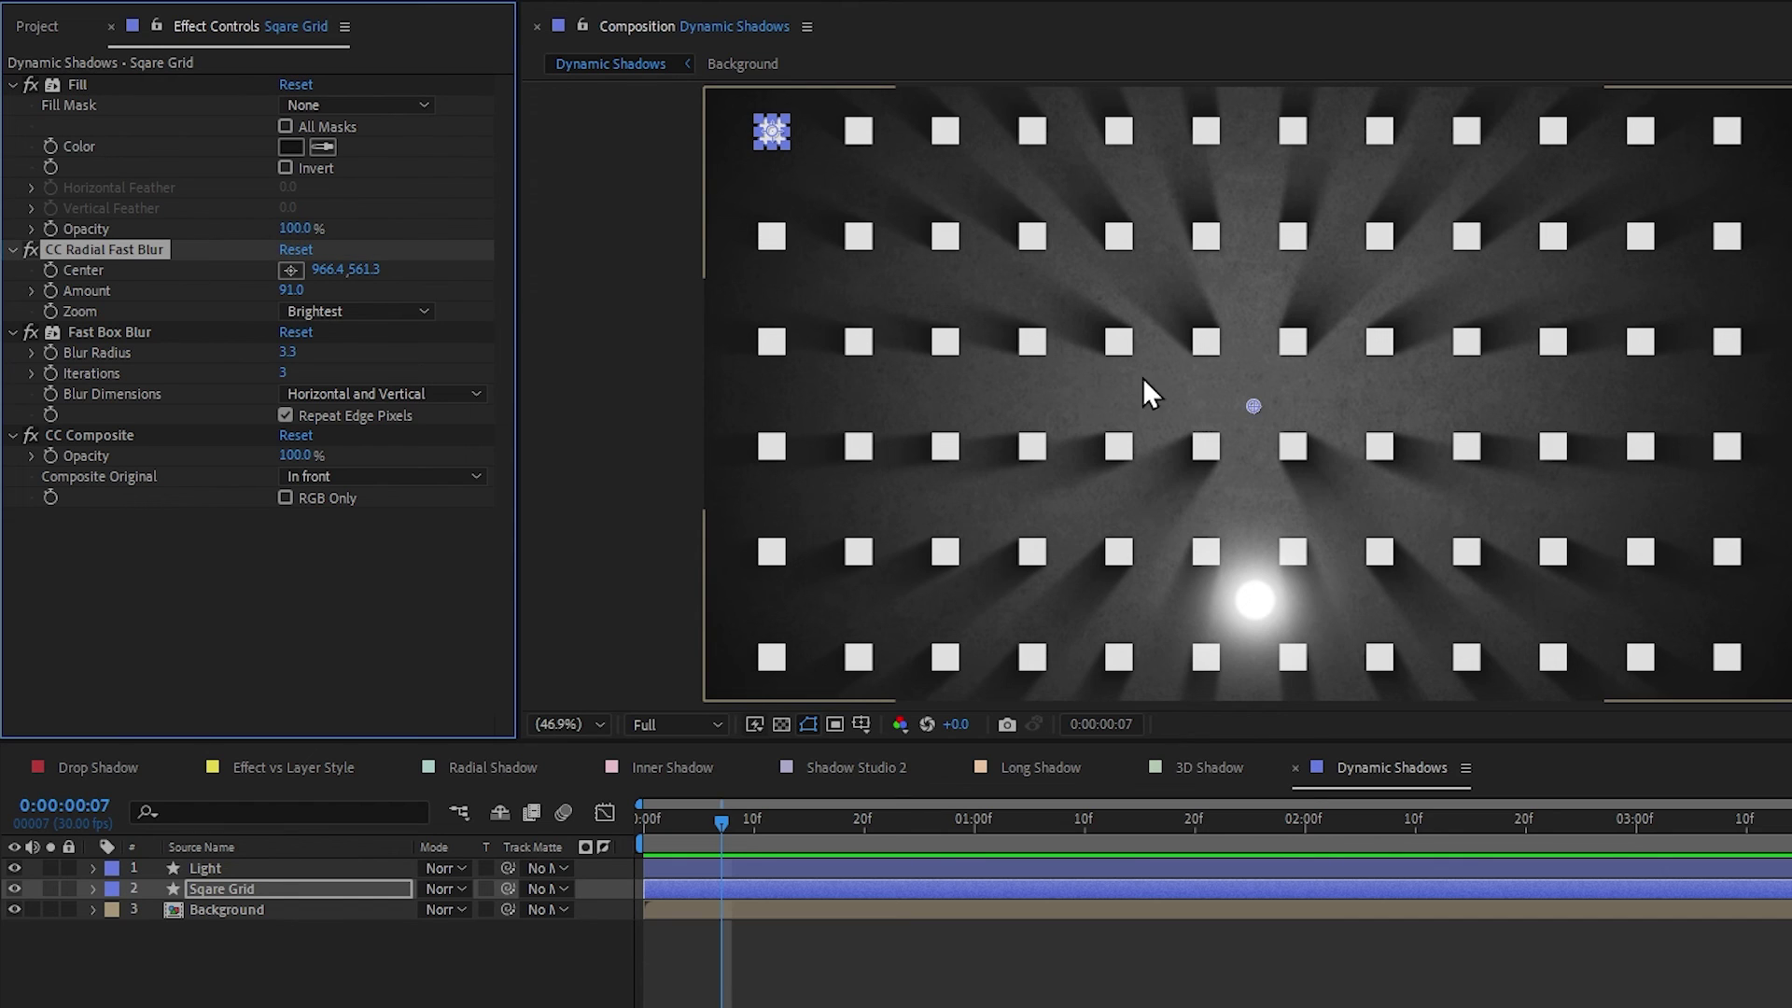
# Link the radial blur Center to the Light layer's Position with a pick-whipped expression.
pyautogui.moveTo(1255, 407); pyautogui.dragTo(1243, 392)
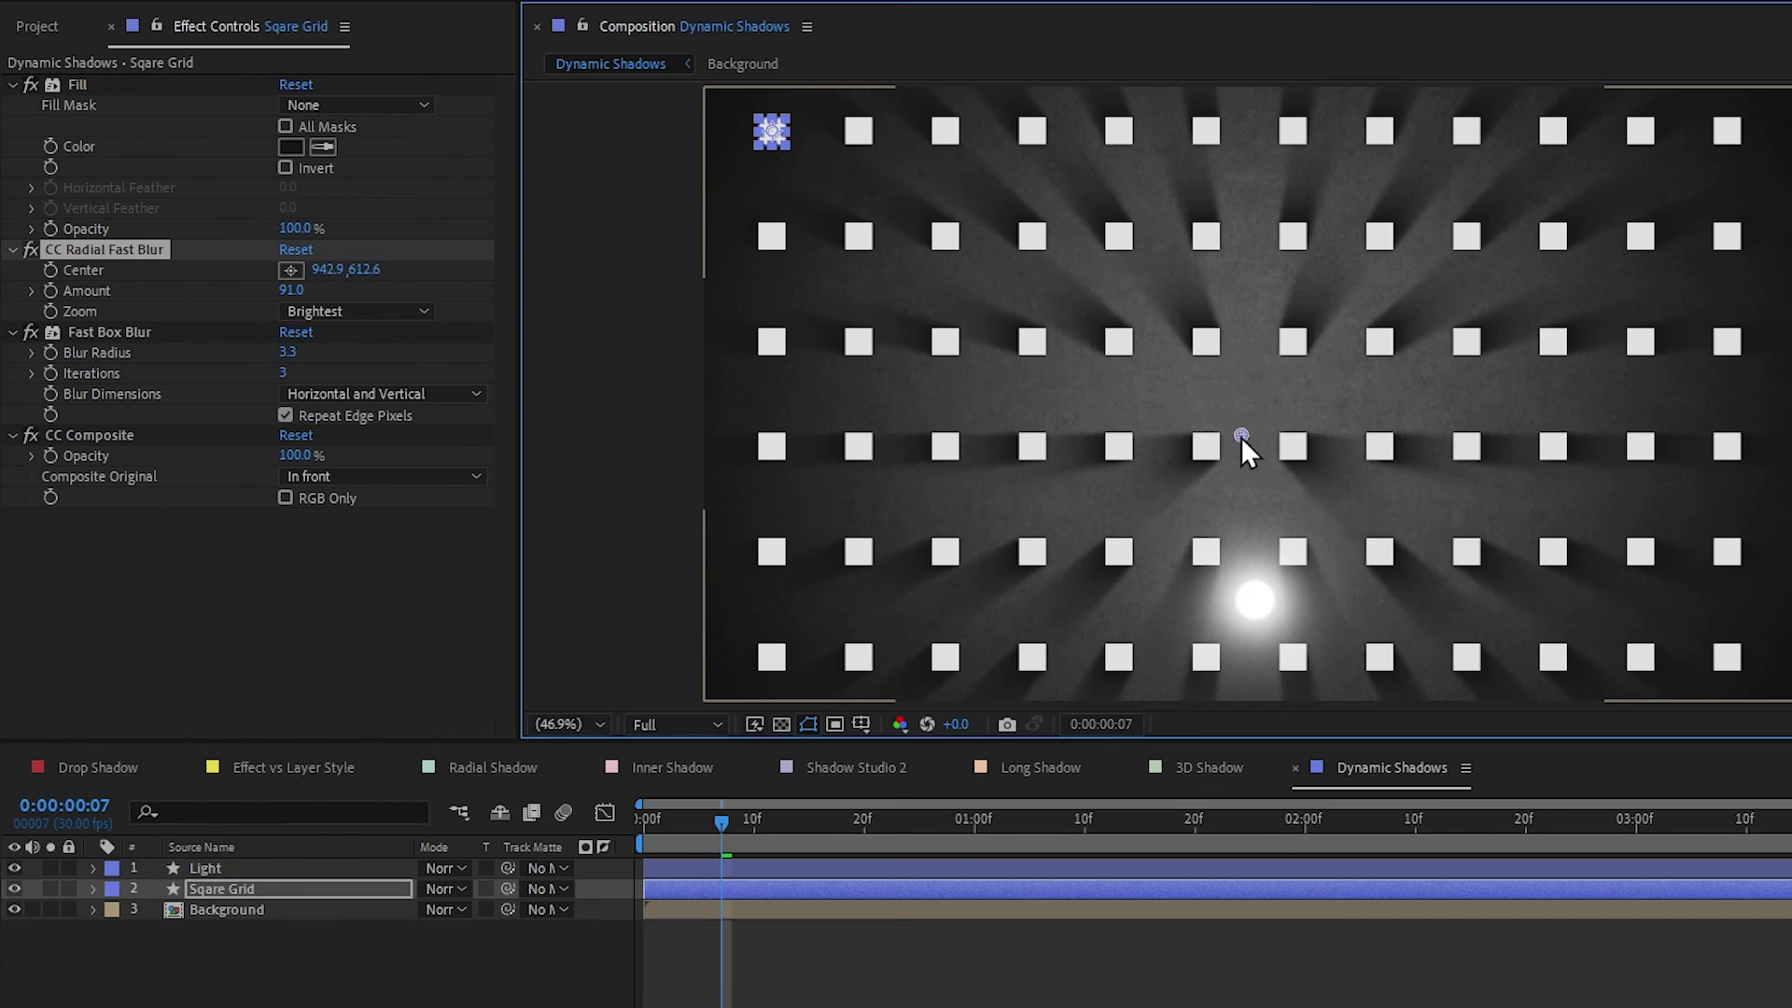
pyautogui.click(1253, 599)
pyautogui.press('p')
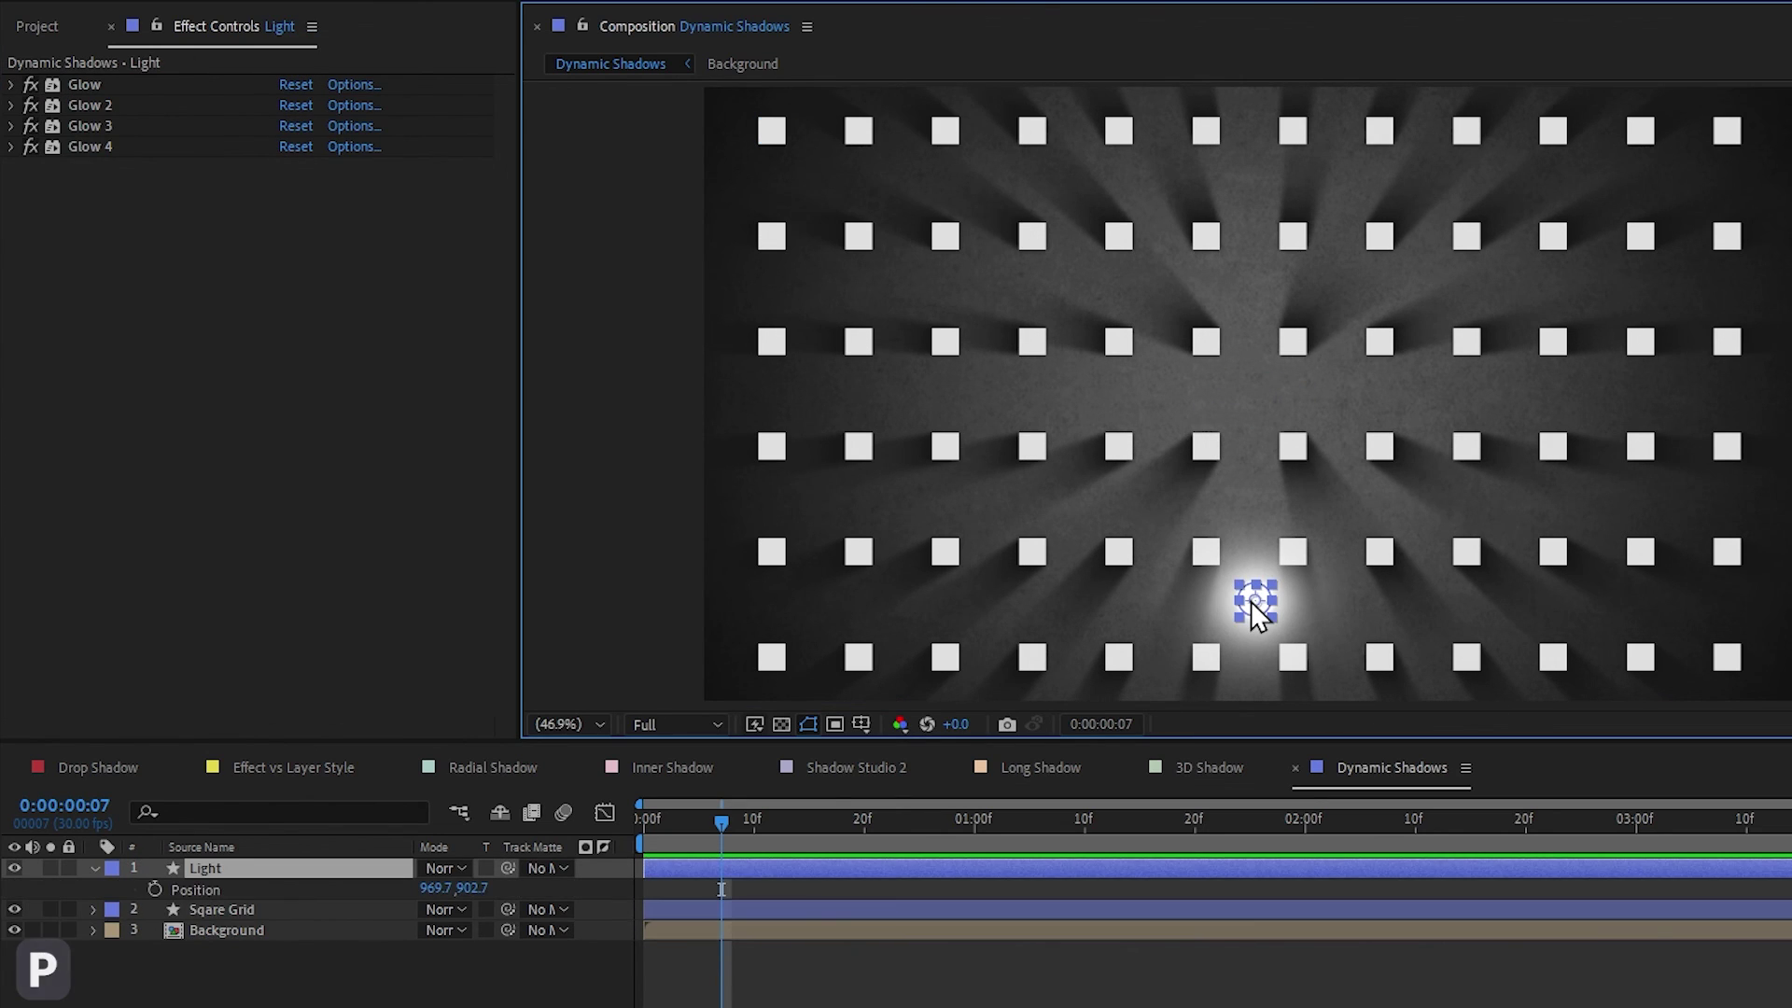
pyautogui.click(237, 909)
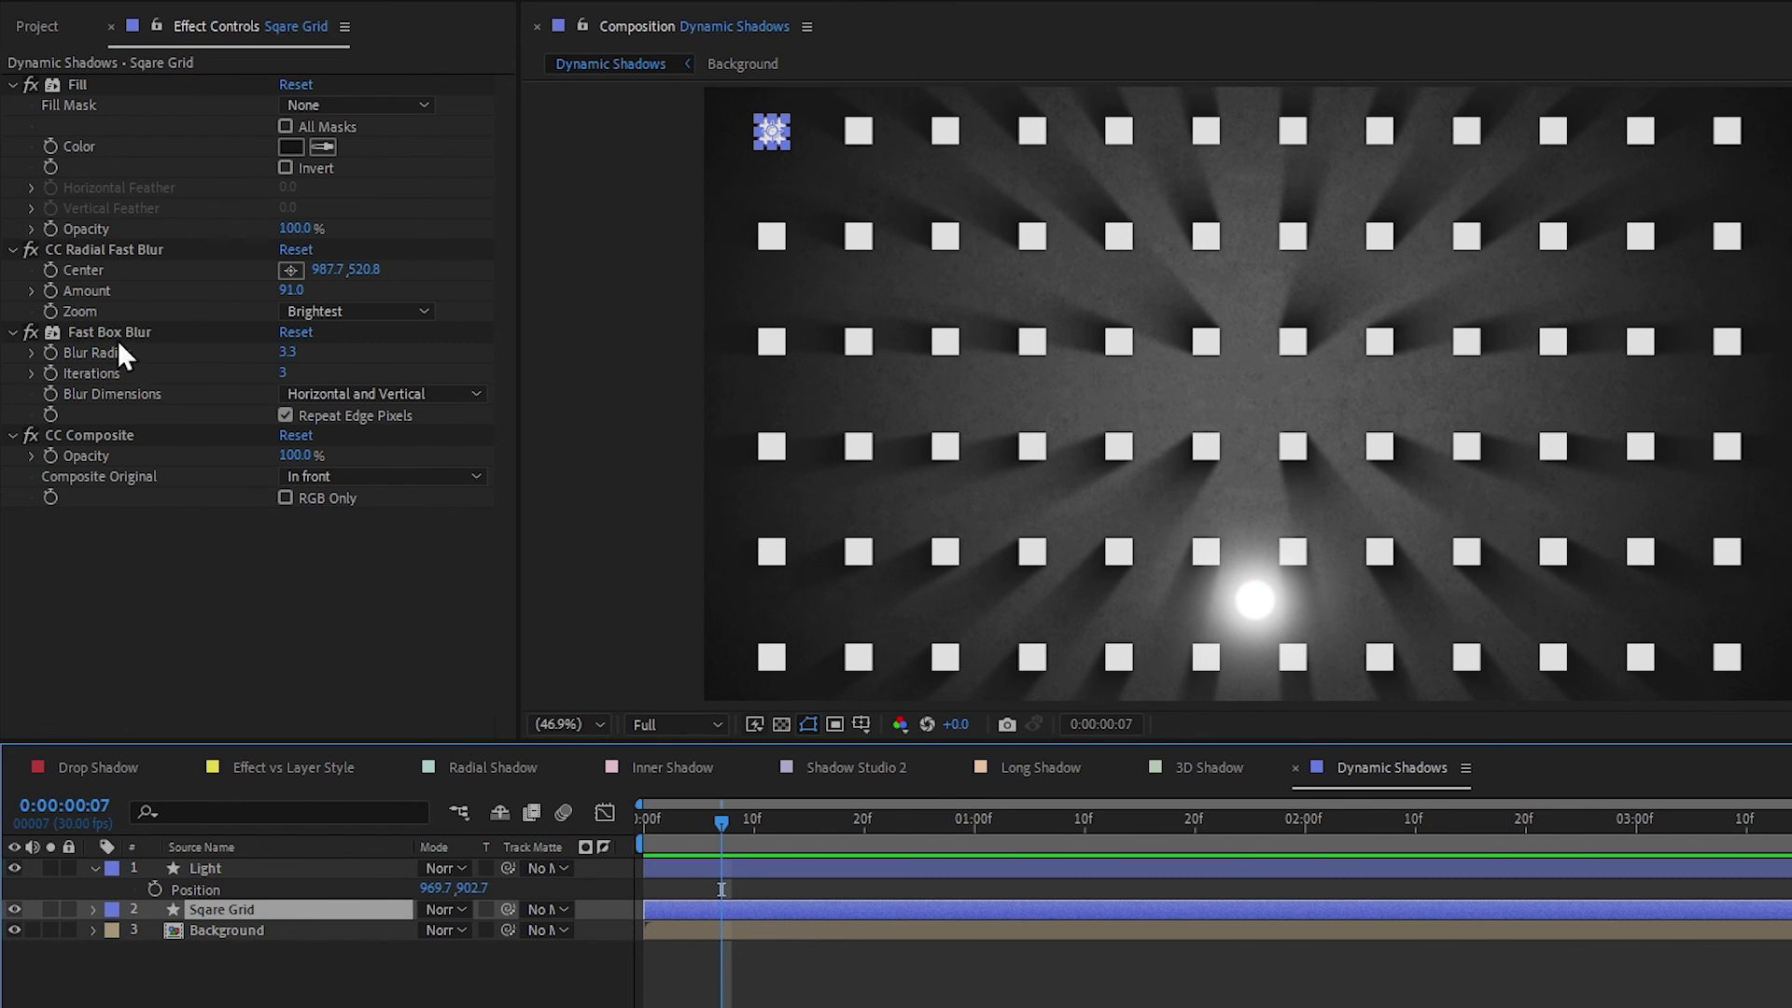
pyautogui.keyDown('alt'); pyautogui.click(48, 271); pyautogui.keyUp('alt')
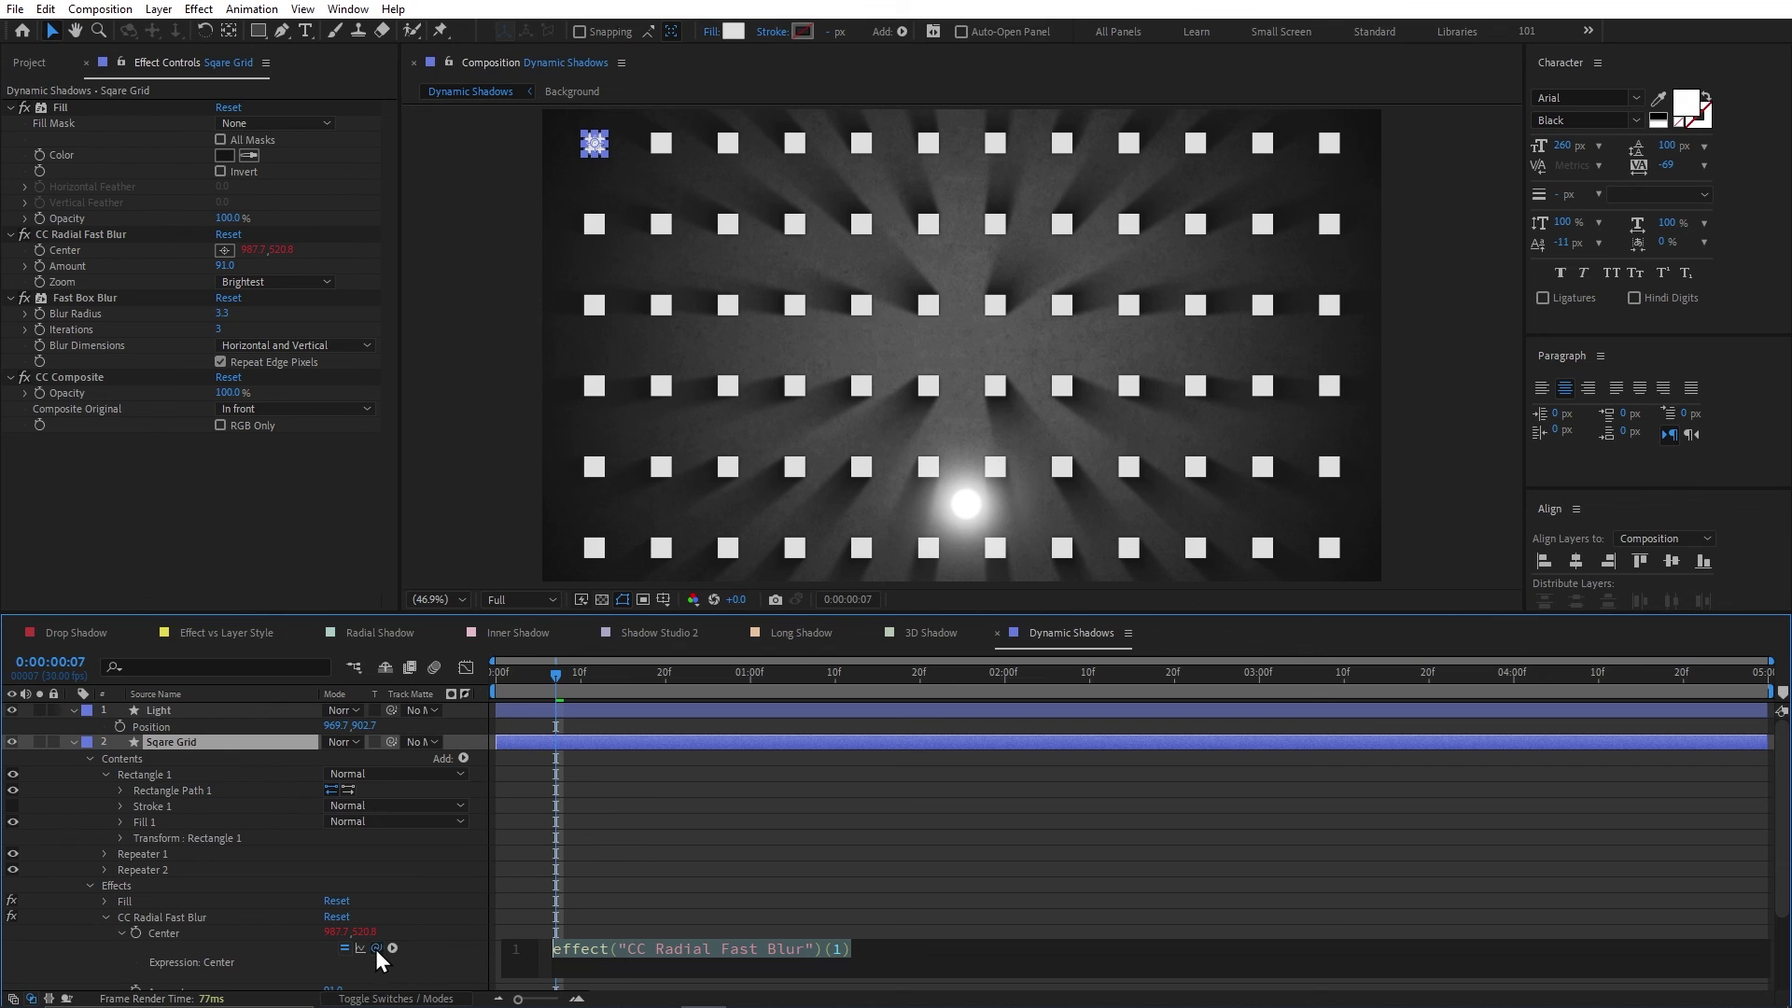
pyautogui.moveTo(375, 949); pyautogui.dragTo(198, 735)
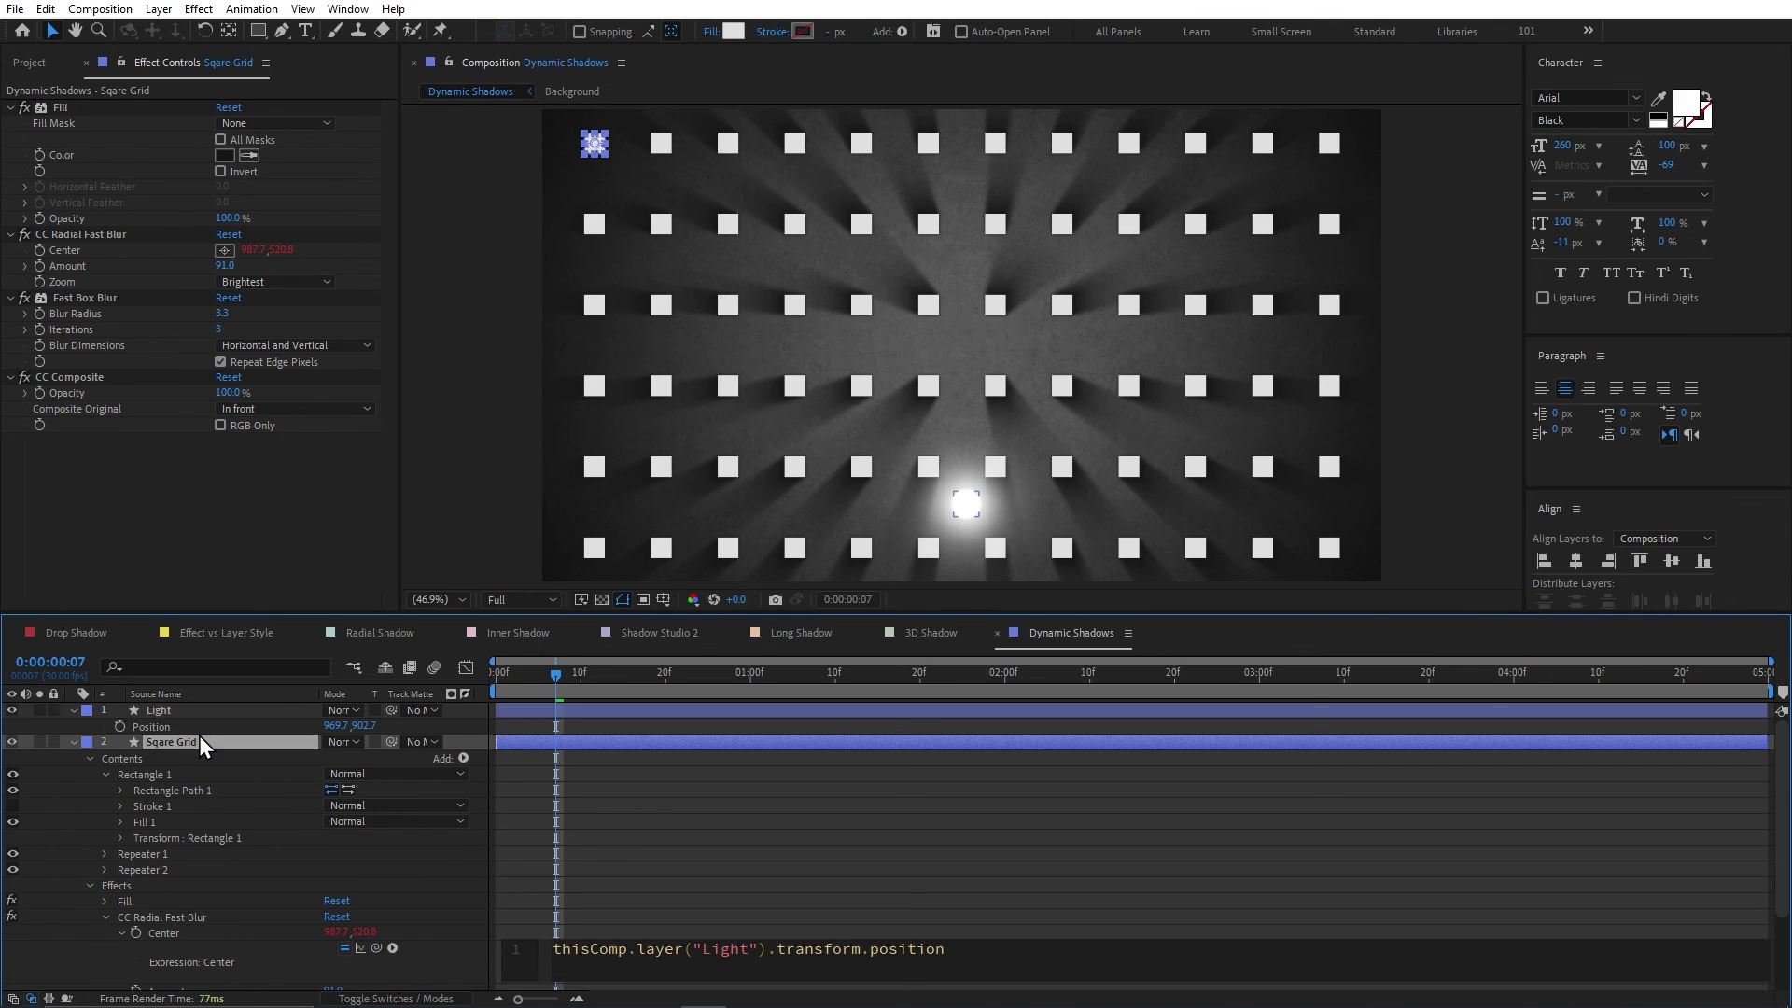
pyautogui.click(540, 776)
# Keyframe the light moving from left to right over two seconds and preview the sweep.
pyautogui.click(967, 511)
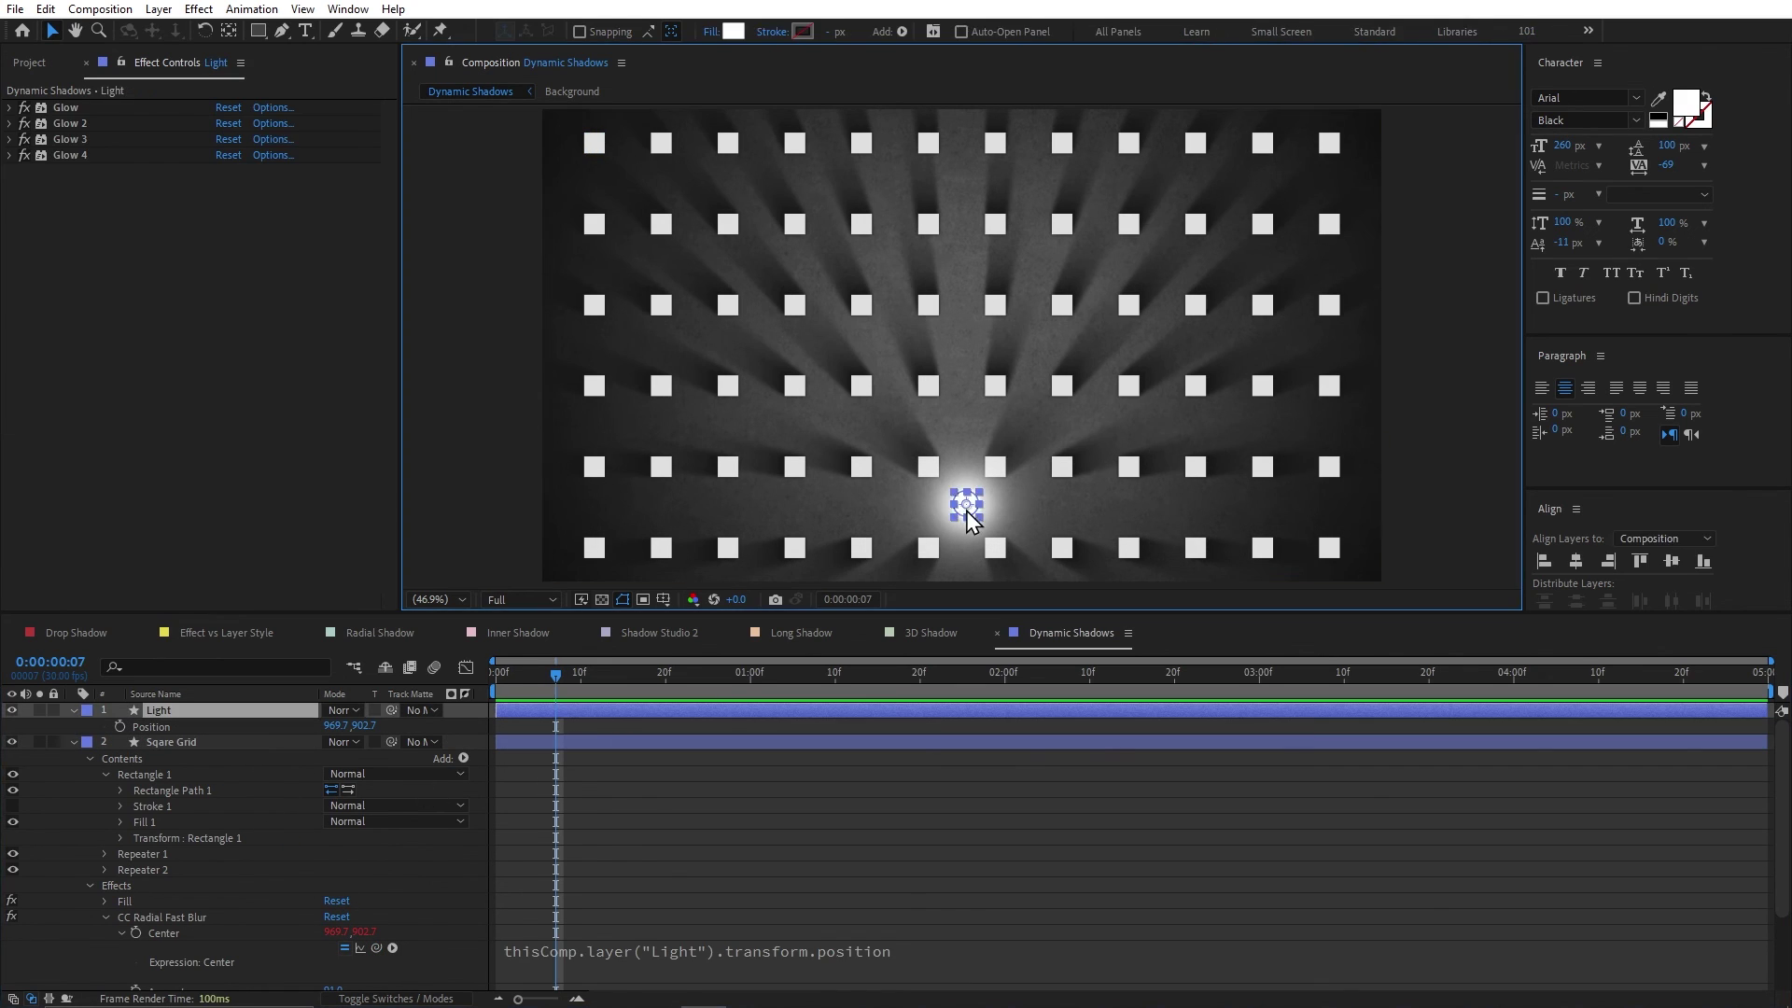
pyautogui.moveTo(967, 511); pyautogui.dragTo(747, 343)
pyautogui.moveTo(554, 674); pyautogui.dragTo(1004, 674)
pyautogui.moveTo(746, 343); pyautogui.dragTo(1204, 342)
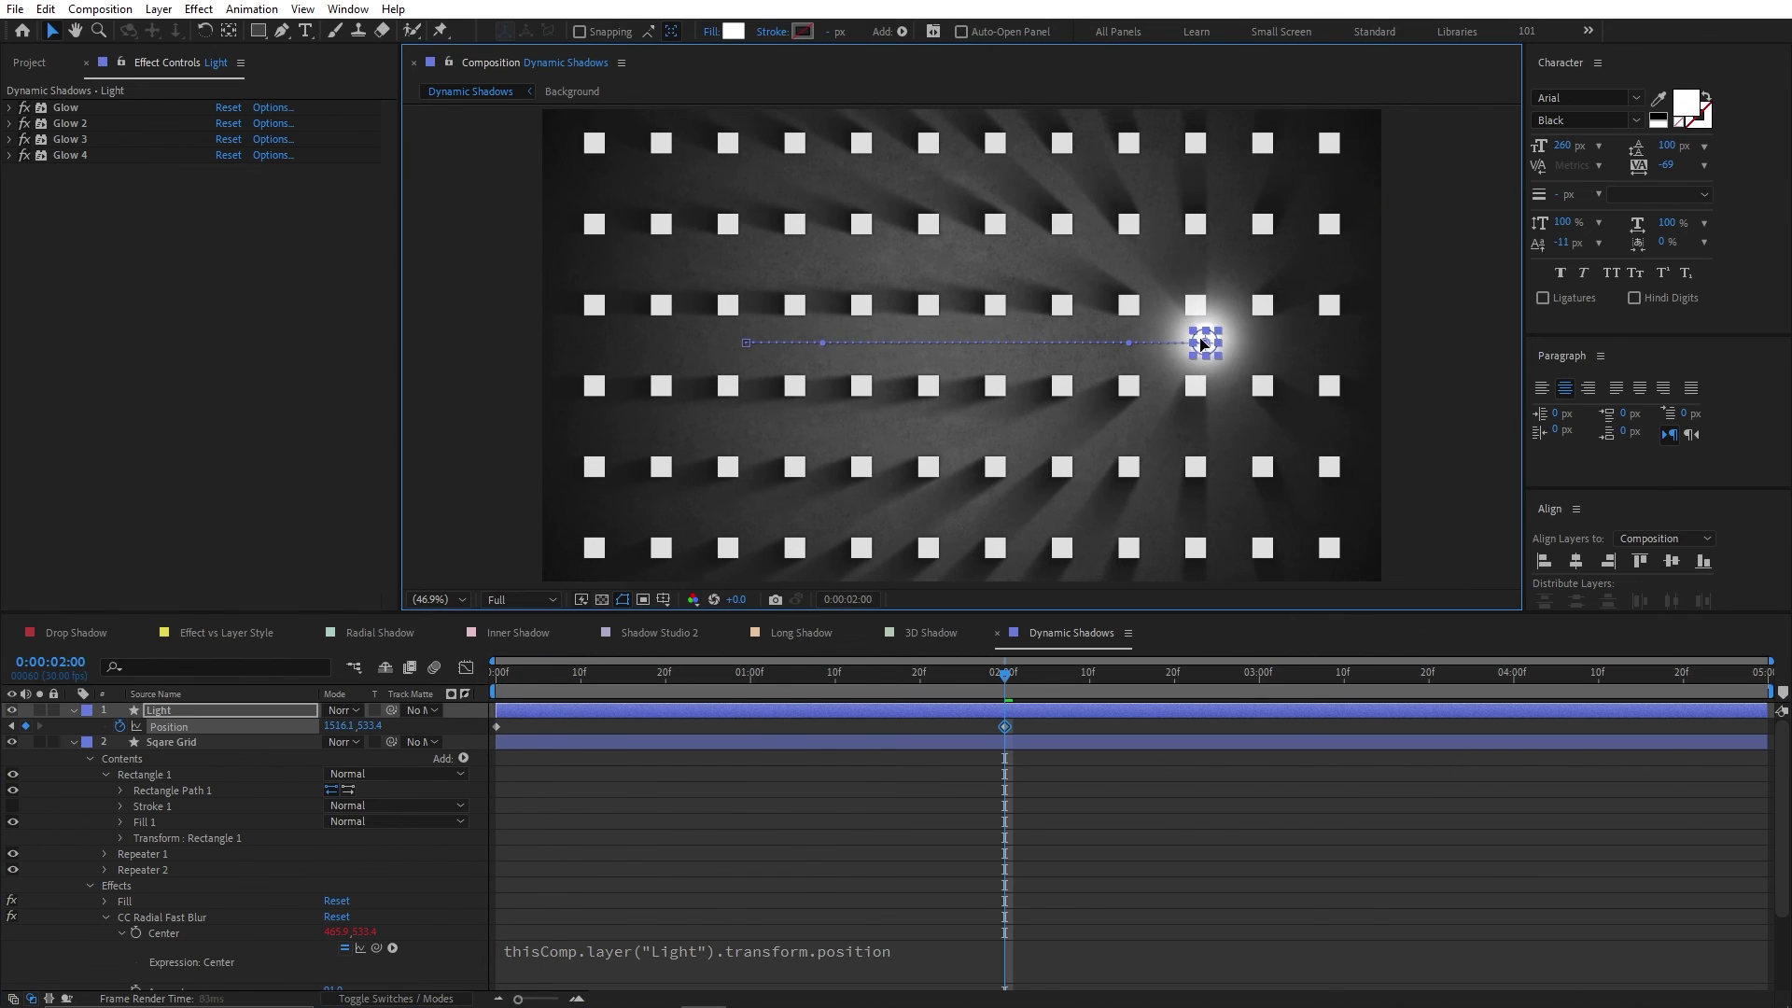
pyautogui.press('Home')
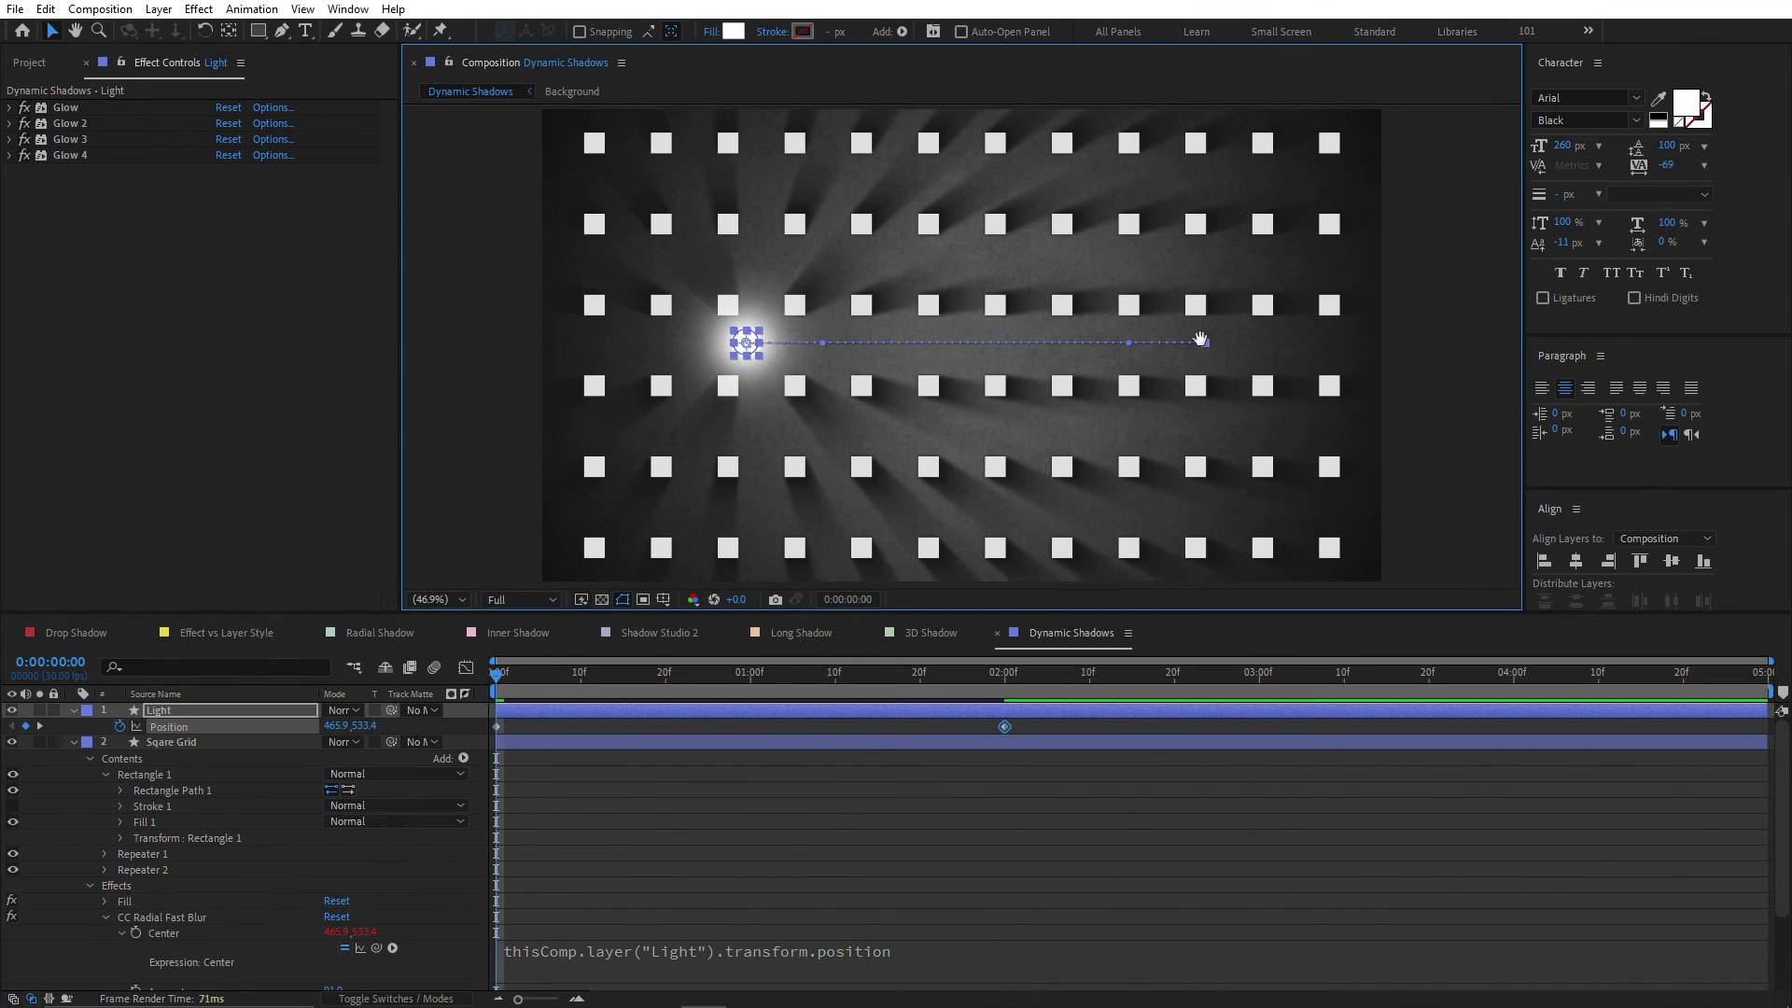
pyautogui.press('space')
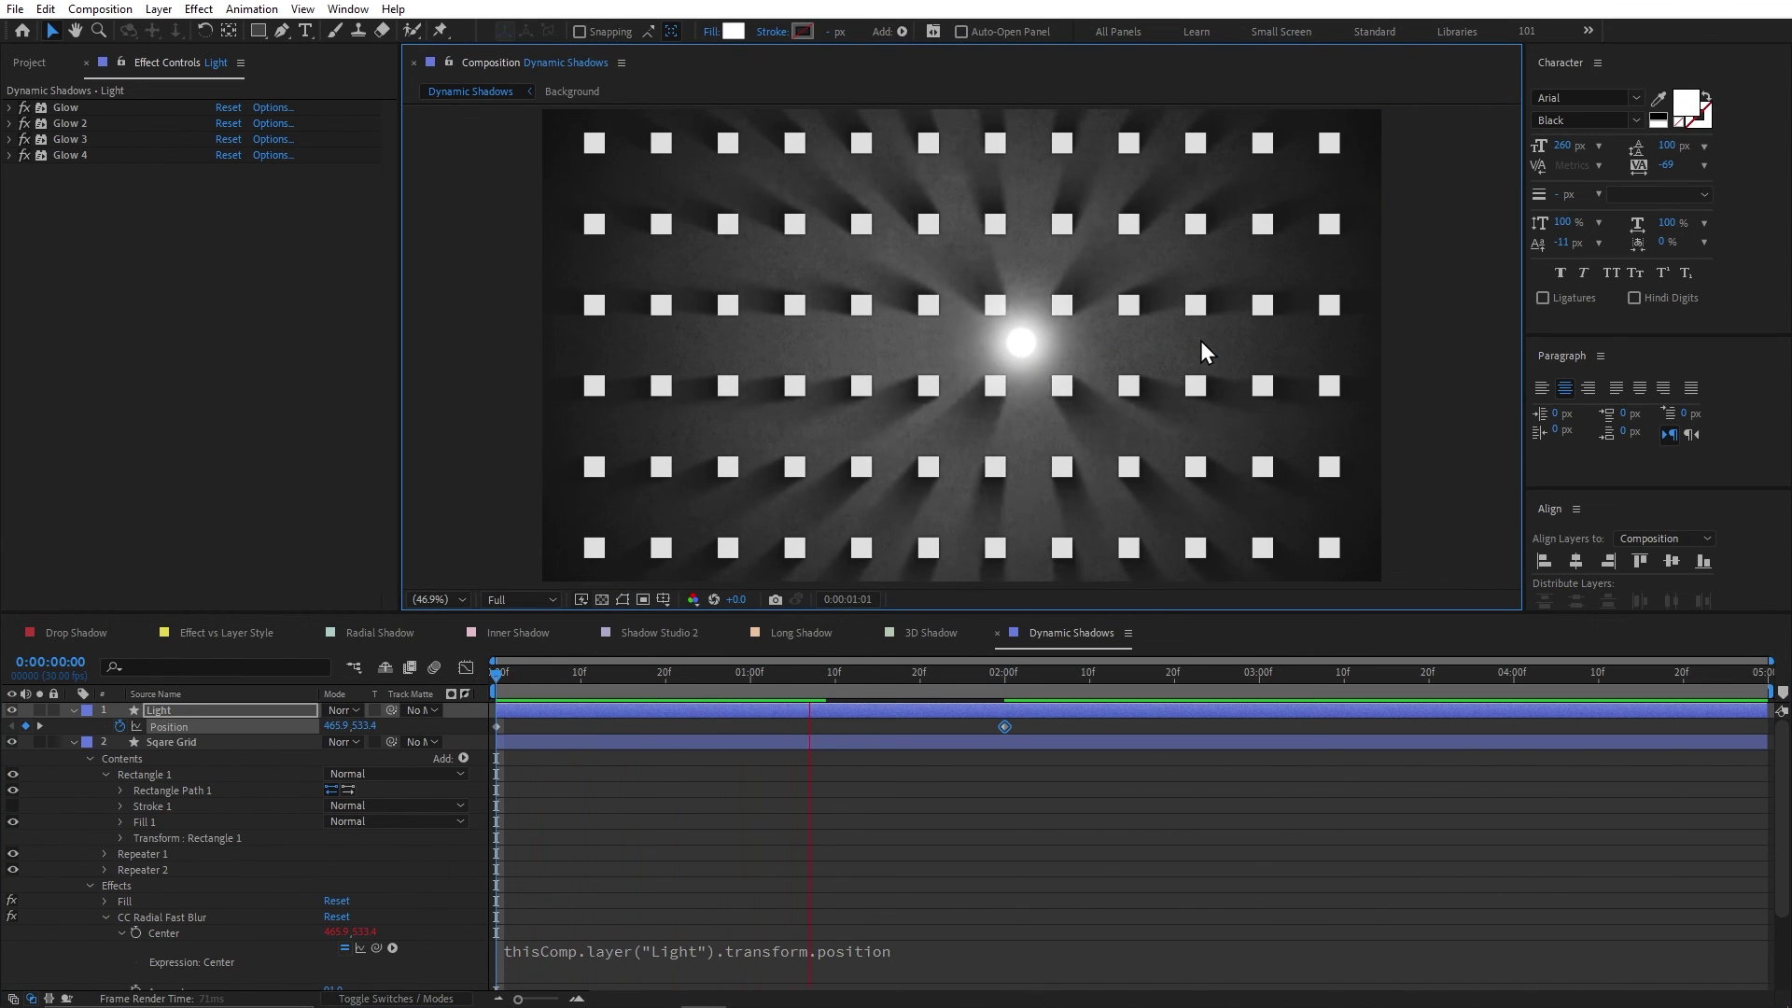
pyautogui.press('space')
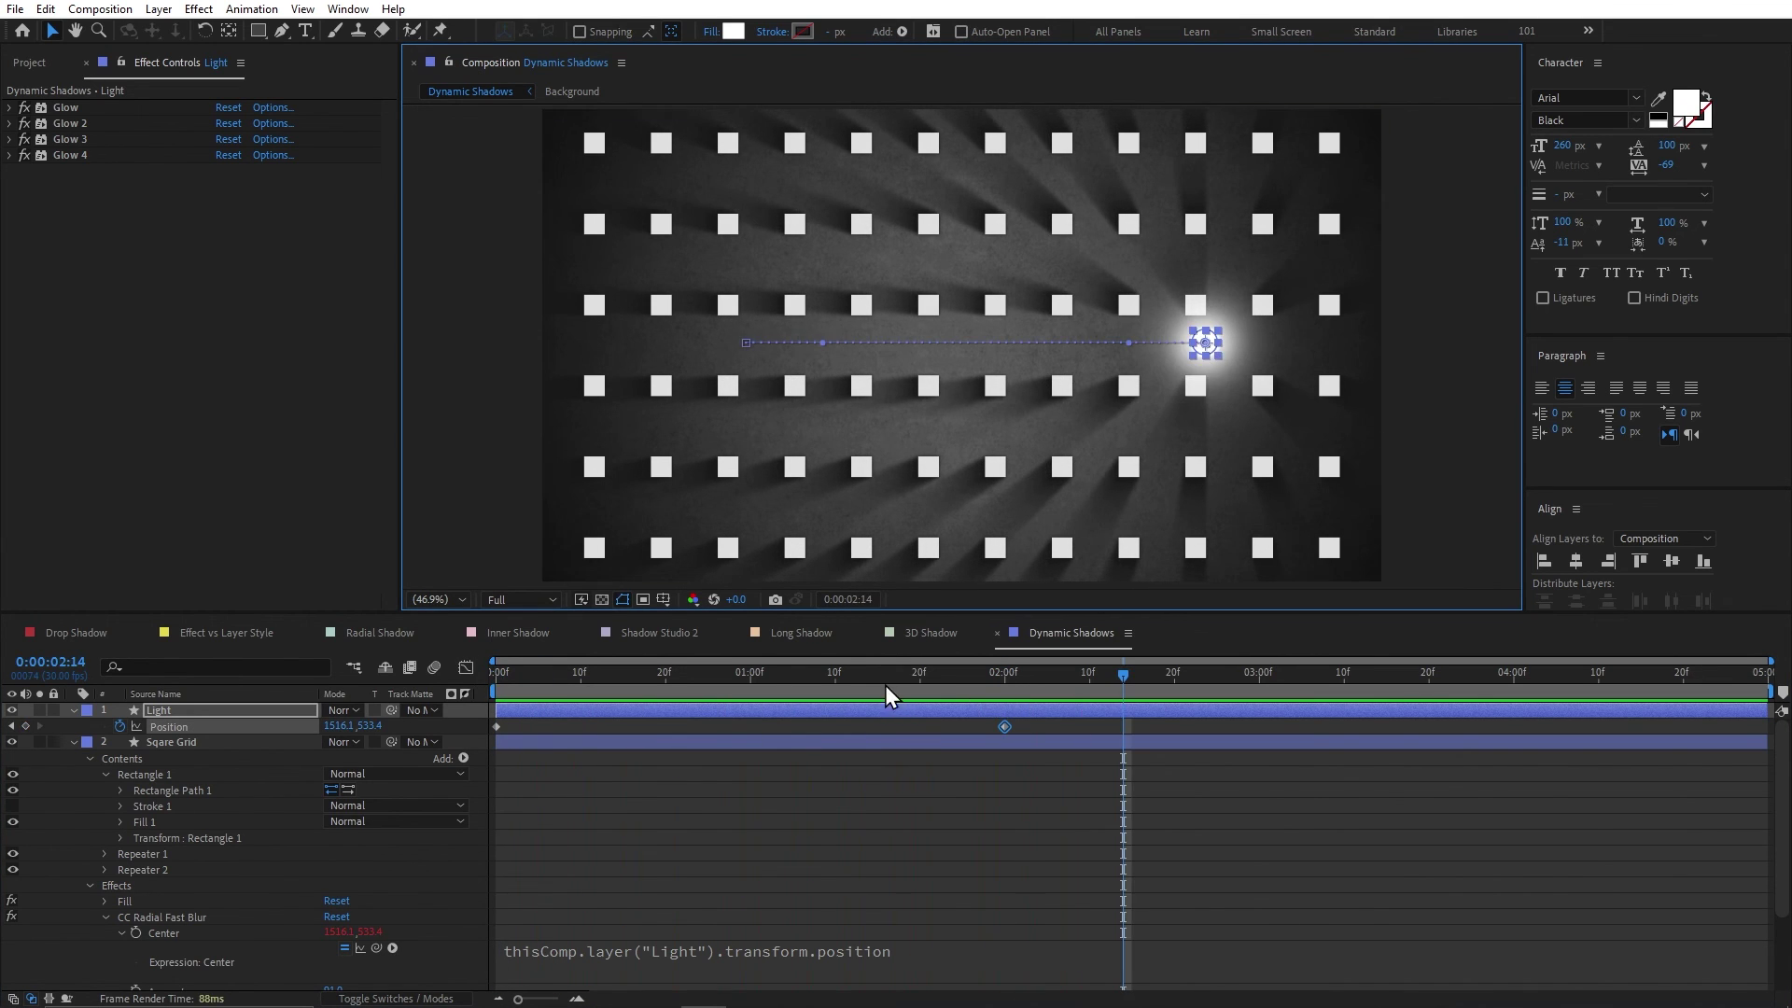
pyautogui.press('Home')
pyautogui.click(73, 742)
pyautogui.click(73, 711)
# Draw a small square shape layer to the right of the comp centre.
pyautogui.click(258, 30)
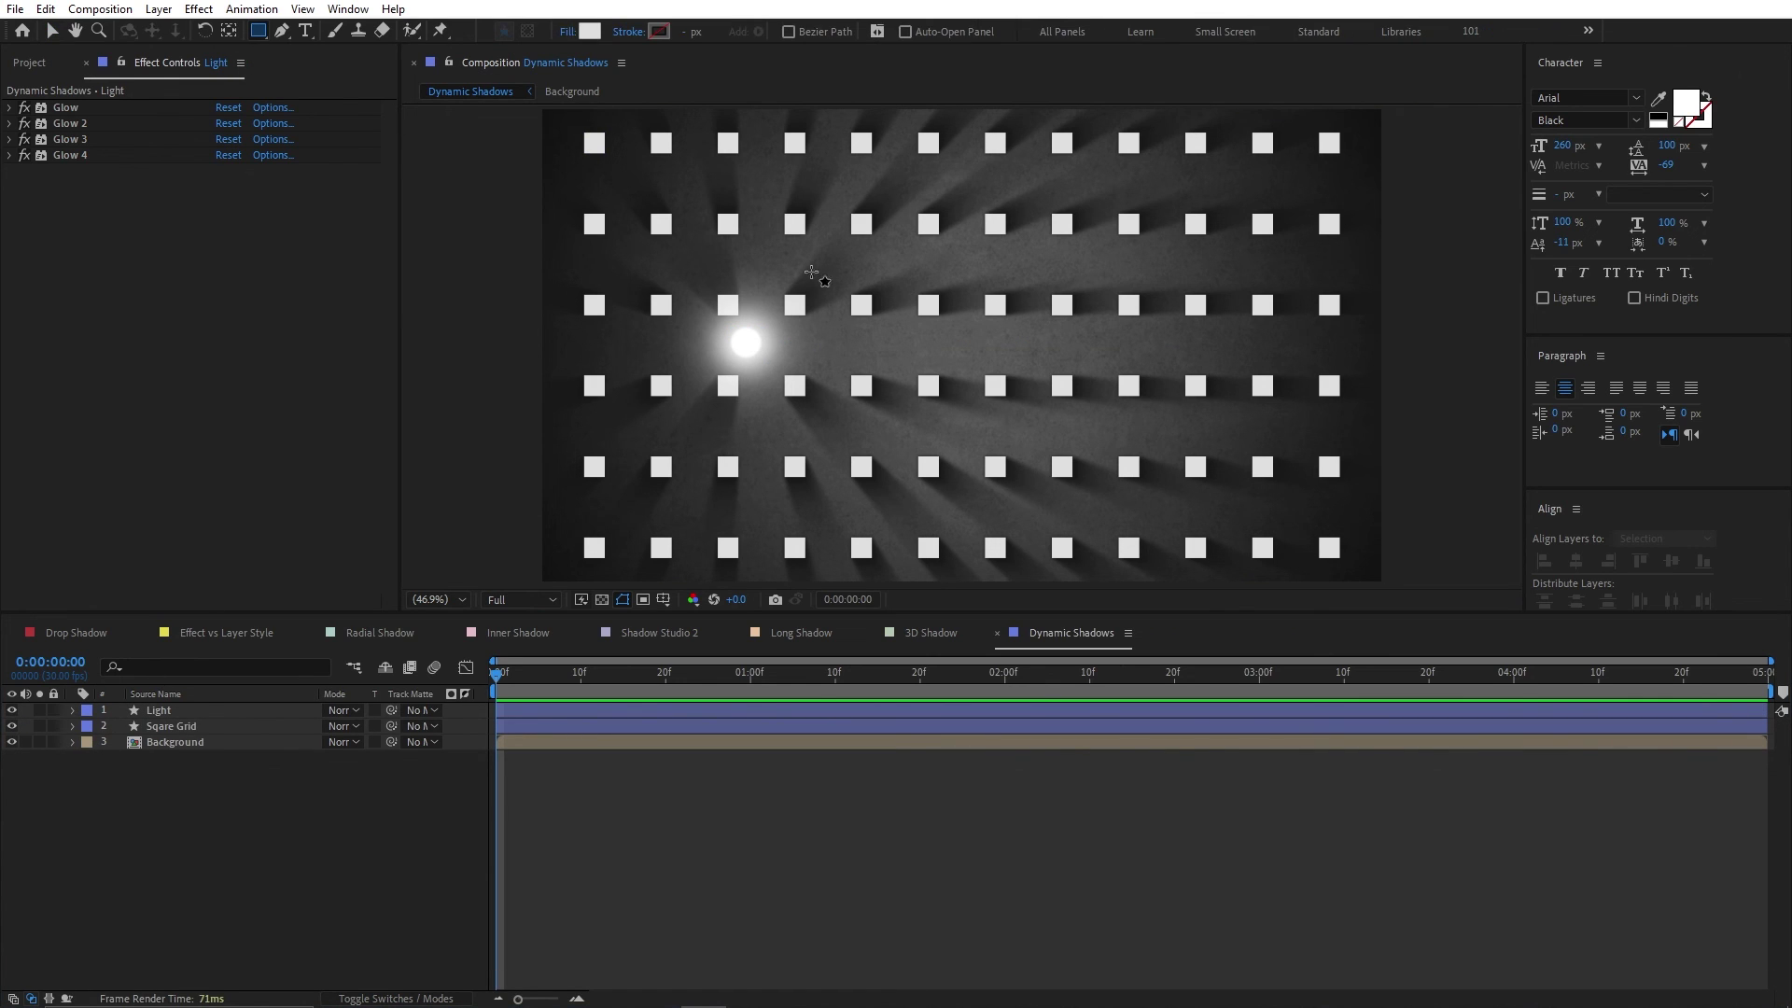
pyautogui.moveTo(1093, 337); pyautogui.dragTo(1119, 363)
pyautogui.press('v')
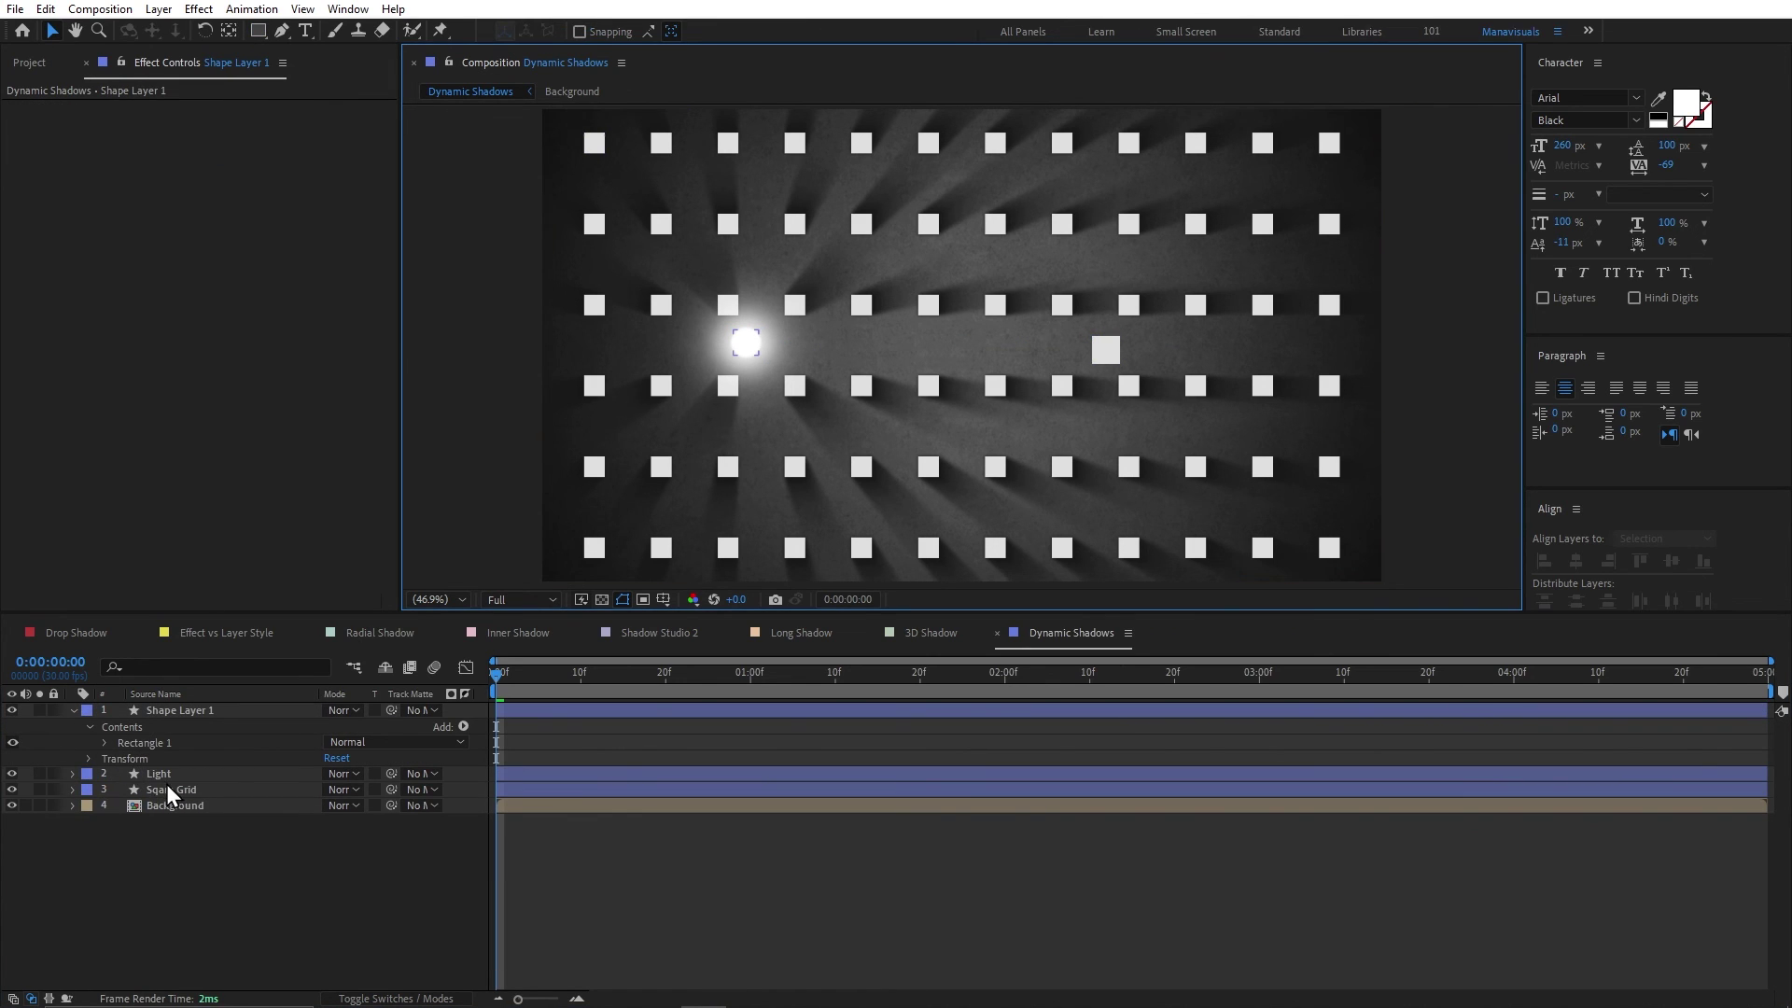
pyautogui.click(171, 790)
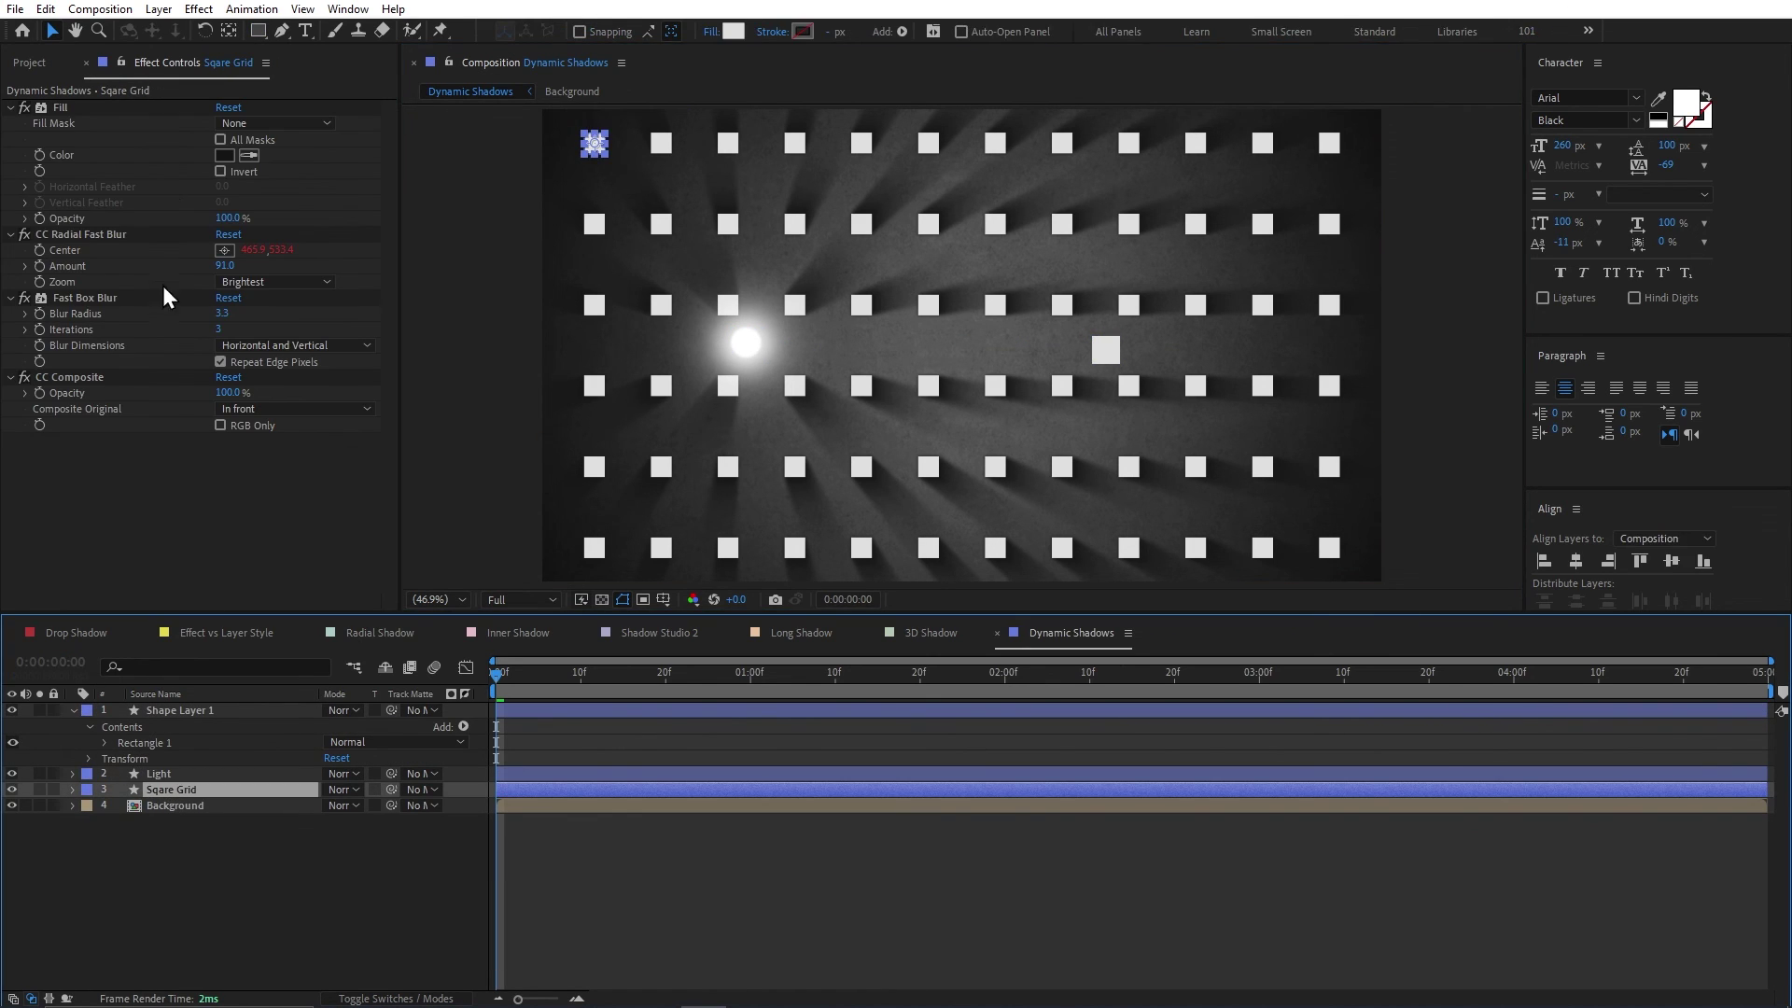
pyautogui.click(1105, 366)
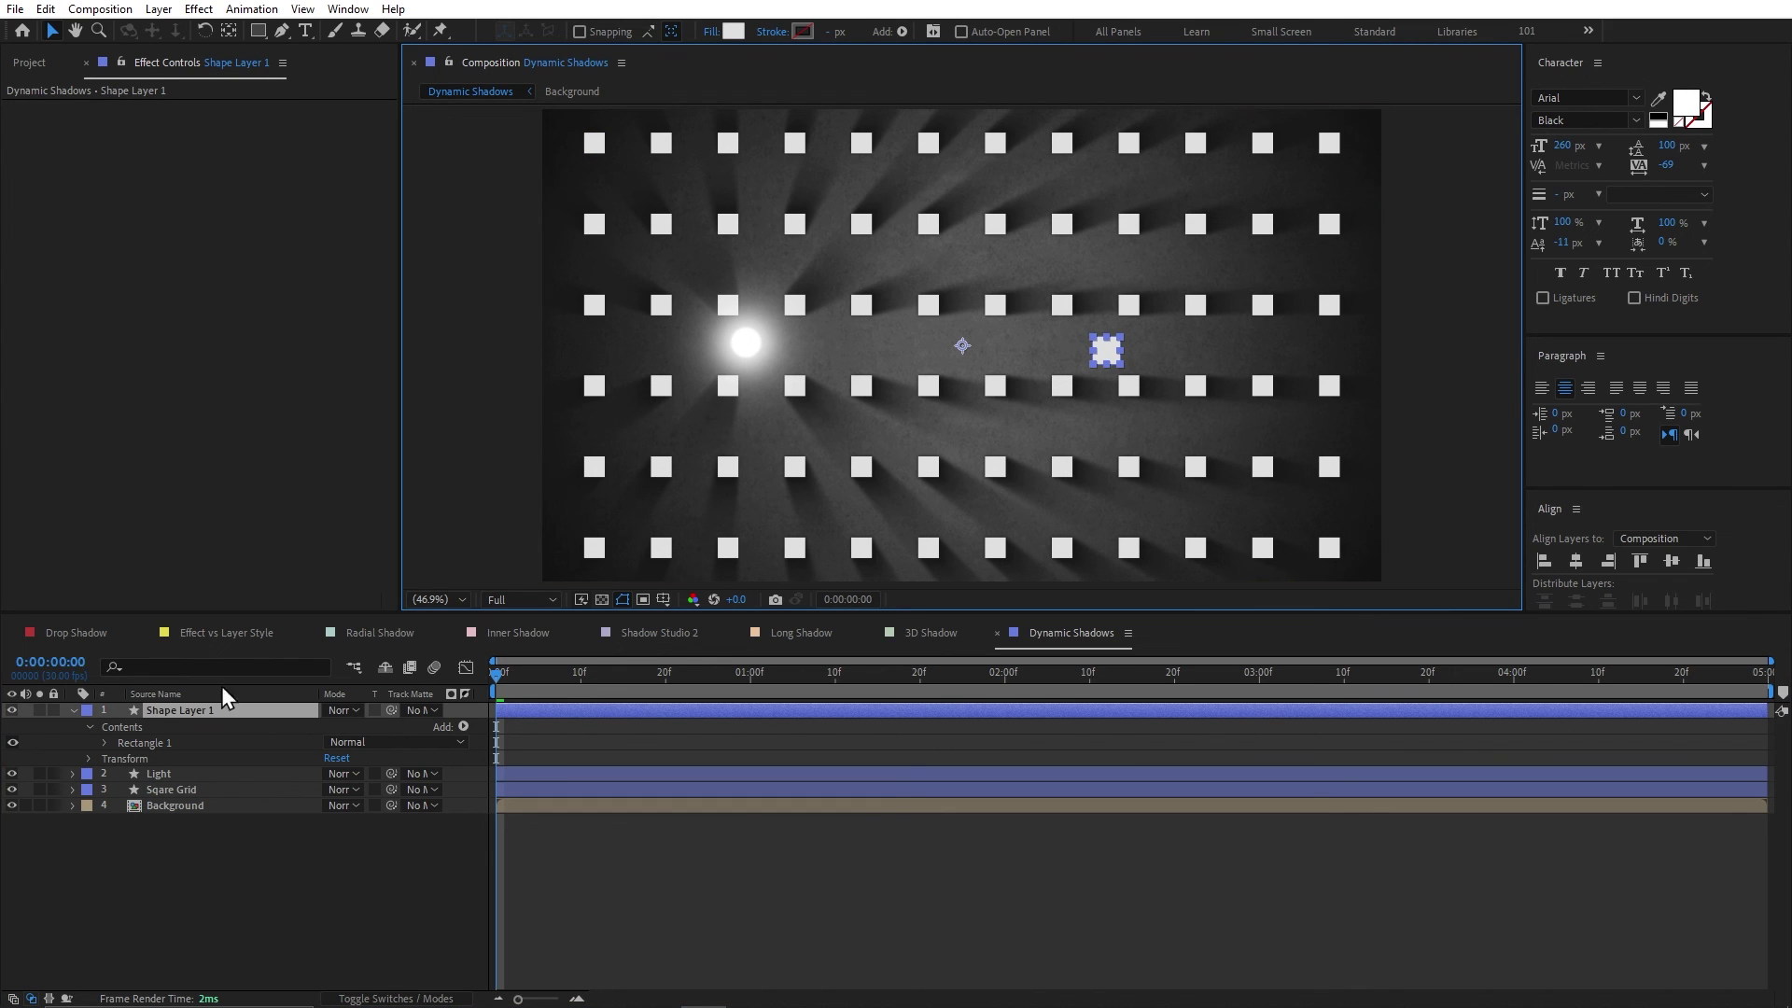
# Paste the grid's effects onto Shape Layer 1 with property links, then set radial blur Amount to 100.
pyautogui.click(173, 789)
pyautogui.press('Return')
pyautogui.hotkey('ctrl', 'a')
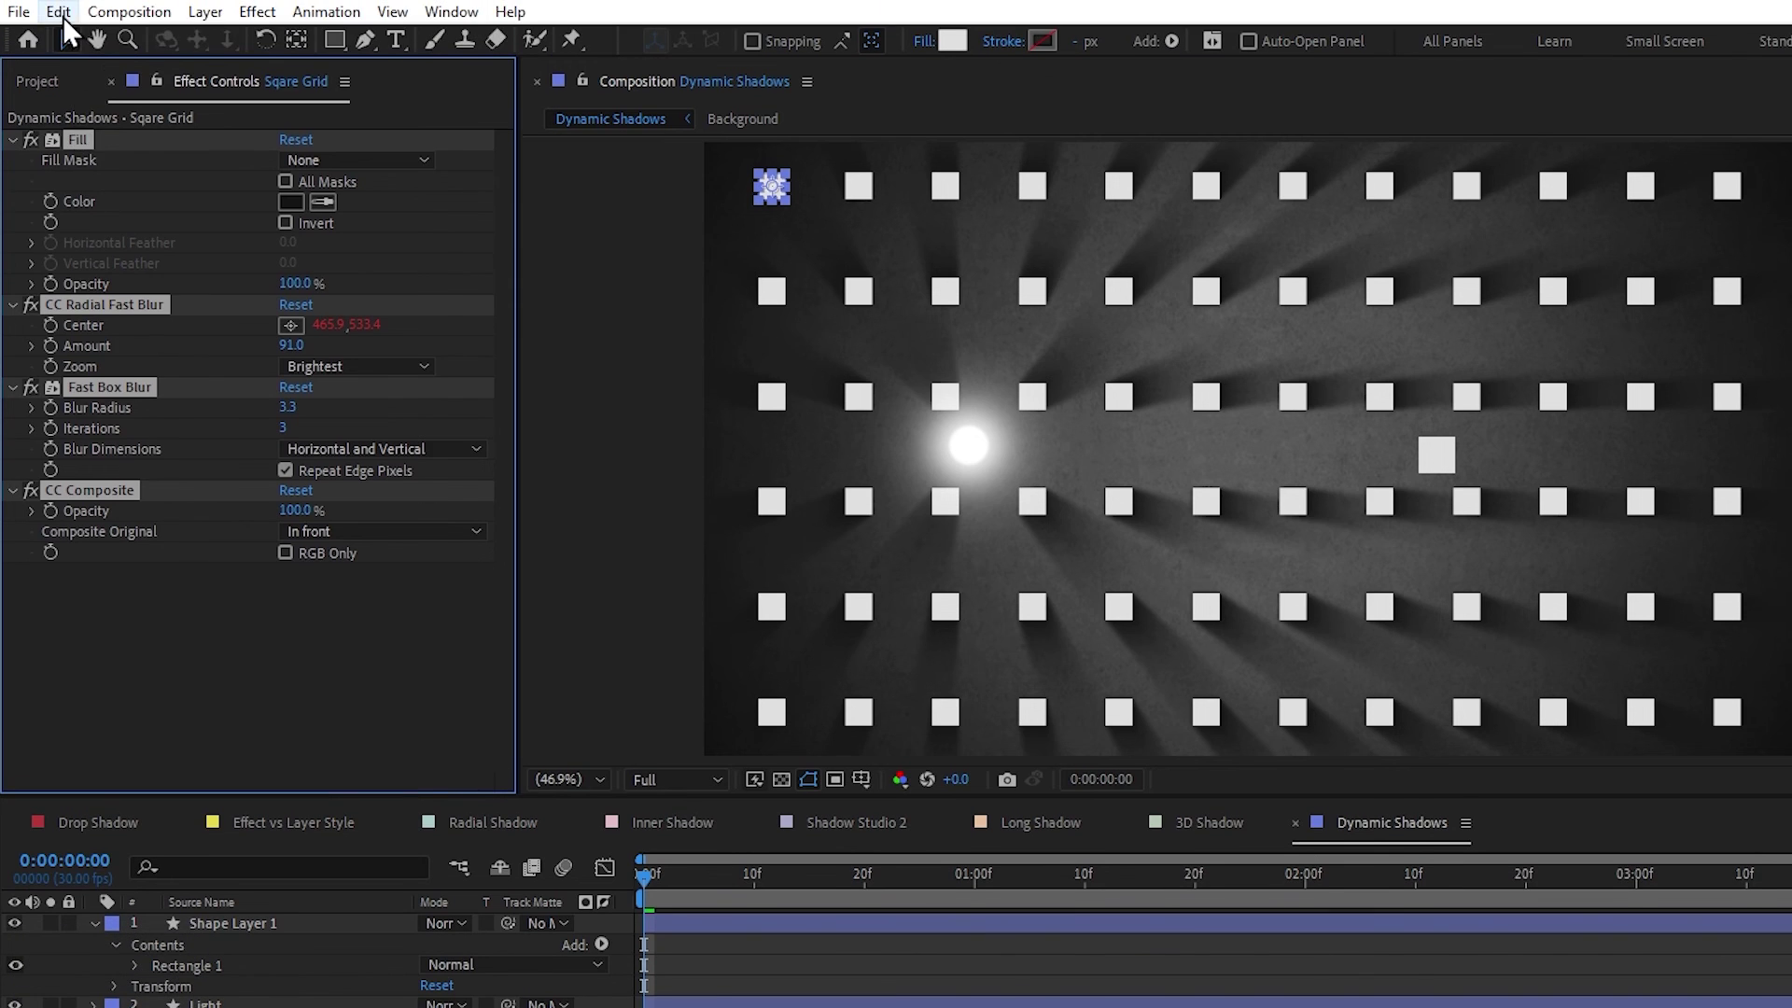
pyautogui.click(60, 12)
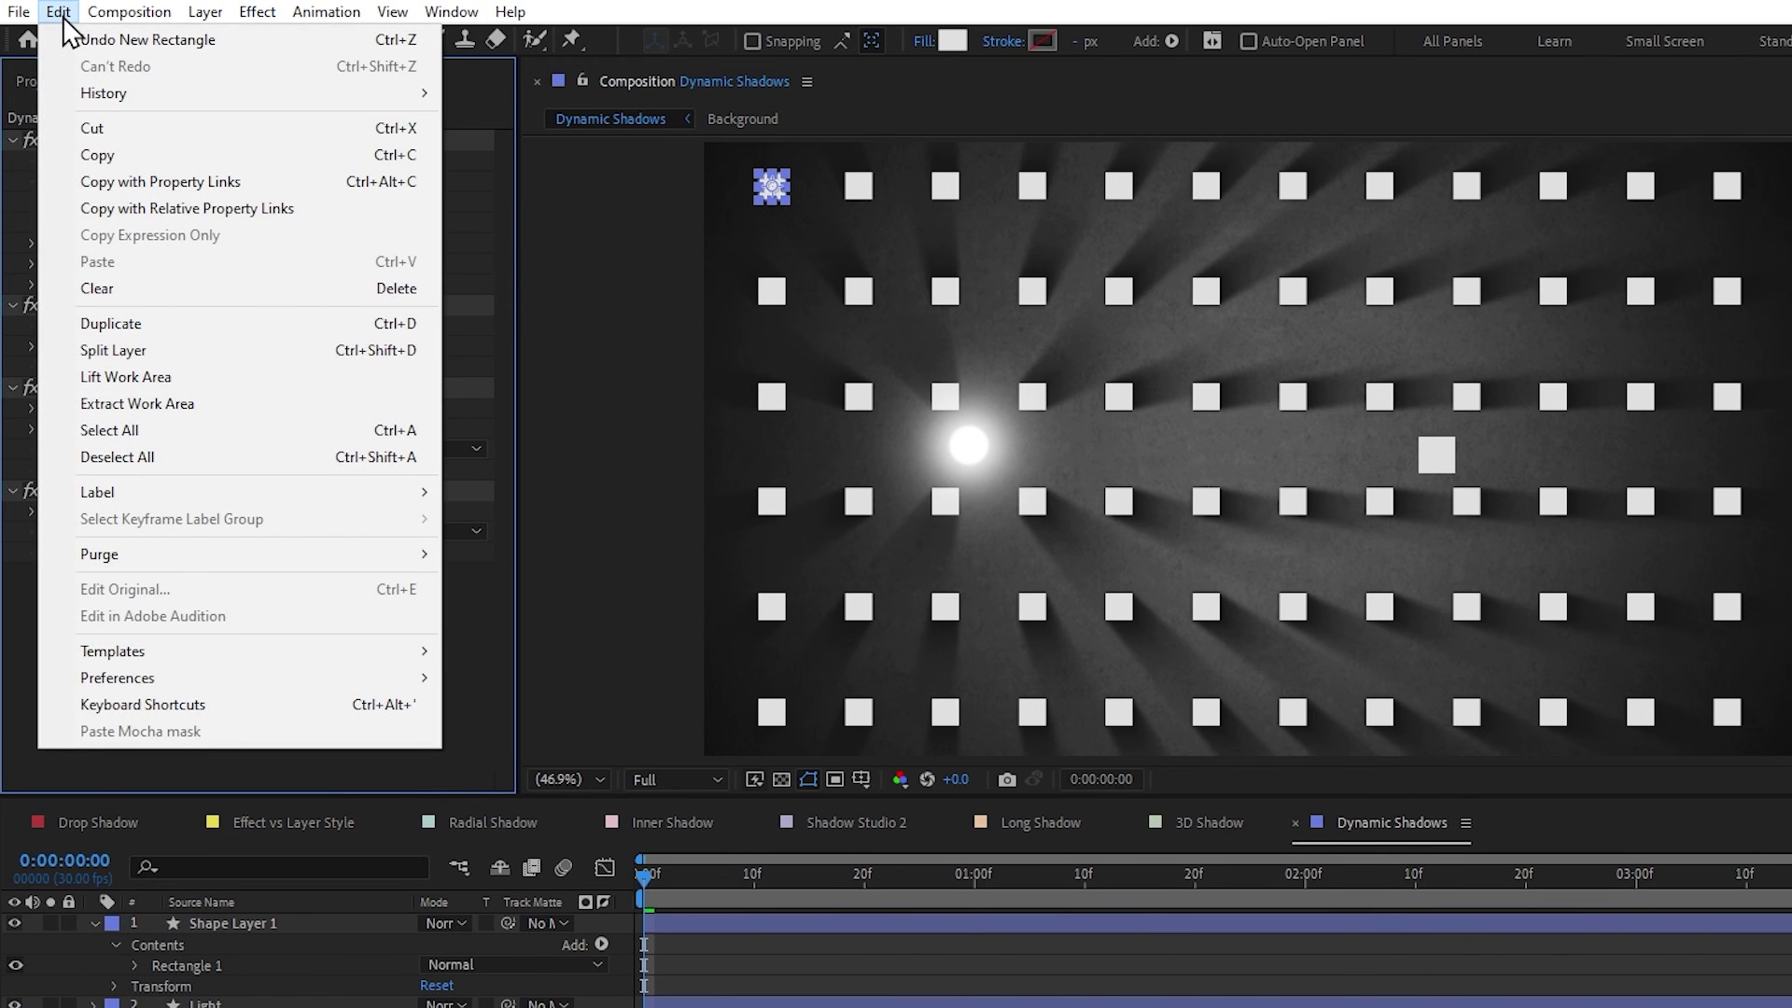
pyautogui.click(270, 183)
pyautogui.click(1449, 461)
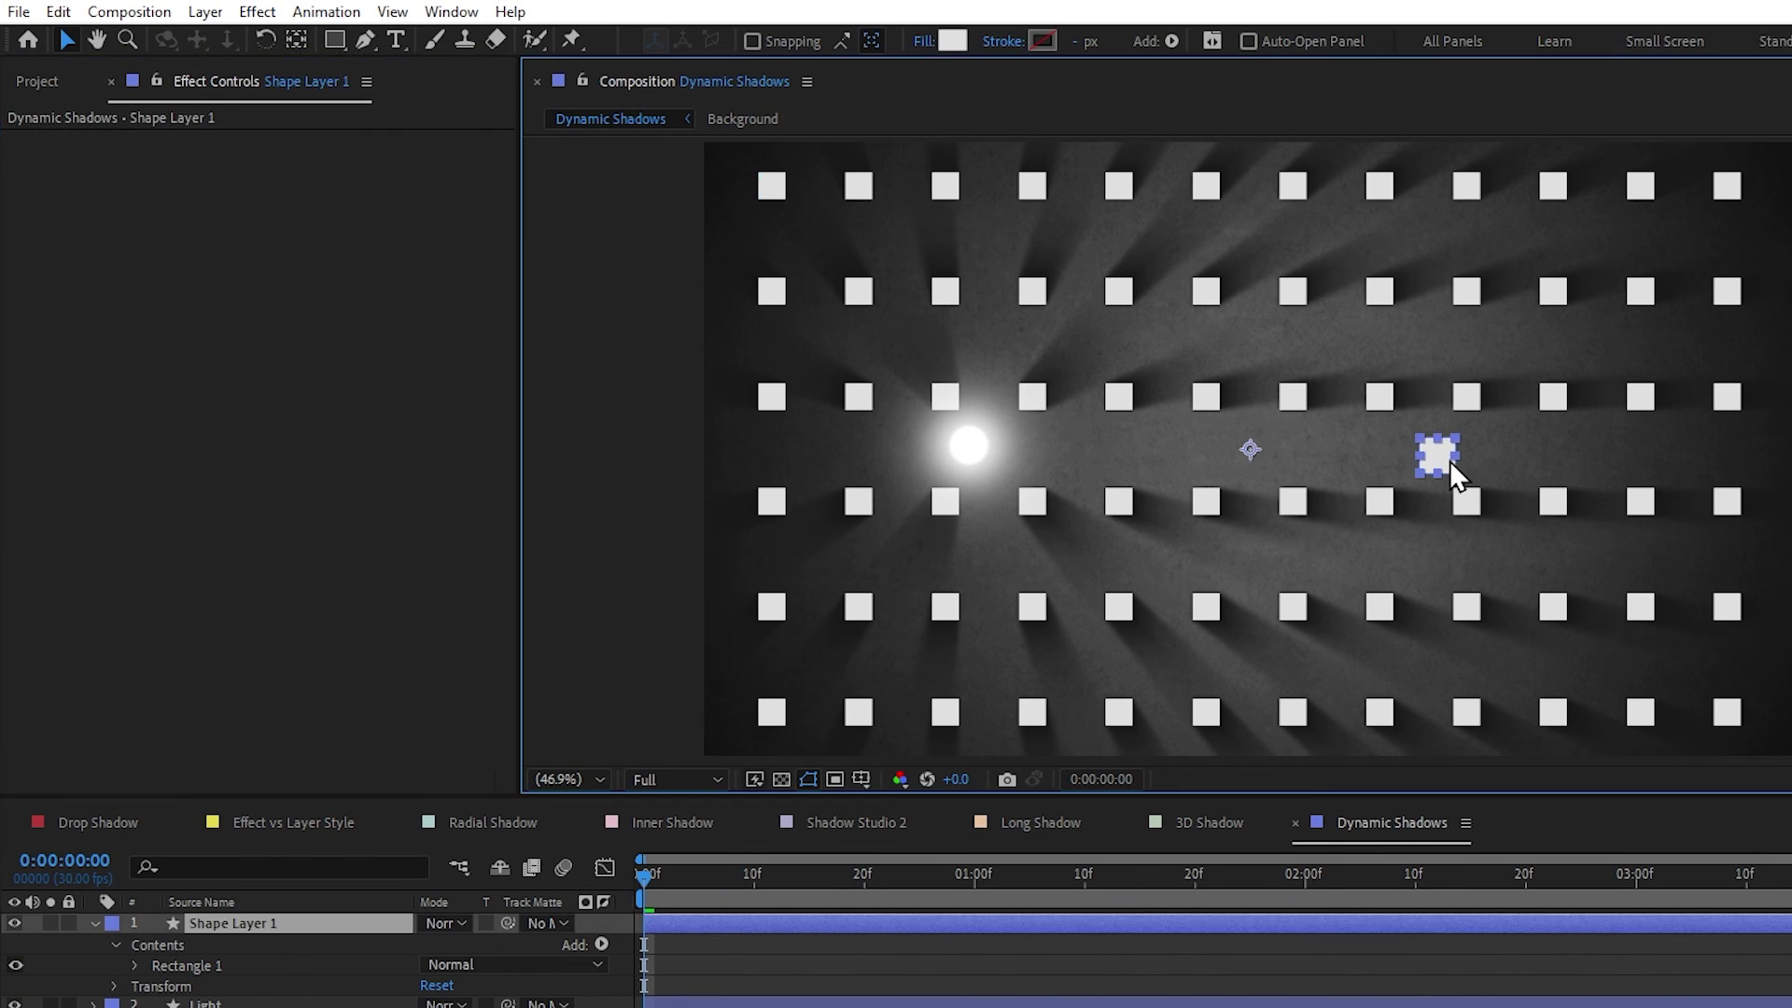
pyautogui.hotkey('ctrl', 'a')
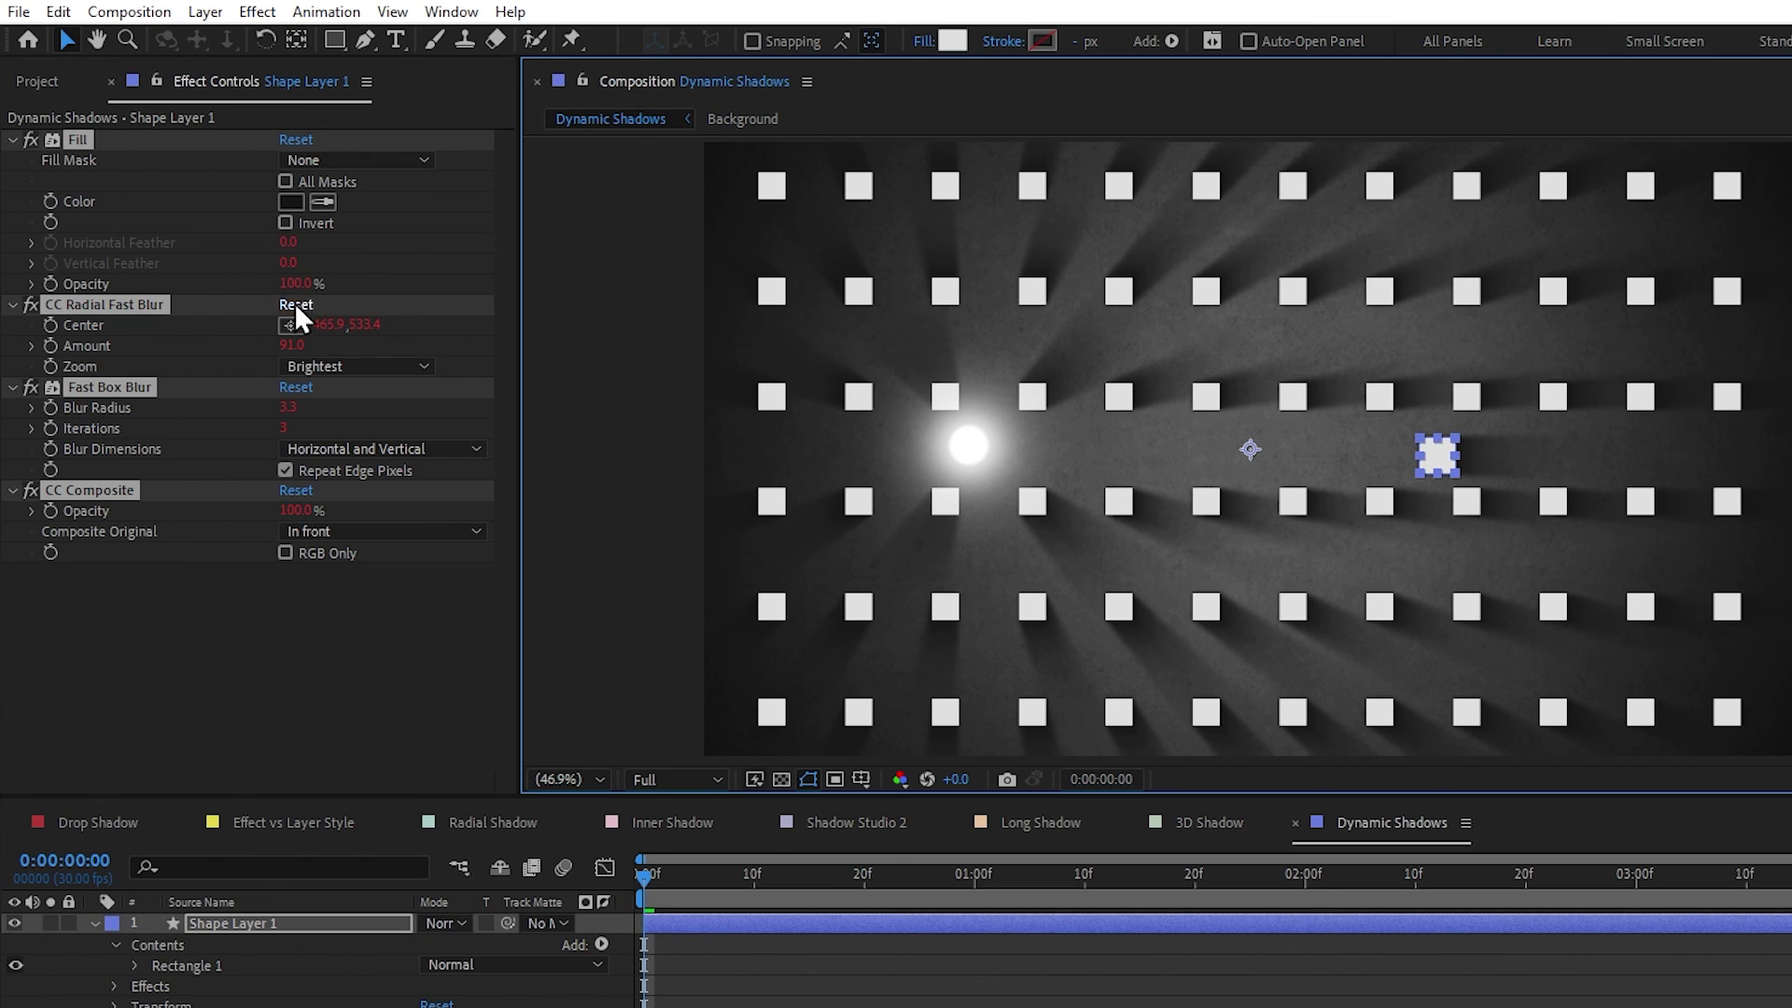
pyautogui.click(295, 664)
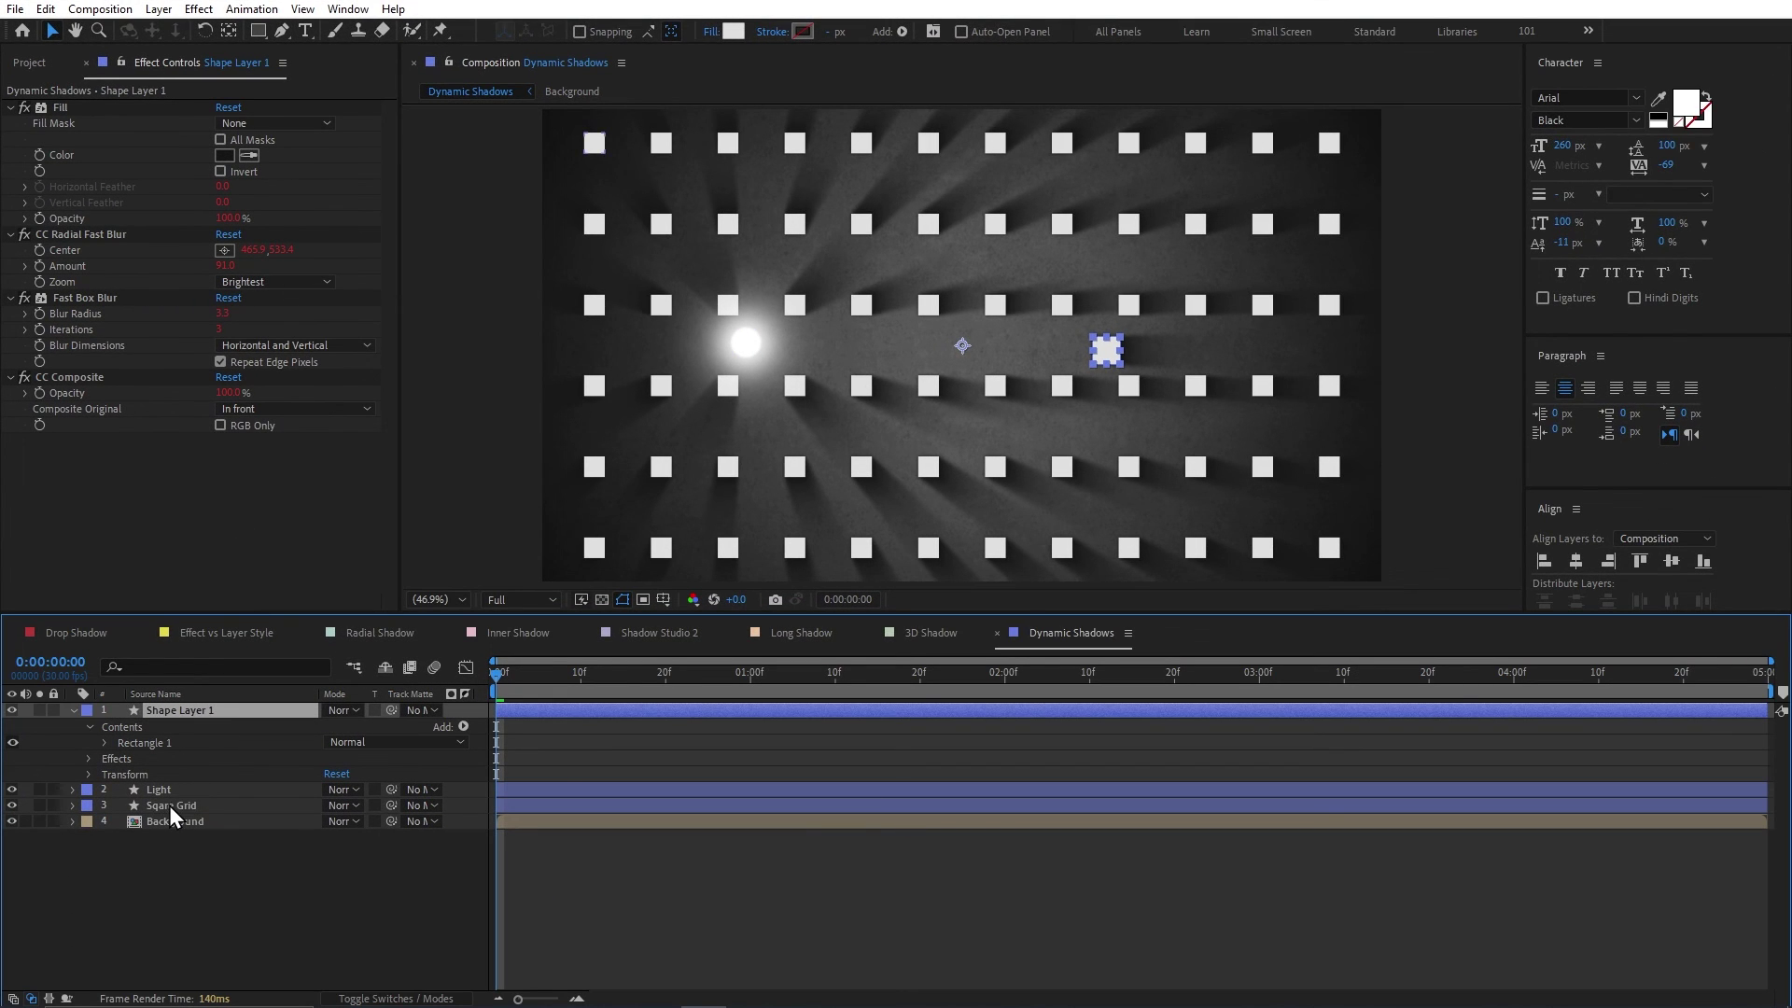
pyautogui.click(170, 804)
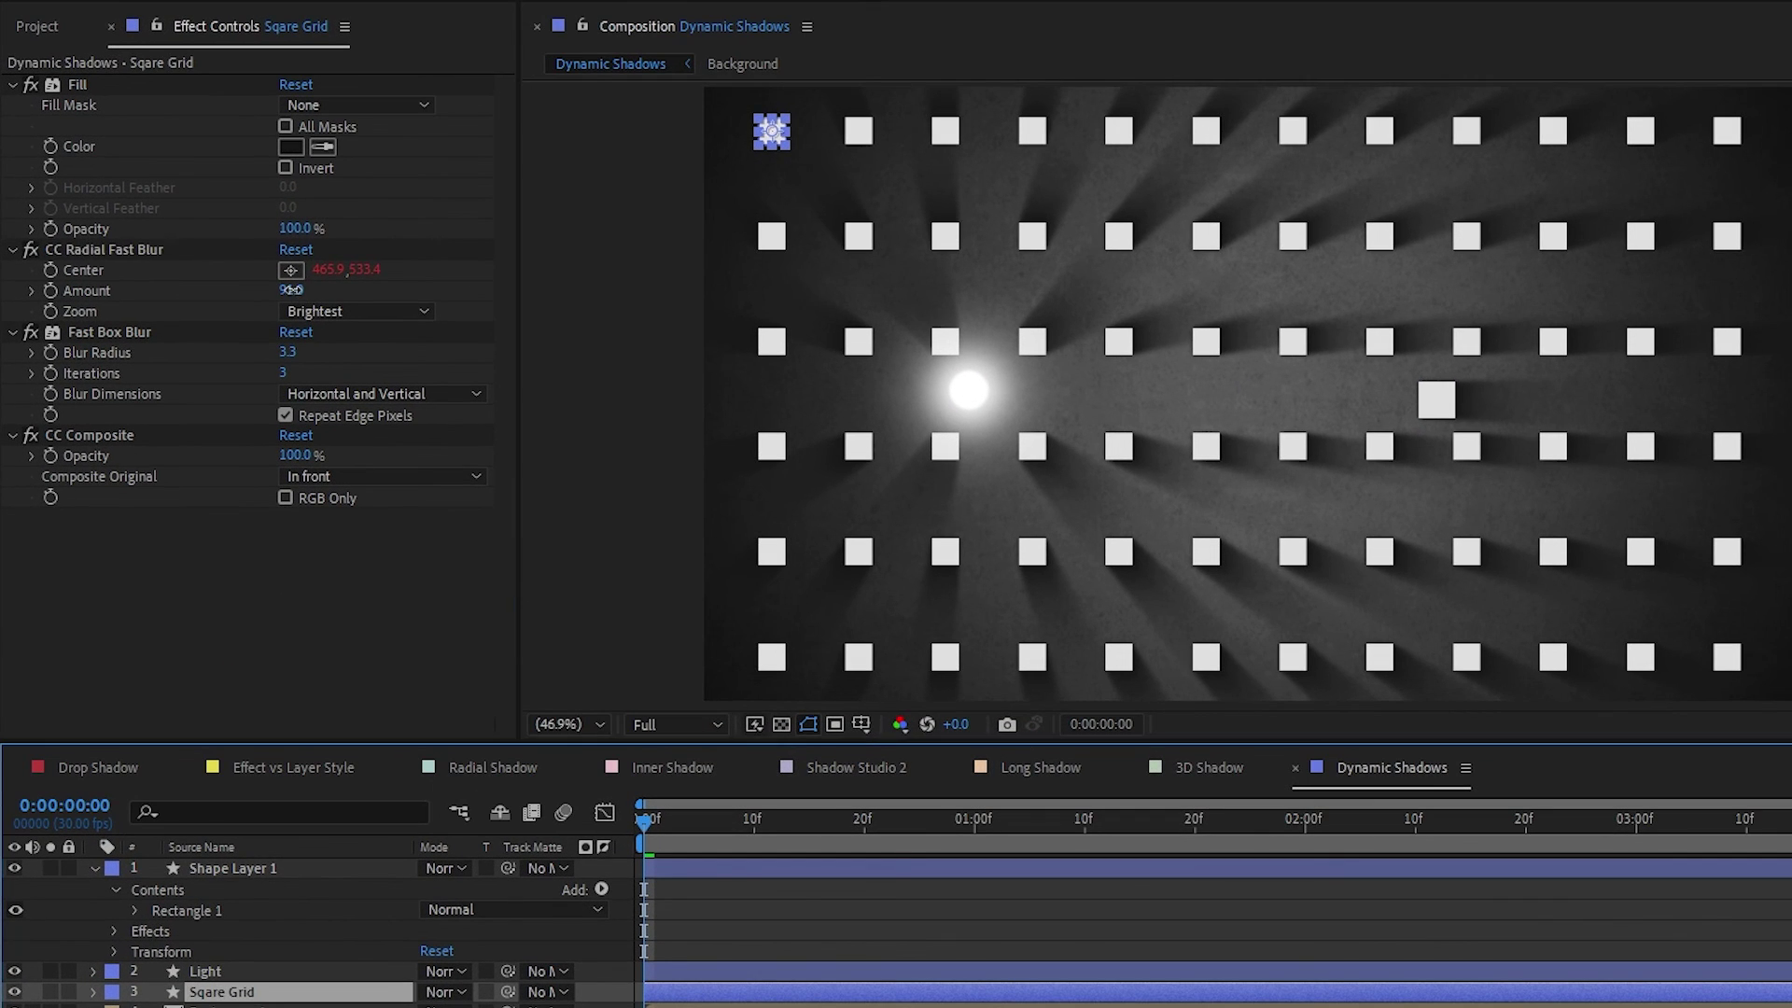
pyautogui.moveTo(228, 266); pyautogui.dragTo(264, 266)
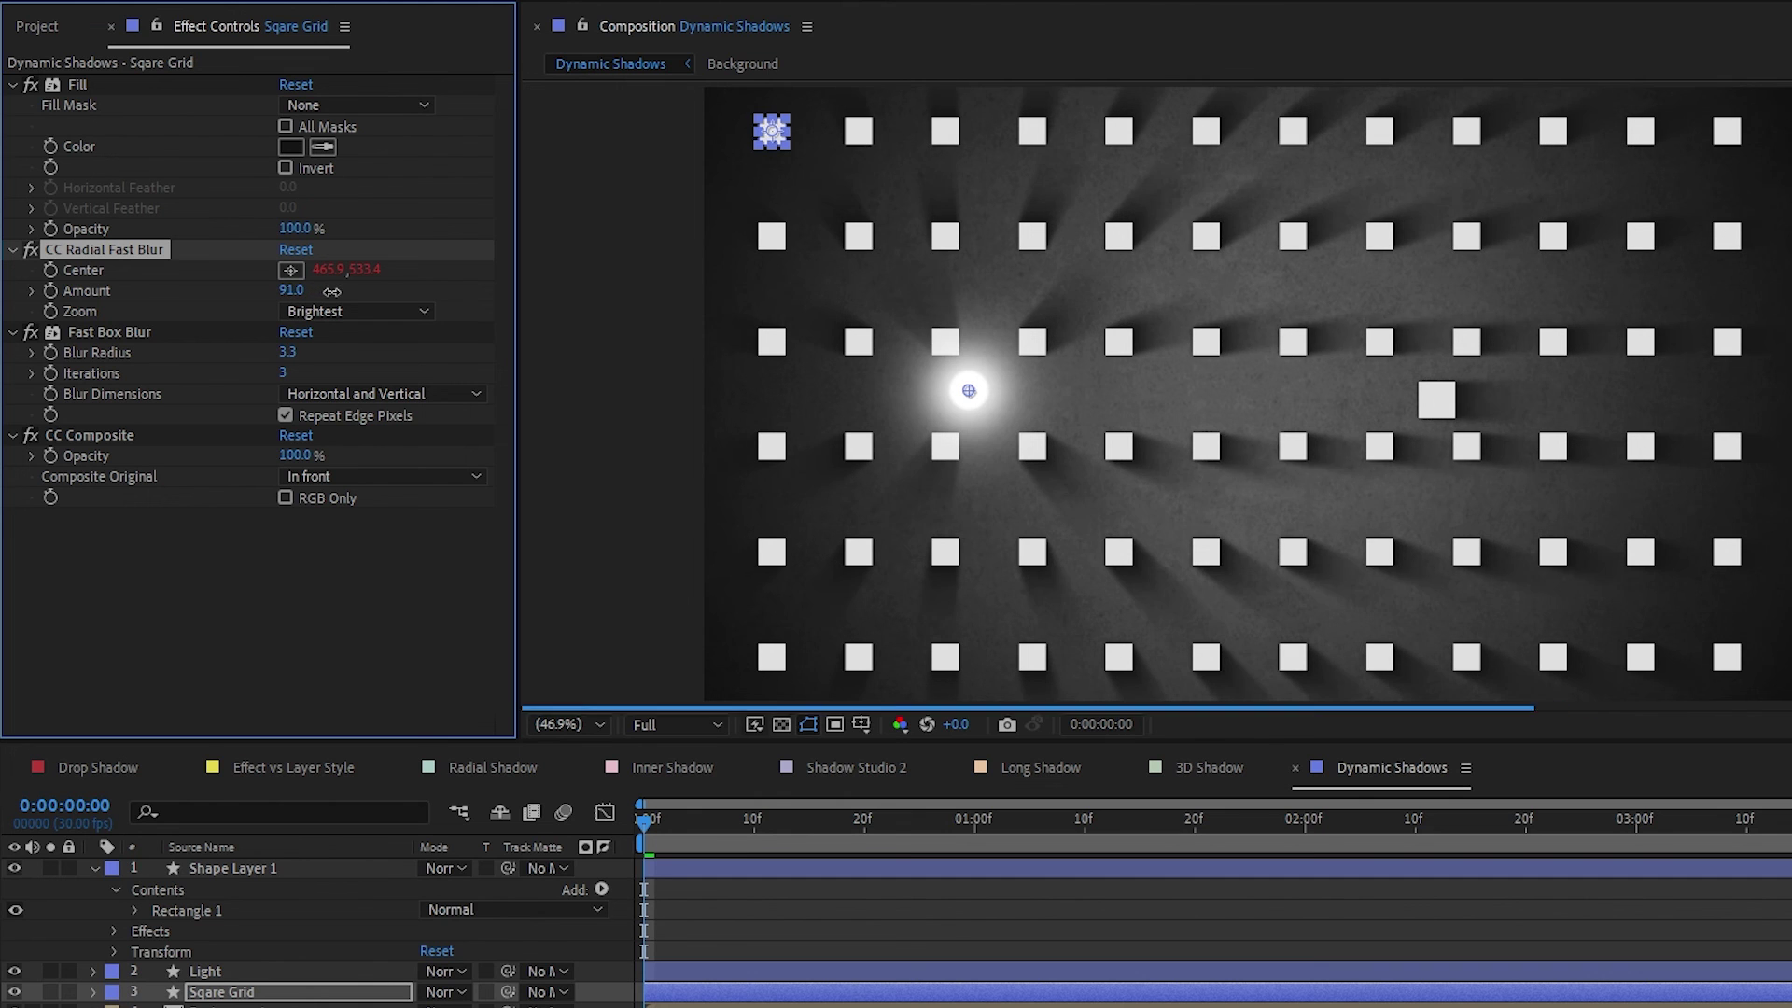